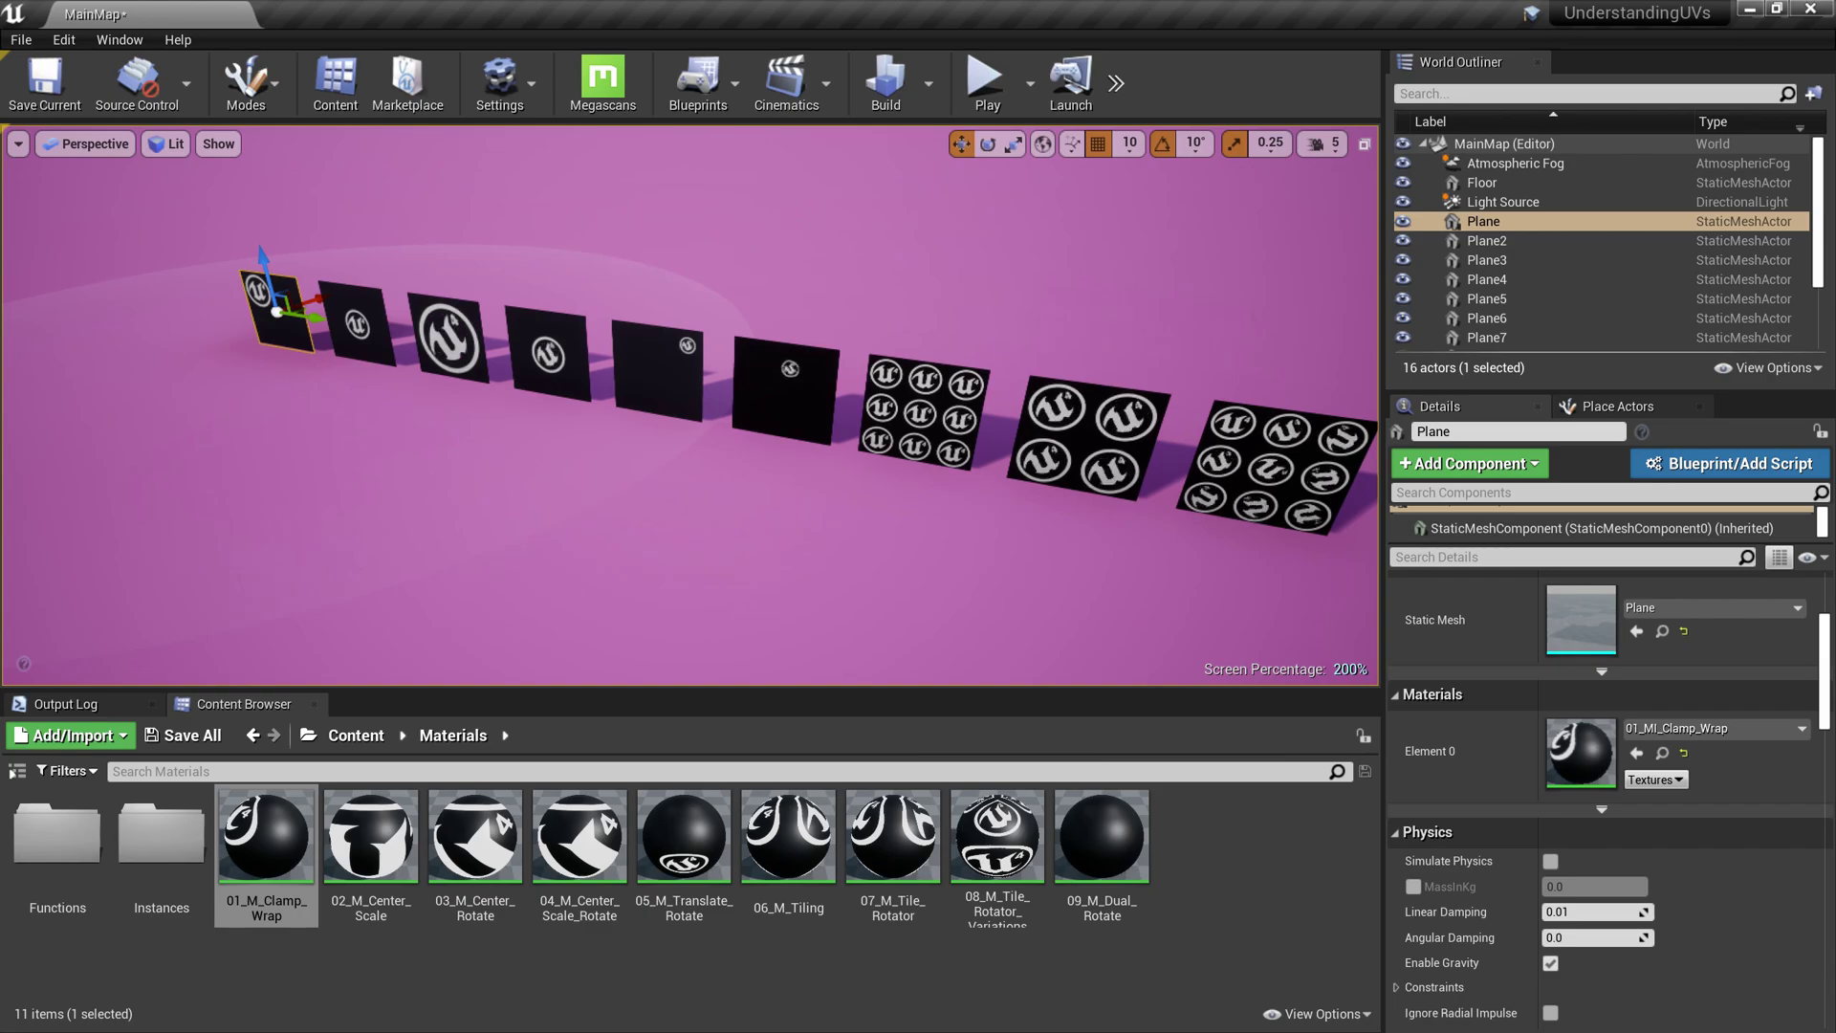
# Examine the row of planes in the level, comparing the logo's clamping, scaling, rotation, translation and tiling on each one
pyautogui.scroll(2, 520, 530)
pyautogui.scroll(-1, 519, 529)
pyautogui.moveTo(520, 530); pyautogui.dragTo(564, 528, button='right')
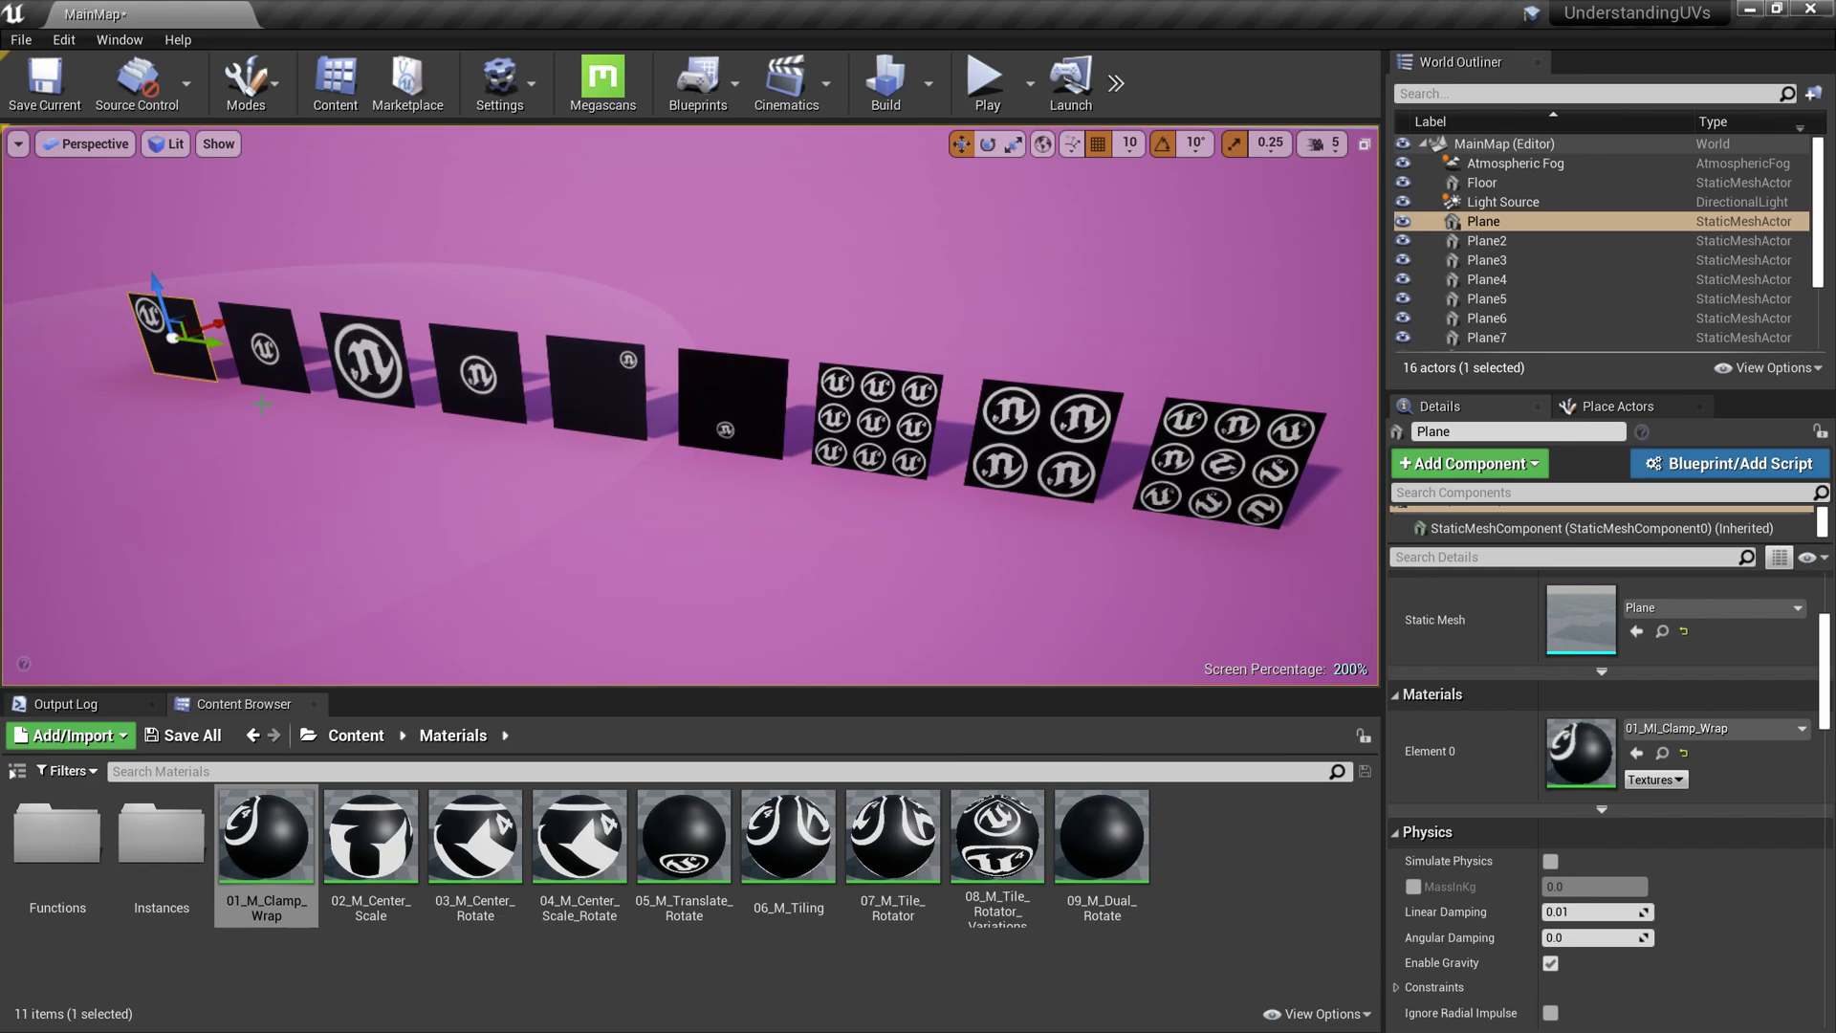
pyautogui.press('f')
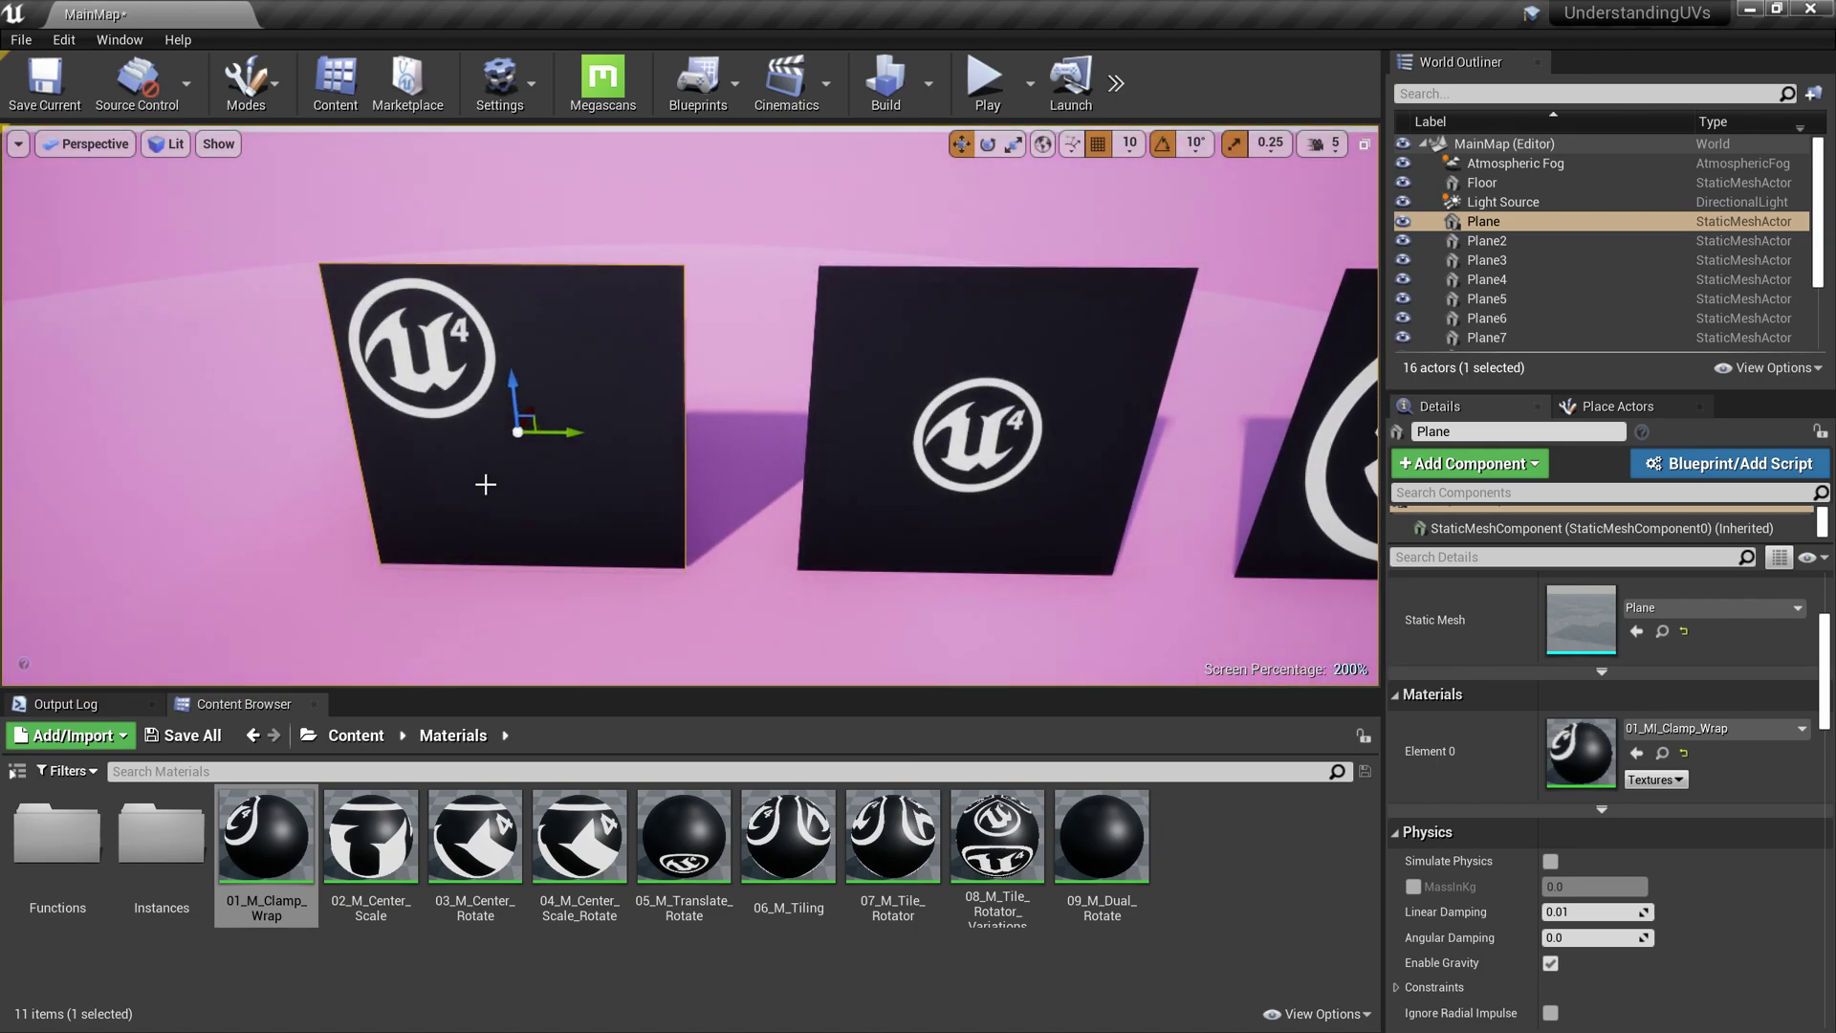
pyautogui.scroll(-1, 467, 489)
pyautogui.scroll(2, 466, 489)
pyautogui.moveTo(467, 489); pyautogui.dragTo(512, 486, button='right')
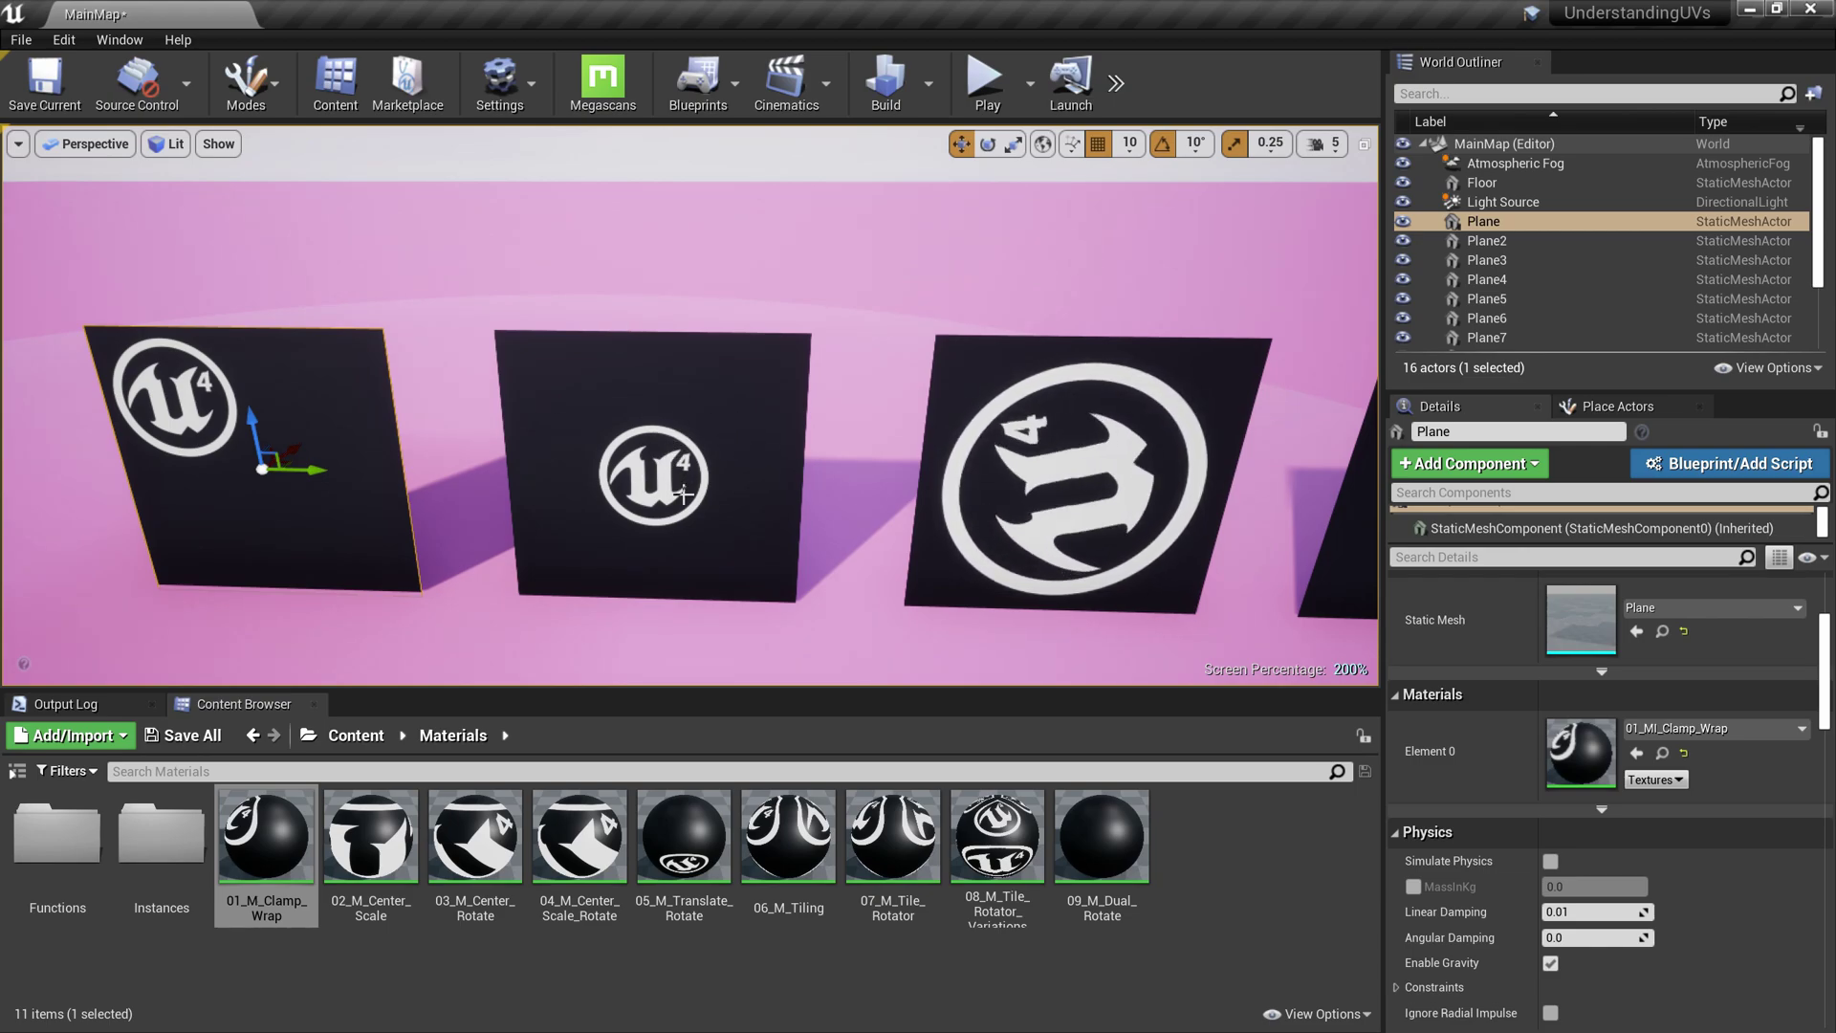
pyautogui.moveTo(682, 498); pyautogui.dragTo(682, 498, button='right')
pyautogui.moveTo(910, 545); pyautogui.dragTo(909, 545, button='right')
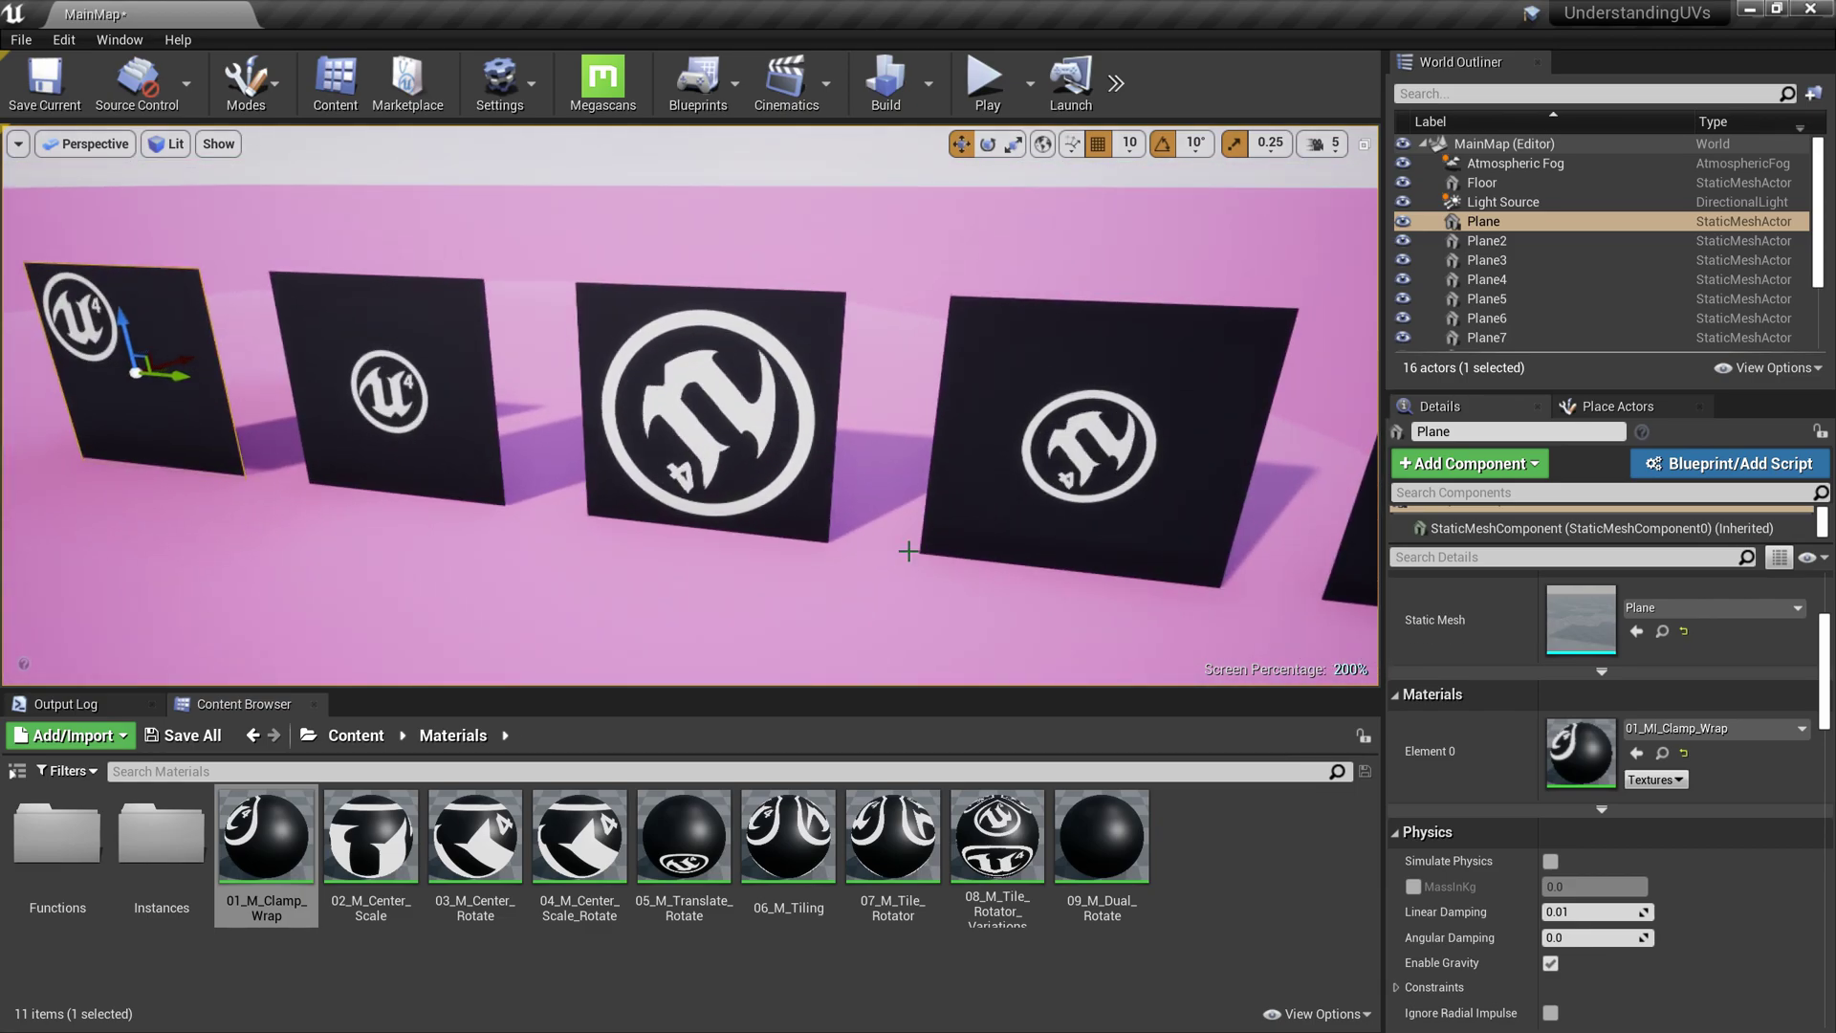
pyautogui.moveTo(864, 615); pyautogui.dragTo(864, 615, button='right')
pyautogui.moveTo(881, 529); pyautogui.dragTo(881, 529, button='right')
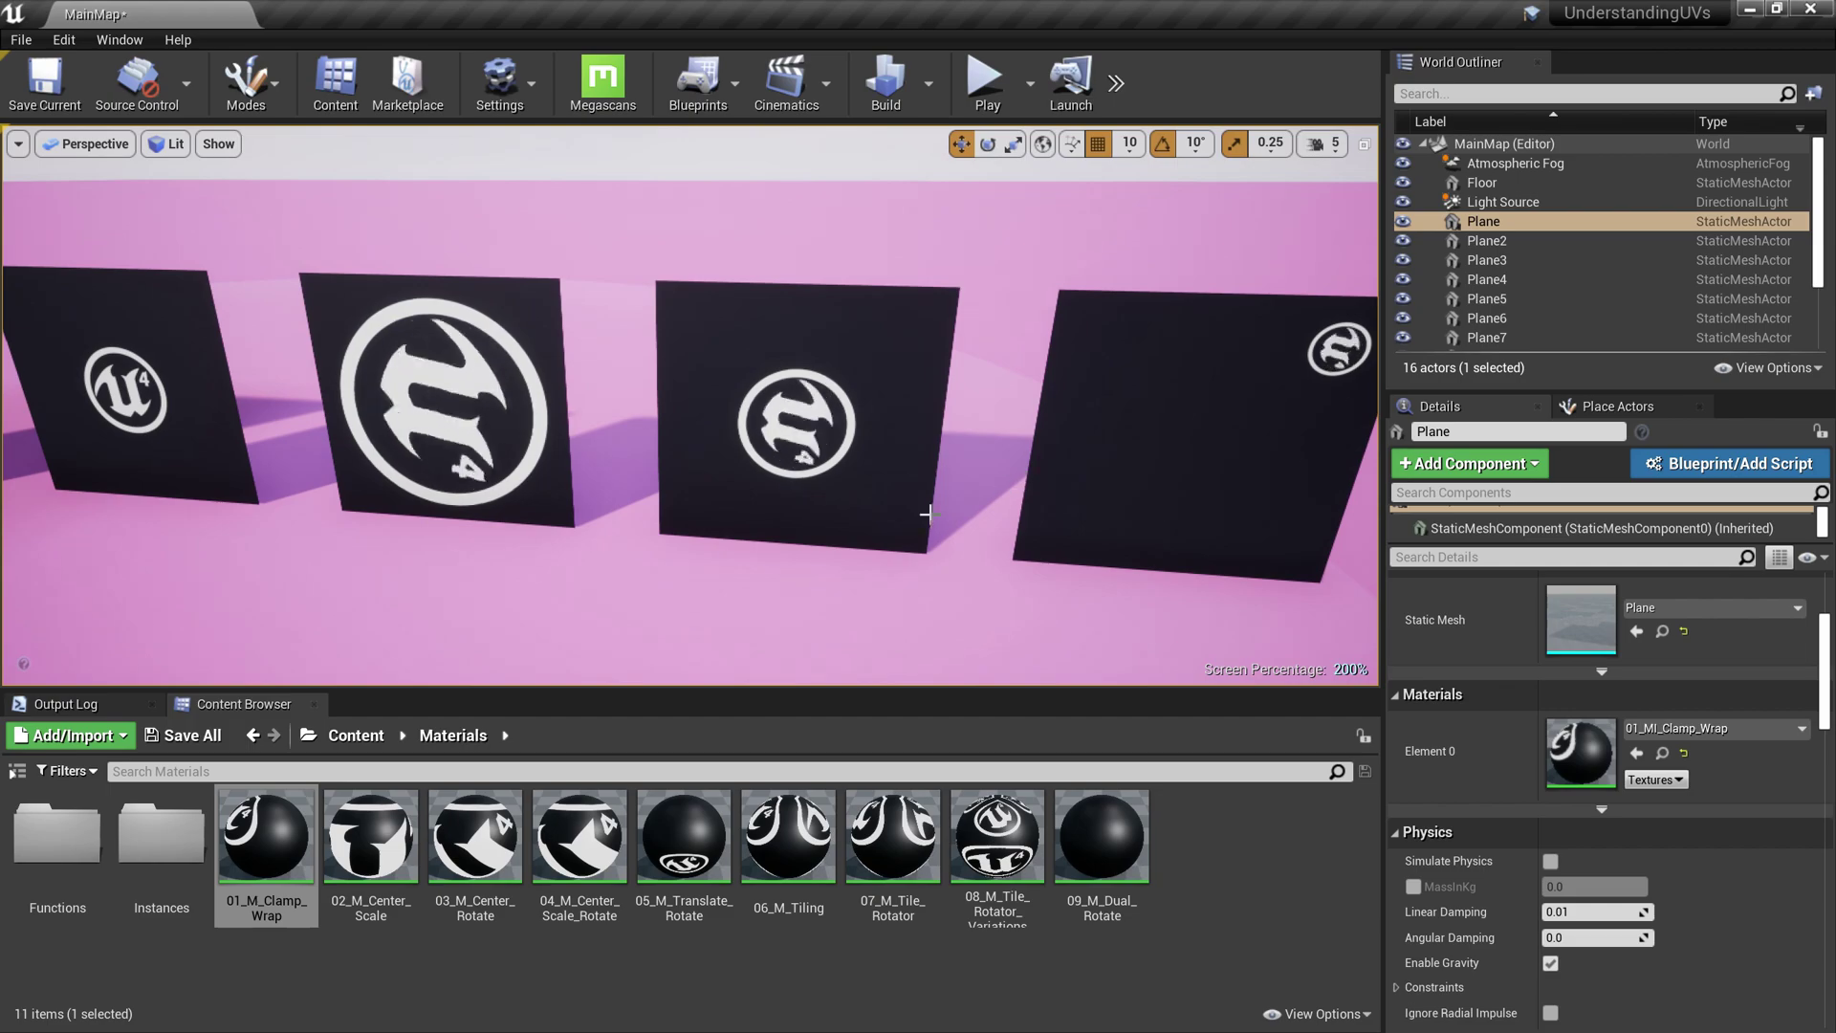
pyautogui.moveTo(704, 519); pyautogui.dragTo(705, 519, button='right')
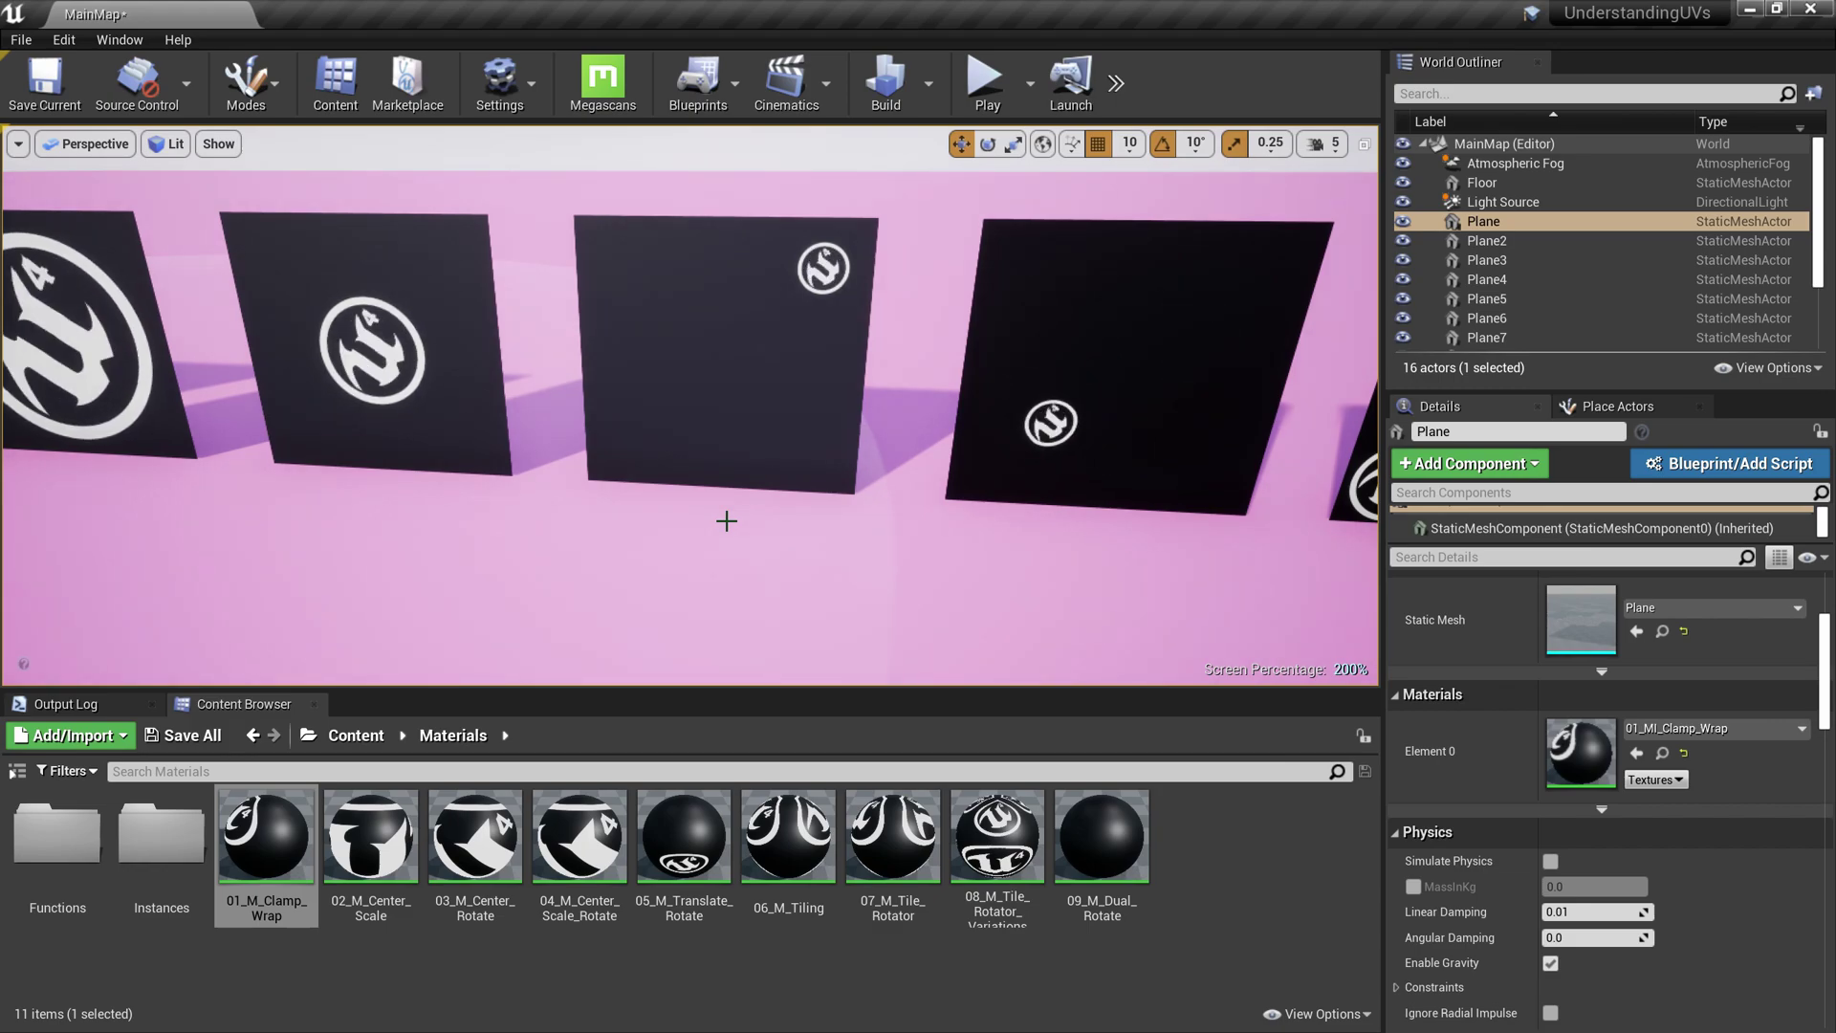
pyautogui.press('Right')
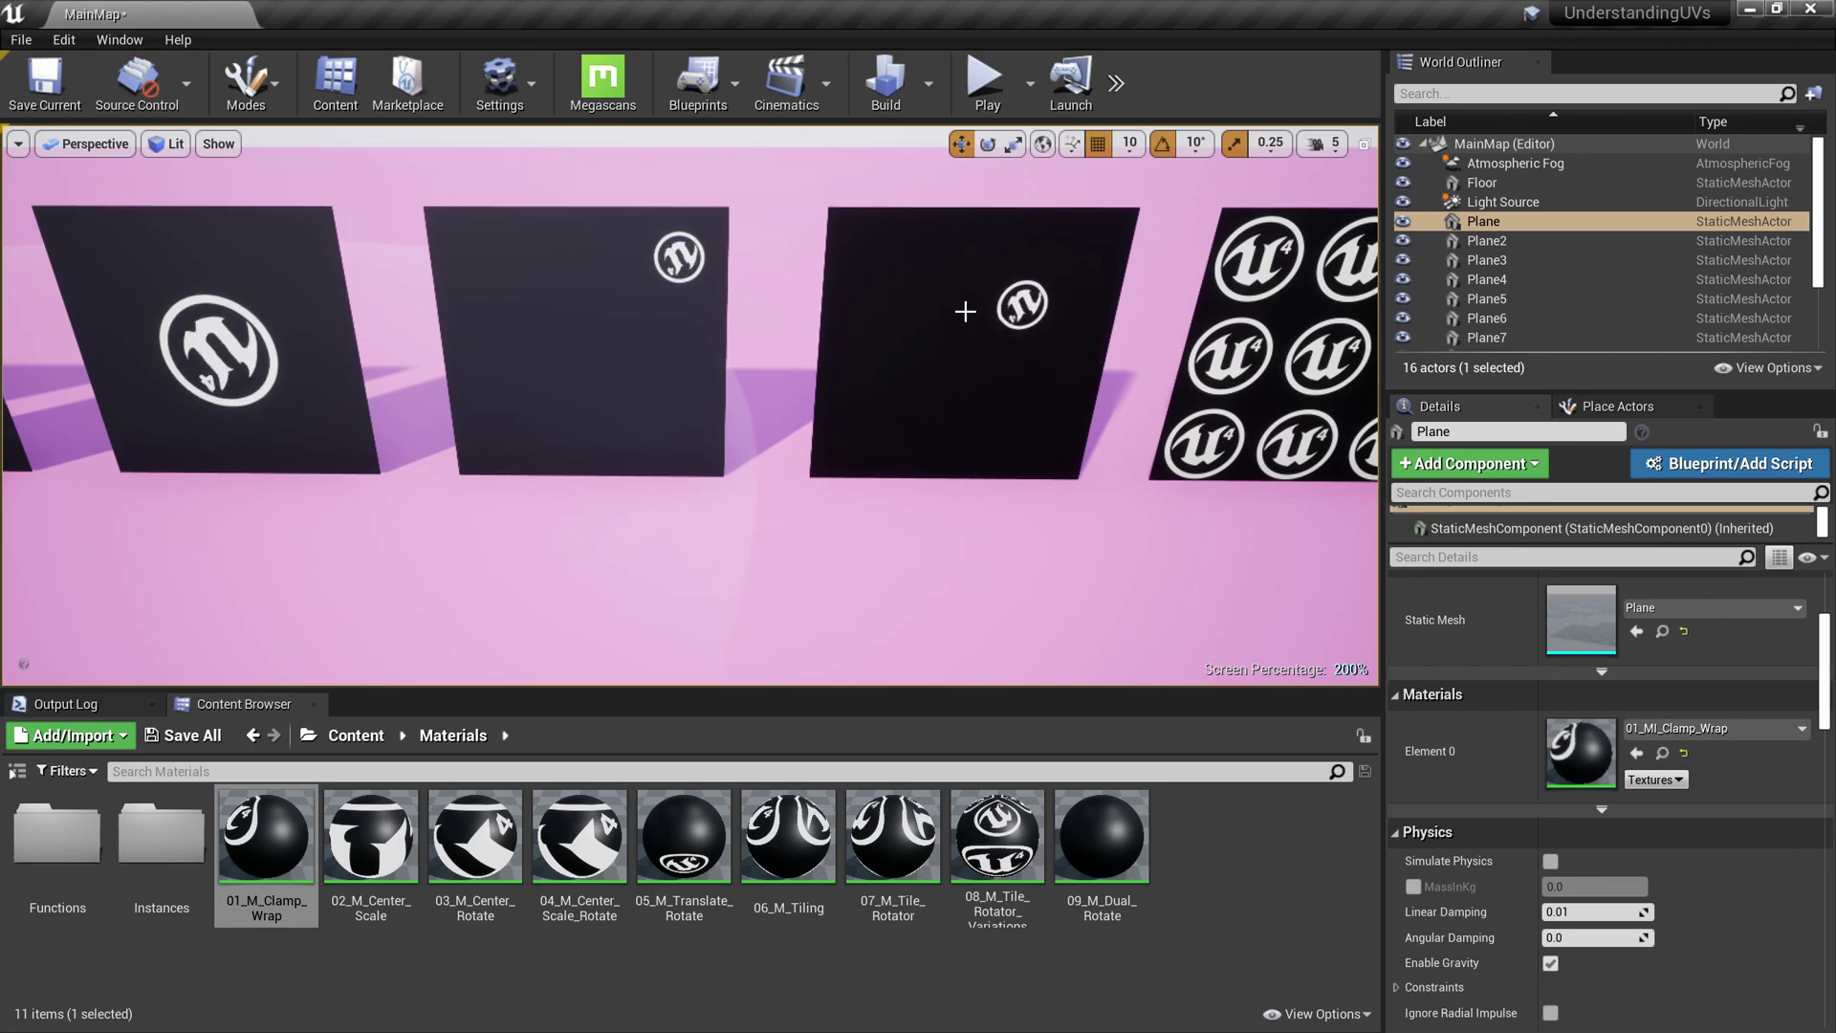
pyautogui.moveTo(947, 536); pyautogui.dragTo(954, 481, button='right')
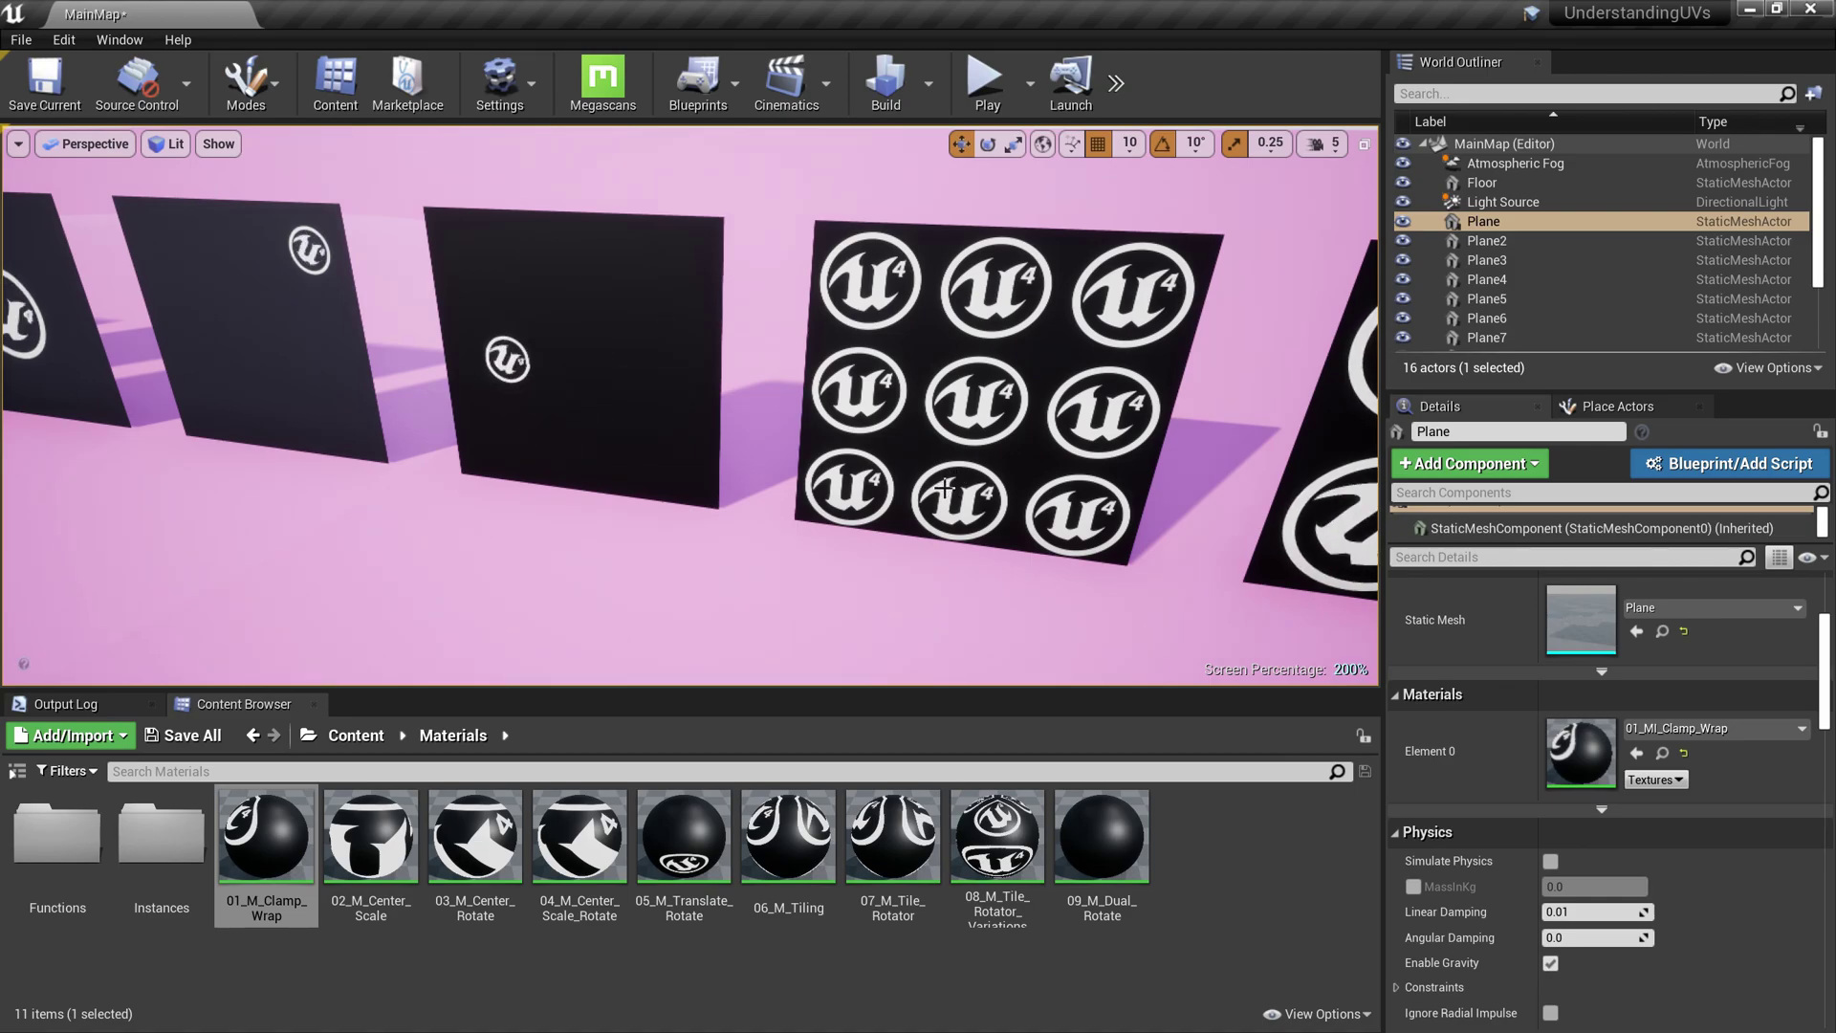
pyautogui.moveTo(945, 488); pyautogui.dragTo(939, 528, button='right')
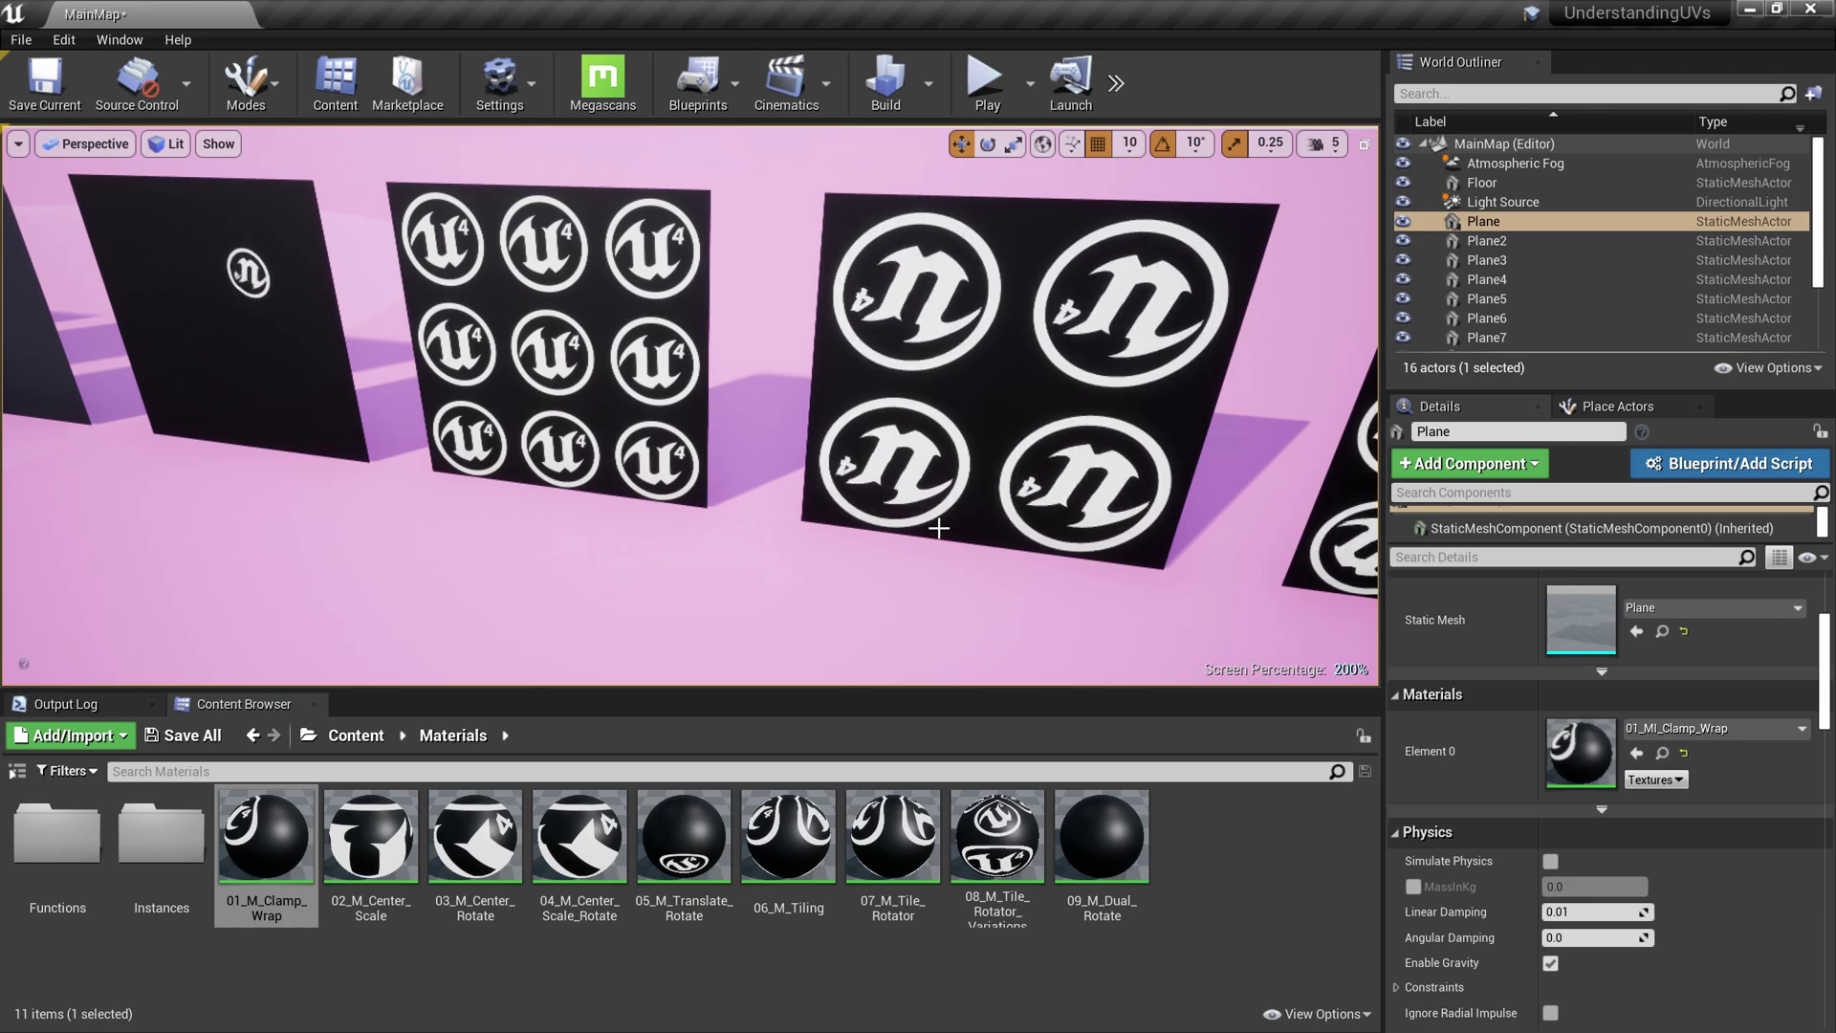
pyautogui.scroll(-2, 939, 528)
pyautogui.moveTo(954, 542); pyautogui.dragTo(1204, 570, button='middle')
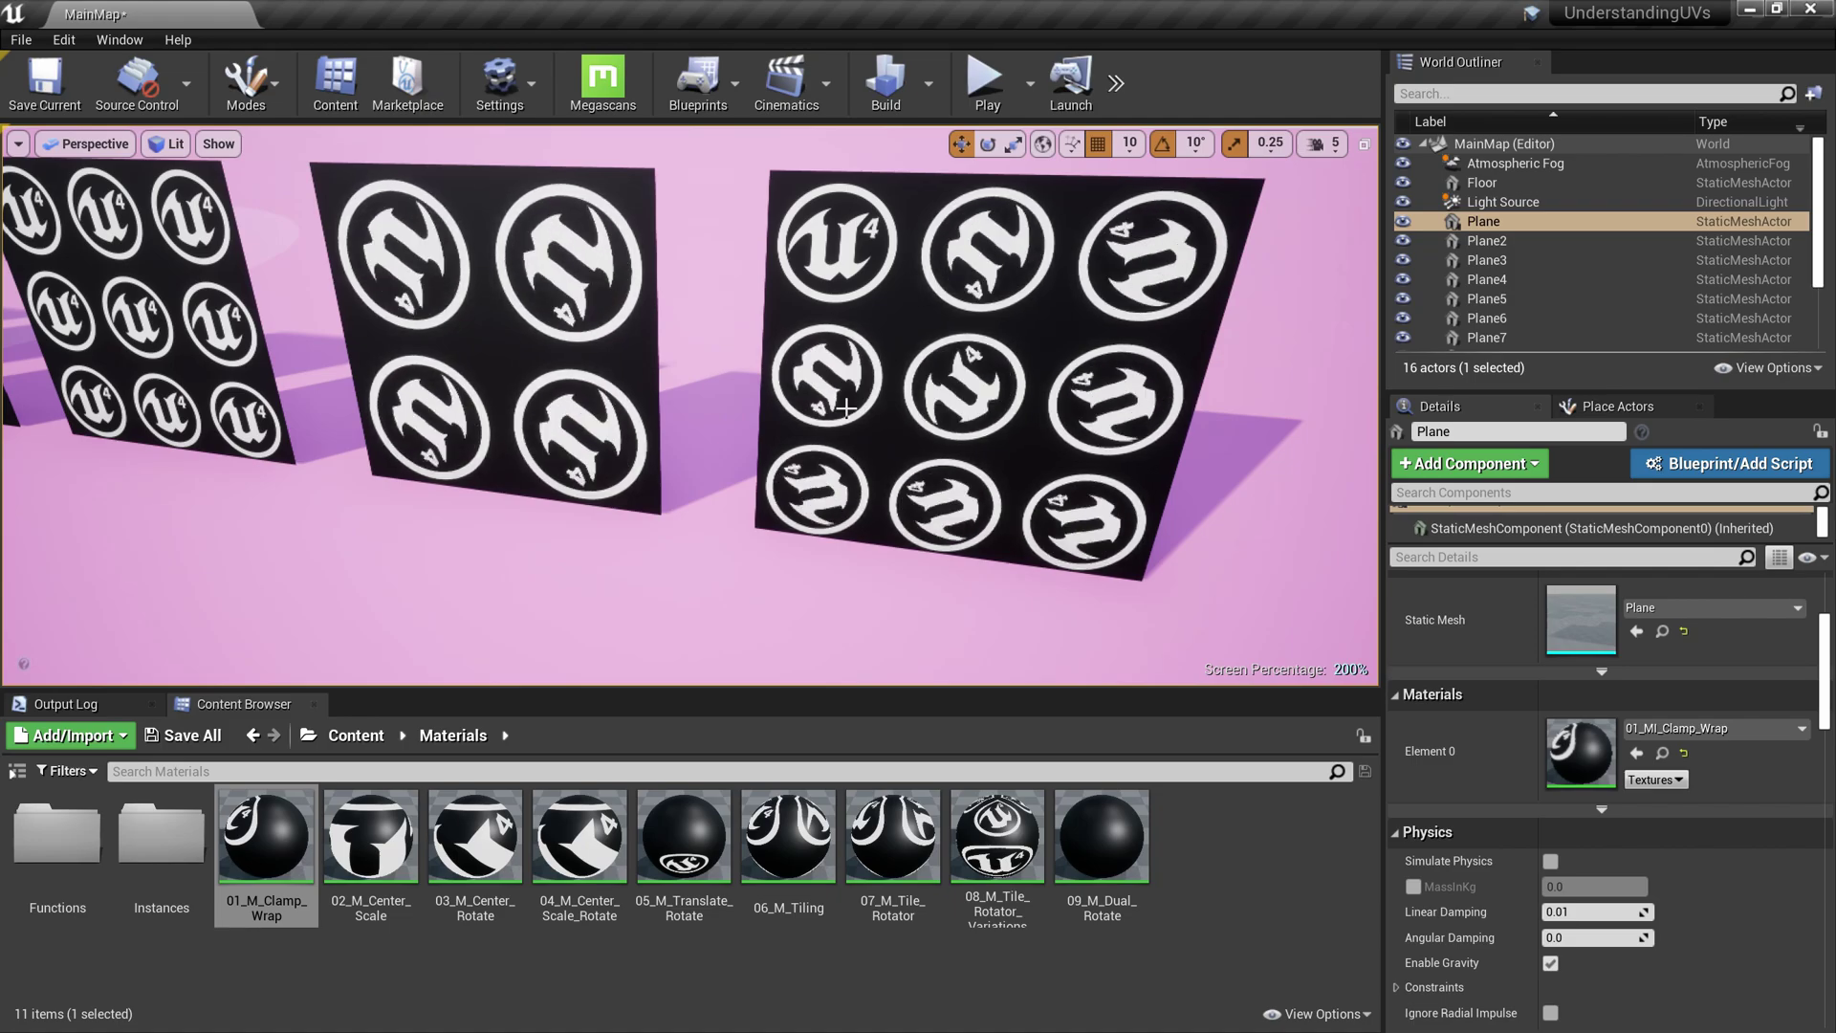
pyautogui.moveTo(489, 461); pyautogui.dragTo(533, 473)
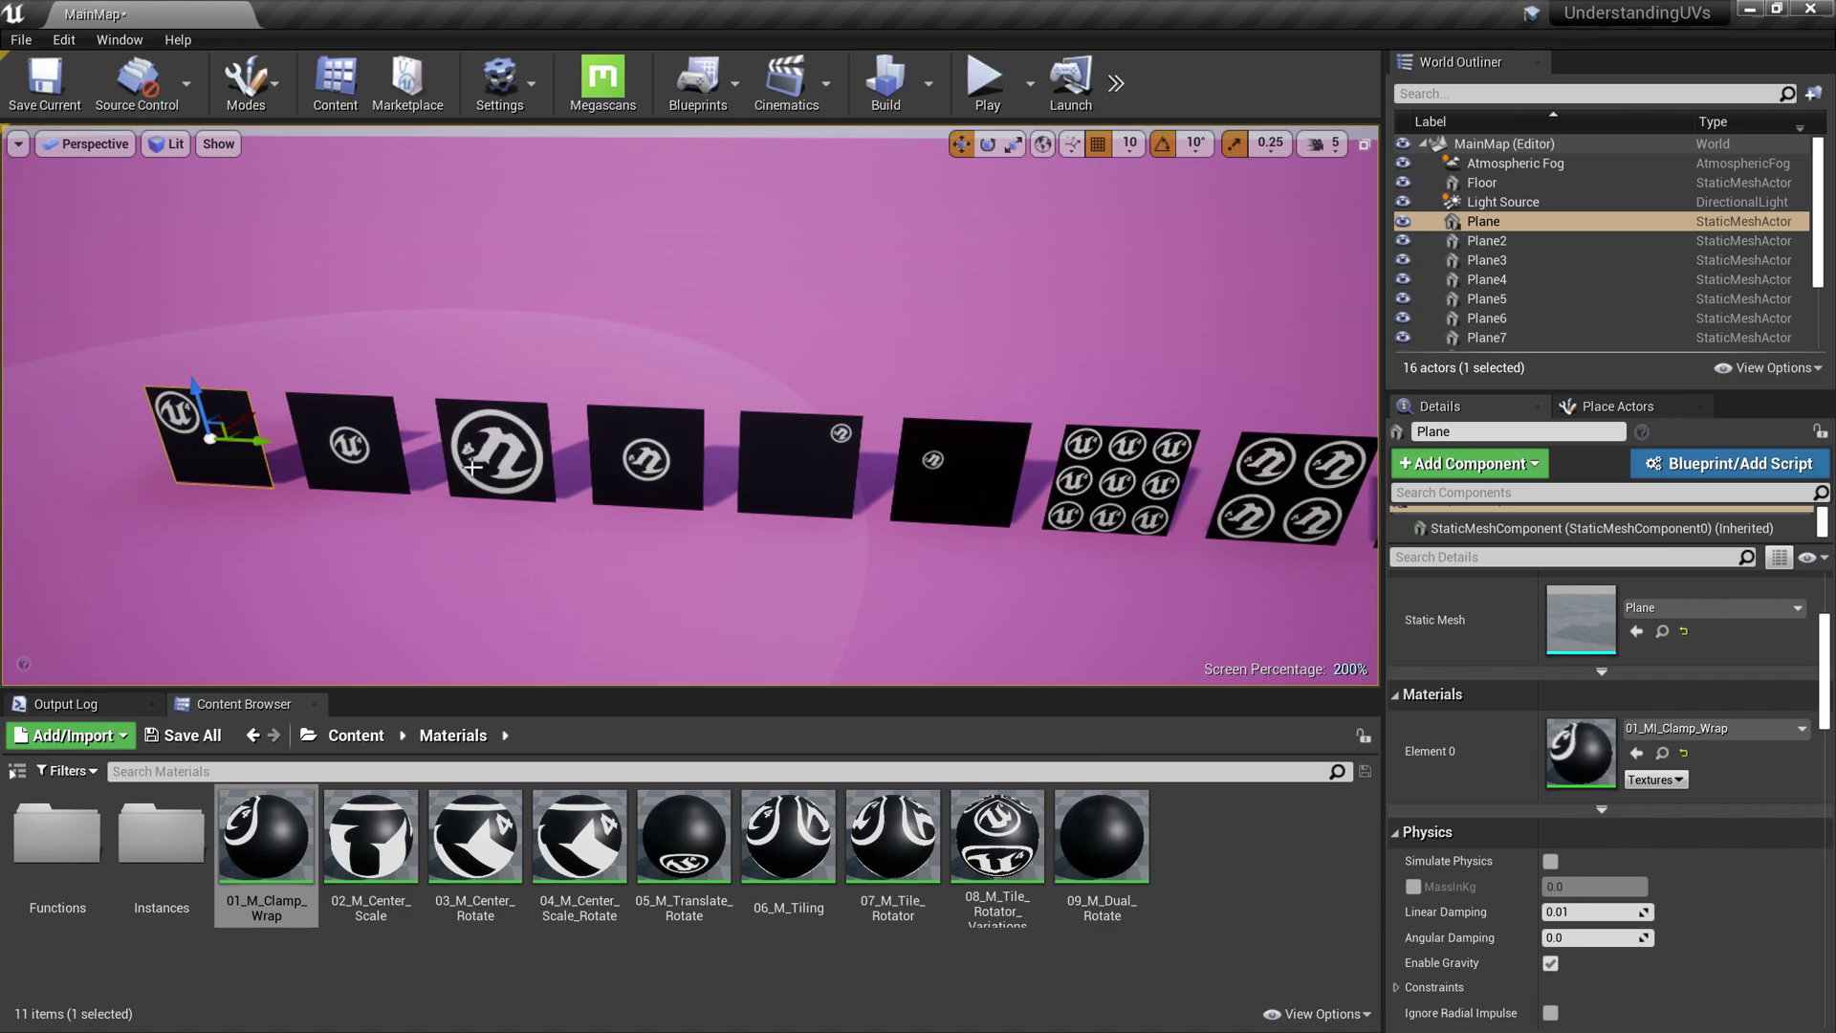
pyautogui.moveTo(119, 558); pyautogui.dragTo(162, 515, button='right')
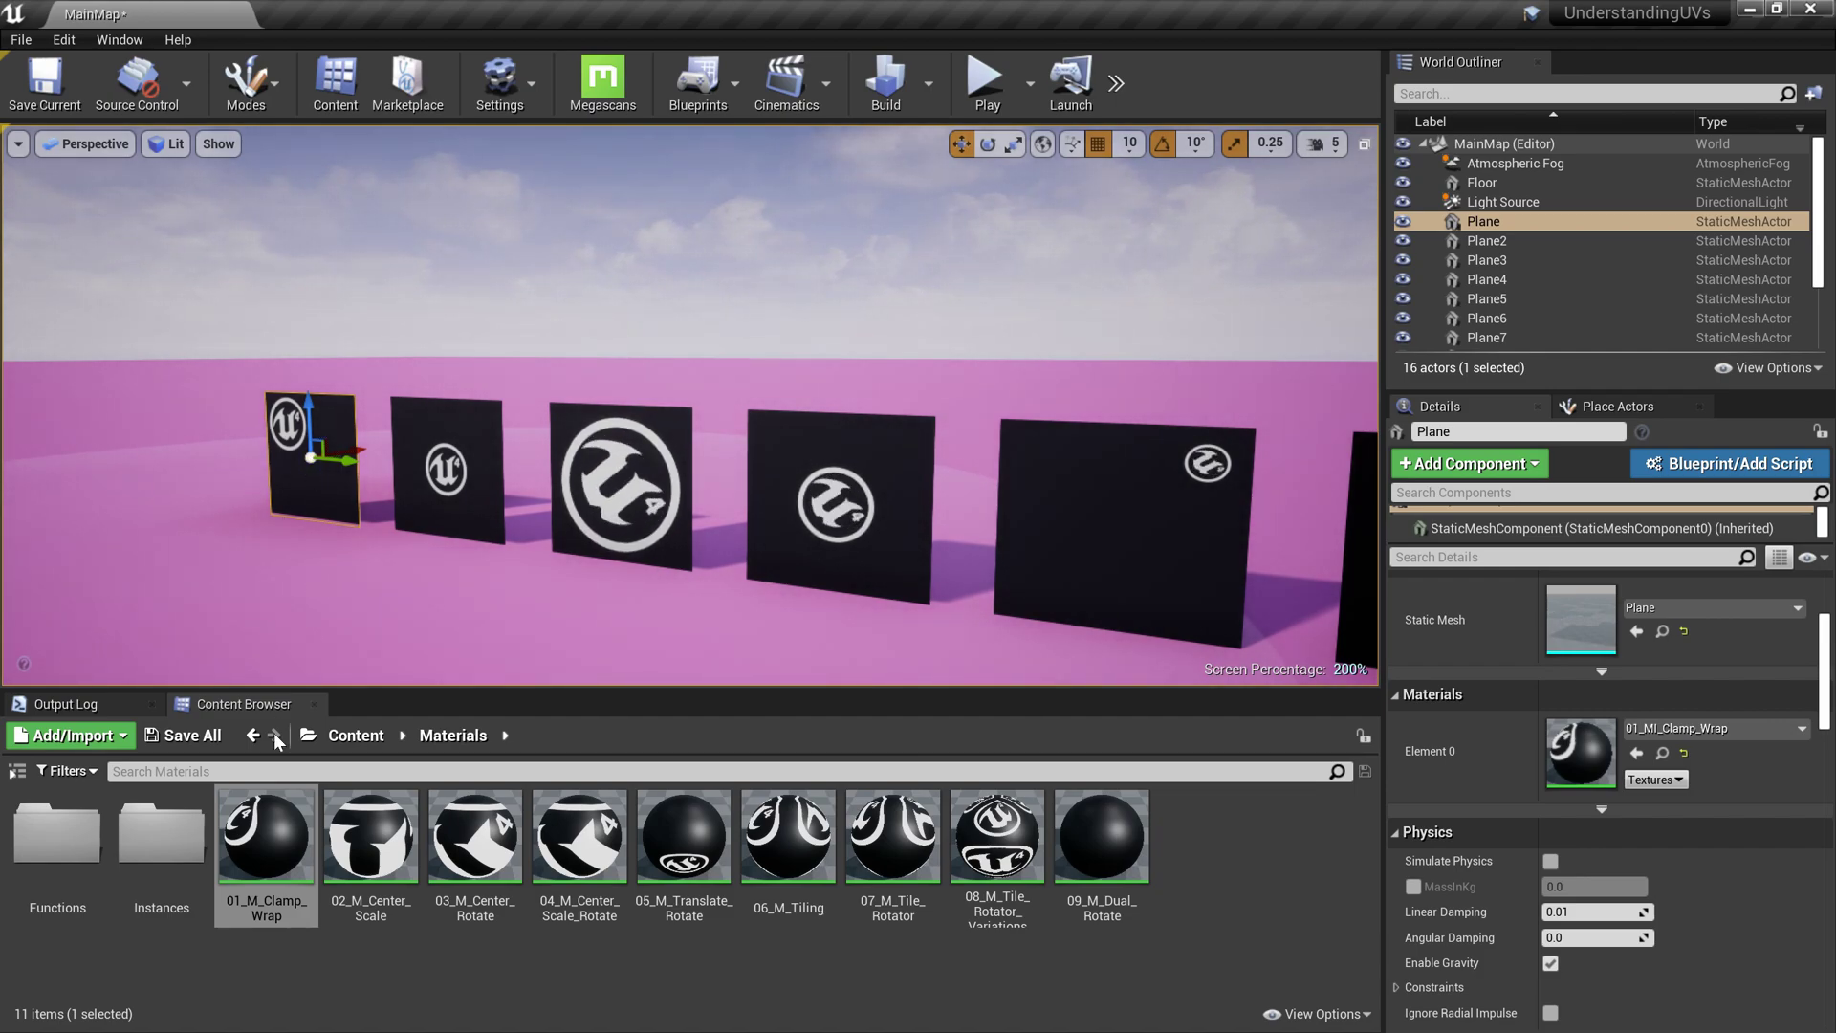
# Open the 01_M_Clamp_Wrap material and set the Texture Sample node's sampler source to From texture asset
pyautogui.doubleClick(249, 856)
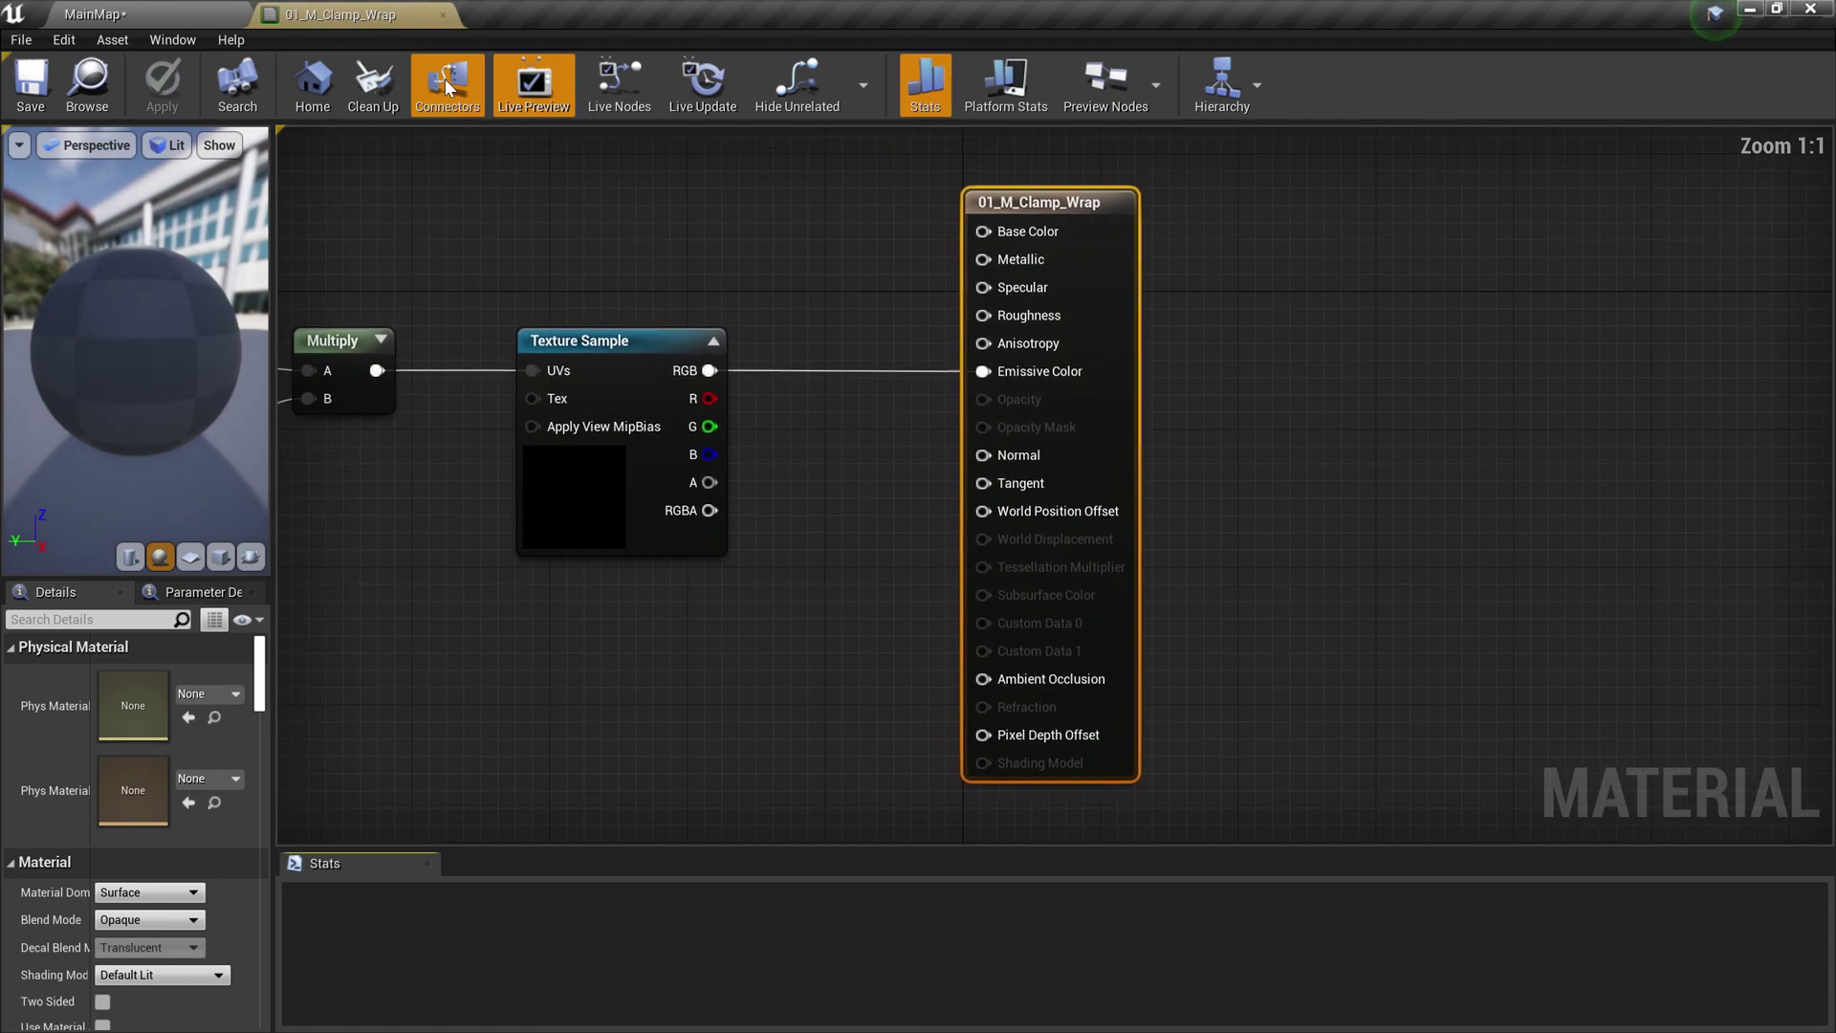
pyautogui.scroll(-5, 612, 540)
pyautogui.scroll(4, 580, 547)
pyautogui.moveTo(459, 507); pyautogui.dragTo(513, 525, button='right')
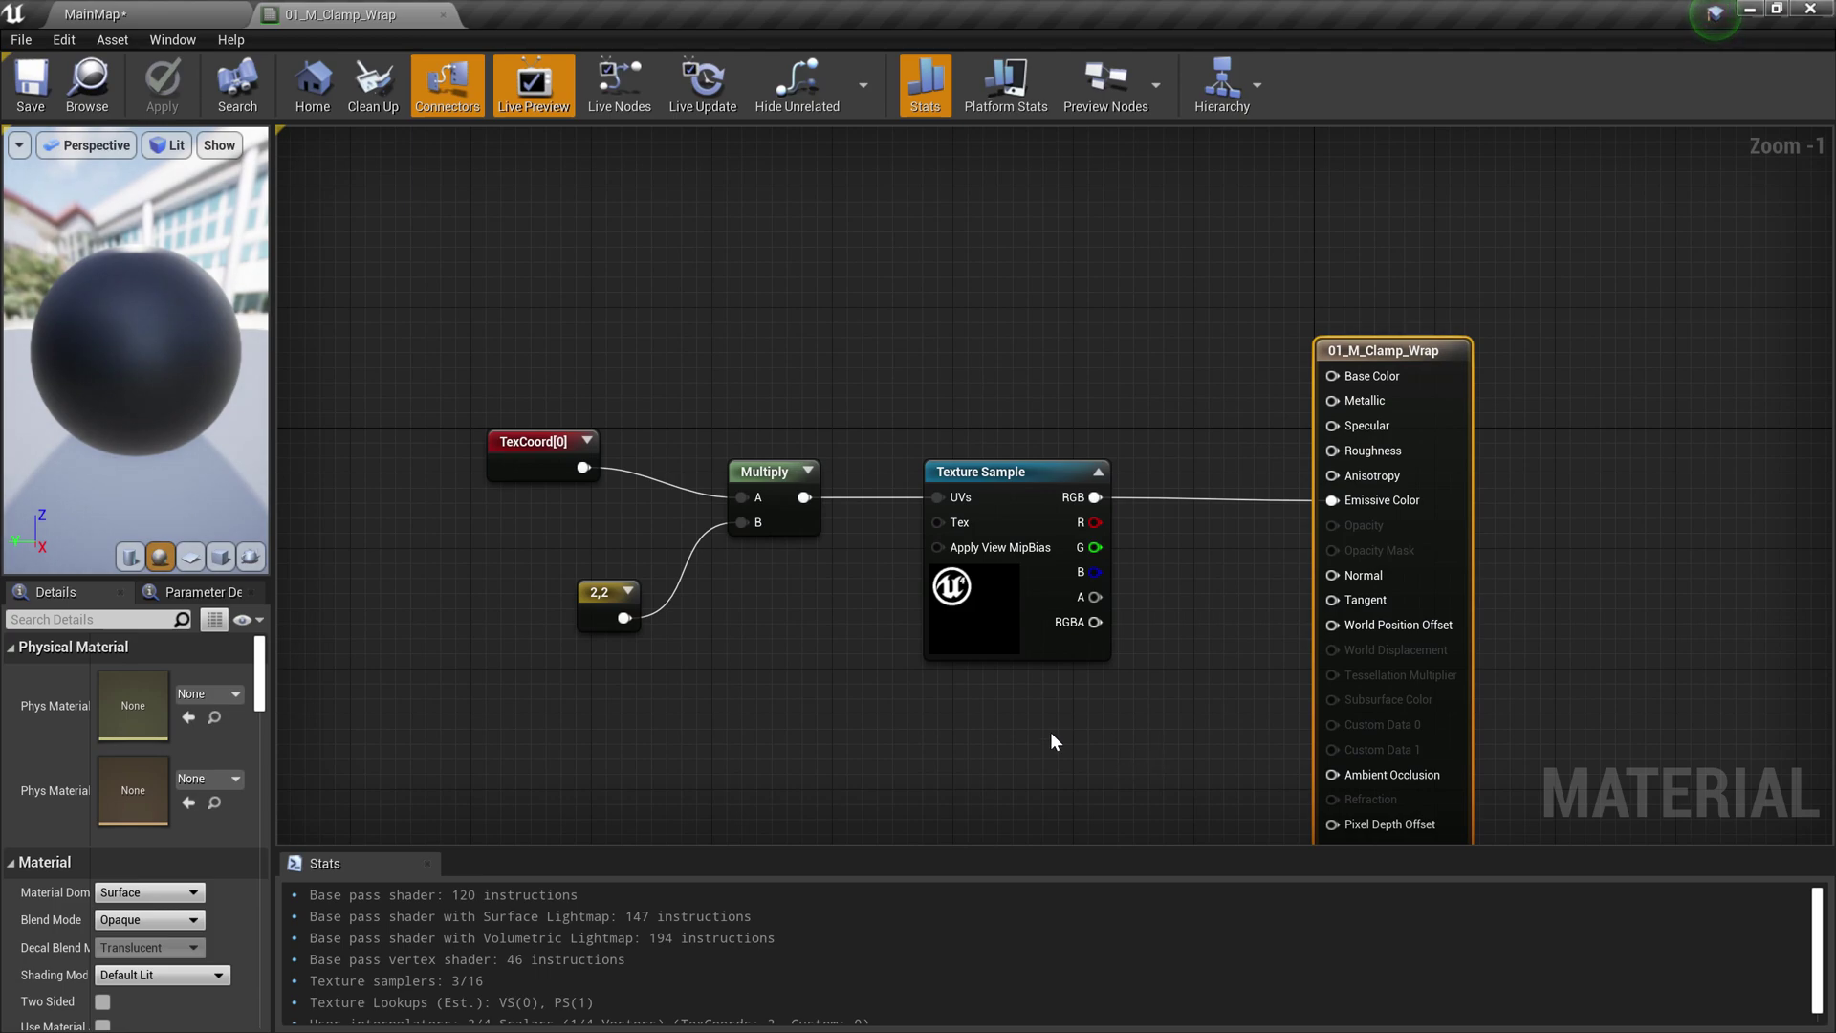
pyautogui.click(1022, 518)
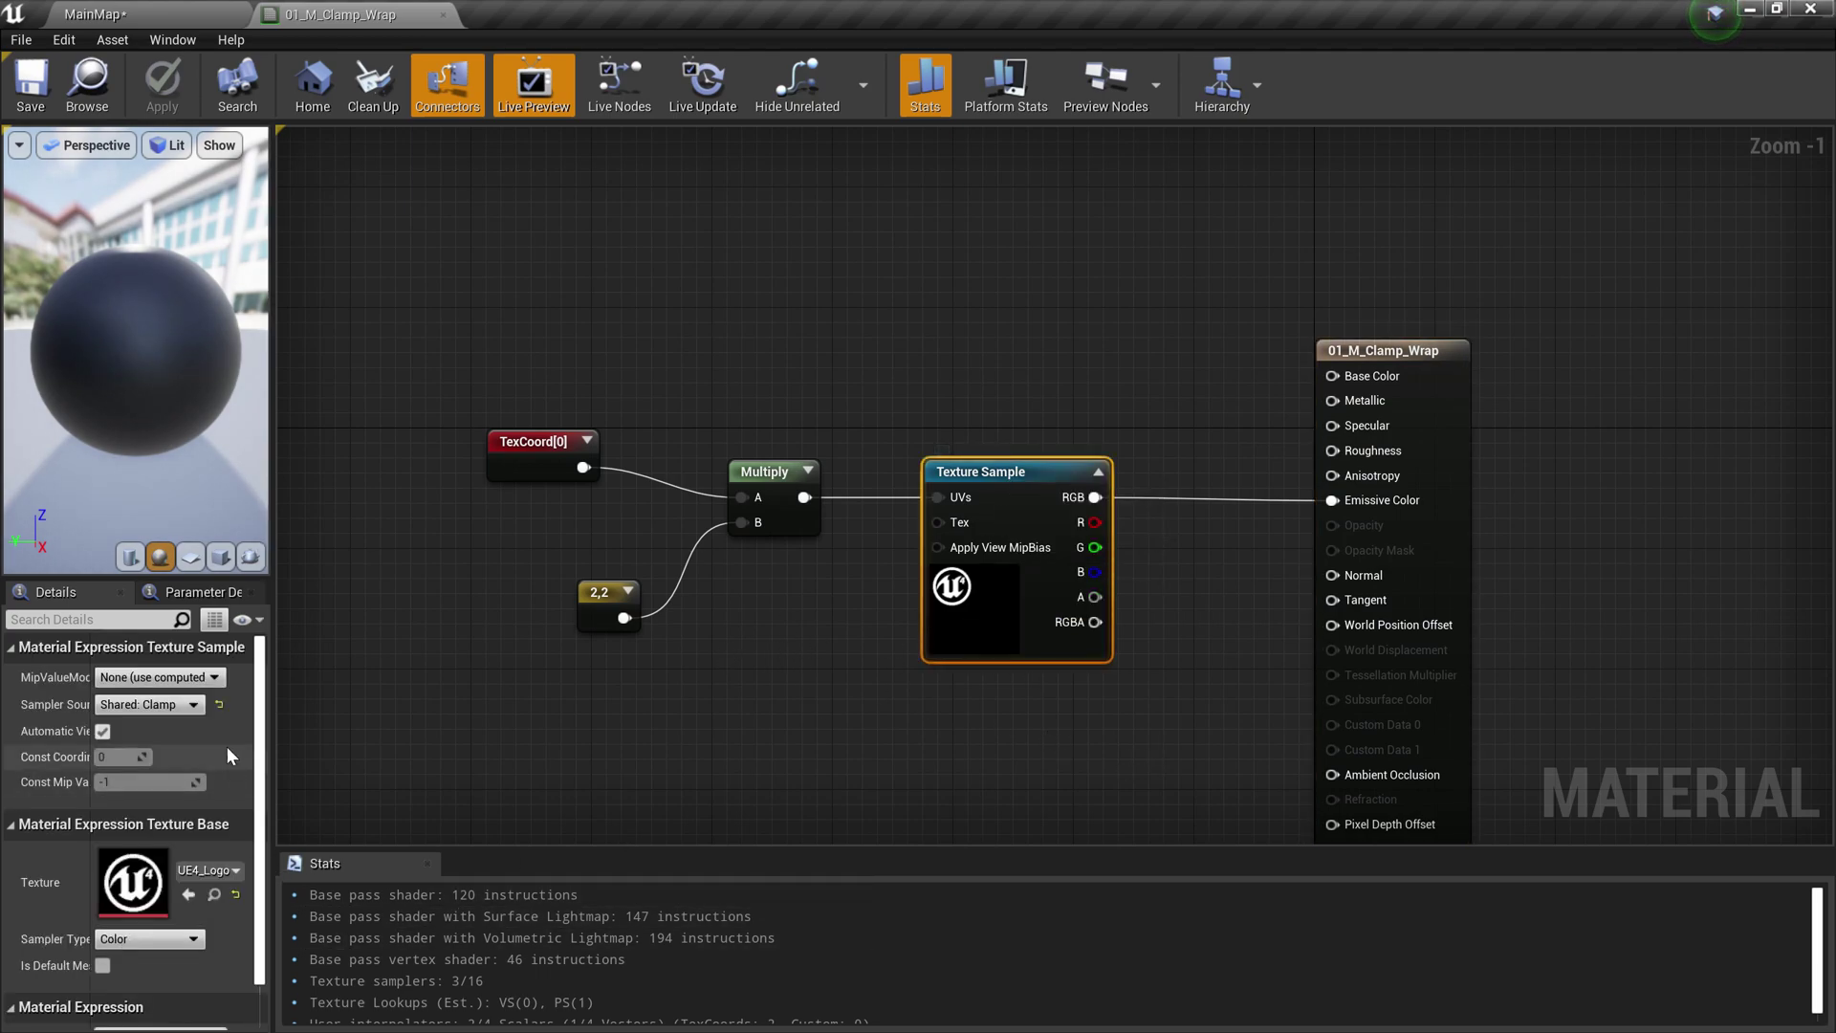
pyautogui.click(803, 688)
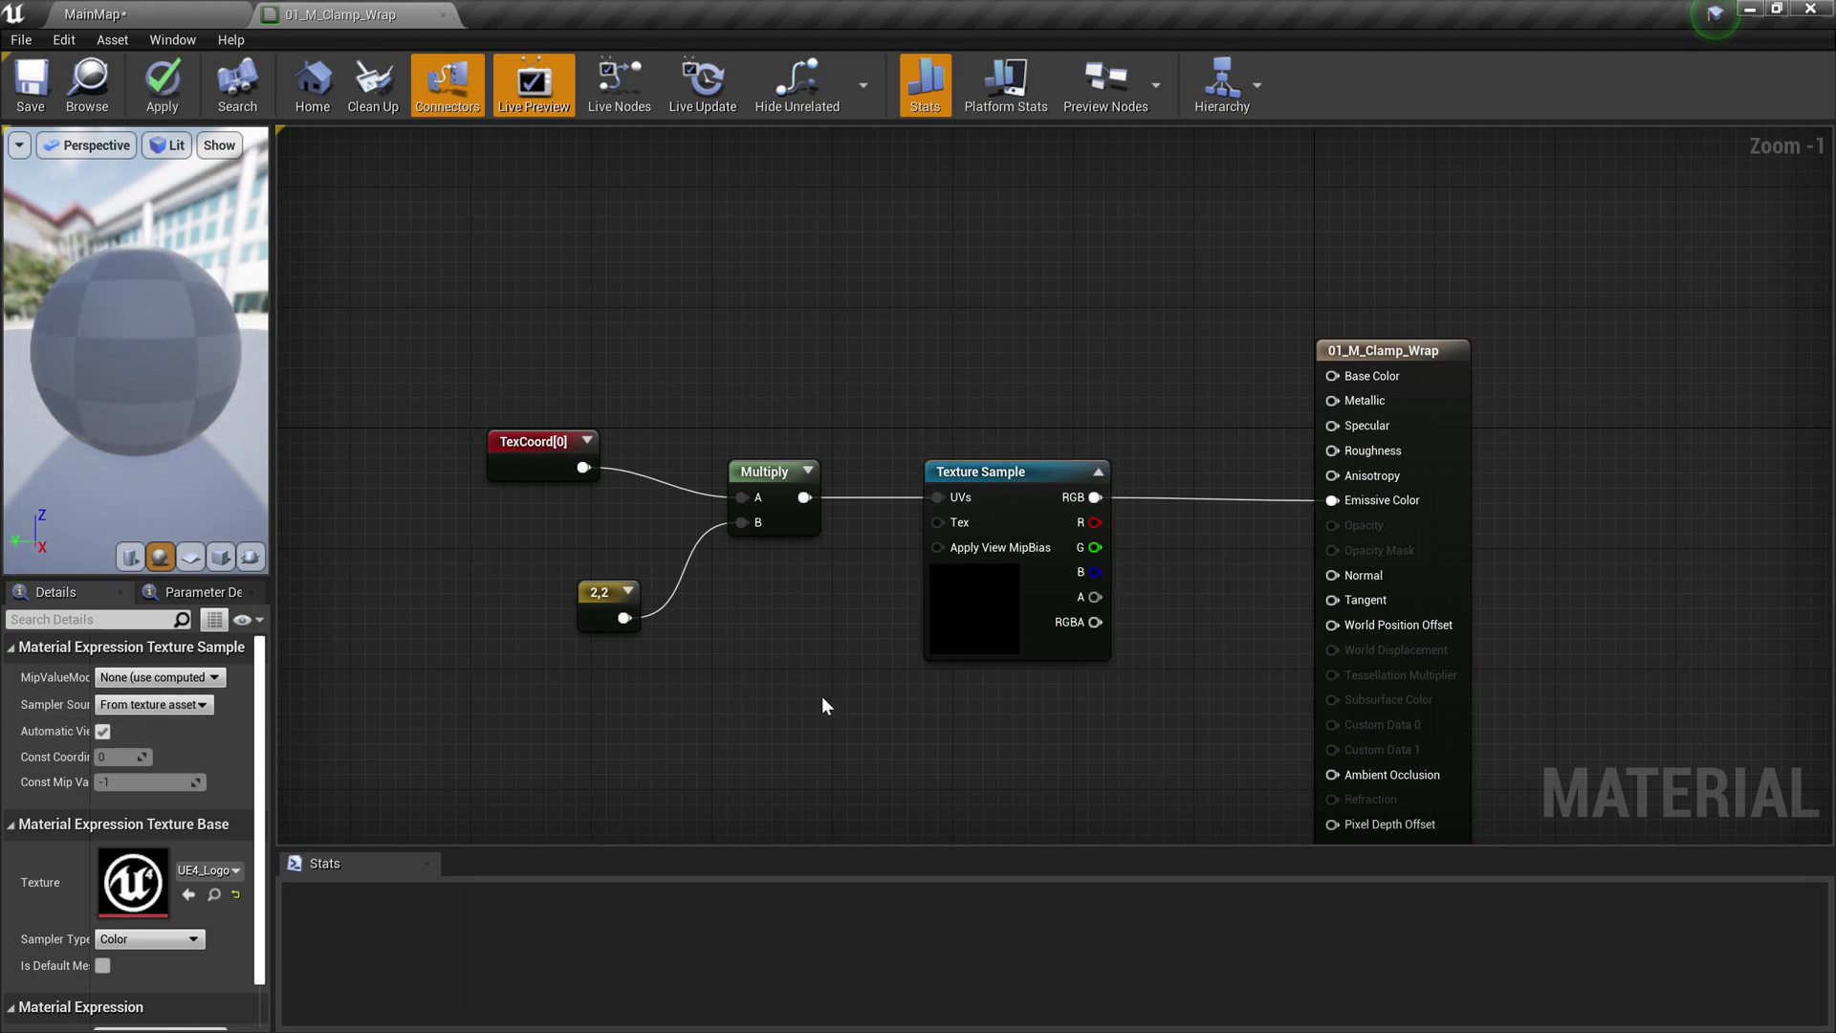
# Delete the Multiply and 2,2 constant nodes and connect TexCoord[0] directly to the Texture Sample's UVs input
pyautogui.click(628, 613)
pyautogui.moveTo(855, 684); pyautogui.dragTo(692, 440)
pyautogui.press('Delete')
pyautogui.click(604, 599)
pyautogui.press('Delete')
pyautogui.moveTo(570, 455); pyautogui.dragTo(584, 514)
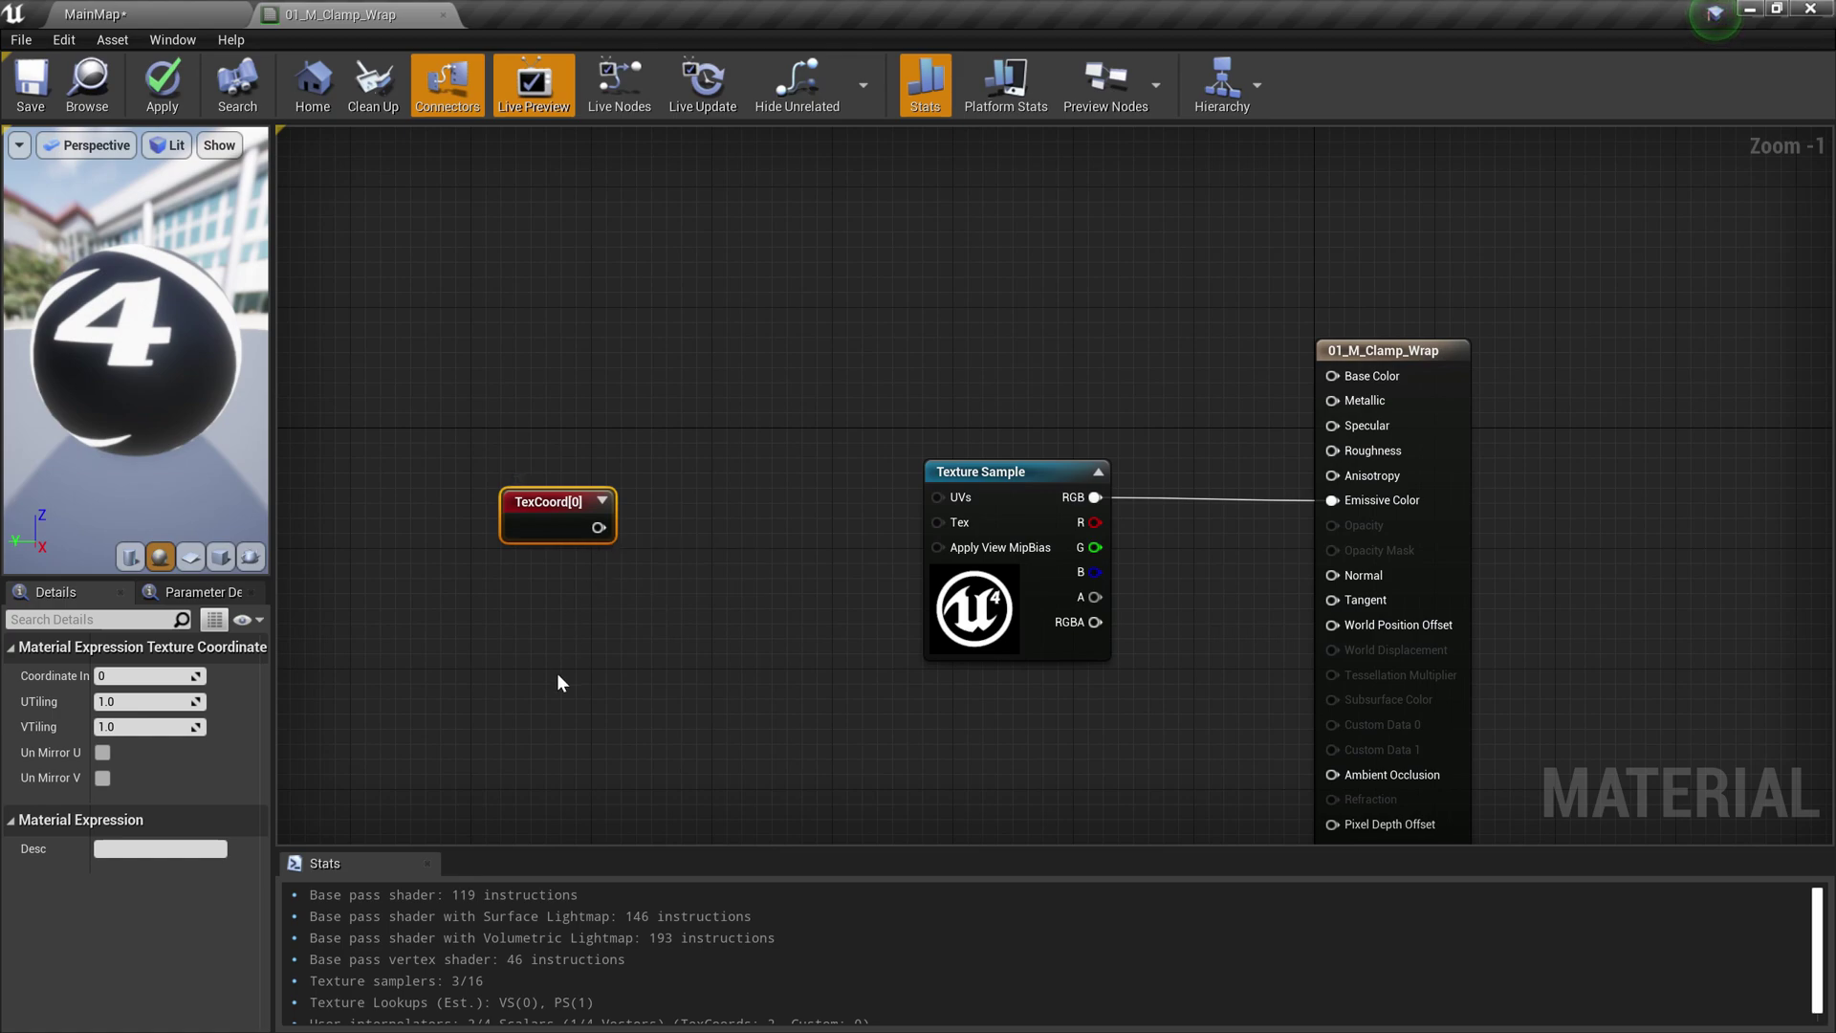
pyautogui.moveTo(543, 502); pyautogui.dragTo(961, 522)
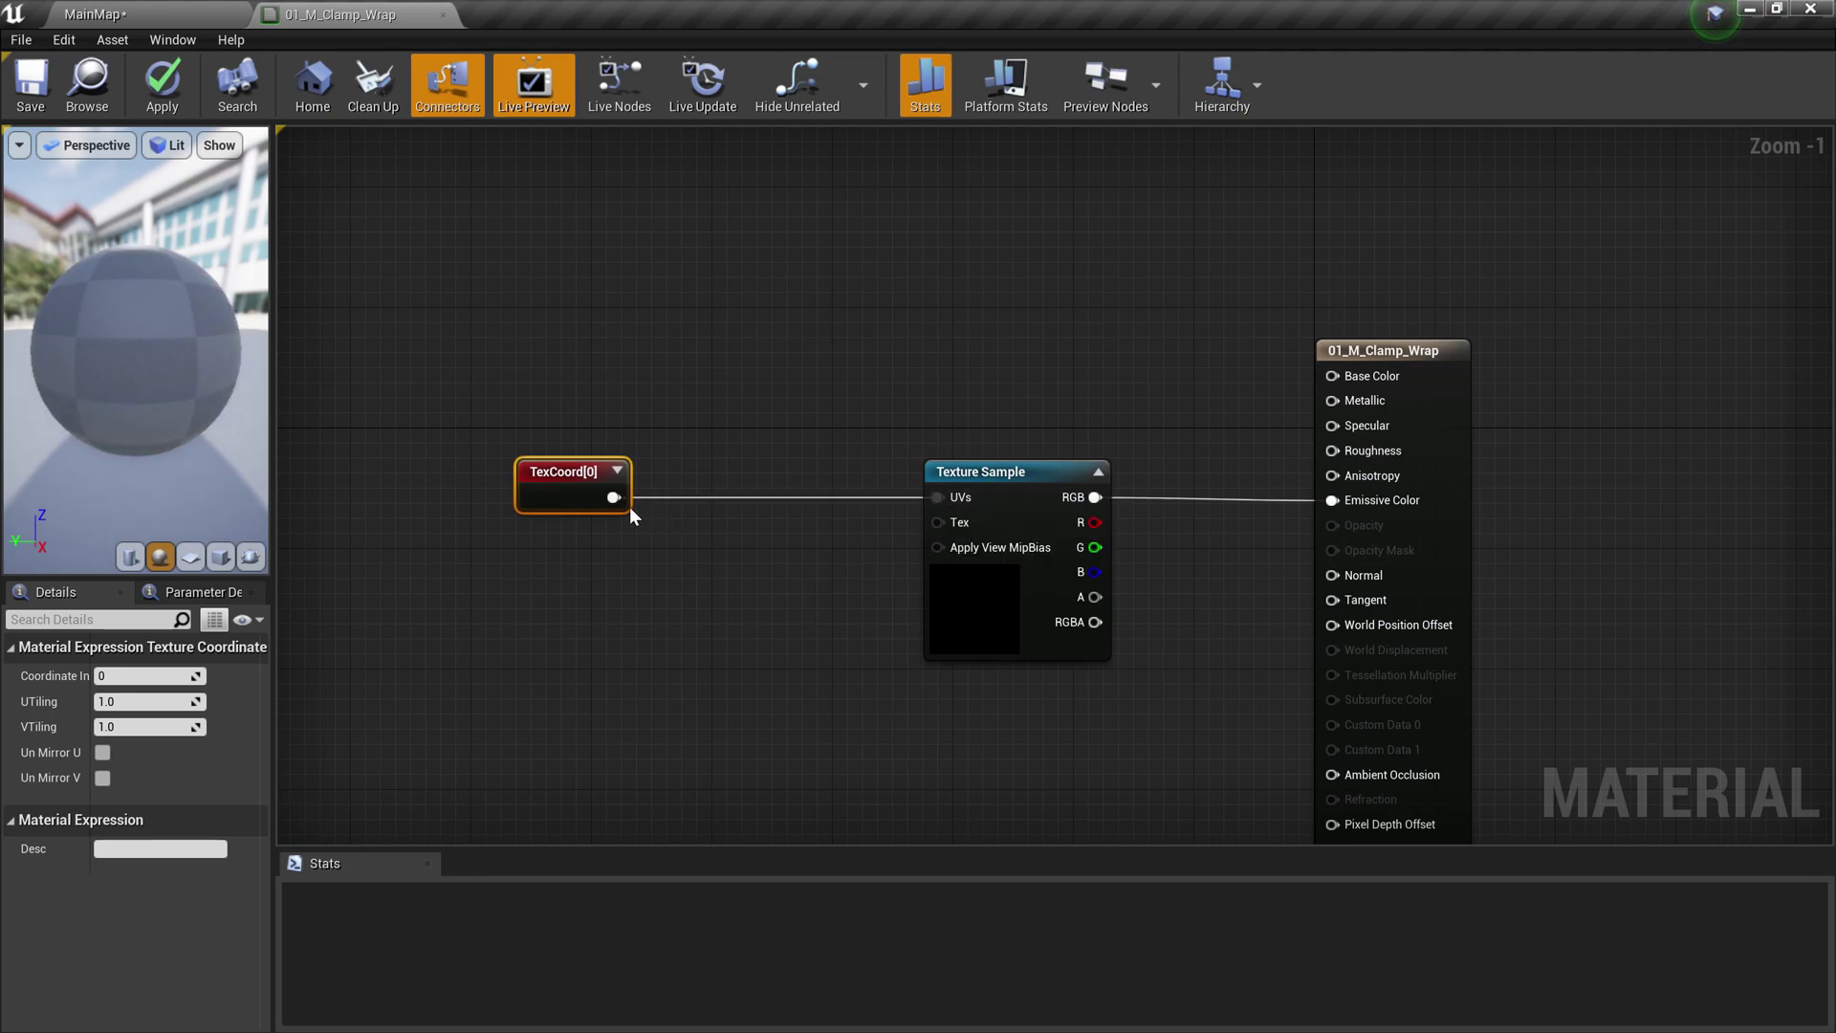
# Switch the material preview to a plane mesh, widen the preview area and turn the plane to face the view
pyautogui.scroll(1, 624, 521)
pyautogui.scroll(-1, 624, 521)
pyautogui.moveTo(624, 522); pyautogui.dragTo(871, 579, button='right')
pyautogui.scroll(1, 868, 572)
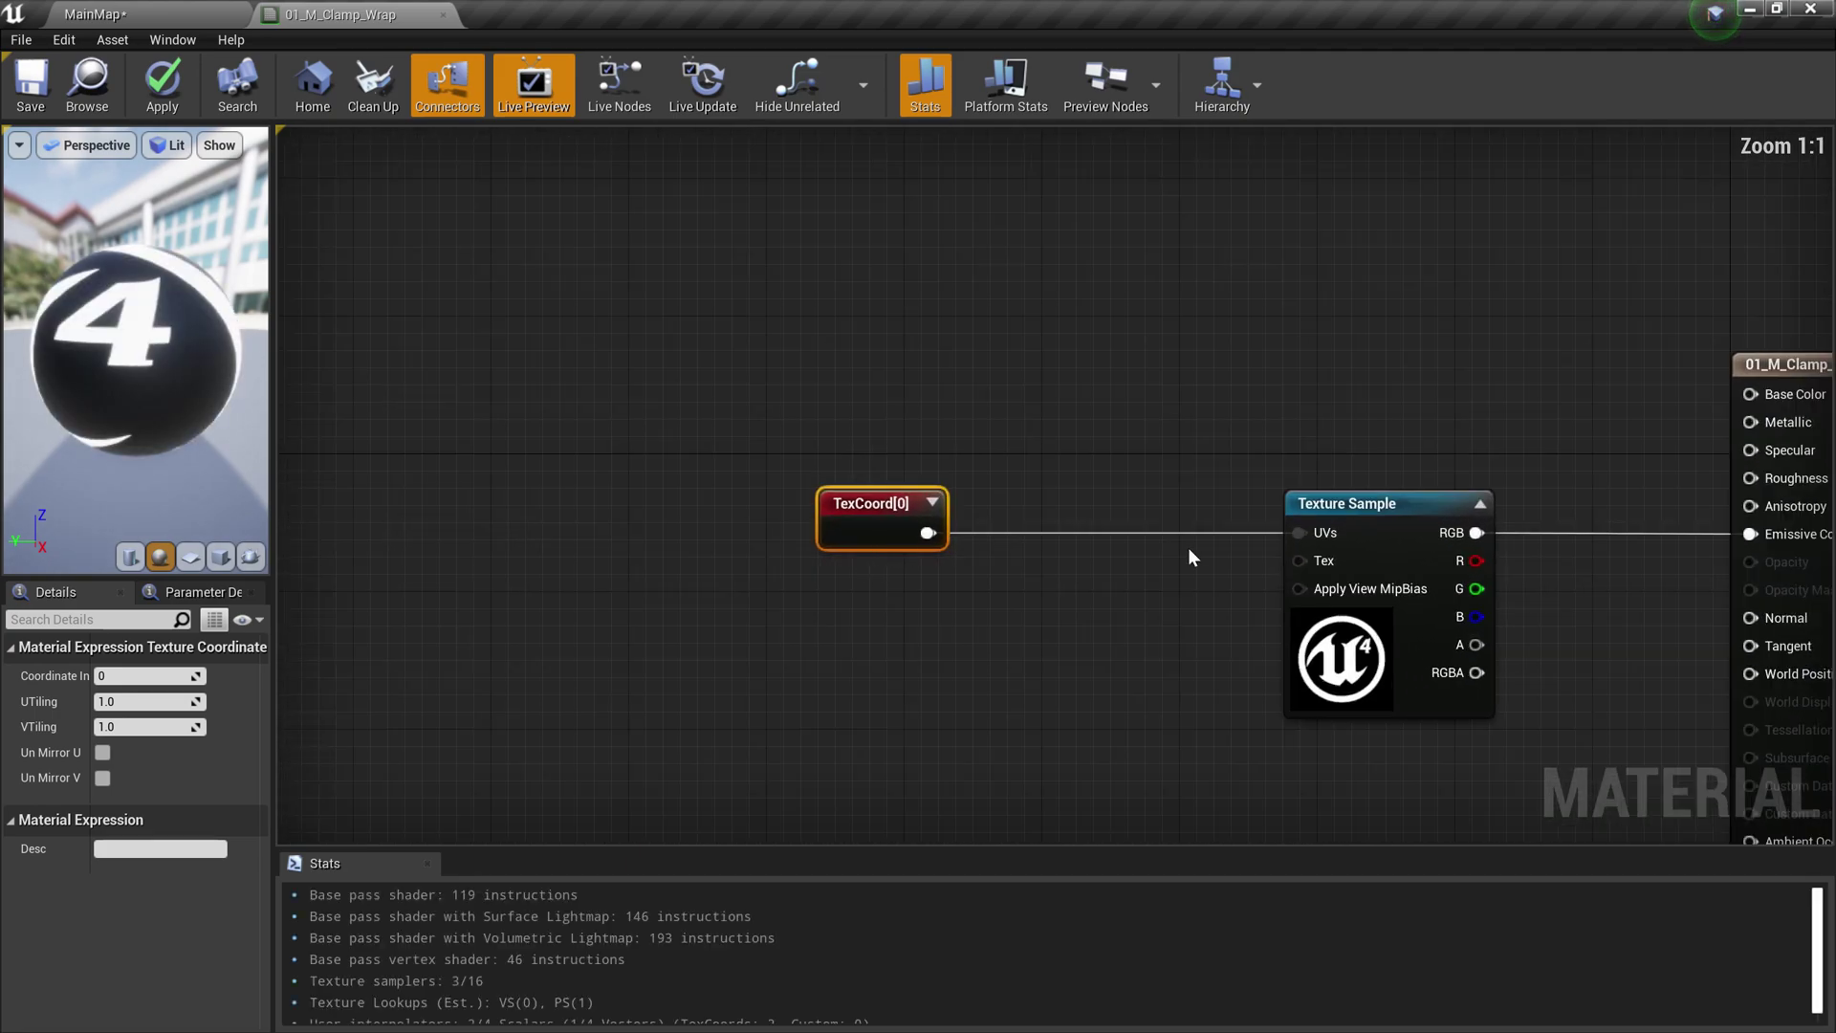
pyautogui.scroll(-3, 1187, 547)
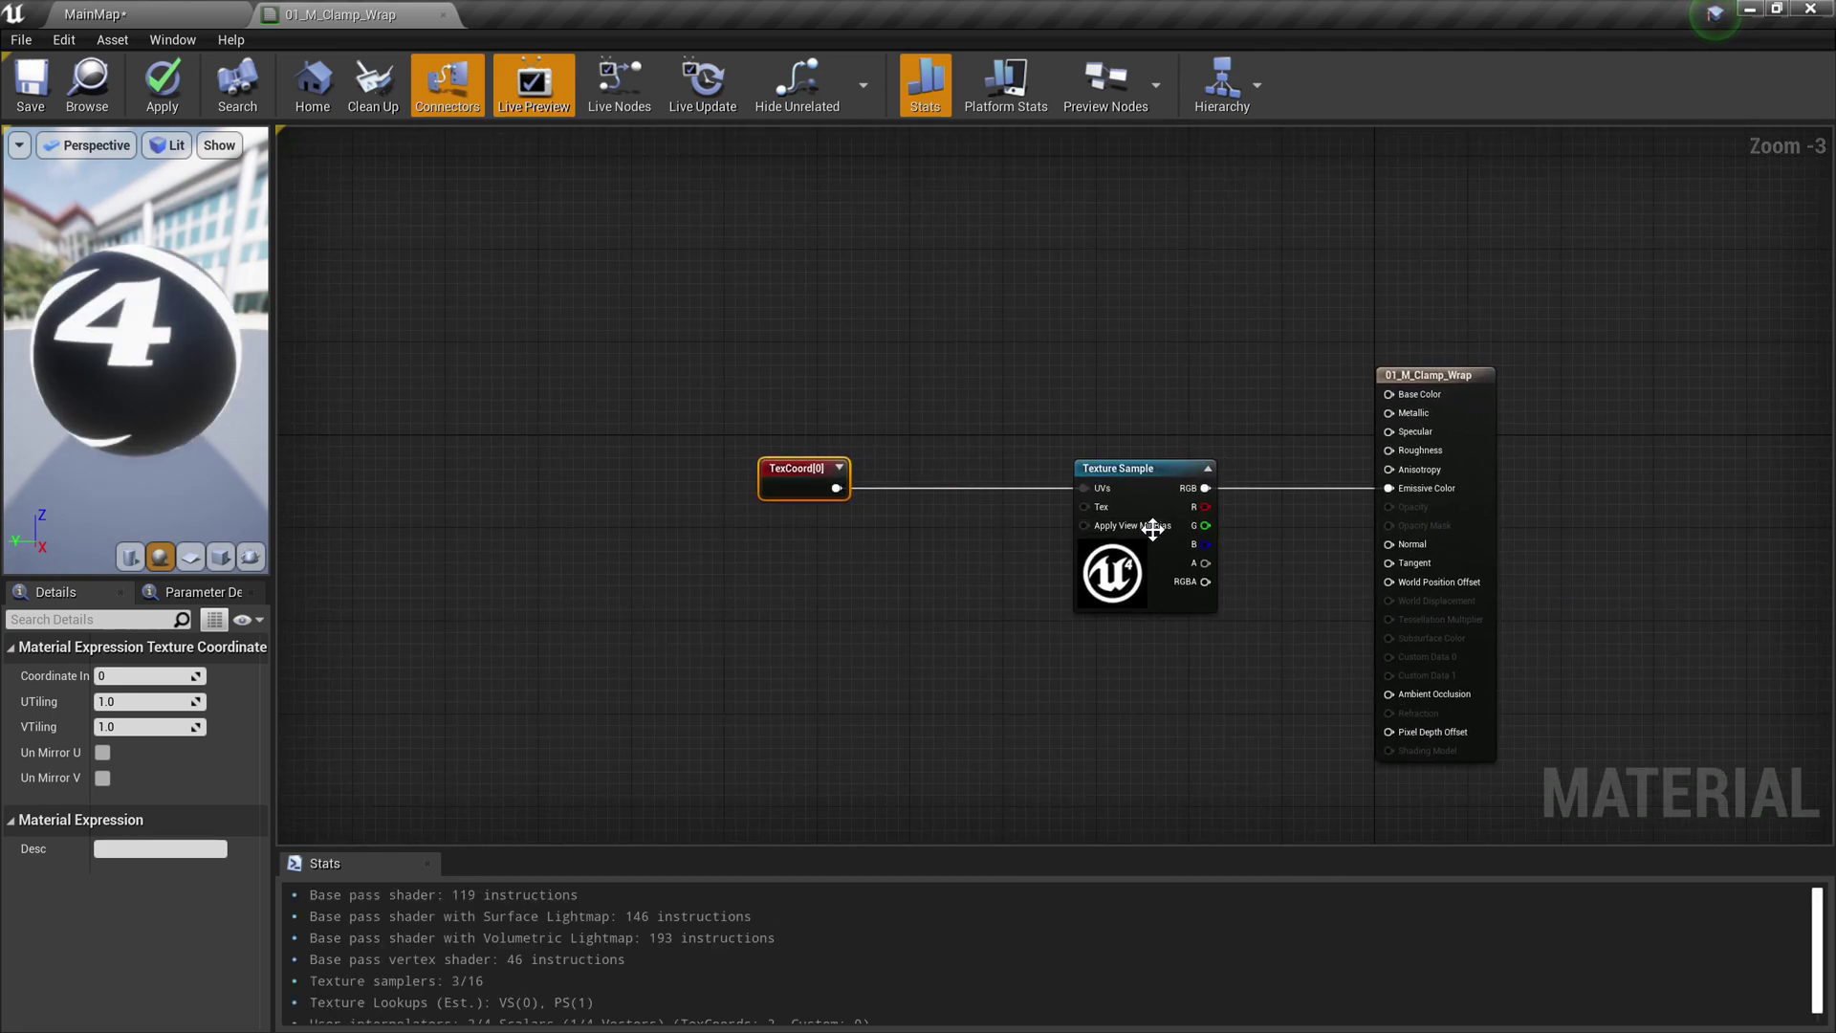
pyautogui.click(190, 556)
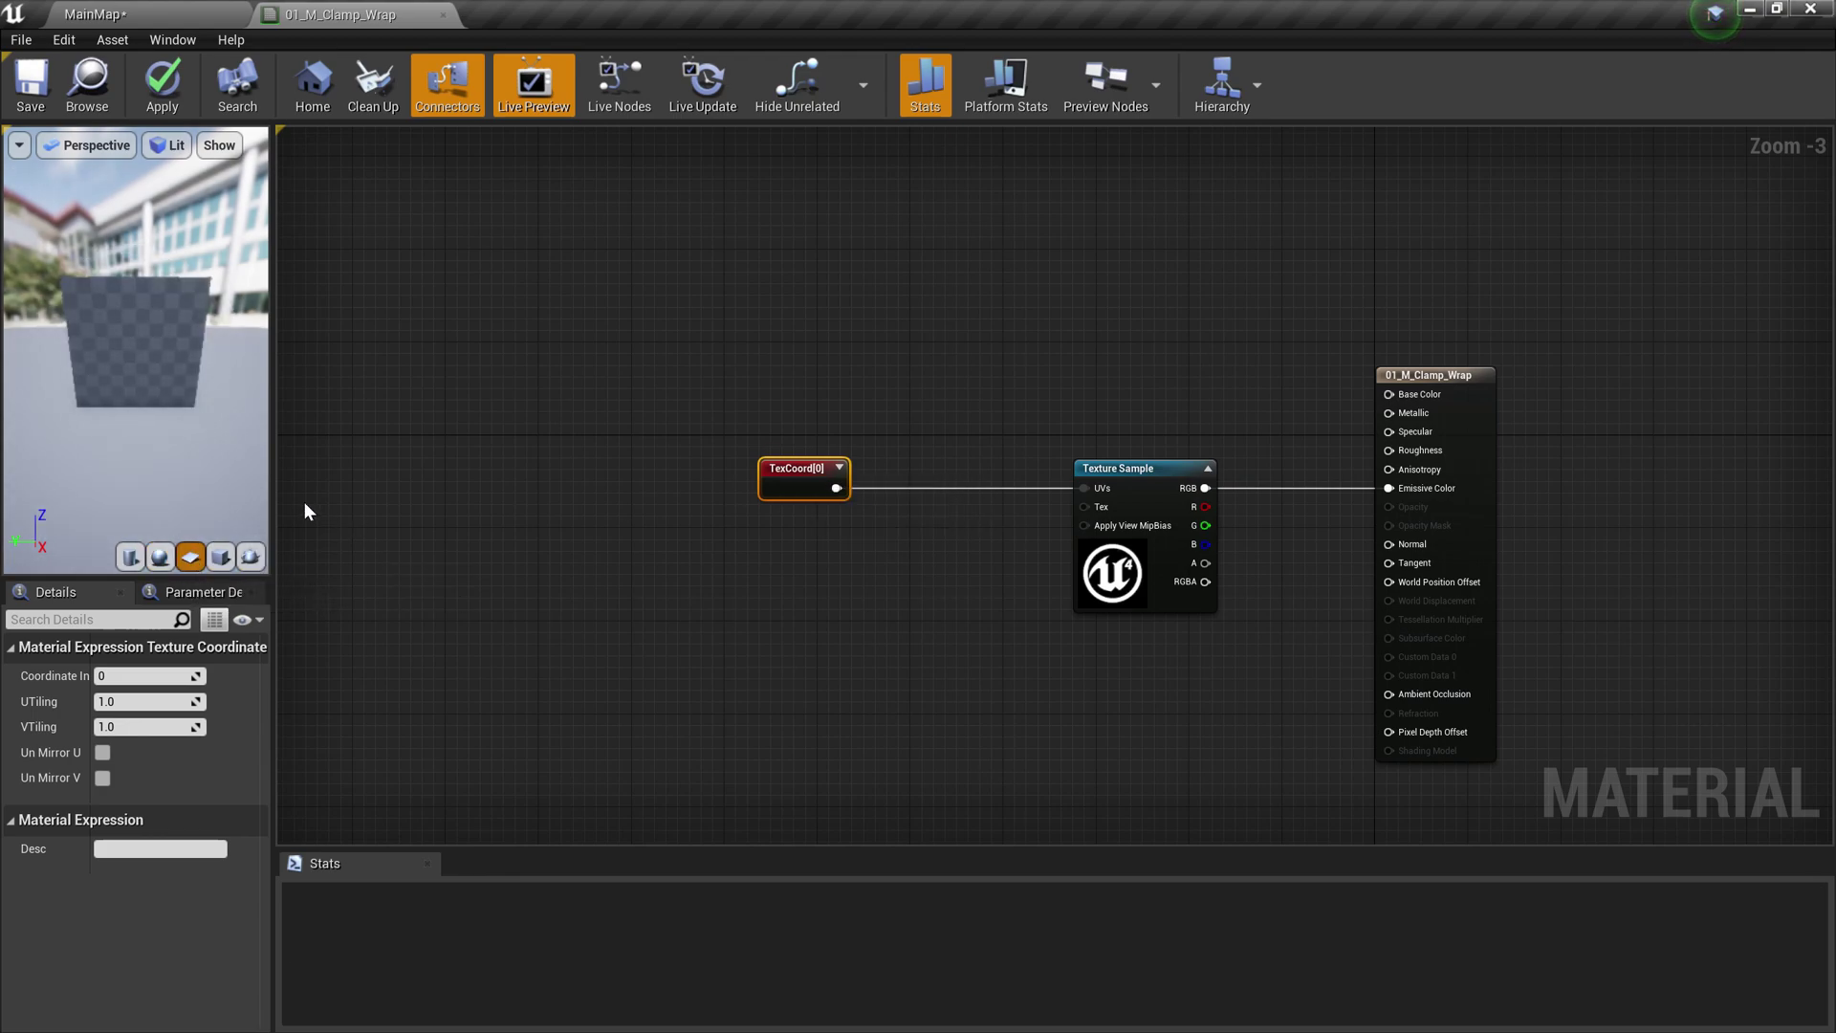
pyautogui.moveTo(297, 494); pyautogui.dragTo(648, 494)
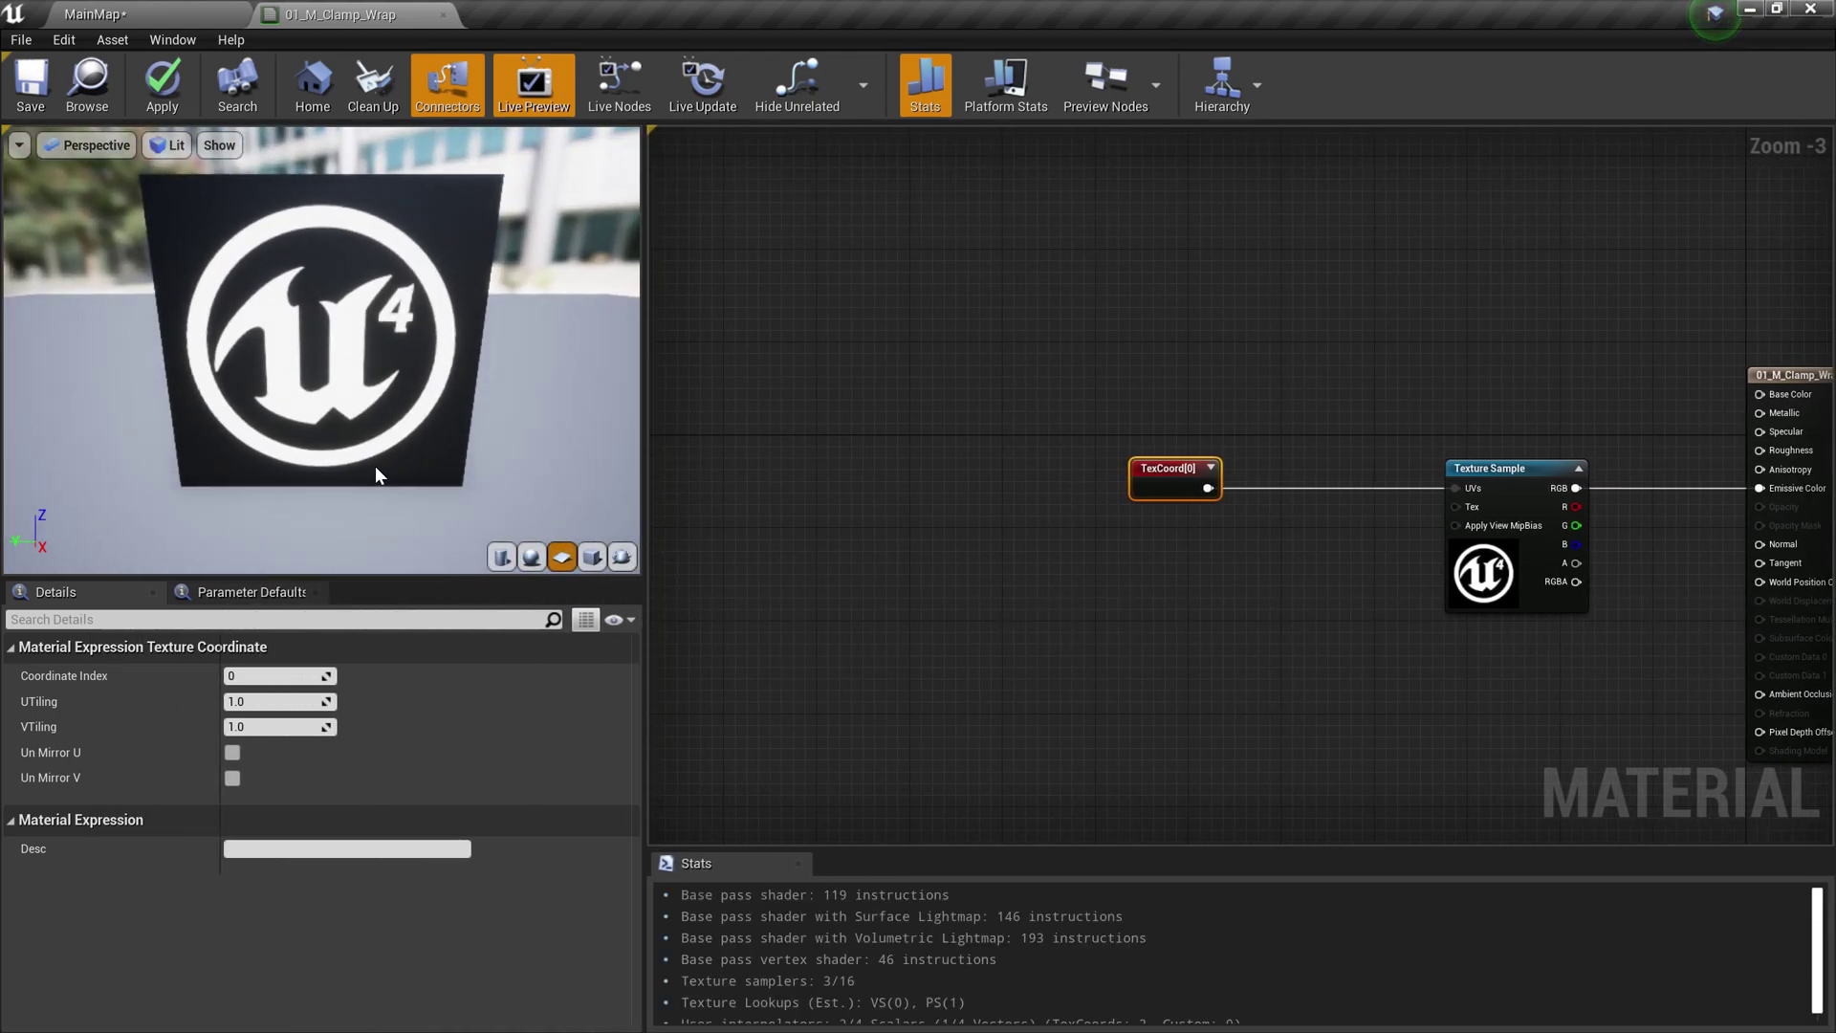
pyautogui.moveTo(340, 346); pyautogui.dragTo(713, 457)
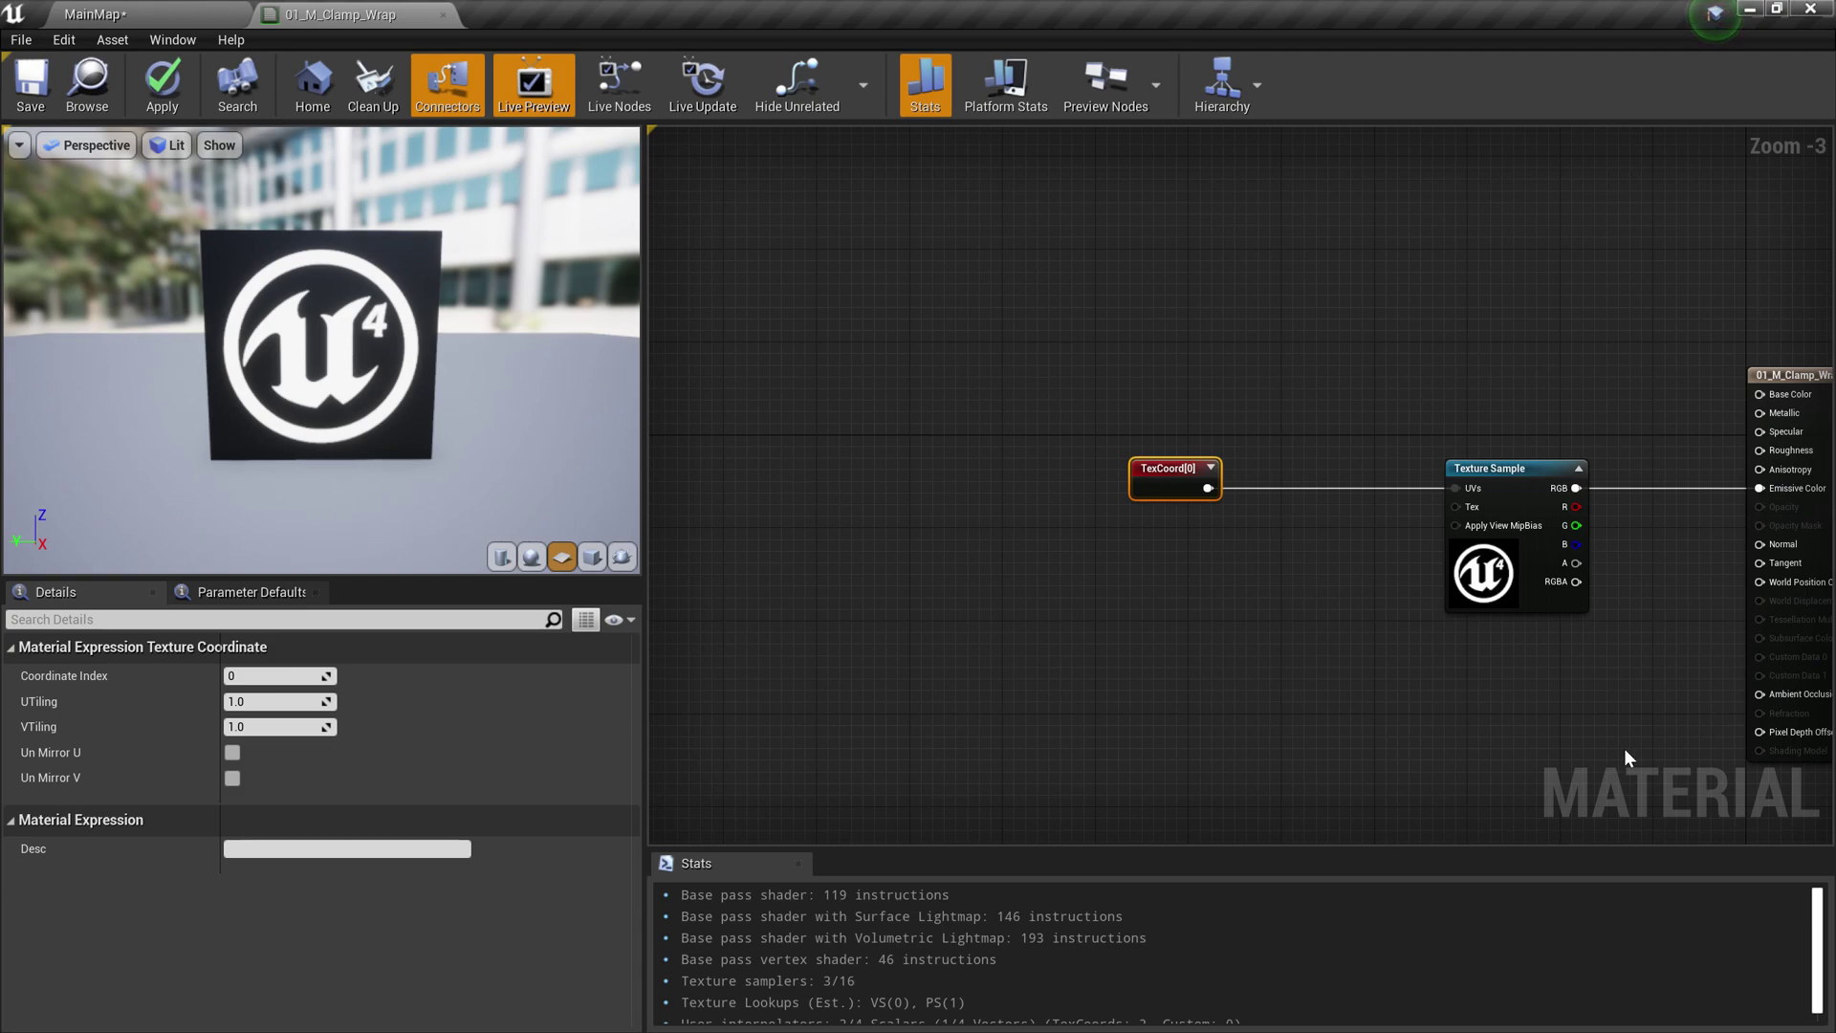
# Preview the TexCoord[0] node on the plane and examine its UV color gradient
pyautogui.click(1511, 516)
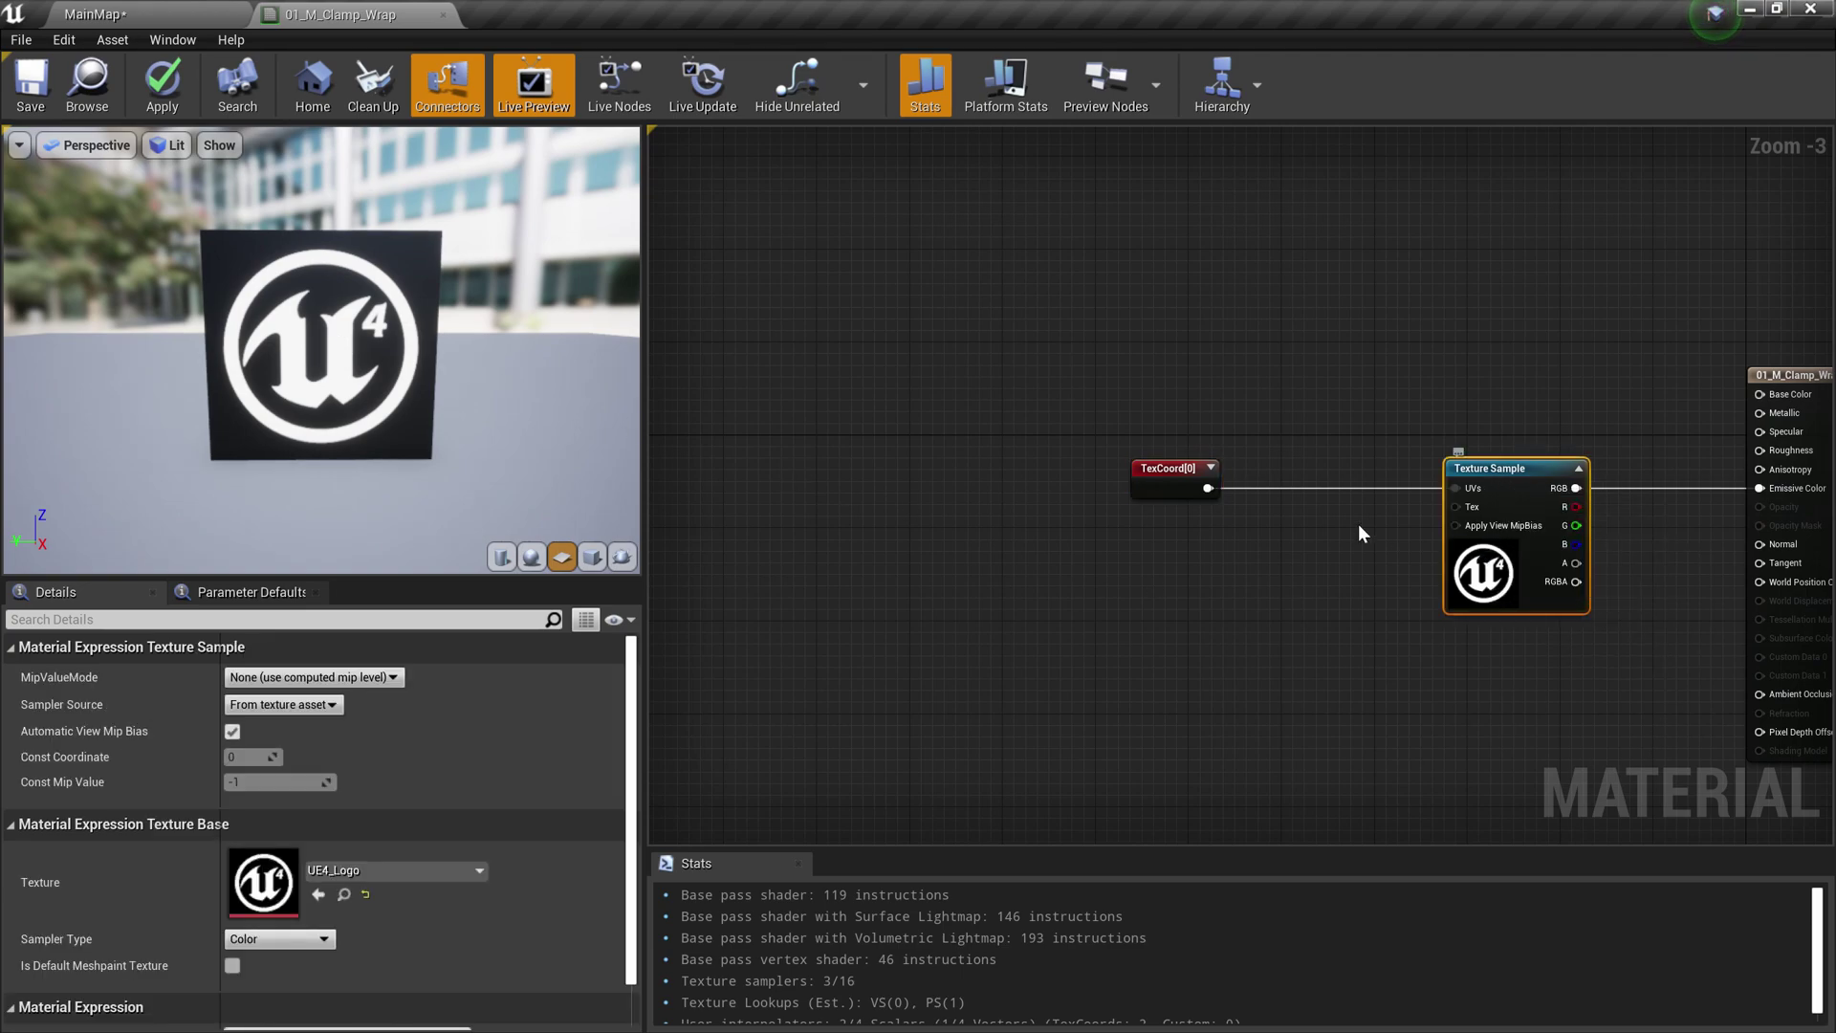
pyautogui.click(1185, 491)
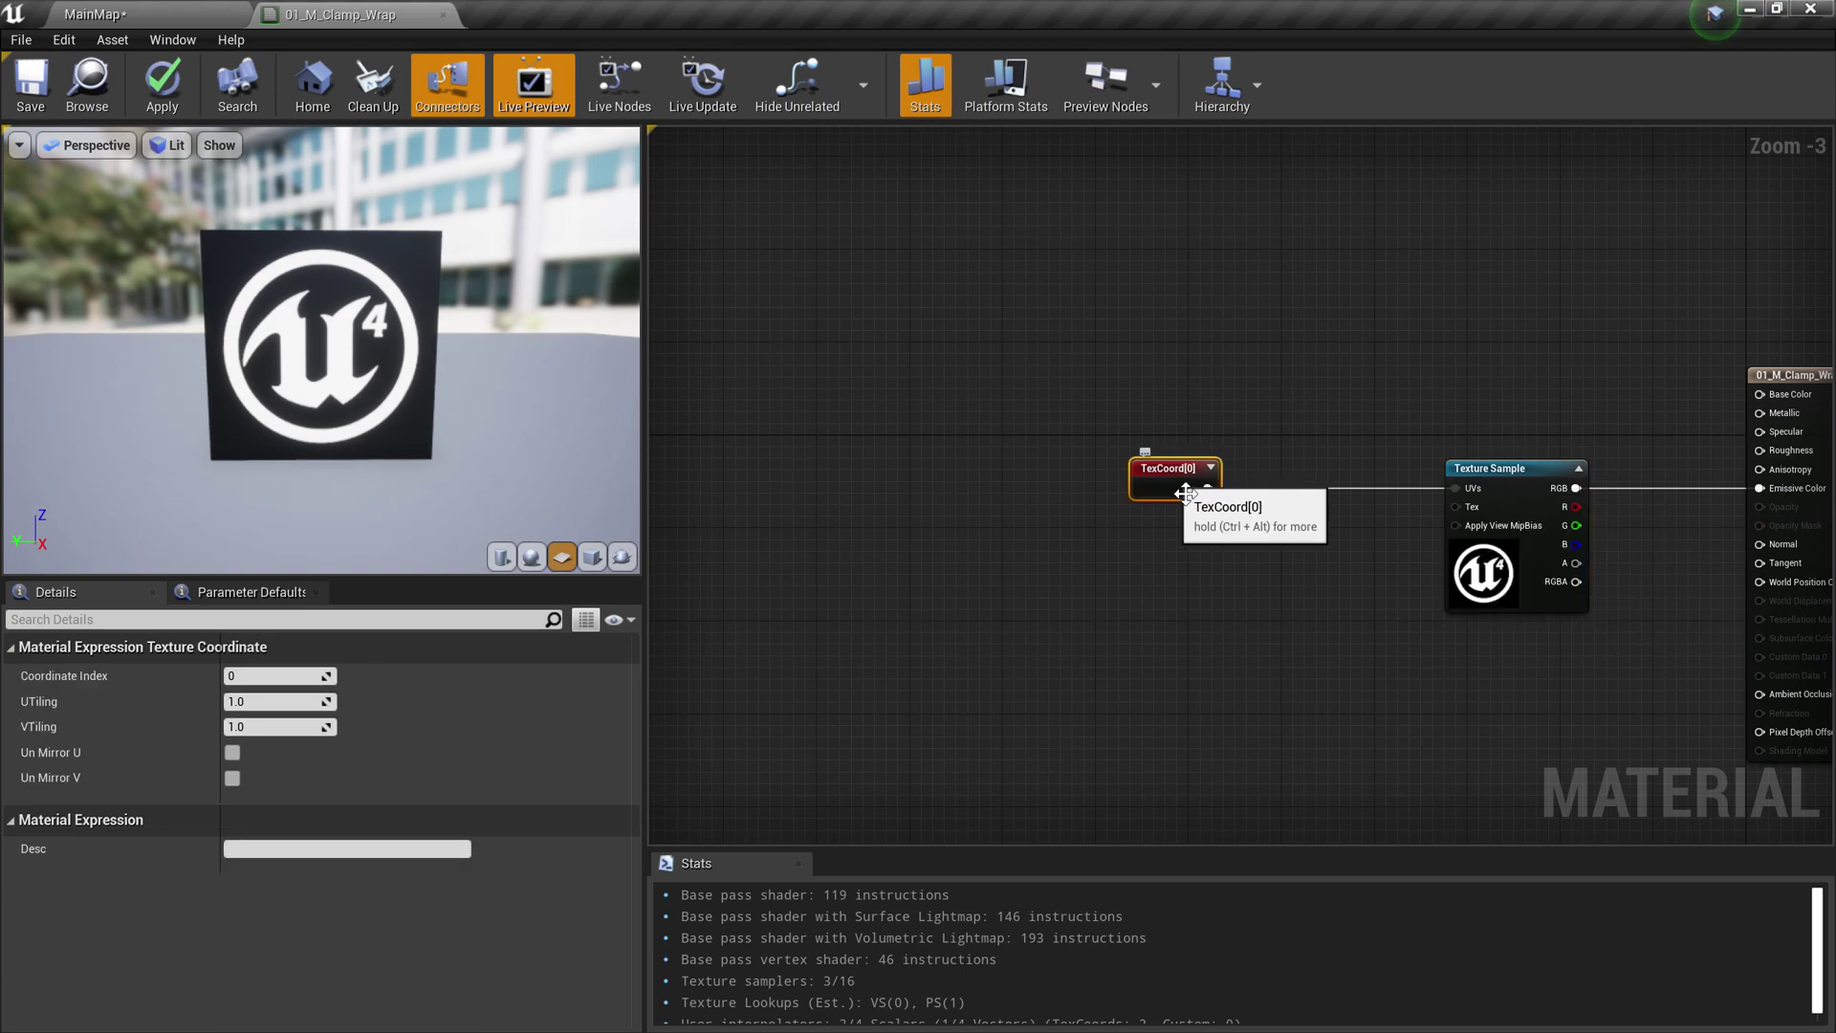
pyautogui.rightClick(1164, 474)
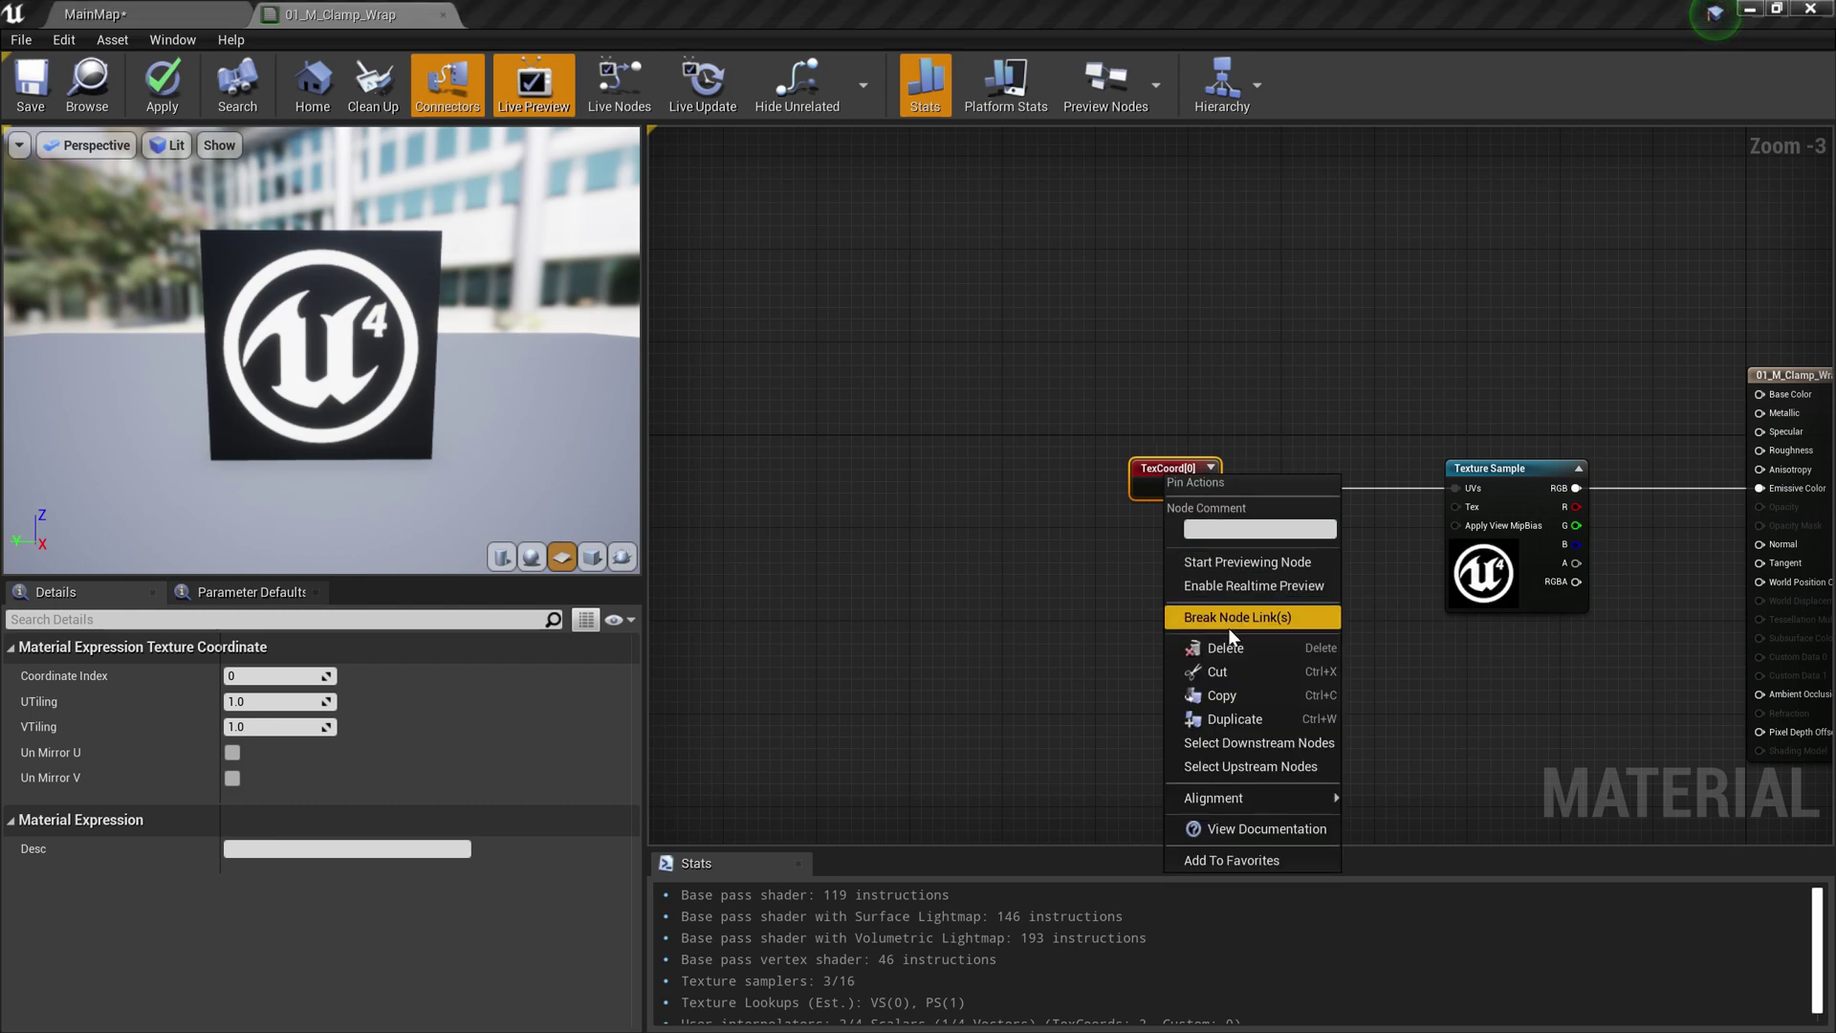
pyautogui.click(1221, 563)
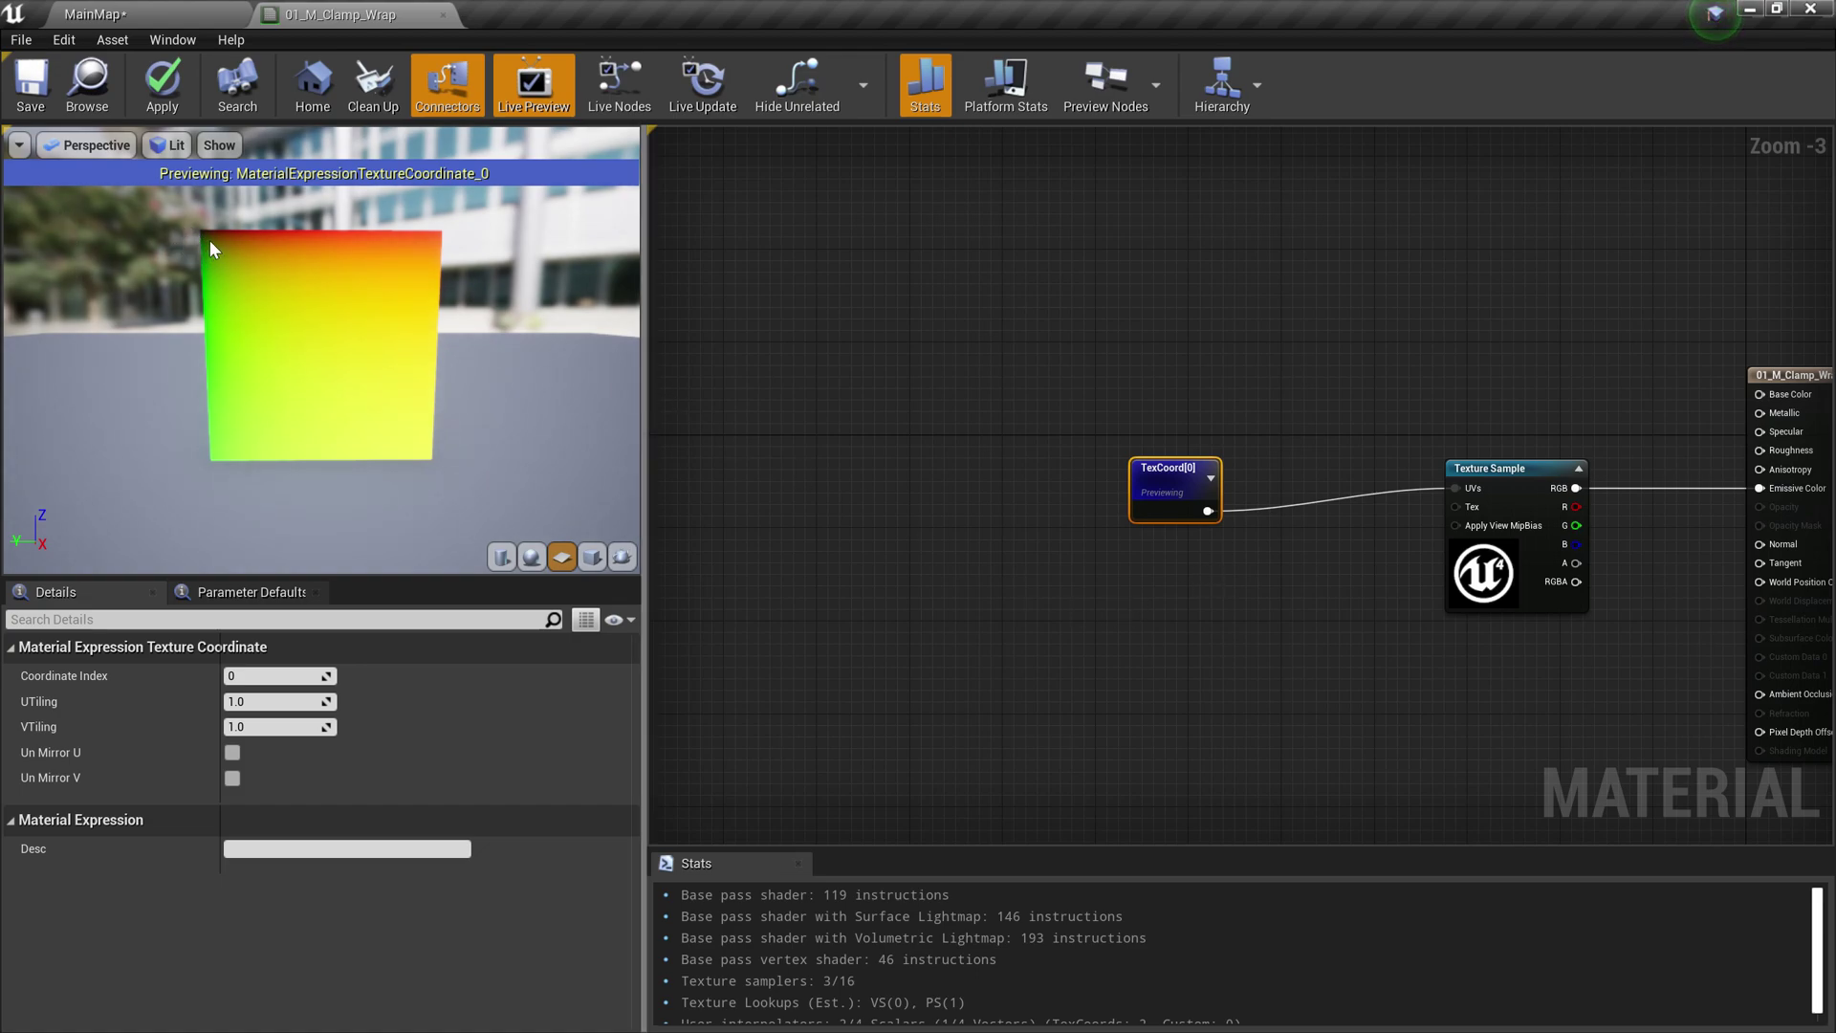
pyautogui.scroll(3, 204, 228)
pyautogui.scroll(-2, 191, 228)
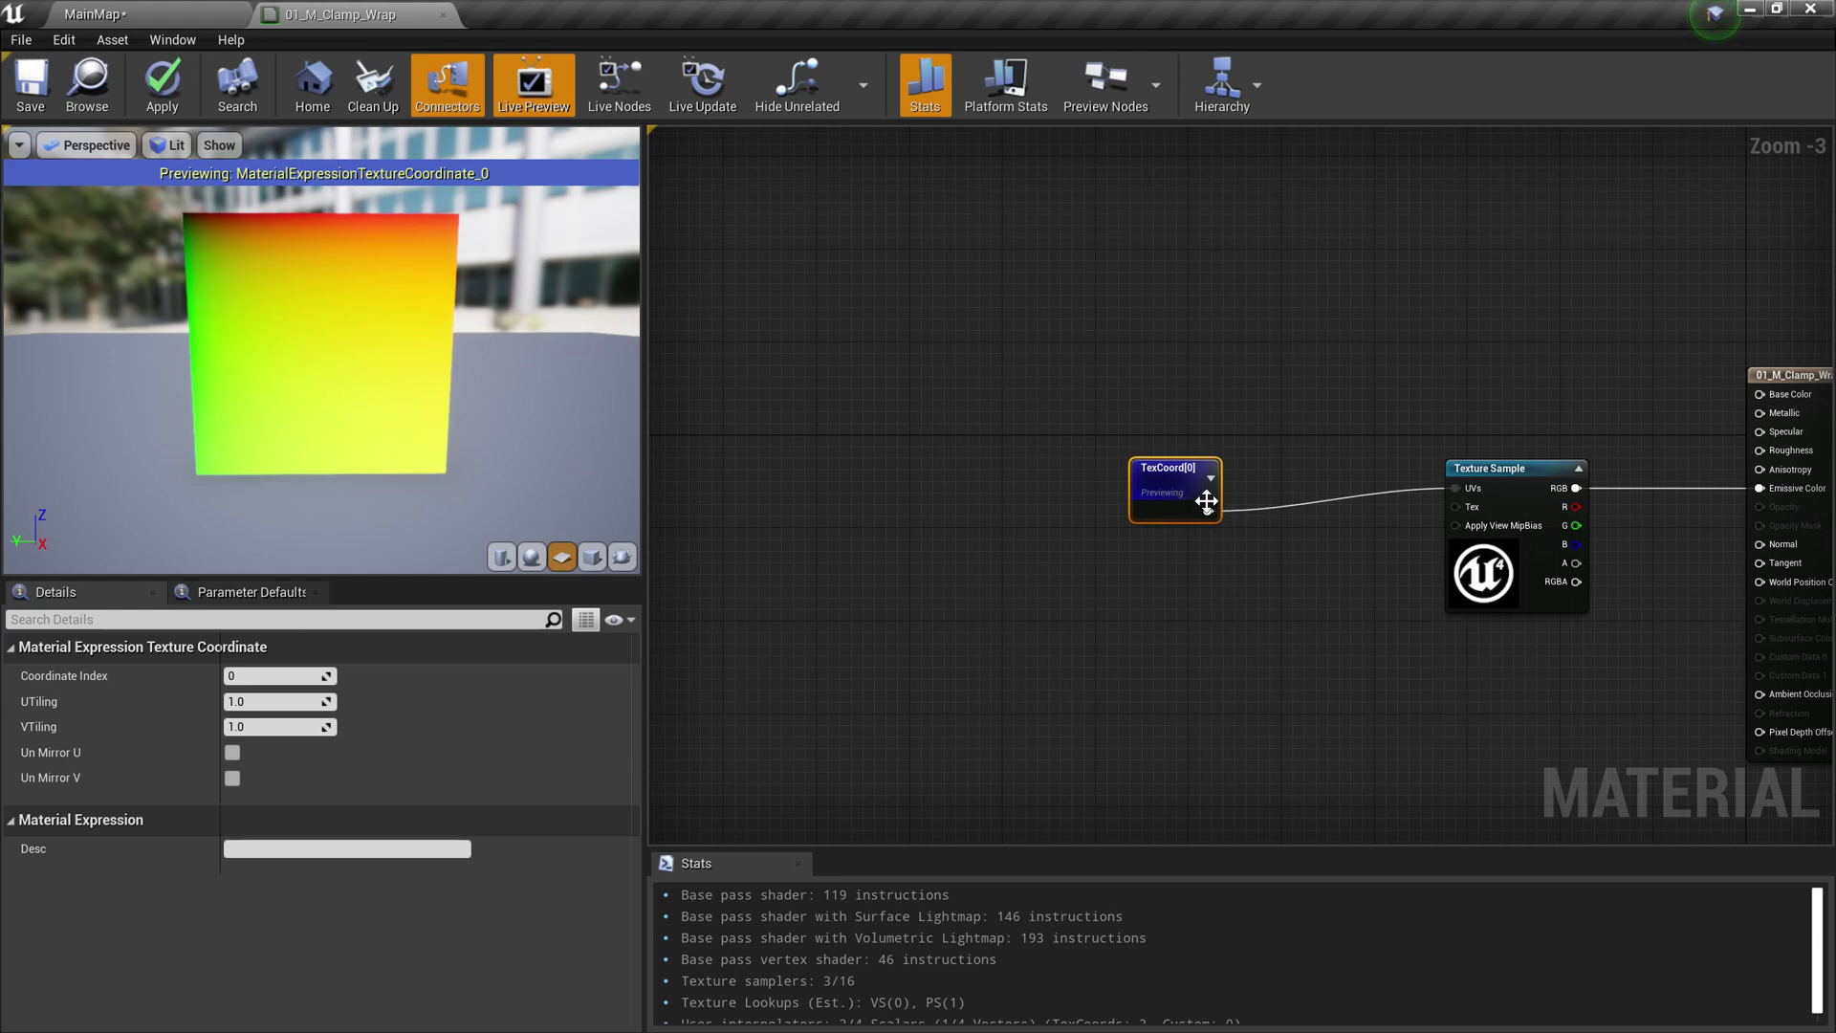
# Move TexCoord[0] further from the Texture Sample and add a Multiply node fed by its output on input A
pyautogui.moveTo(1211, 501); pyautogui.dragTo(1119, 478)
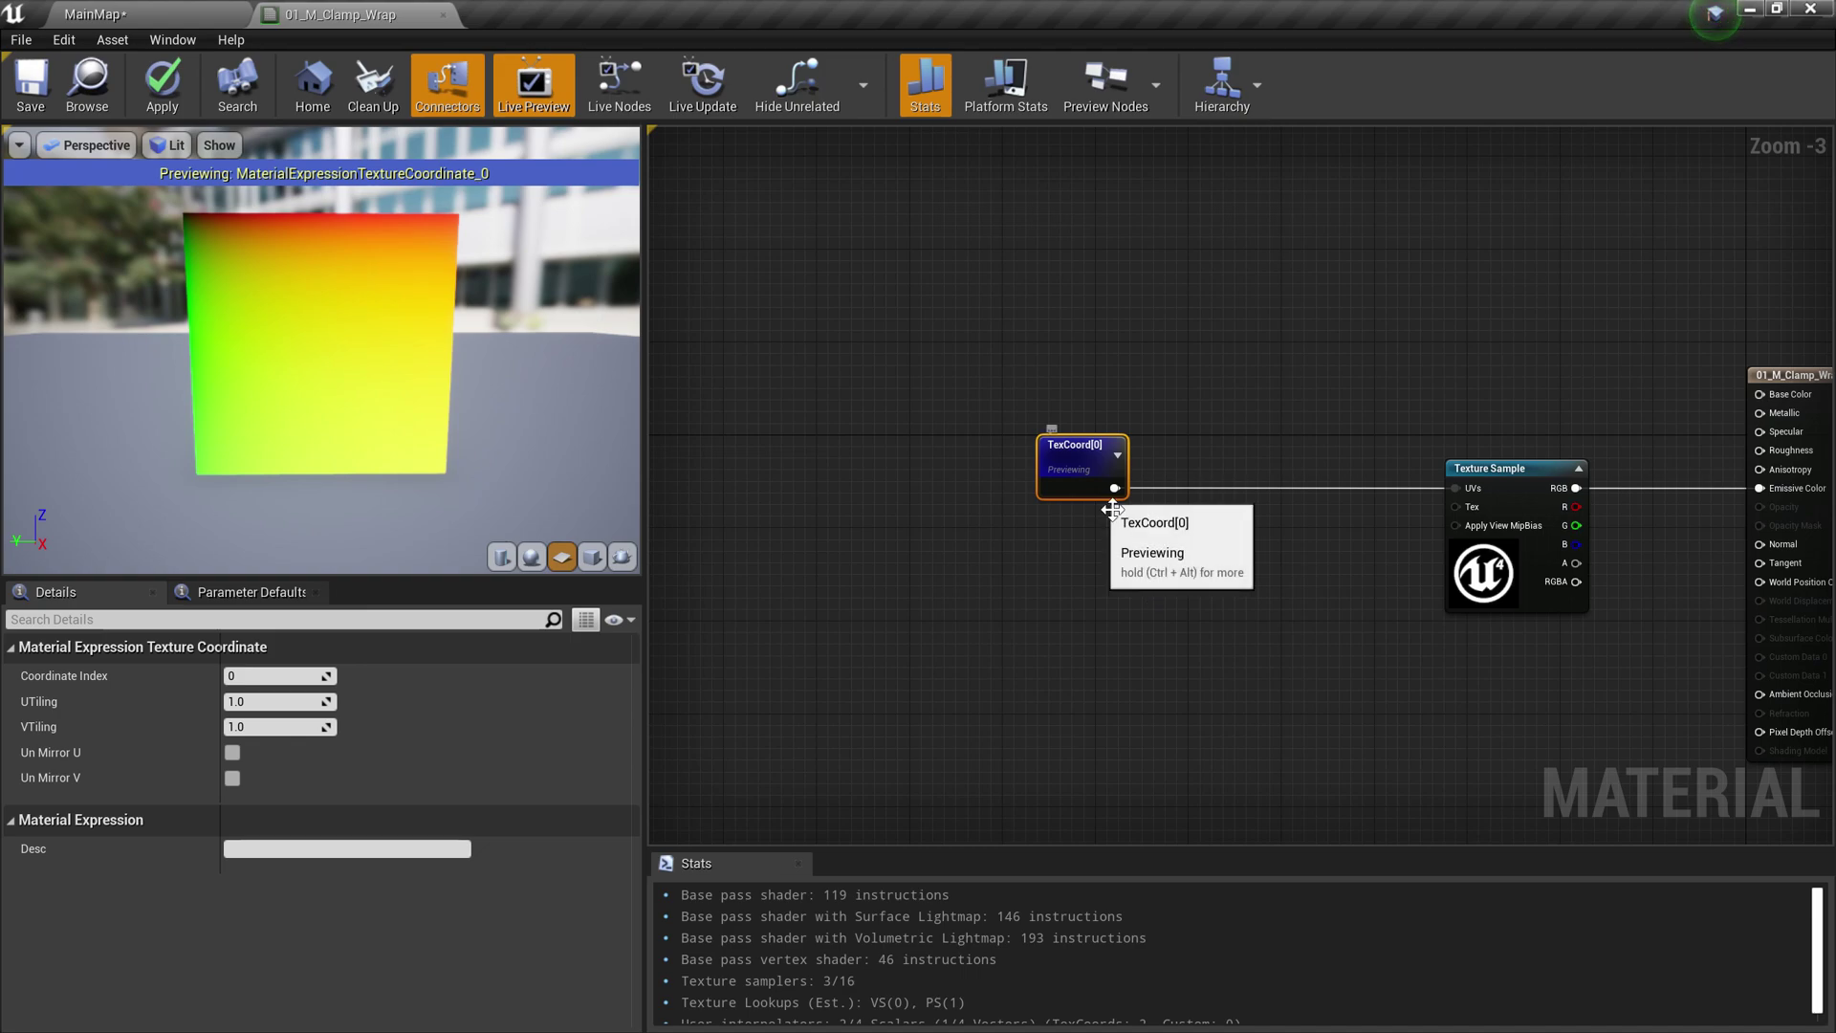
pyautogui.moveTo(1115, 488); pyautogui.dragTo(1274, 574)
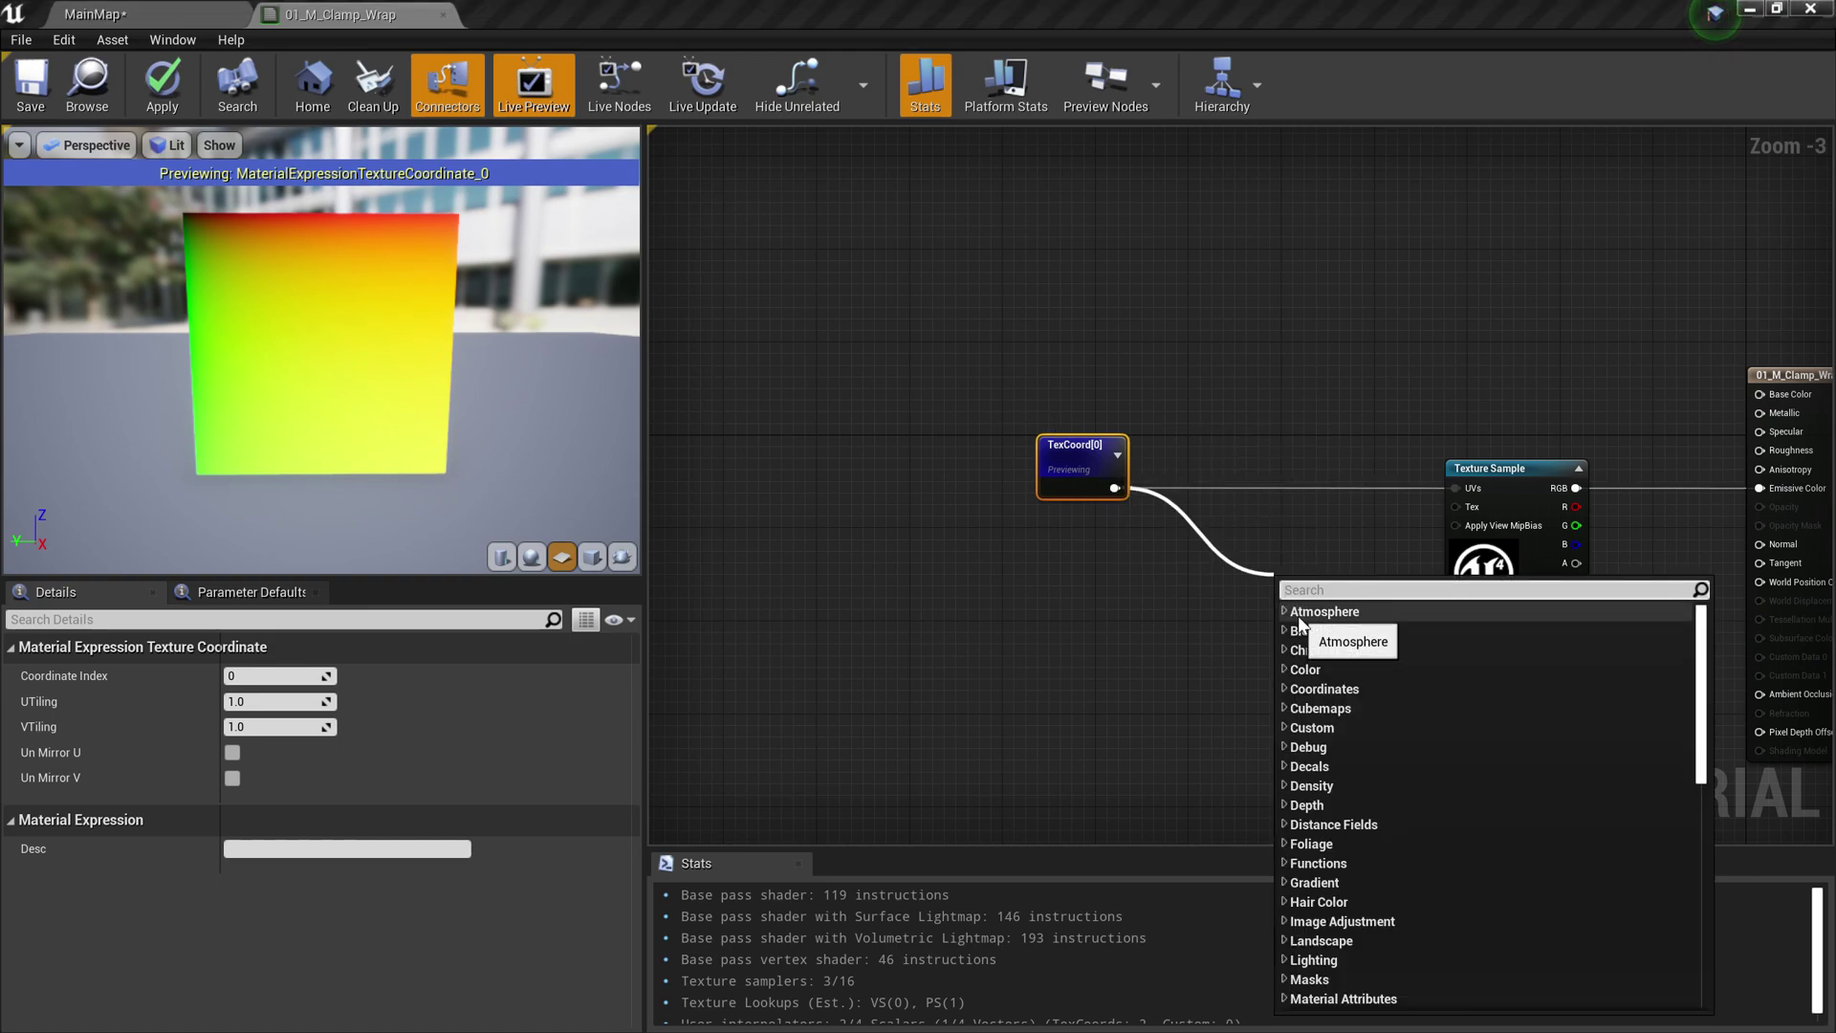
pyautogui.write('multiply')
pyautogui.press('Return')
pyautogui.moveTo(1286, 570); pyautogui.dragTo(1274, 558)
# Add a Constant2Vector set to 2, 2, connect it to the Multiply node's B input, and preview the Multiply node
pyautogui.click(1125, 660)
pyautogui.moveTo(1156, 688); pyautogui.dragTo(1271, 609)
pyautogui.click(277, 675)
pyautogui.write('2')
pyautogui.press('Return')
pyautogui.write('2')
pyautogui.press('Return')
pyautogui.click(894, 701)
pyautogui.rightClick(1291, 566)
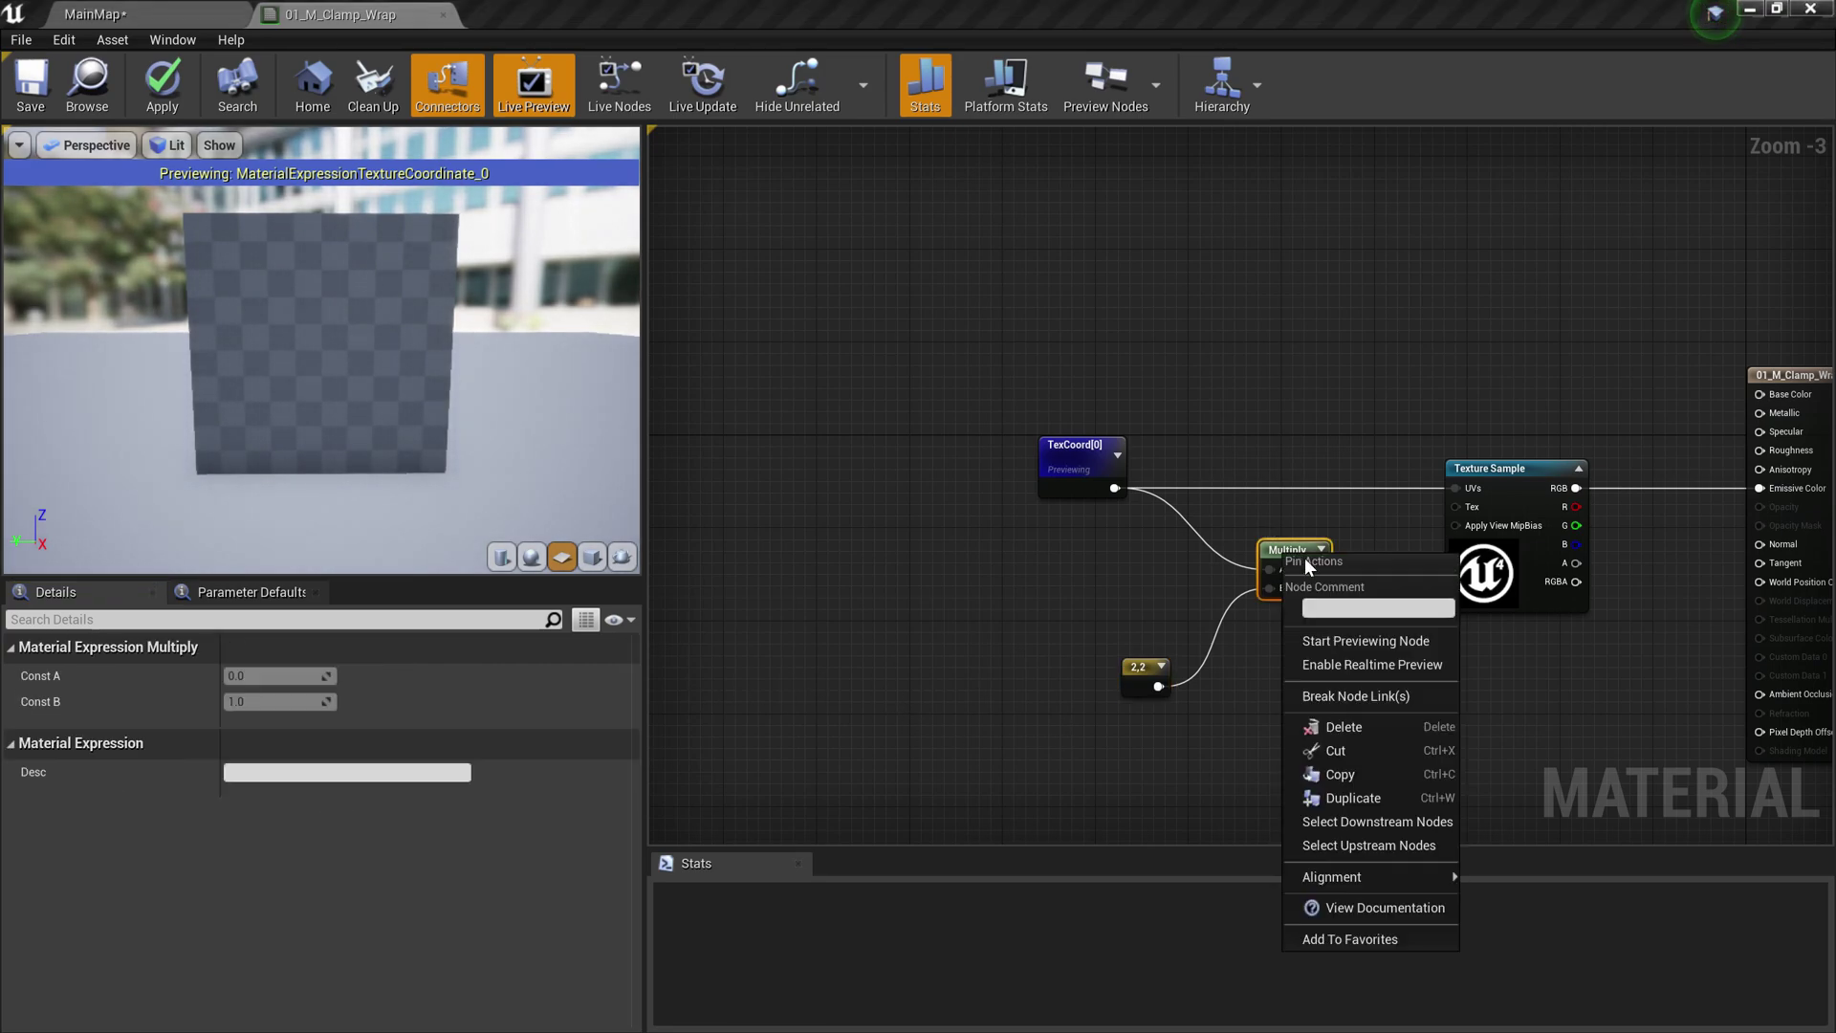
pyautogui.click(1345, 638)
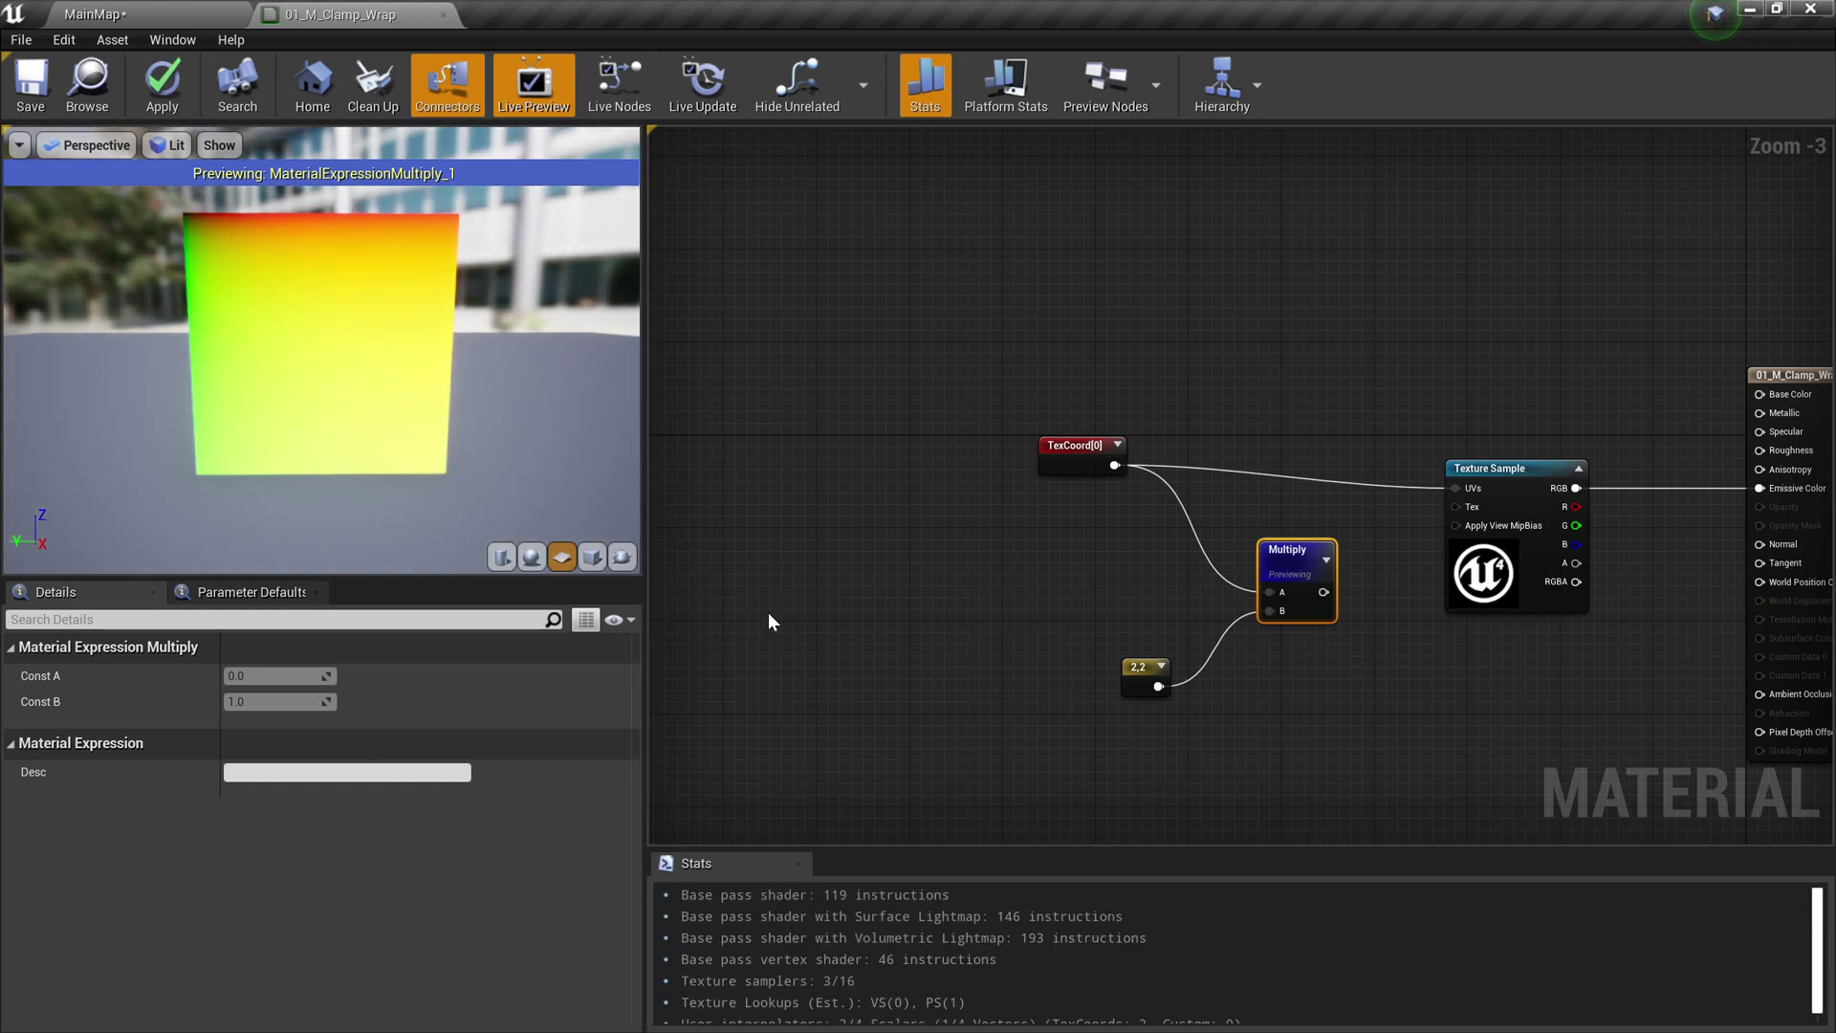
# Set both the R and G values of the Constant2Vector feeding the Multiply node to 20
pyautogui.click(1147, 685)
pyautogui.click(278, 676)
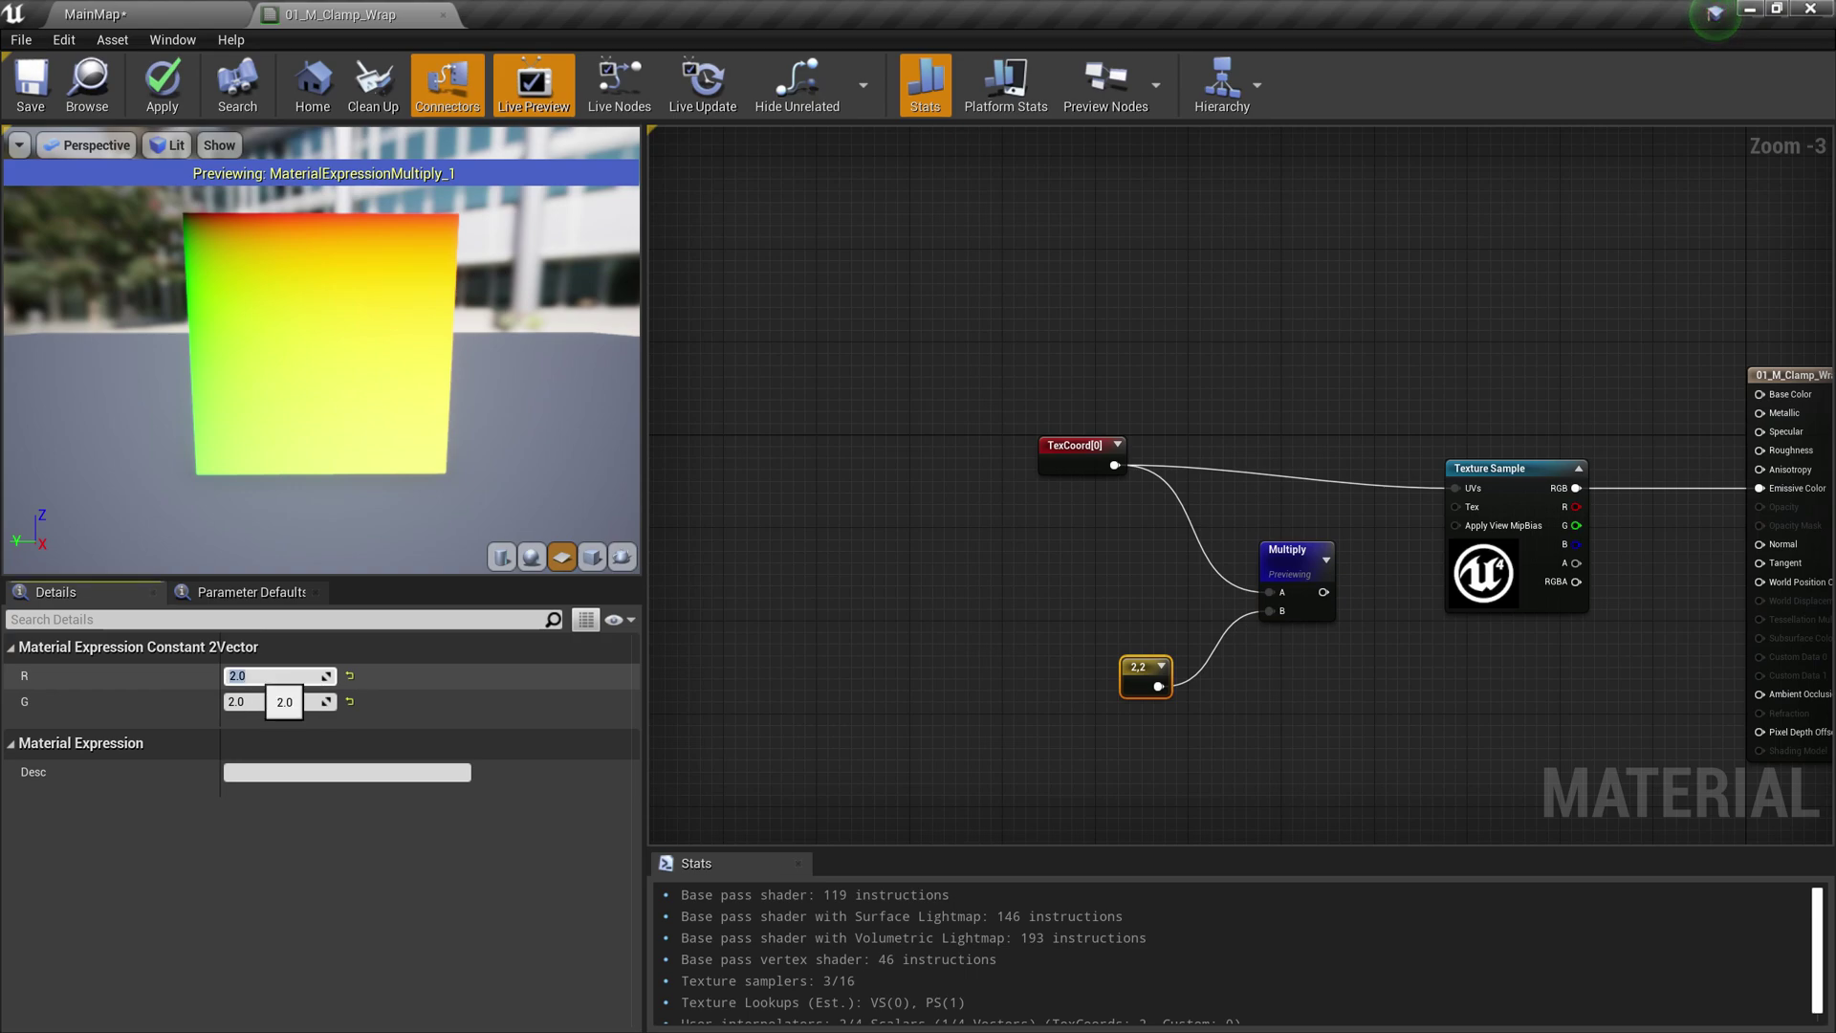
pyautogui.write('20')
pyautogui.press('Tab')
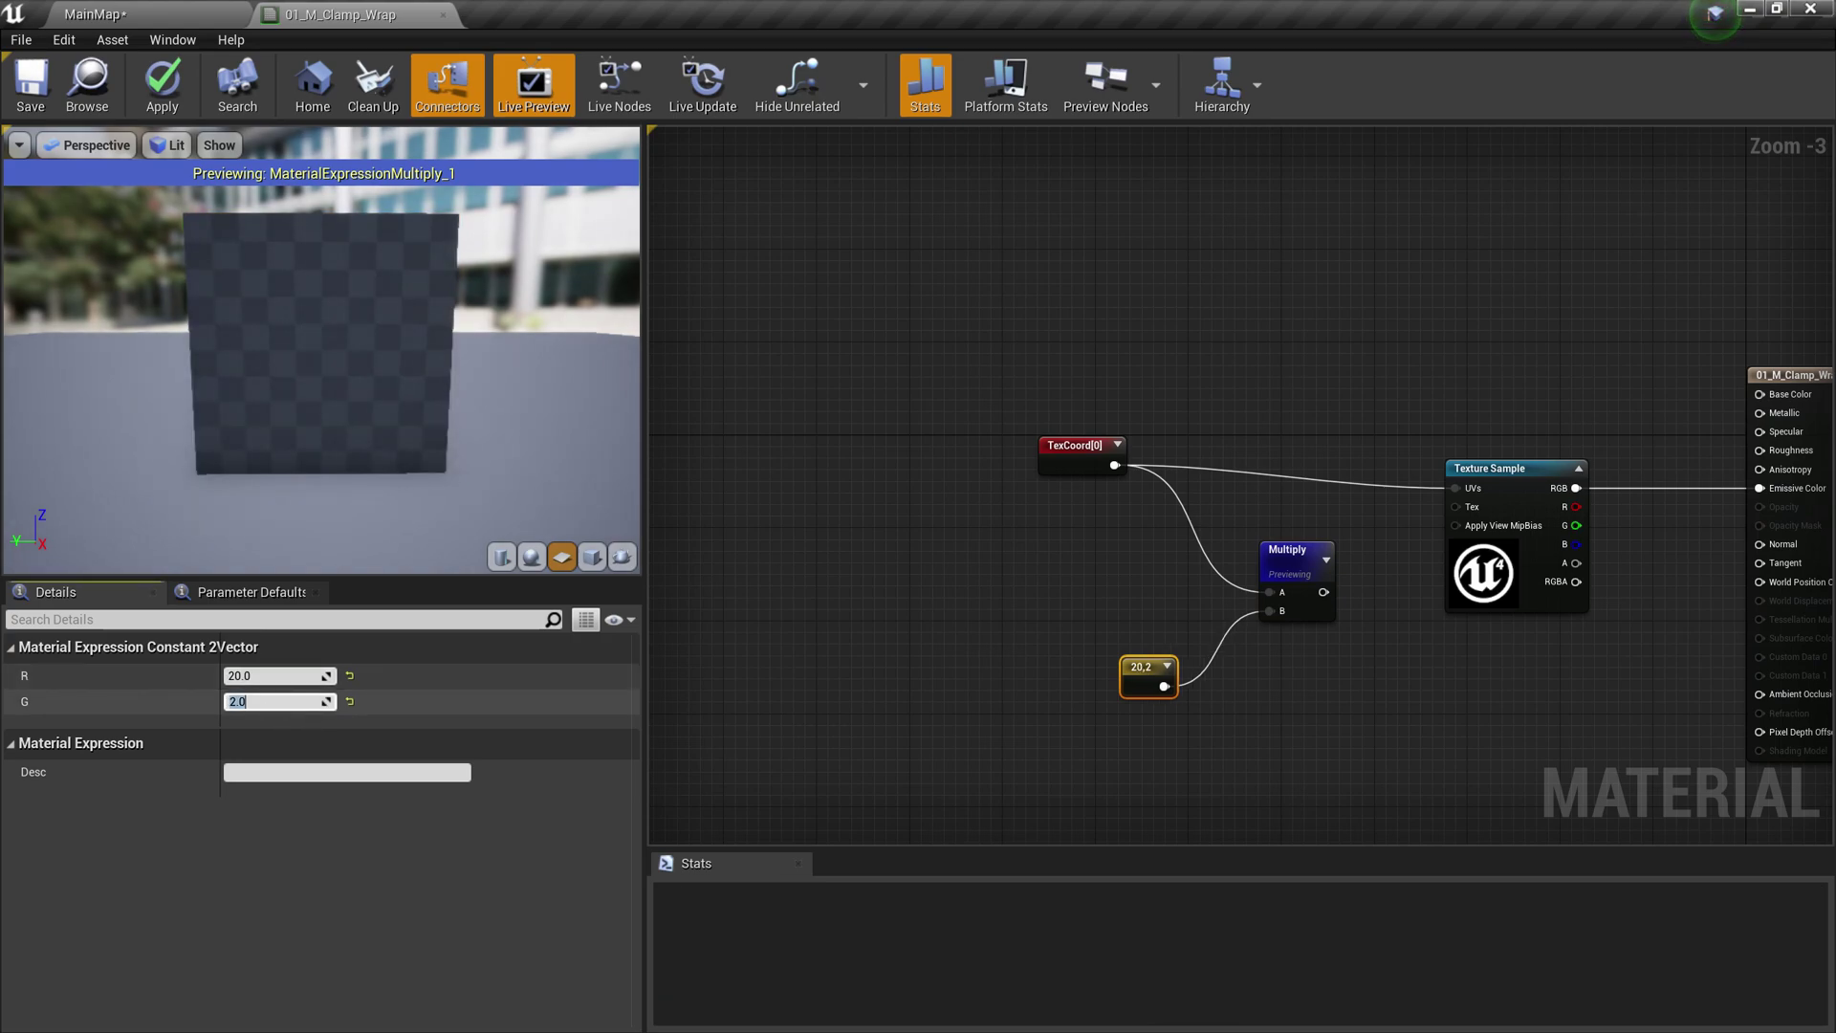
pyautogui.write('2')
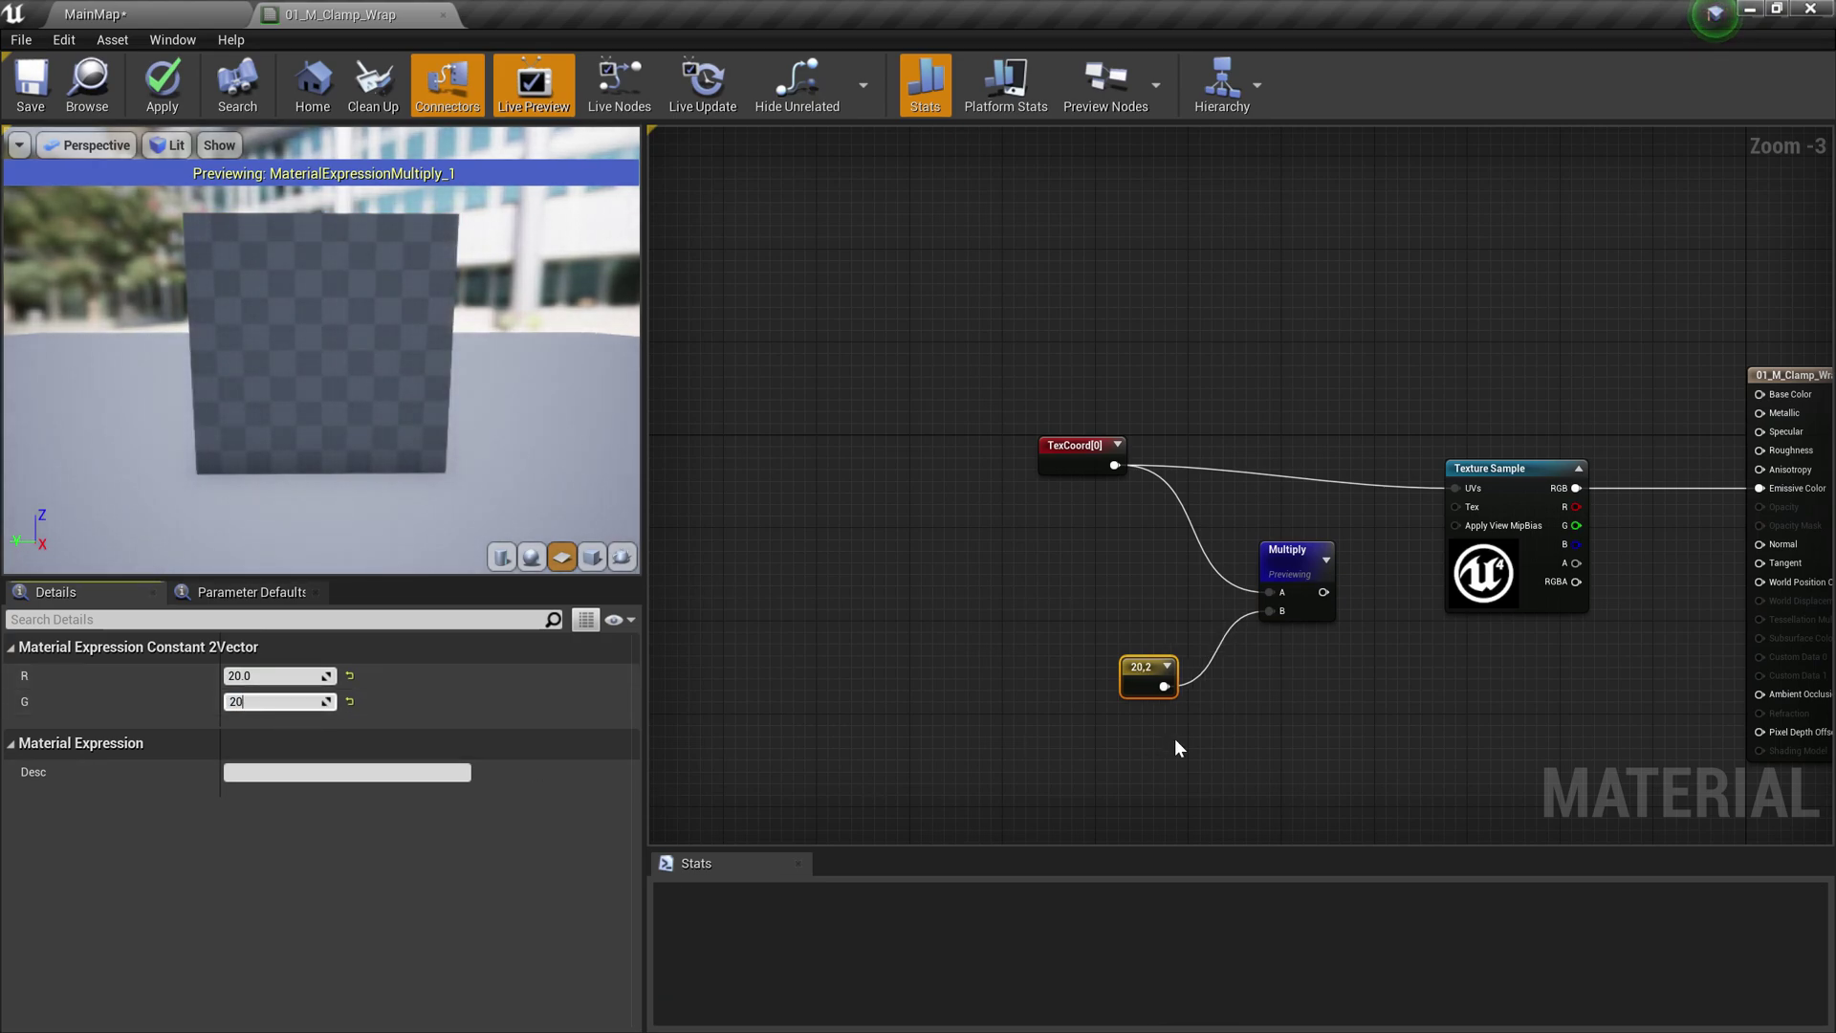
pyautogui.click(1176, 742)
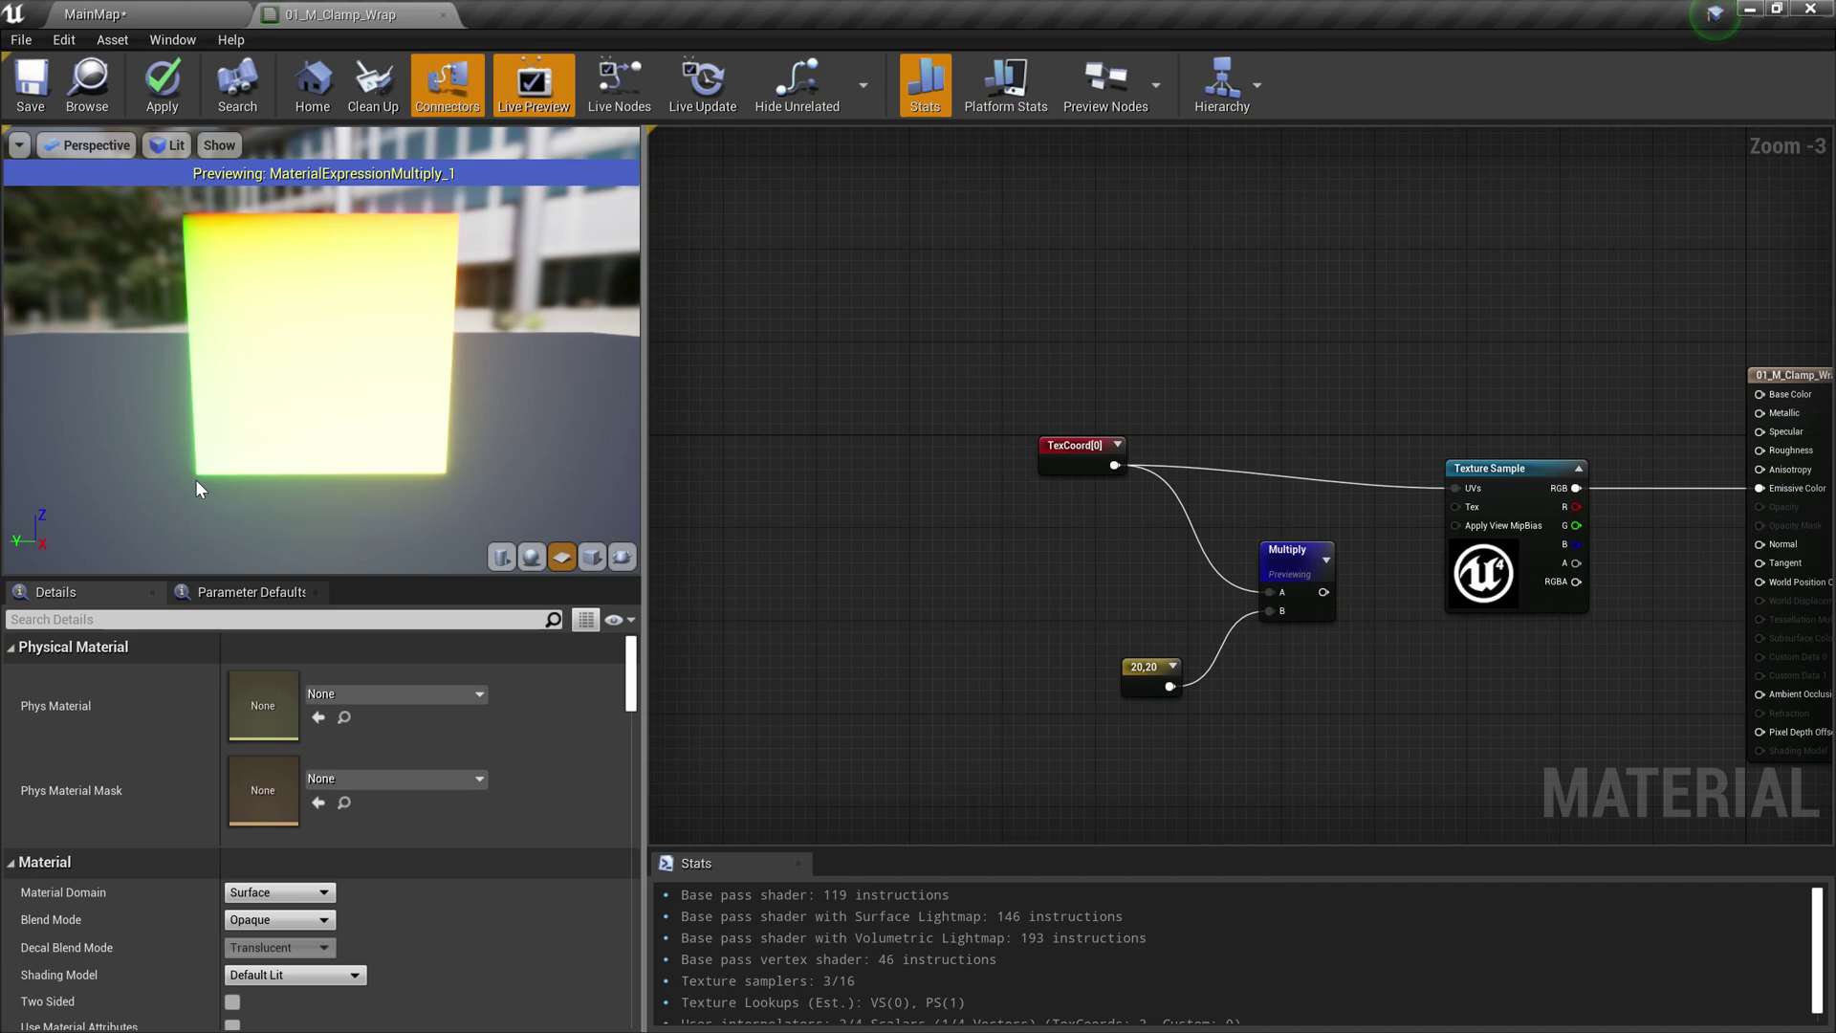
# Connect the Multiply output to the Texture Sample's UVs and stop previewing the Multiply node to inspect the logo tiling on the plane
pyautogui.moveTo(1322, 593); pyautogui.dragTo(1457, 488)
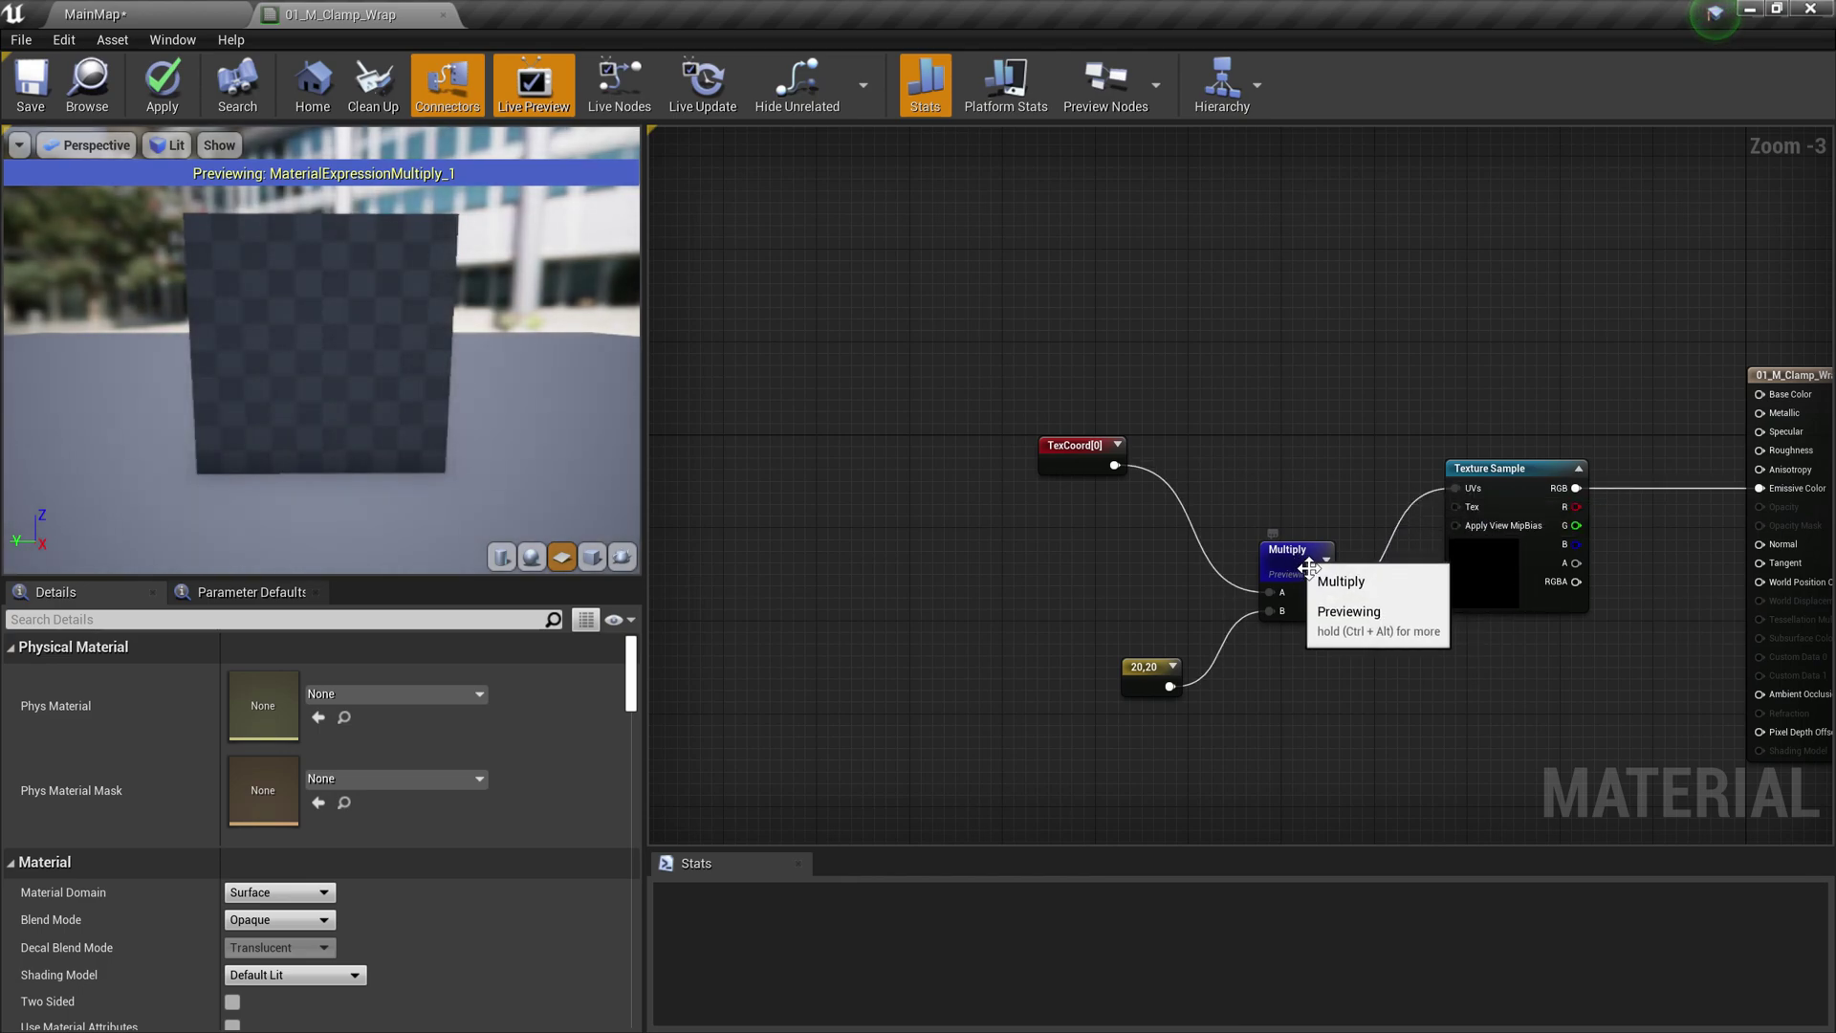
pyautogui.moveTo(1309, 568); pyautogui.dragTo(1314, 476)
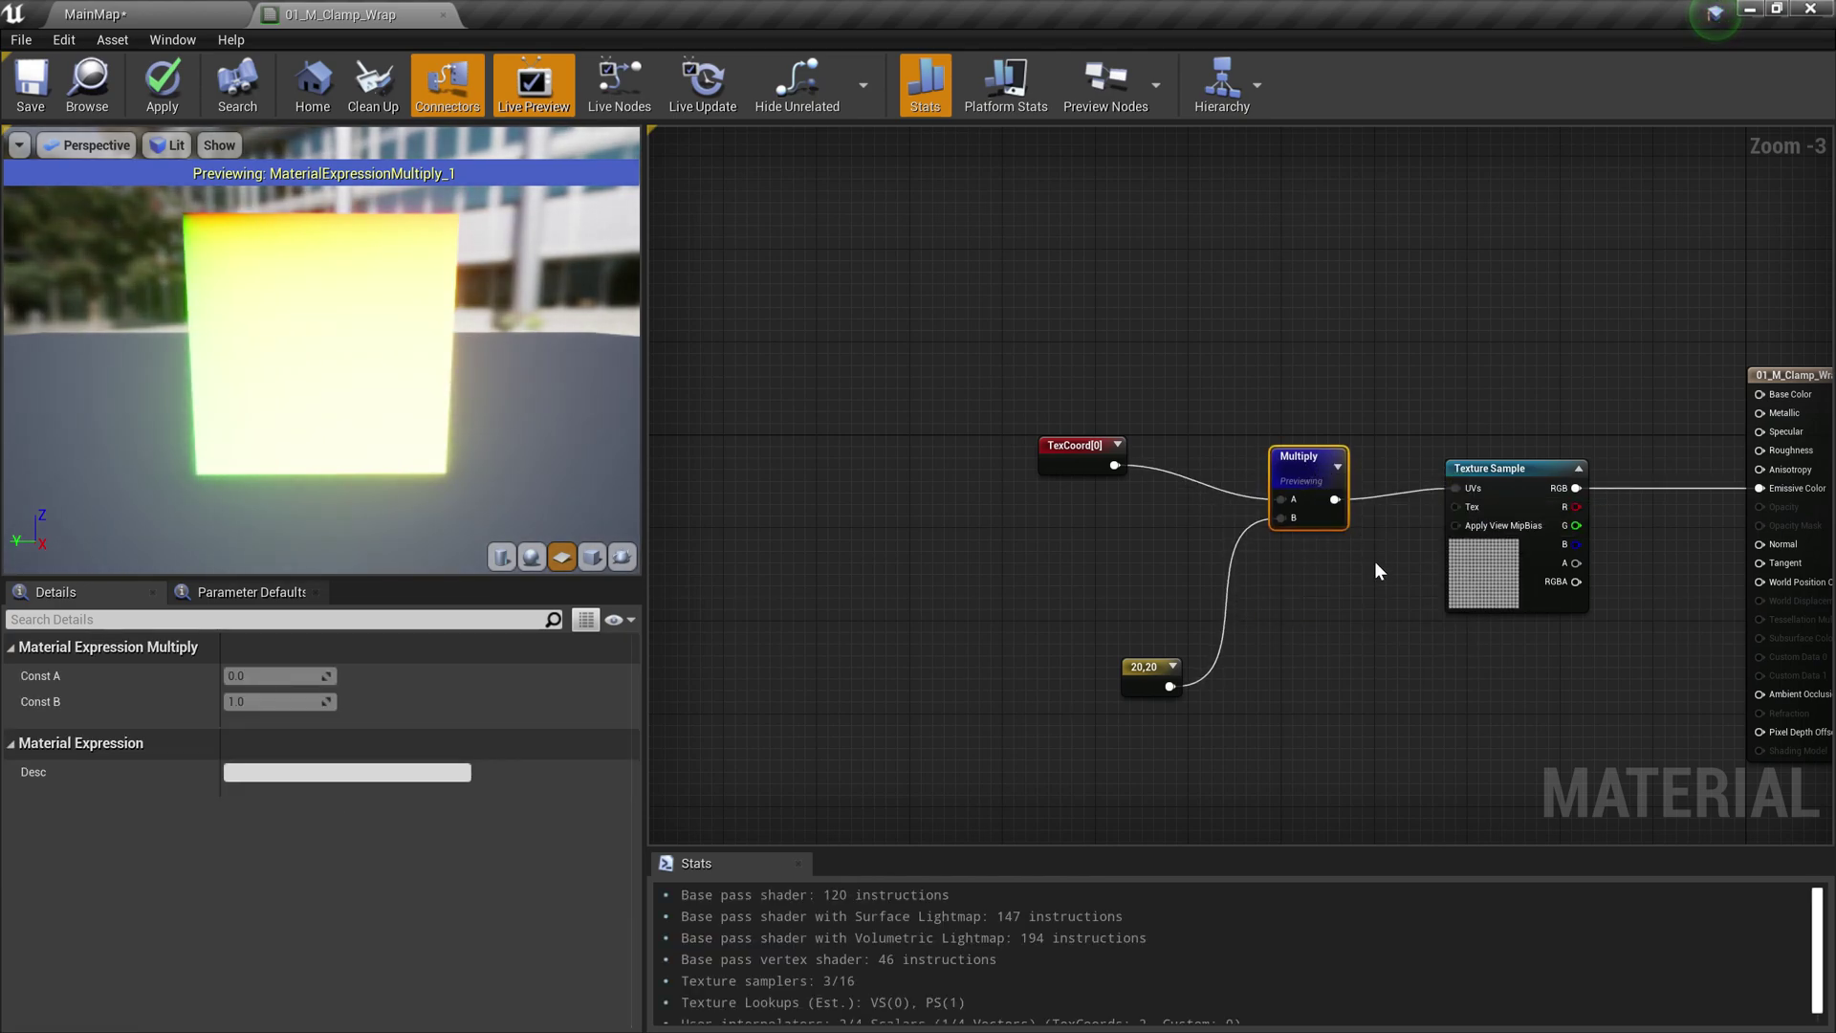
pyautogui.rightClick(1298, 469)
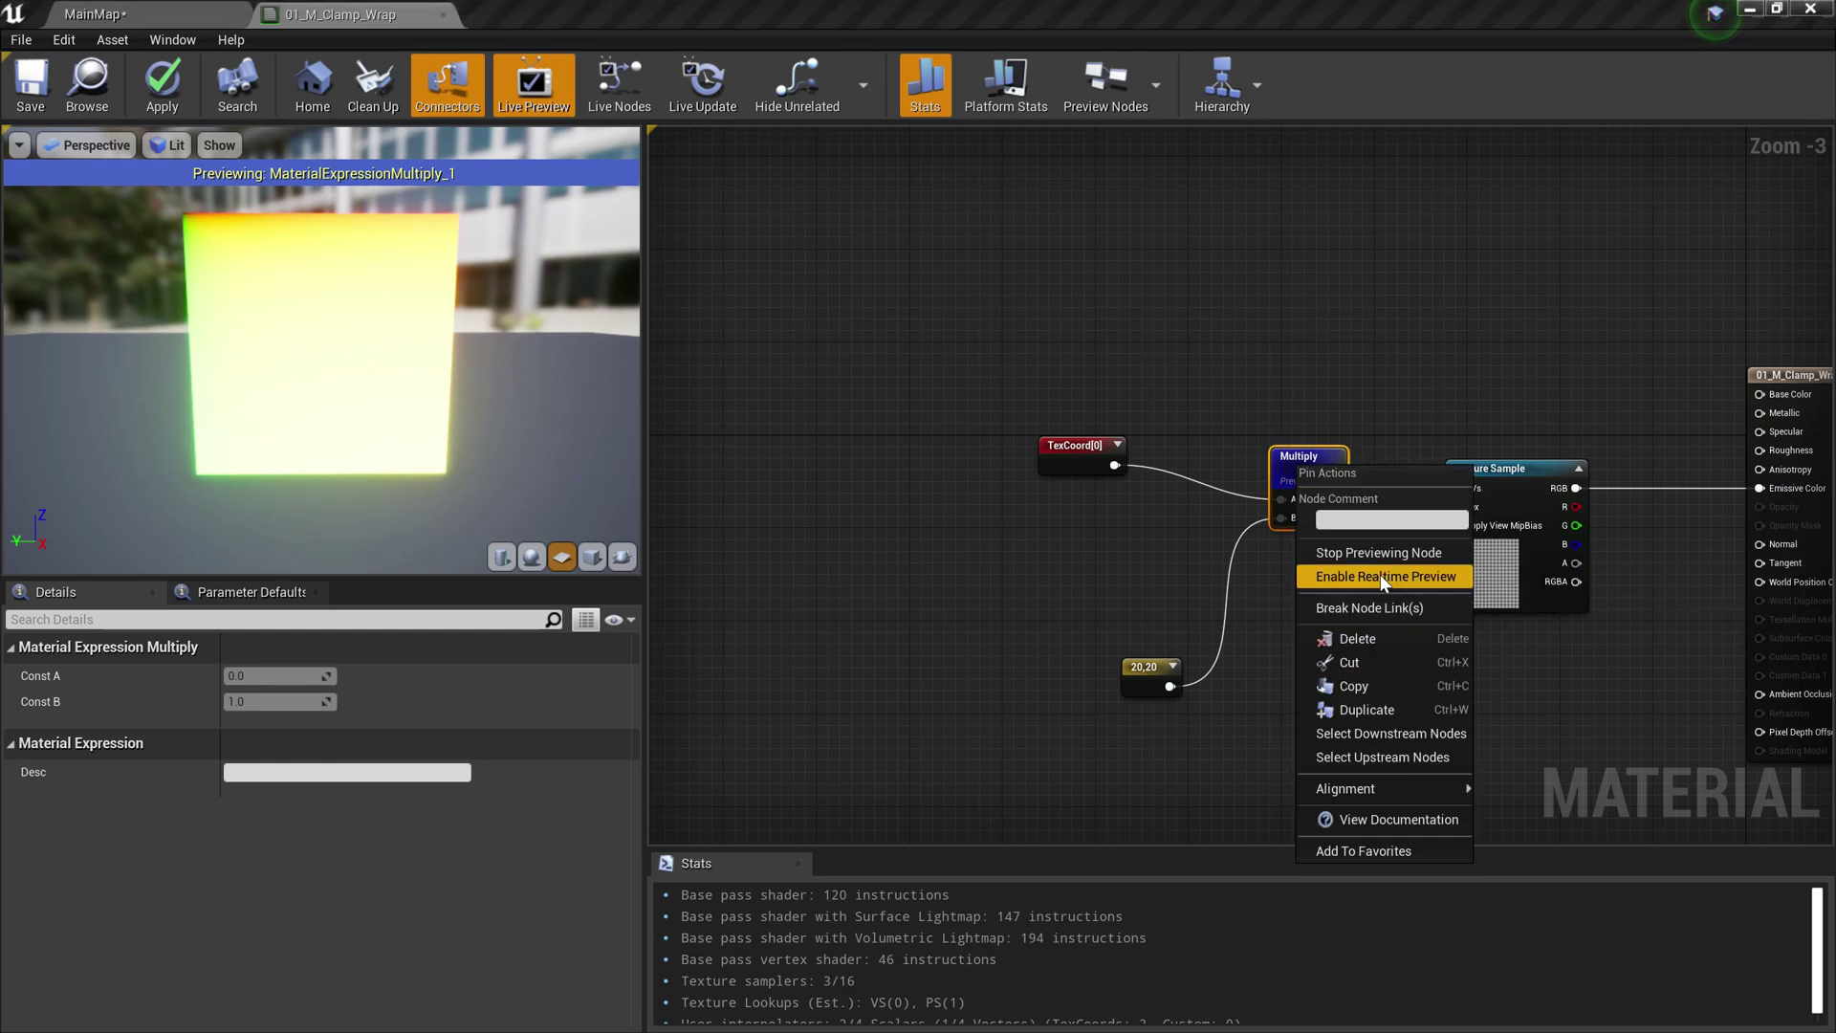
pyautogui.click(1395, 556)
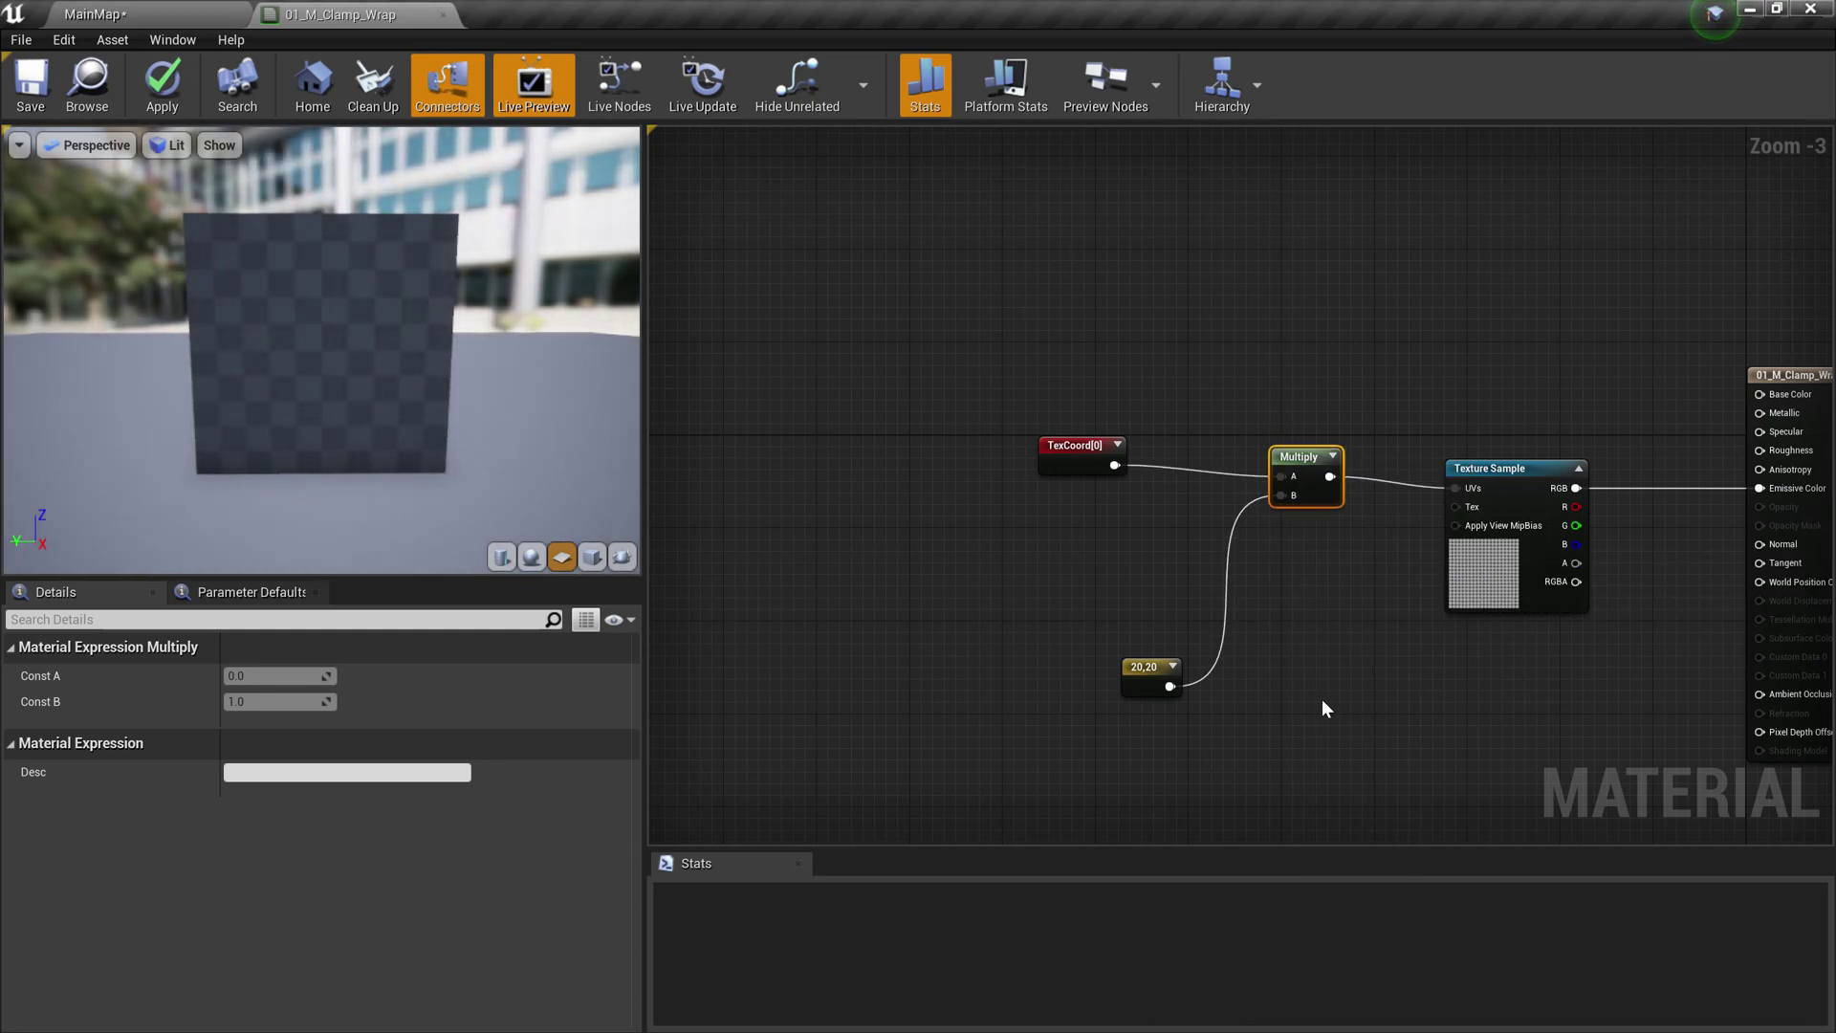
pyautogui.scroll(5, 366, 440)
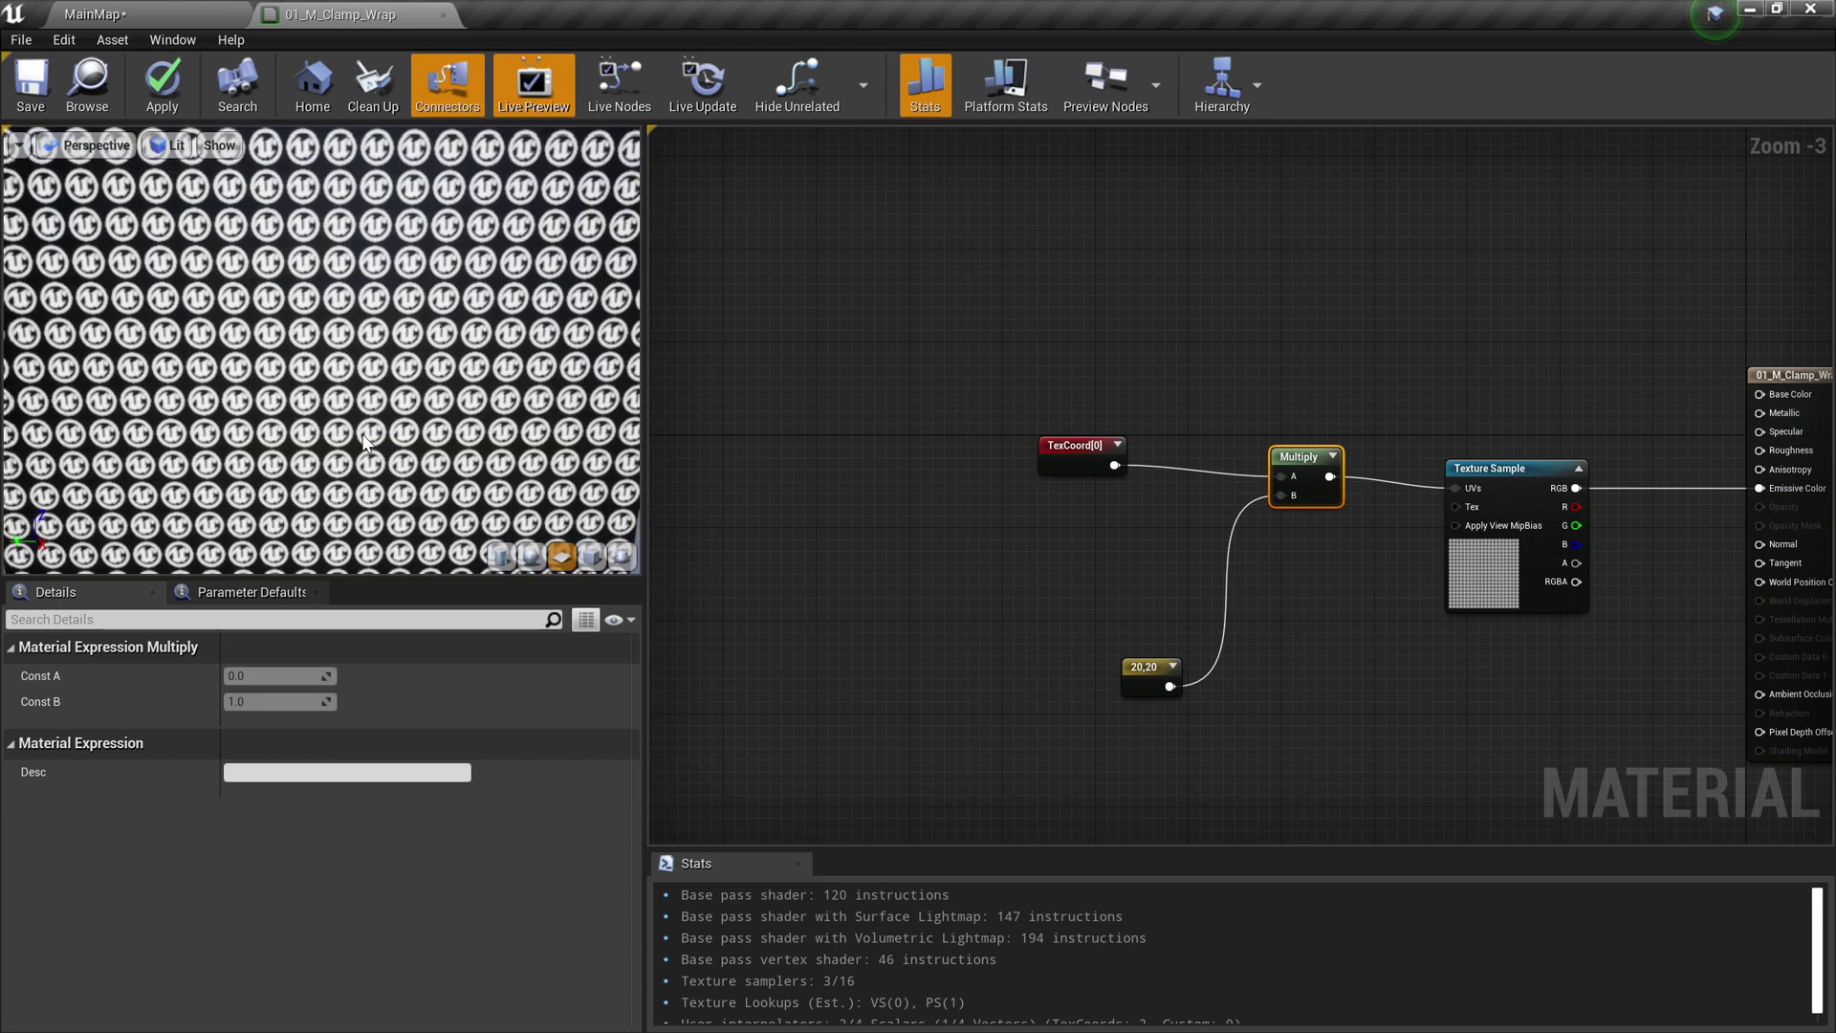
pyautogui.scroll(-5, 366, 439)
pyautogui.scroll(2, 206, 335)
pyautogui.scroll(-2, 206, 335)
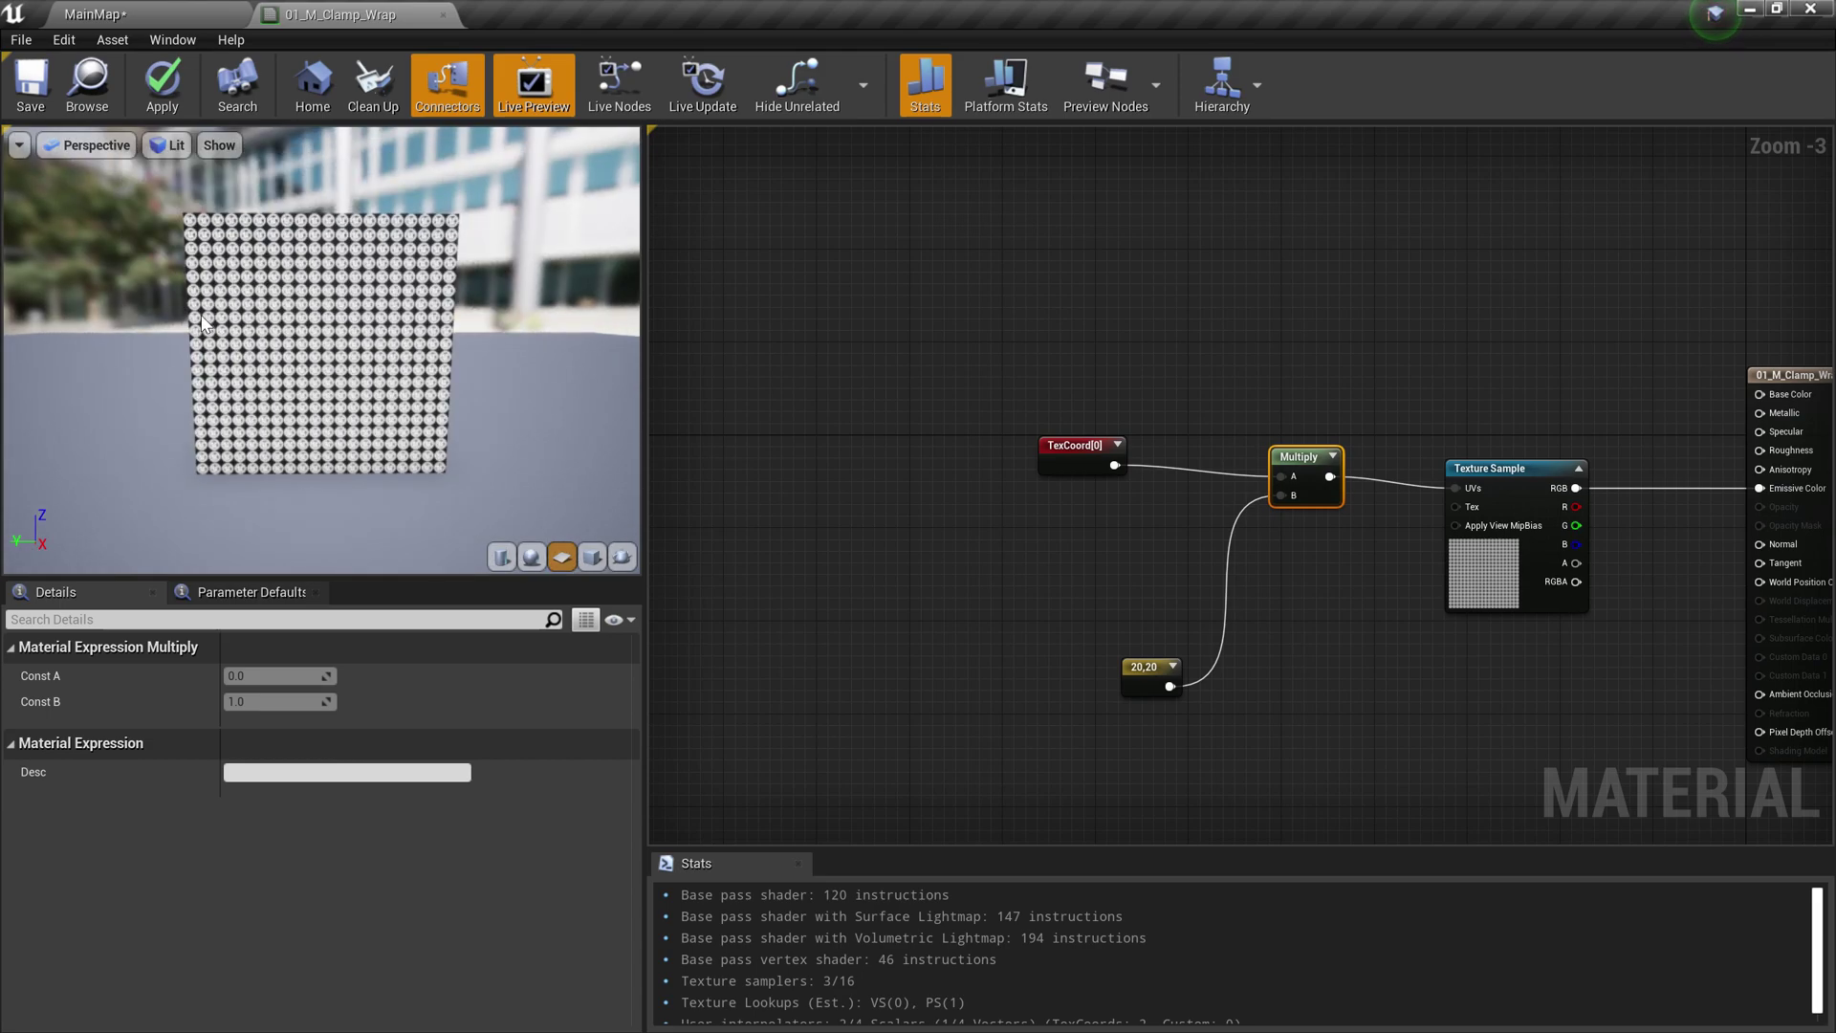
# Set the Constant2Vector's R and G values to 2
pyautogui.click(1159, 679)
pyautogui.click(285, 676)
pyautogui.write('2')
pyautogui.press('Tab')
pyautogui.write('2')
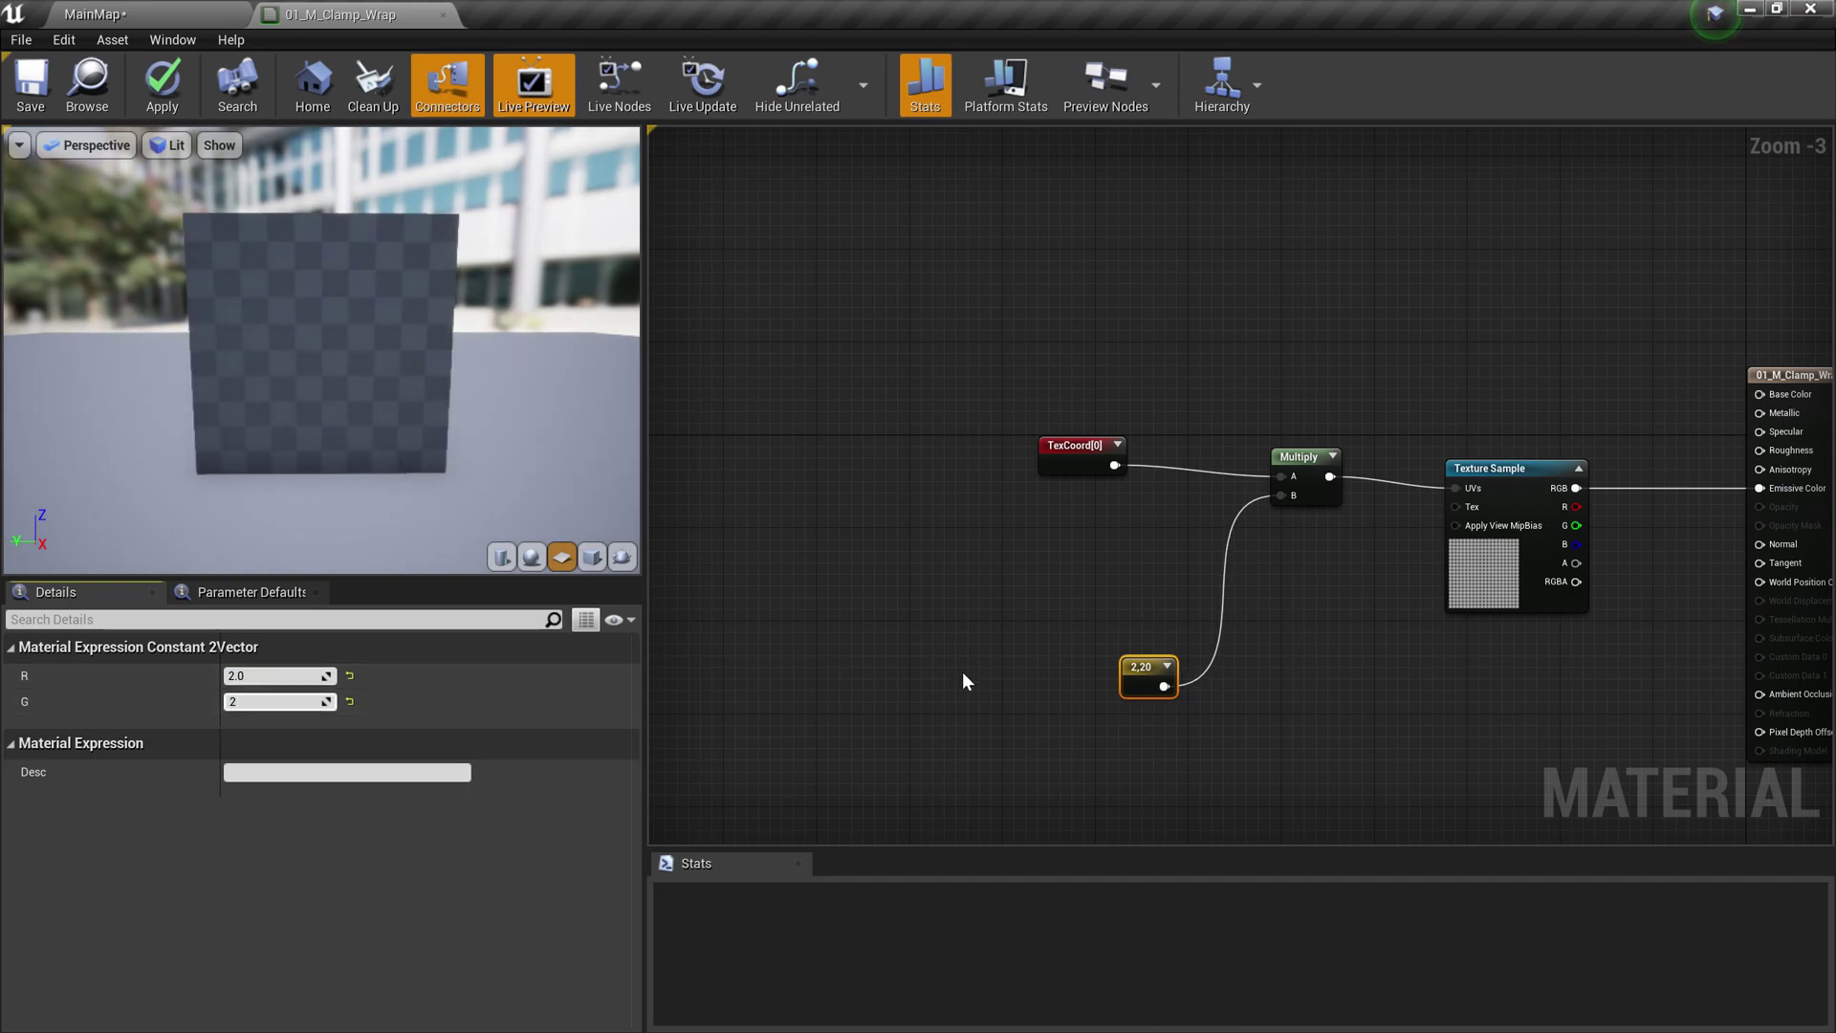
pyautogui.click(999, 666)
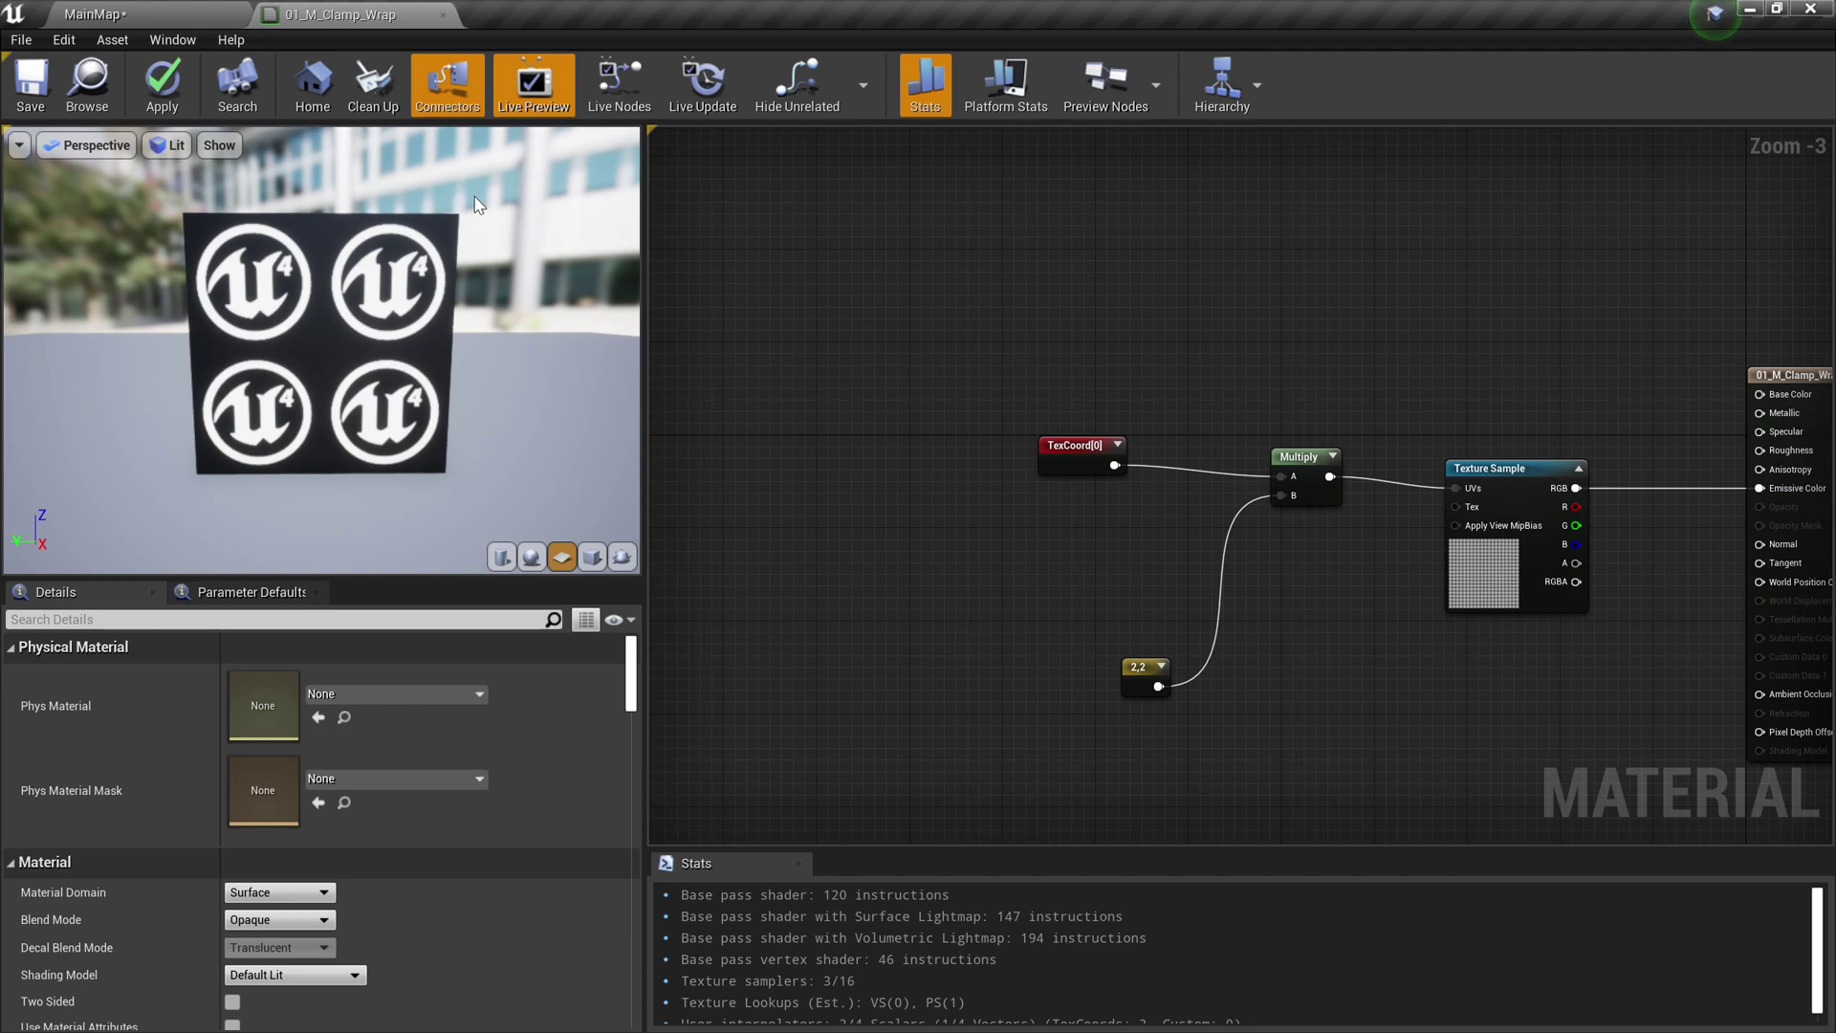
# Set the Texture Sample's Sampler Source to Shared: Wrap
pyautogui.click(1526, 489)
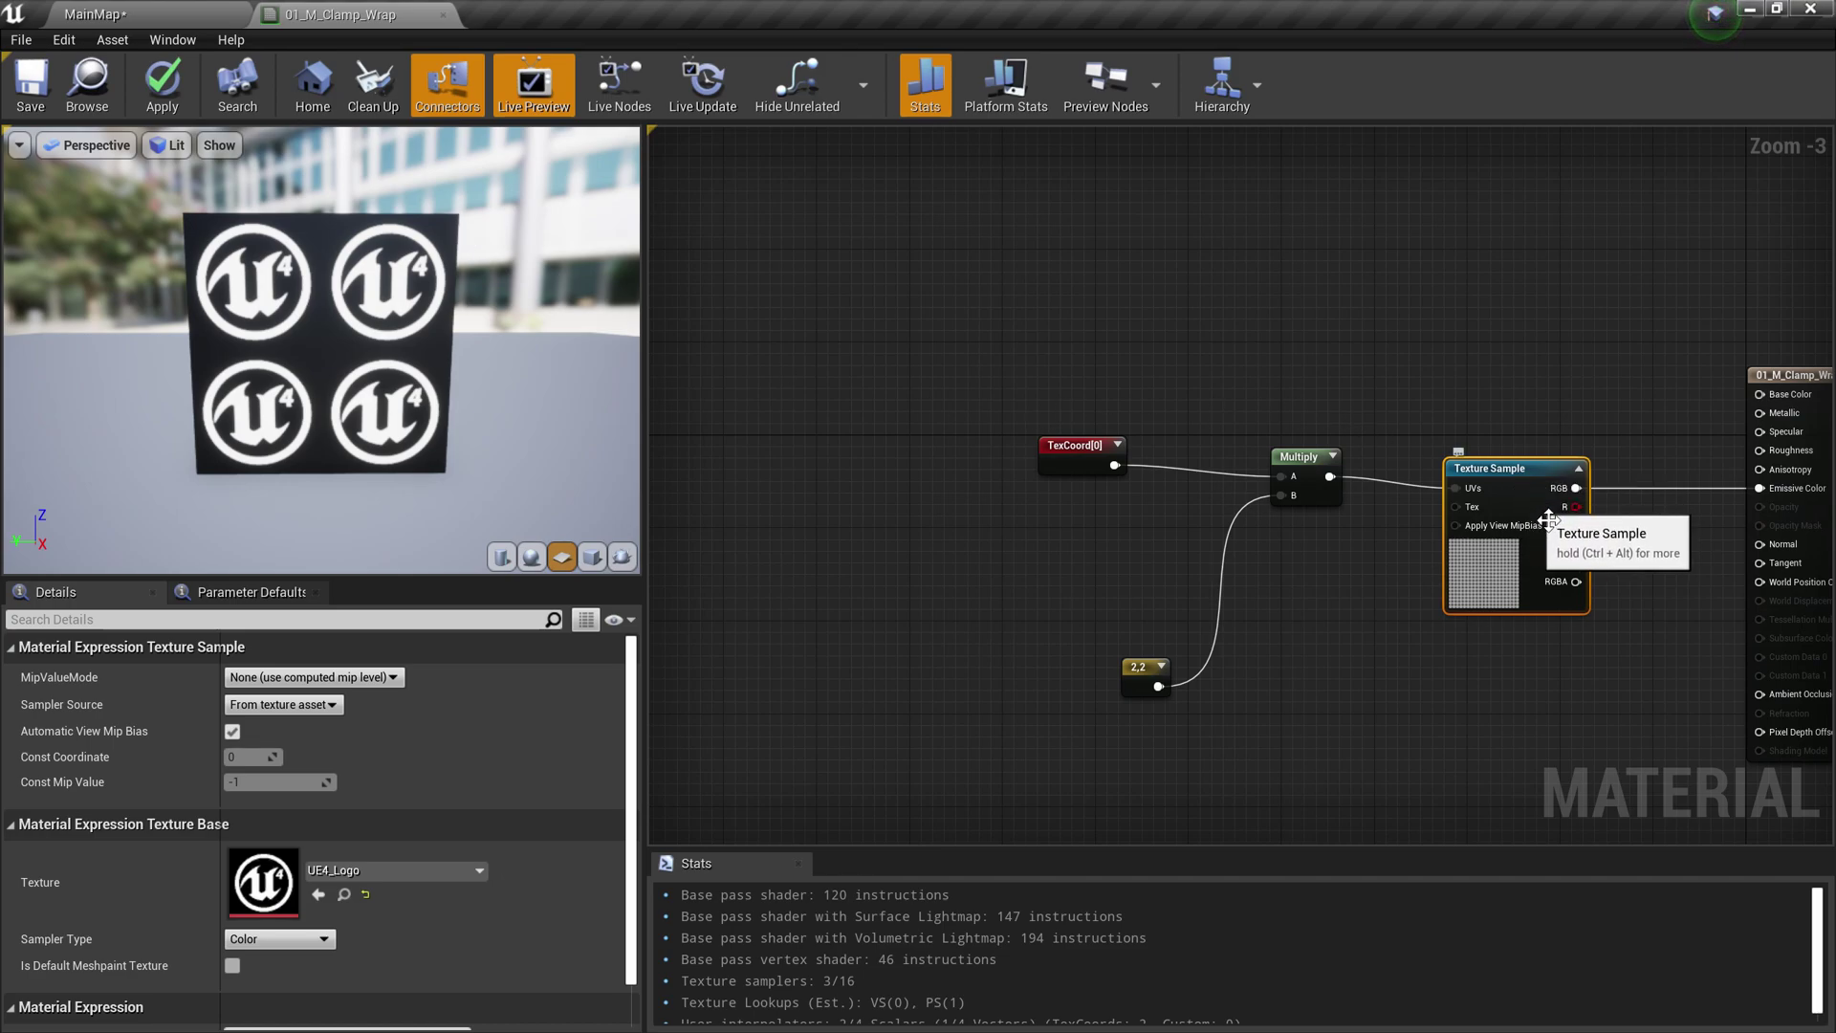
pyautogui.click(315, 706)
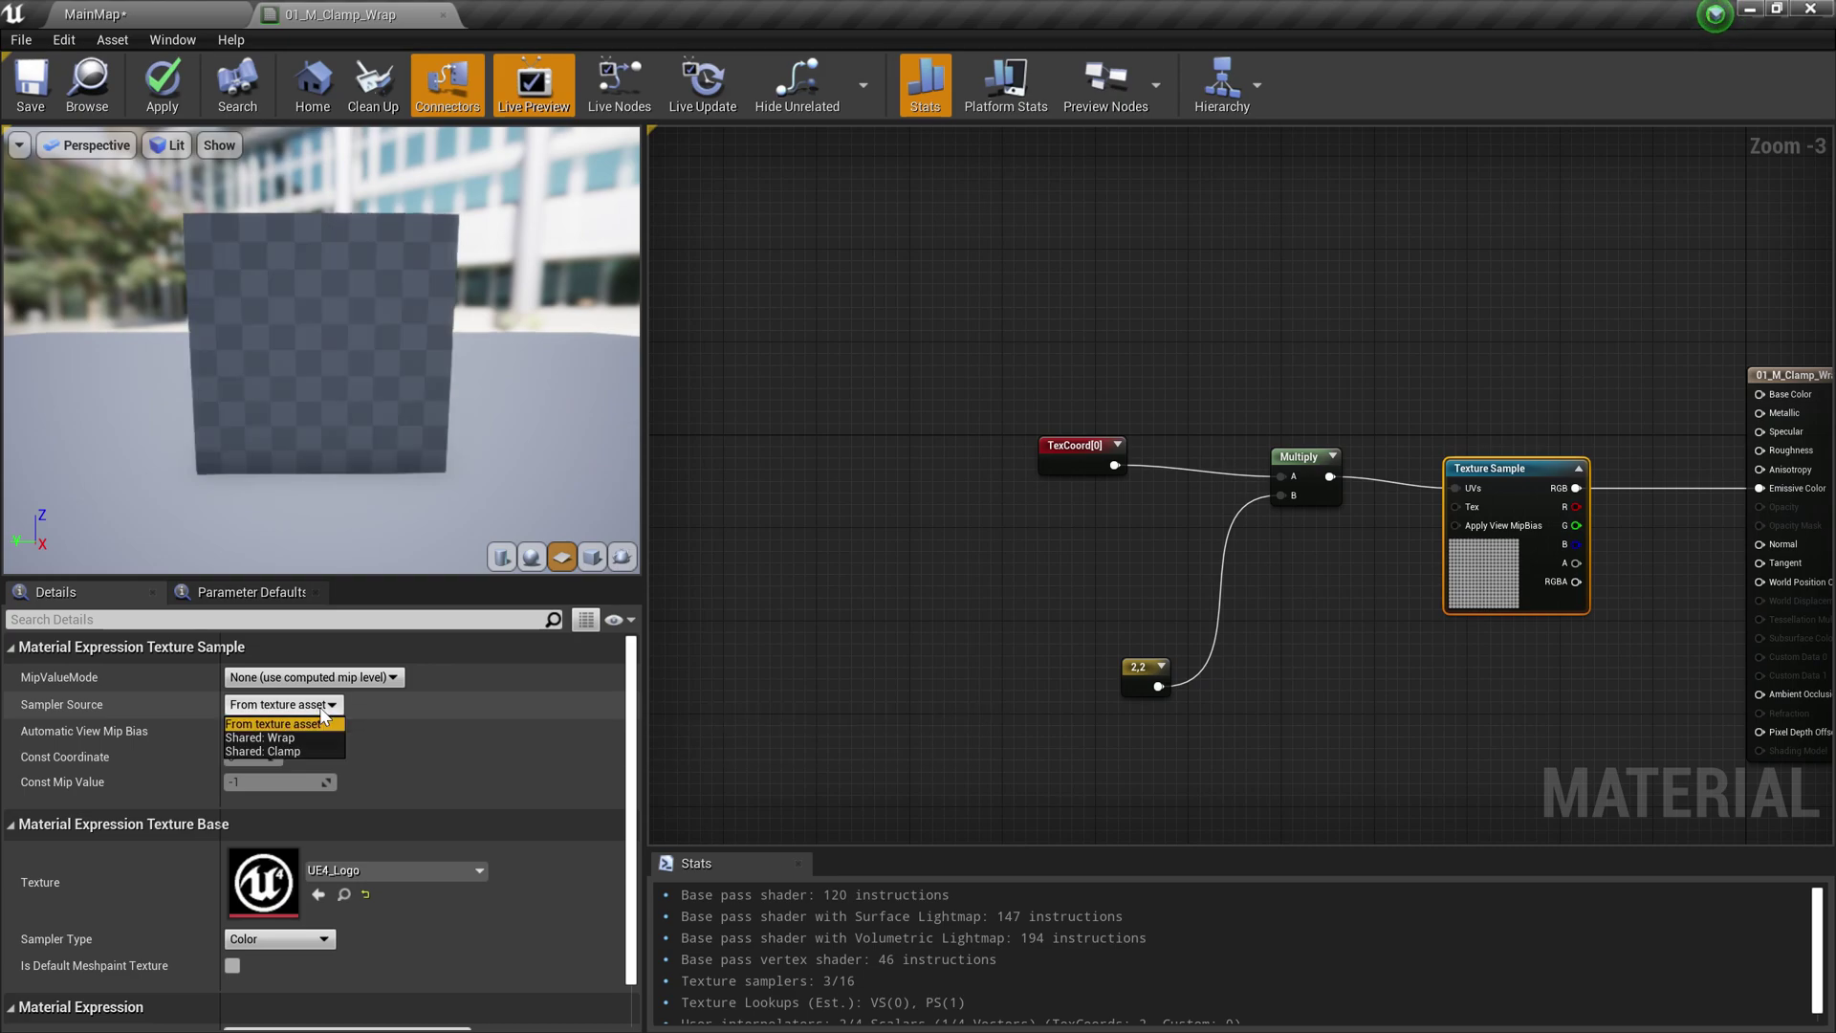
pyautogui.click(279, 739)
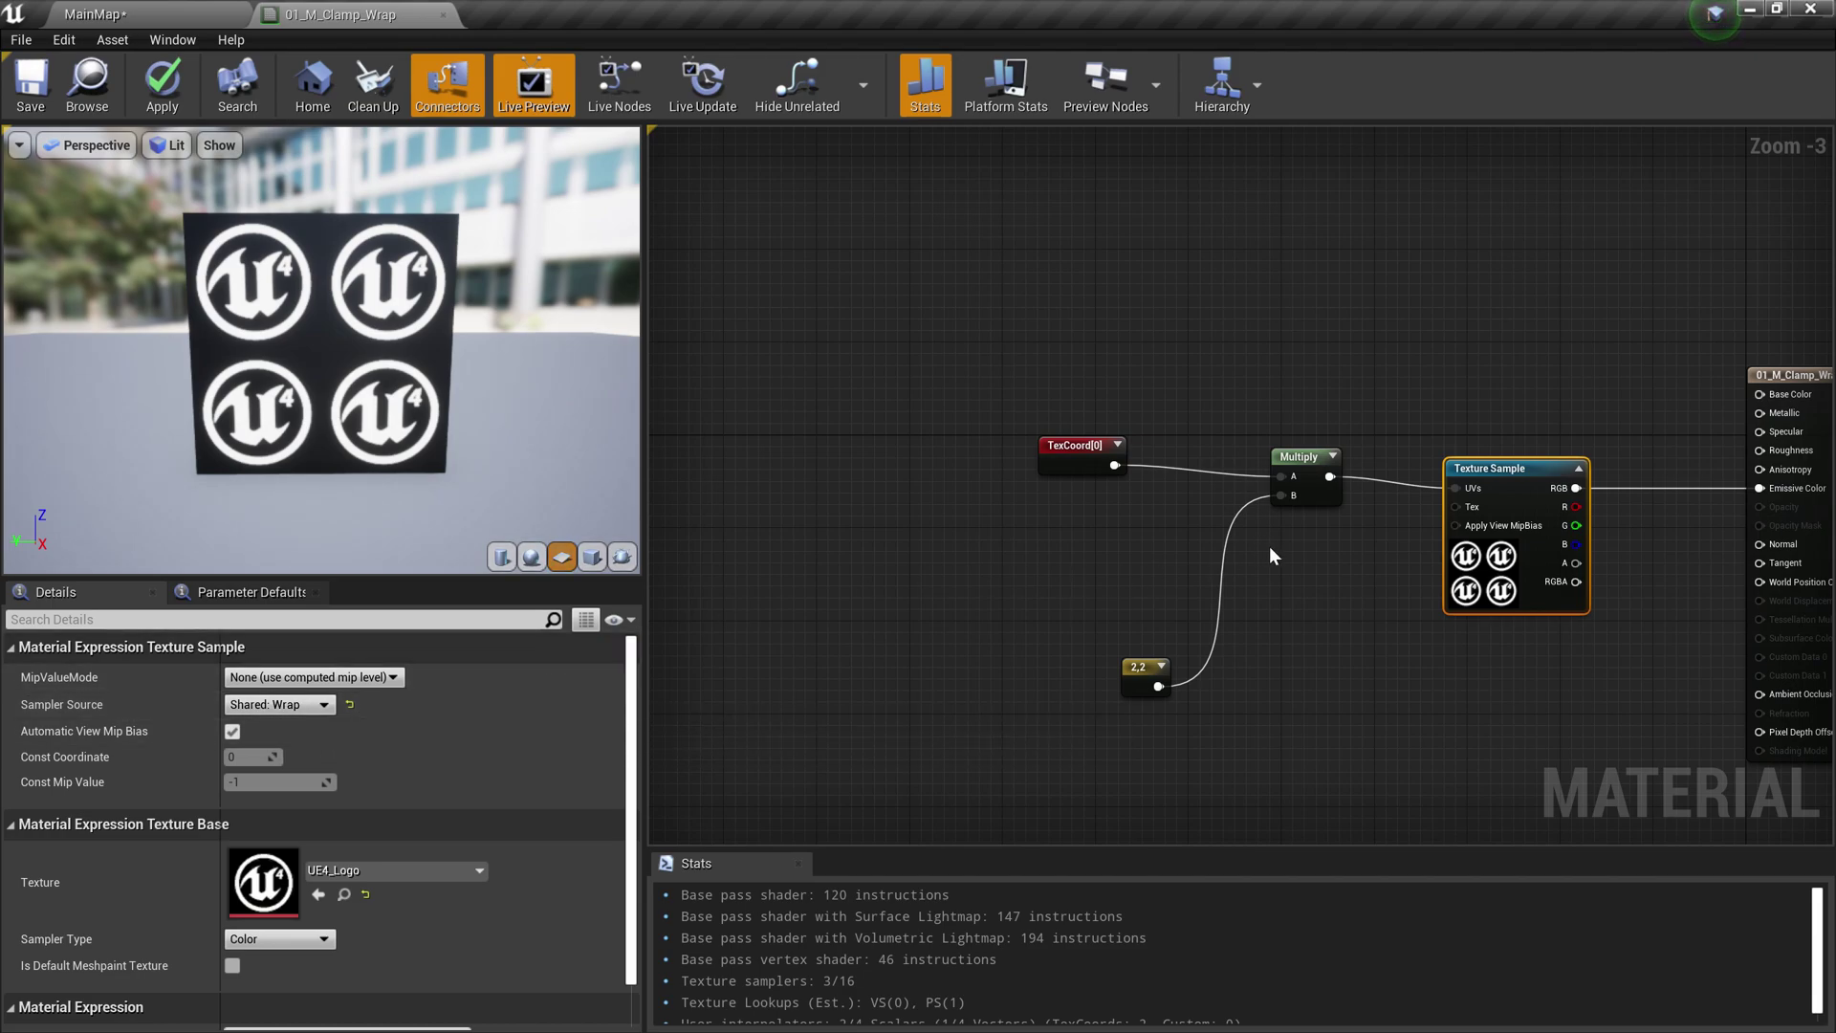
# Set the Texture Sample's Sampler Source to Shared: Clamp and line the node up with the Multiply node
pyautogui.click(314, 712)
pyautogui.click(308, 742)
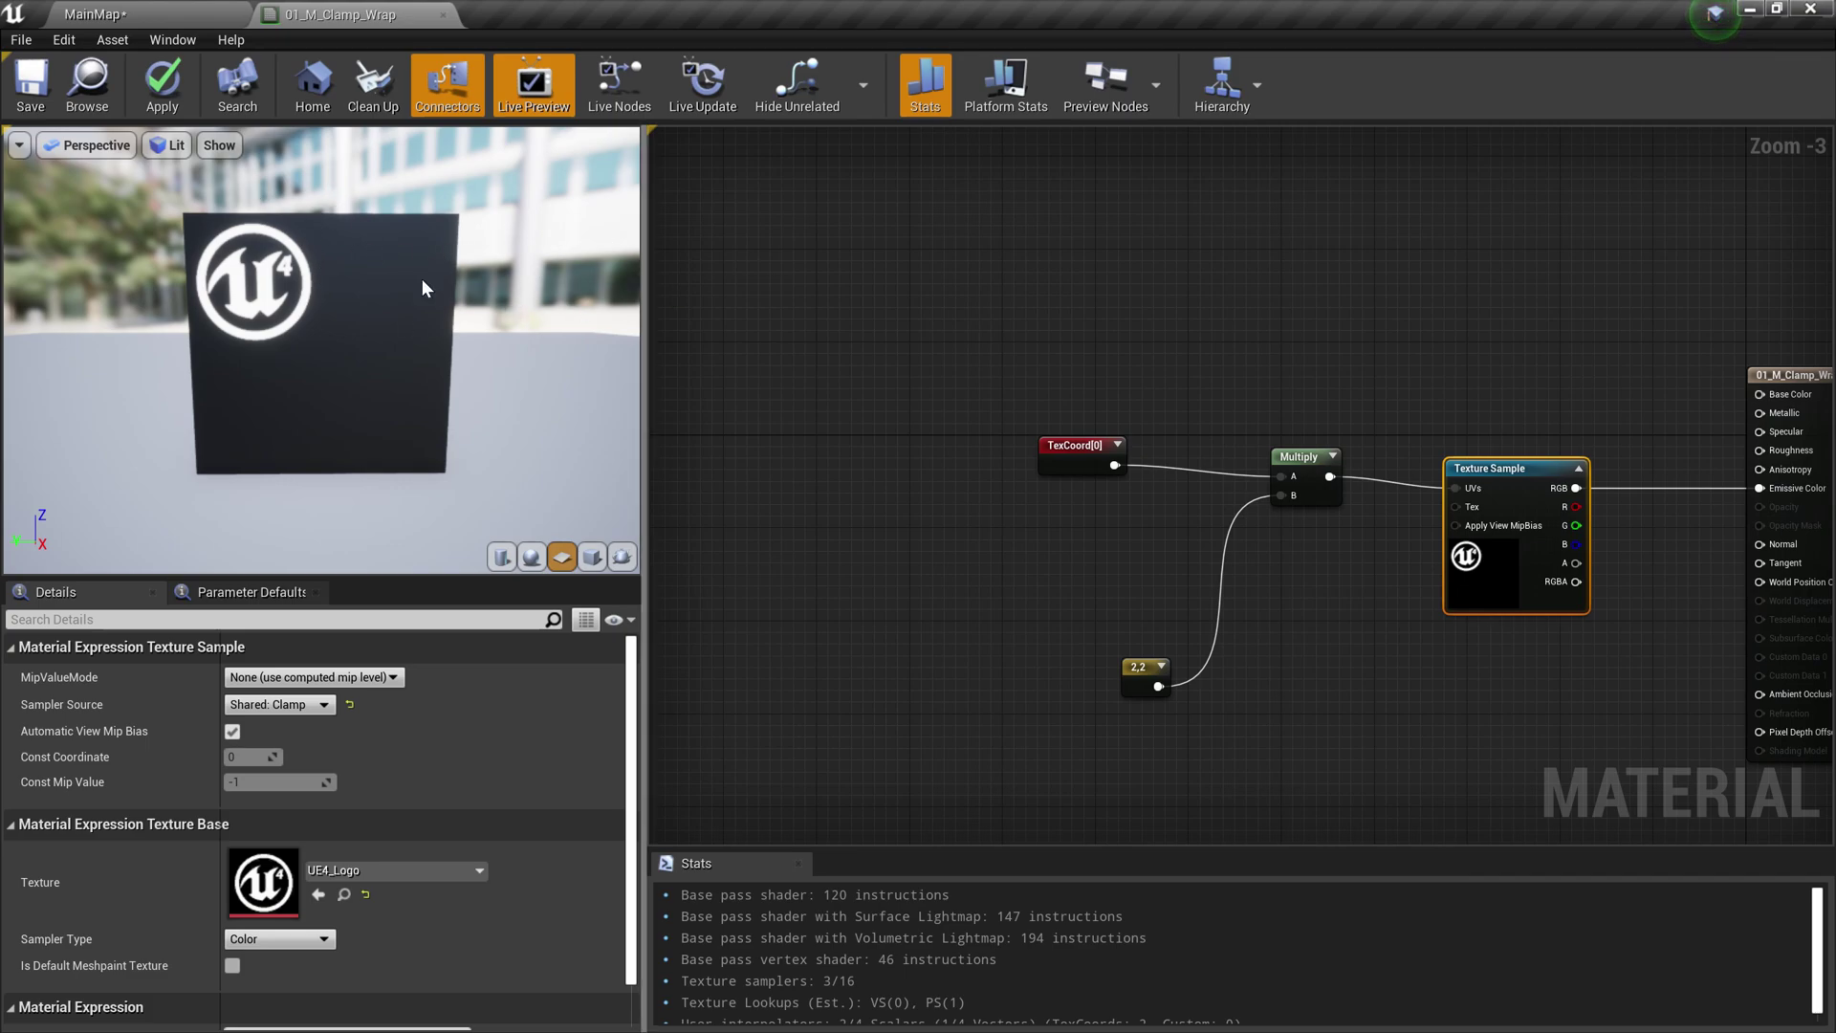
pyautogui.moveTo(1511, 467); pyautogui.dragTo(1510, 456)
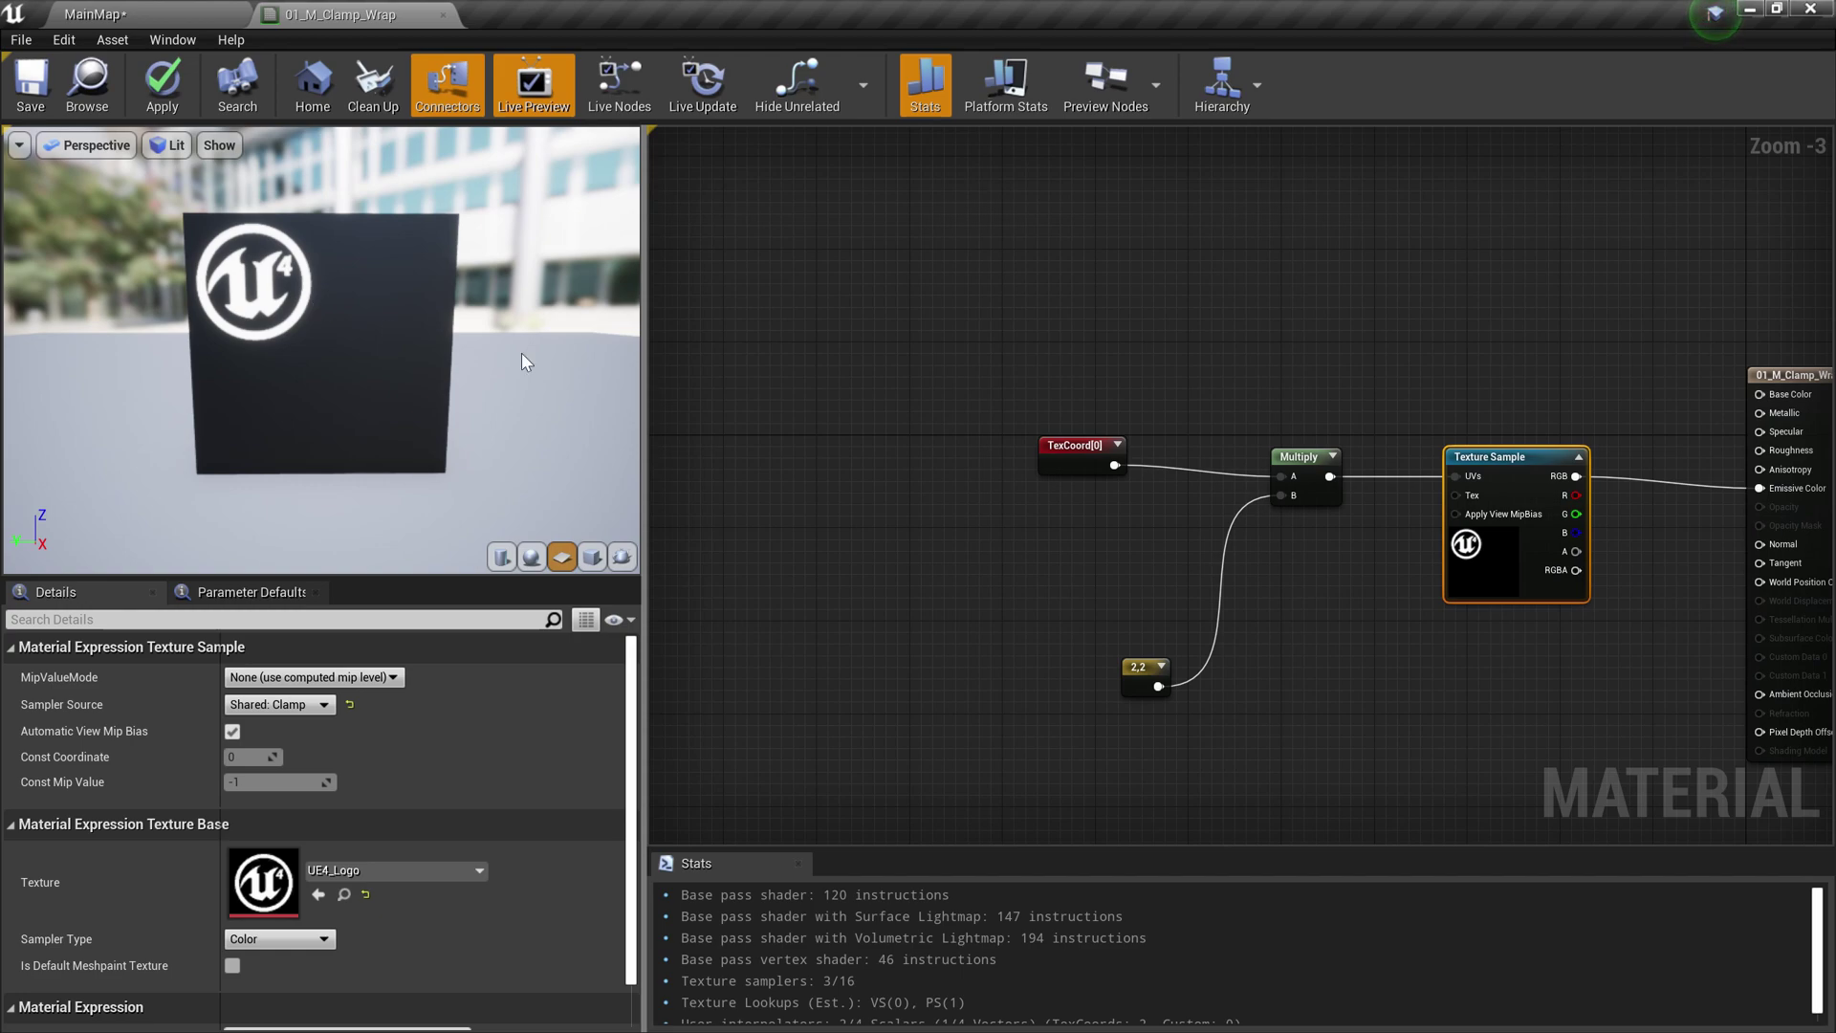
pyautogui.click(727, 259)
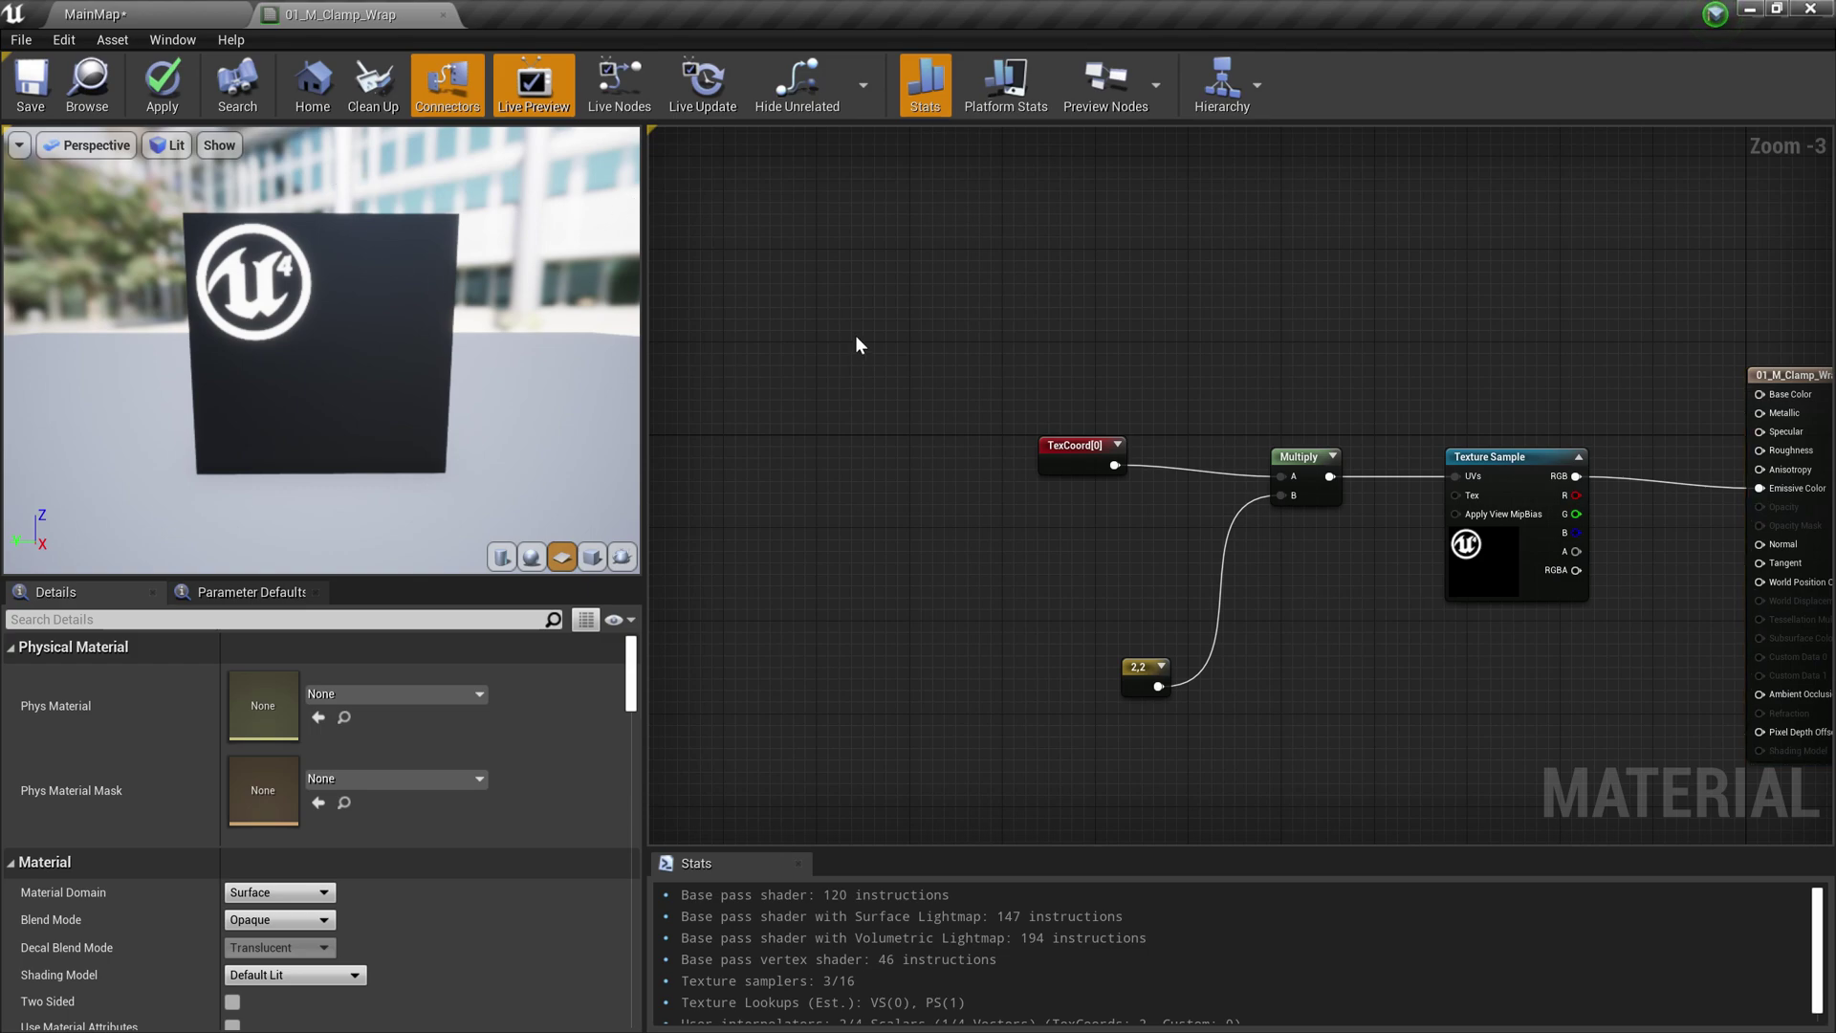
# Close the 01_M_Clamp_Wrap material, open 02_M_Center_Scale from the Materials folder and look over its node graph
pyautogui.click(442, 14)
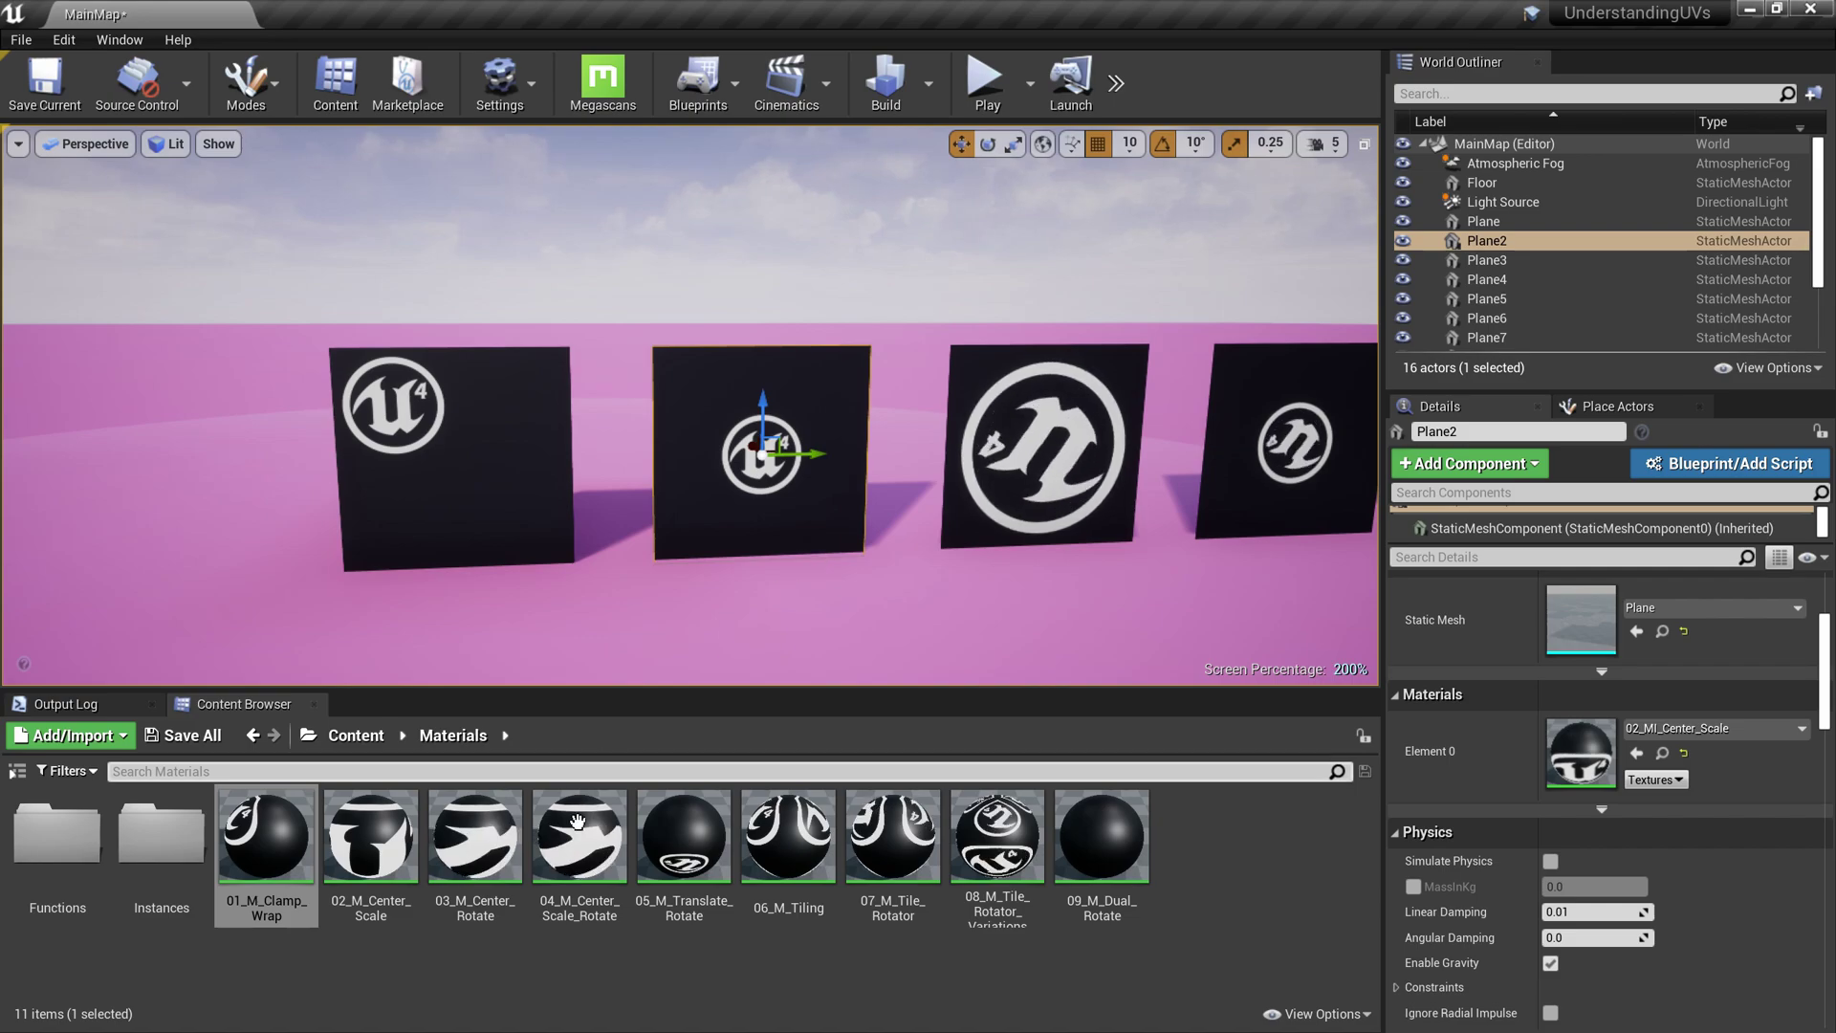
pyautogui.doubleClick(381, 889)
pyautogui.scroll(-6, 1010, 603)
pyautogui.moveTo(909, 587); pyautogui.dragTo(1375, 623, button='right')
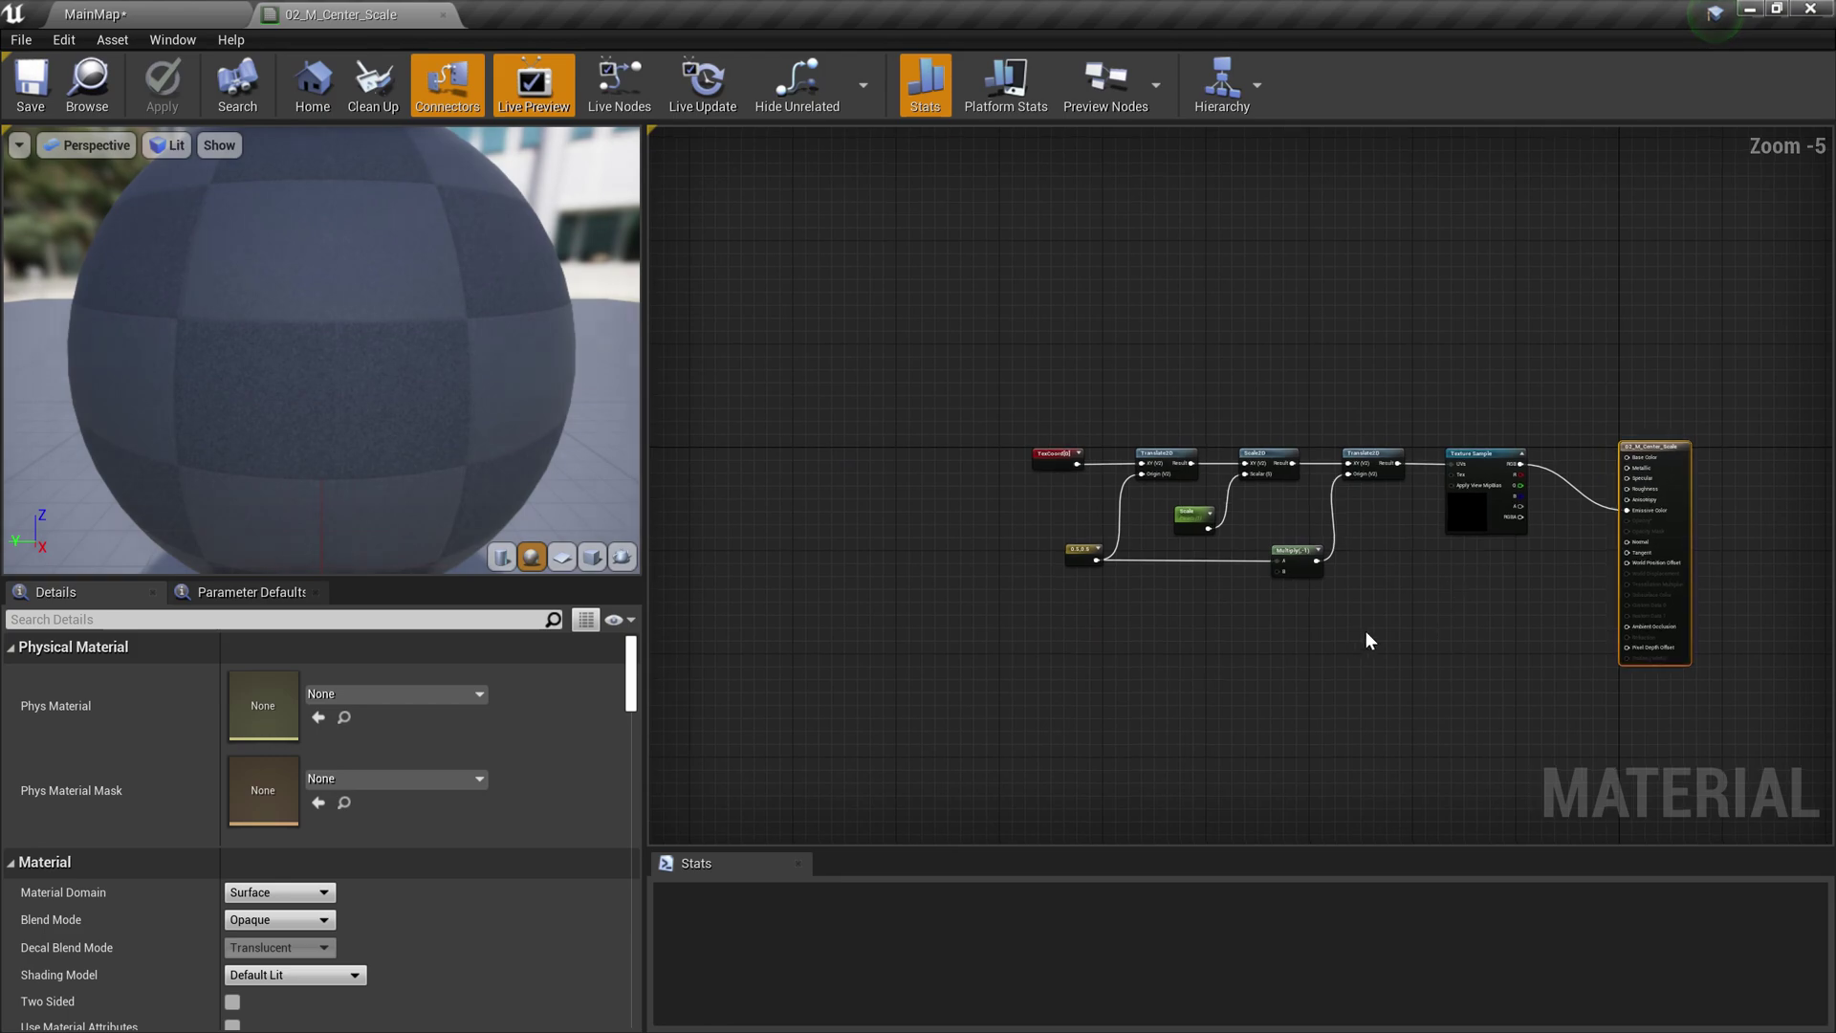
pyautogui.scroll(4, 1375, 623)
pyautogui.moveTo(1132, 595); pyautogui.dragTo(1272, 708, button='right')
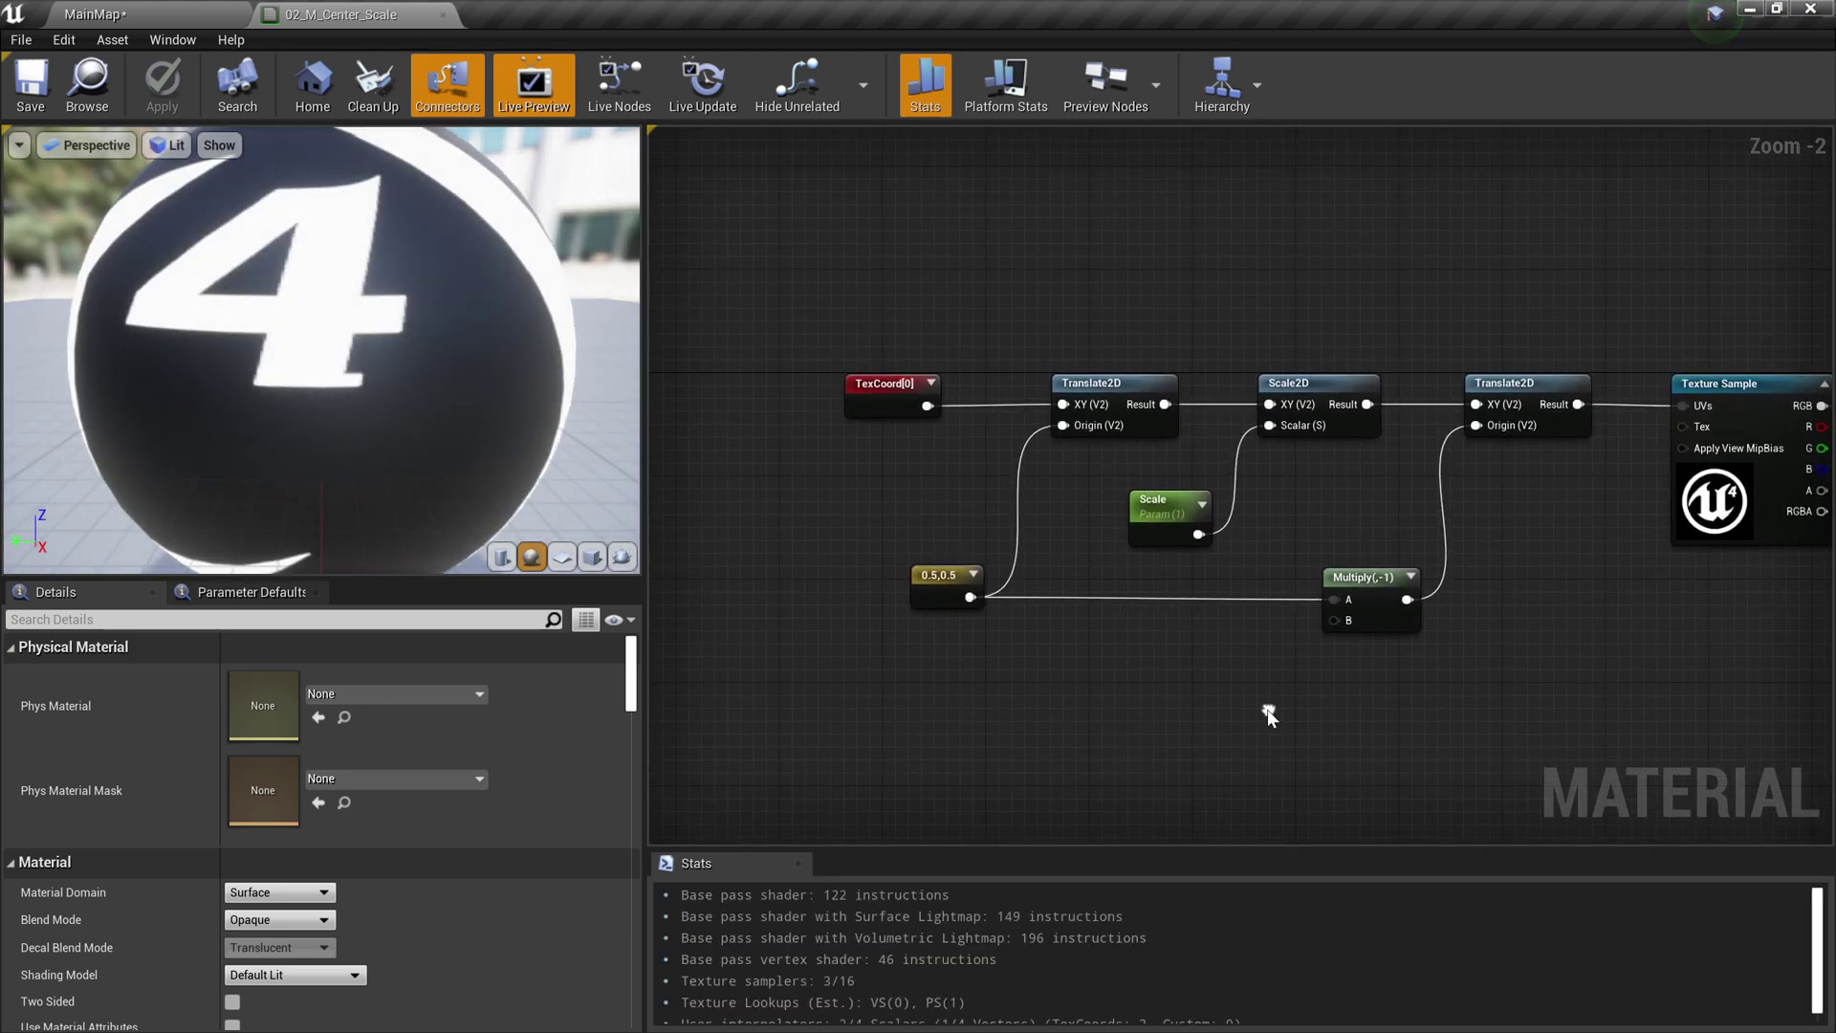
pyautogui.scroll(-3, 1285, 680)
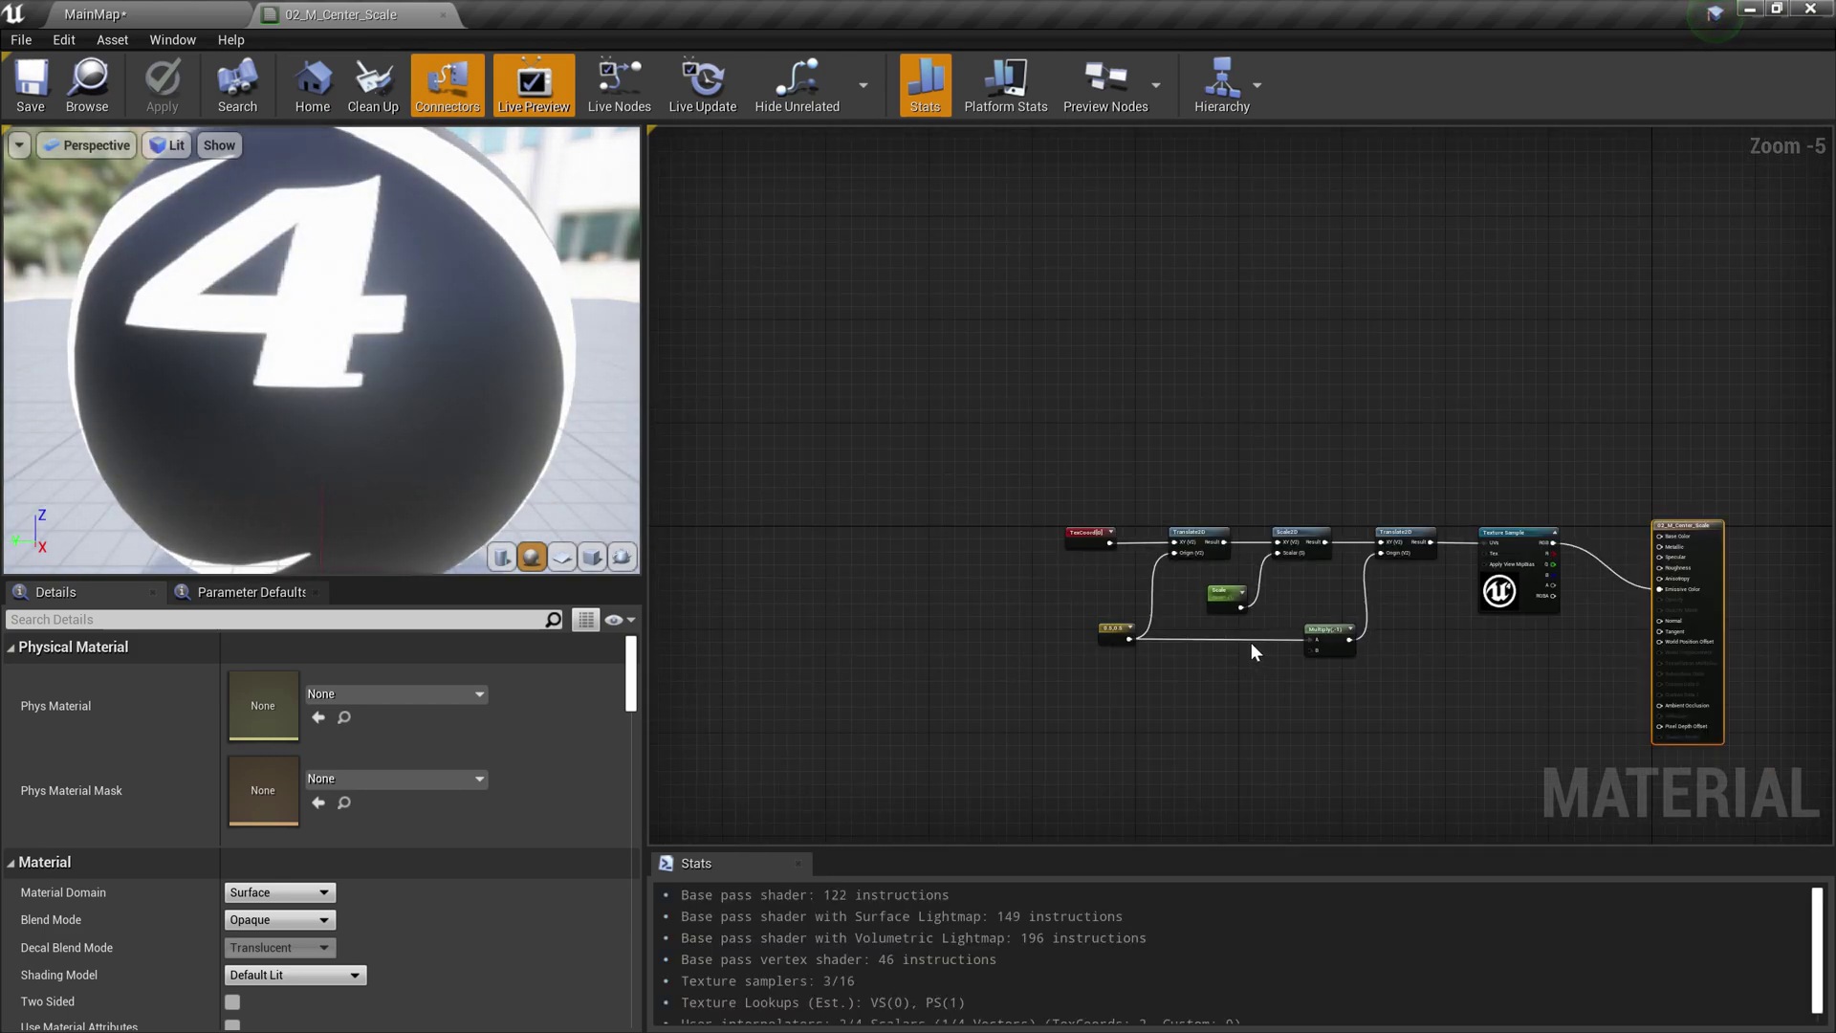
pyautogui.scroll(3, 1251, 643)
pyautogui.scroll(-1, 1483, 702)
pyautogui.moveTo(1483, 702); pyautogui.dragTo(1613, 687, button='right')
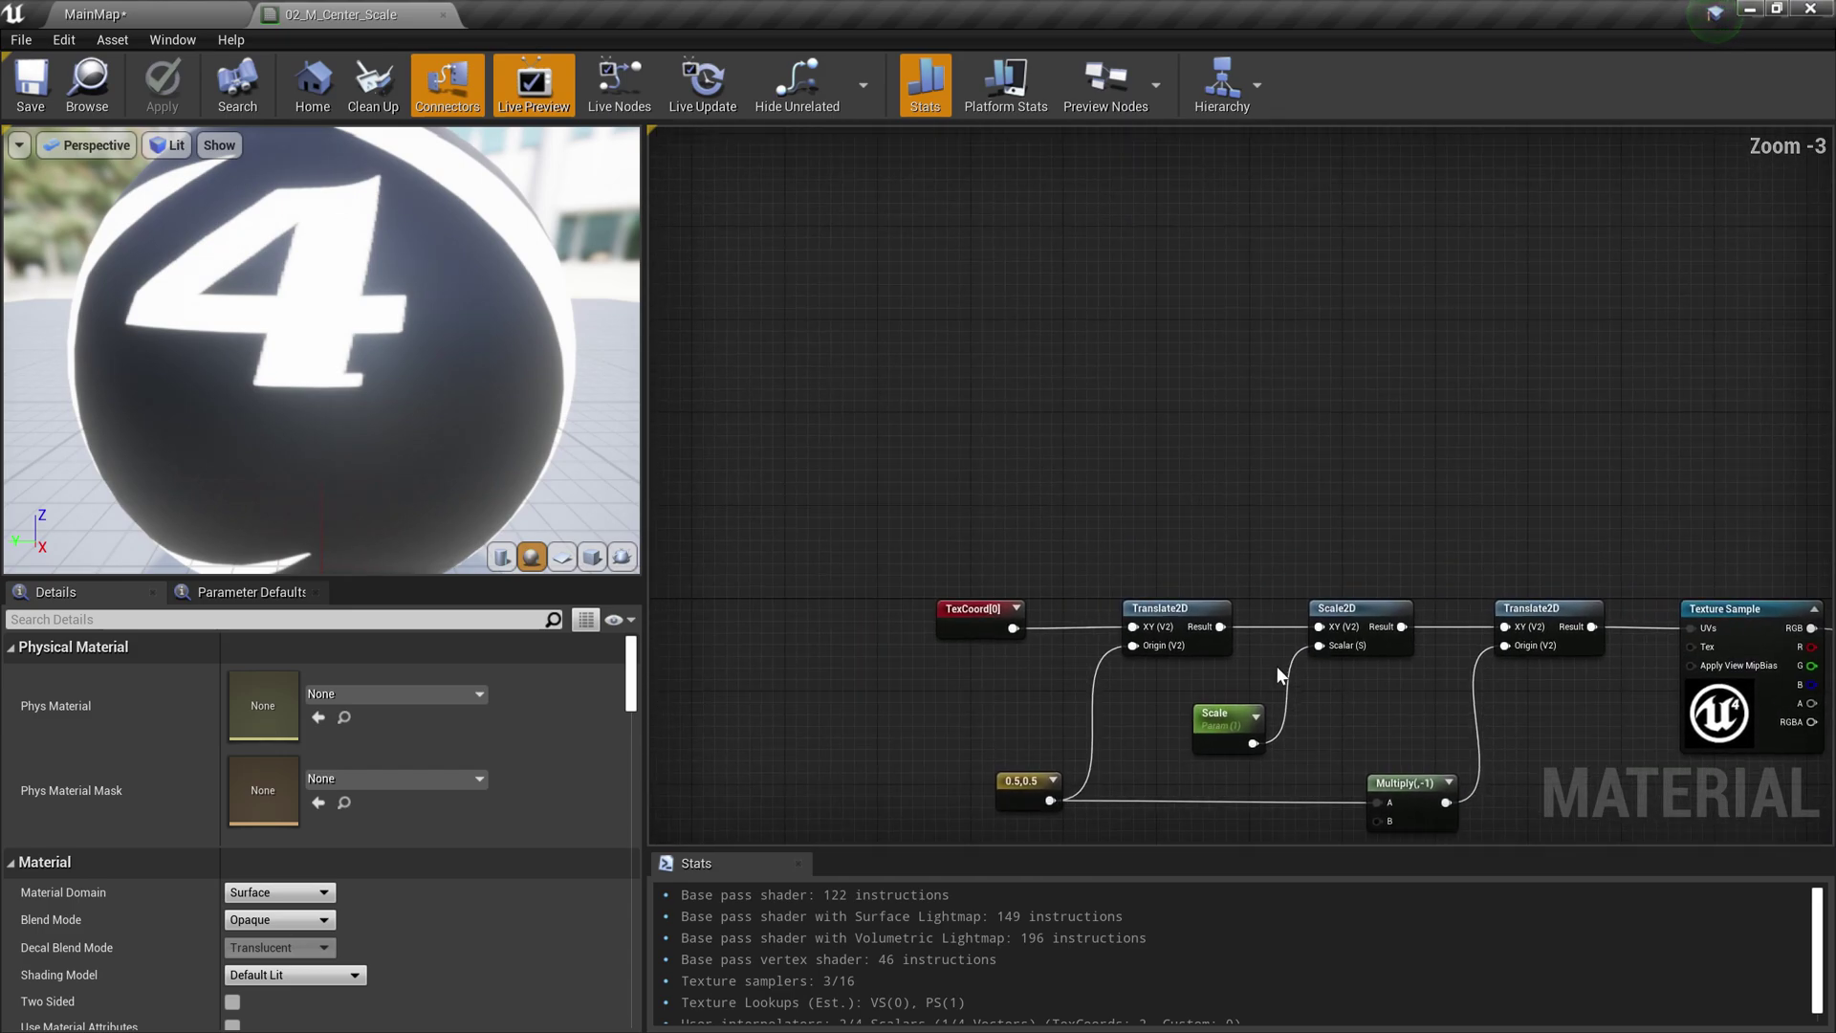
# Duplicate TexCoord[0], place the original above the graph, and connect the duplicate to the first Translate2D node's XY input
pyautogui.click(1009, 636)
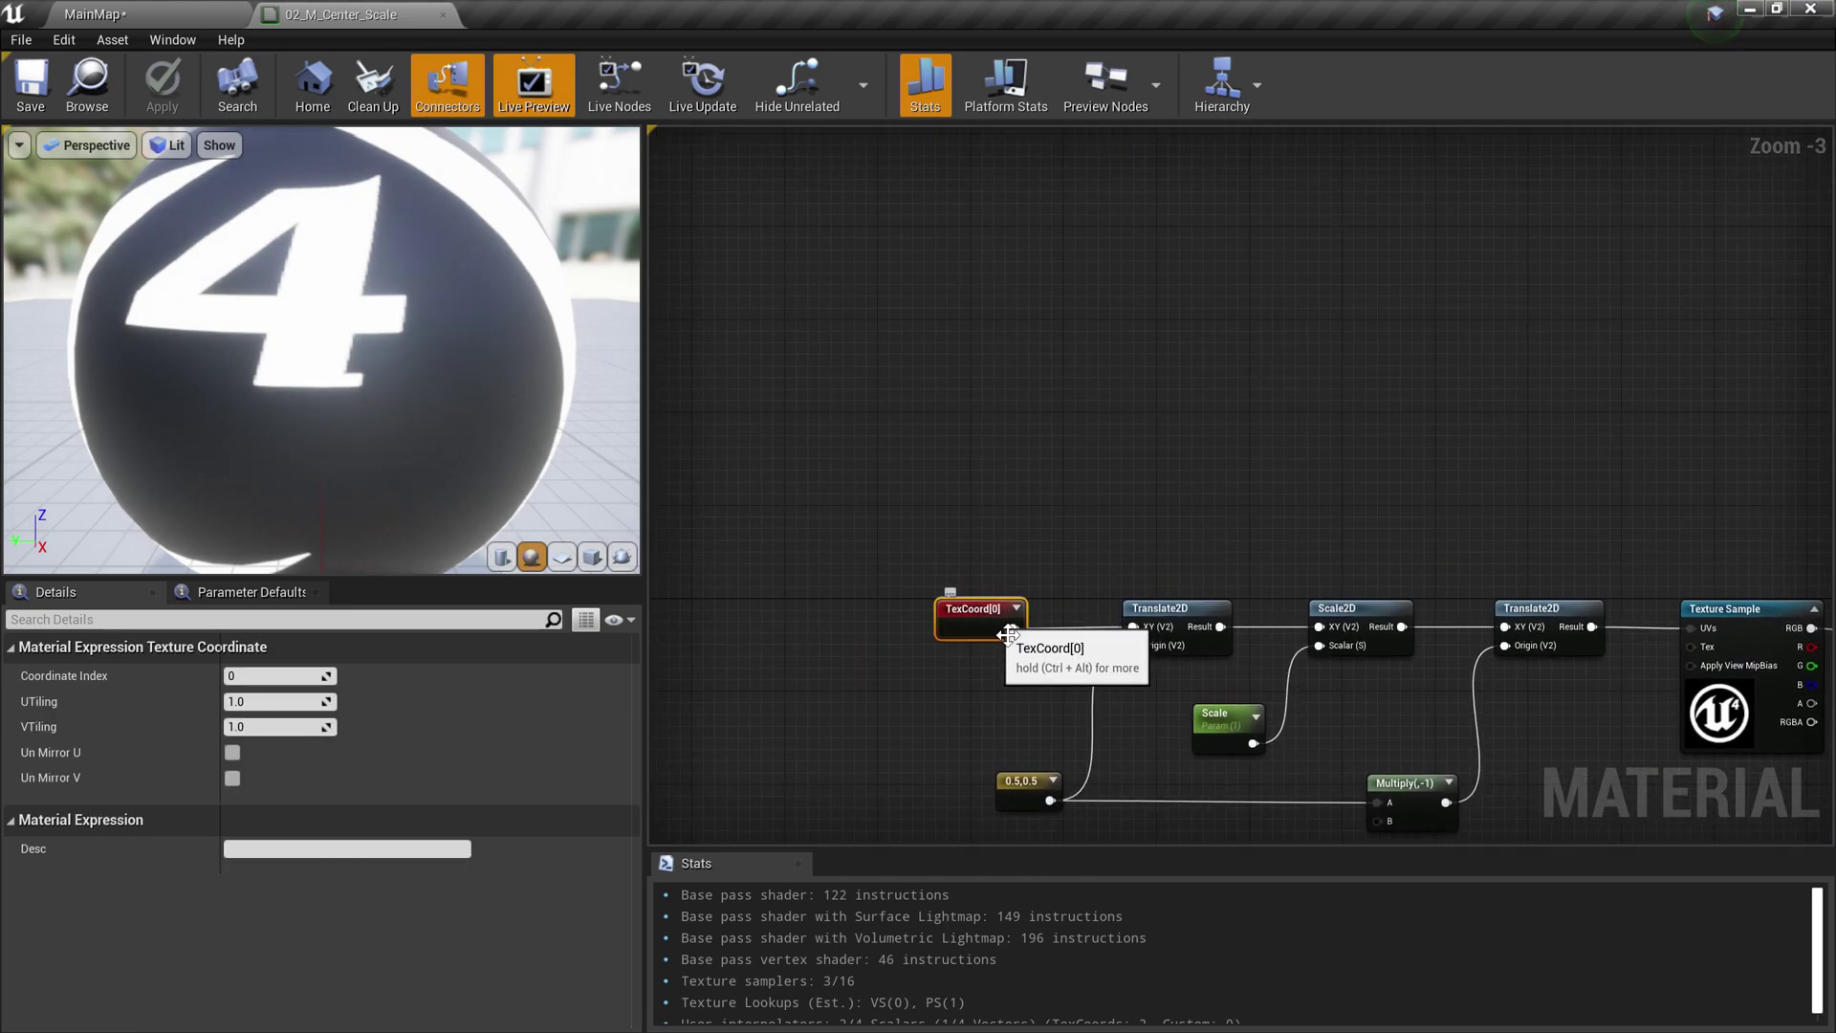
pyautogui.hotkey('ctrl', 'w')
pyautogui.moveTo(999, 619); pyautogui.dragTo(1012, 340)
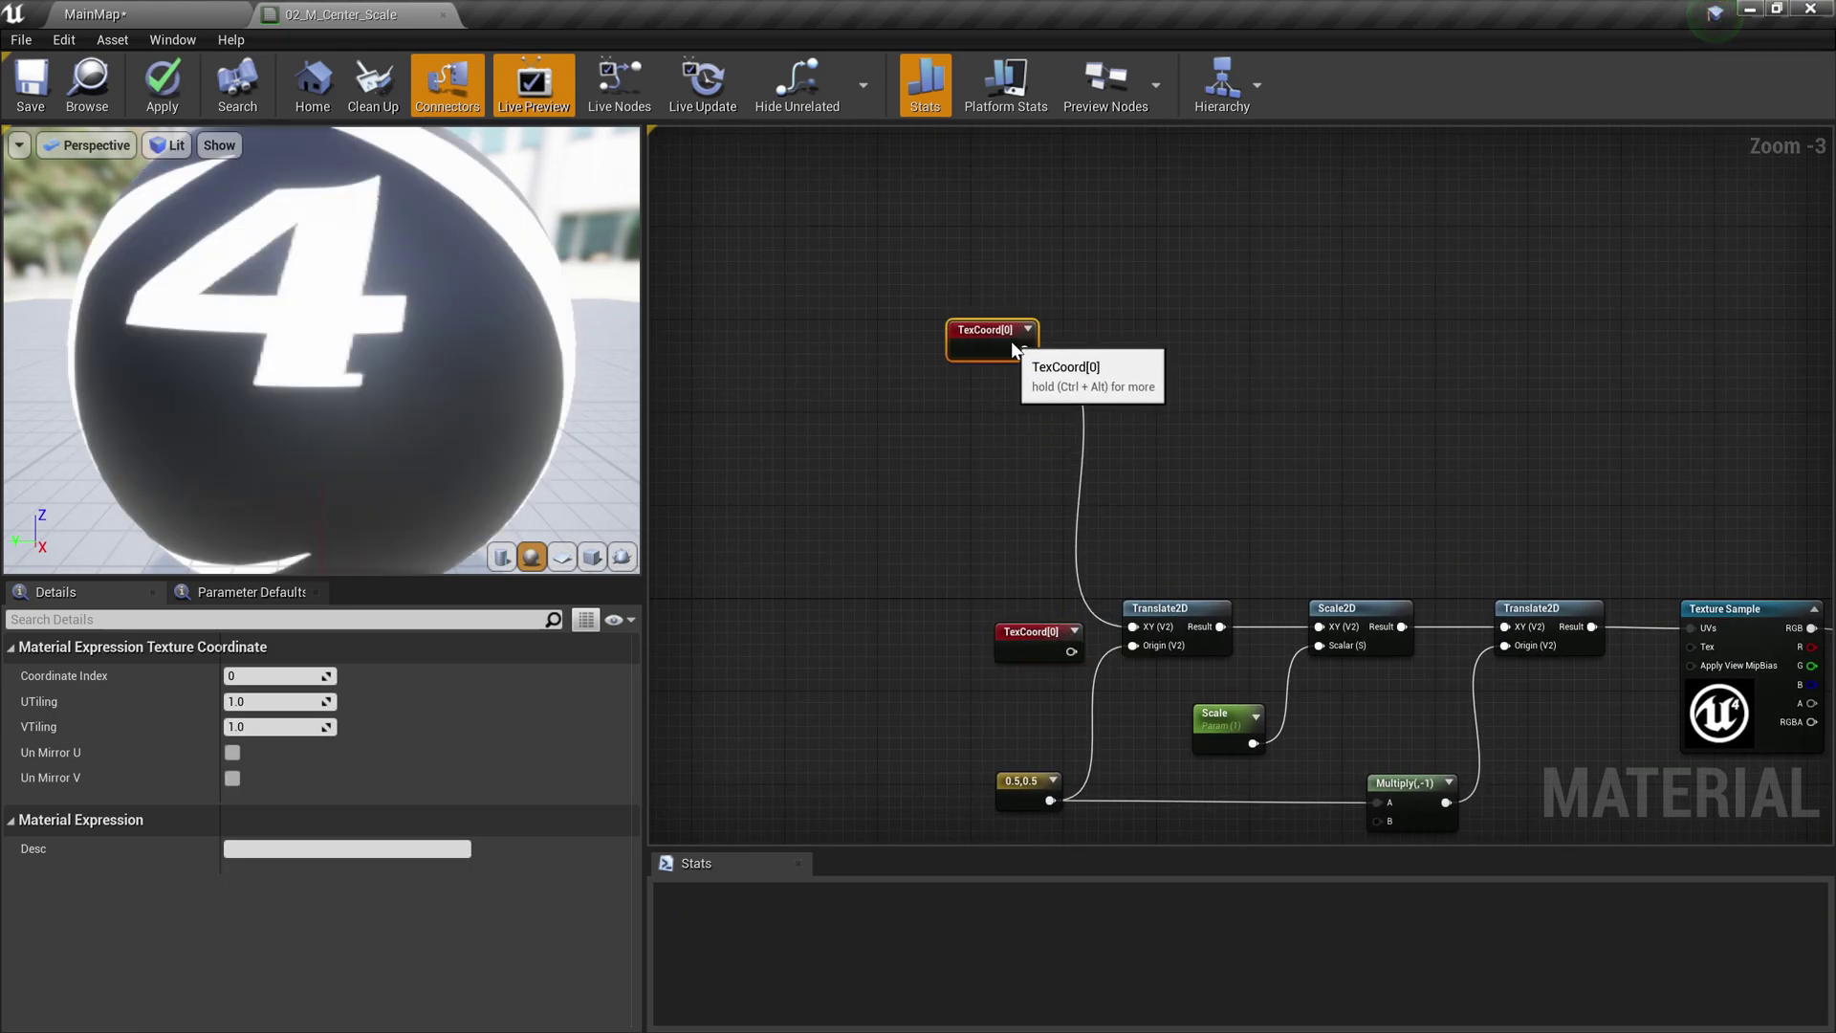
pyautogui.moveTo(1071, 651); pyautogui.dragTo(1134, 628)
pyautogui.moveTo(966, 336); pyautogui.dragTo(1035, 349)
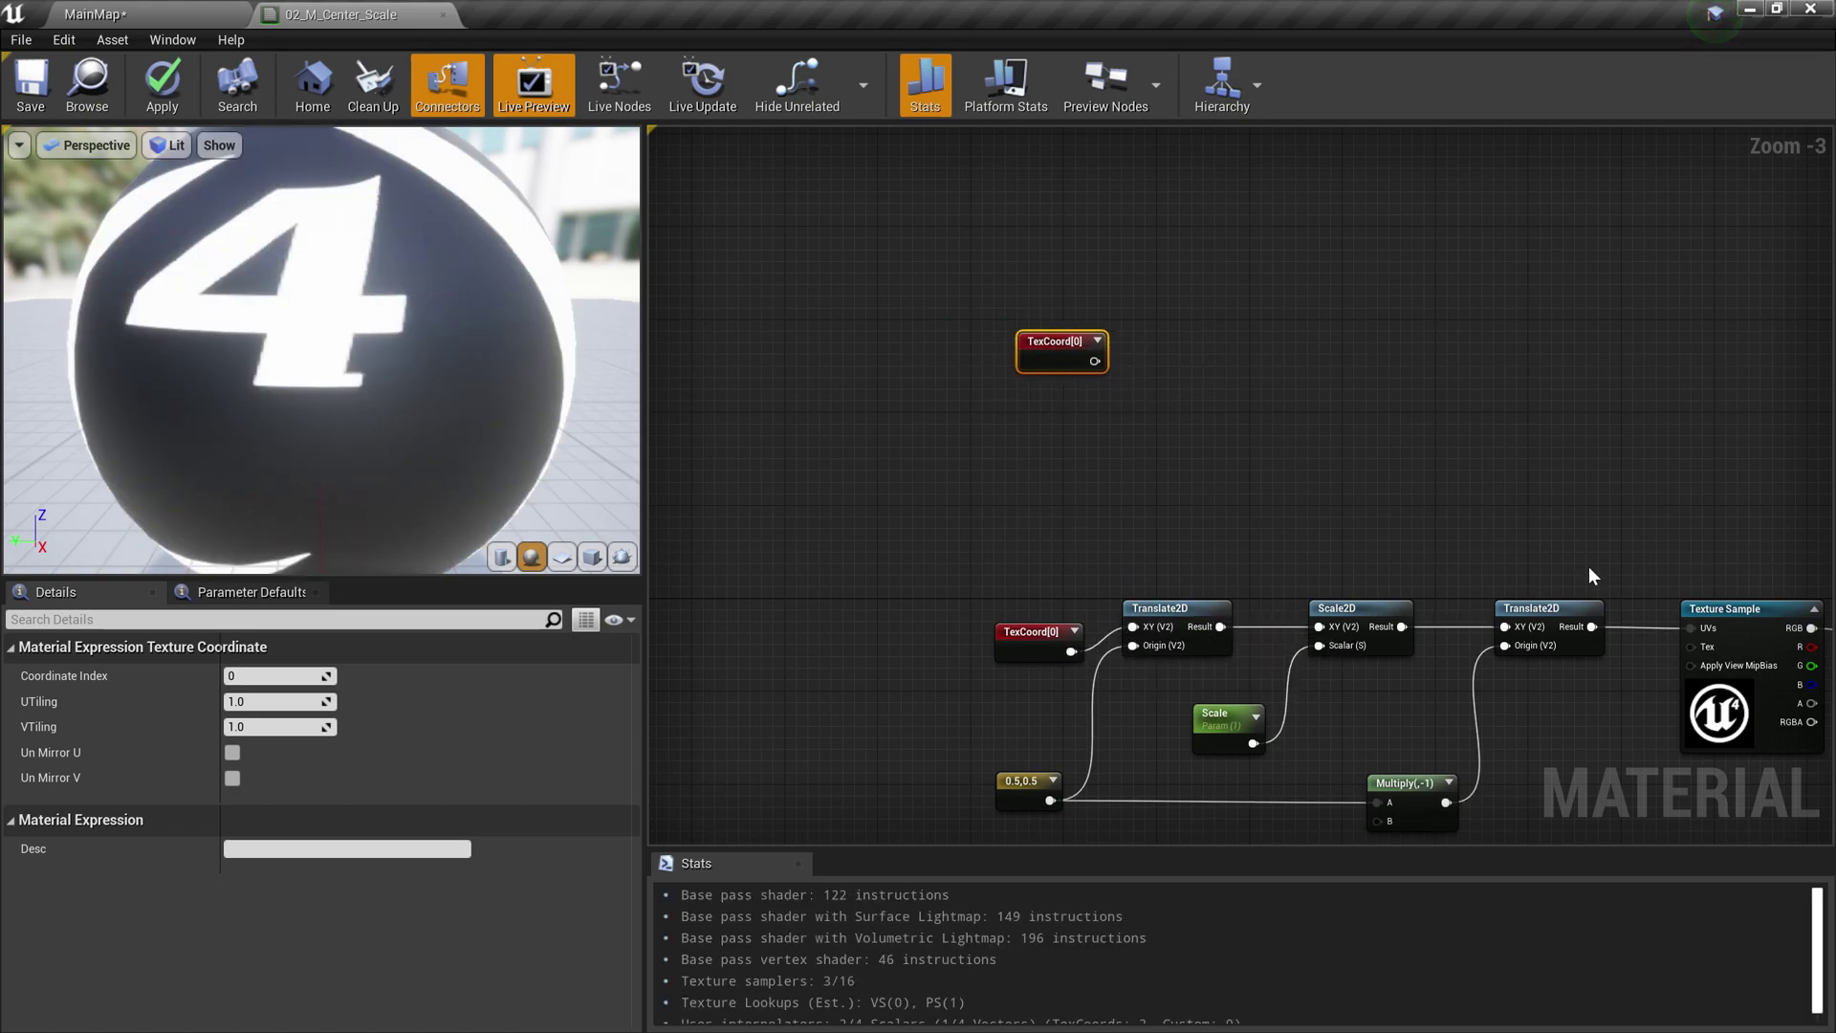
pyautogui.moveTo(1592, 575); pyautogui.dragTo(1372, 583, button='right')
pyautogui.click(1535, 648)
pyautogui.hotkey('ctrl', 'w')
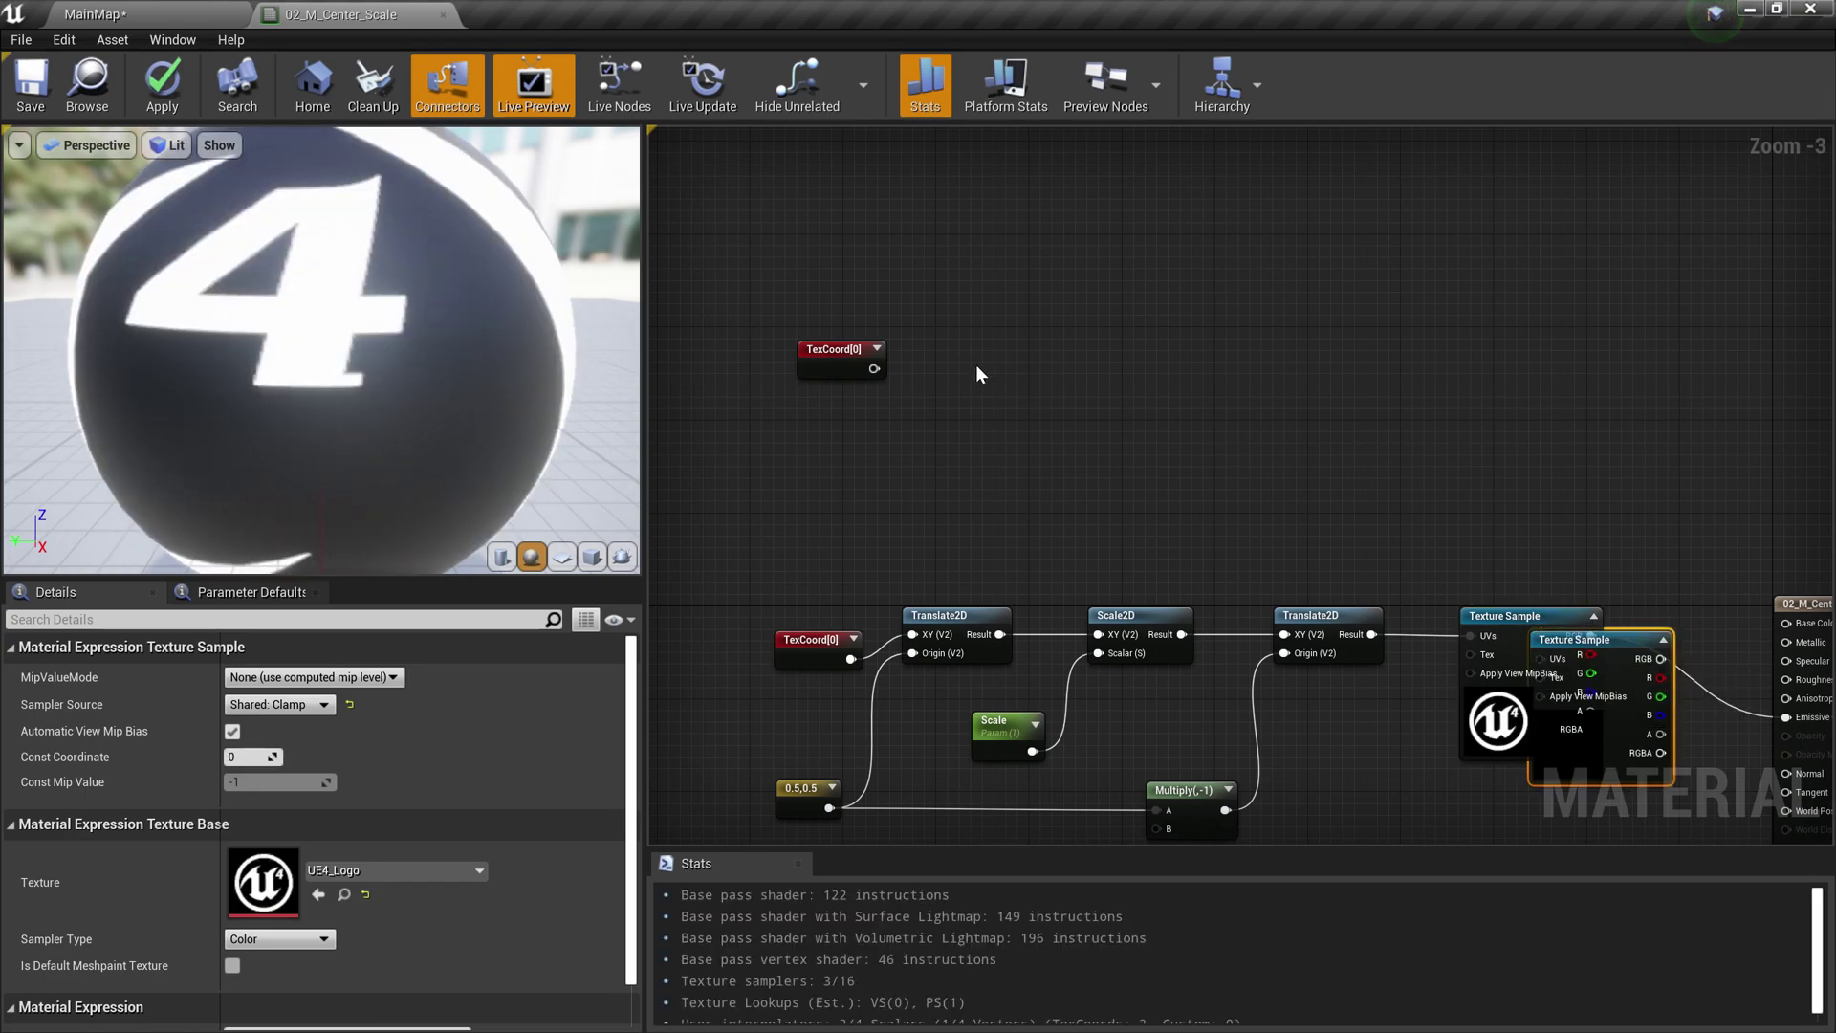
pyautogui.press('Delete')
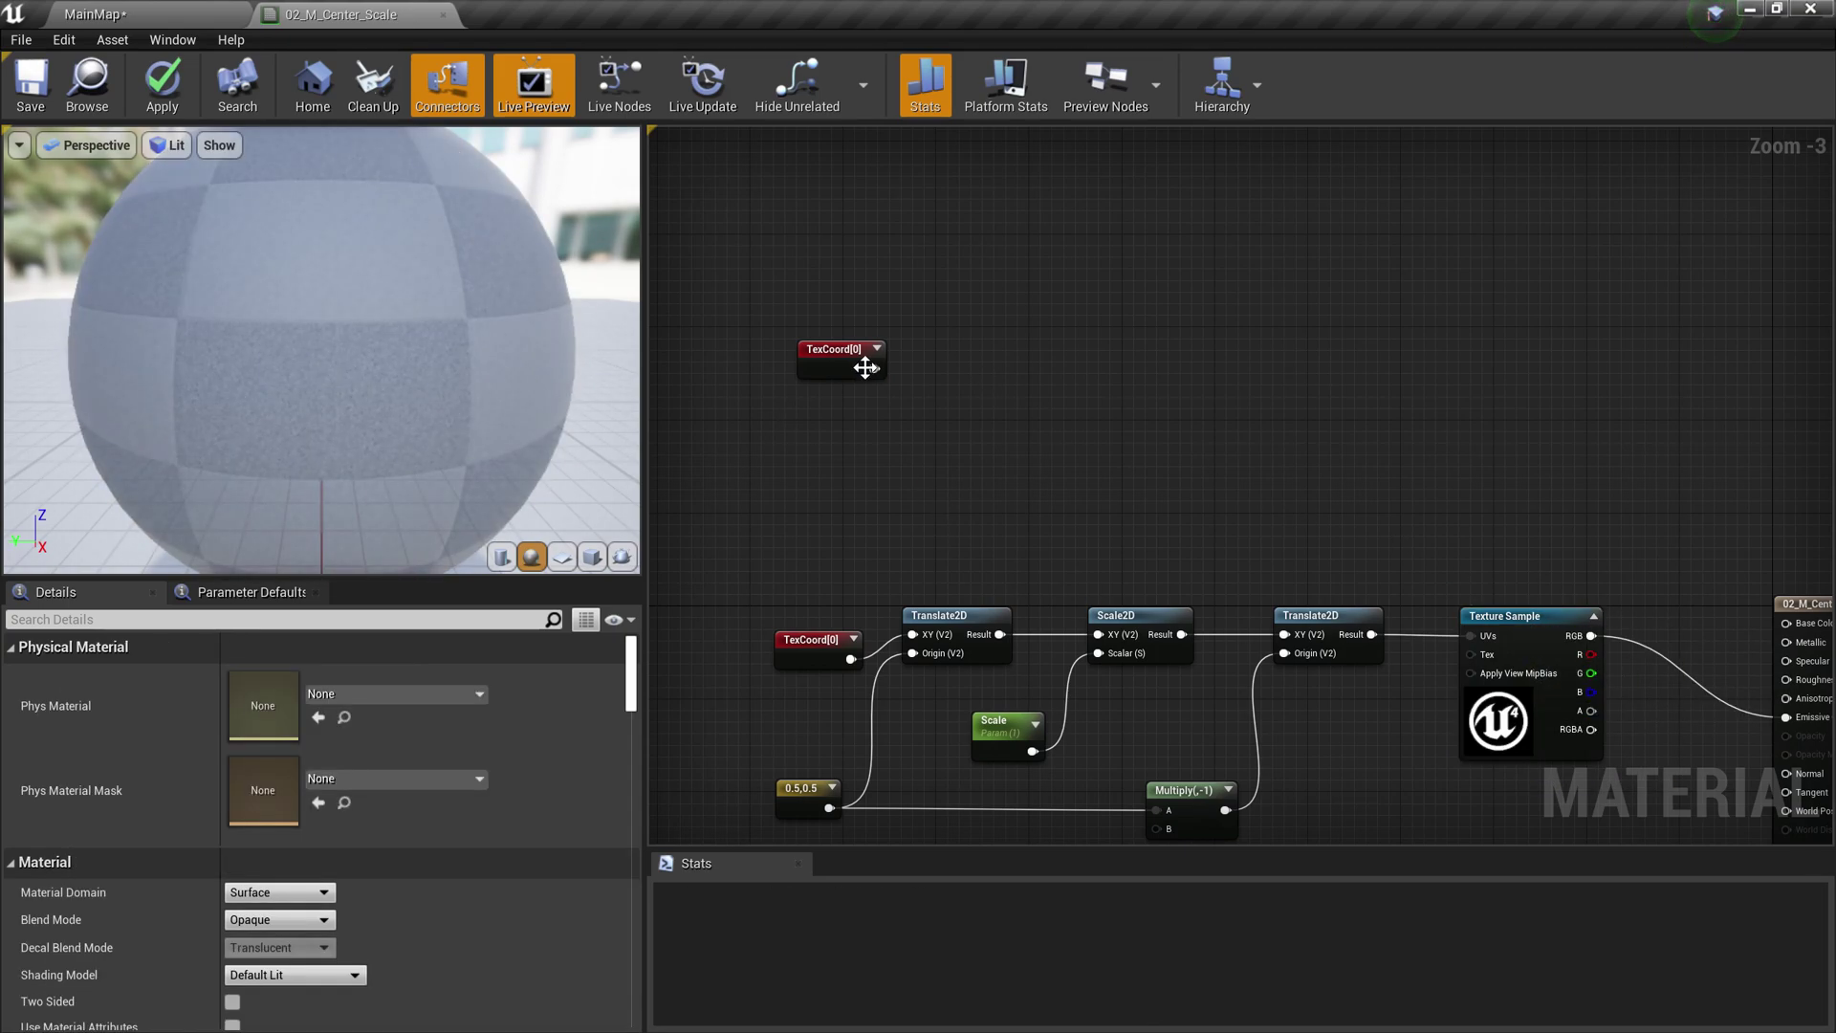
# Feed the separate TexCoord[0] above the graph directly into the Texture Sample's UVs and switch the material preview to a plane
pyautogui.moveTo(875, 369); pyautogui.dragTo(1473, 635)
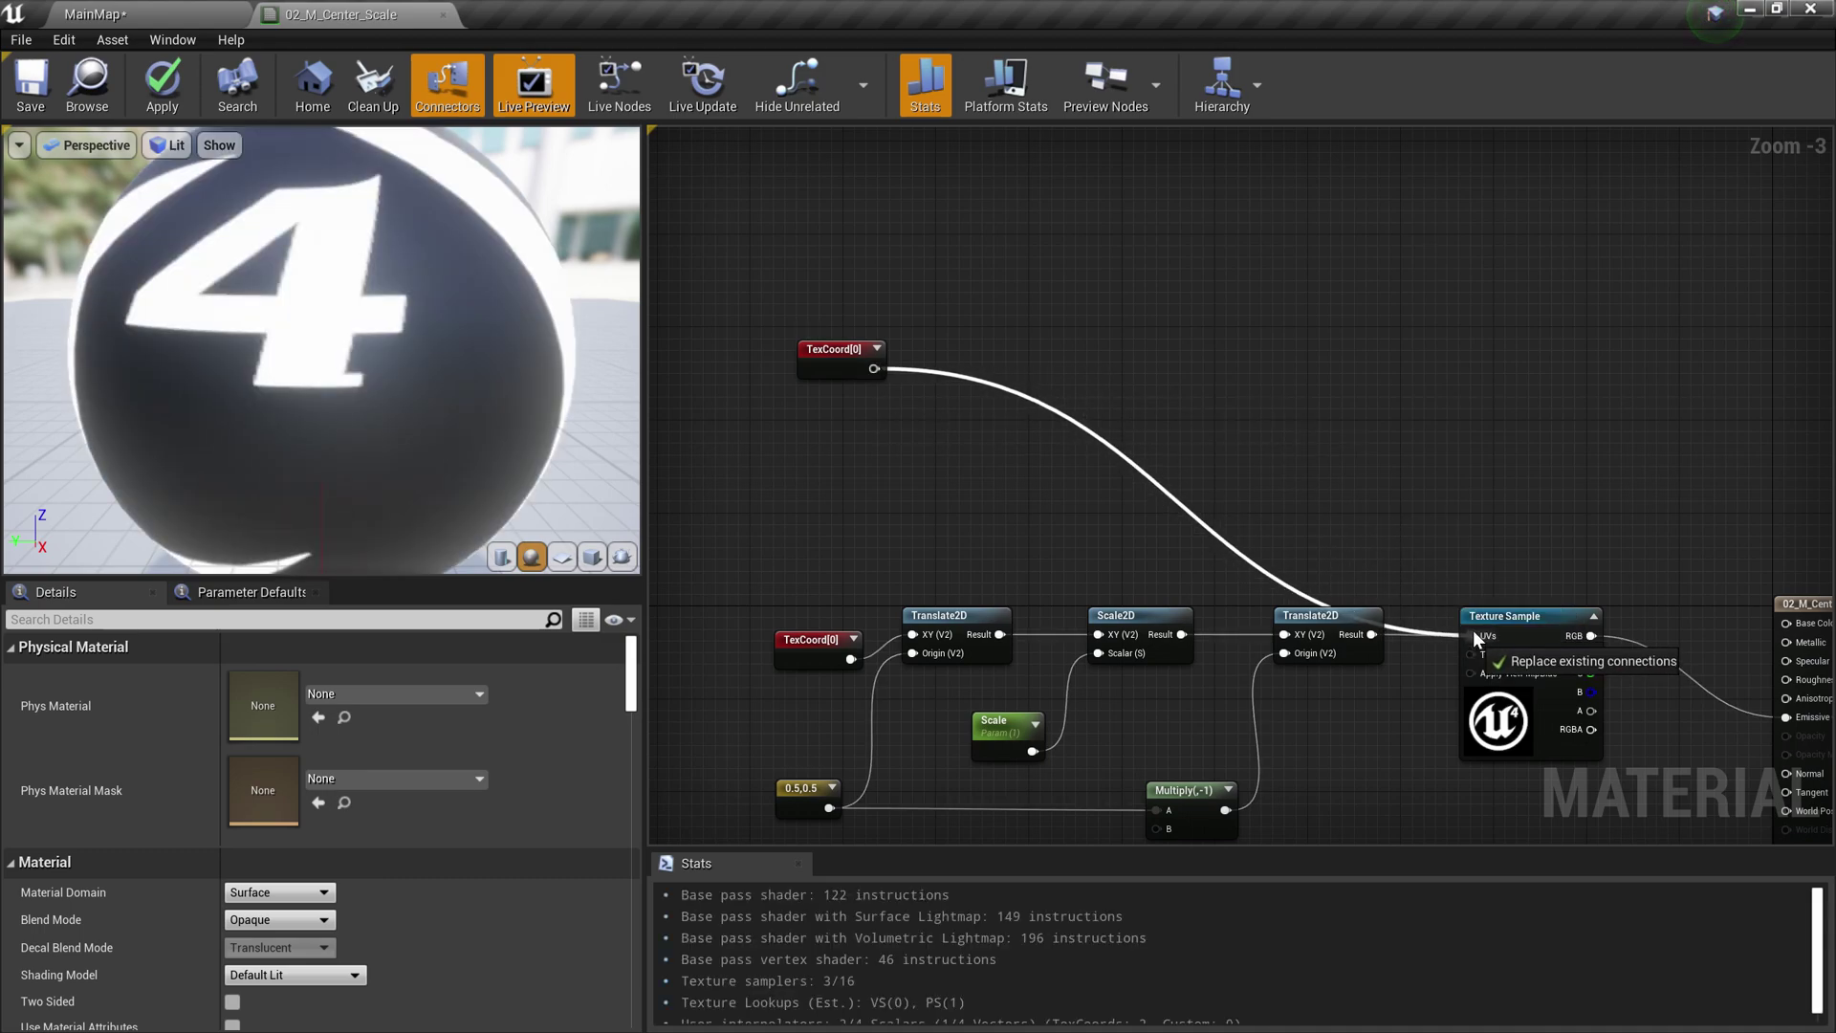
pyautogui.moveTo(821, 362); pyautogui.dragTo(1098, 385)
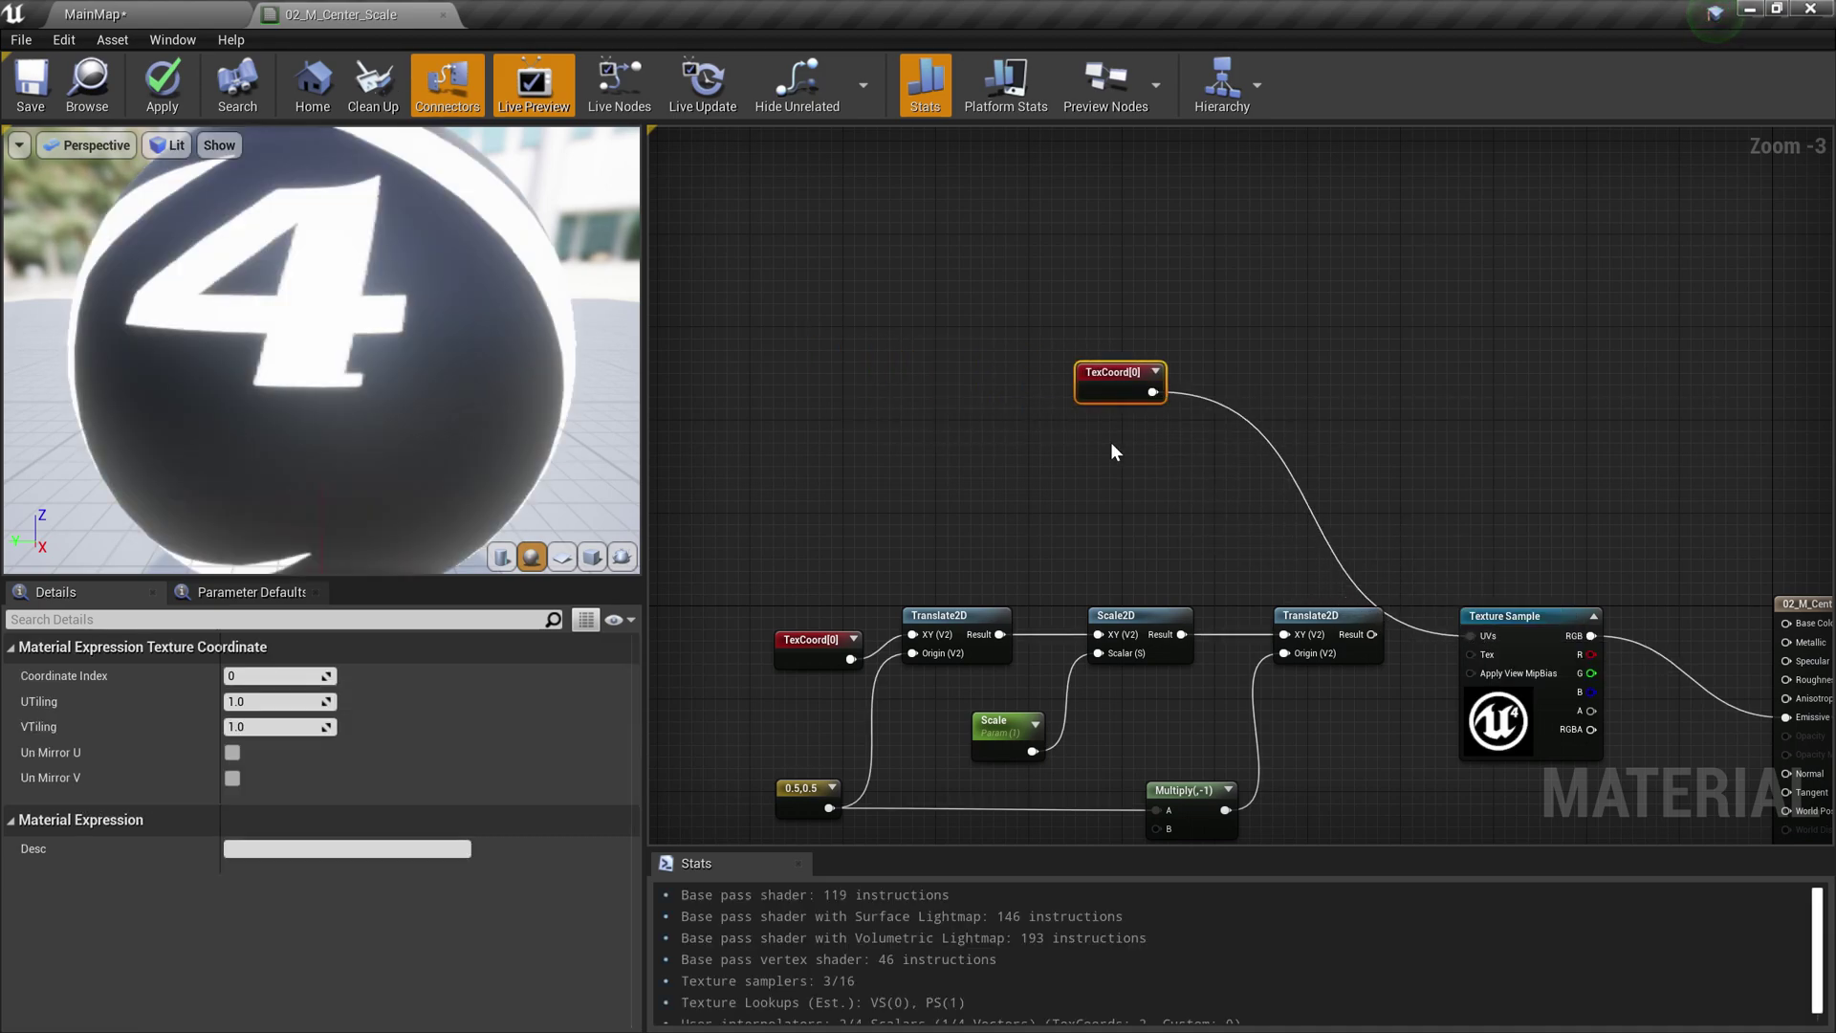
pyautogui.click(570, 559)
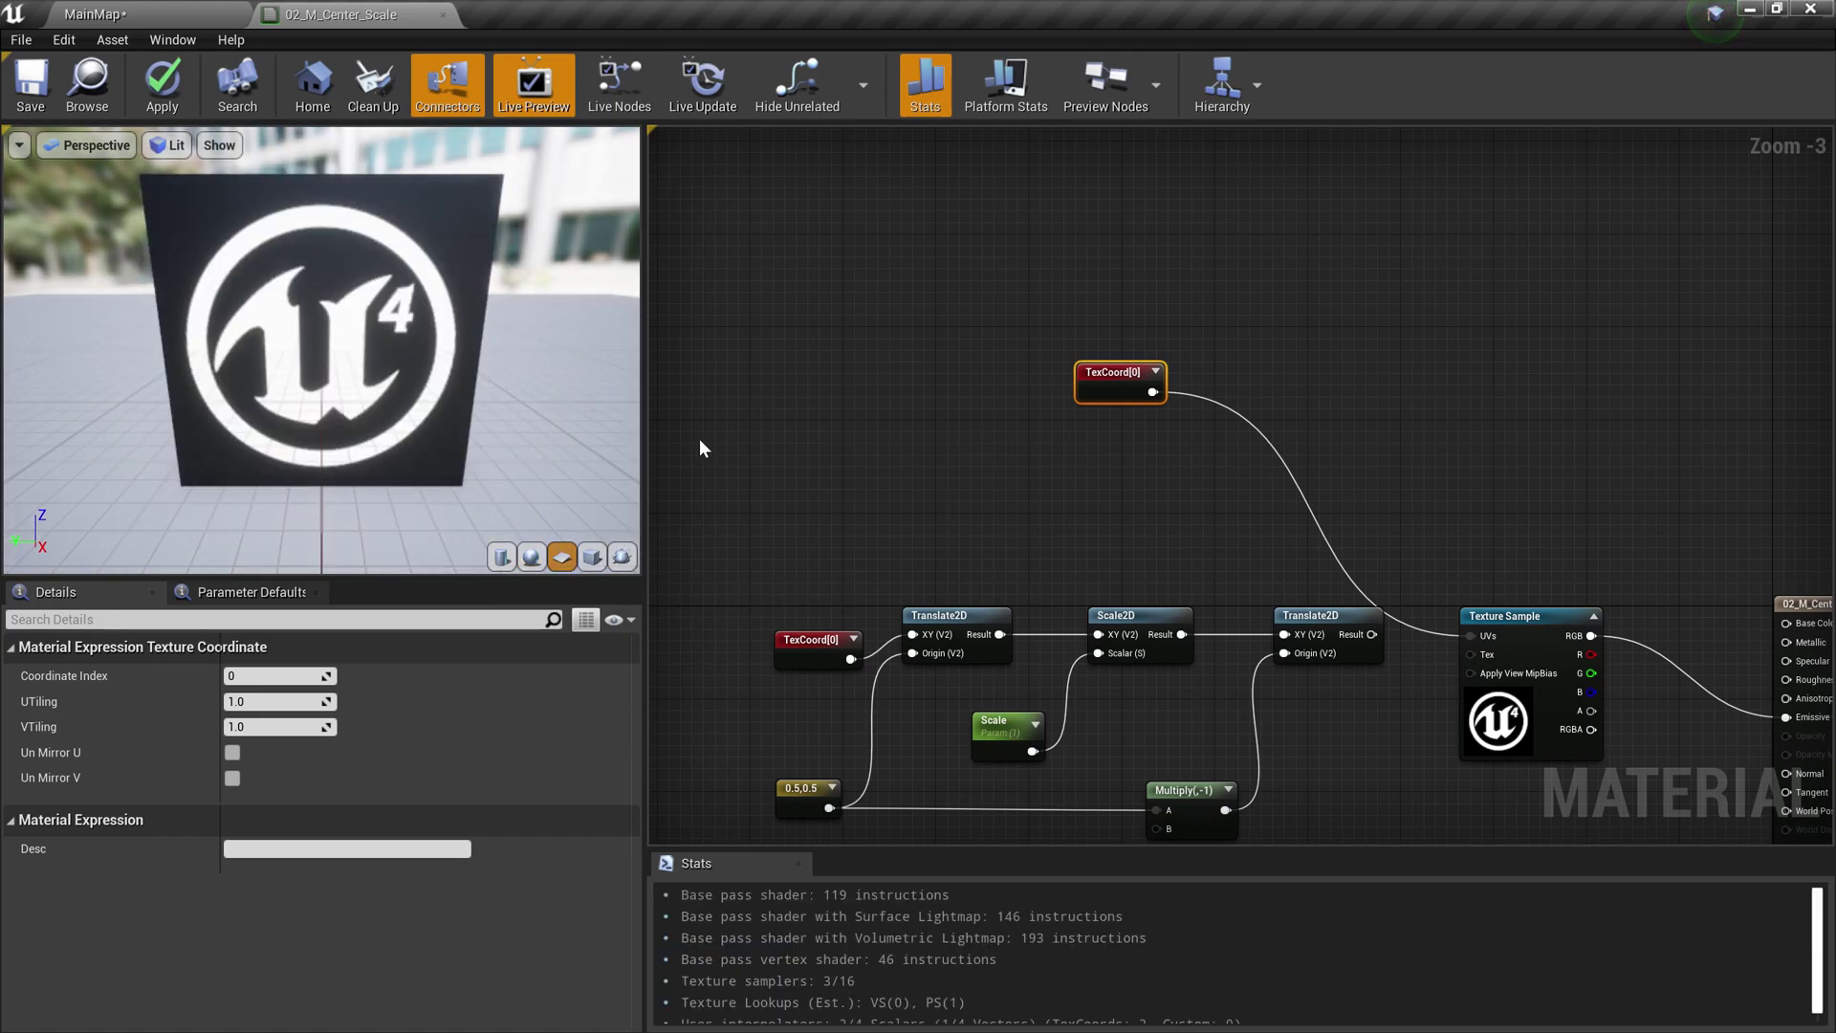
# Add a Multiply node fed by the upper TexCoord[0] on input A, and connect a new Constant node to input B
pyautogui.moveTo(1152, 393); pyautogui.dragTo(1289, 386)
pyautogui.write('multiply')
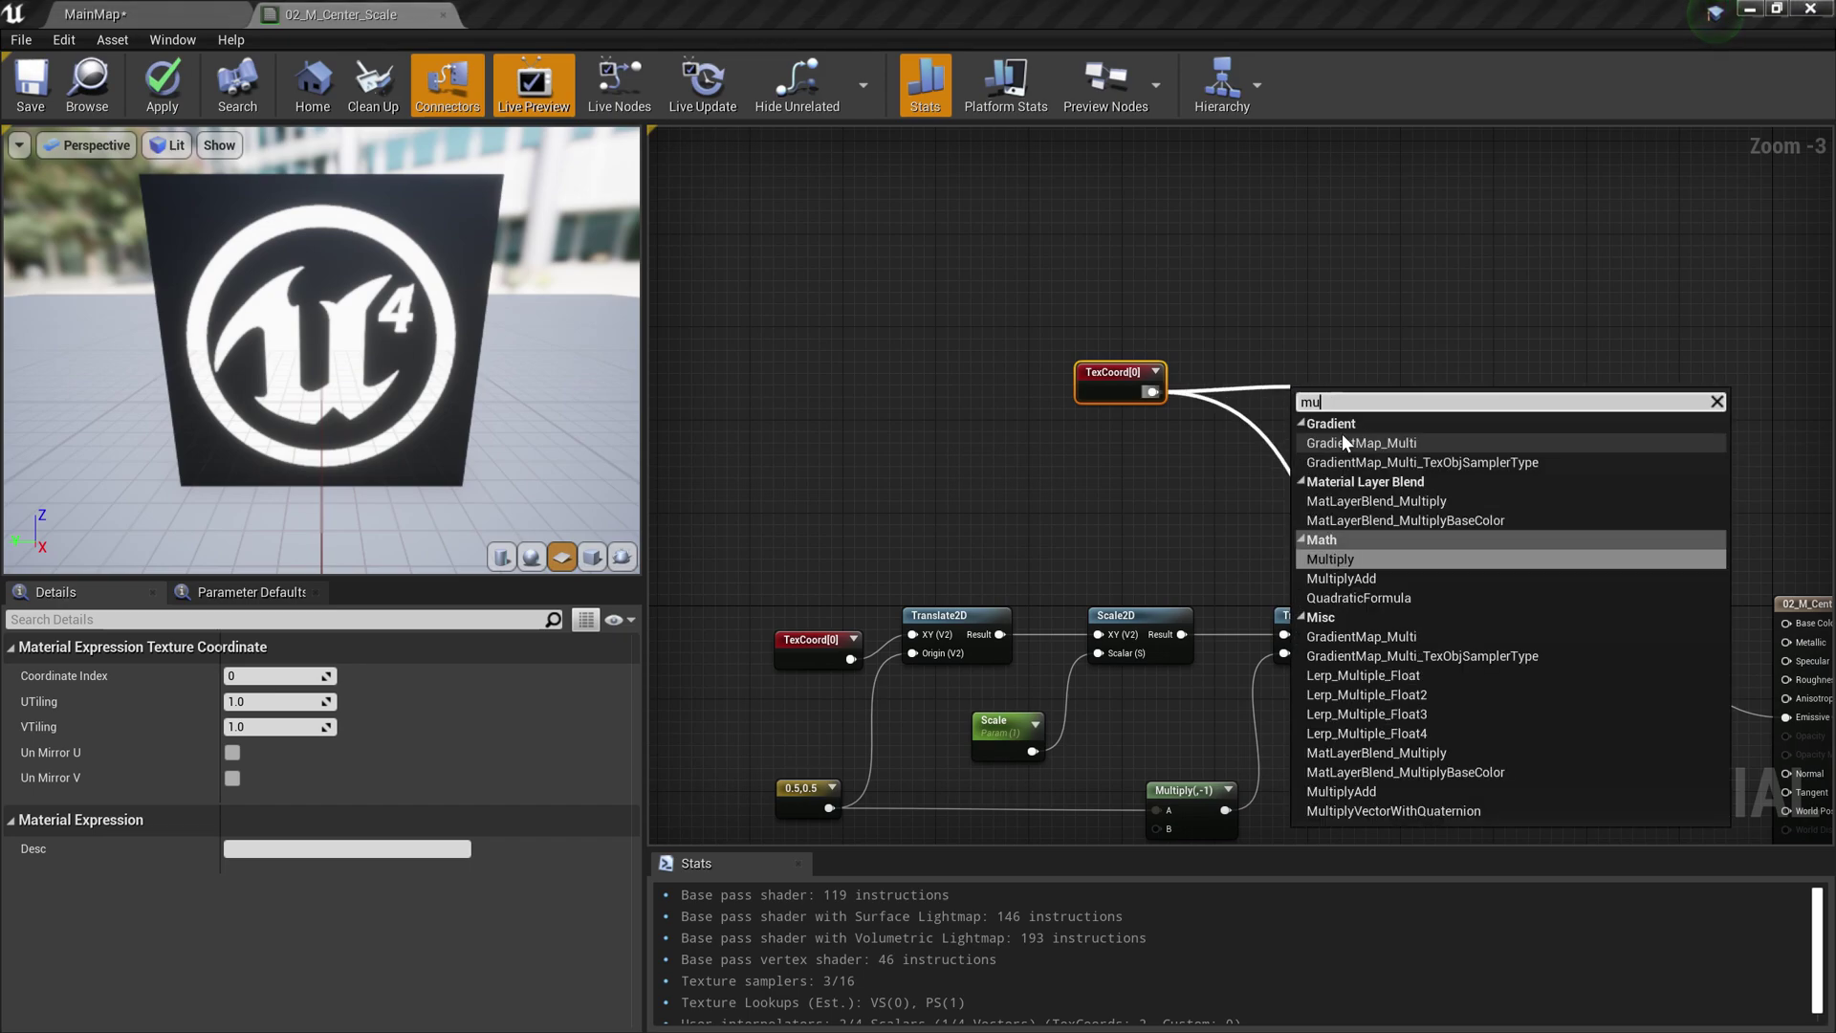
pyautogui.press('Return')
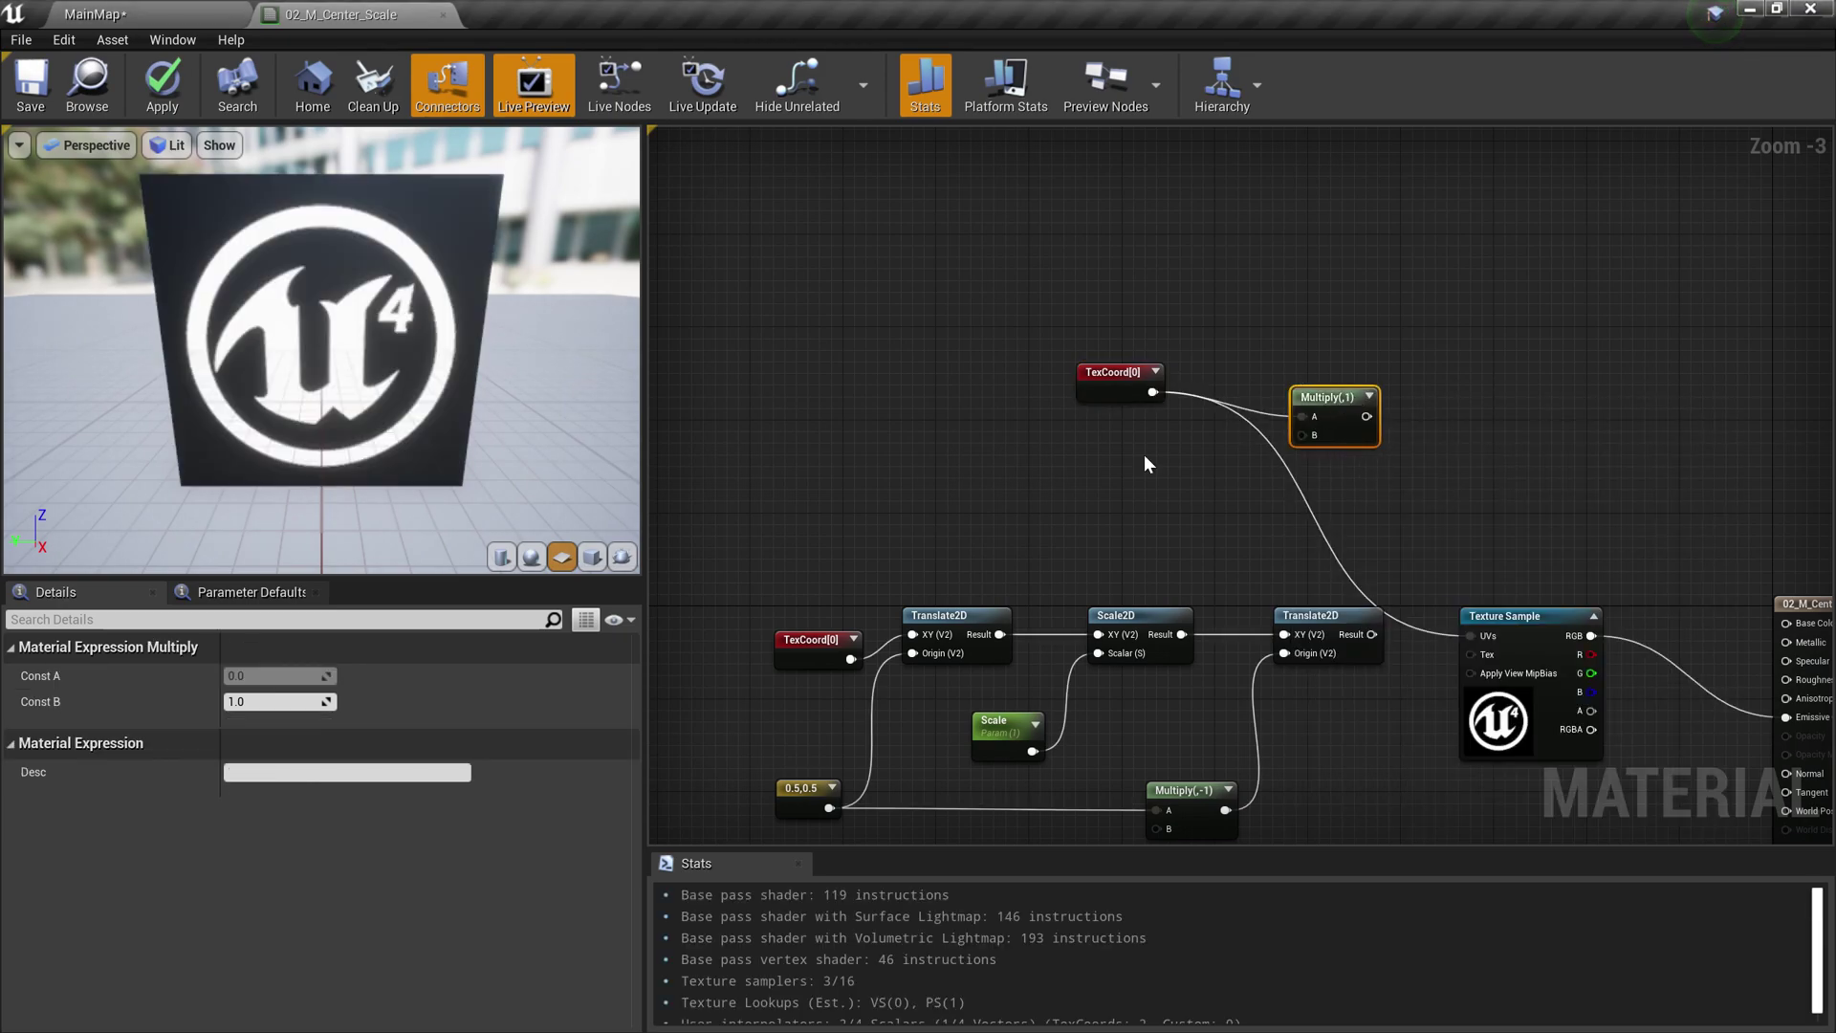
pyautogui.click(1153, 499)
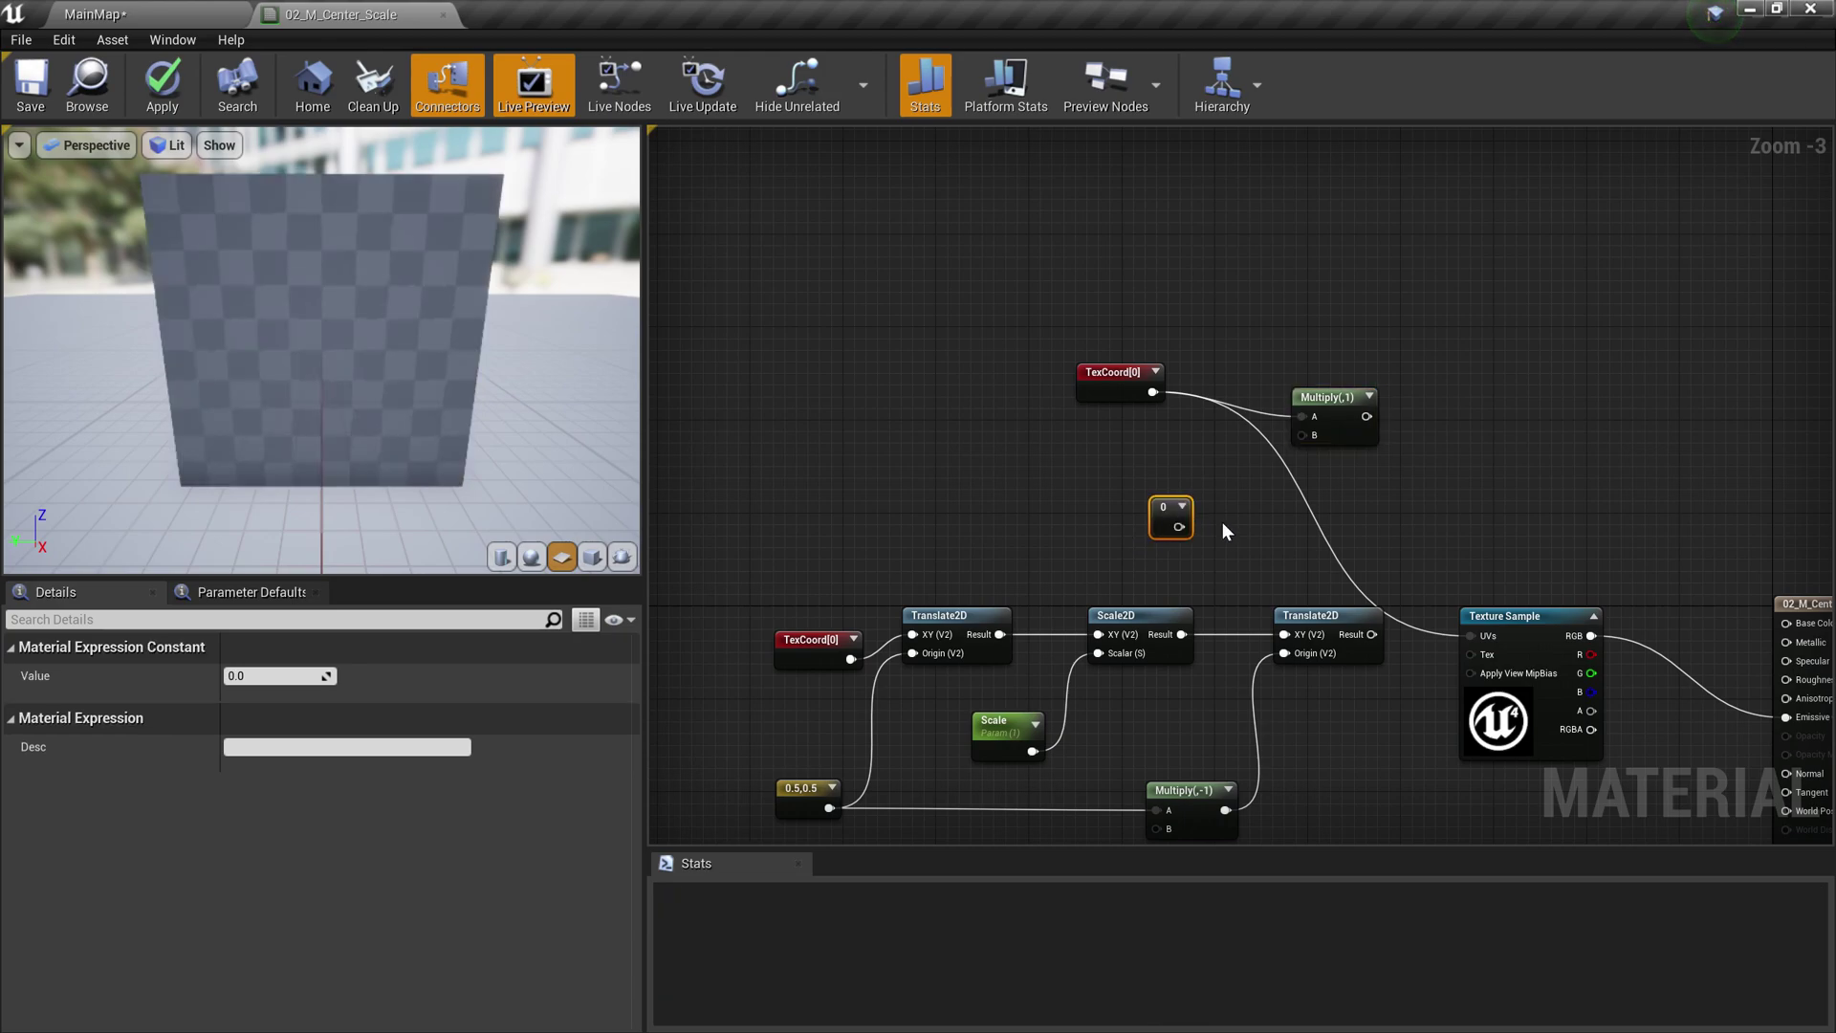
pyautogui.moveTo(1179, 527); pyautogui.dragTo(1301, 435)
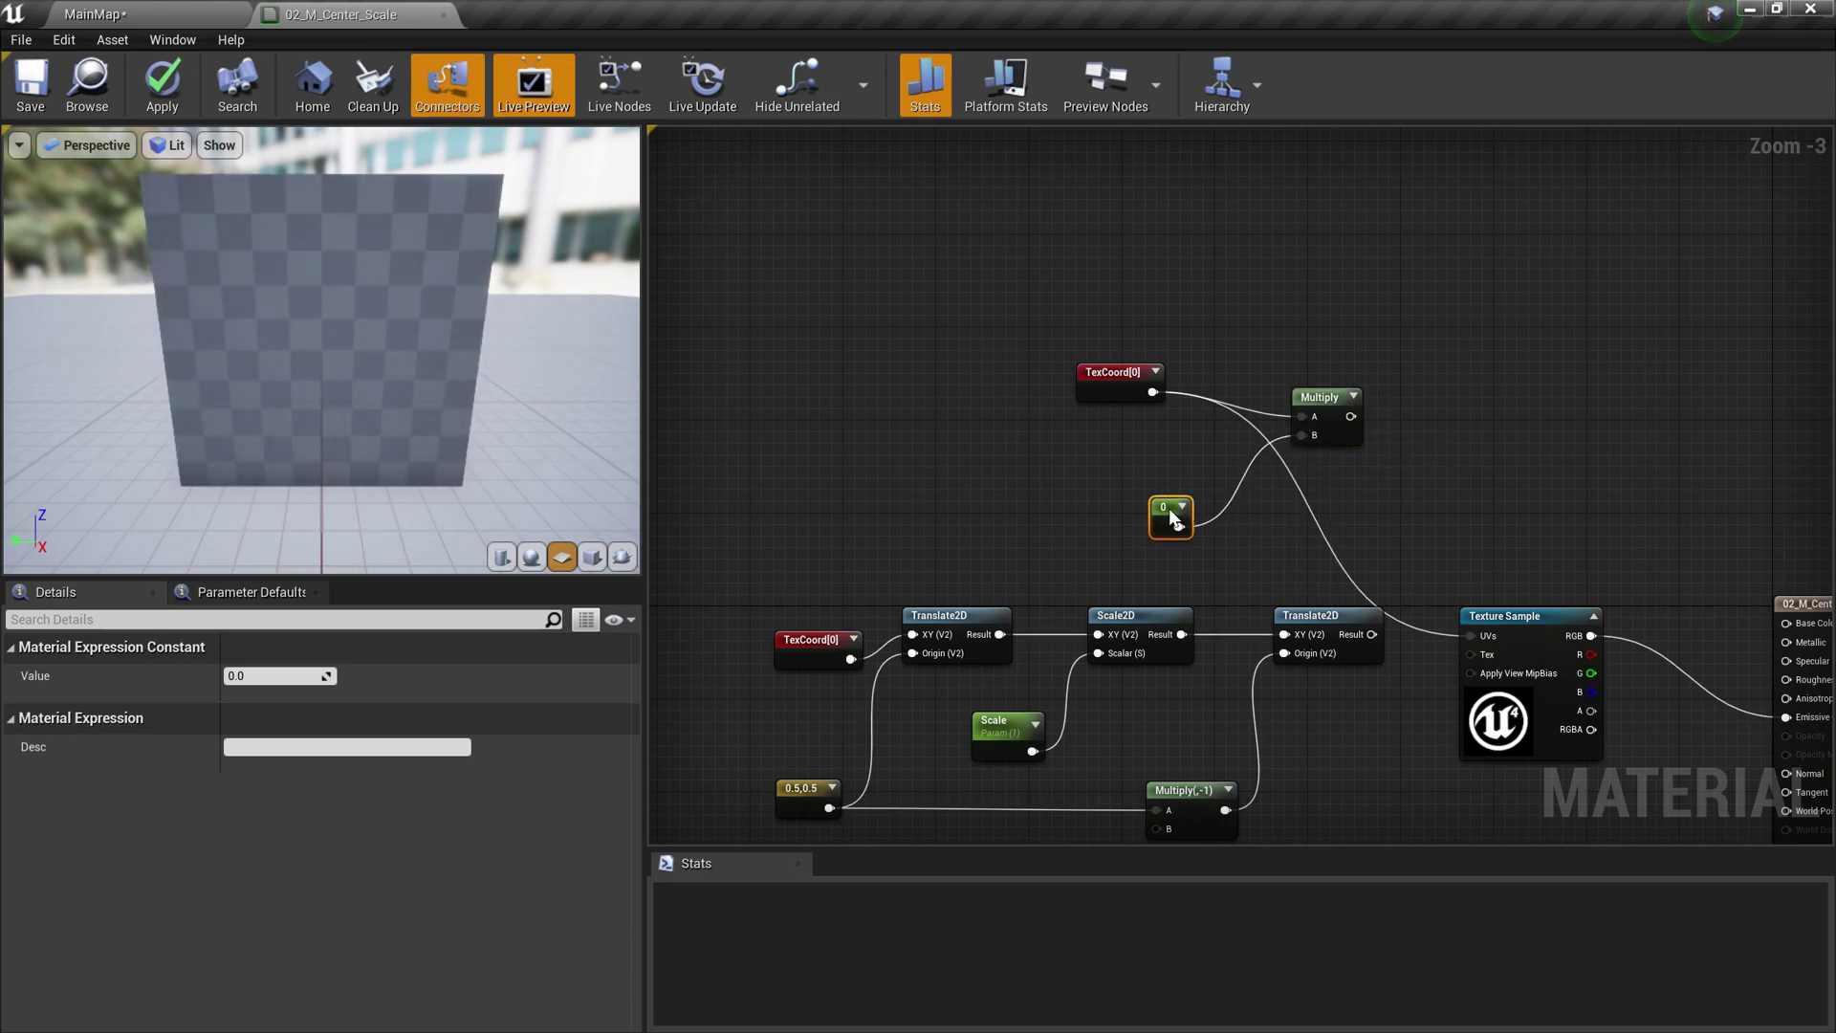
# Set the Constant feeding the upper Multiply node to 2 and connect the Multiply output to the Texture Sample's UVs
pyautogui.moveTo(1168, 508); pyautogui.dragTo(1200, 455)
pyautogui.click(284, 685)
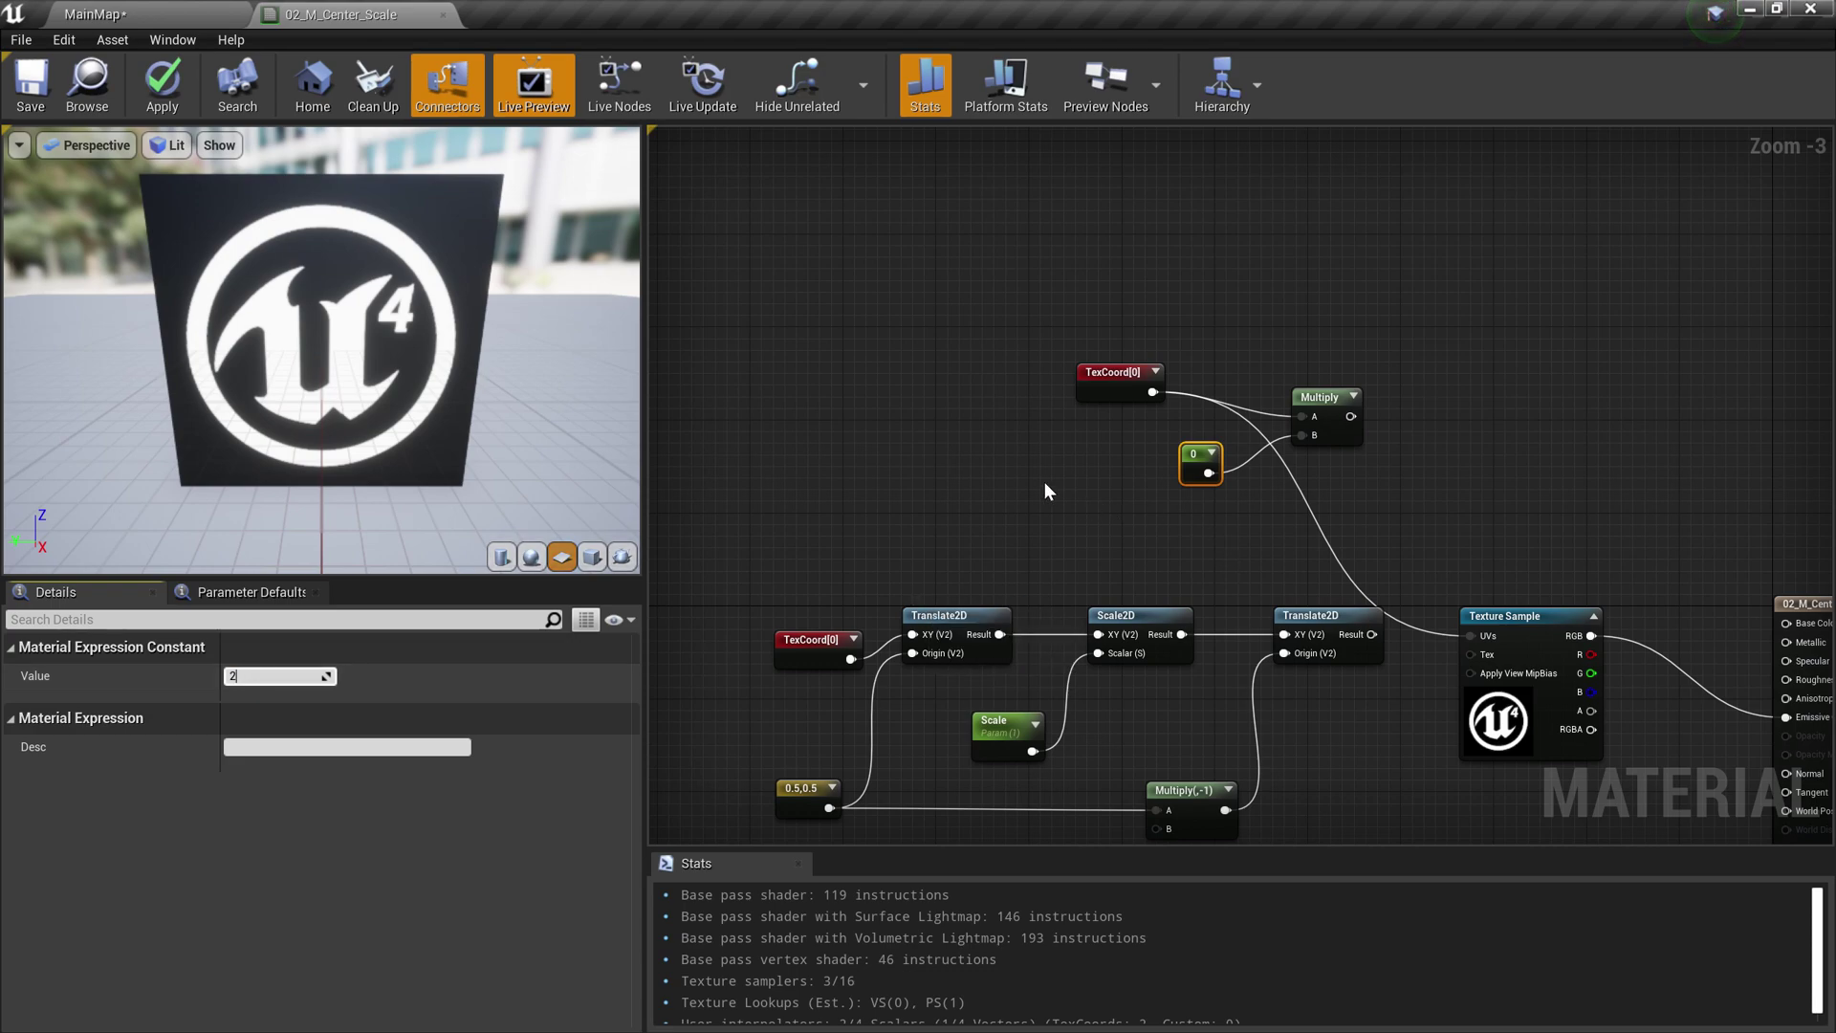
pyautogui.click(1043, 480)
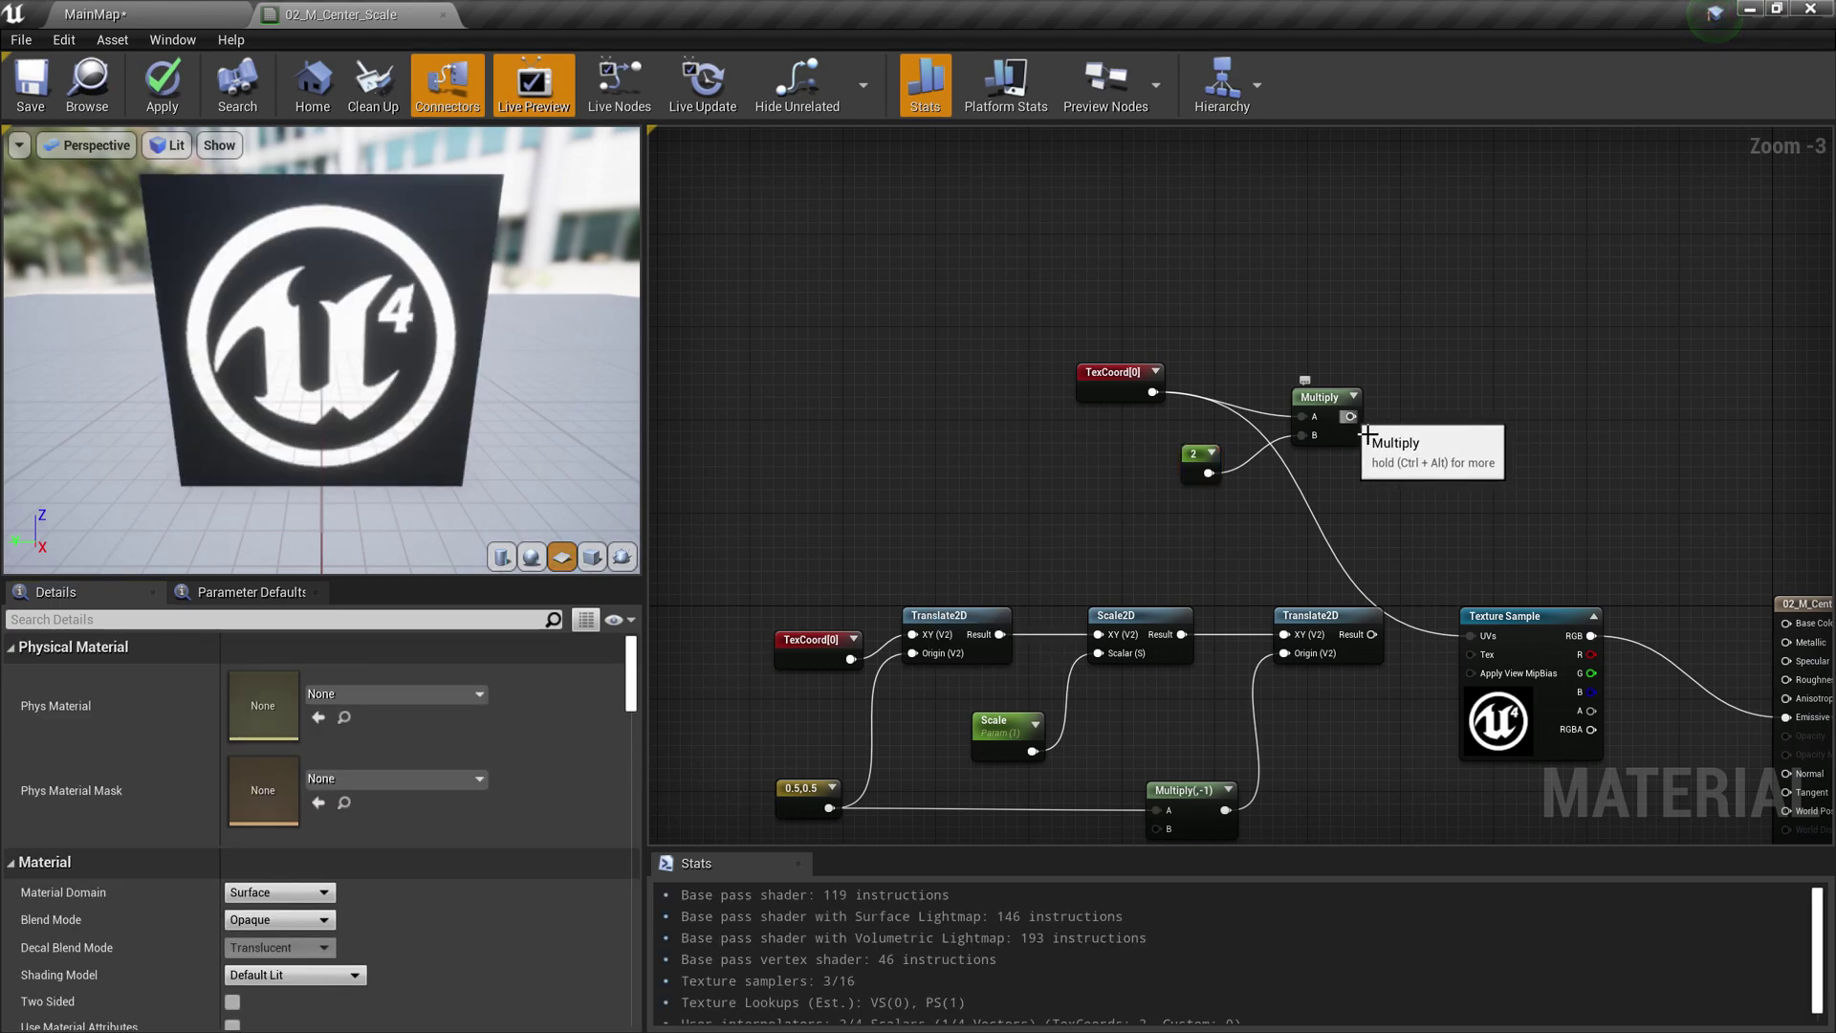
pyautogui.moveTo(1351, 417); pyautogui.dragTo(1460, 629)
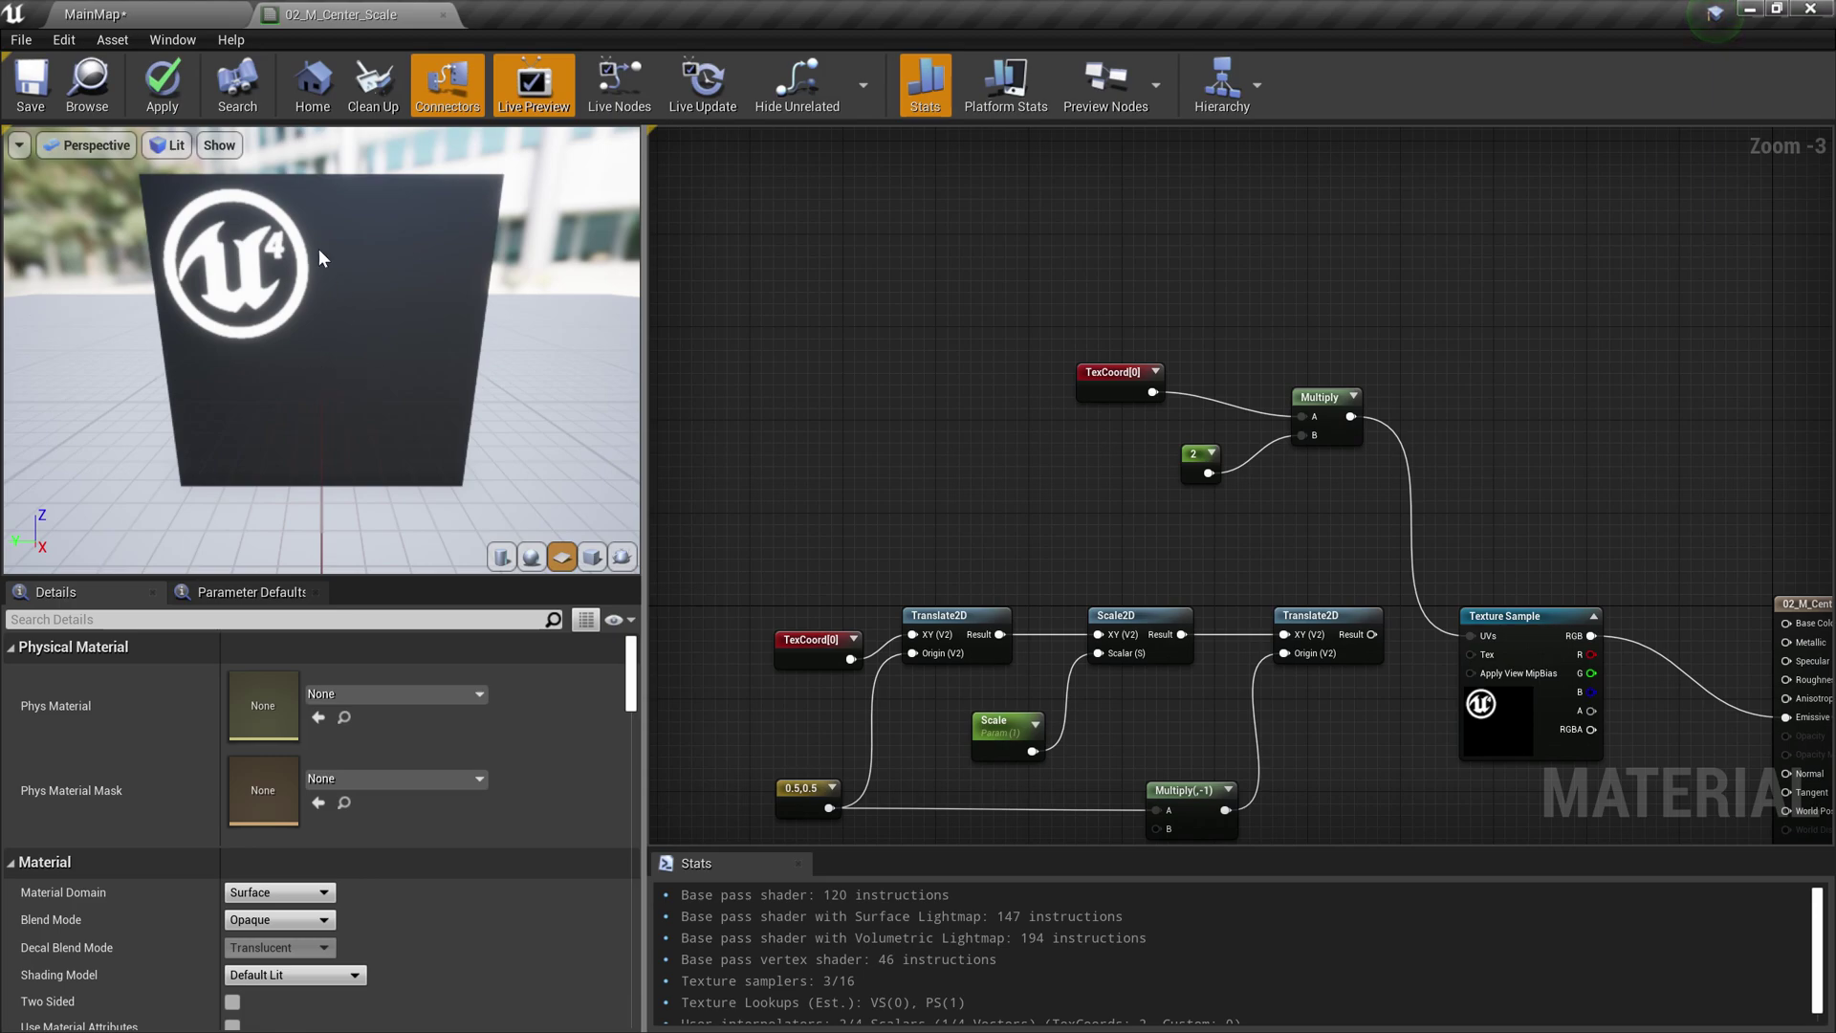
# Change the Constant on the upper Multiply node's B input to 4
pyautogui.click(1193, 450)
pyautogui.click(328, 678)
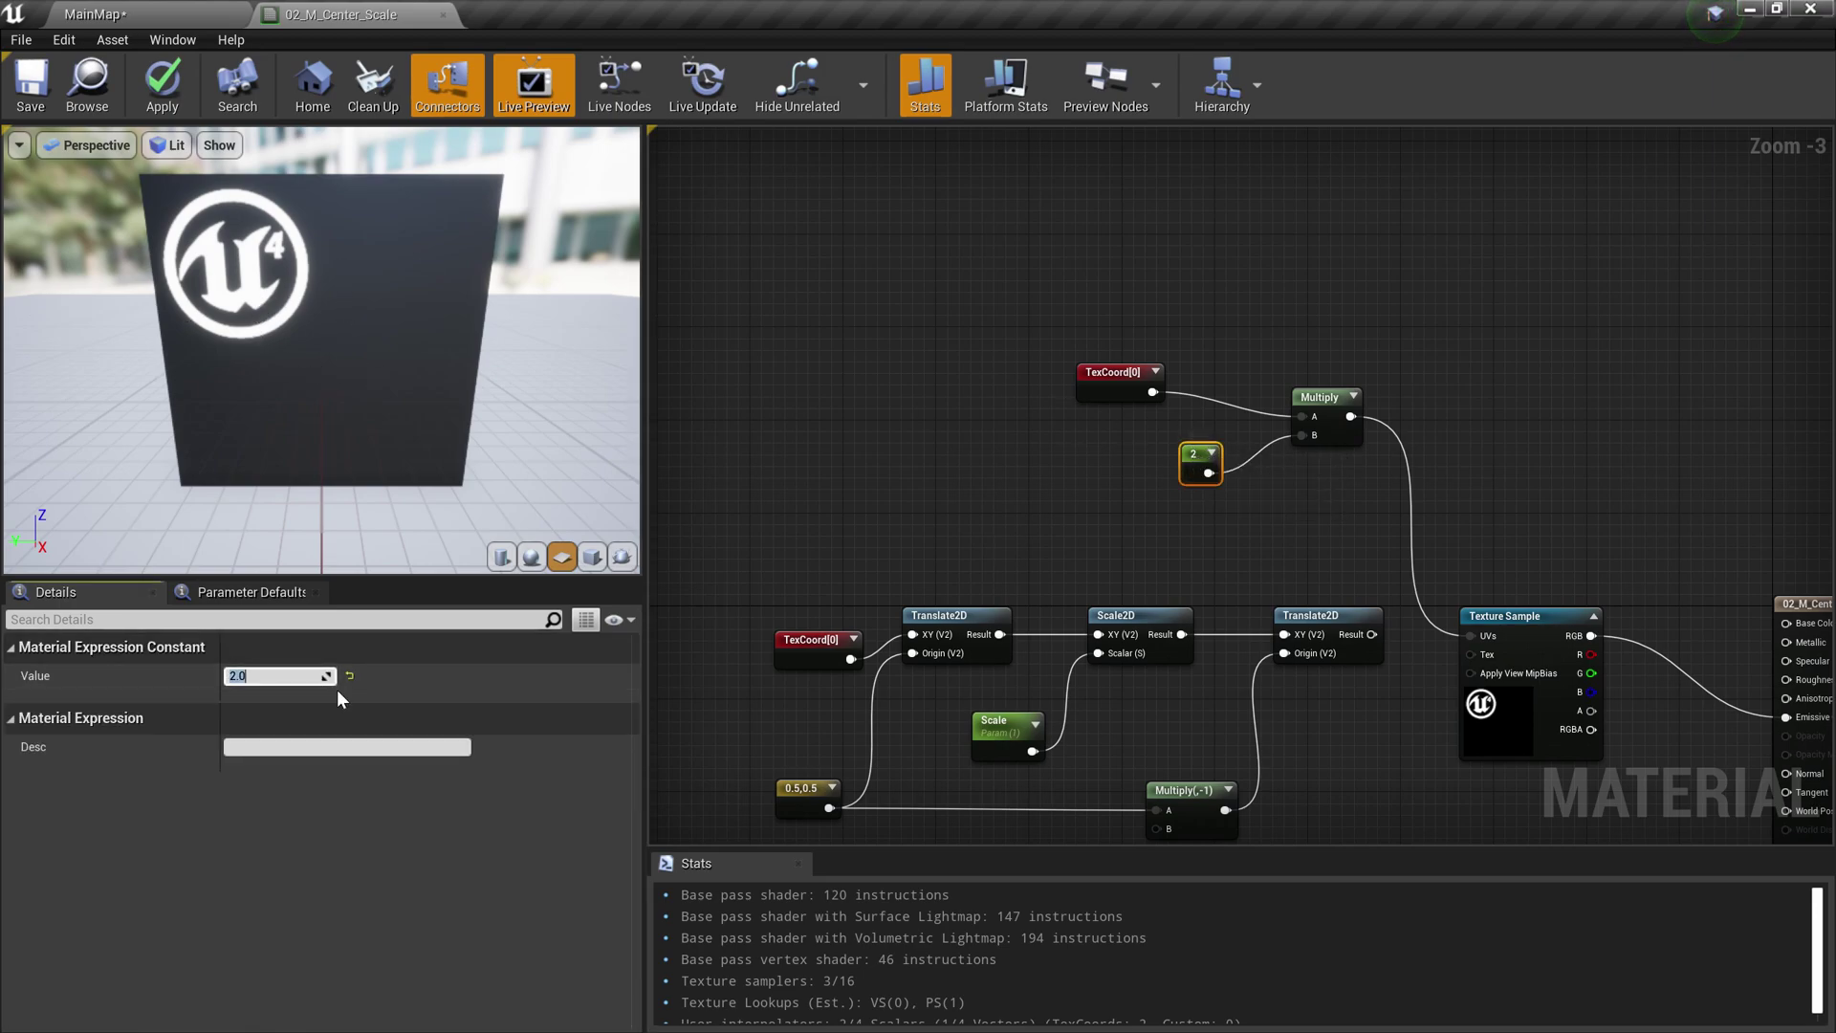
pyautogui.click(949, 432)
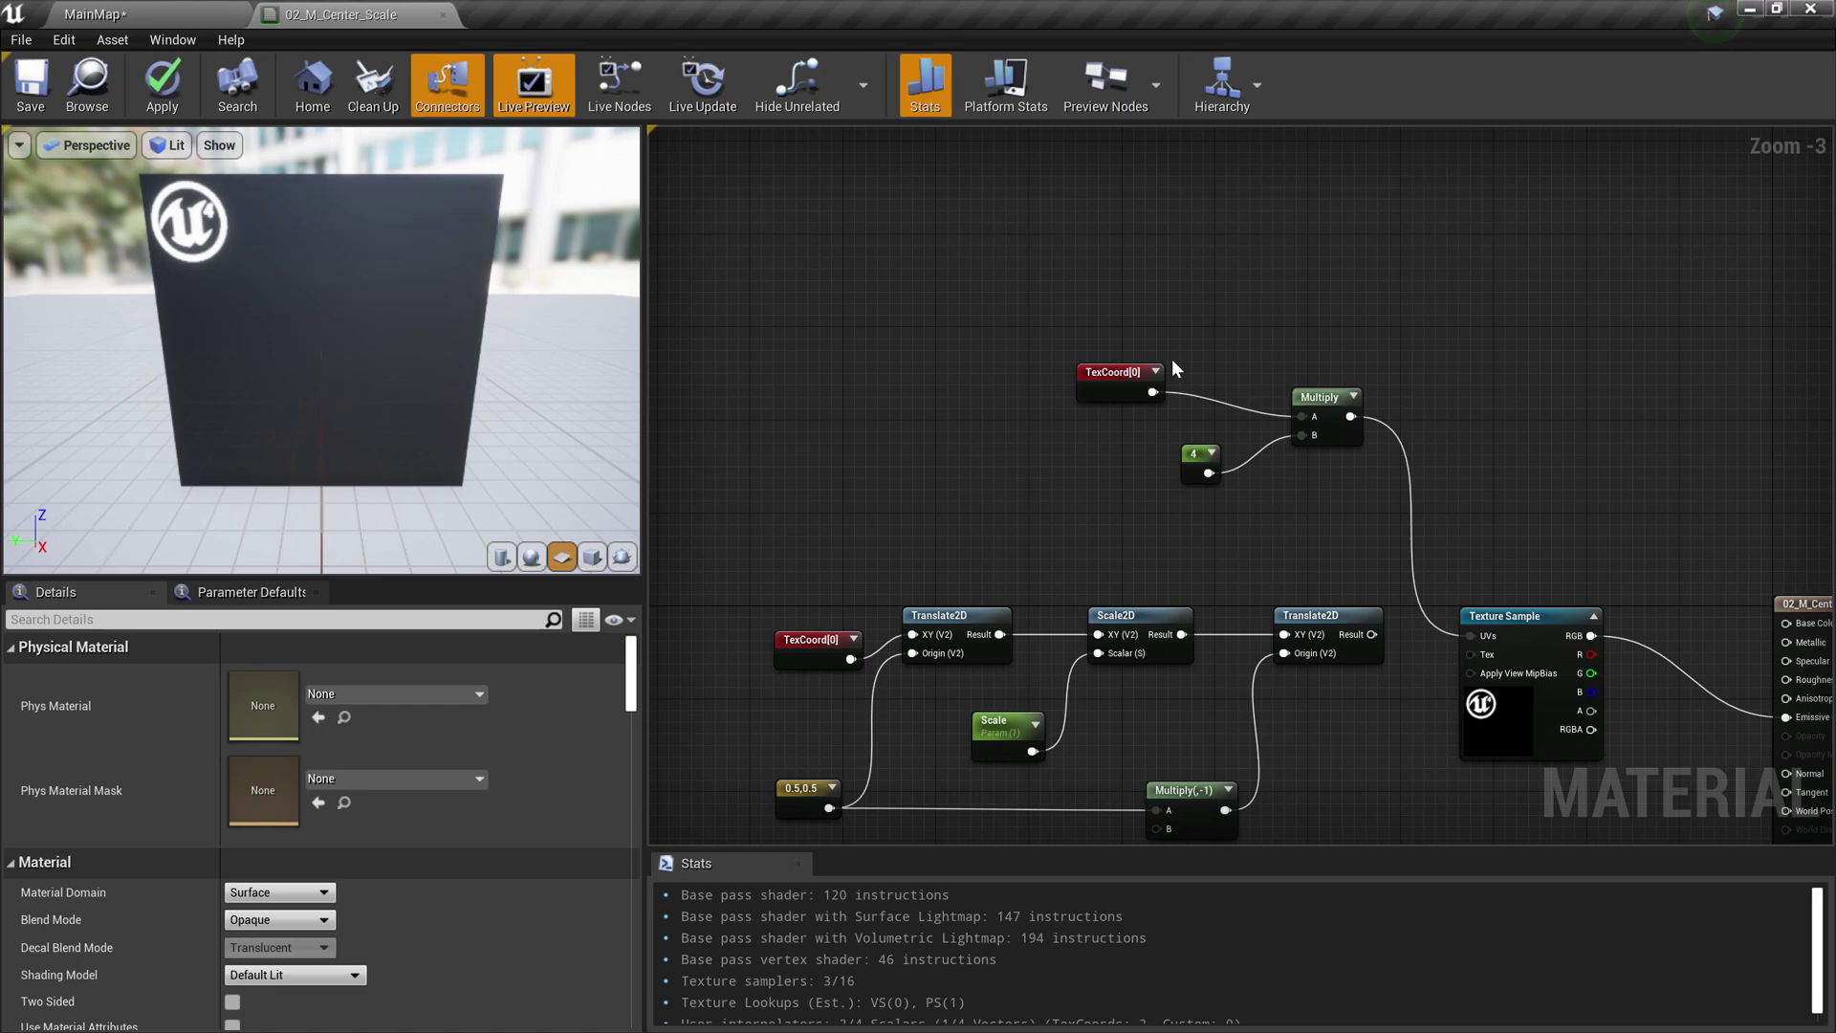
# Delete the upper TexCoord[0], Constant and Multiply nodes, and connect the second Translate2D's Result to the Texture Sample's UVs
pyautogui.moveTo(1038, 331); pyautogui.dragTo(1477, 543)
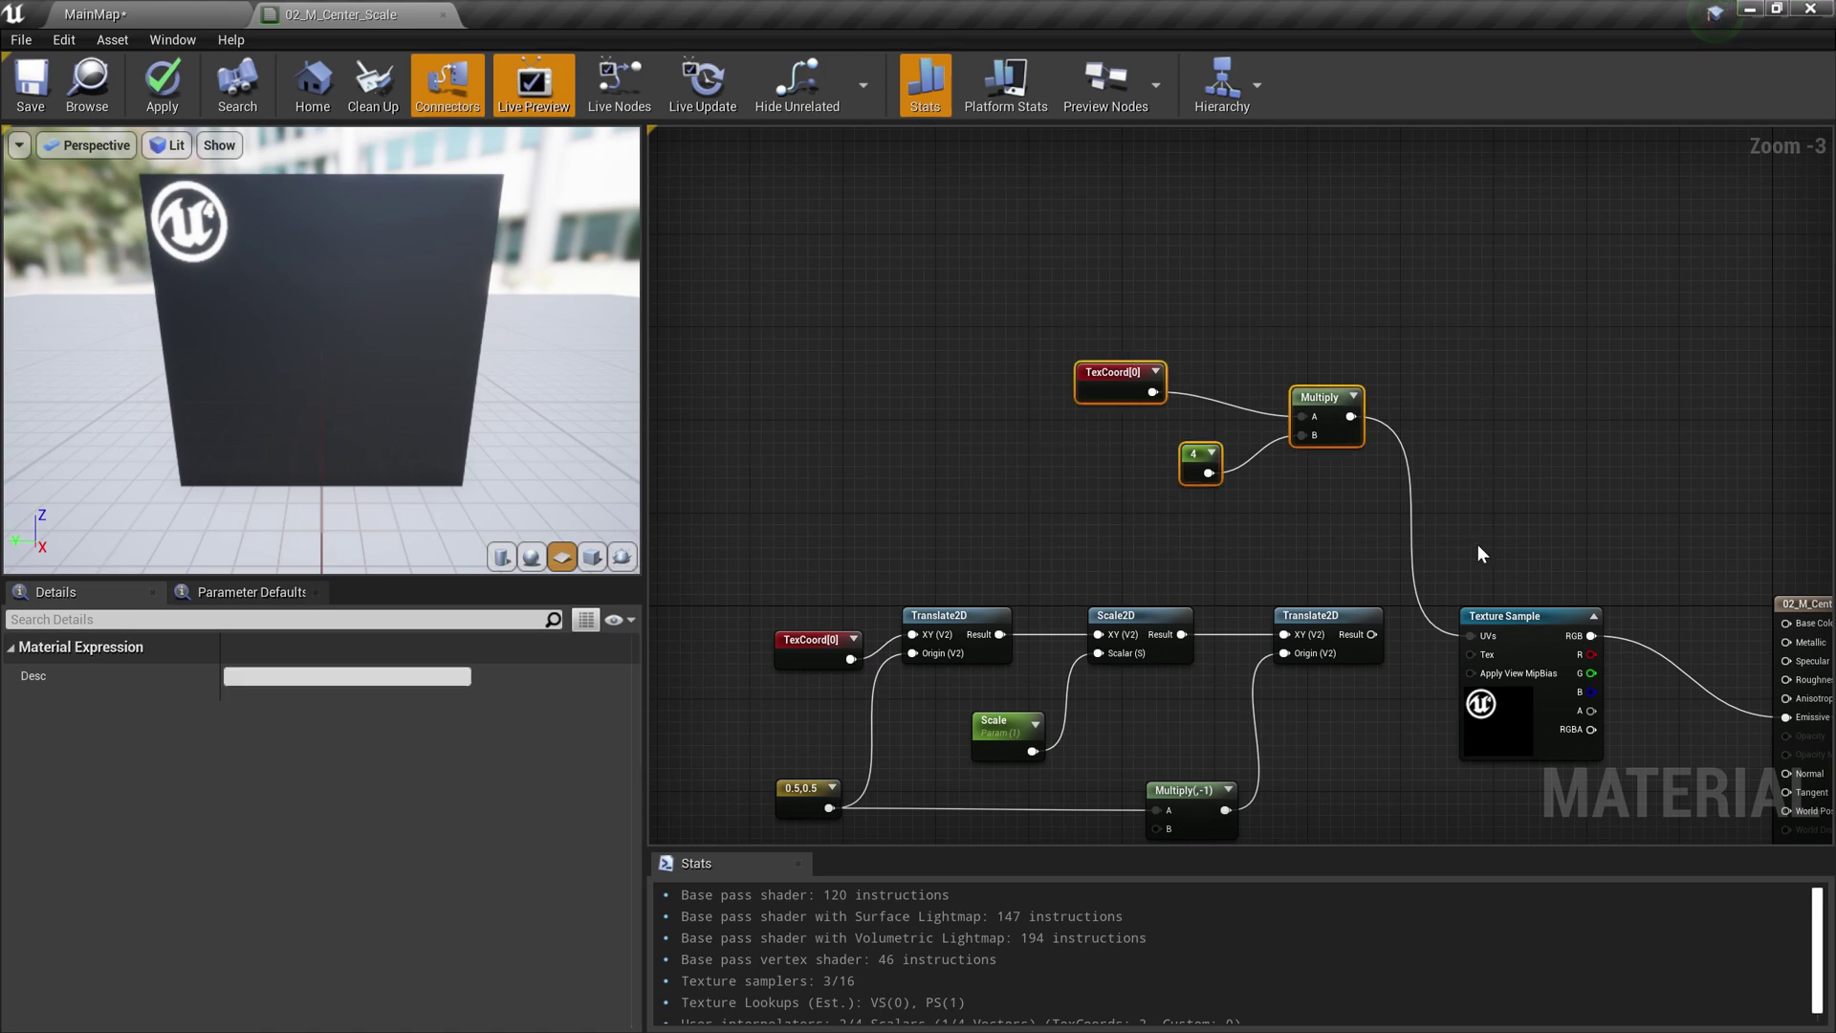
pyautogui.press('Delete')
pyautogui.moveTo(1372, 634); pyautogui.dragTo(1475, 639)
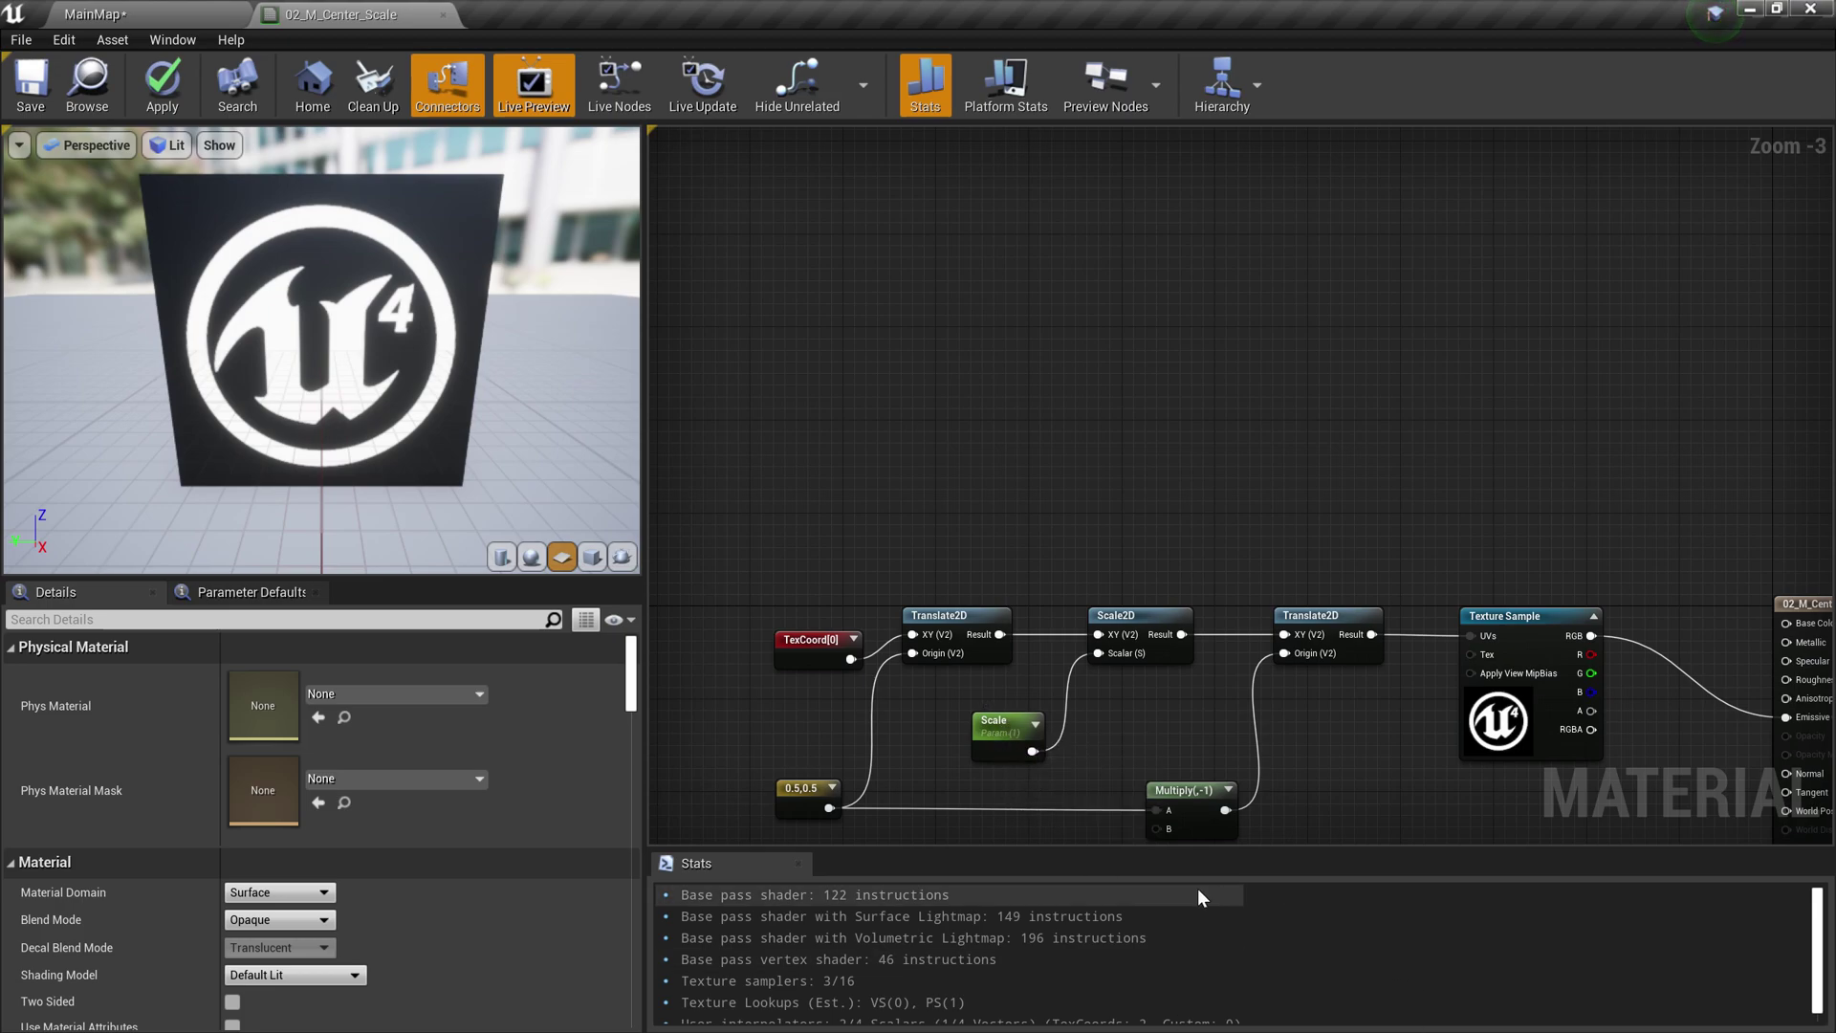
# Set the Scale parameter's default value to 0.5
pyautogui.click(1016, 755)
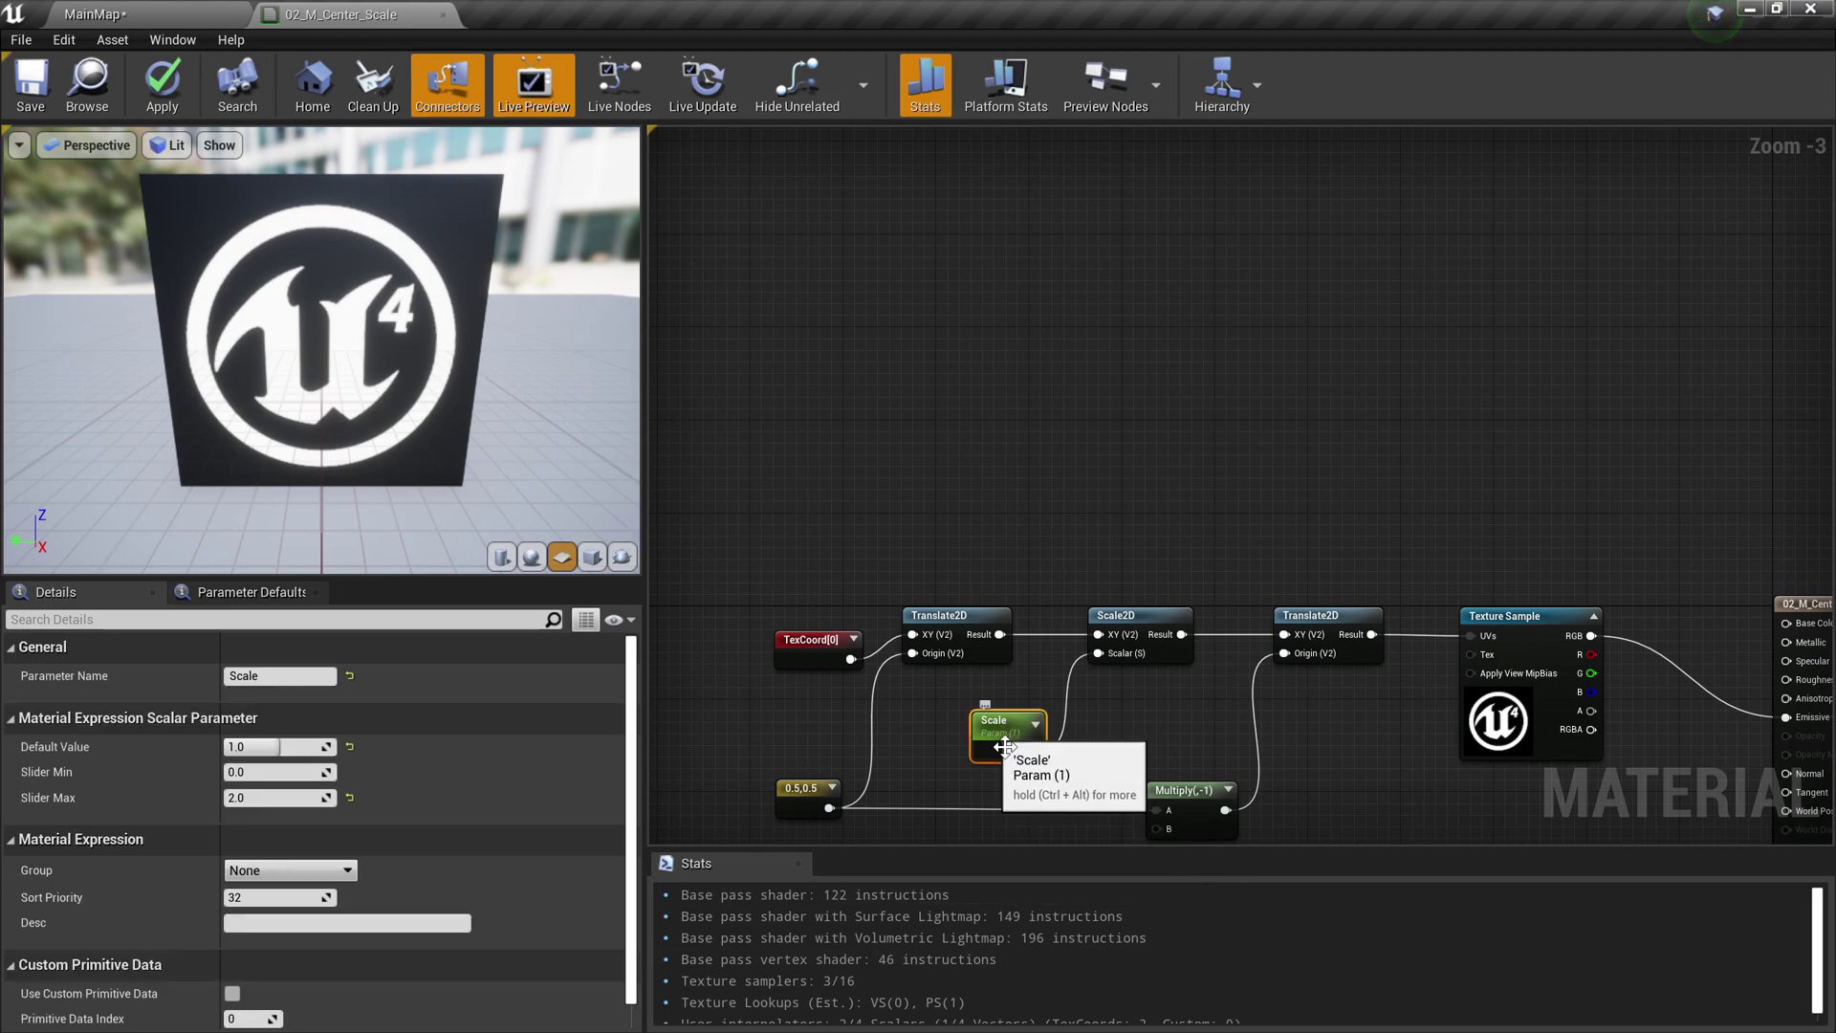
pyautogui.click(277, 747)
pyautogui.write('0.5')
pyautogui.press('Return')
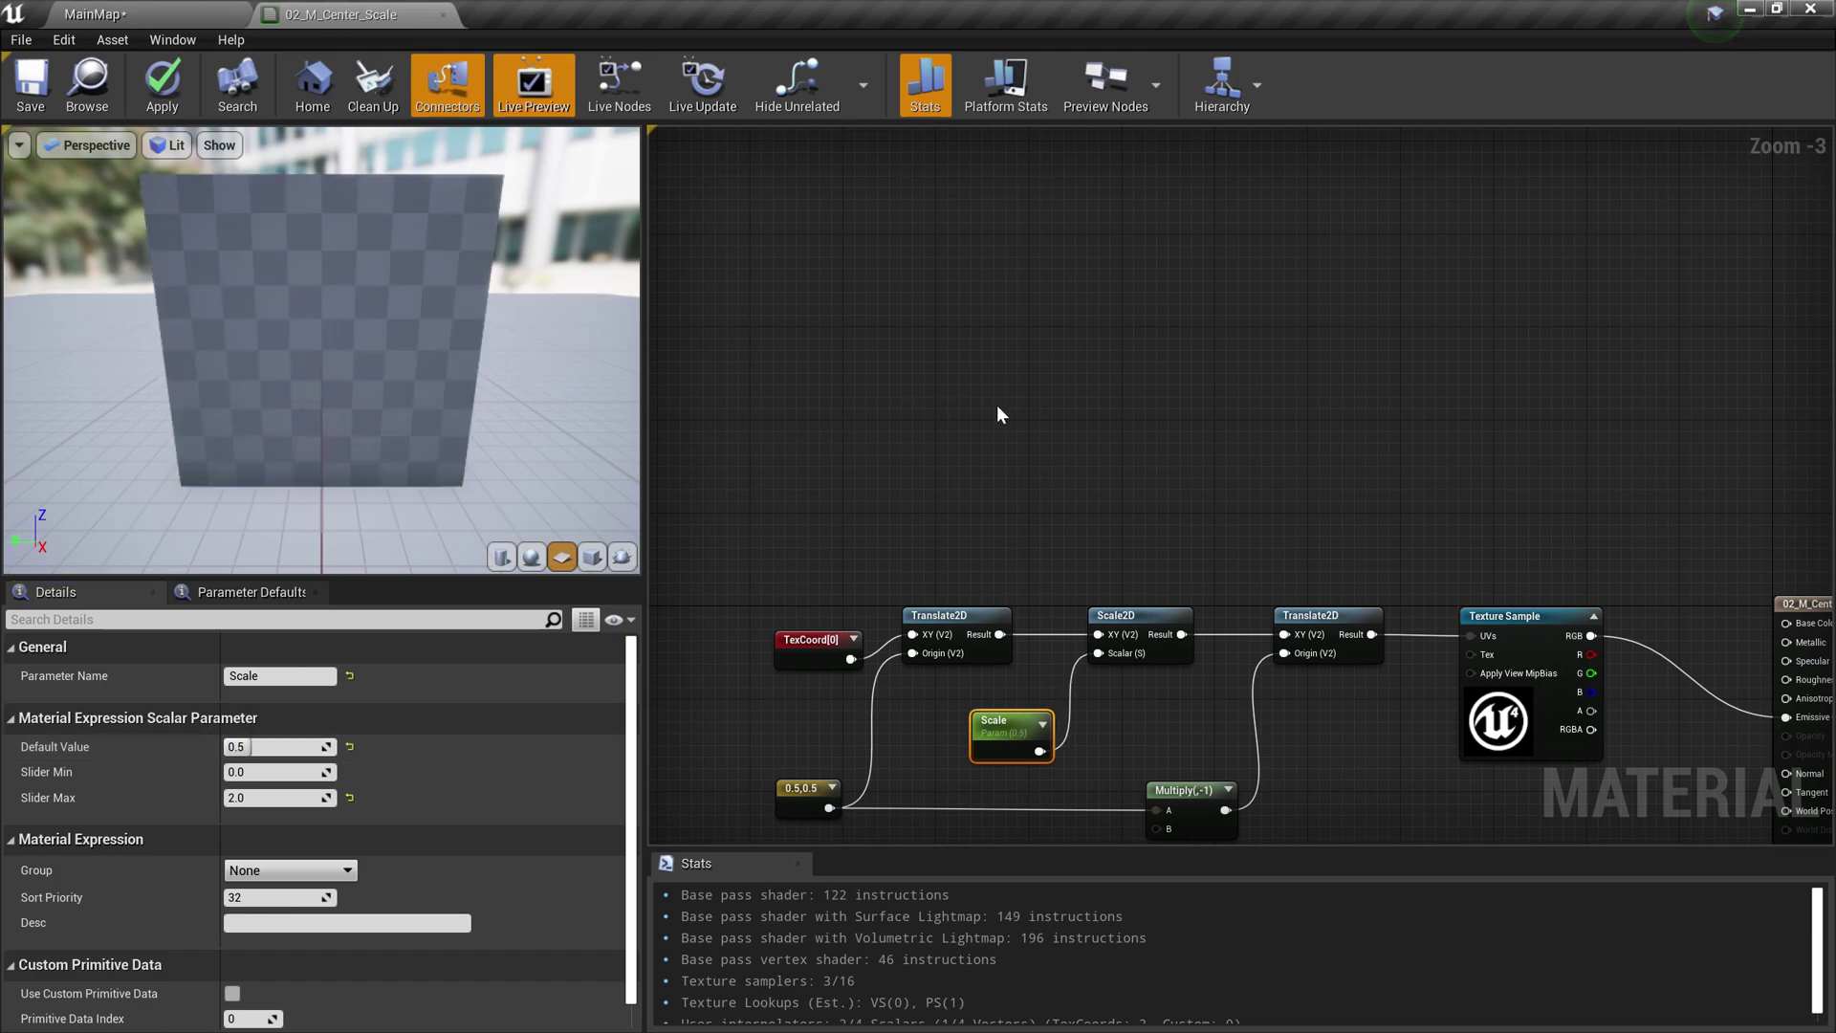
pyautogui.click(996, 404)
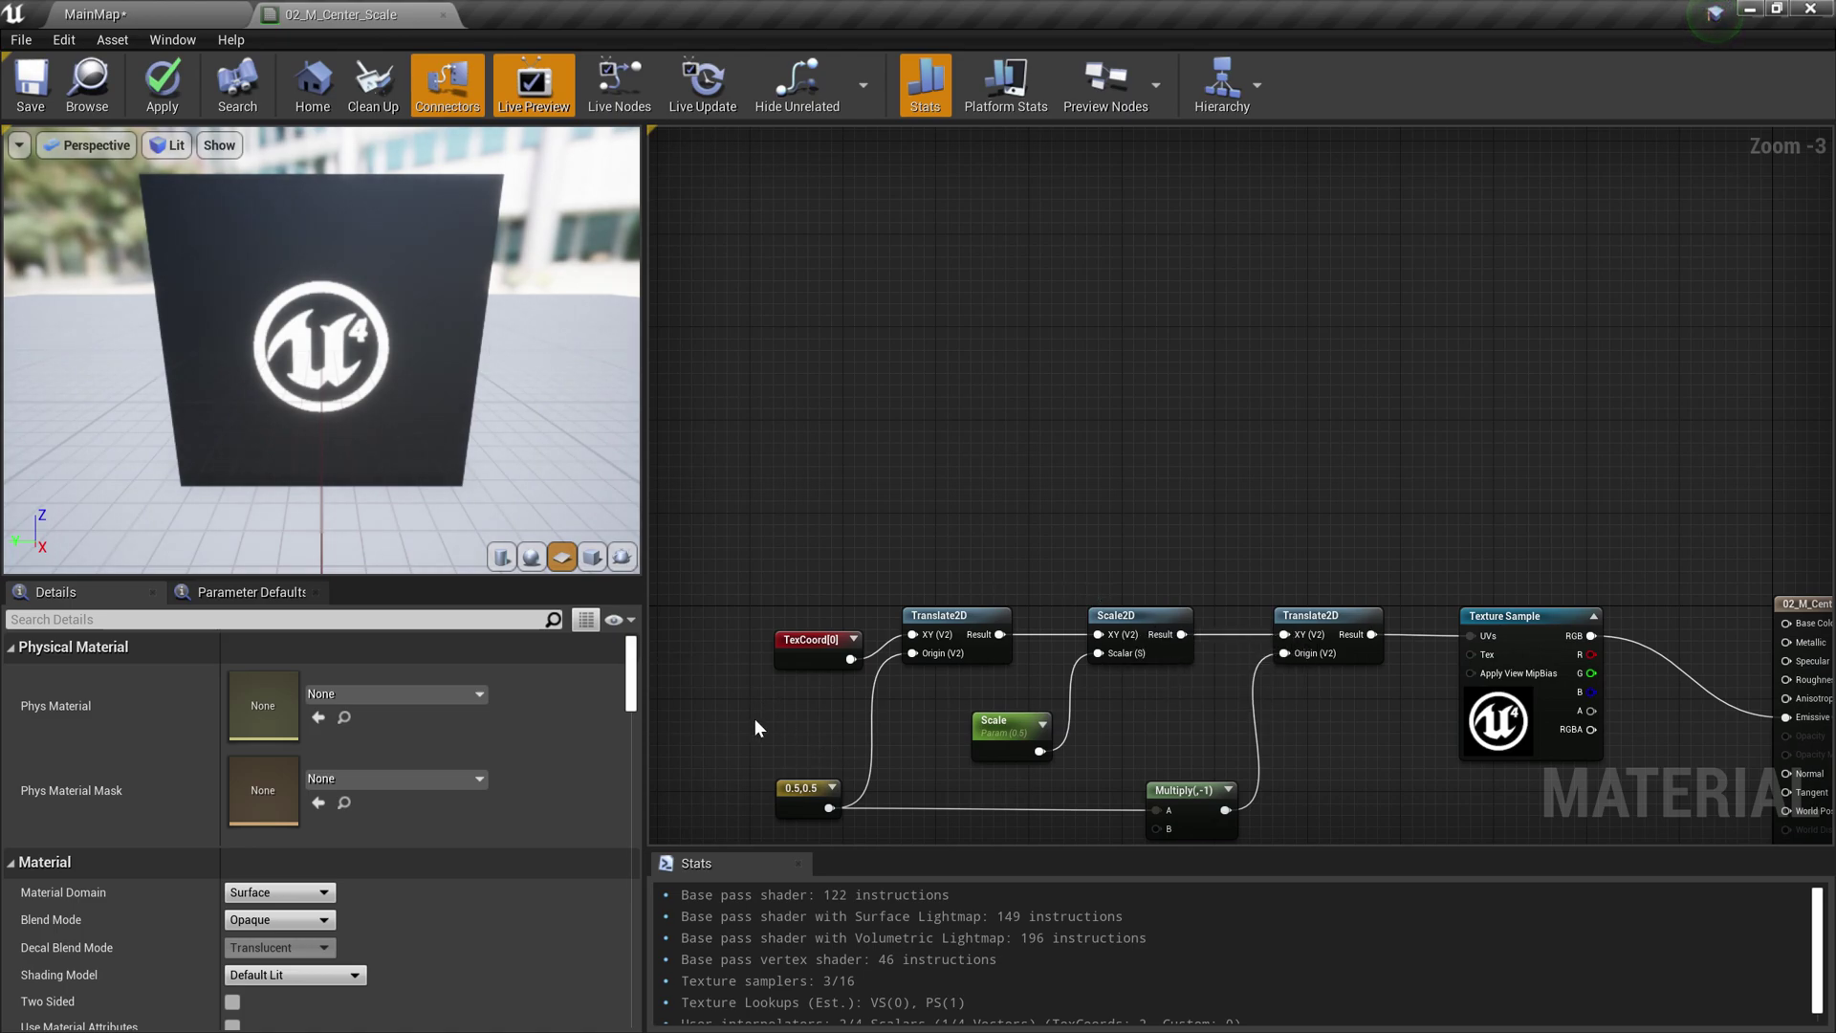
# Line up TexCoord[0] with the first Translate2D node's XY input and preview the TexCoord[0] output on the plane
pyautogui.scroll(1, 755, 720)
pyautogui.click(818, 656)
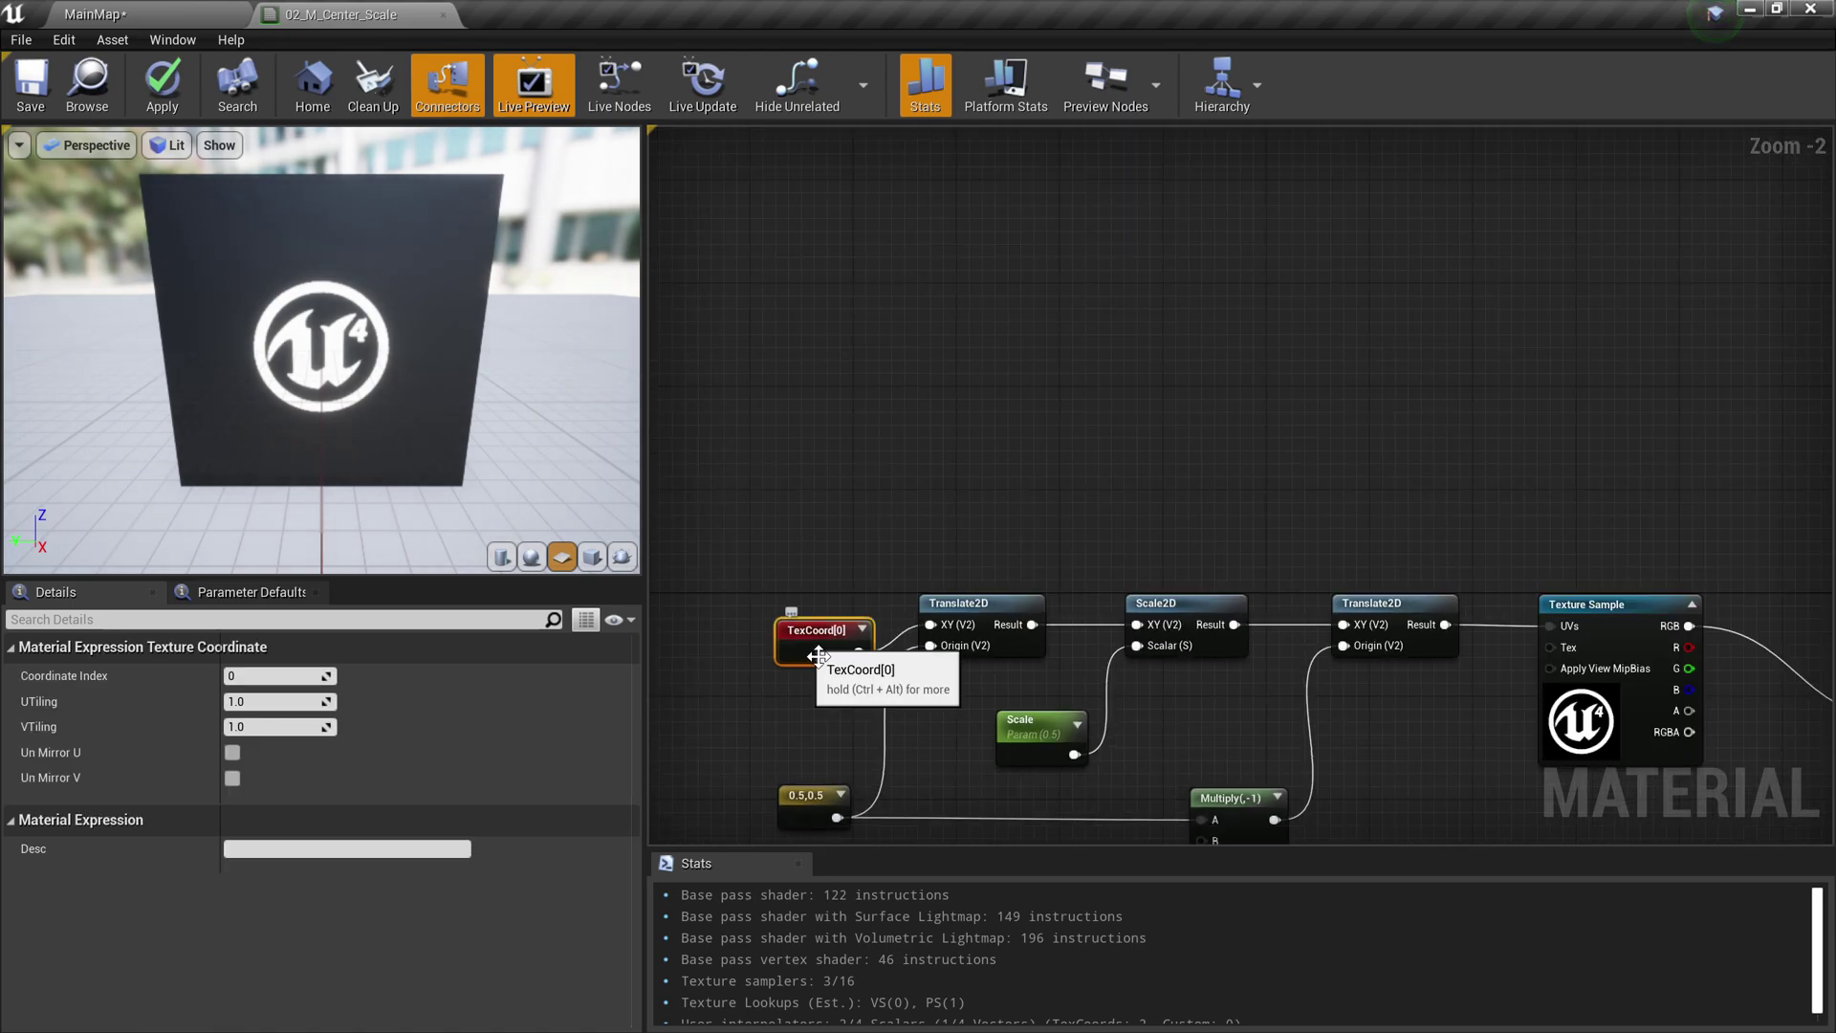
pyautogui.moveTo(818, 656); pyautogui.dragTo(805, 630)
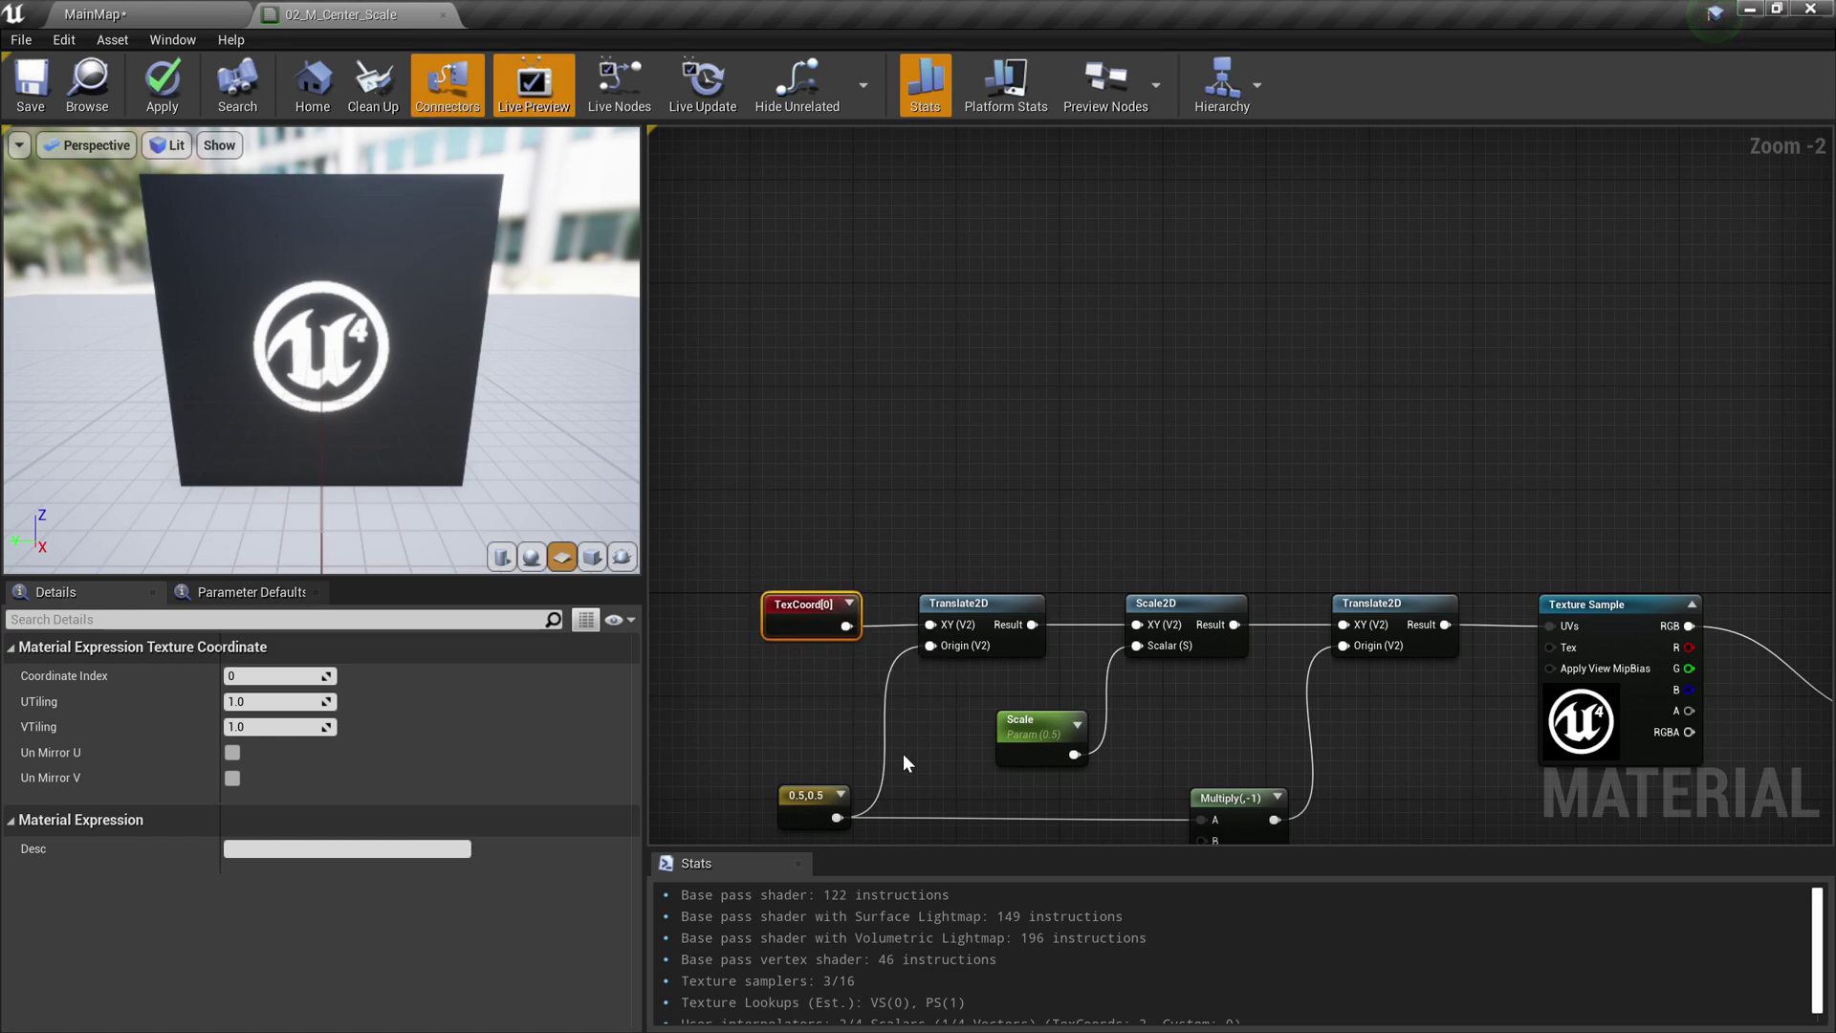
pyautogui.rightClick(818, 612)
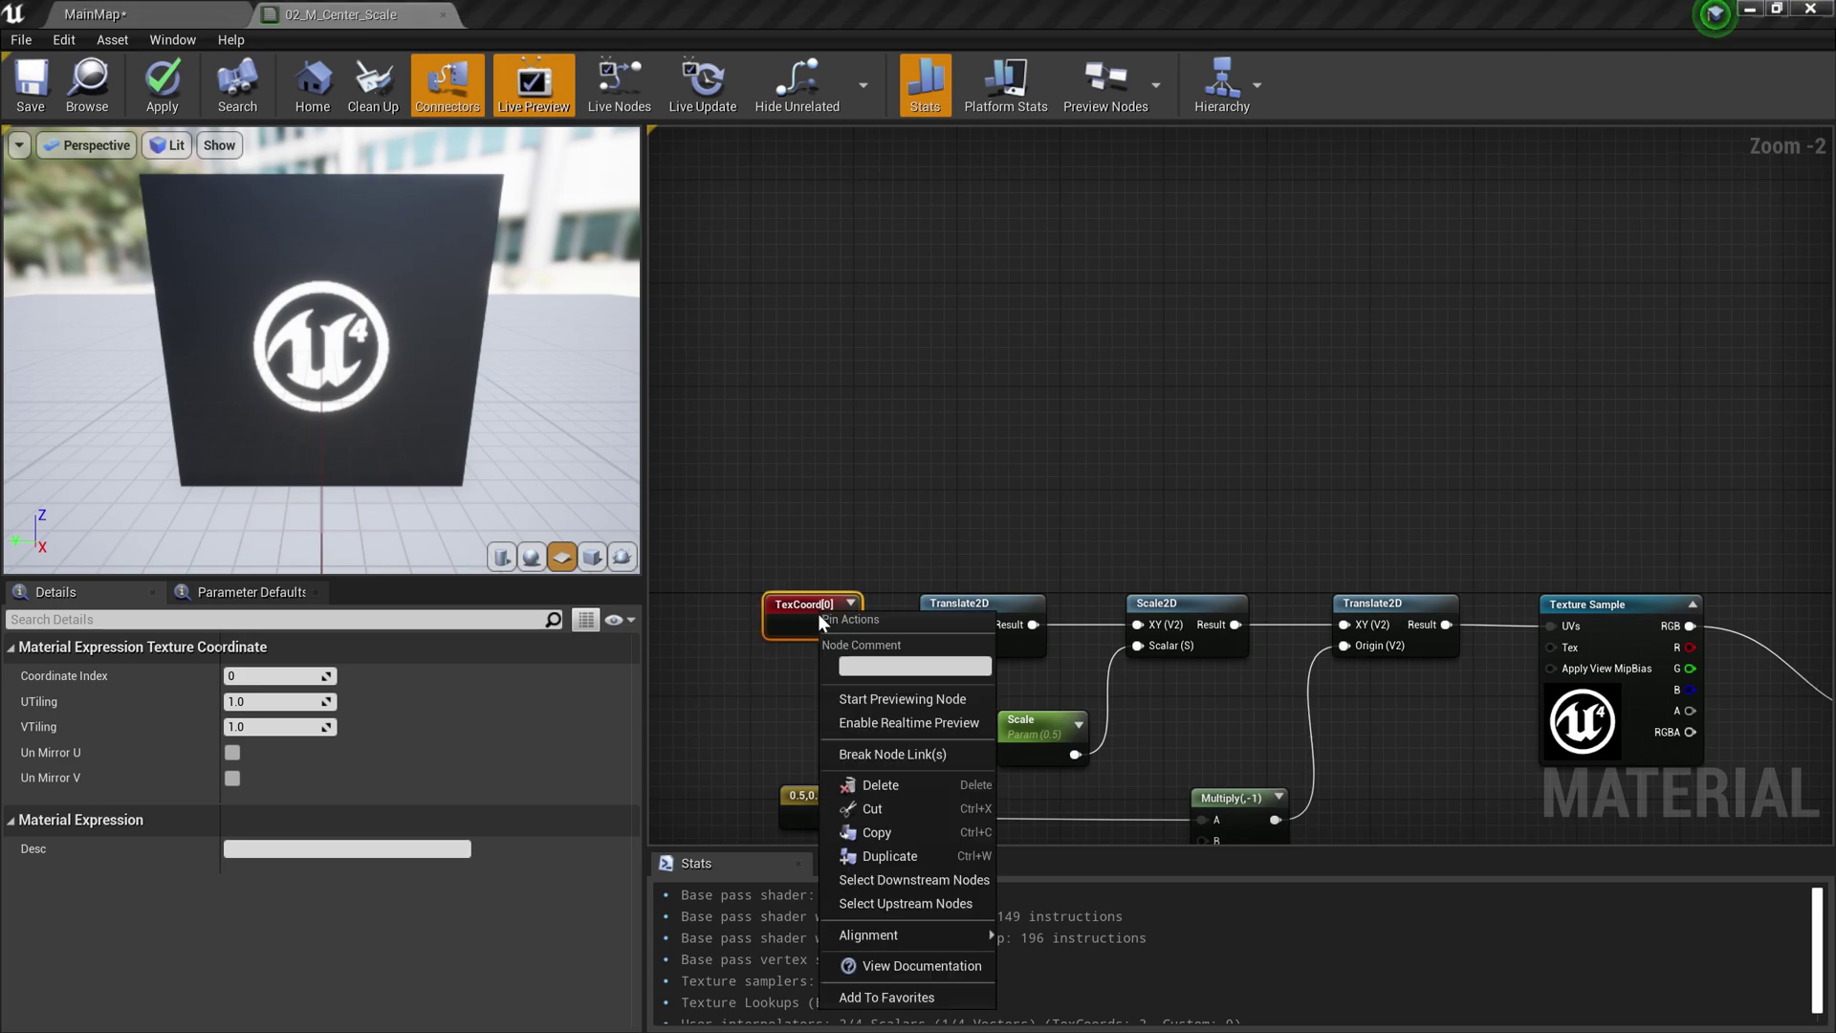
pyautogui.click(893, 702)
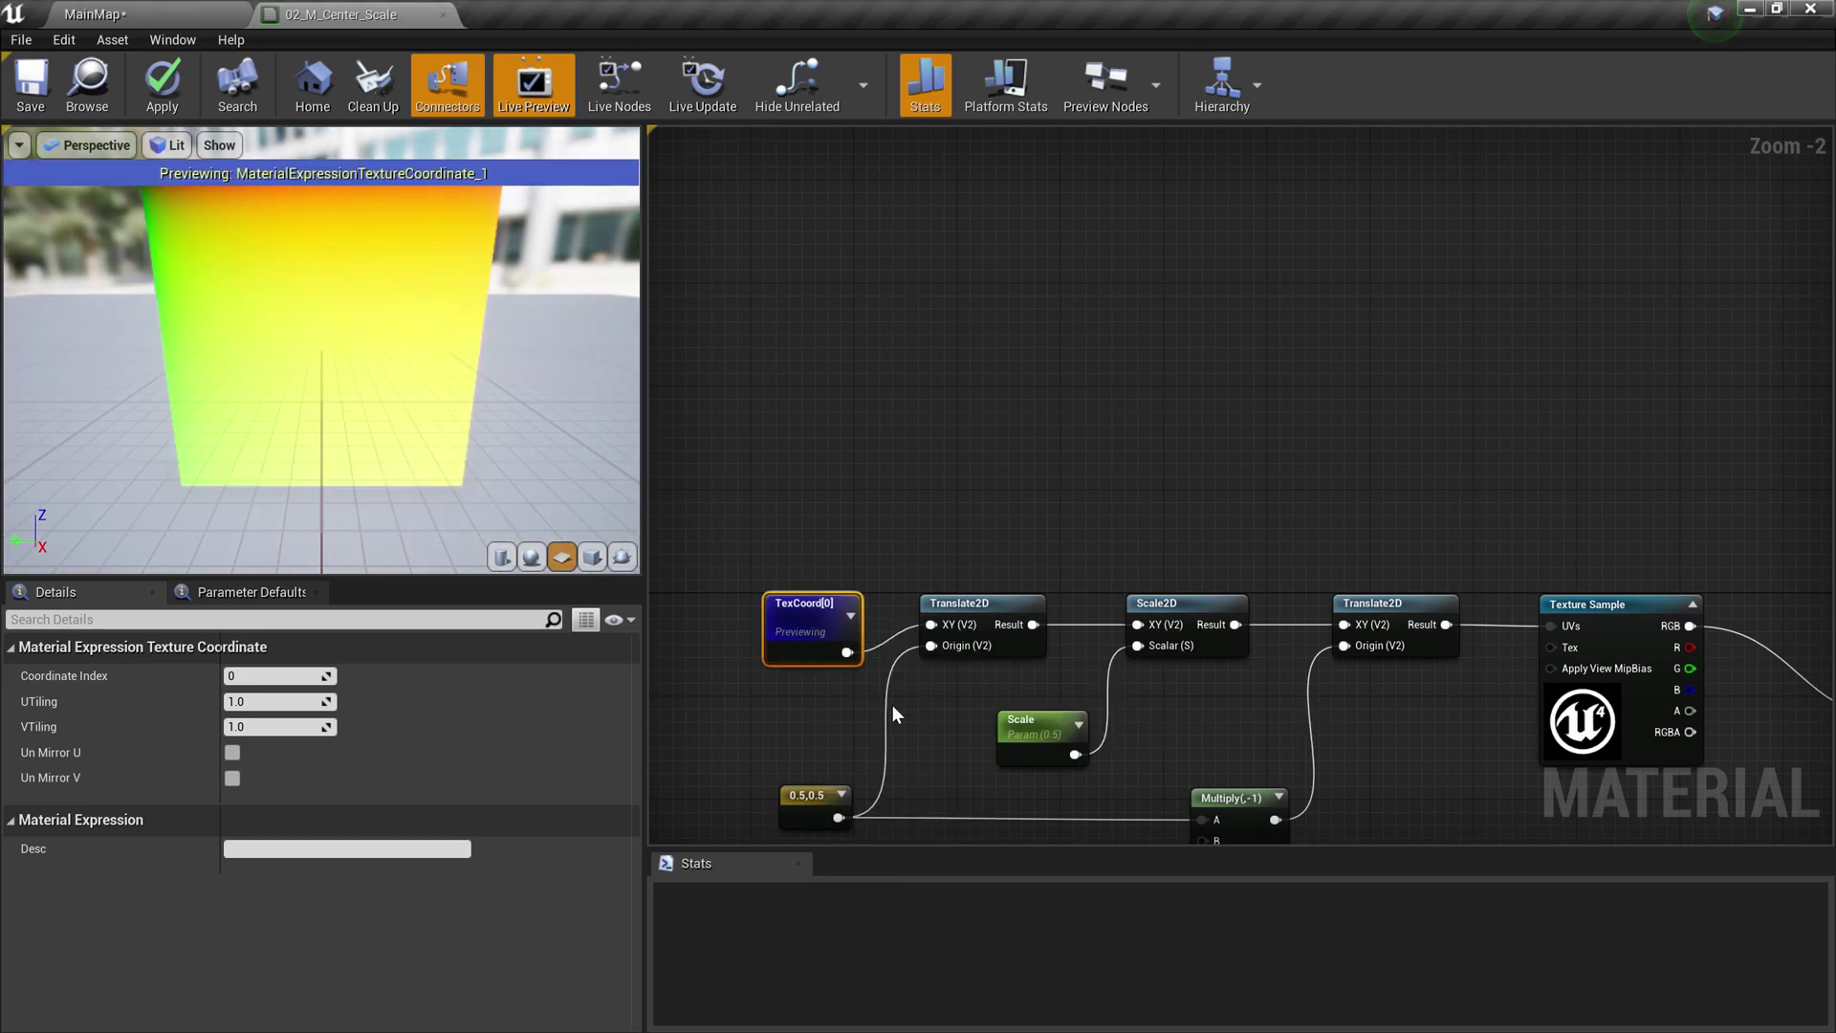
pyautogui.scroll(-2, 323, 325)
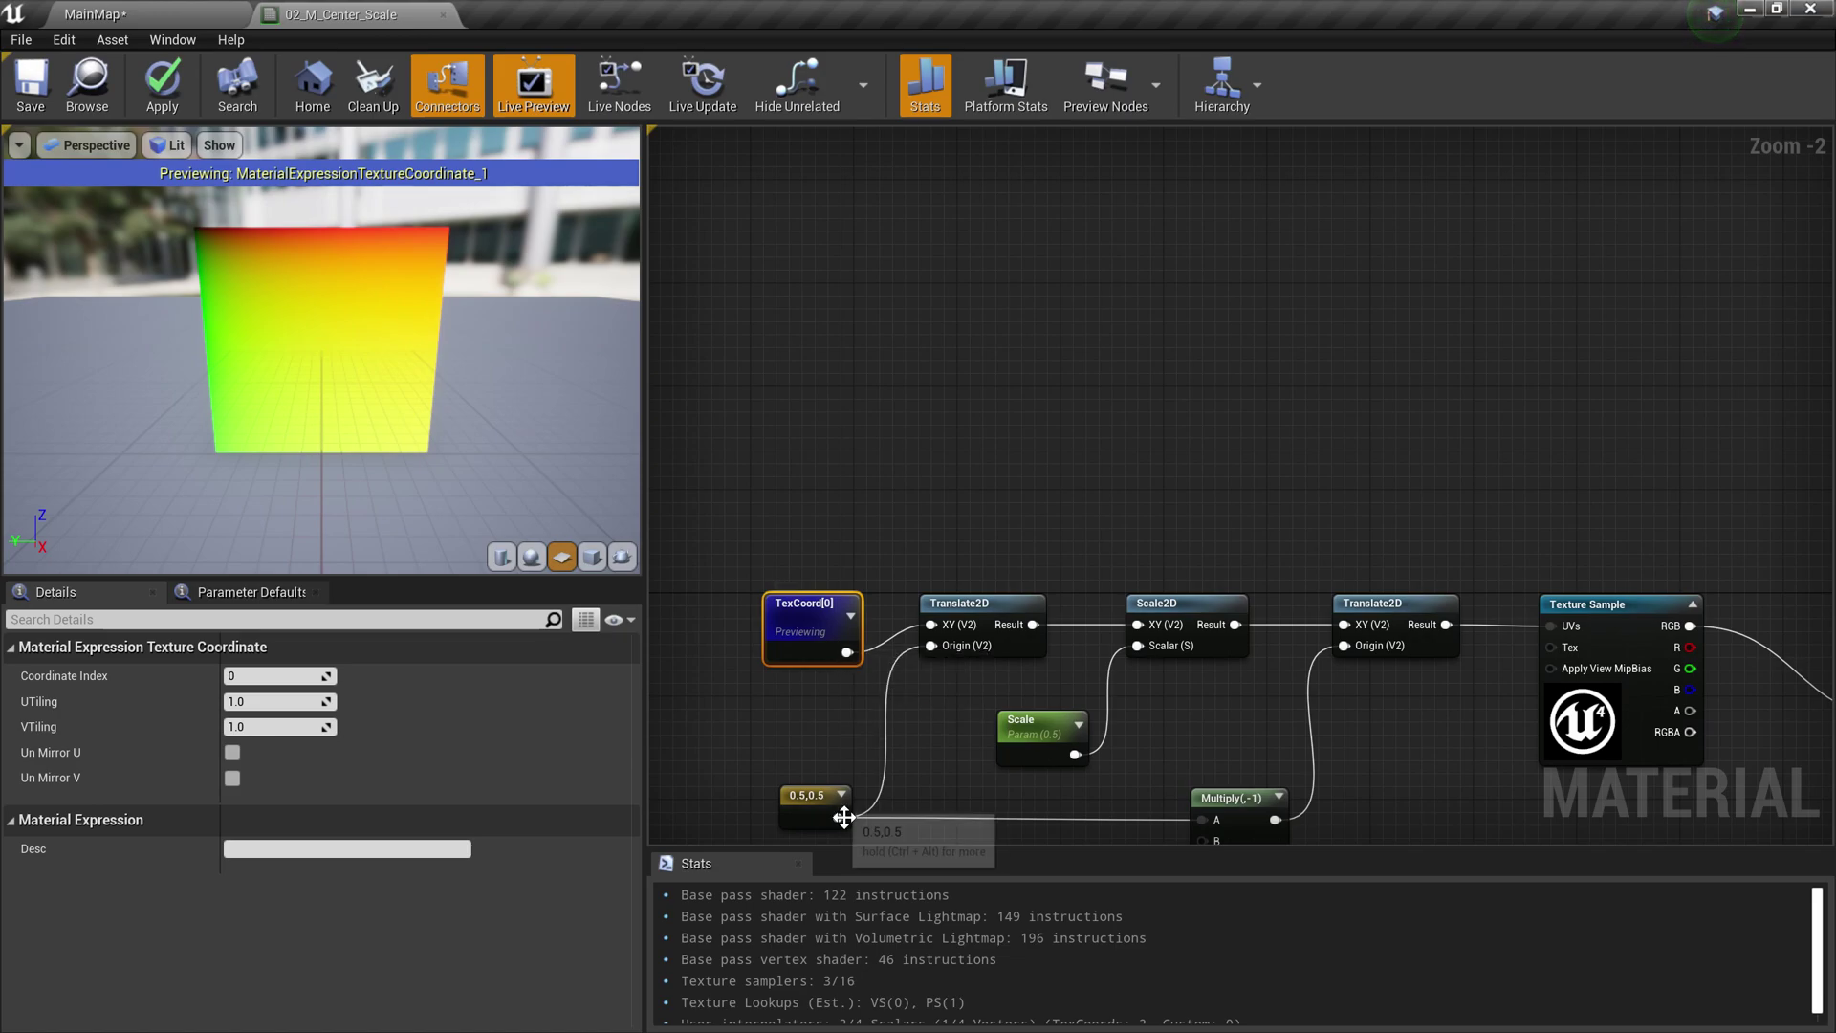
pyautogui.moveTo(833, 635); pyautogui.dragTo(820, 602)
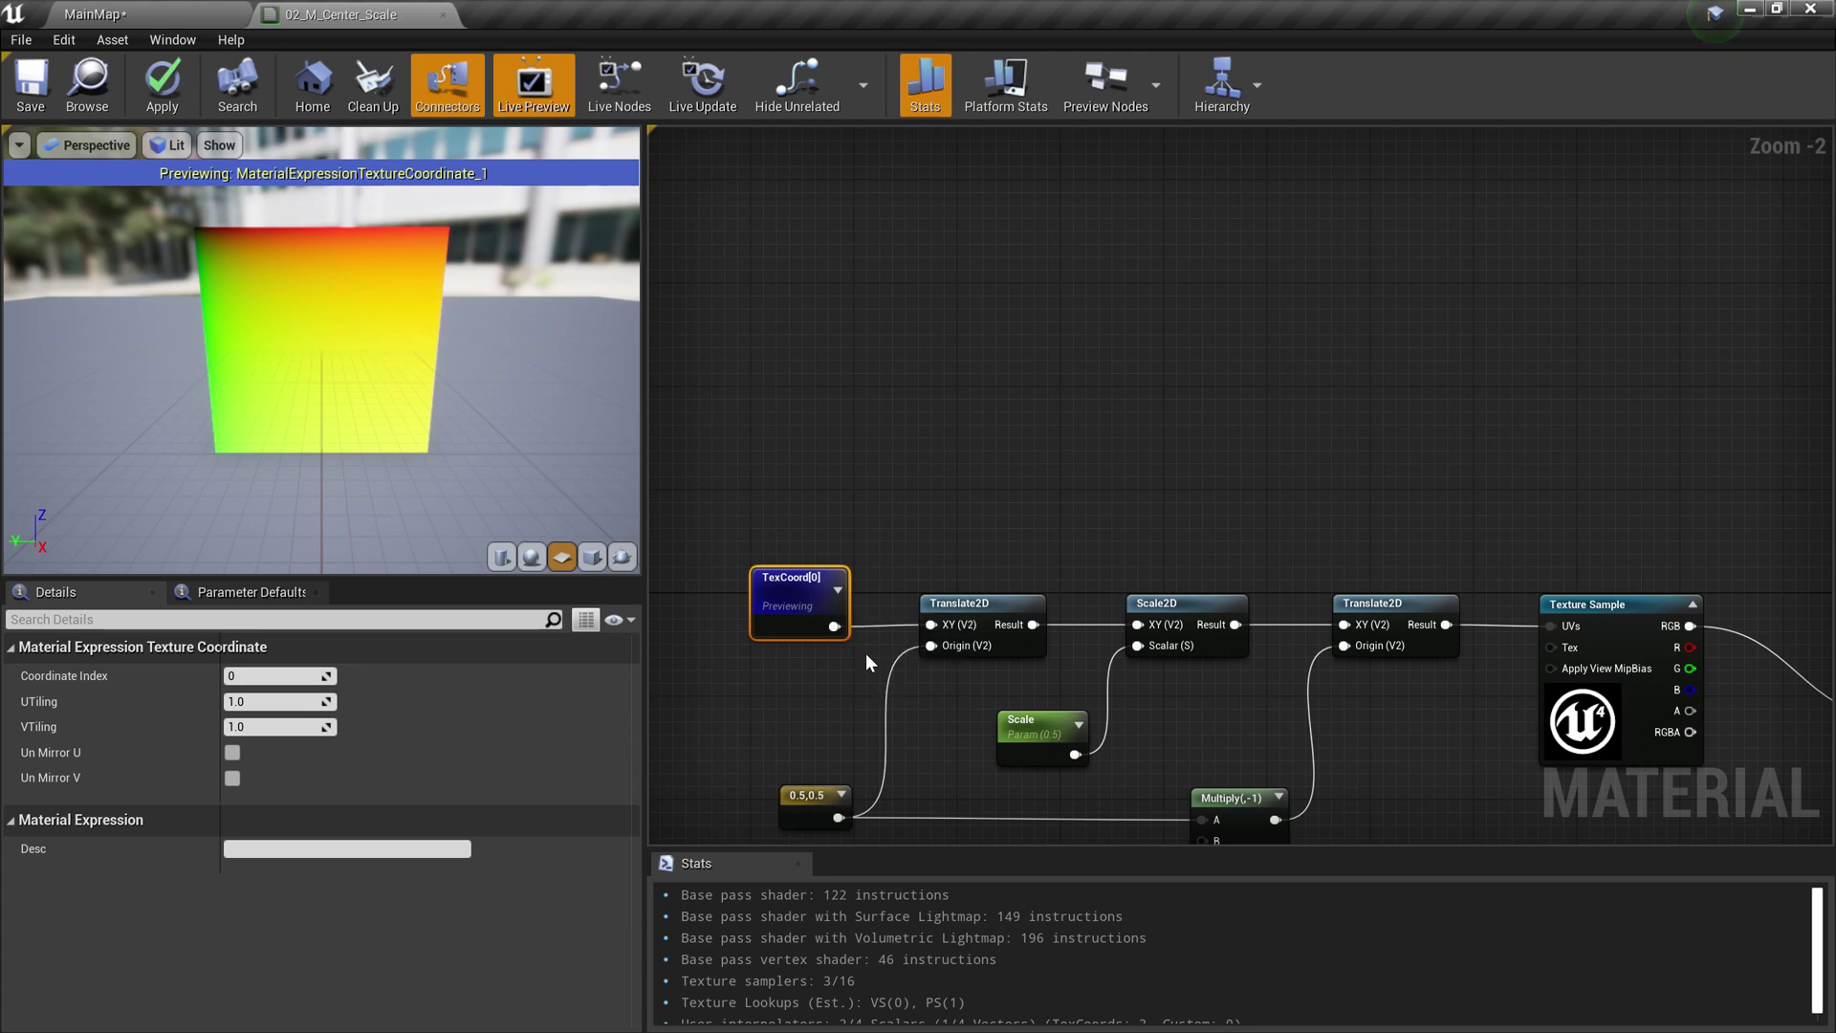
# Preview the first Translate2D node's output and the Scale2D node's output on the plane
pyautogui.rightClick(991, 617)
pyautogui.click(1073, 701)
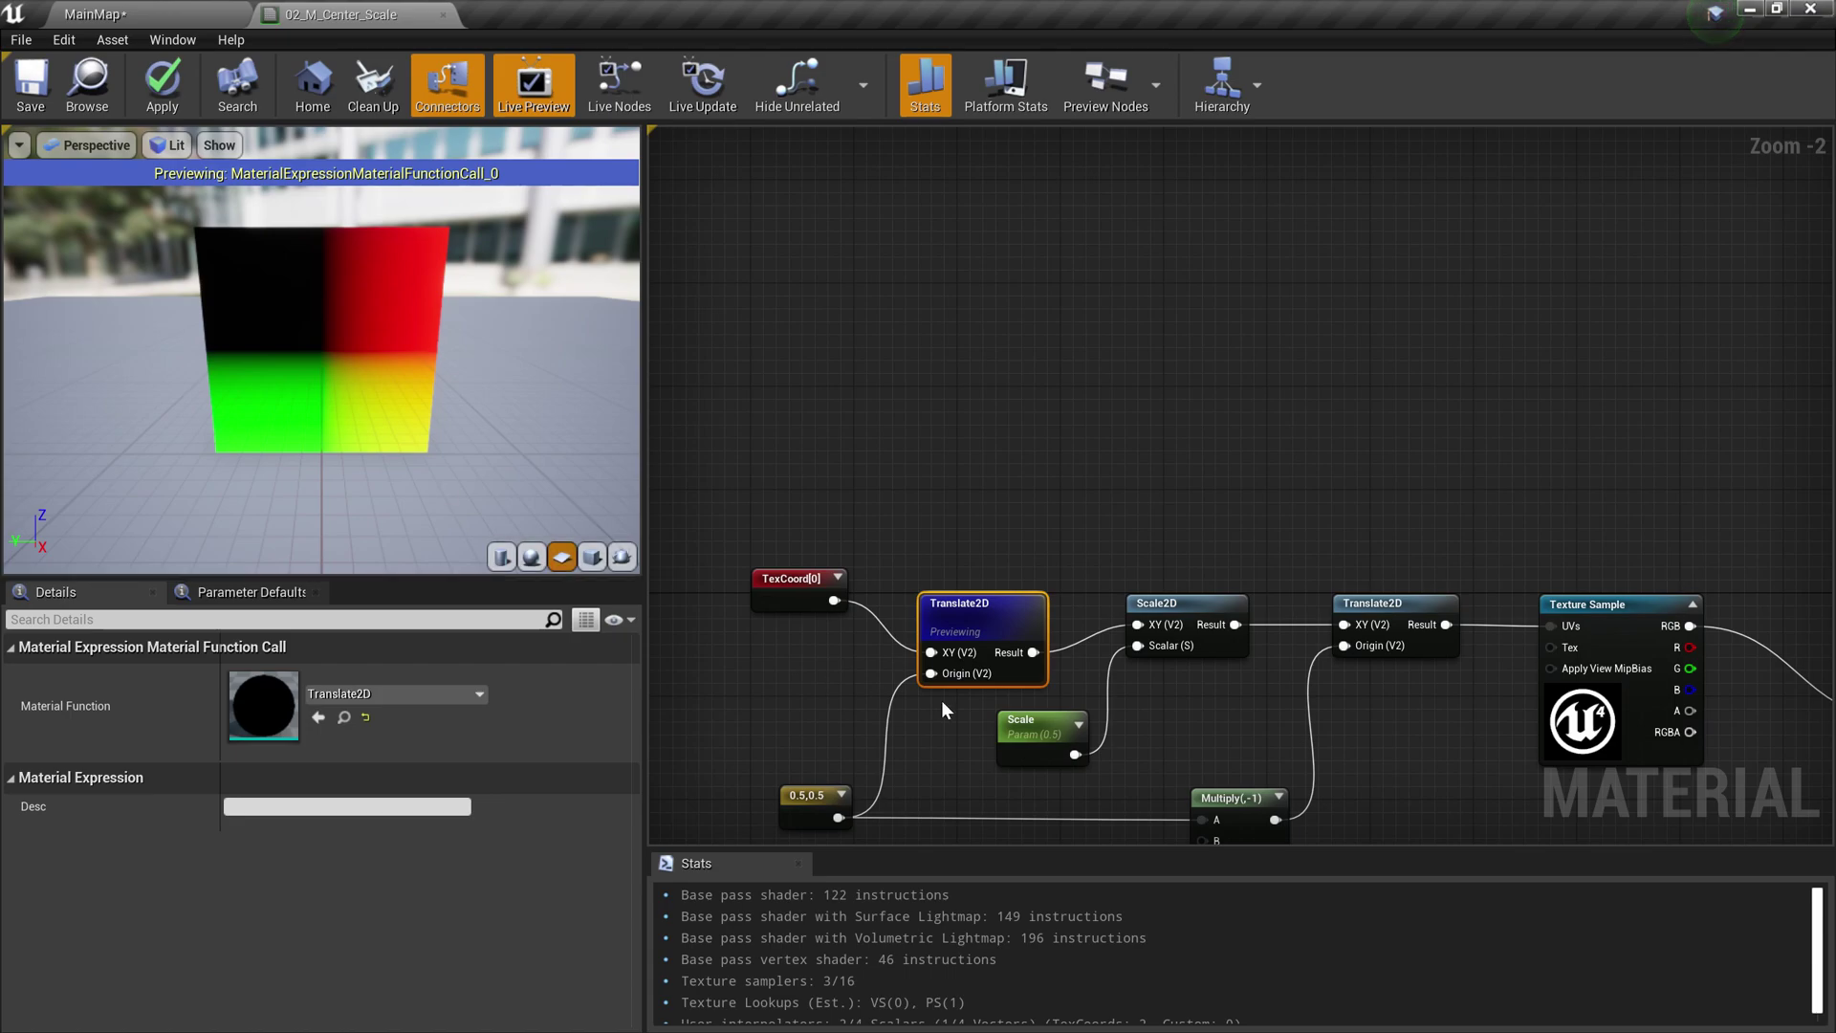
pyautogui.click(1209, 636)
pyautogui.rightClick(1180, 617)
pyautogui.click(1233, 691)
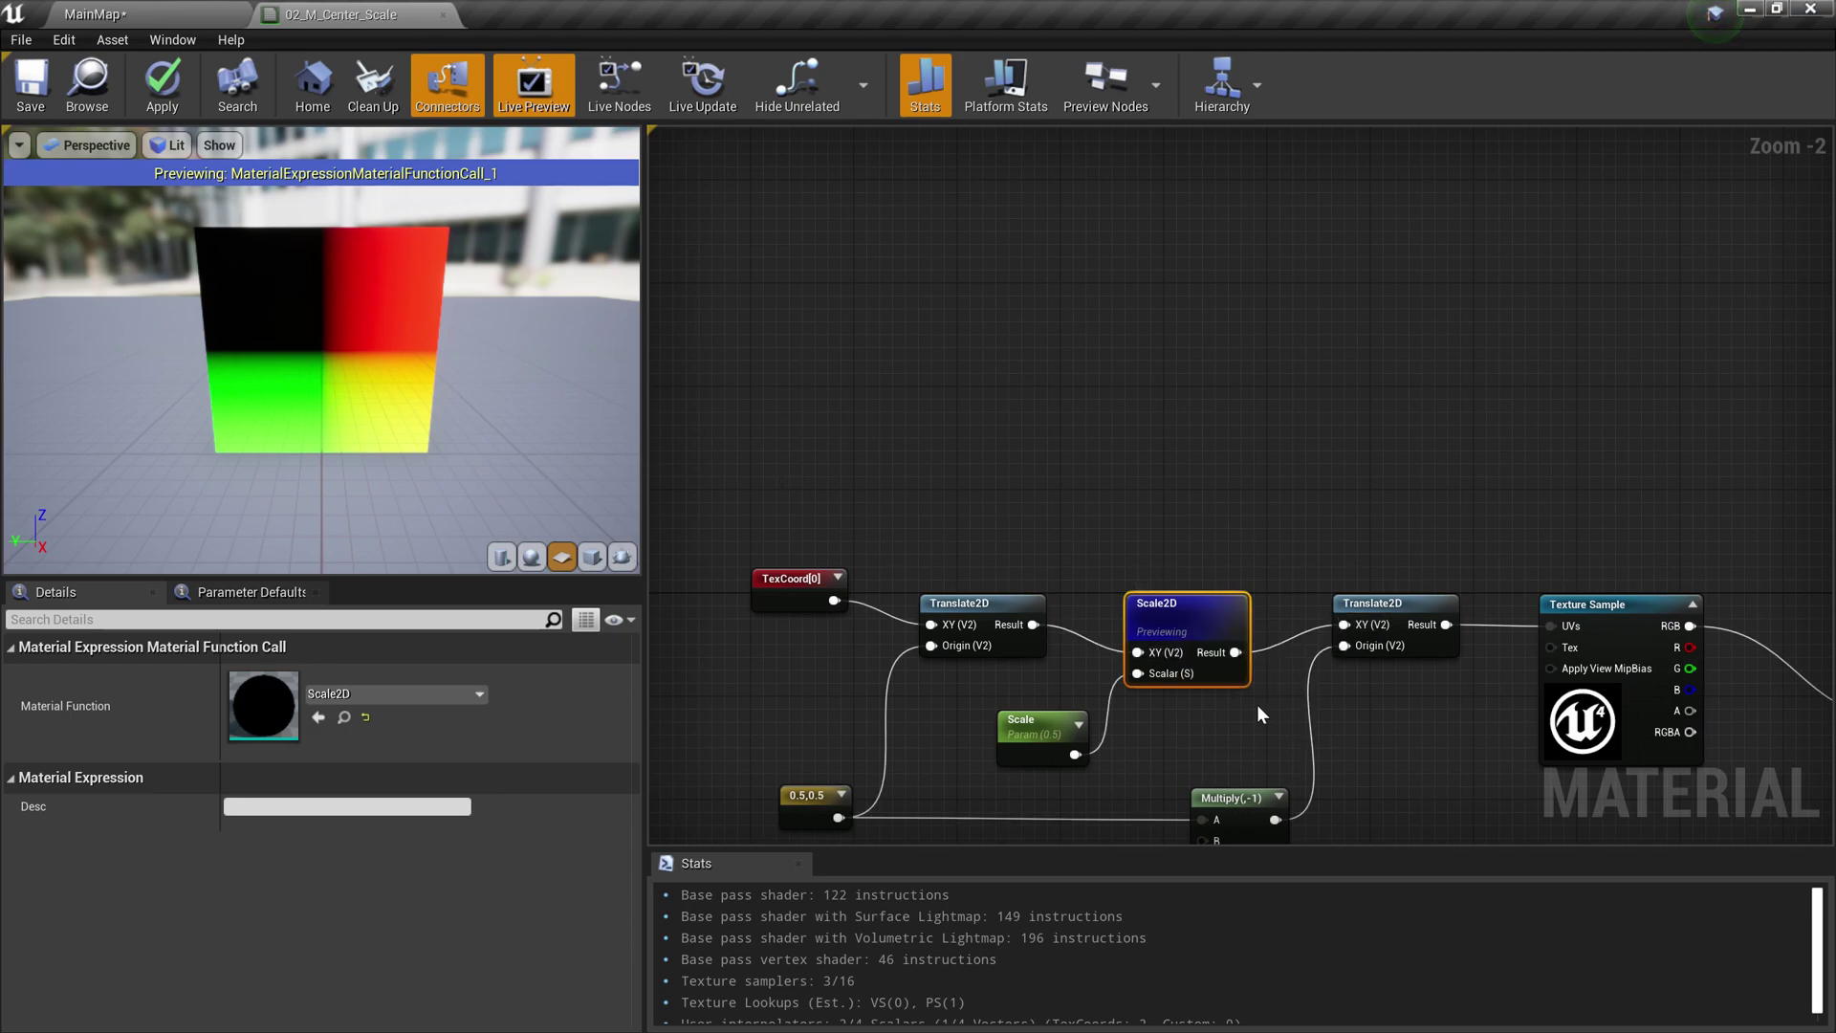
# Stop previewing the Scale2D node and save the 02_M_Center_Scale material
pyautogui.click(1387, 610)
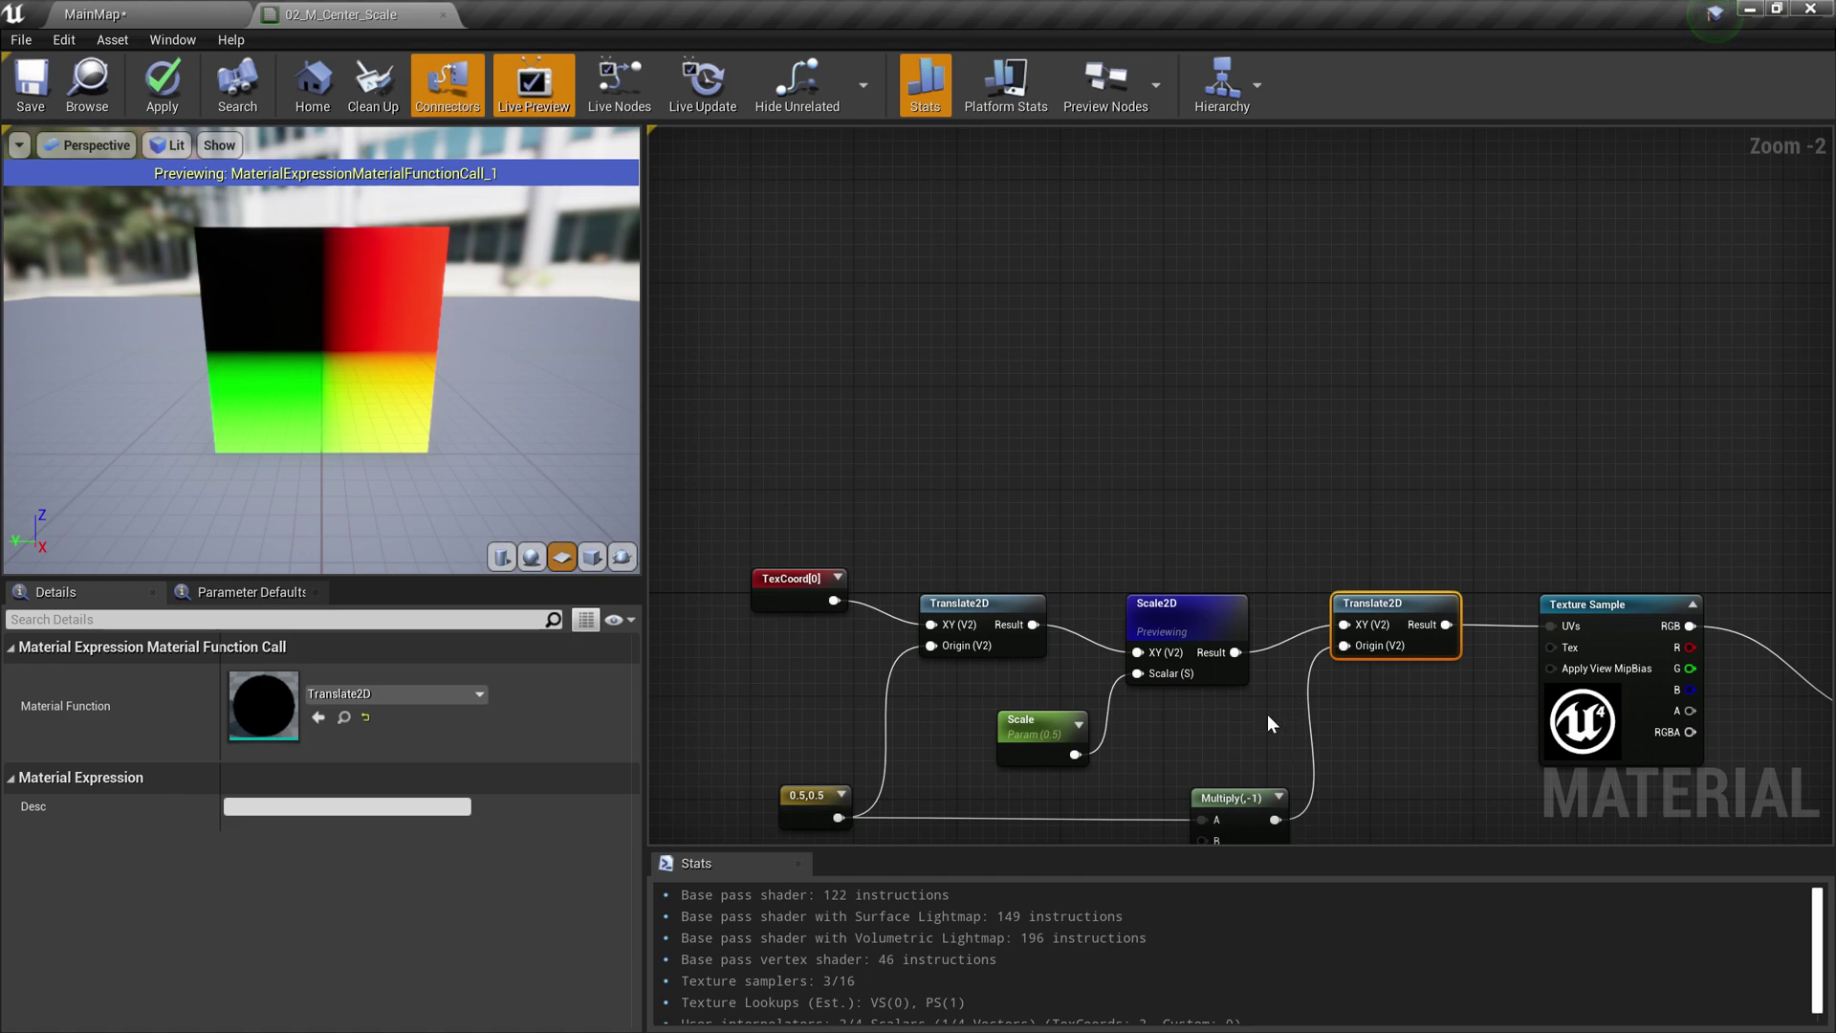
pyautogui.scroll(-1, 1266, 713)
pyautogui.moveTo(1266, 714); pyautogui.dragTo(1298, 604, button='right')
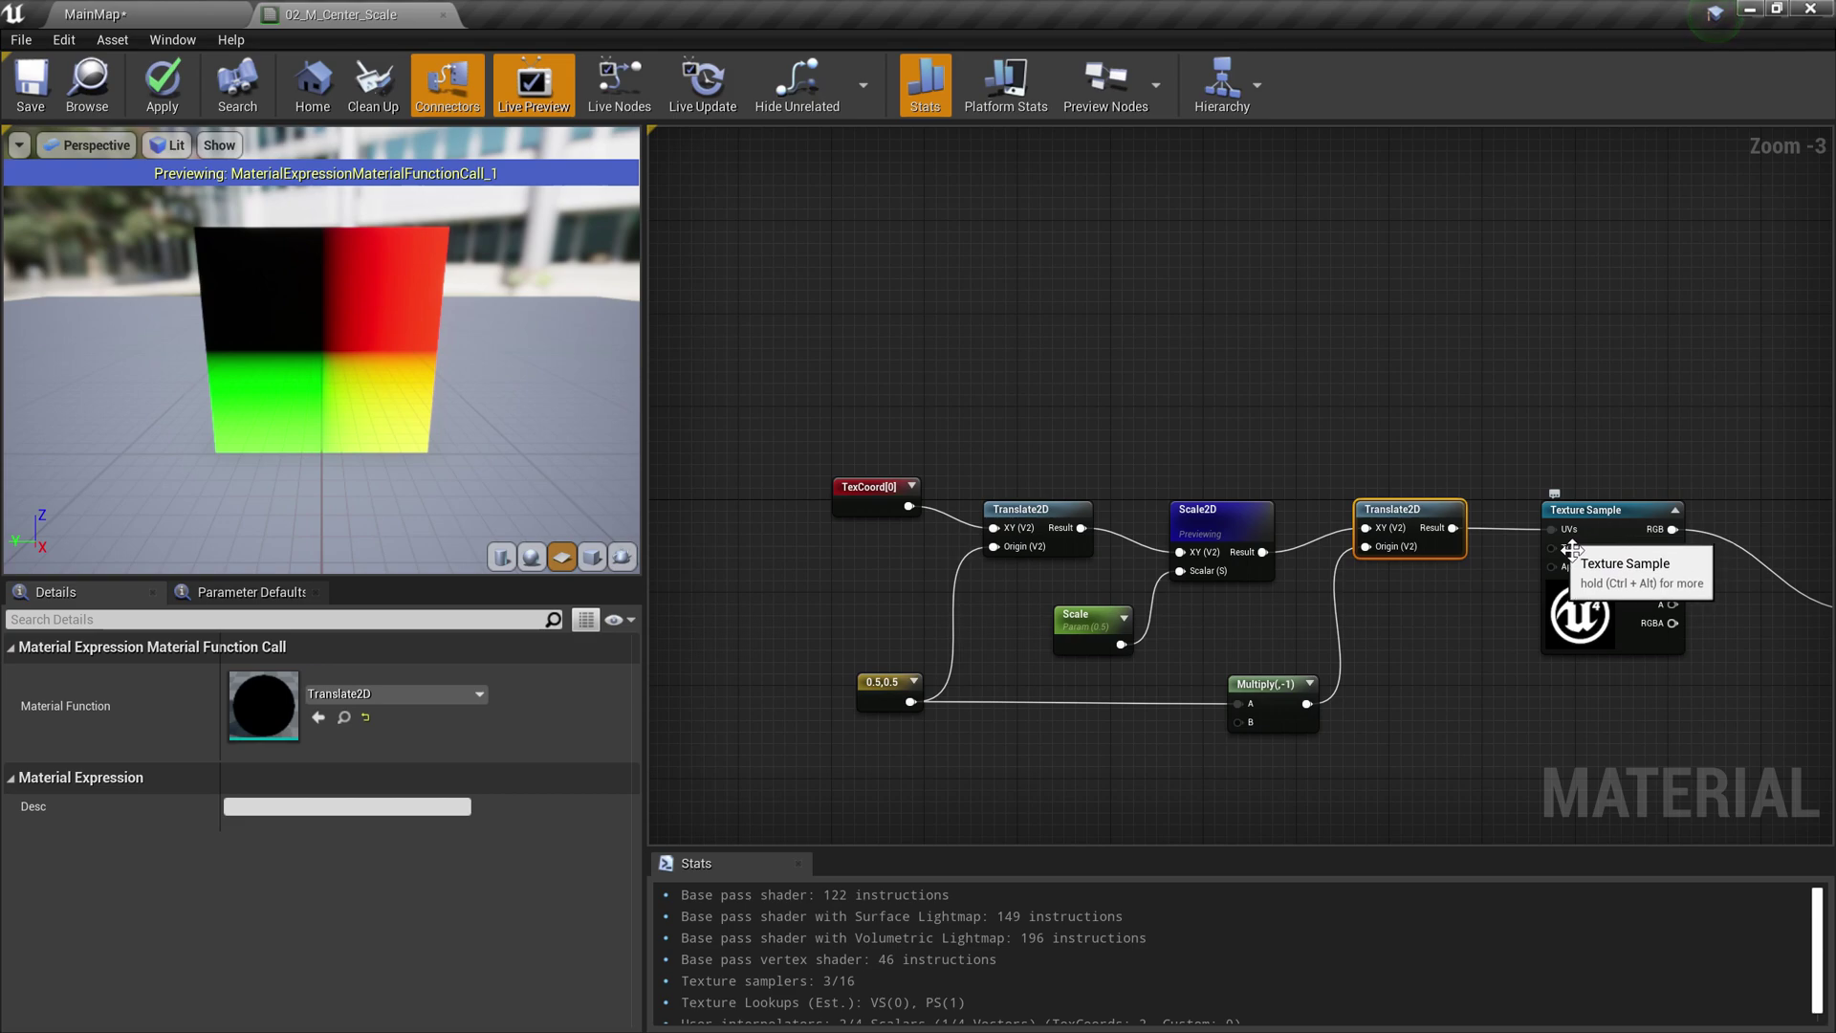
pyautogui.rightClick(1233, 513)
pyautogui.click(1309, 599)
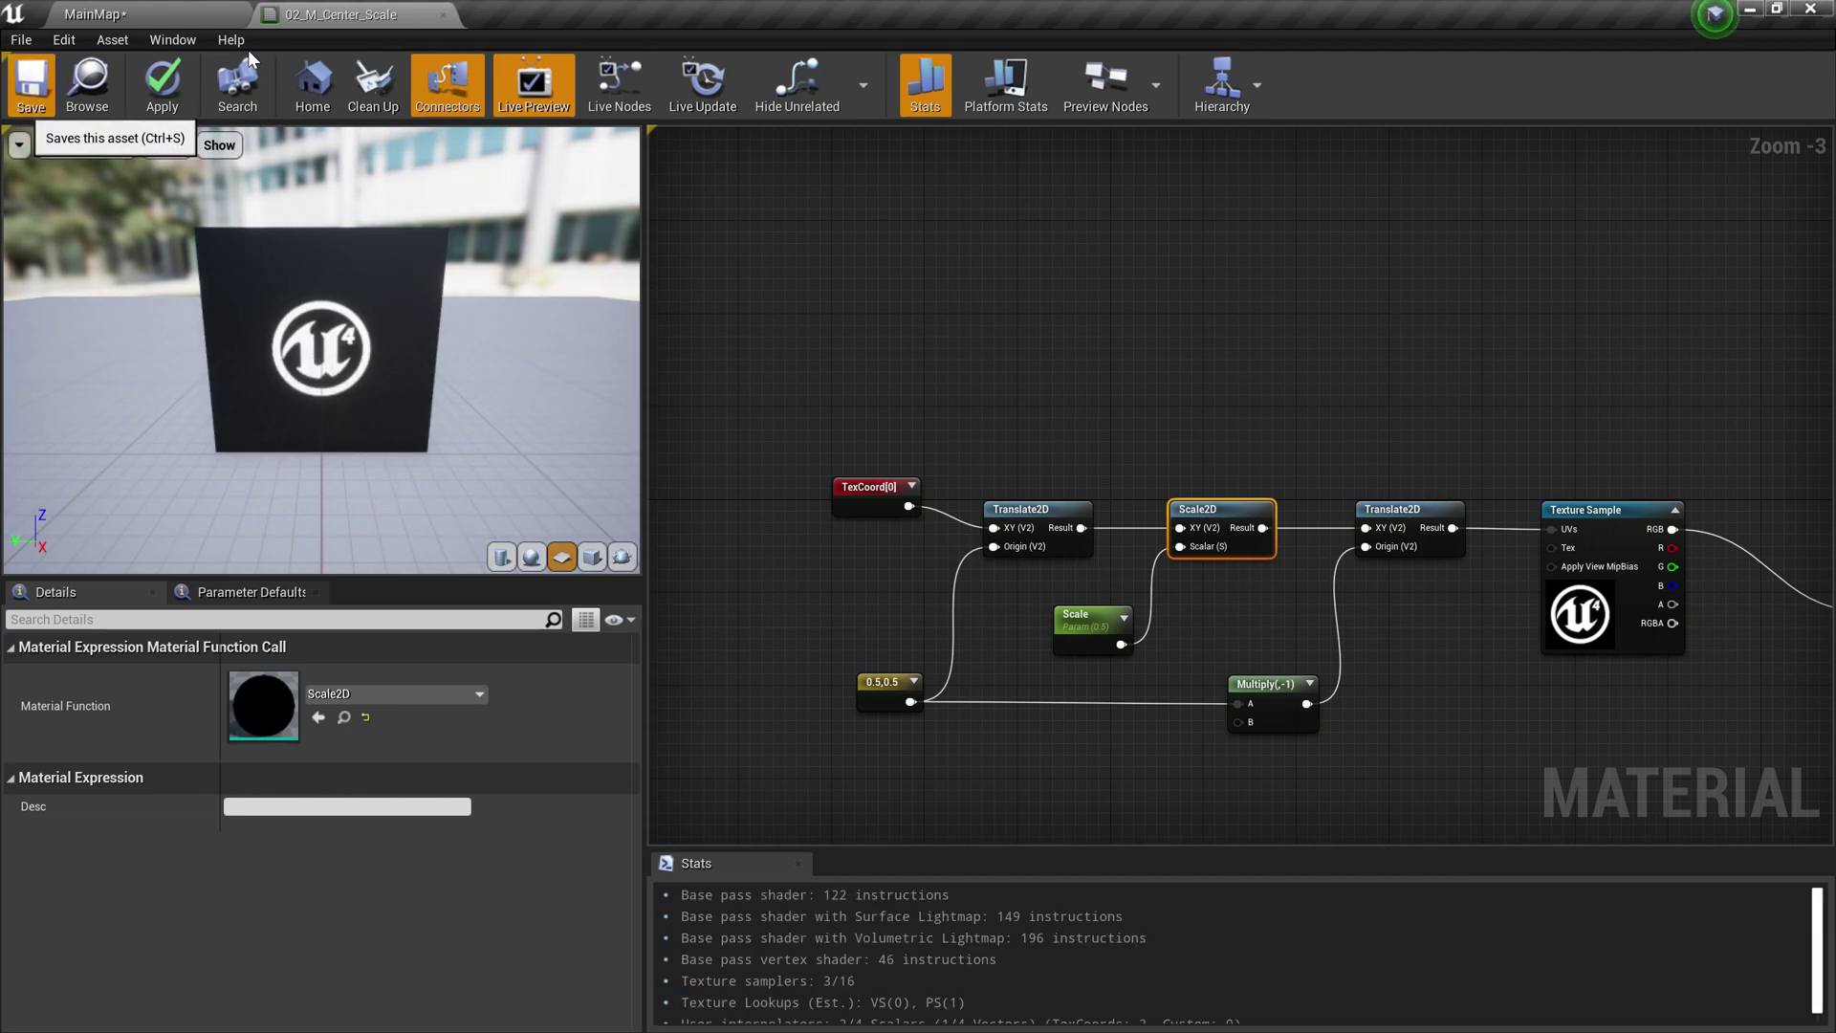
pyautogui.hotkey('ctrl', 's')
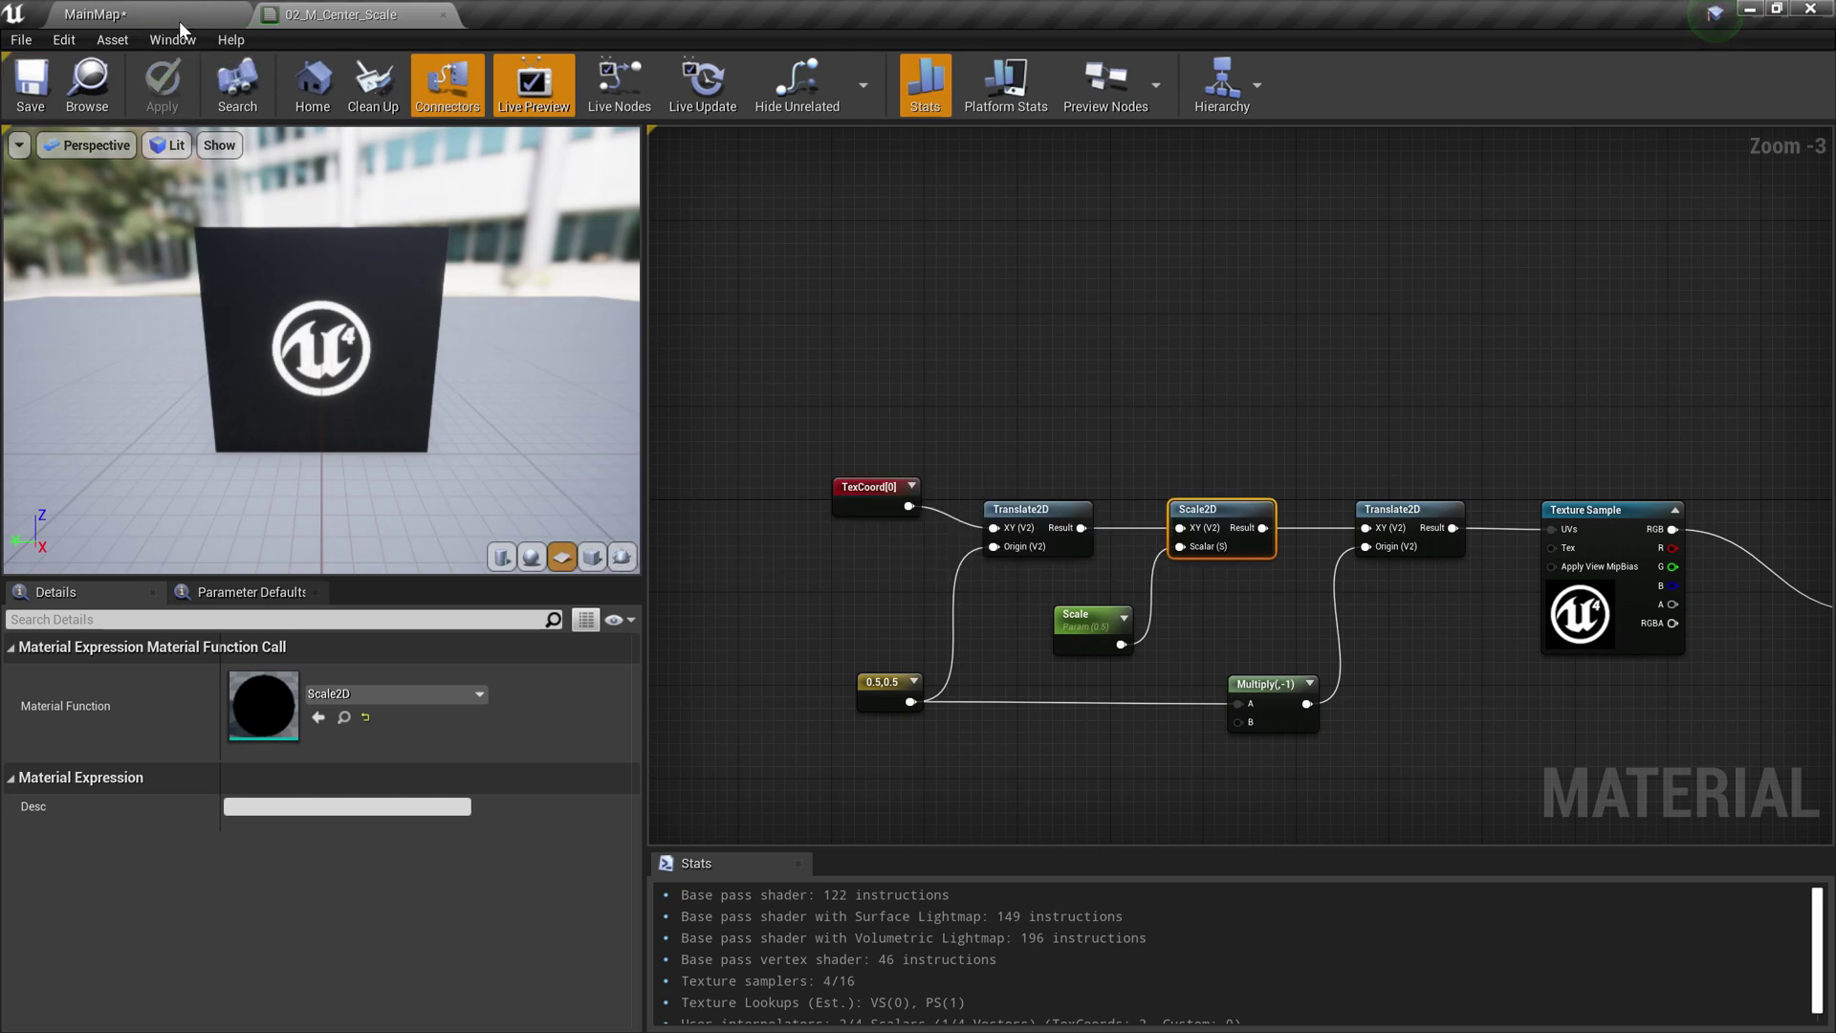
# In MainMap, open Plane2's material instance 02_MI_Center_Scale and set its Scale parameter to about 0.61
pyautogui.click(180, 21)
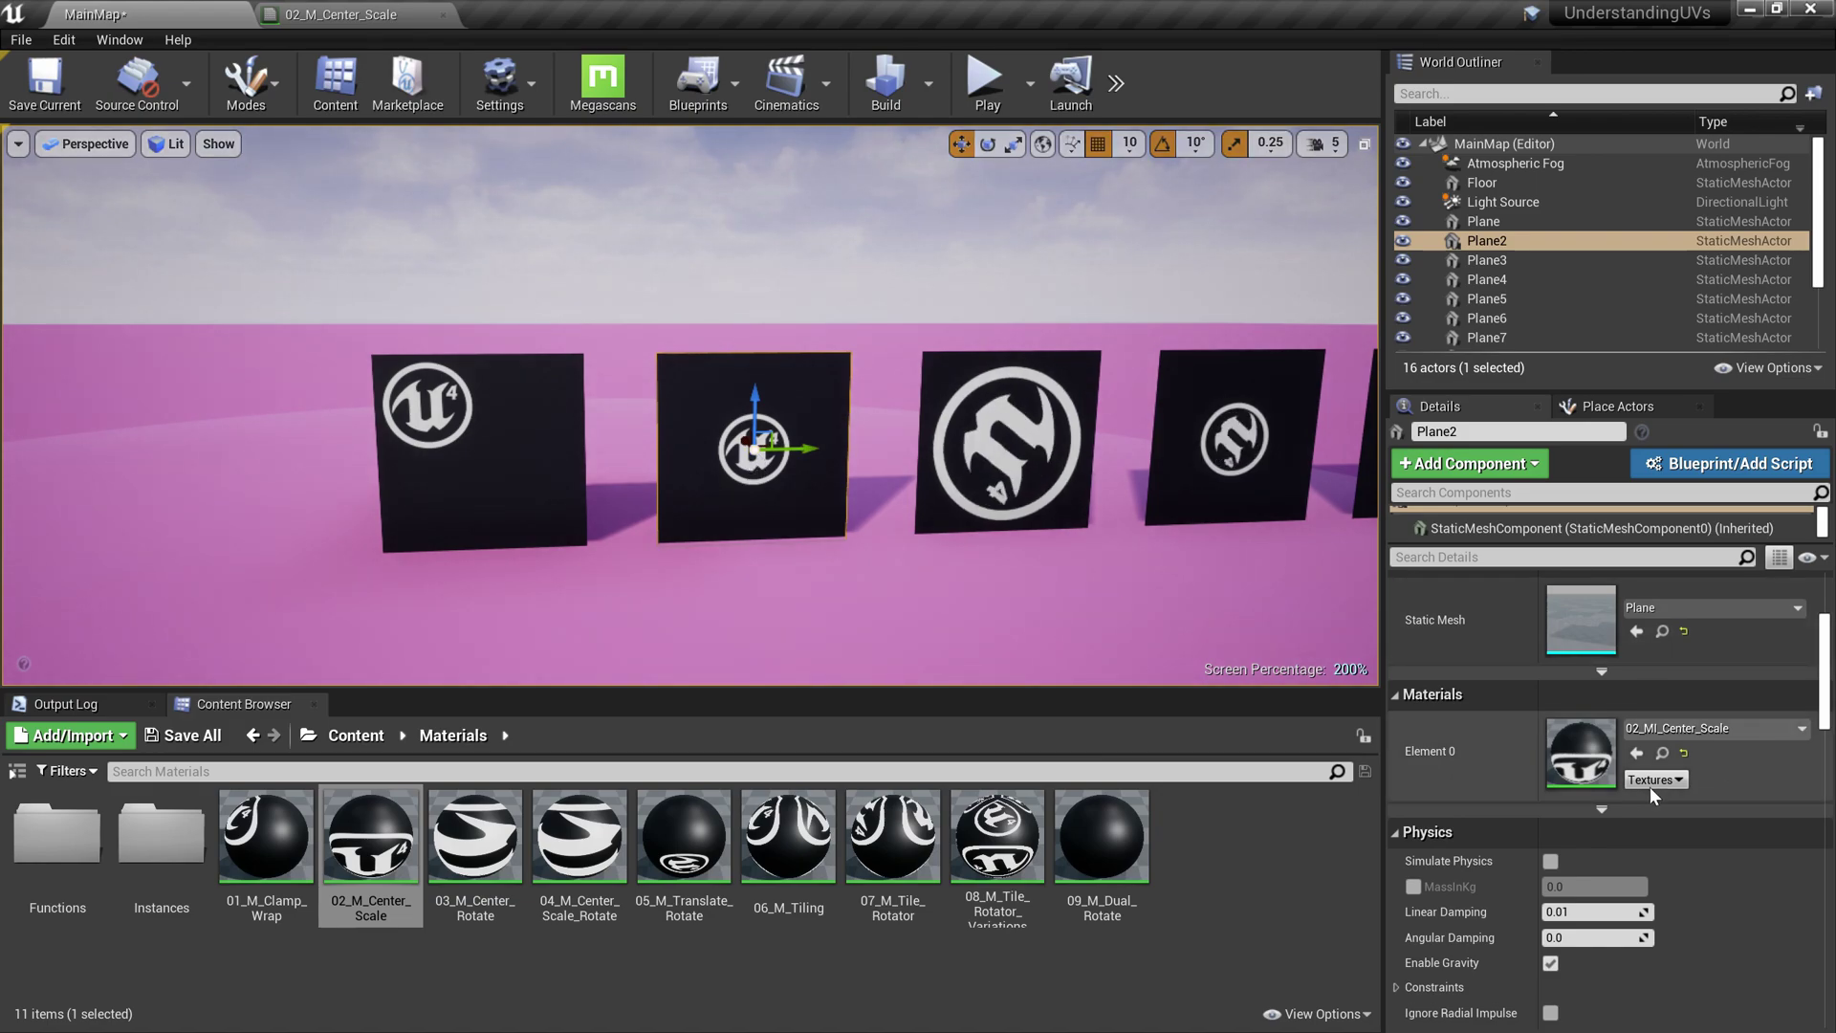
pyautogui.doubleClick(1580, 752)
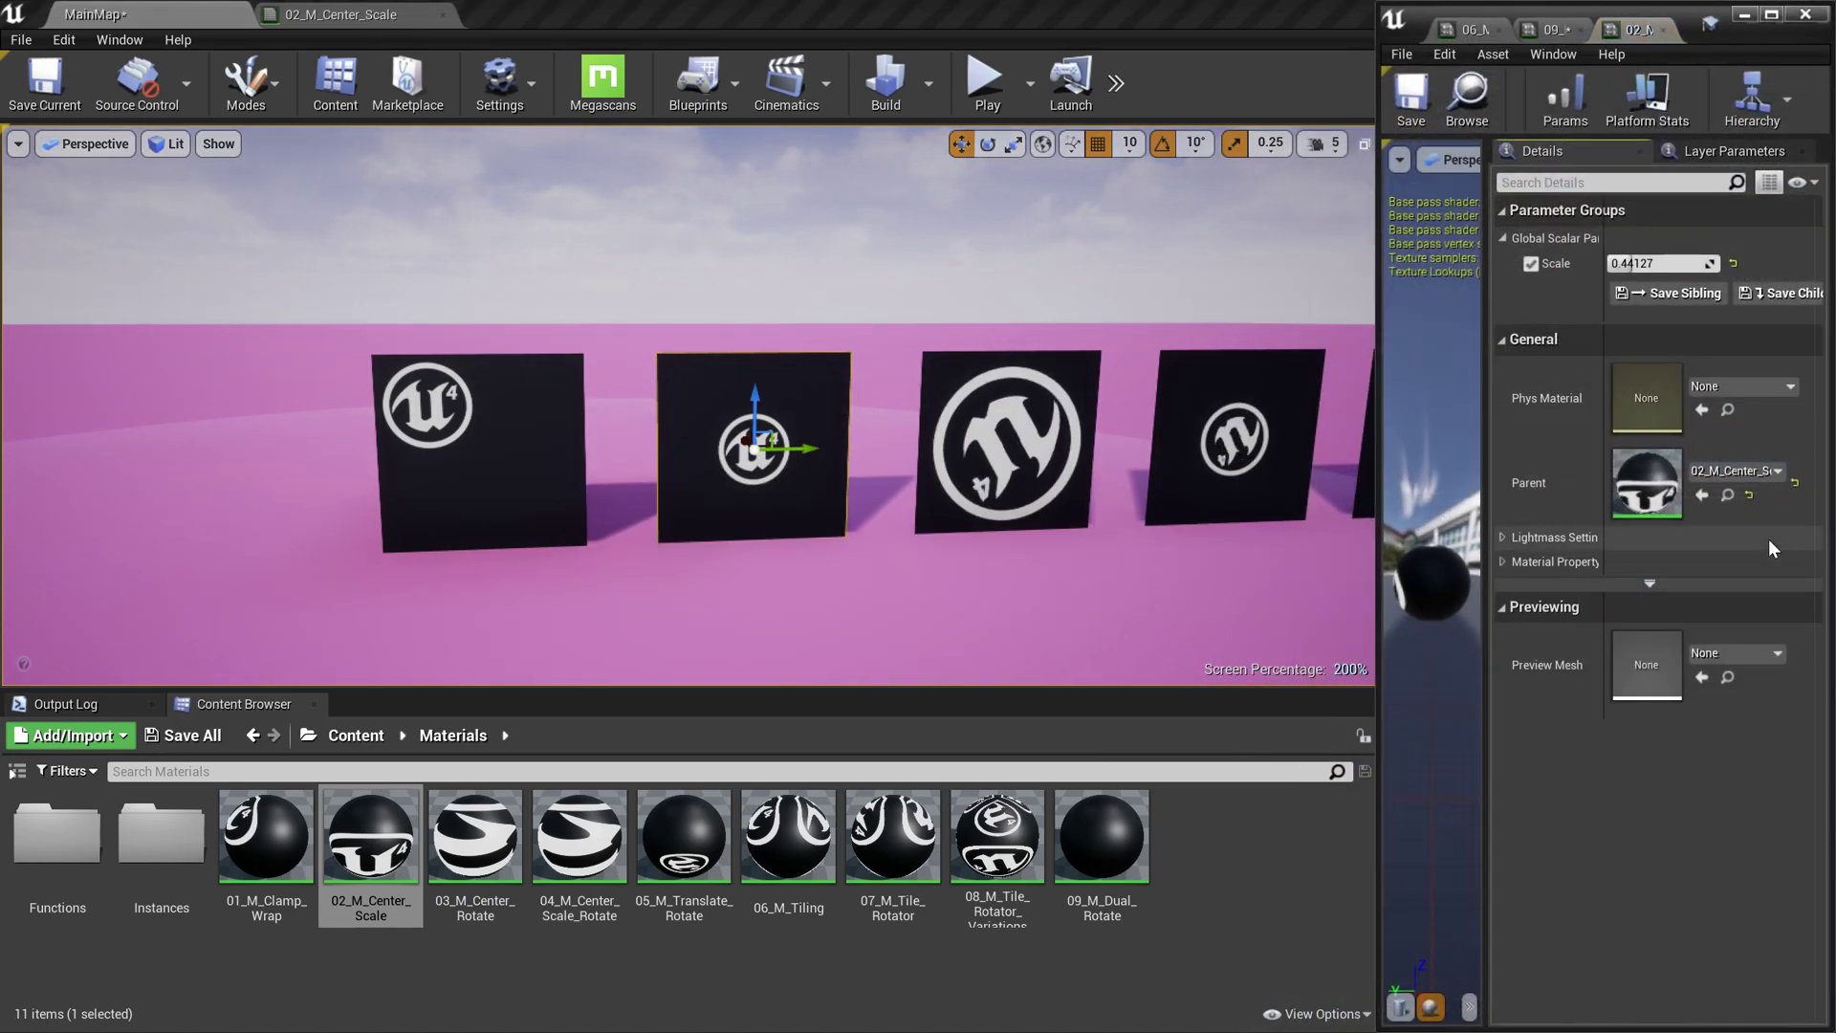
pyautogui.moveTo(1649, 275)
pyautogui.mouseDown()
pyautogui.moveTo(1626, 274)
pyautogui.moveTo(1683, 264)
pyautogui.mouseUp()
# Back in 02_M_Center_Scale, open the first Translate2D node's function and dock its graph in the main editor window
pyautogui.click(339, 14)
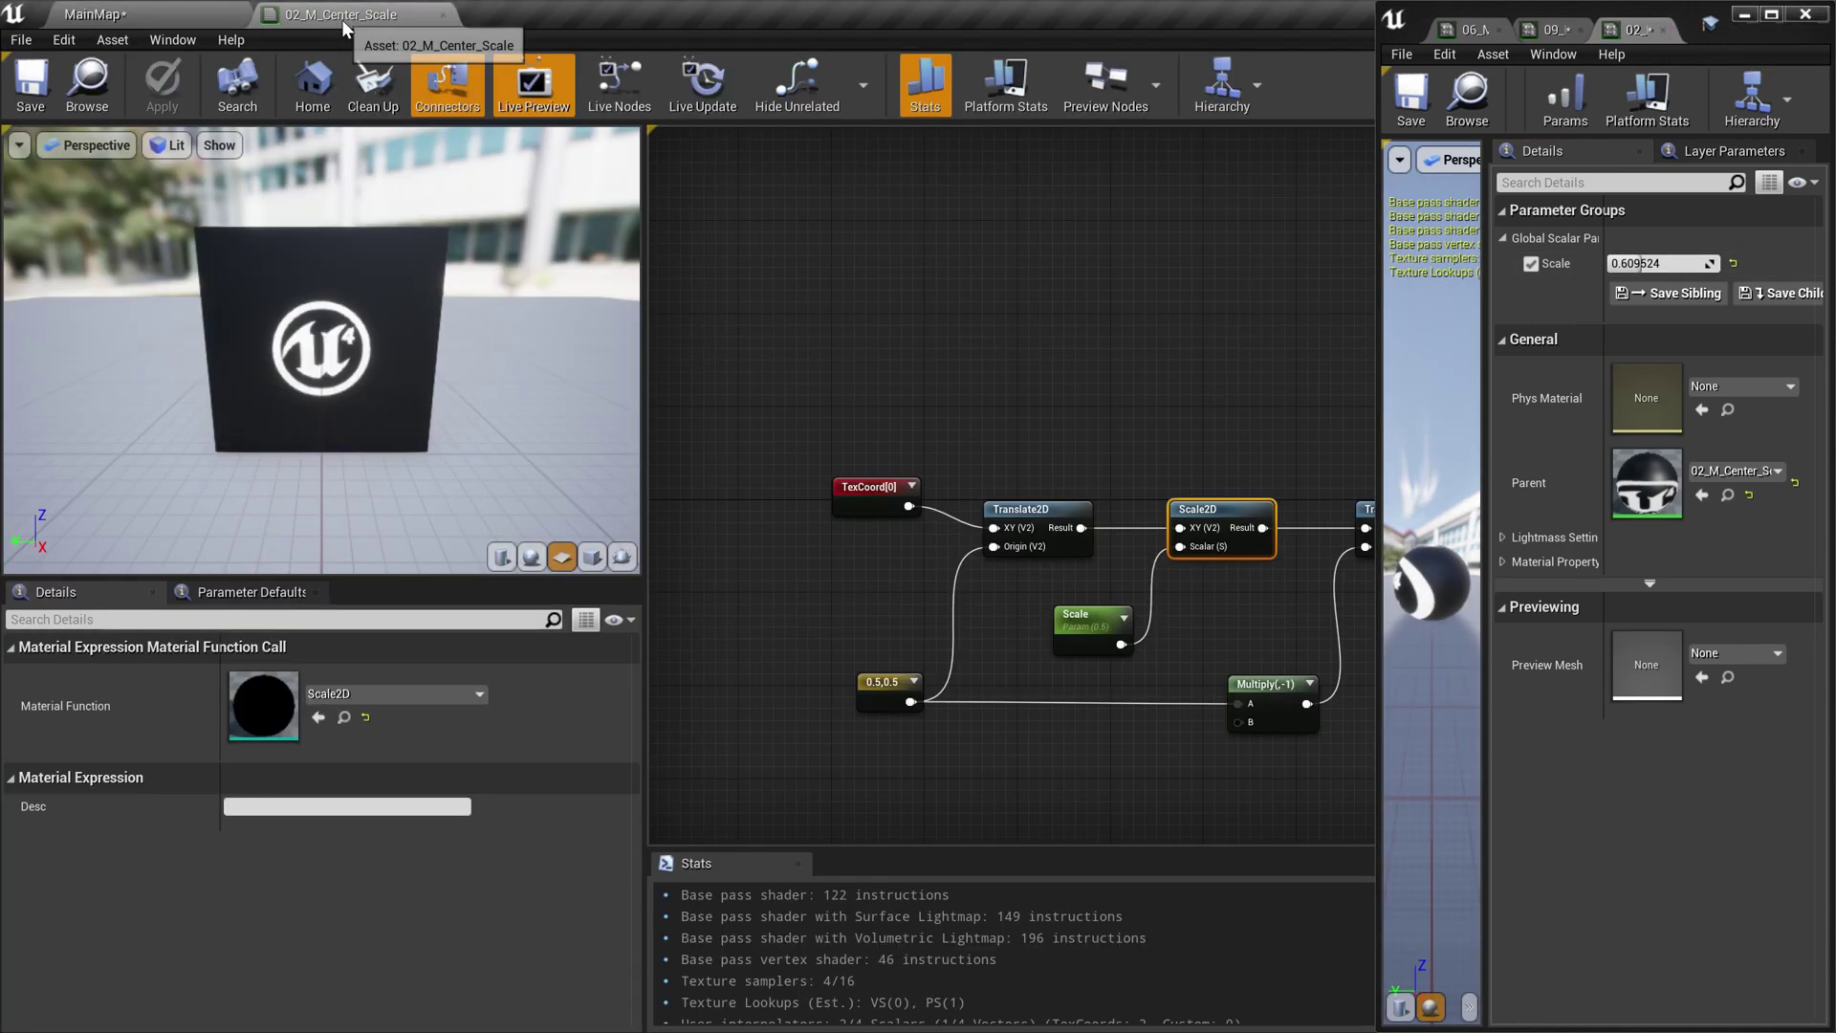
pyautogui.click(1746, 14)
pyautogui.scroll(2, 1206, 473)
pyautogui.scroll(1, 1206, 472)
pyautogui.moveTo(1207, 473); pyautogui.dragTo(1350, 371, button='right')
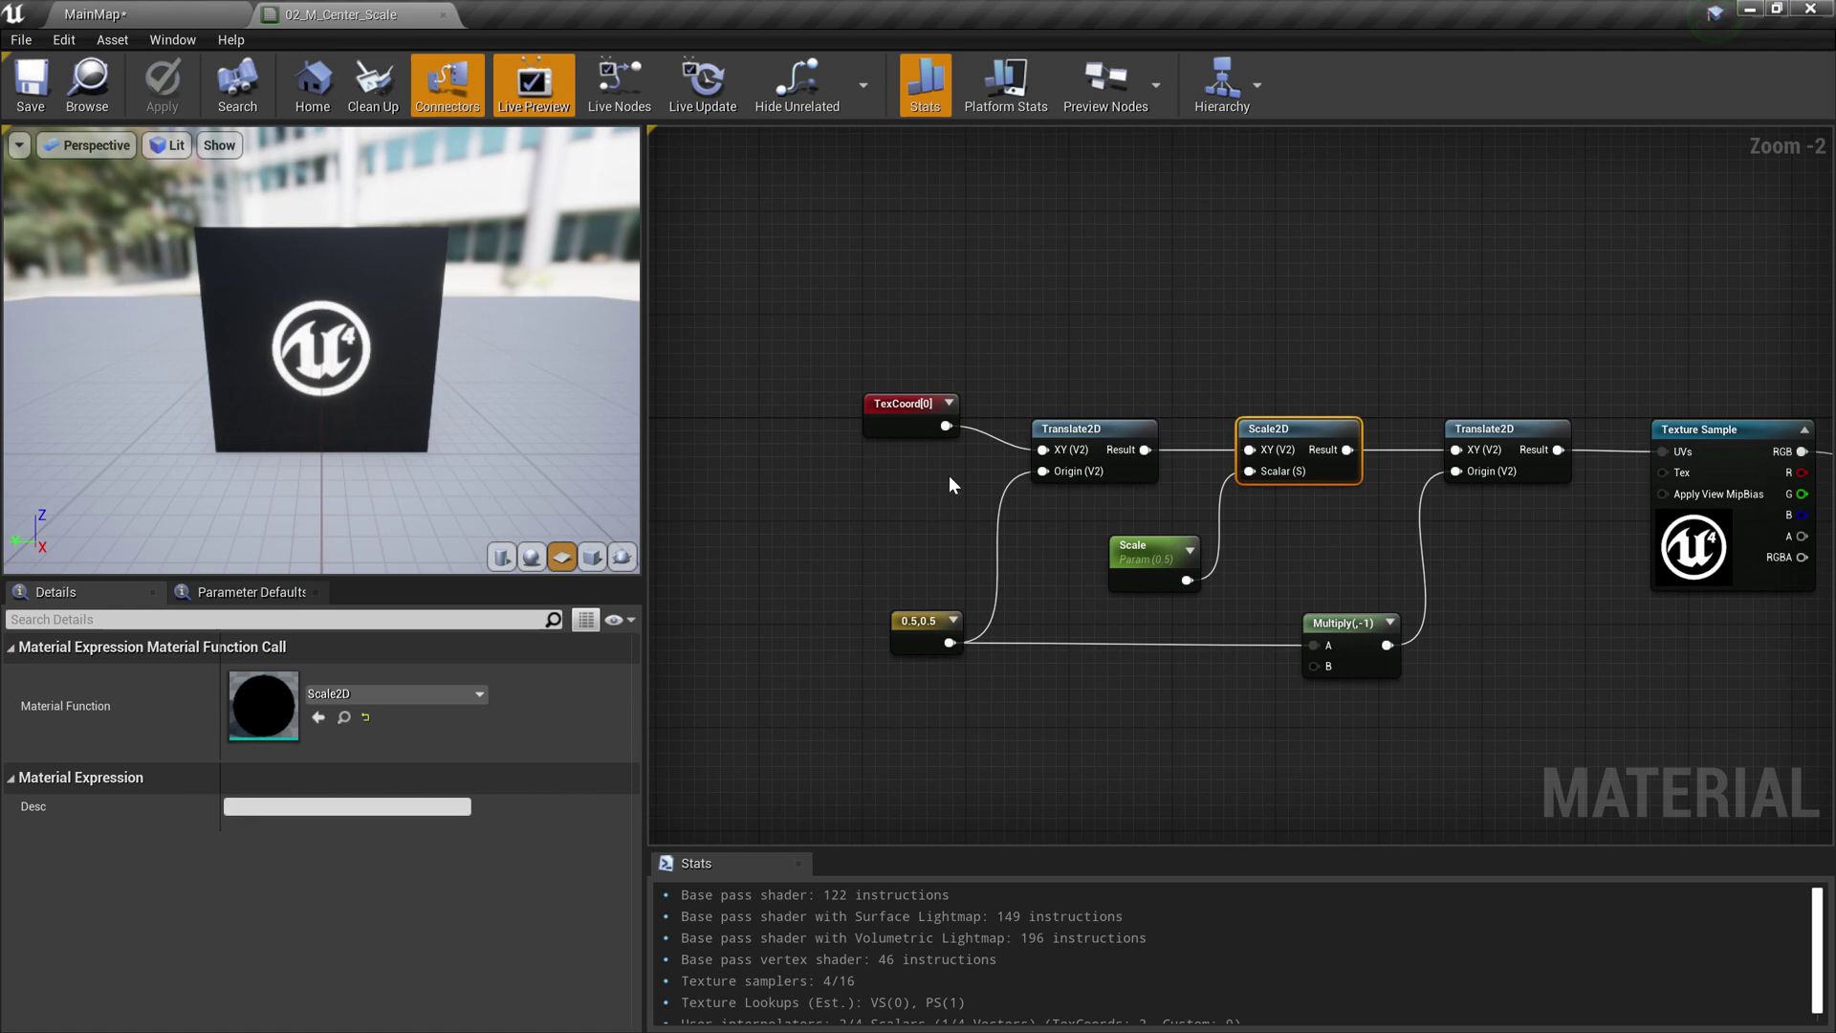
pyautogui.click(1127, 359)
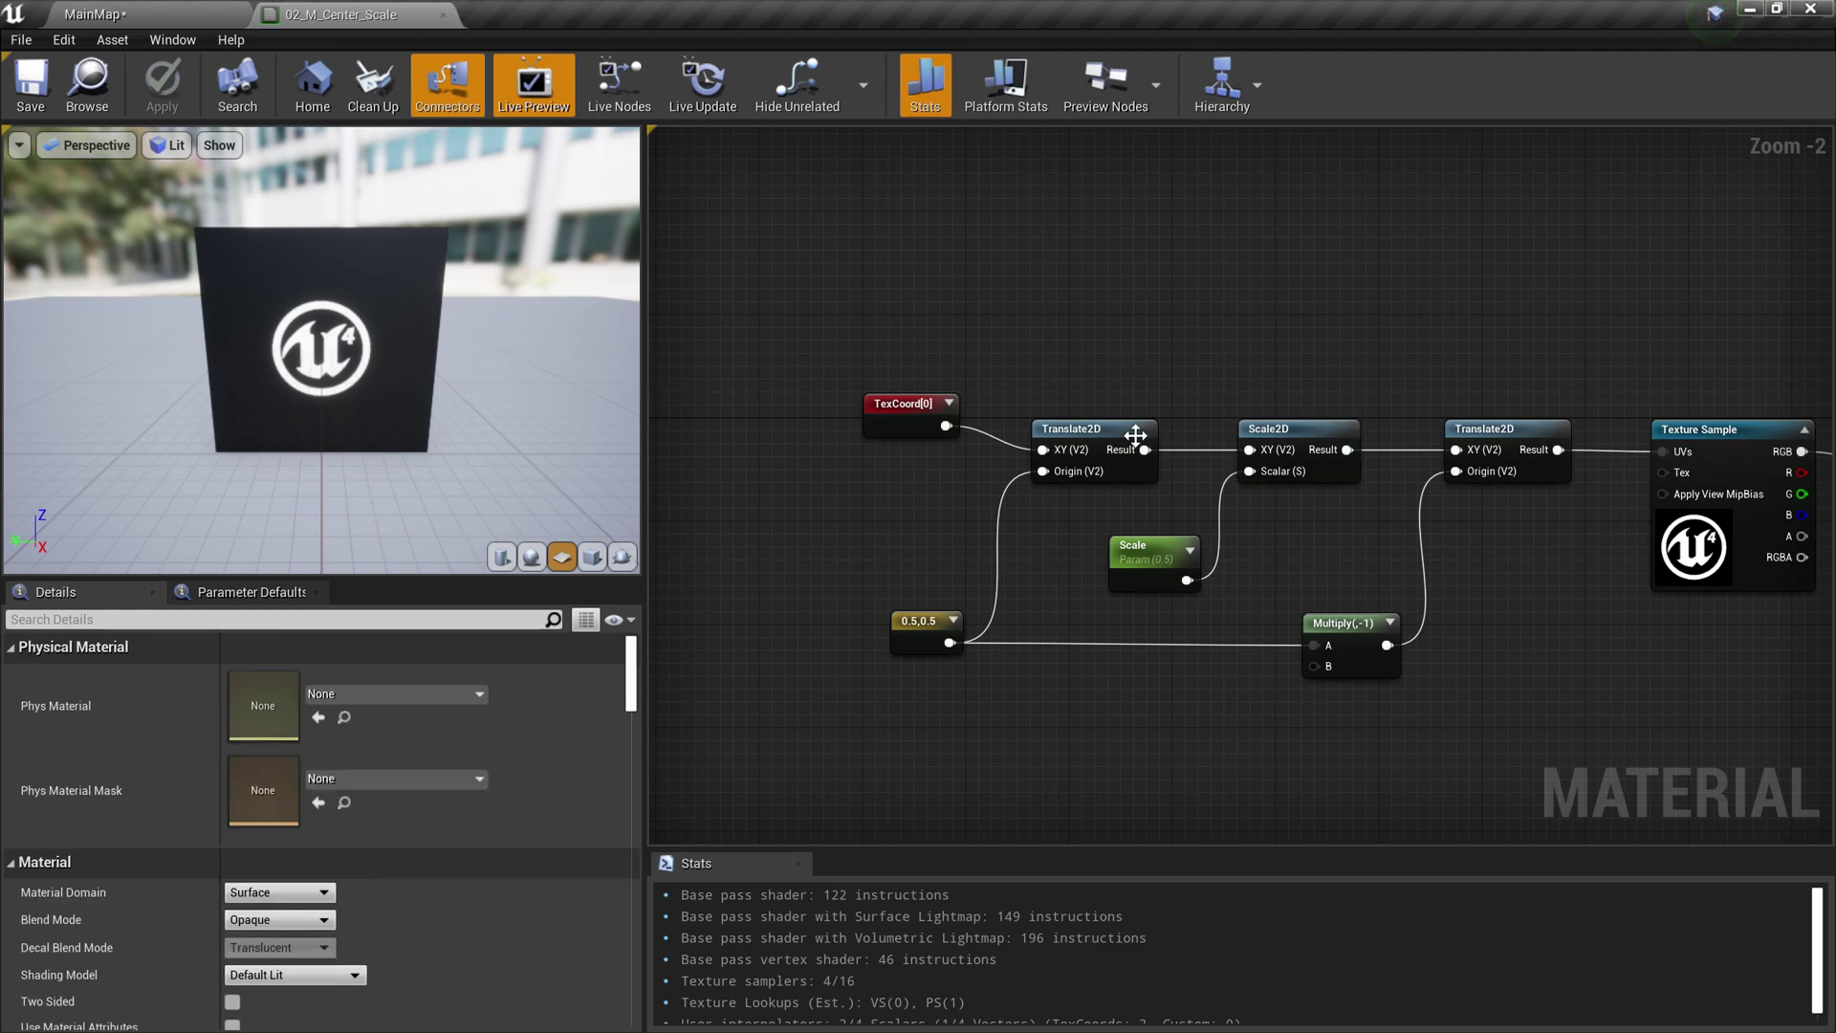
pyautogui.doubleClick(1098, 435)
pyautogui.scroll(-3, 1568, 382)
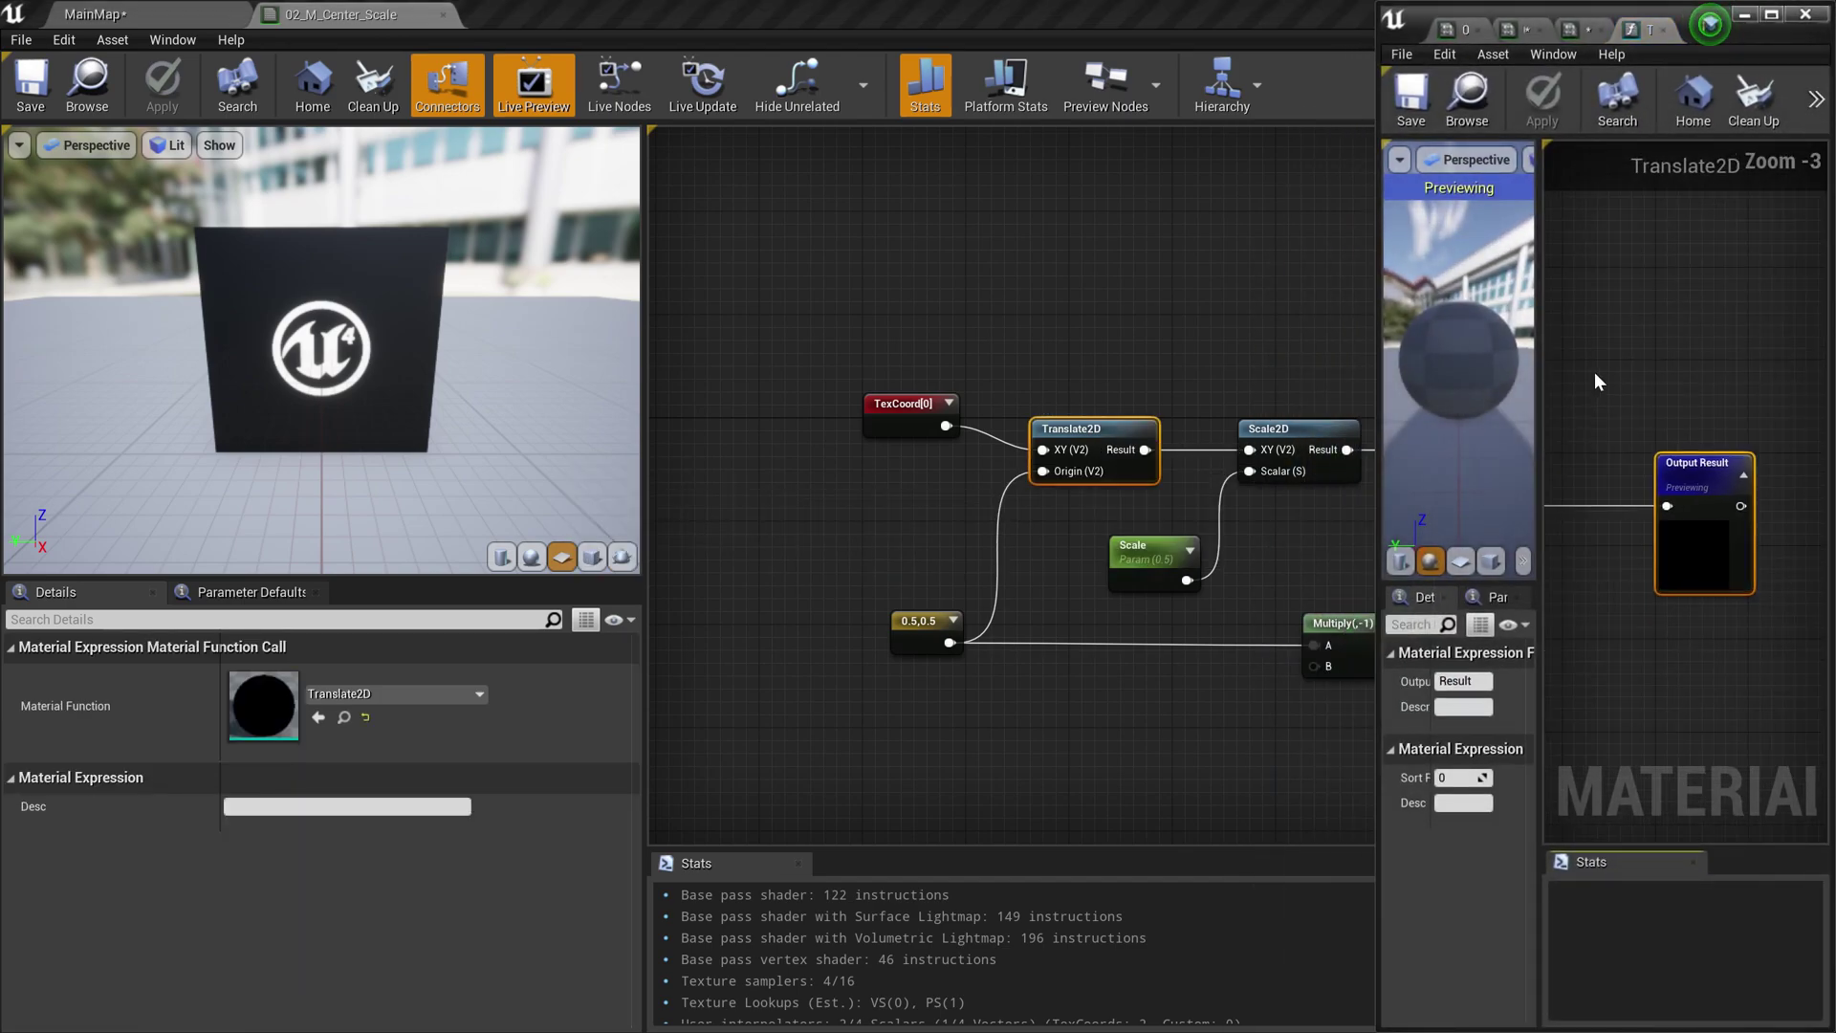
pyautogui.moveTo(1640, 29); pyautogui.dragTo(535, 15)
pyautogui.scroll(4, 1165, 438)
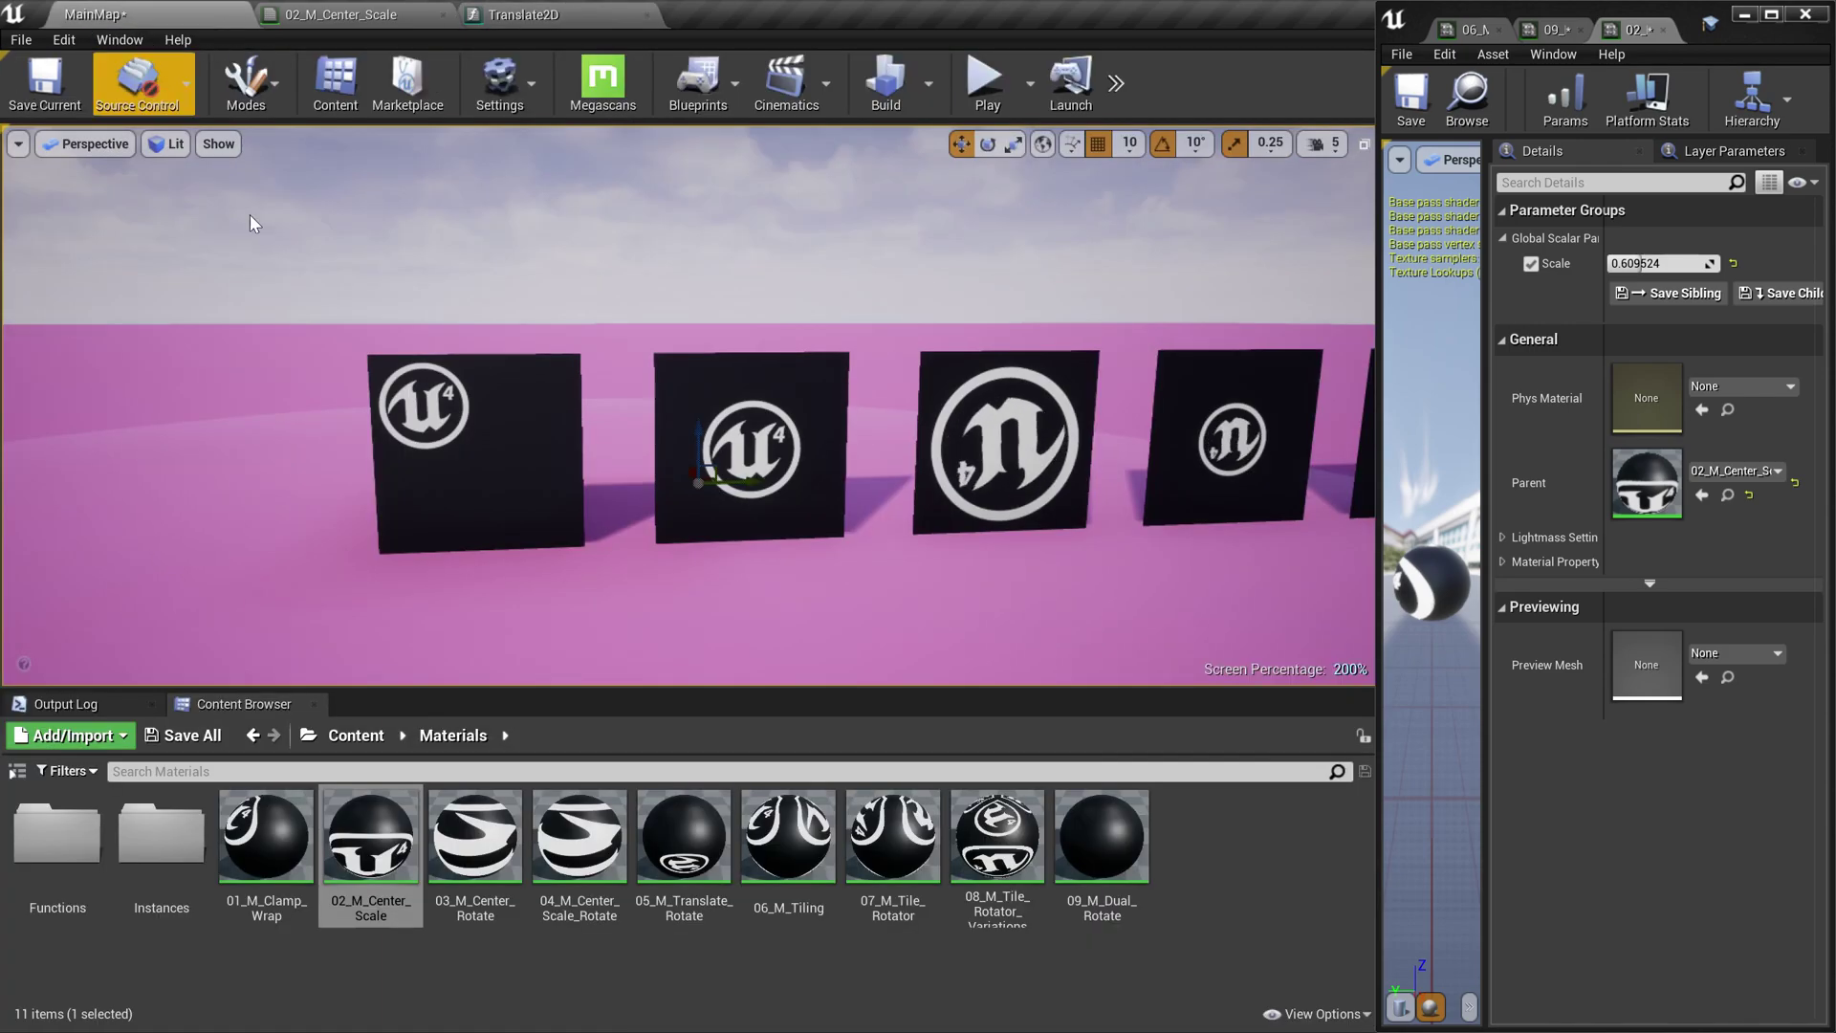
# Compare the nodes inside the Translate2D function with how Translate2D is wired in 02_M_Center_Scale
pyautogui.click(105, 14)
pyautogui.click(512, 14)
pyautogui.click(105, 14)
pyautogui.click(498, 17)
pyautogui.click(498, 17)
pyautogui.click(349, 17)
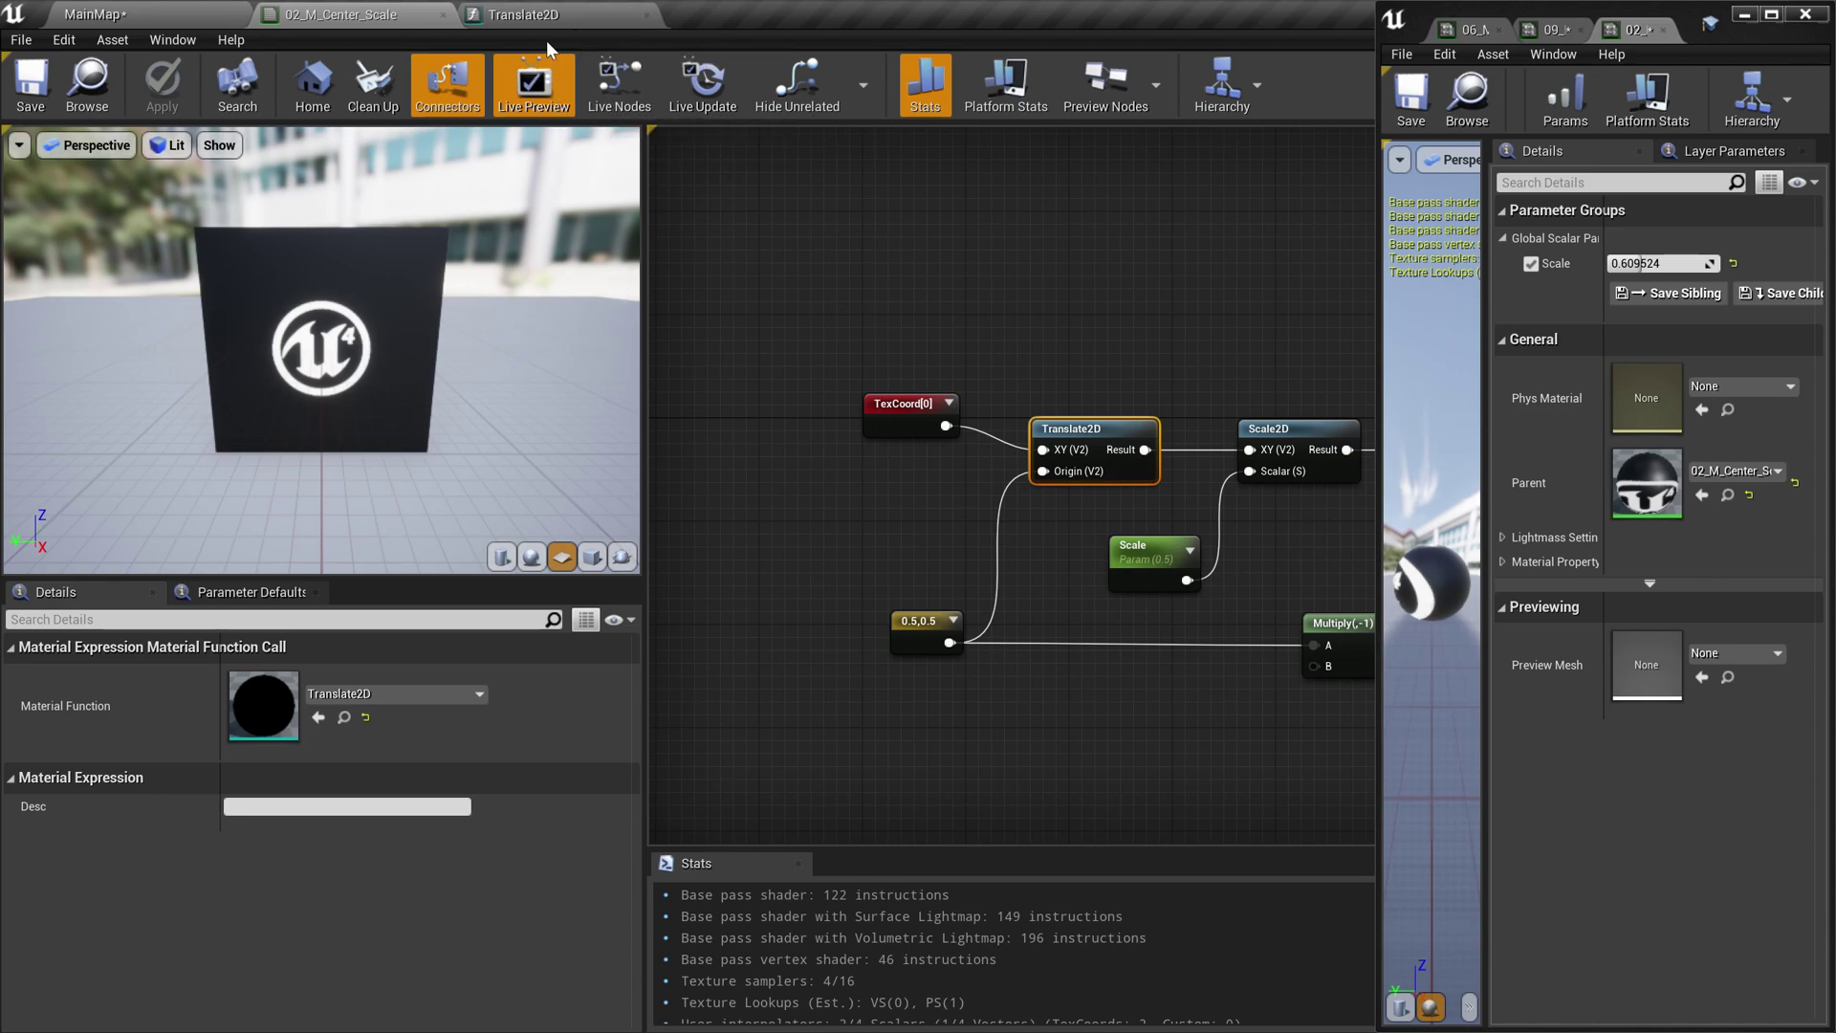
pyautogui.click(535, 14)
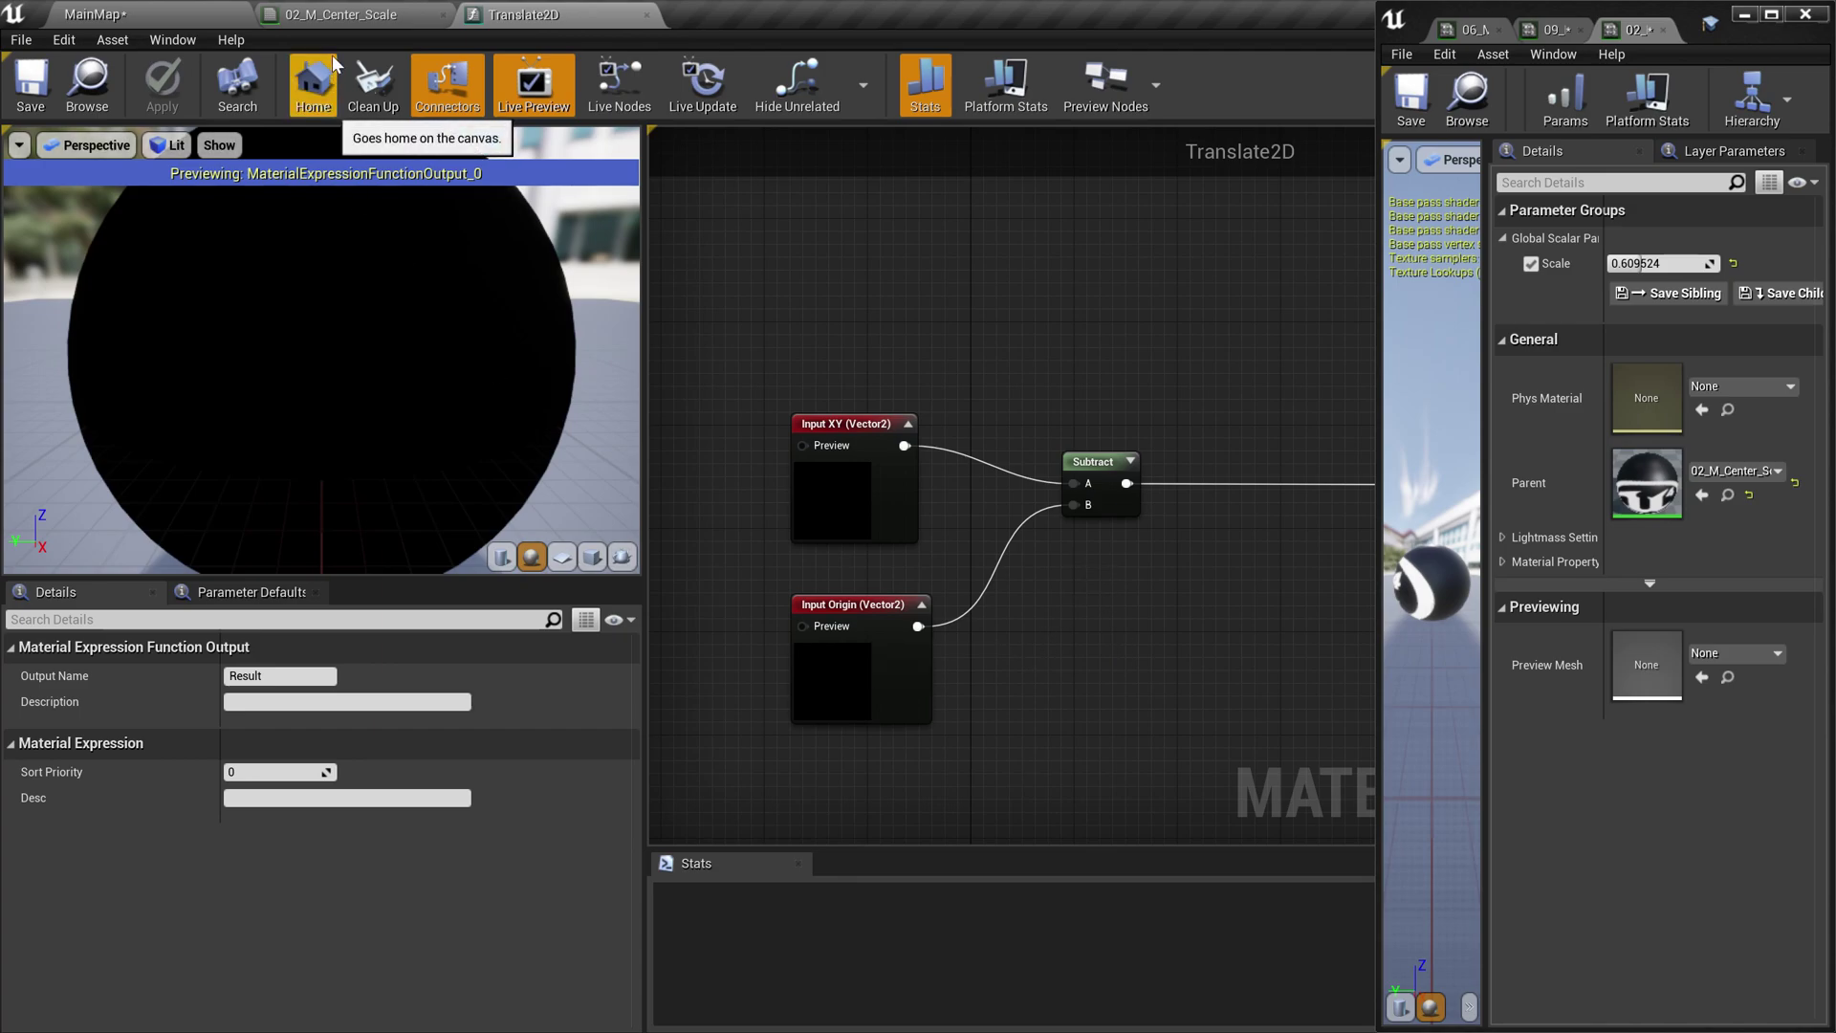
pyautogui.click(354, 15)
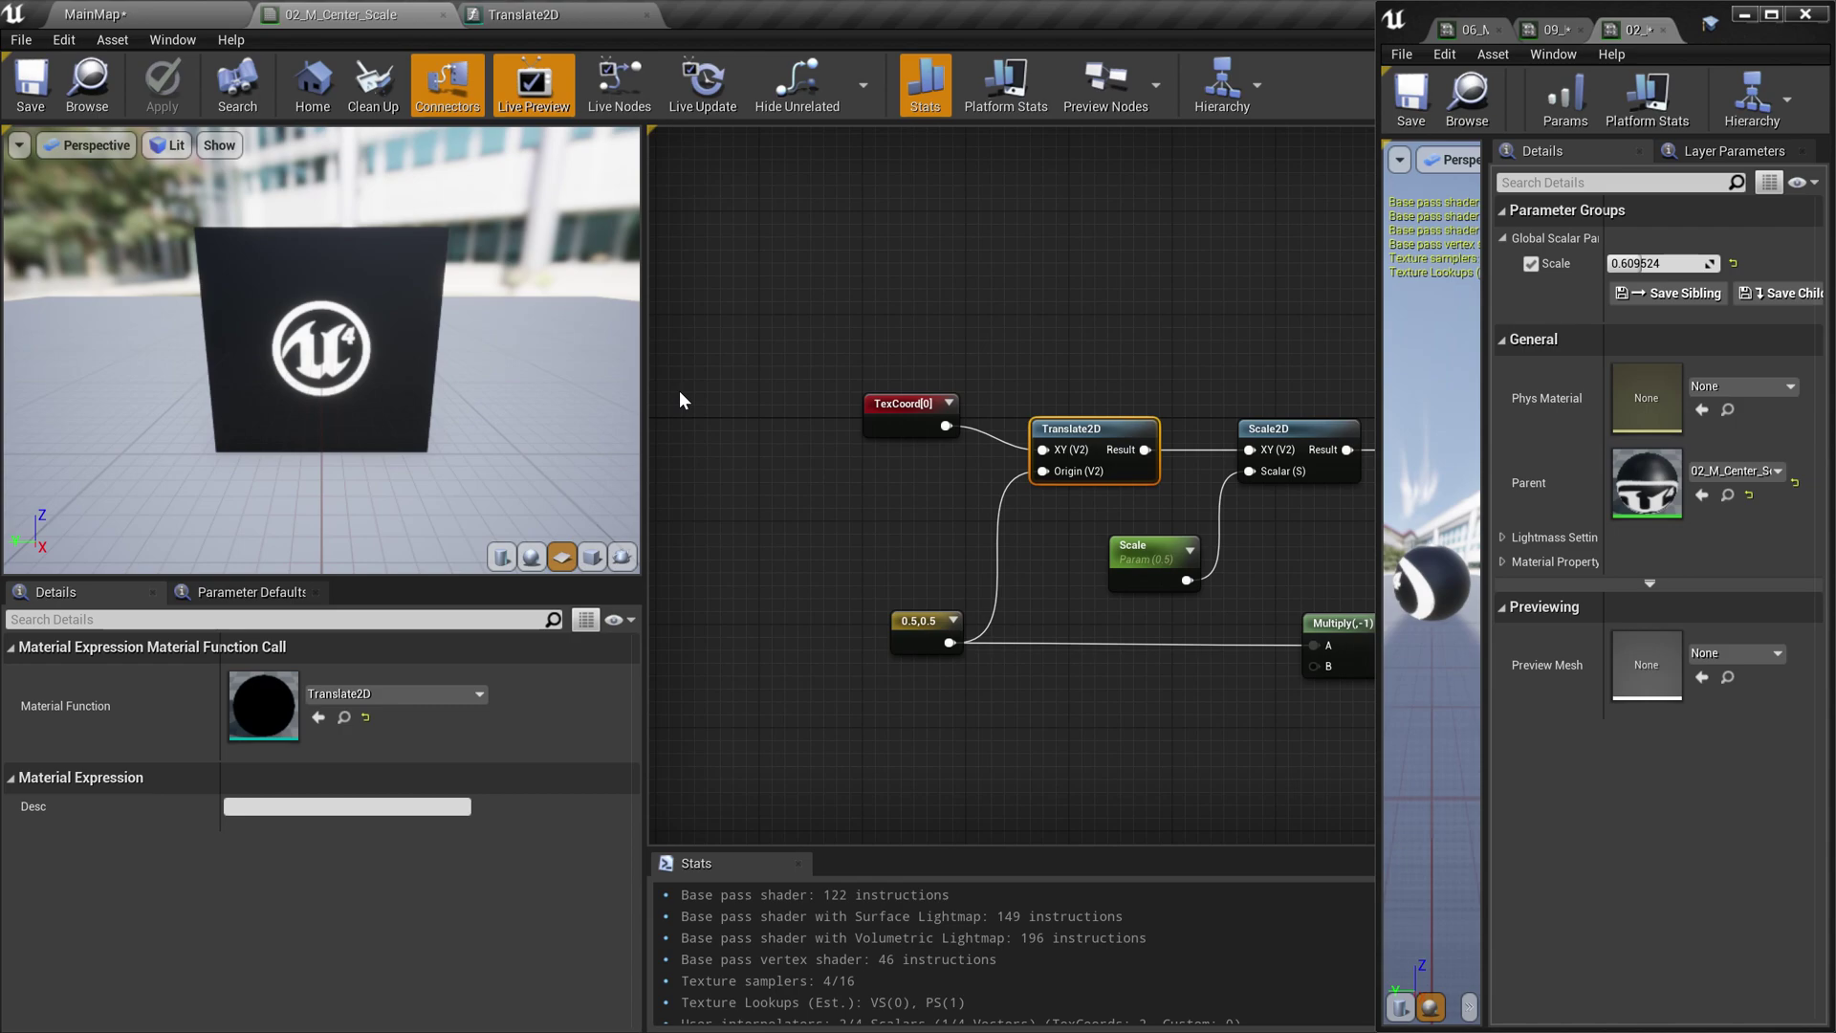
pyautogui.click(558, 19)
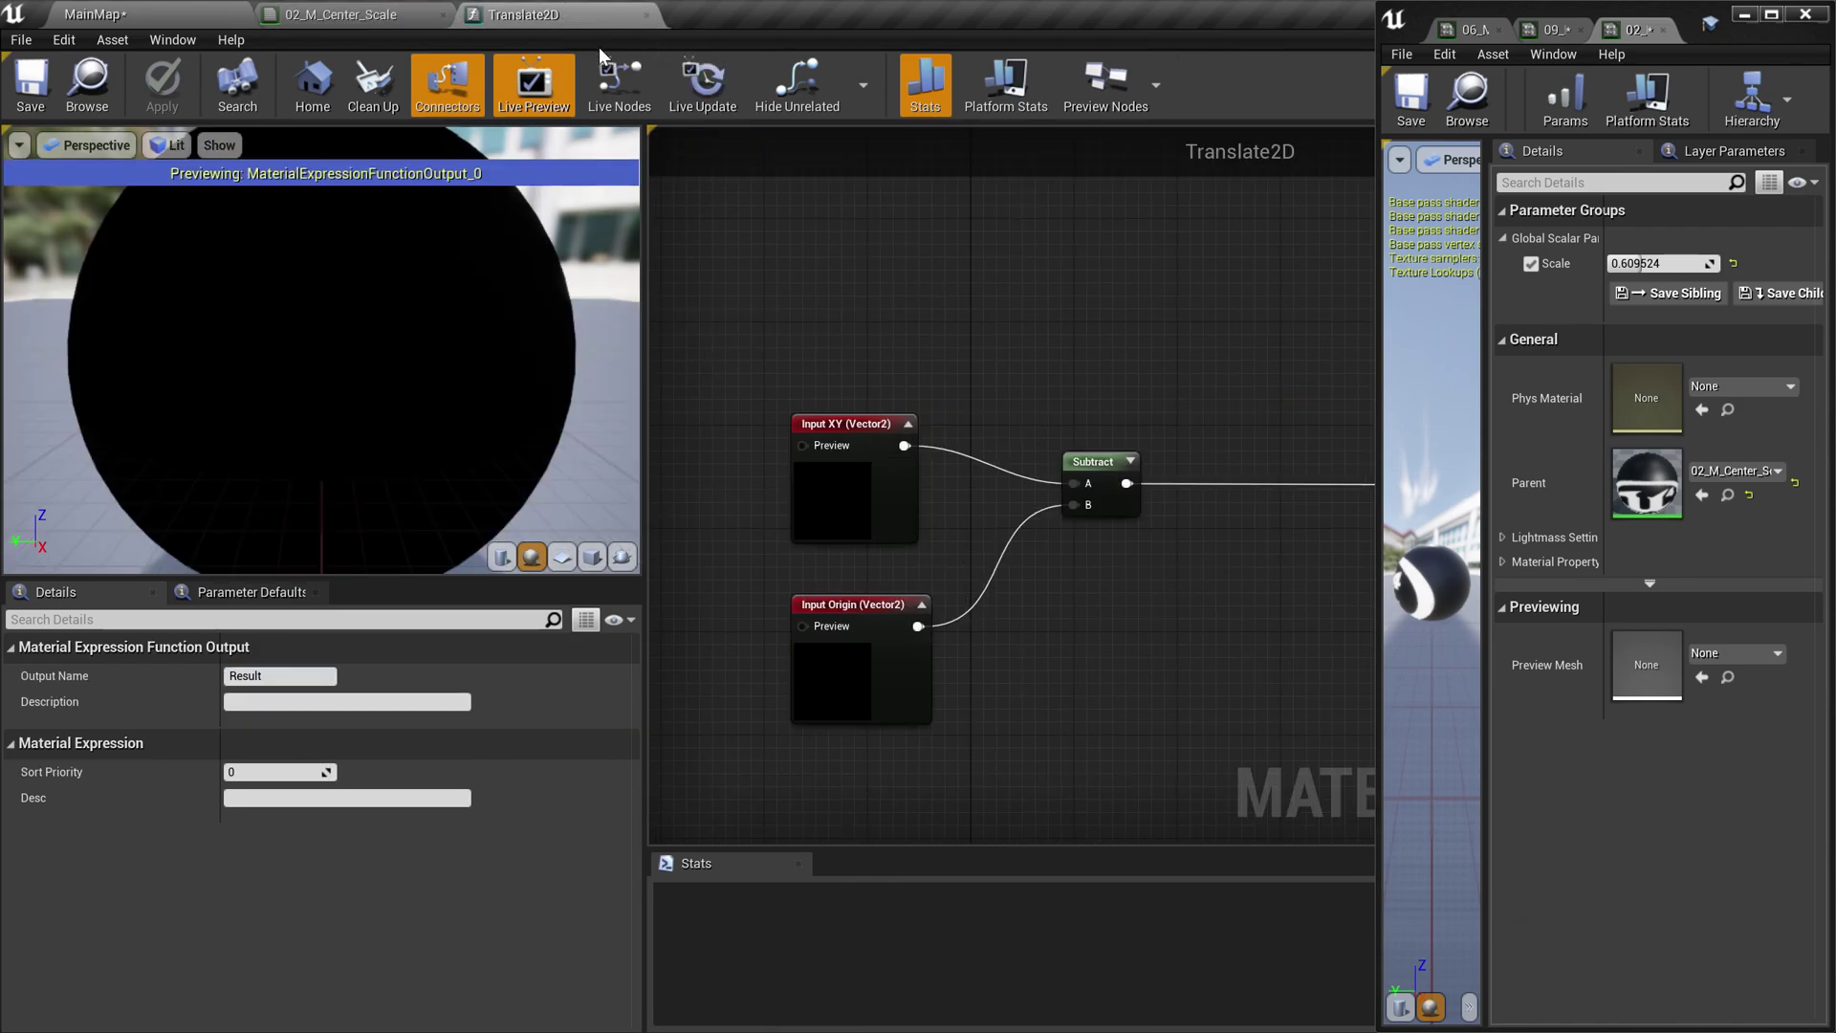
# Back in 02_M_Center_Scale, try replacing Scale2D with a Multiply node that combines the first Translate2D result with Scale and feeds the second Translate2D
pyautogui.click(278, 17)
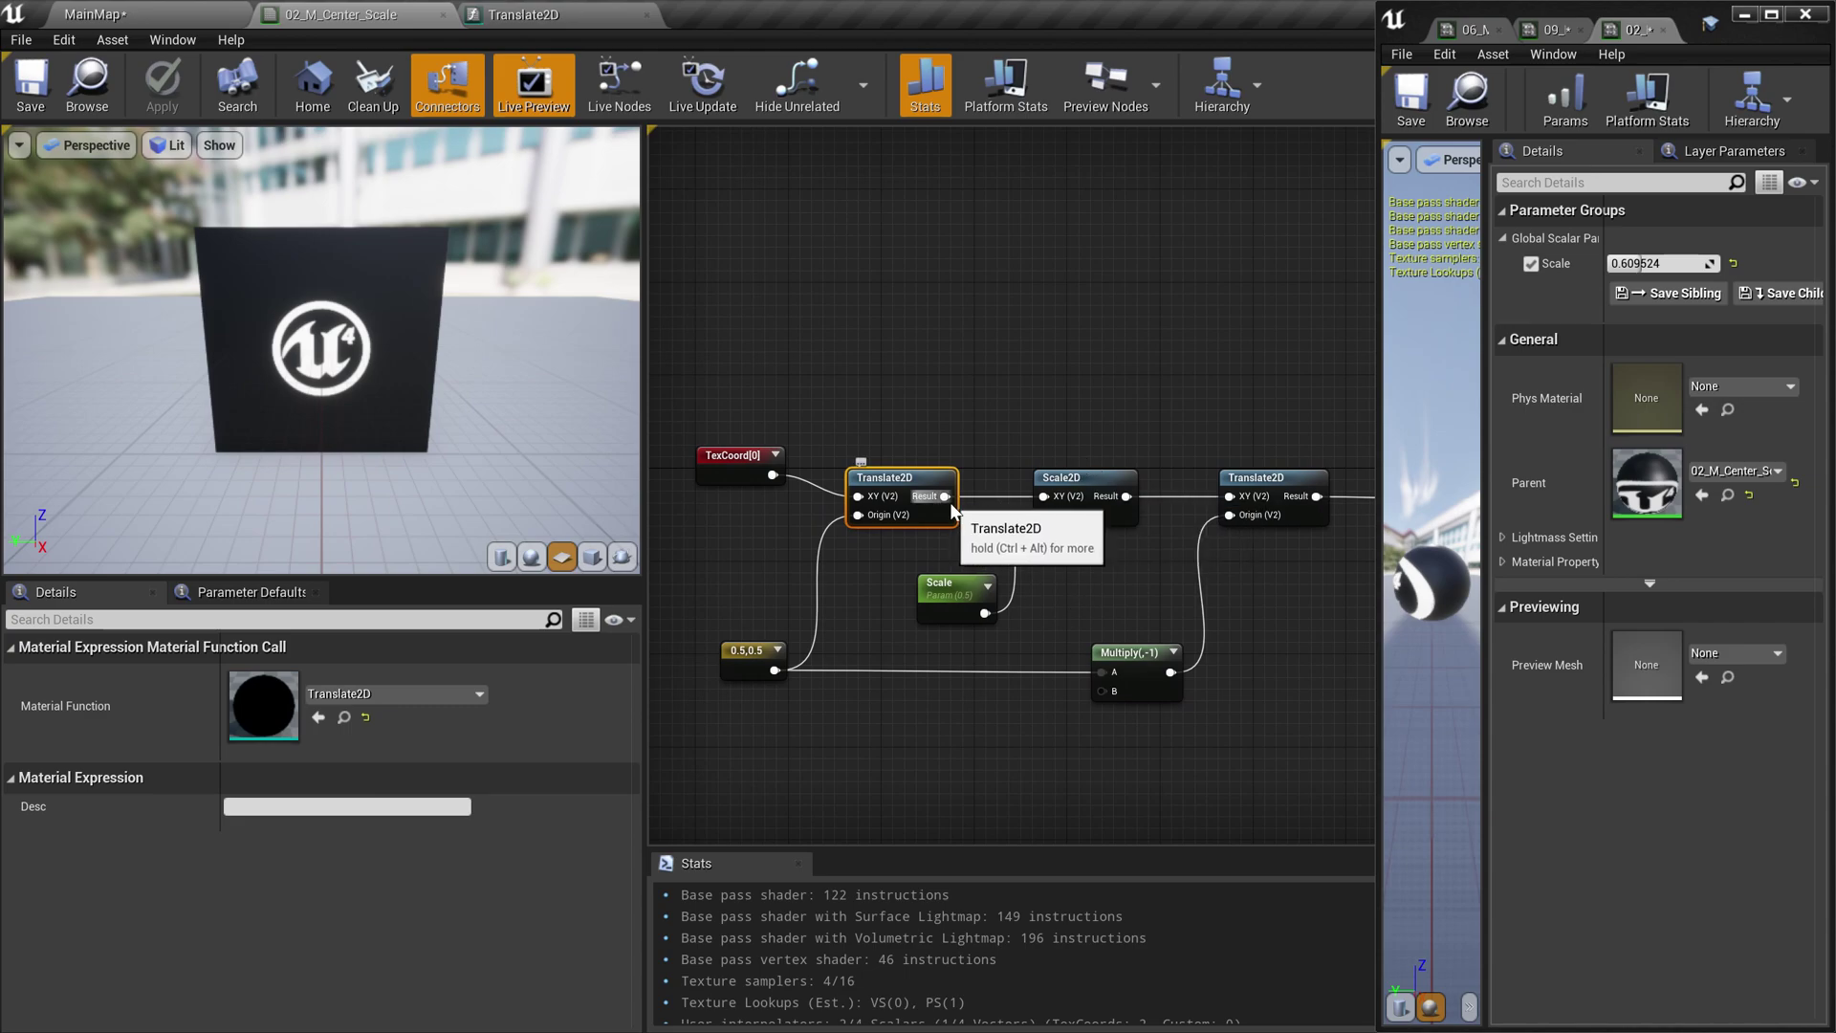
pyautogui.moveTo(944, 495); pyautogui.dragTo(1031, 387)
pyautogui.write('mu')
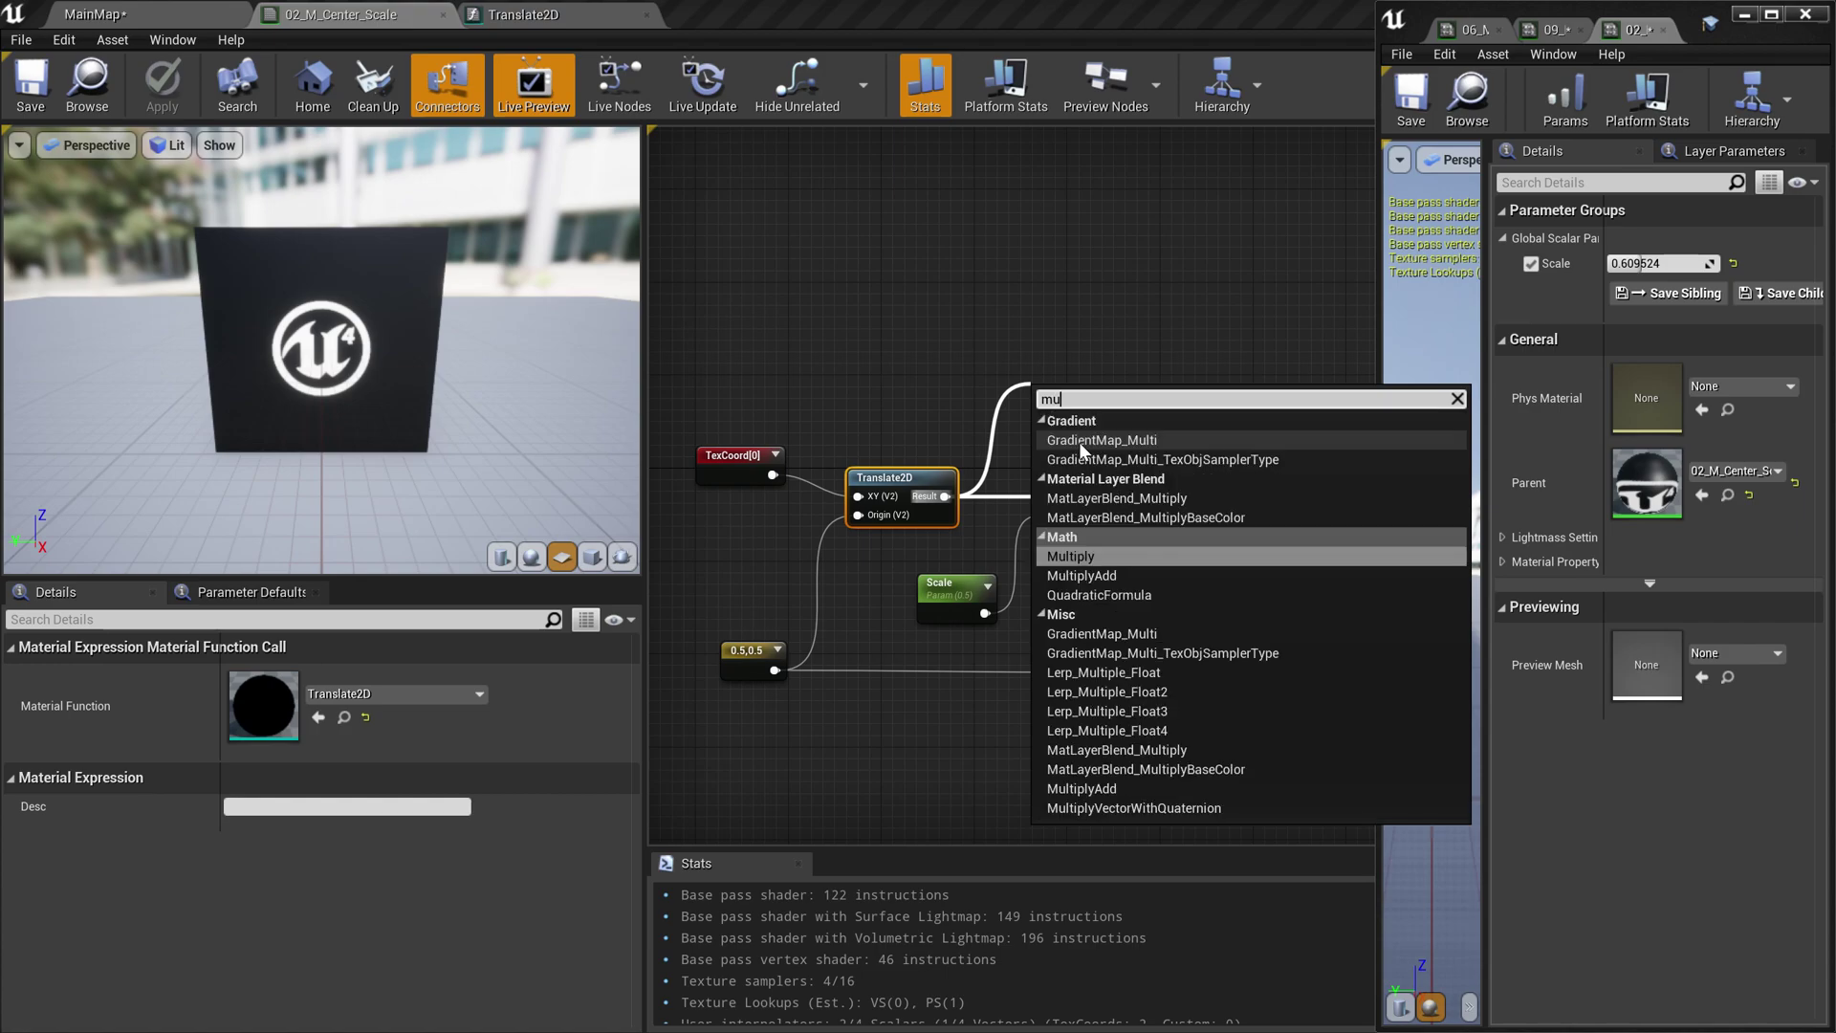
pyautogui.press('Return')
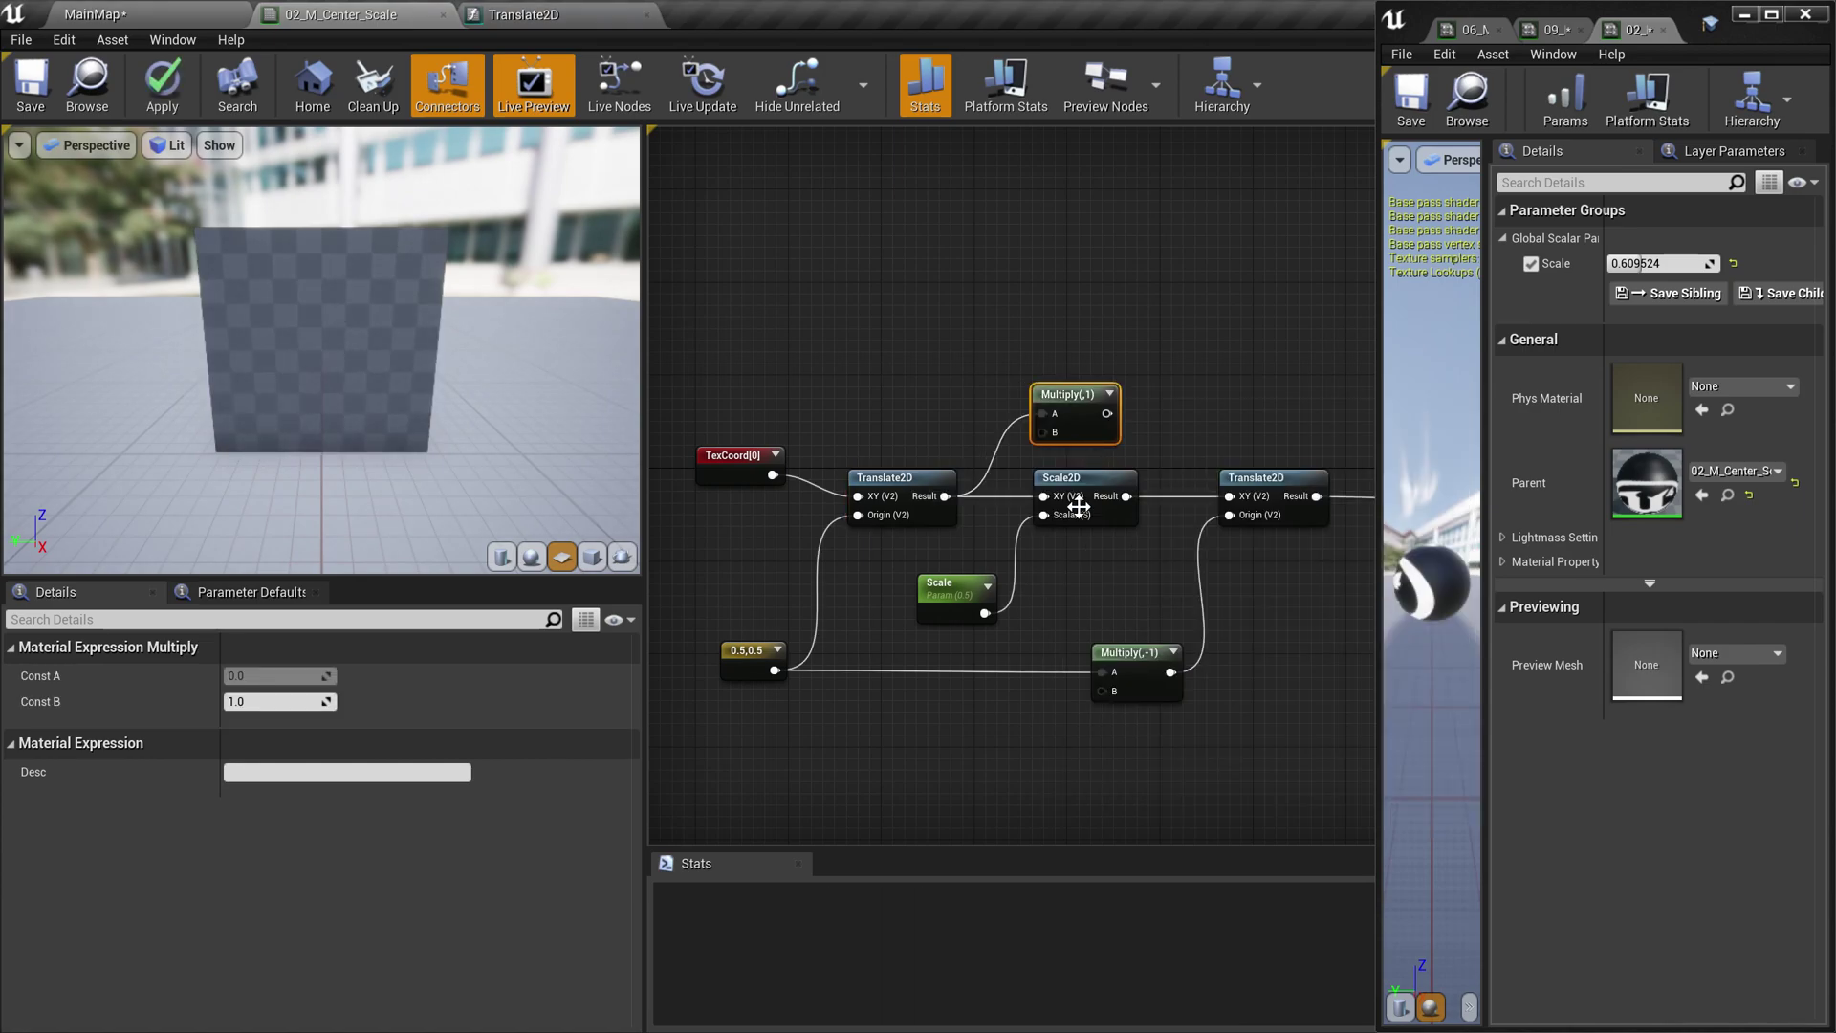
pyautogui.moveTo(1004, 574); pyautogui.dragTo(1230, 497)
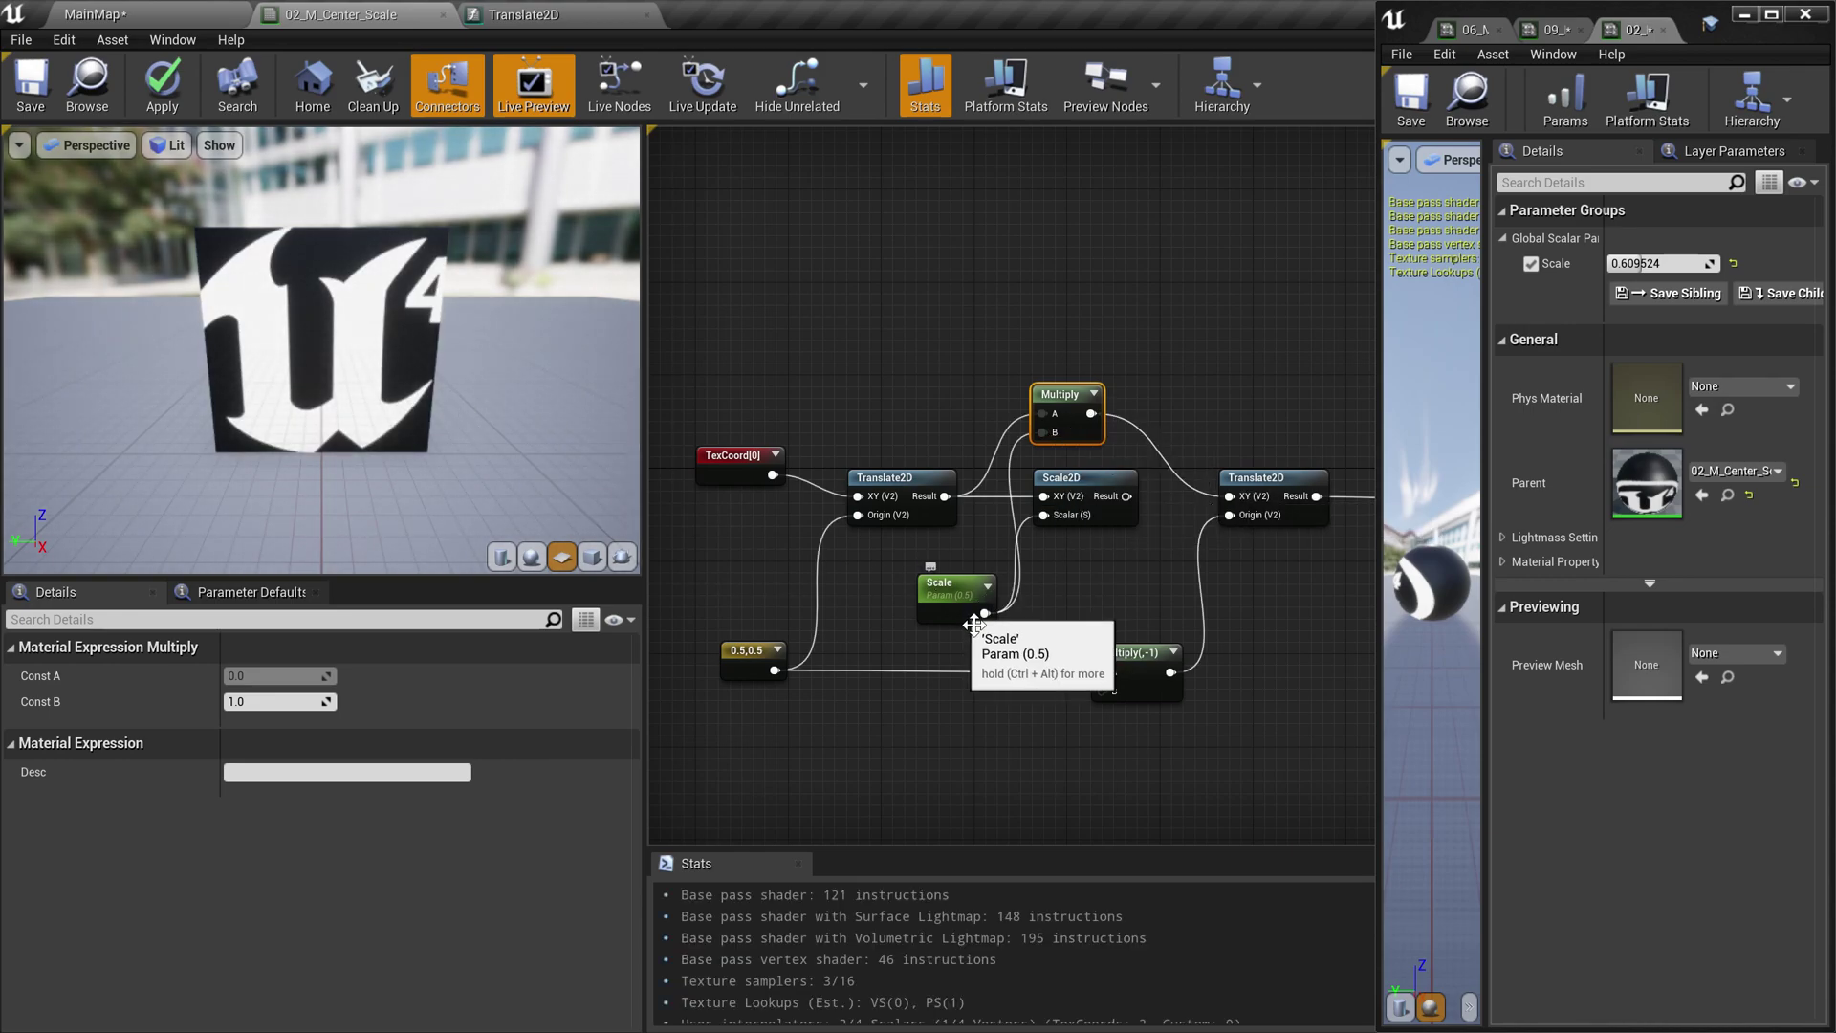
pyautogui.scroll(1, 974, 622)
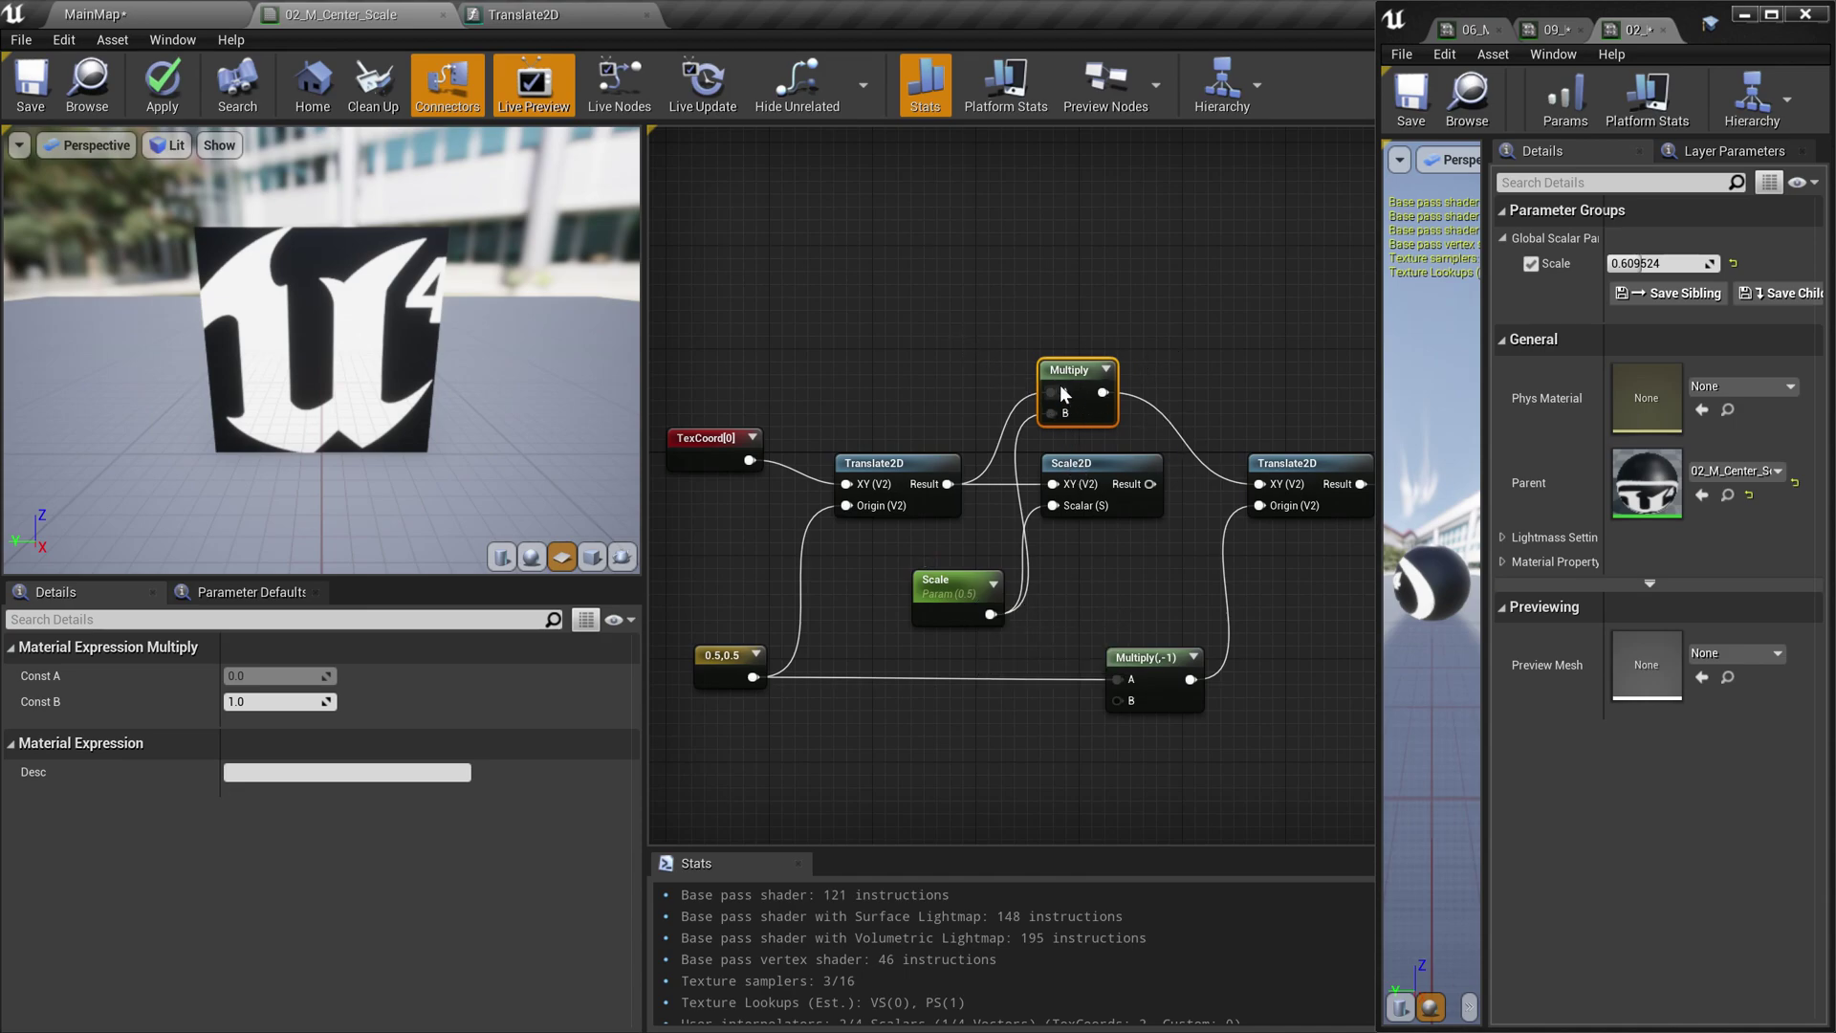
# Open the Scale2D function to see how it combines XY and Scalar, and return to the 02_M_Center_Scale graph
pyautogui.doubleClick(1076, 465)
pyautogui.moveTo(1286, 586); pyautogui.dragTo(1227, 586, button='right')
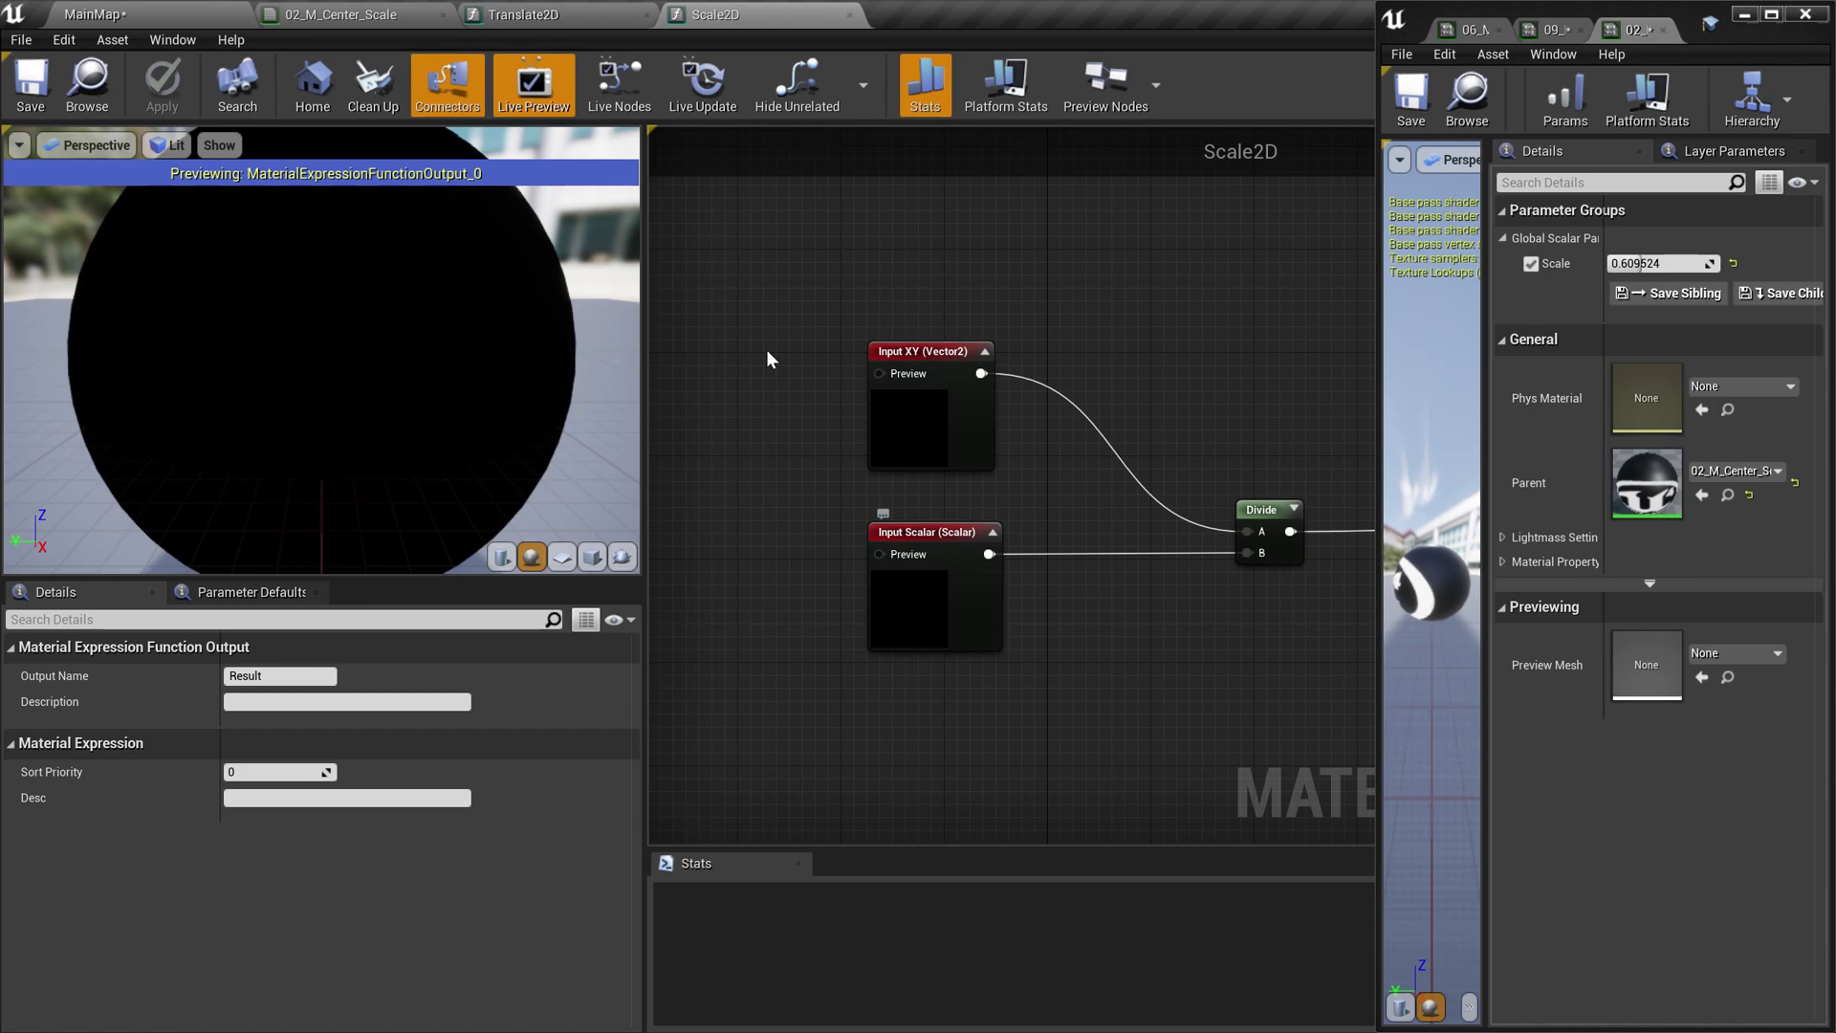
pyautogui.click(347, 16)
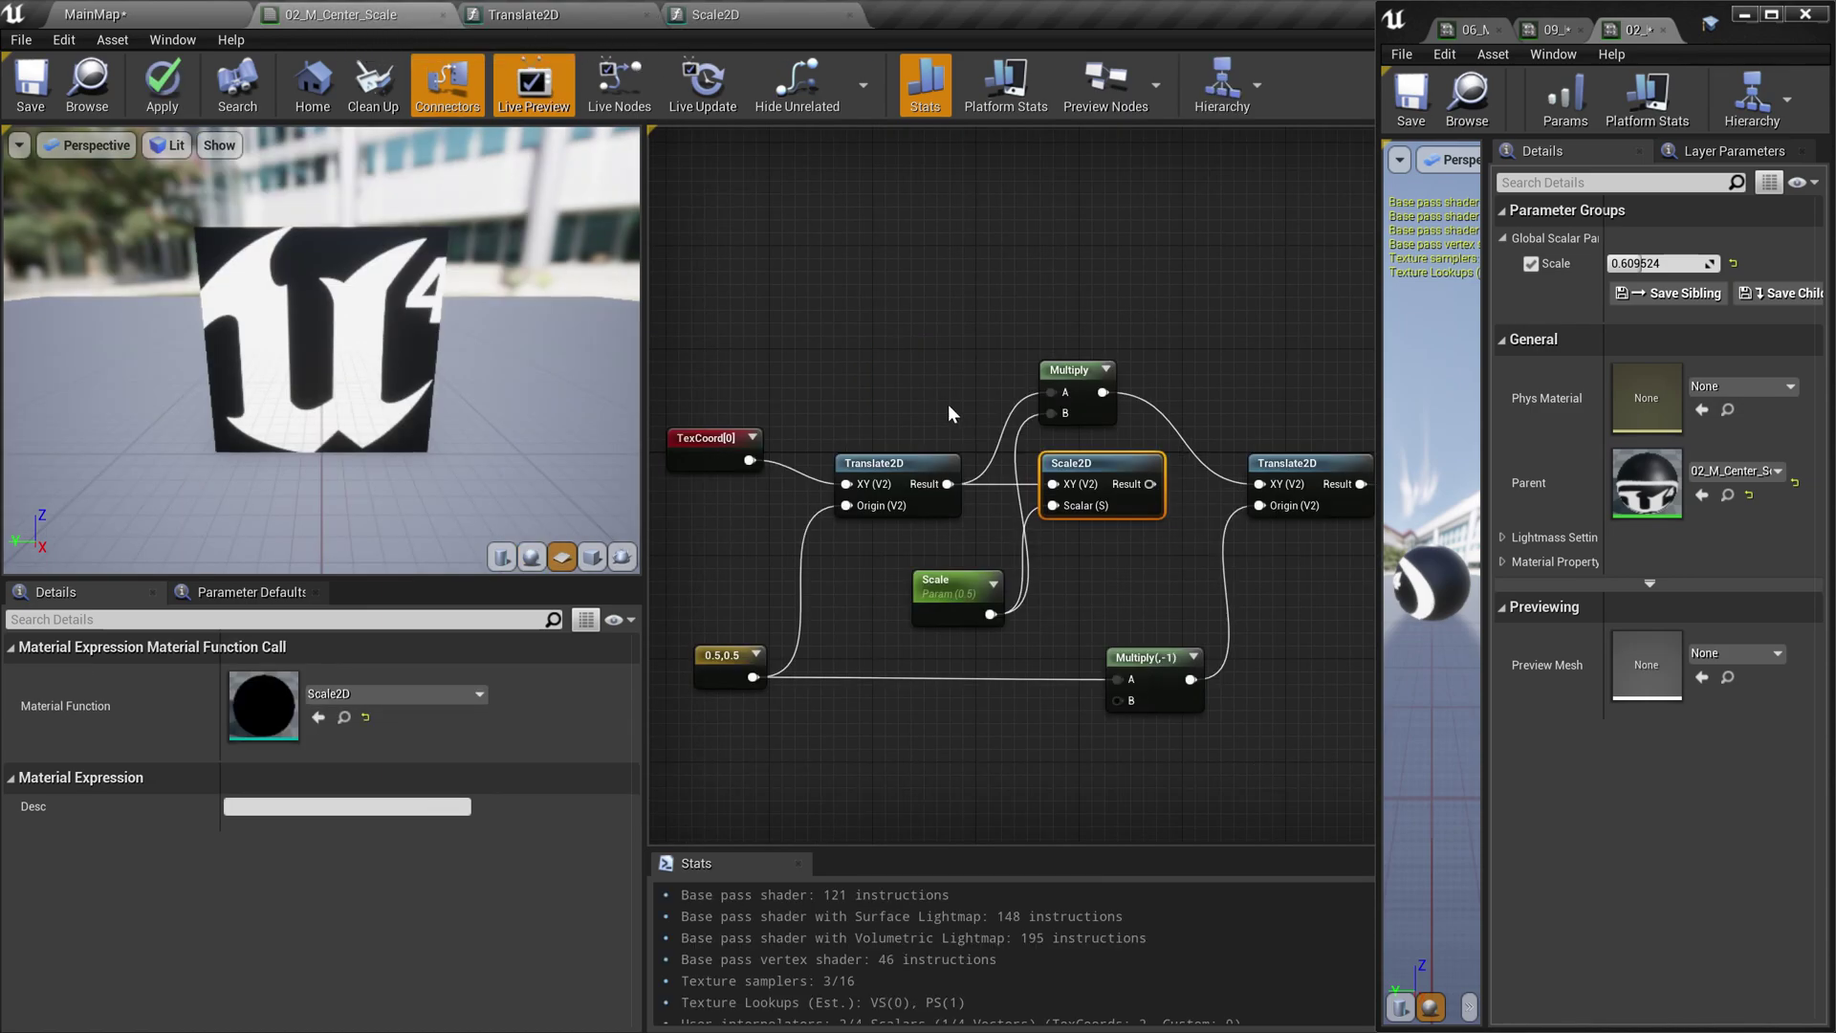
# Delete the trial Multiply node between the two Translate2D nodes and reconnect the Scale2D result to the second Translate2D's XY input
pyautogui.click(1063, 371)
pyautogui.press('Delete')
pyautogui.moveTo(1150, 484); pyautogui.dragTo(1259, 484)
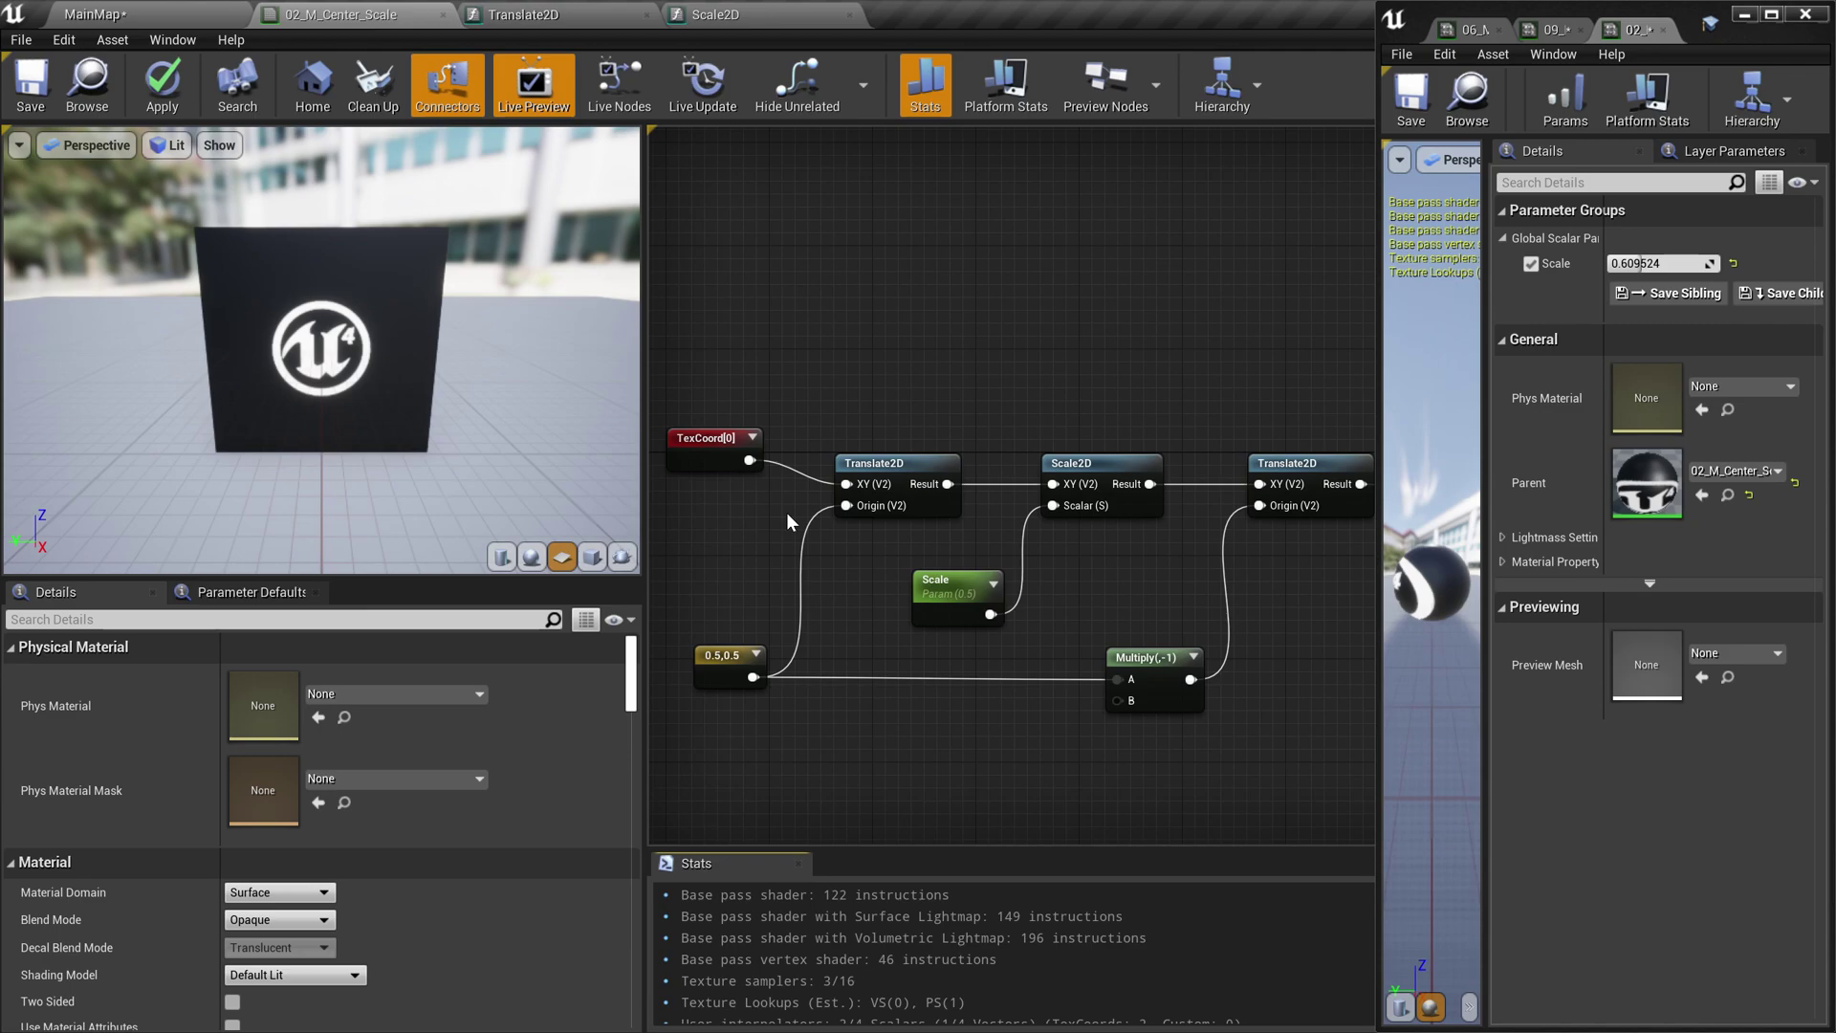
pyautogui.scroll(-2, 1132, 308)
pyautogui.moveTo(1115, 373); pyautogui.dragTo(1004, 403, button='right')
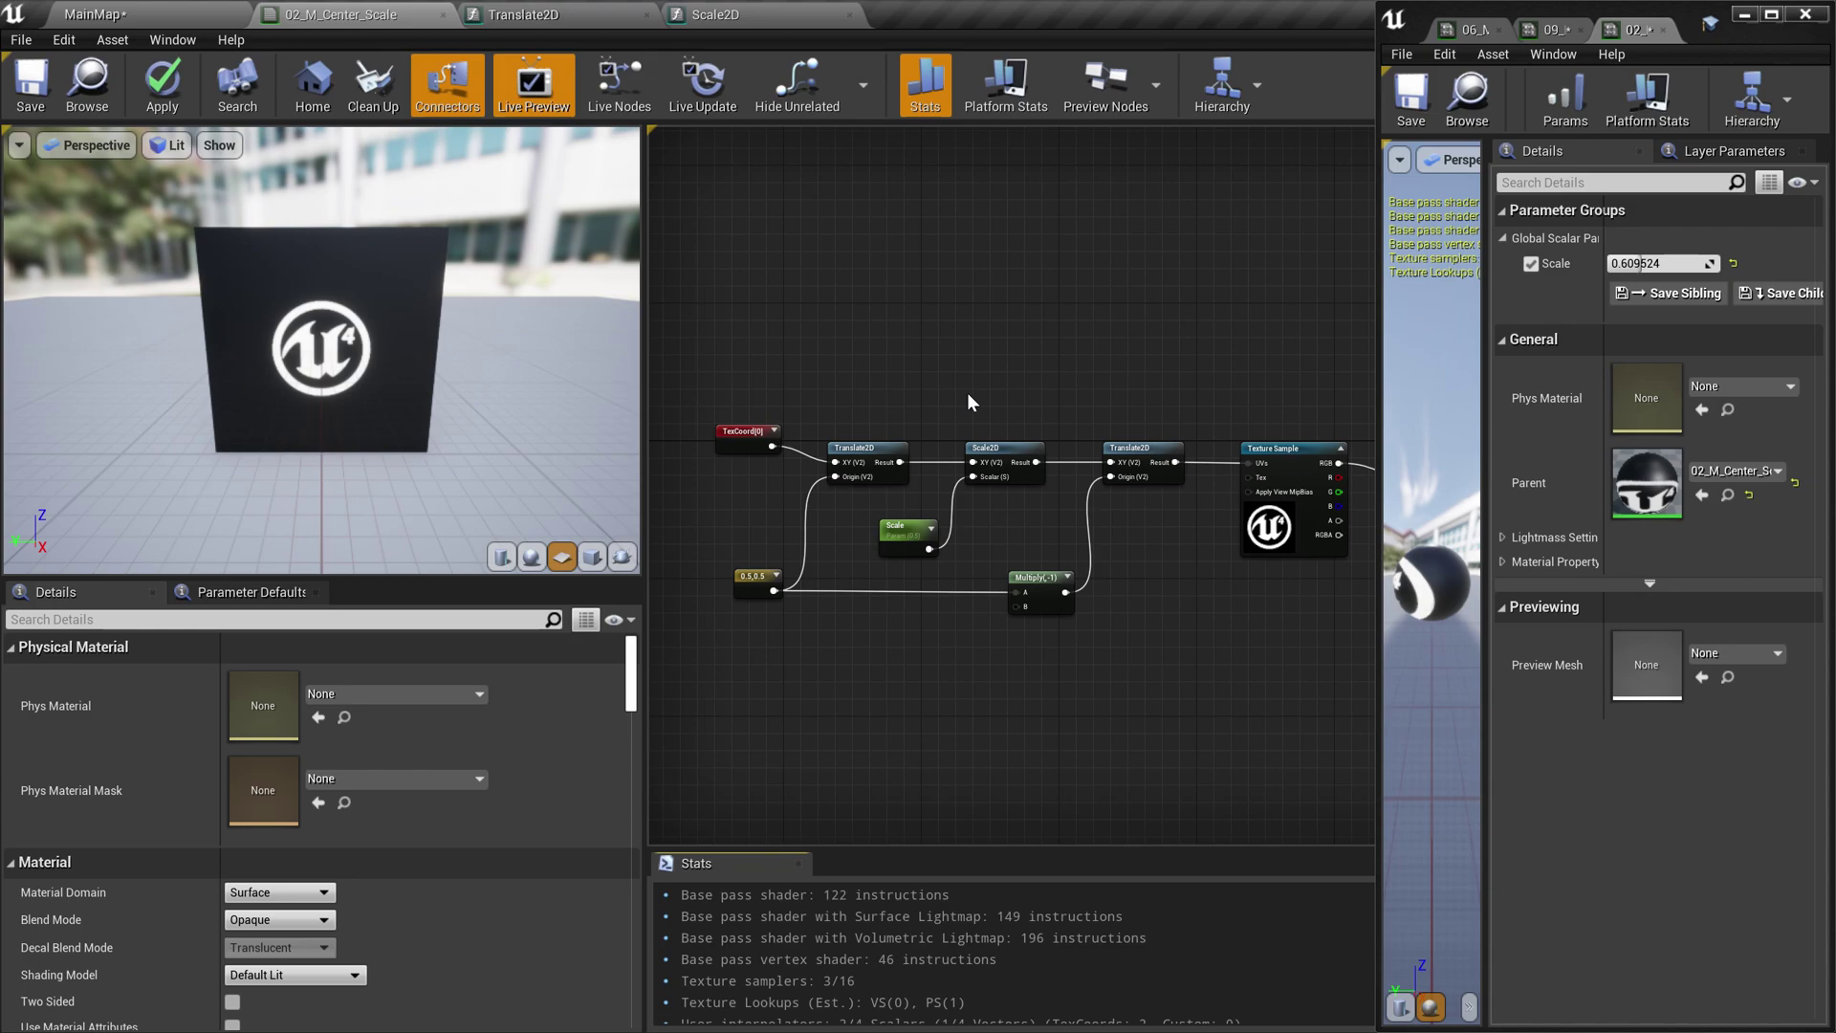
# In MainMap, select Plane3, open the 03_M_Center_Rotate material and preview it on a plane
pyautogui.click(96, 14)
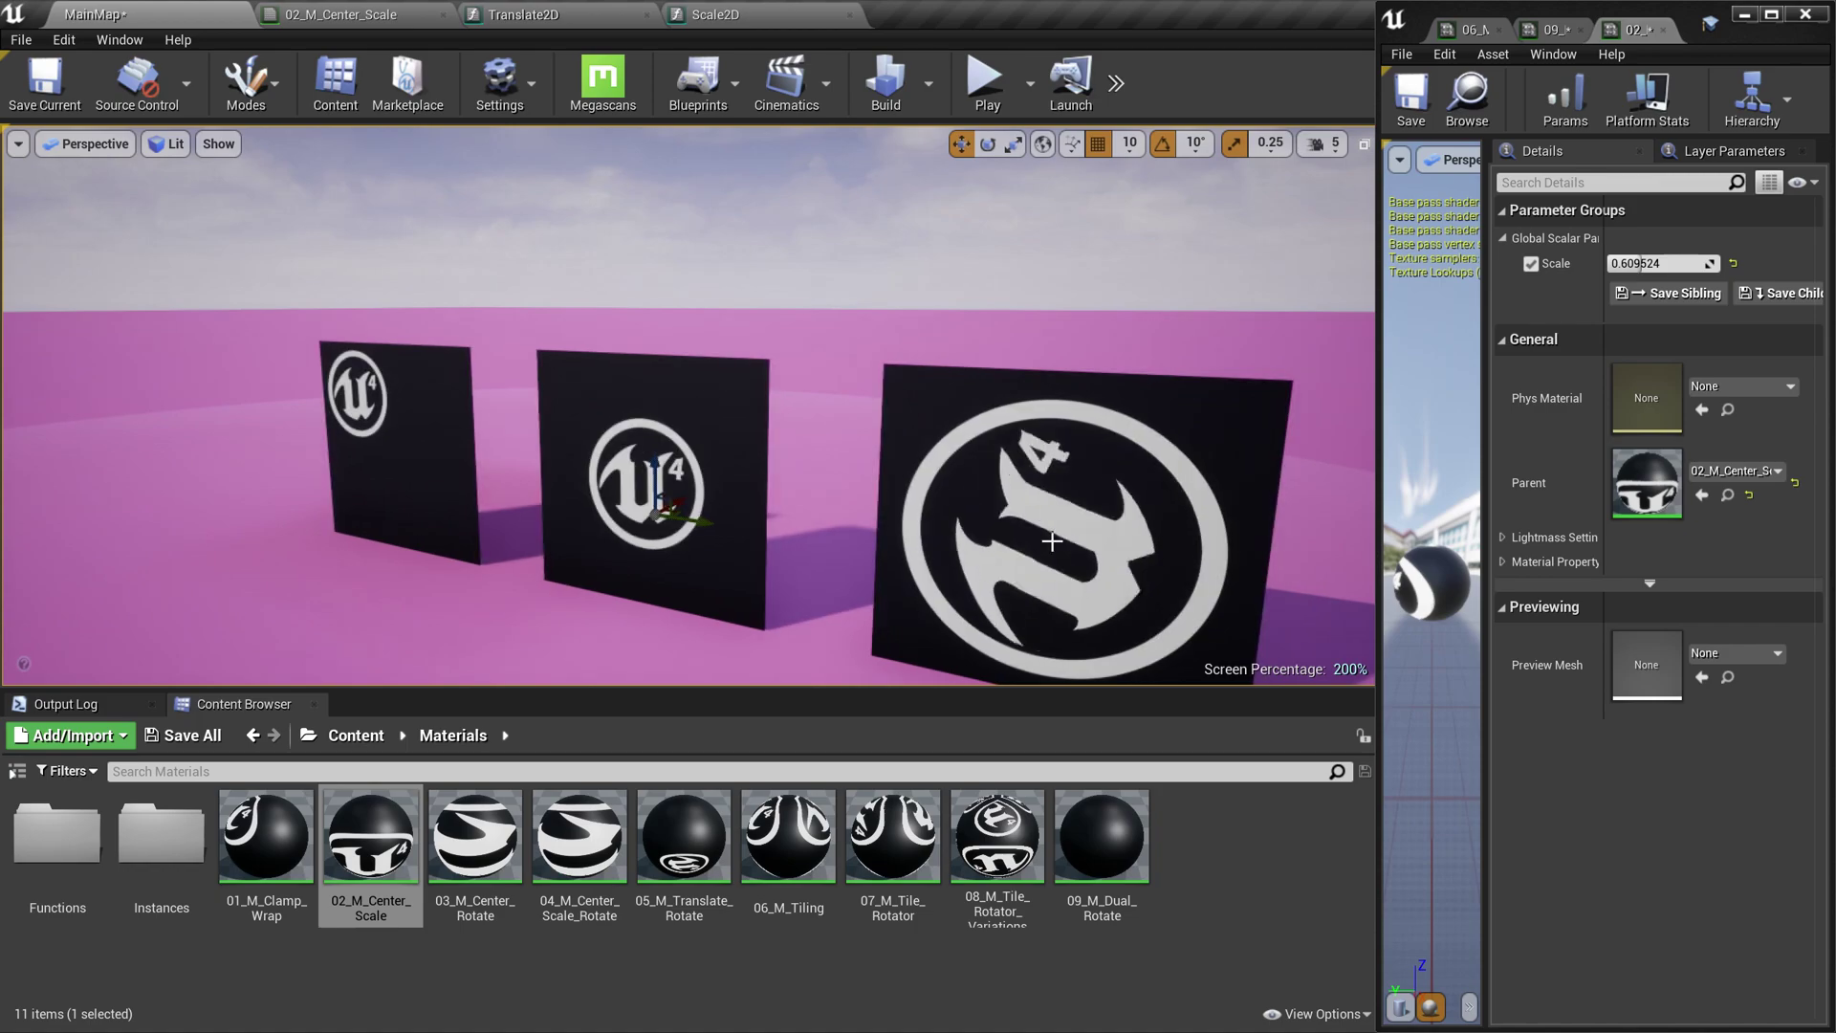
pyautogui.moveTo(607, 529); pyautogui.dragTo(606, 528, button='right')
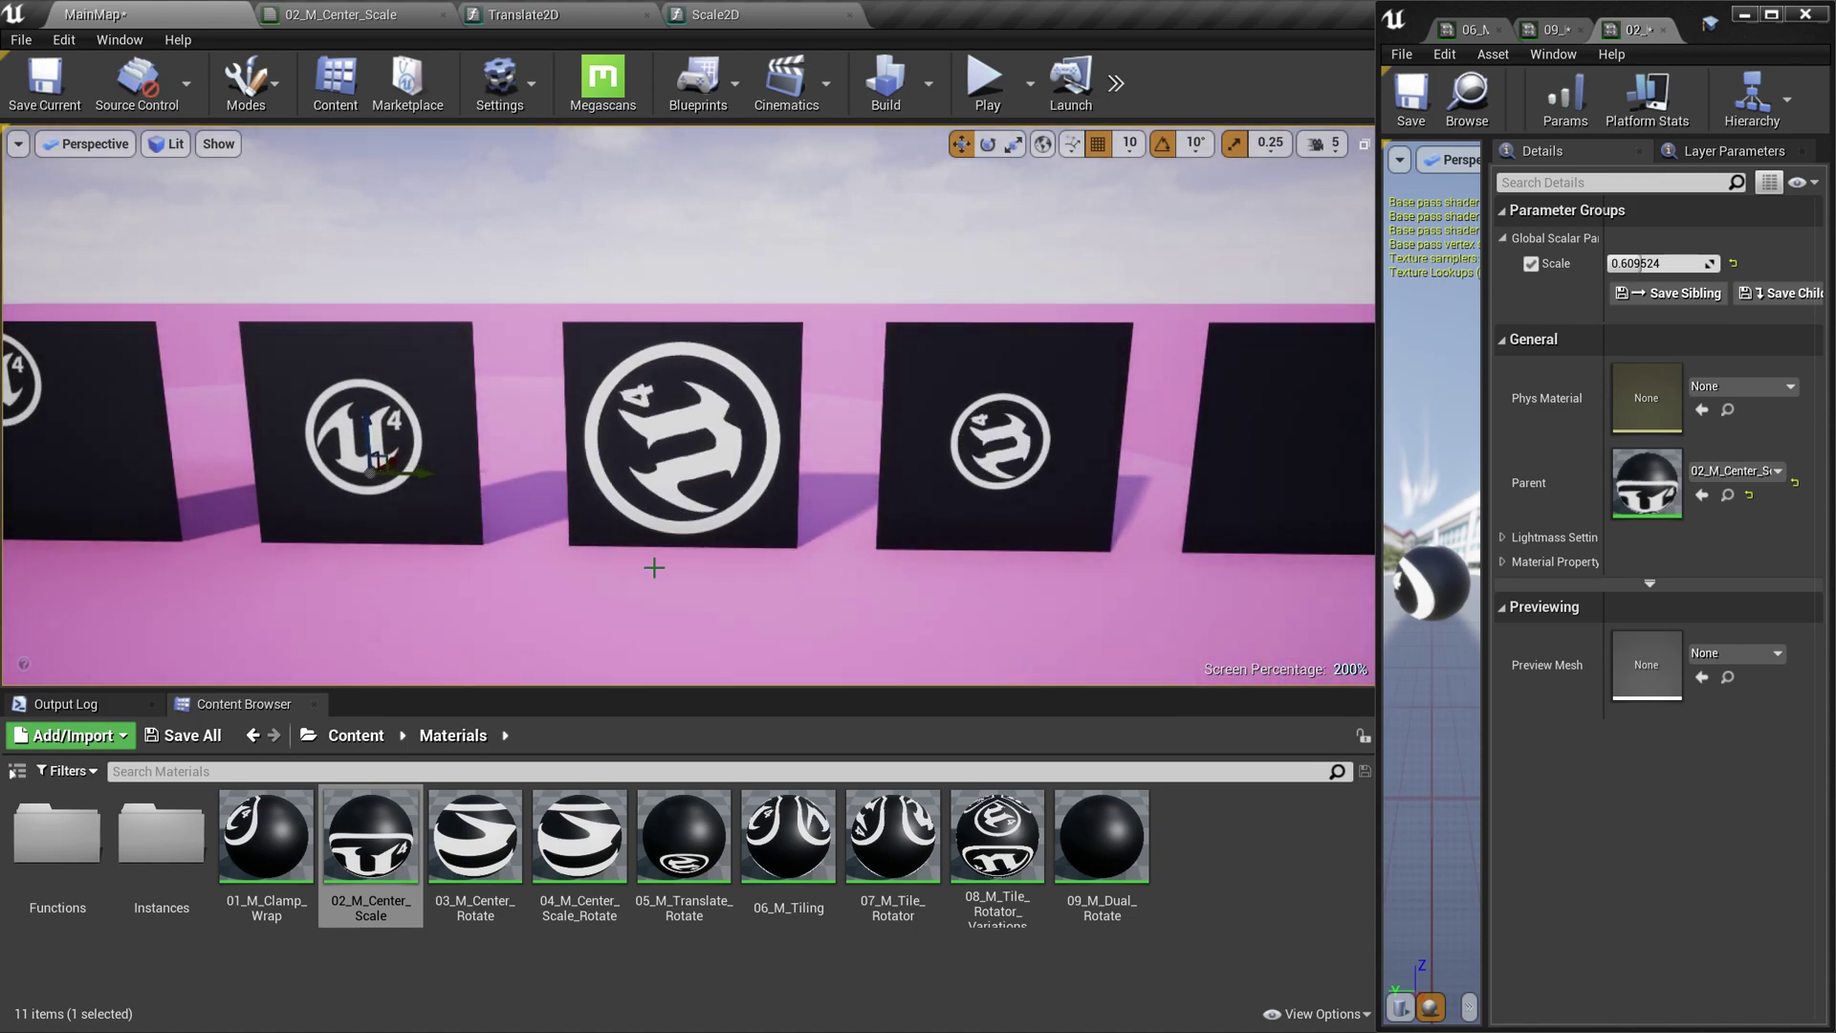
pyautogui.click(1001, 439)
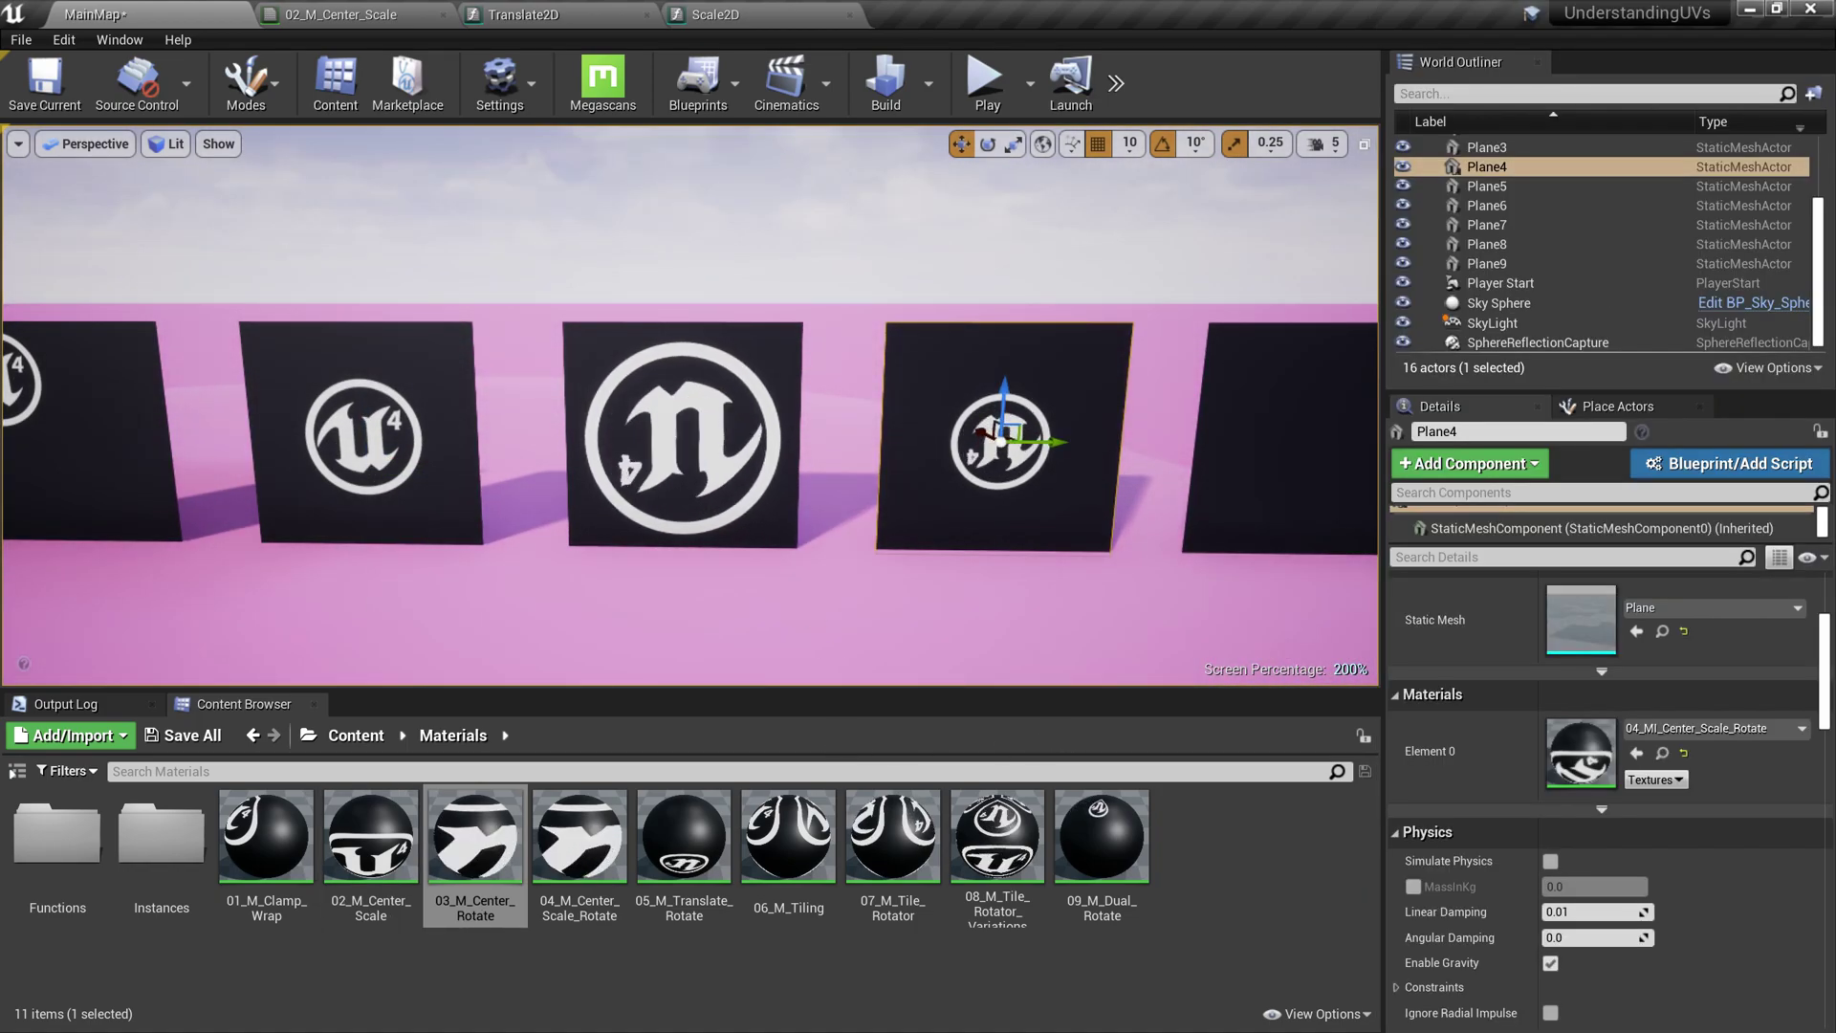
pyautogui.click(681, 485)
pyautogui.doubleClick(476, 839)
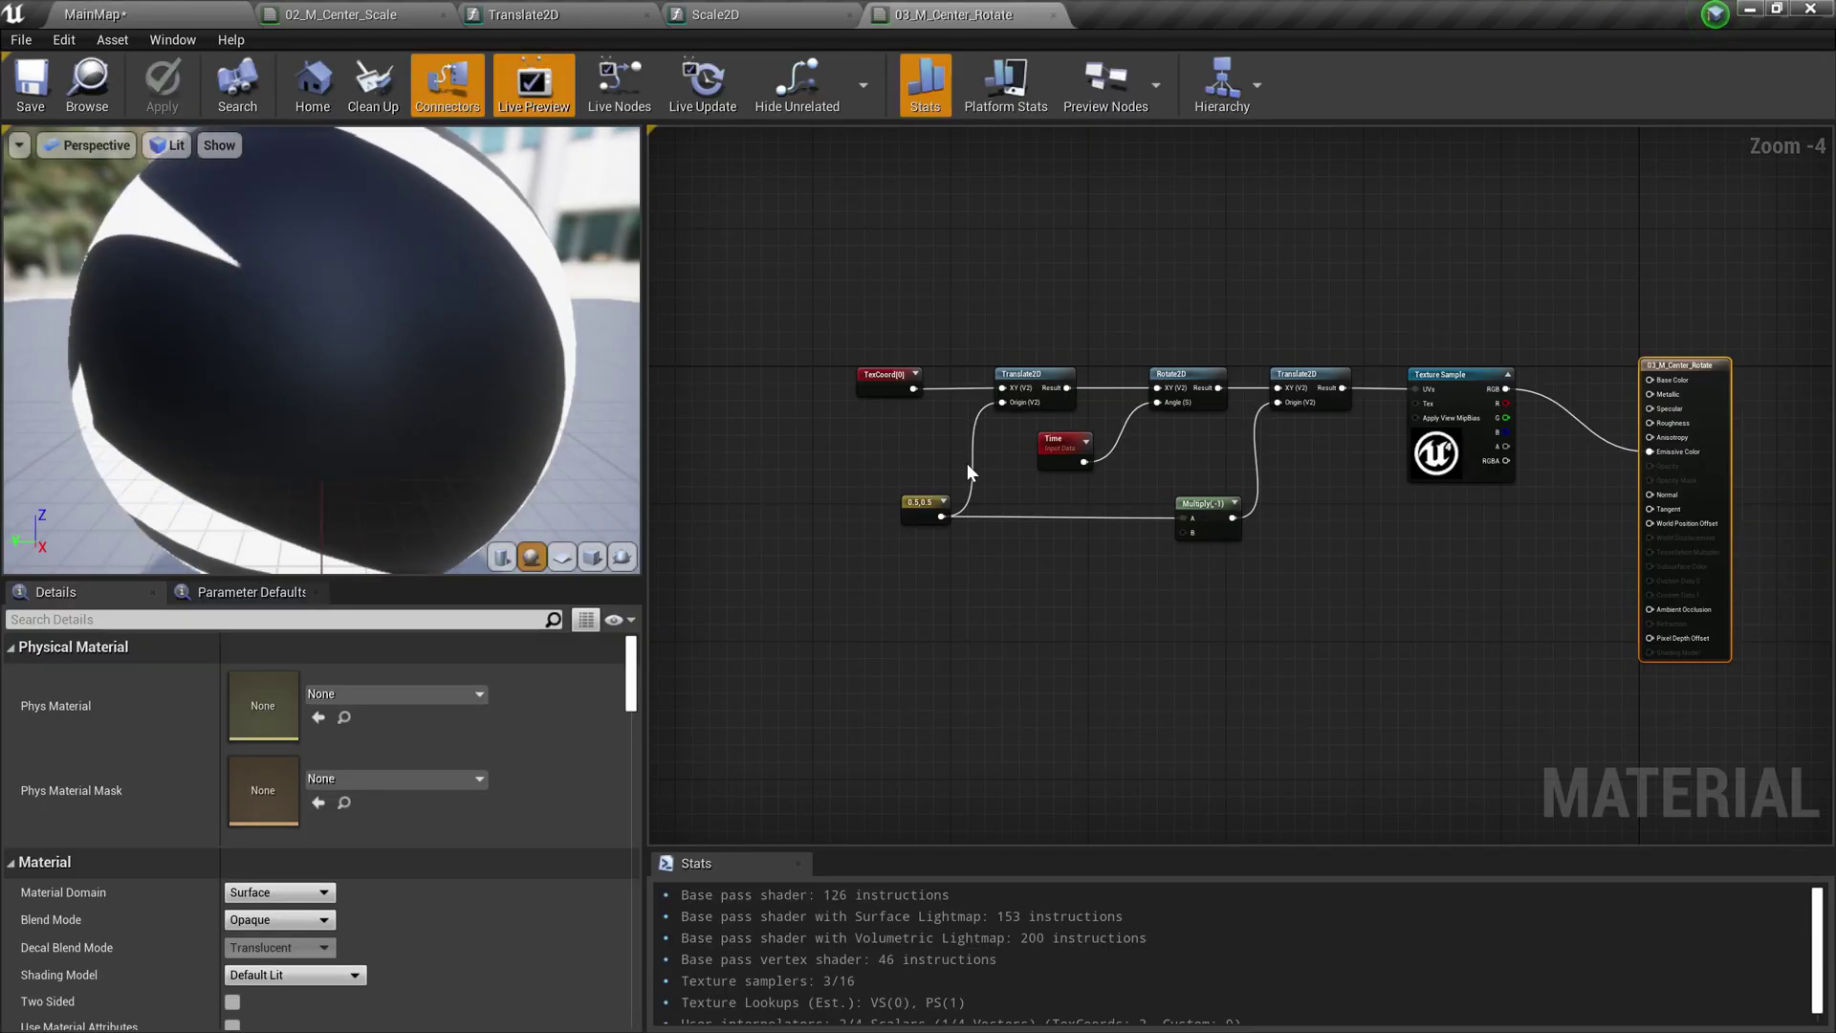
pyautogui.click(562, 556)
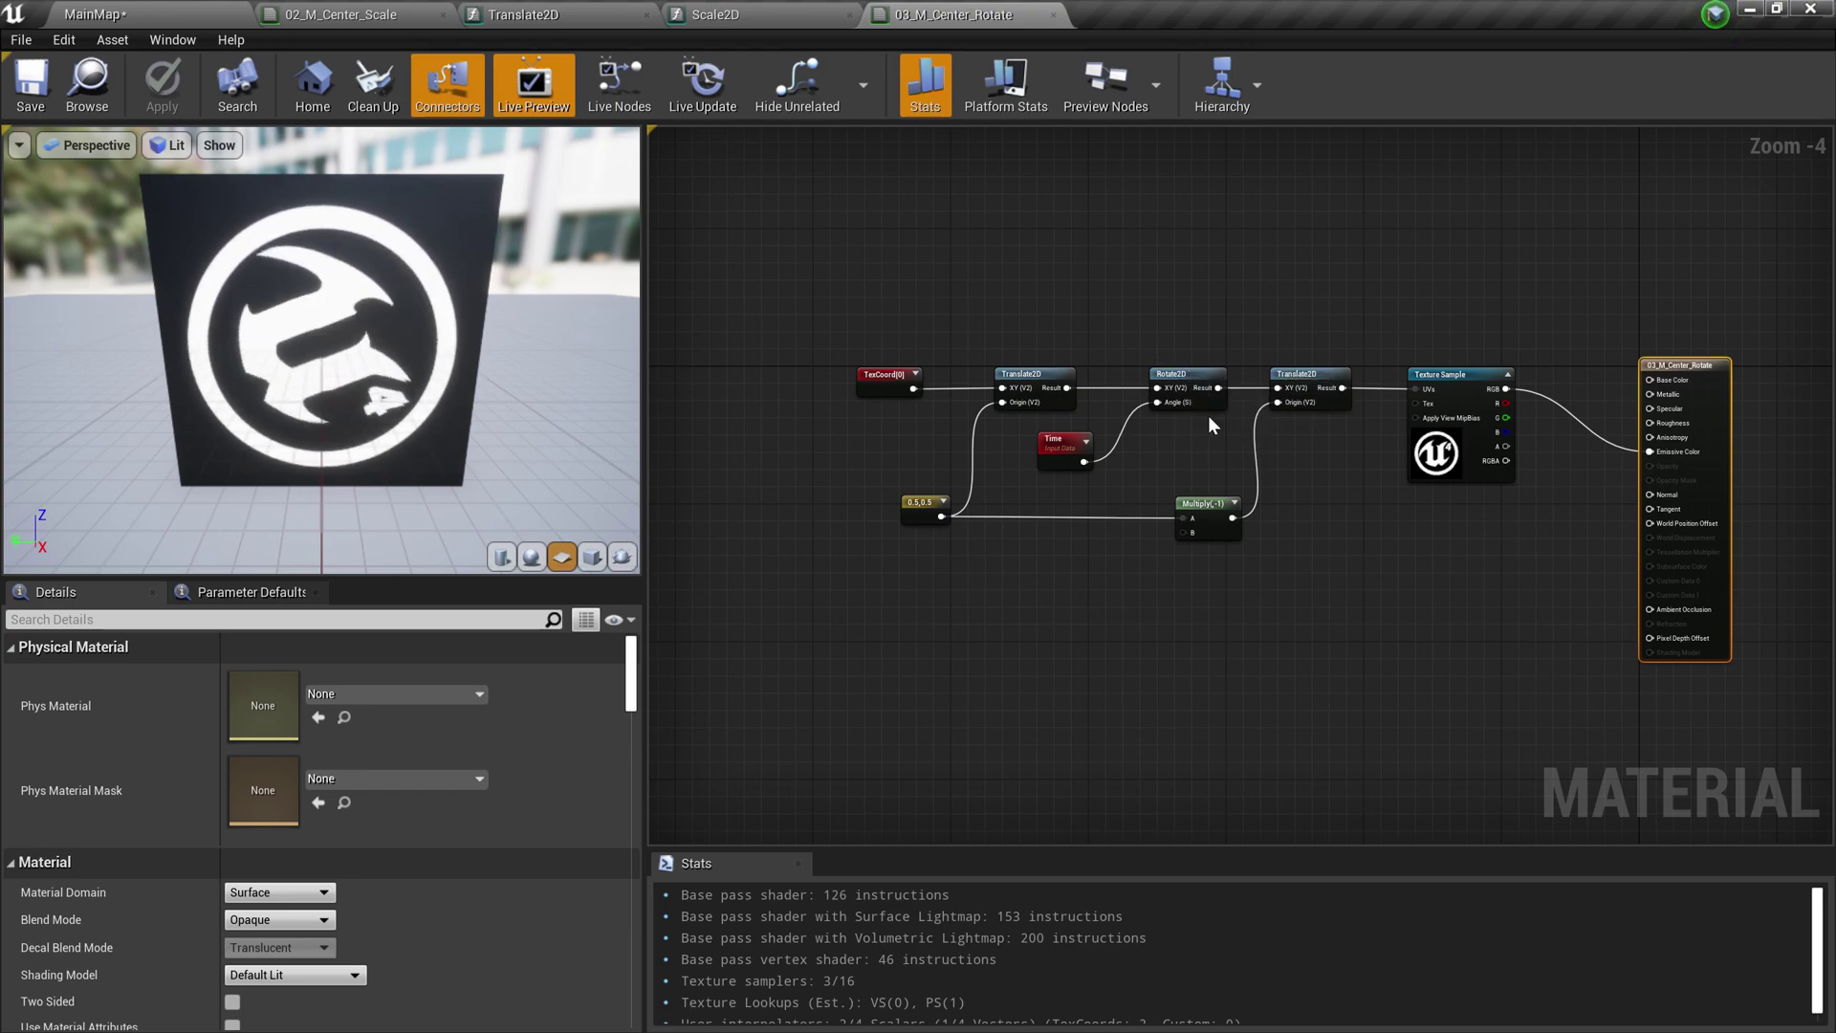
# Open the Rotate2D function from 03_M_Center_Rotate and examine its sine and cosine rotation math
pyautogui.scroll(1, 1197, 397)
pyautogui.scroll(1, 1197, 397)
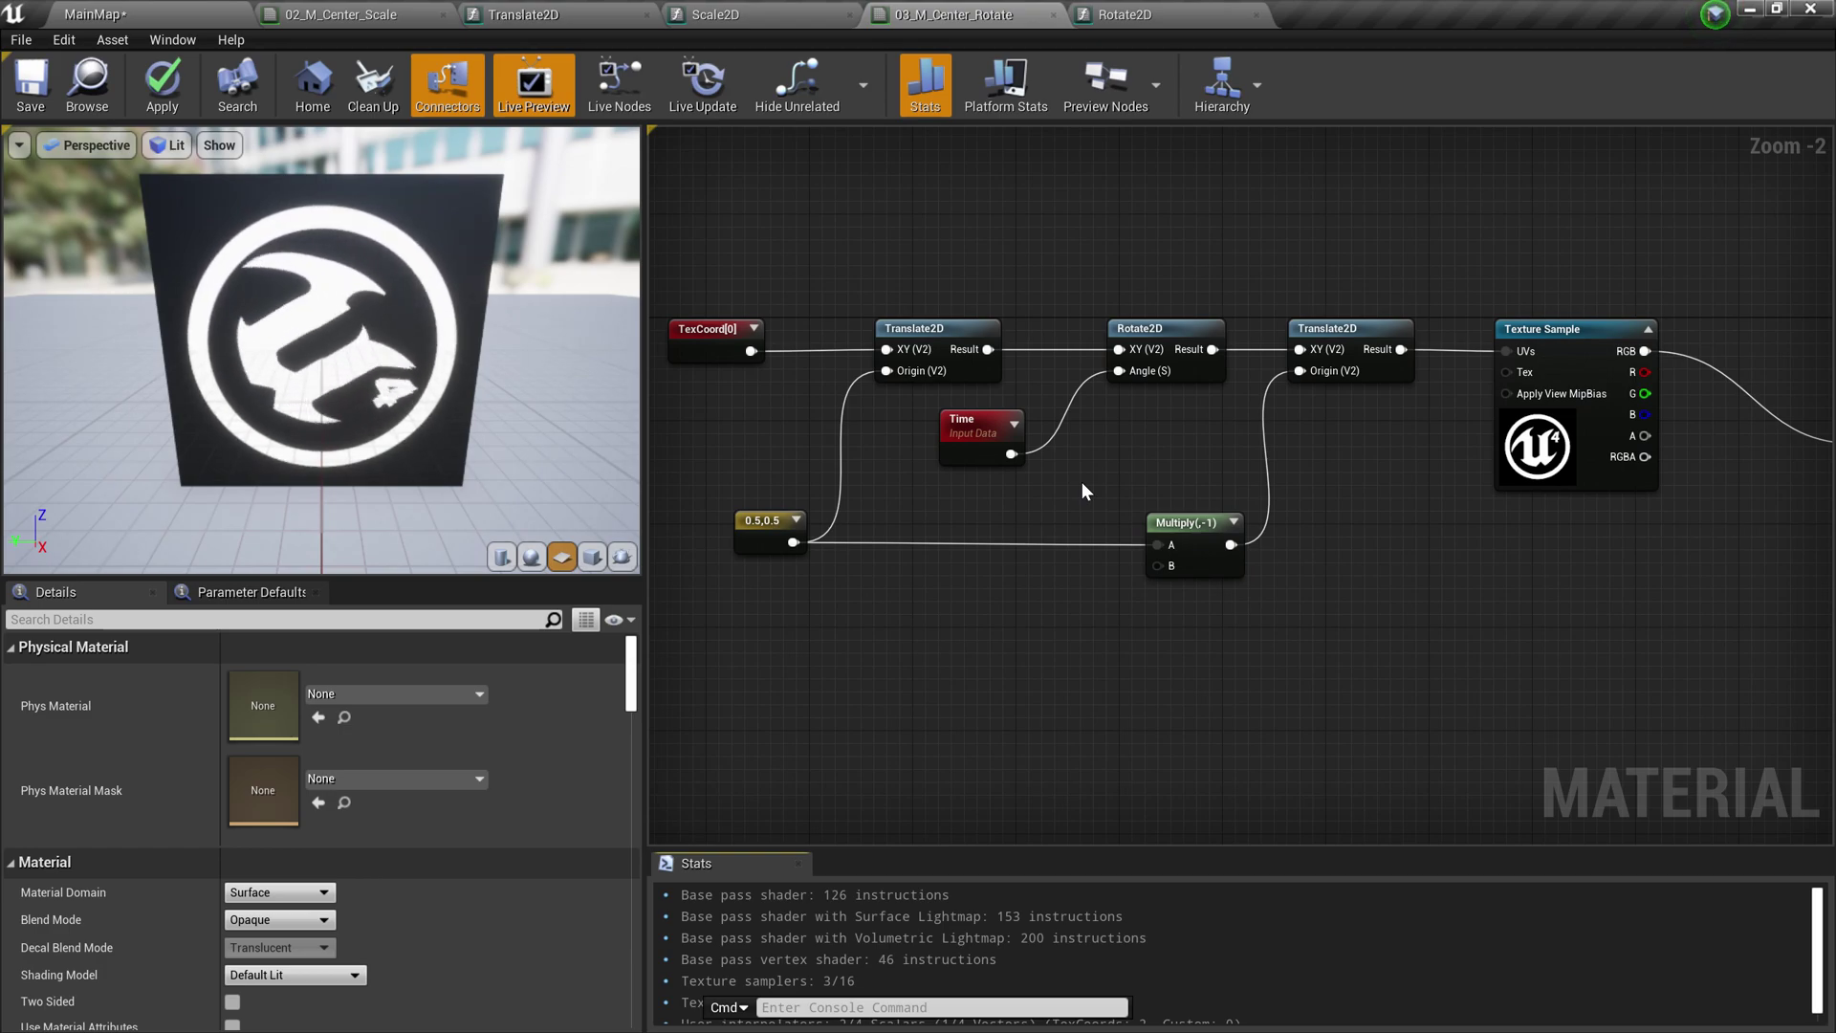
pyautogui.doubleClick(1143, 332)
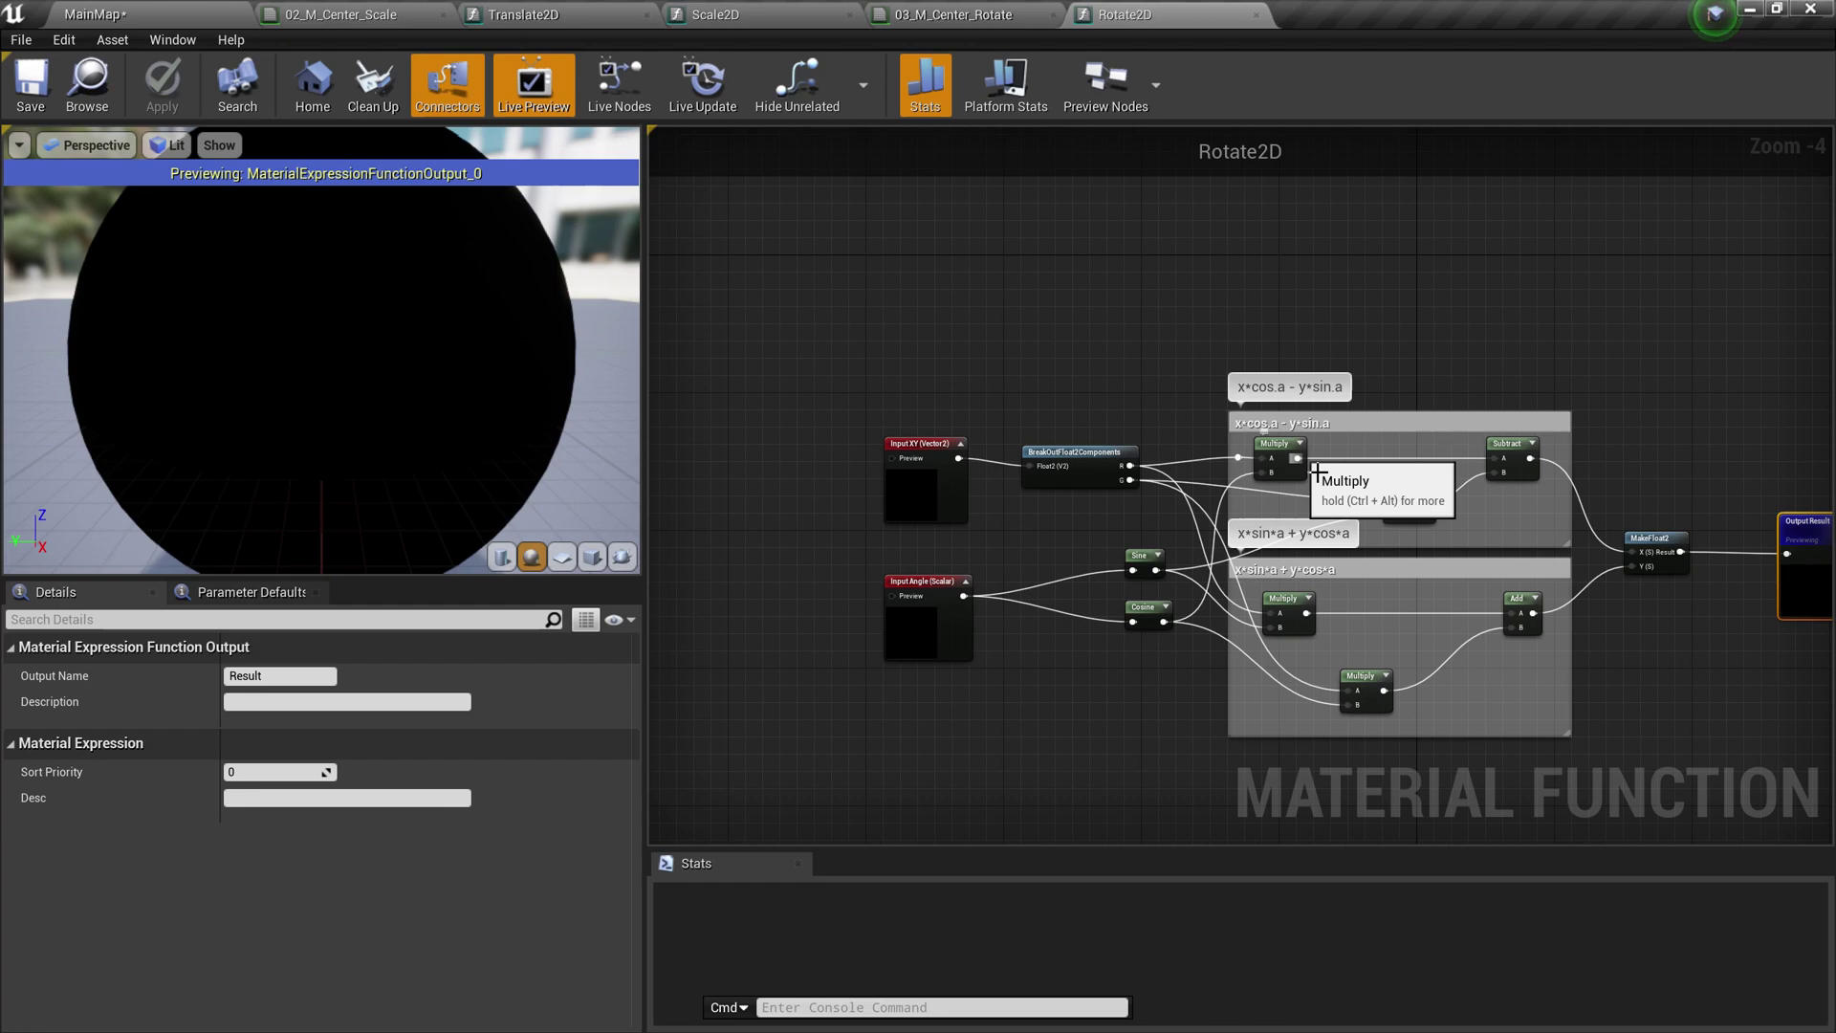
pyautogui.moveTo(1065, 349); pyautogui.dragTo(975, 341, button='right')
pyautogui.click(975, 342)
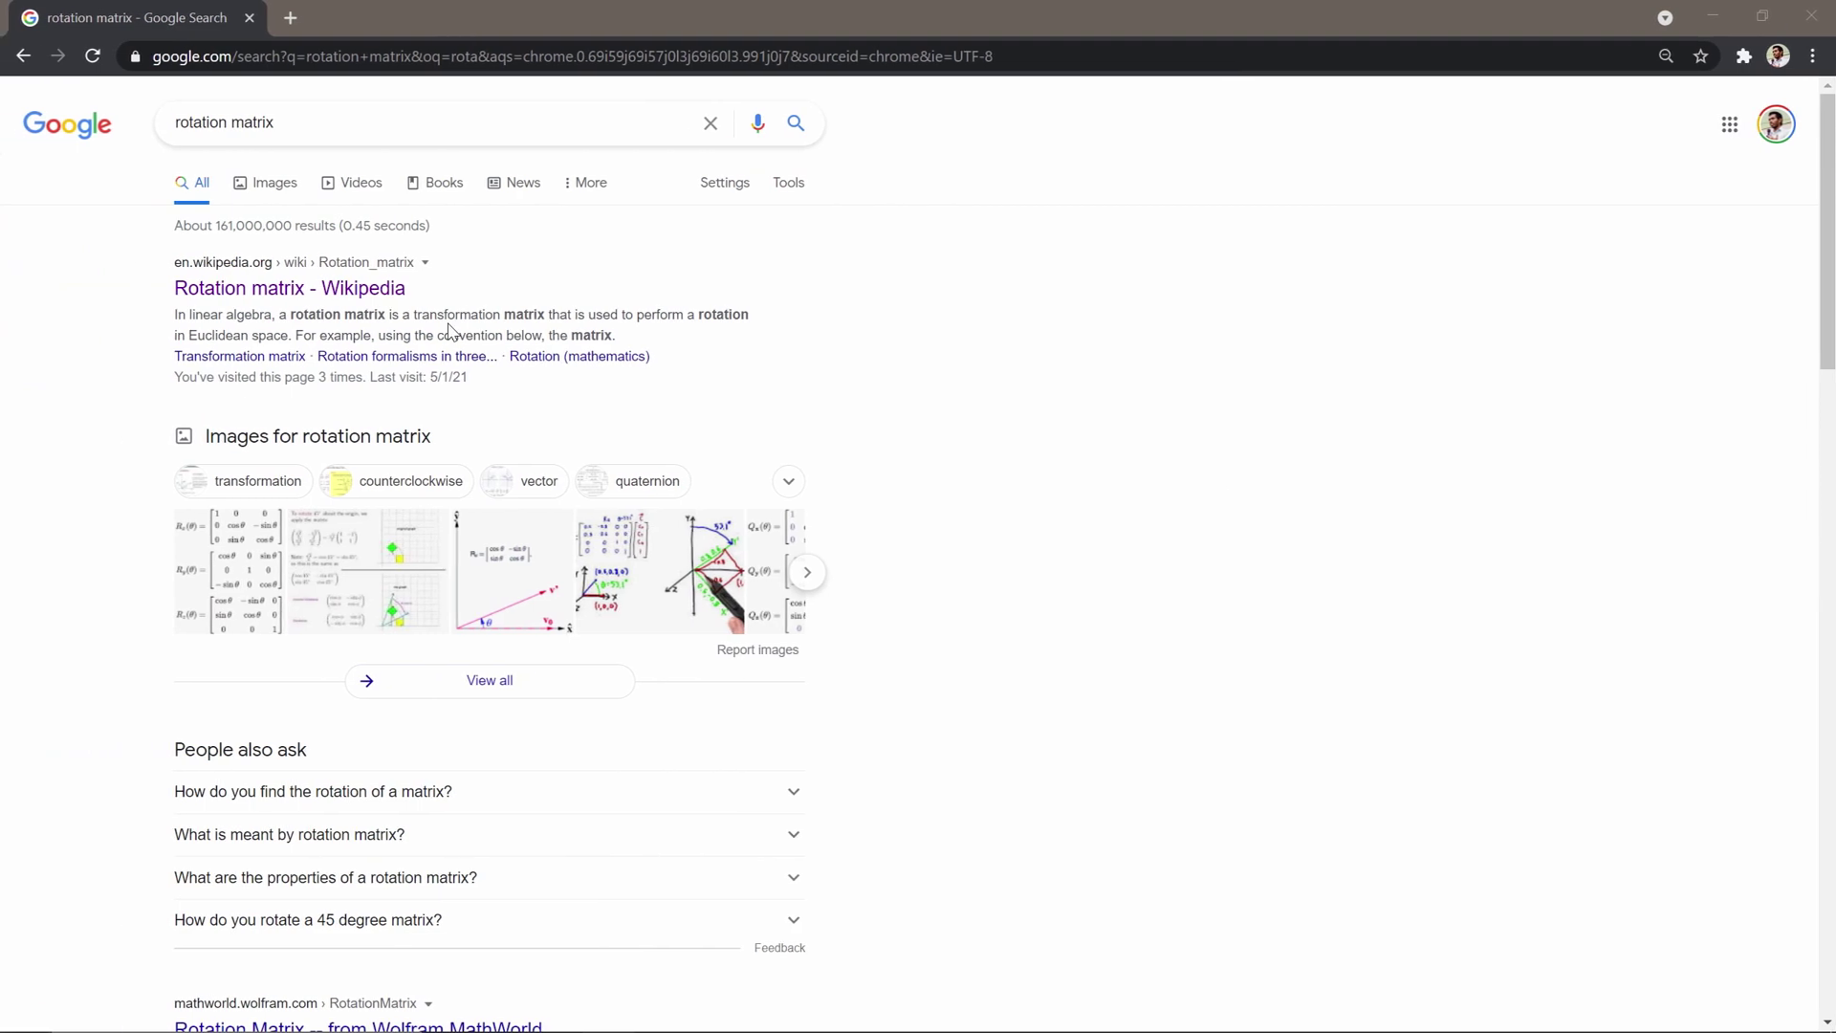
# In Chrome, open the Wikipedia article on the rotation matrix and review the two-dimensional rotation formulas
pyautogui.click(304, 294)
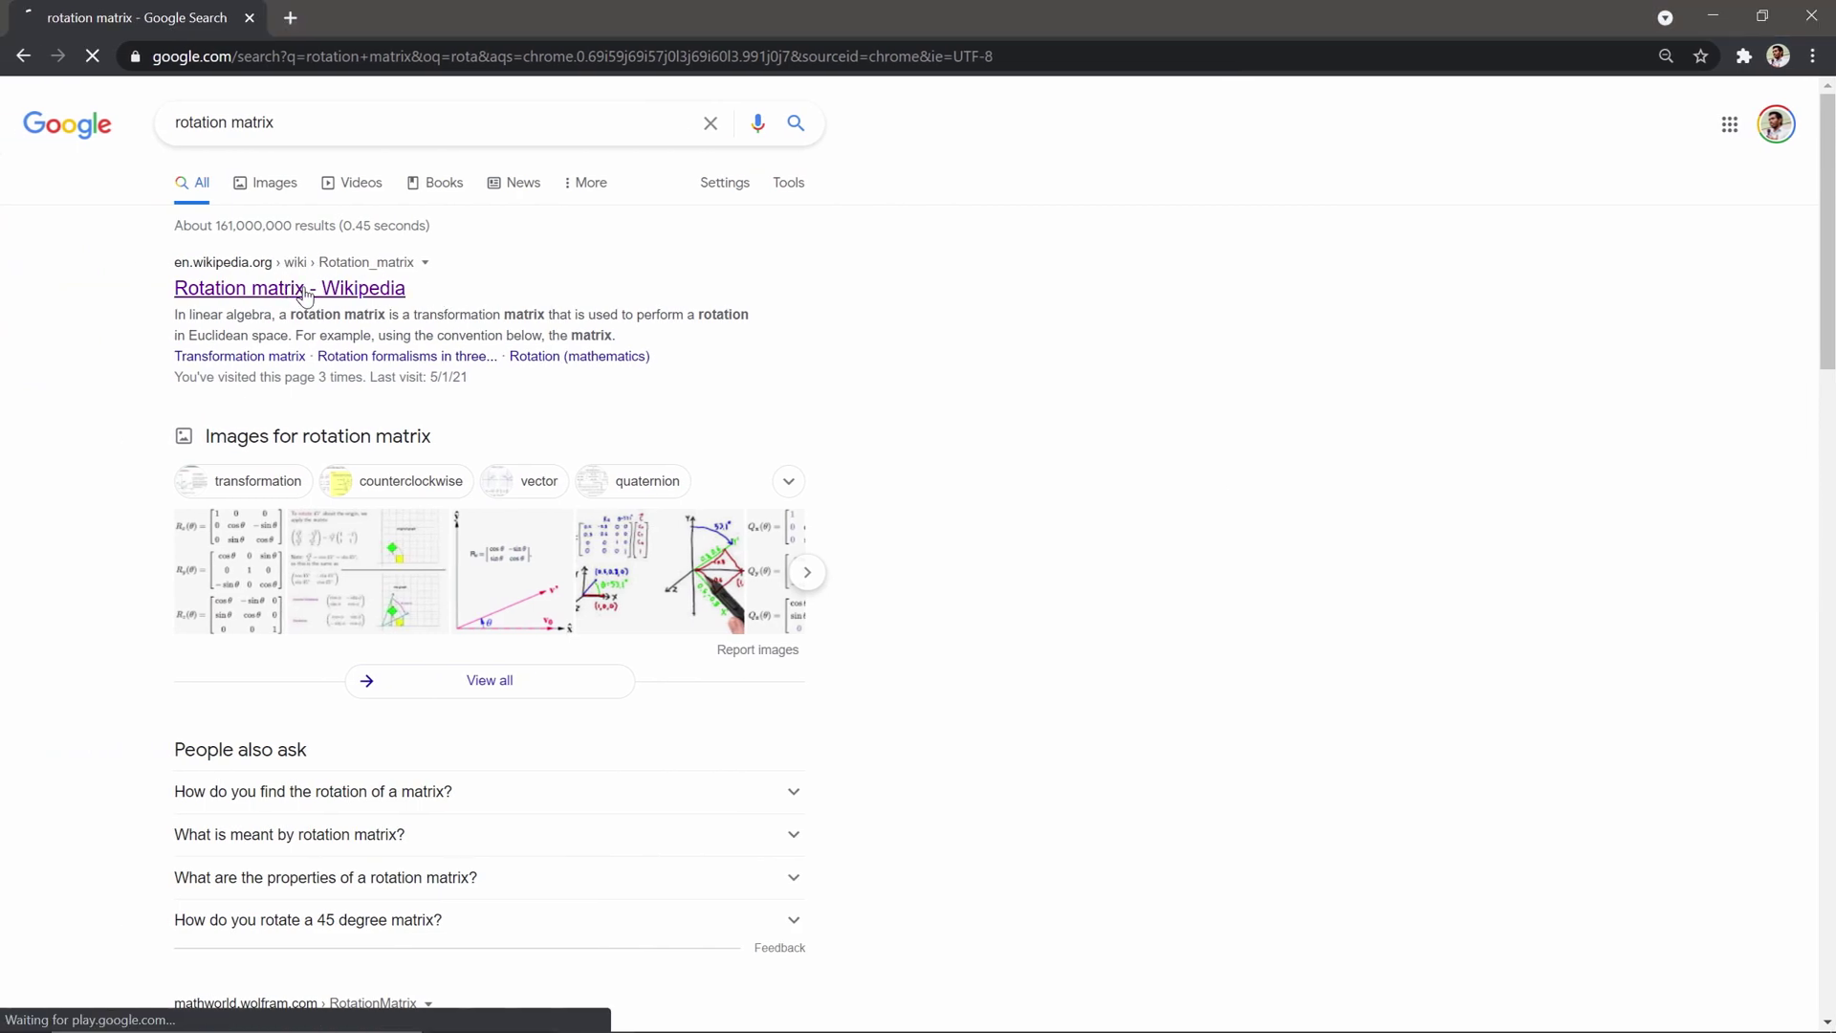
pyautogui.scroll(-5, 940, 541)
pyautogui.scroll(-20, 940, 542)
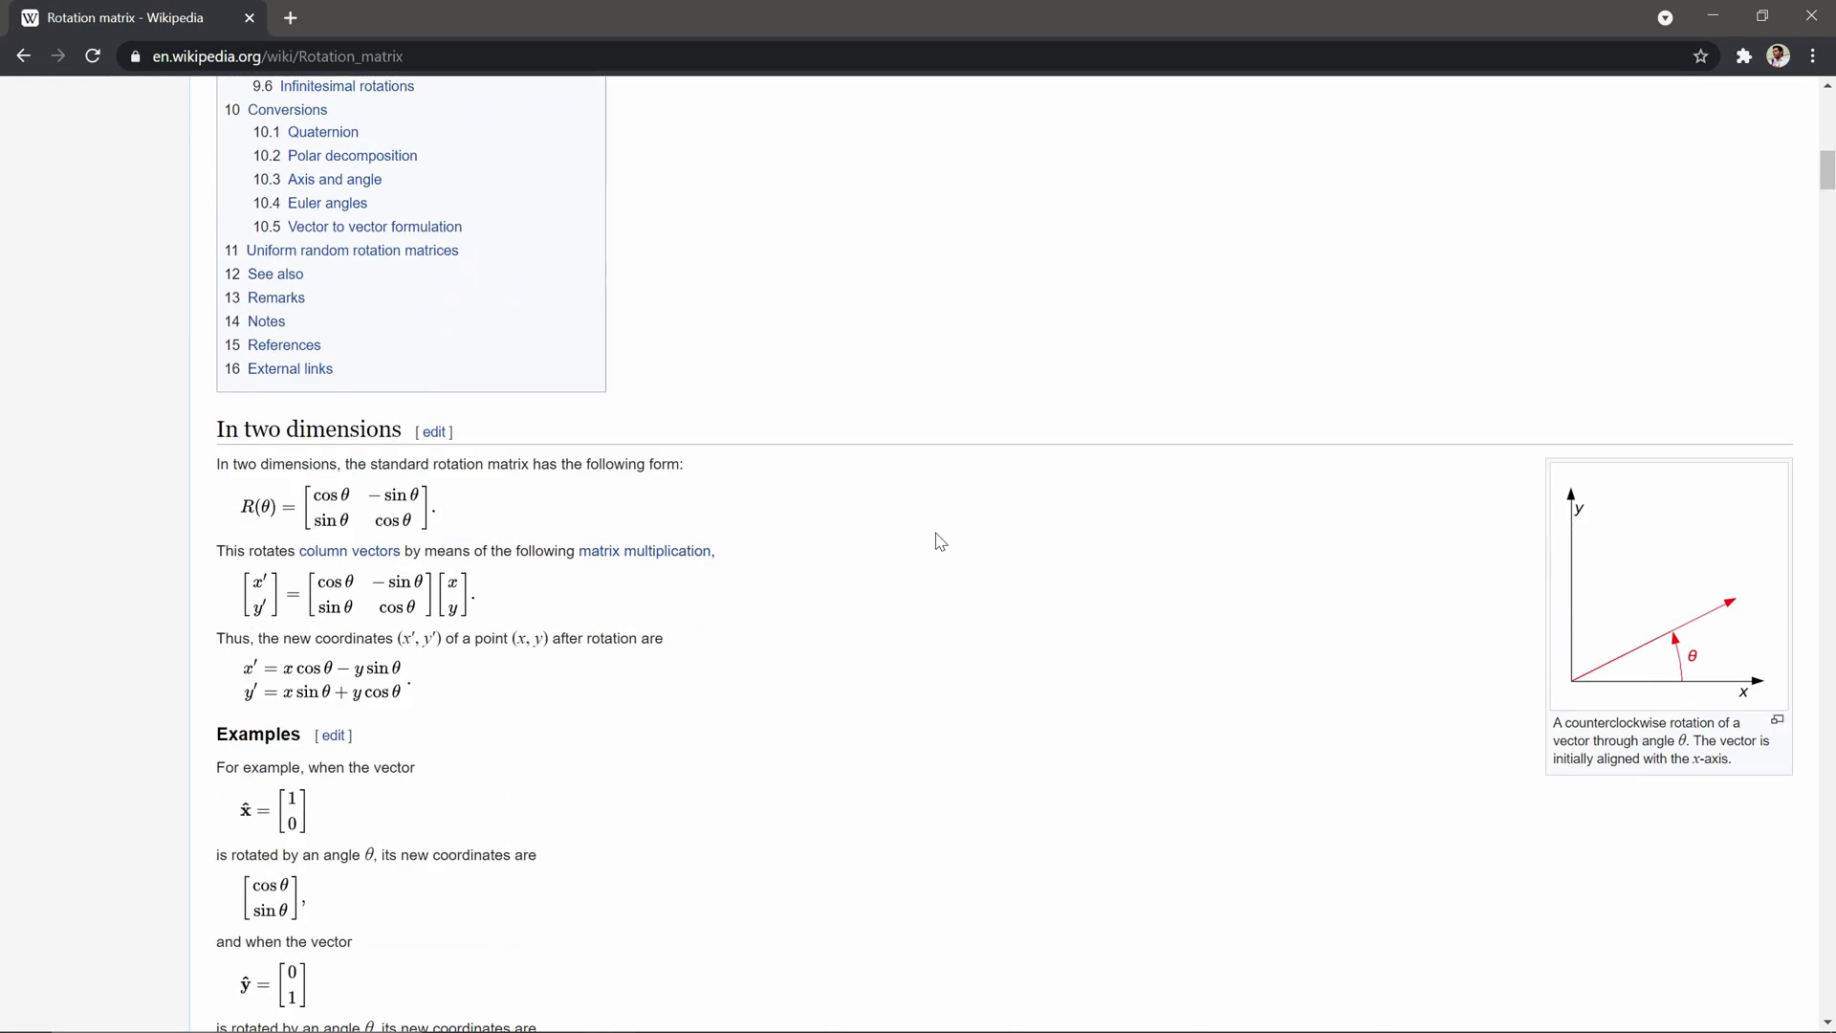
pyautogui.scroll(13, 940, 542)
pyautogui.scroll(10, 940, 541)
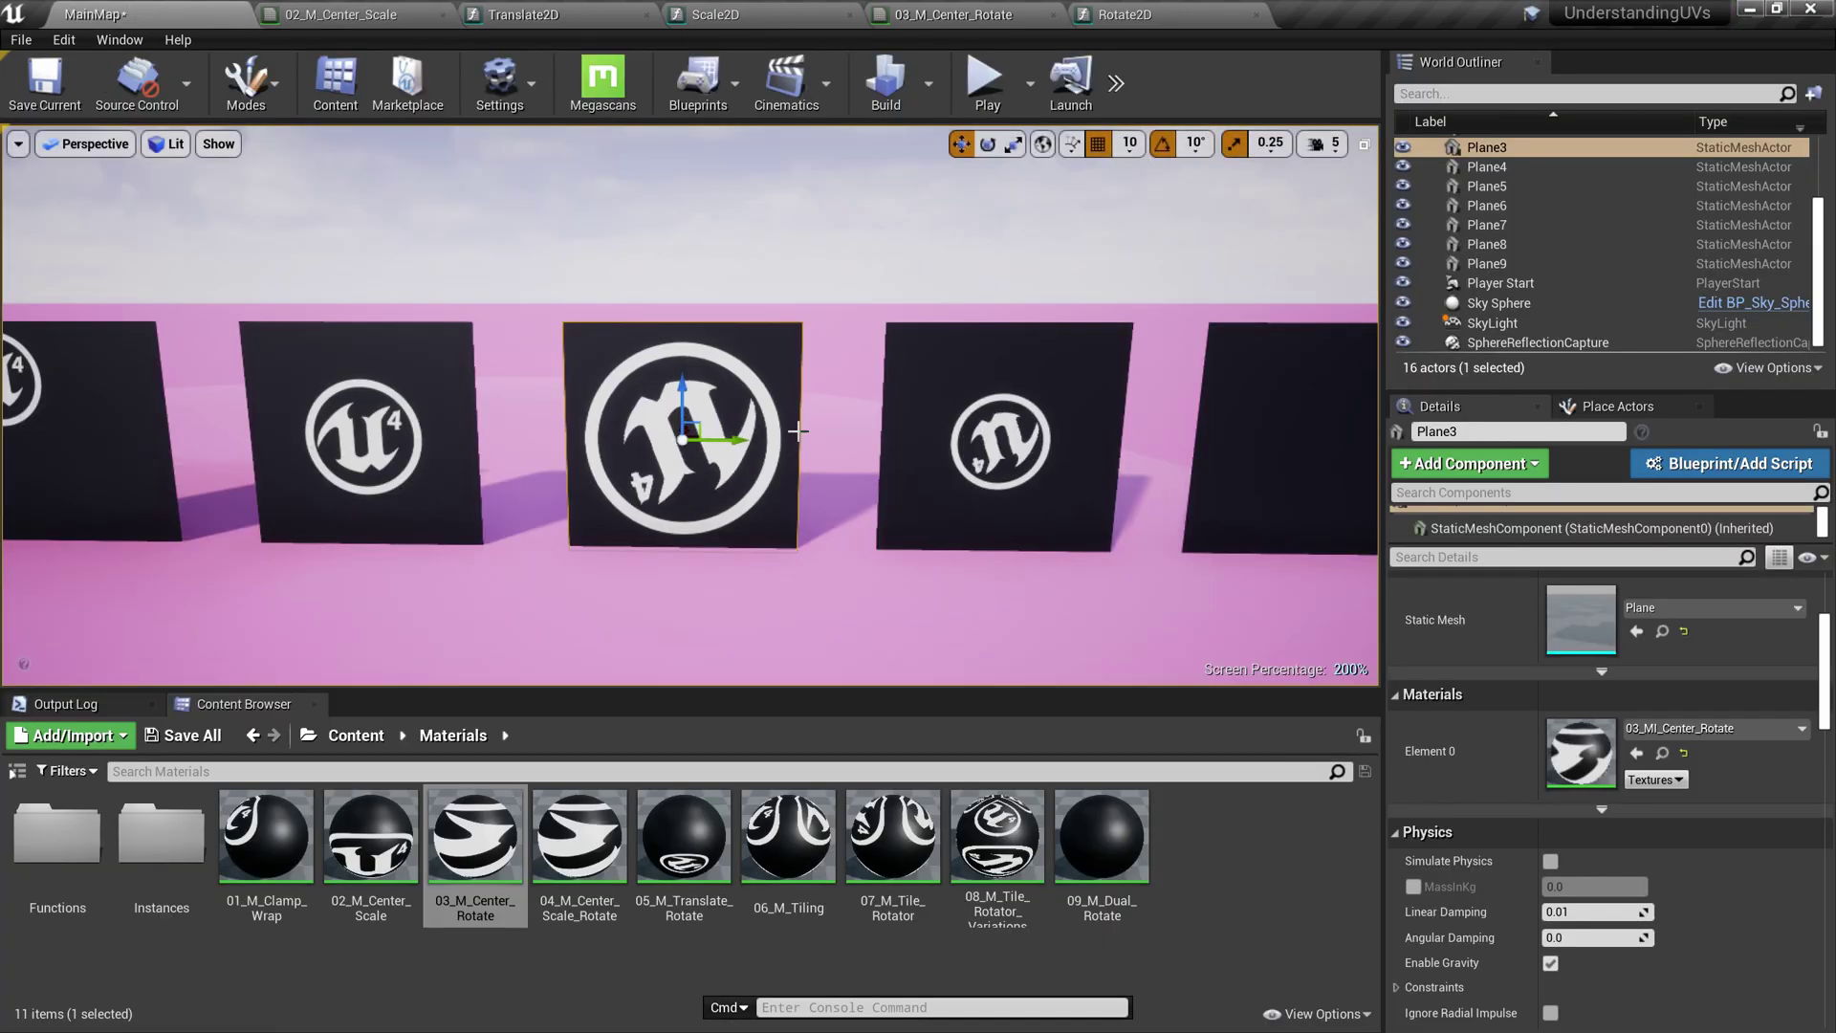
# Back in the Unreal Editor's MainMap, open the 04_M_Center_Scale_Rotate material, bring its node chain into view and preview it on a plane
pyautogui.scroll(-4, 797, 431)
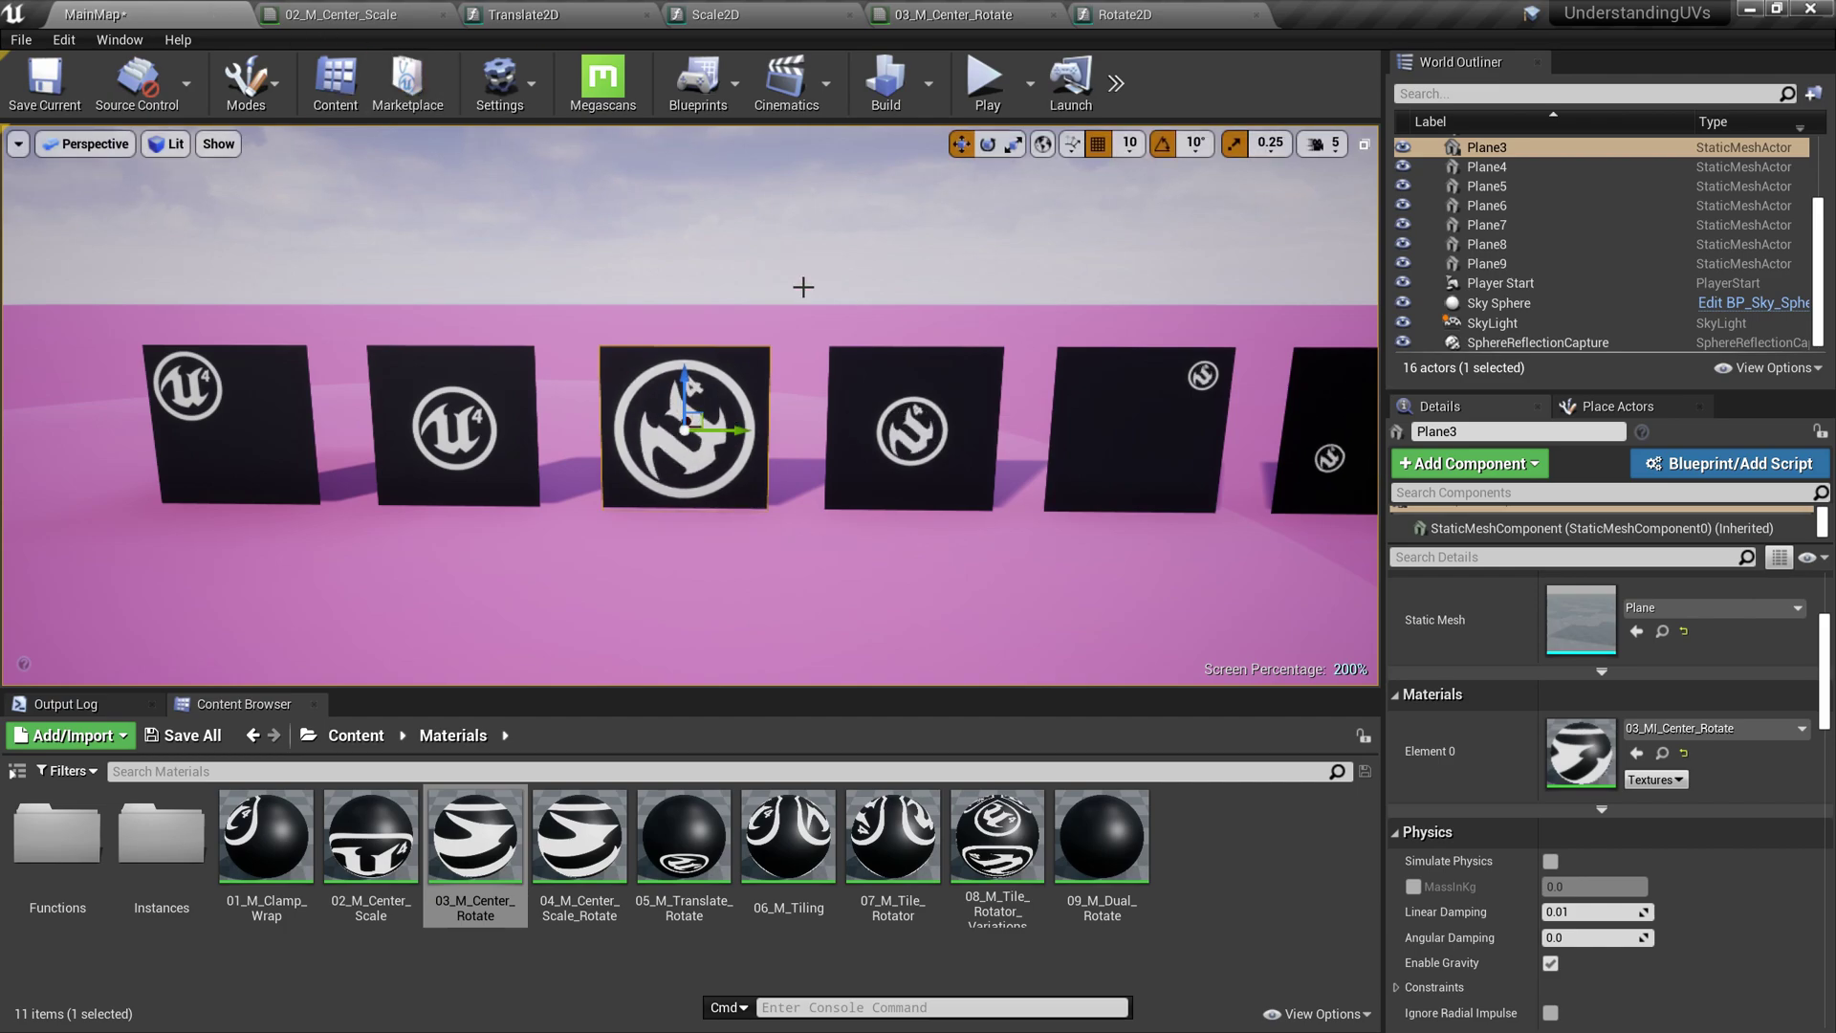
pyautogui.doubleClick(623, 884)
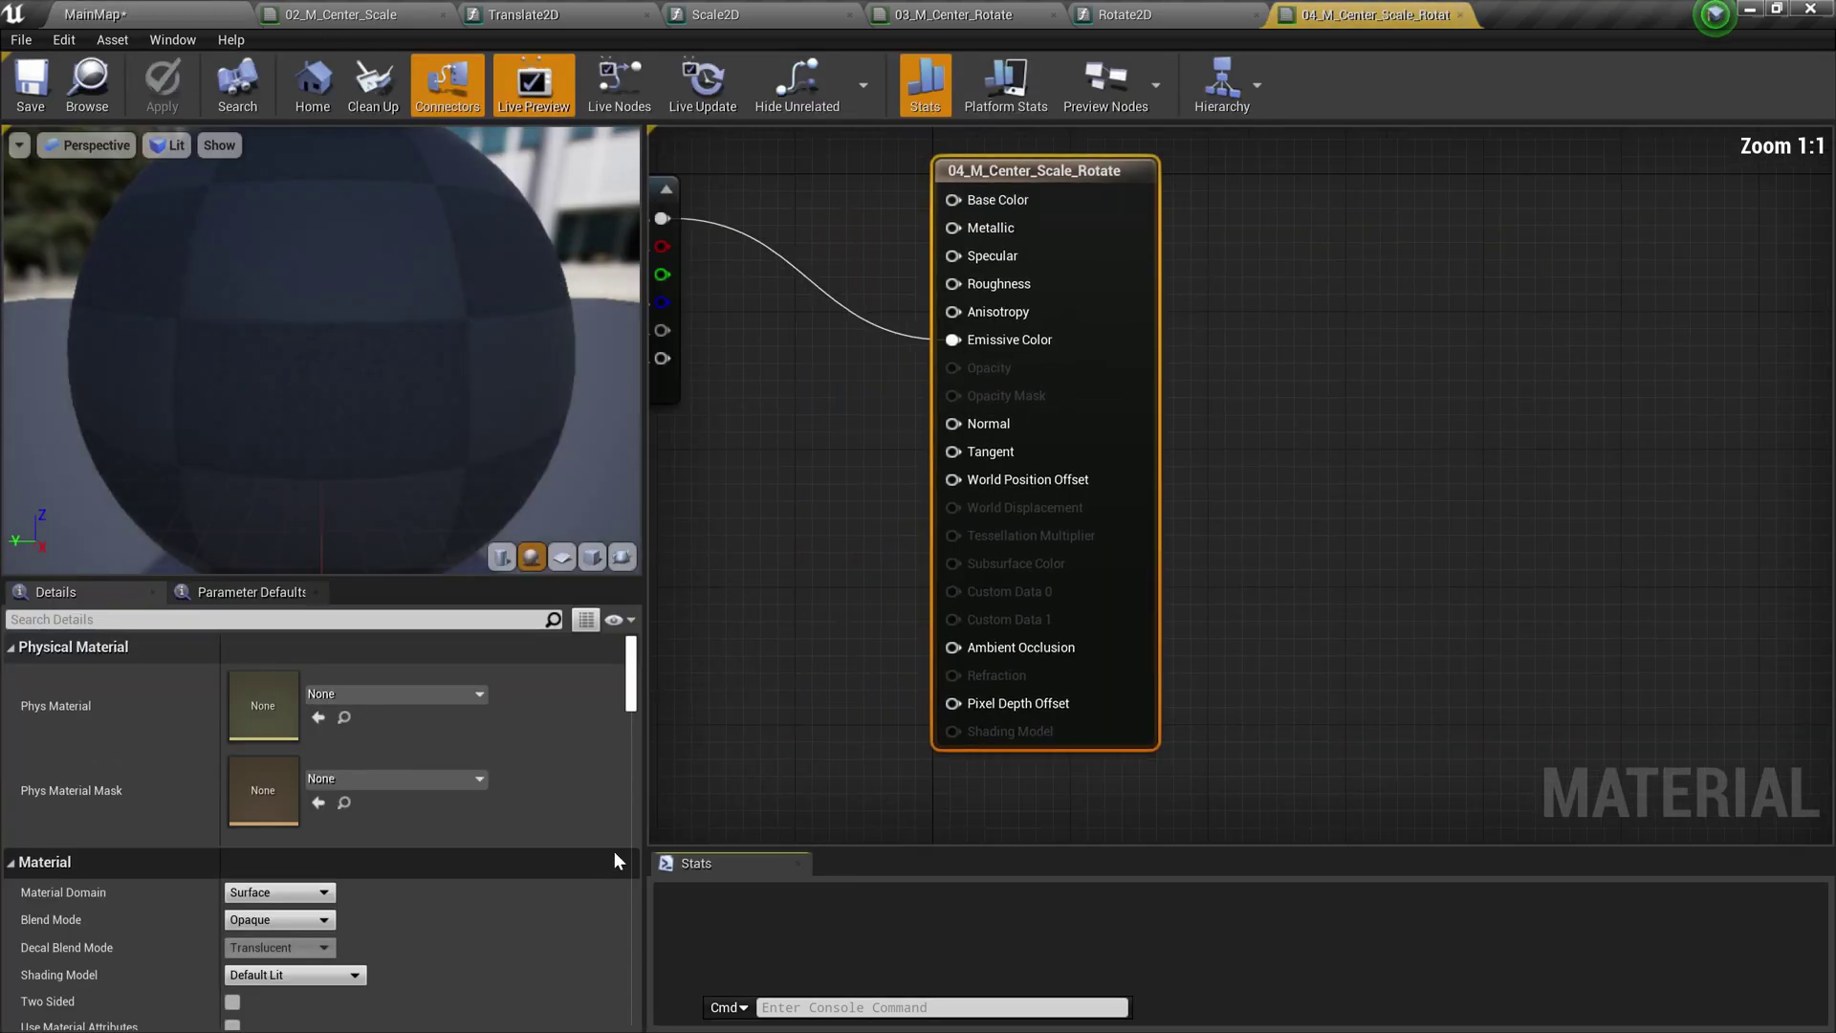
pyautogui.scroll(-6, 992, 409)
pyautogui.scroll(1, 1153, 478)
pyautogui.scroll(3, 1115, 474)
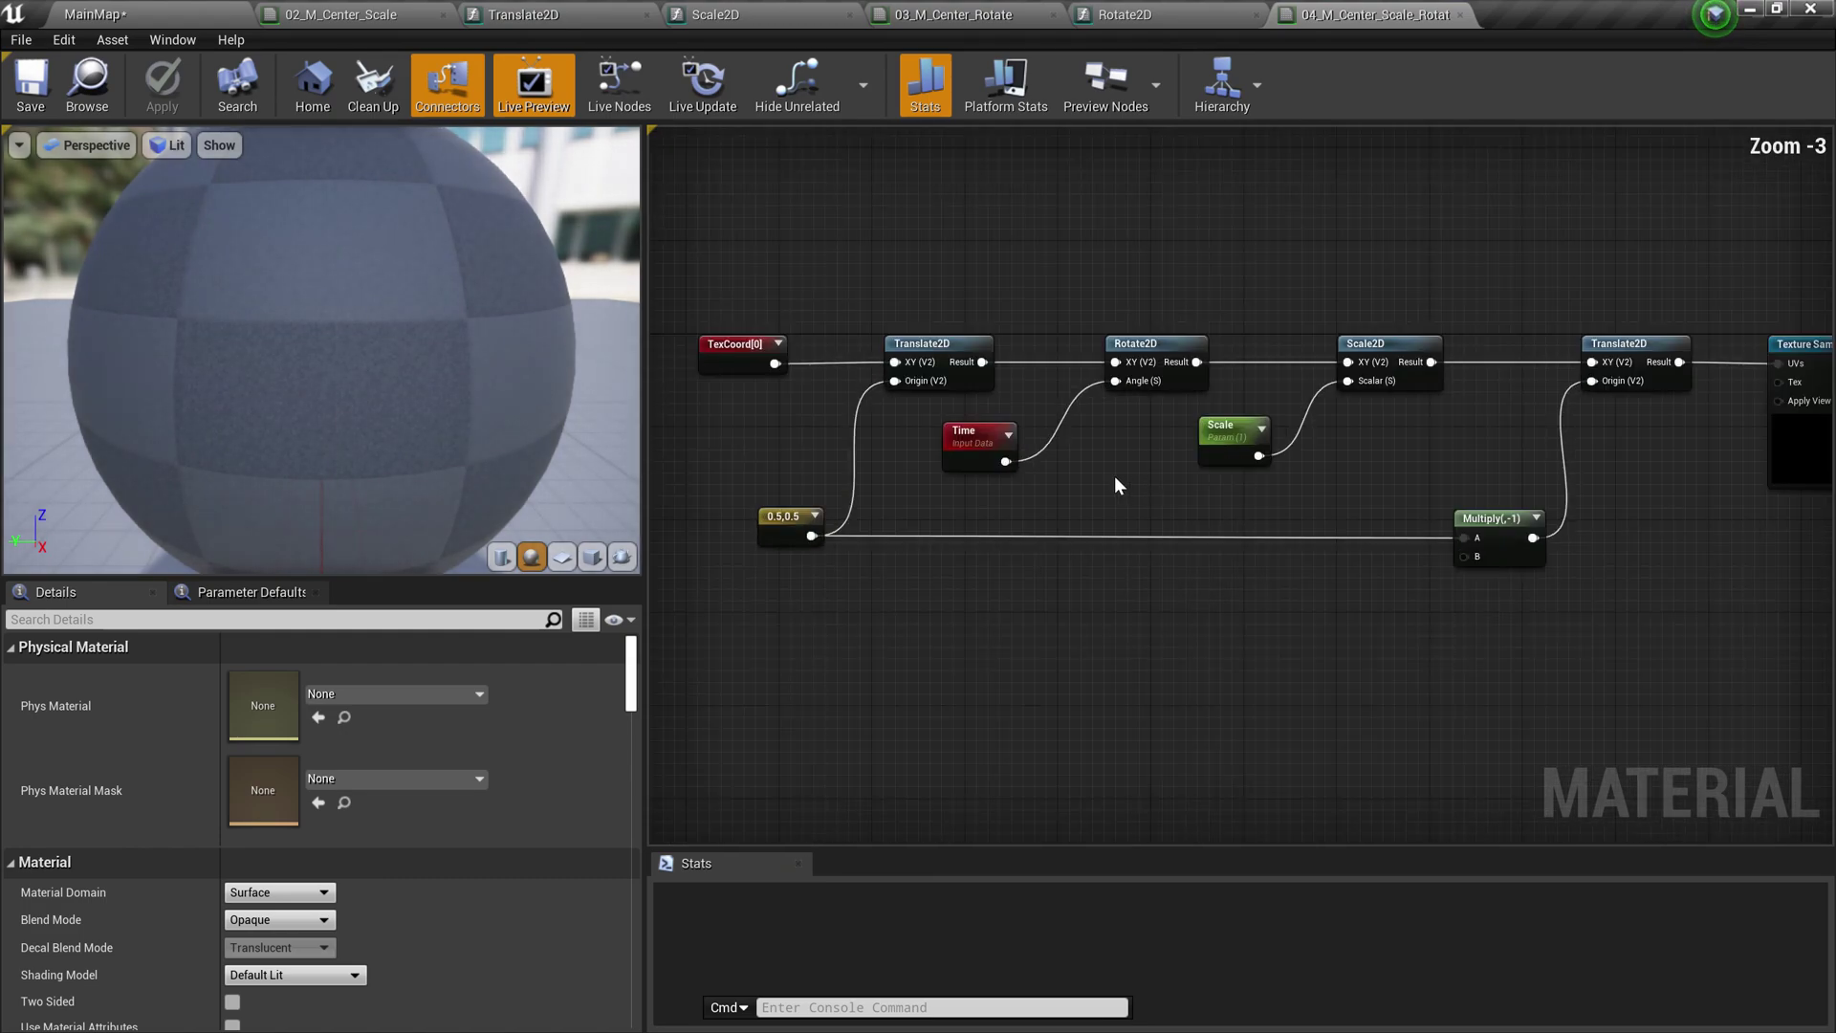
pyautogui.click(562, 557)
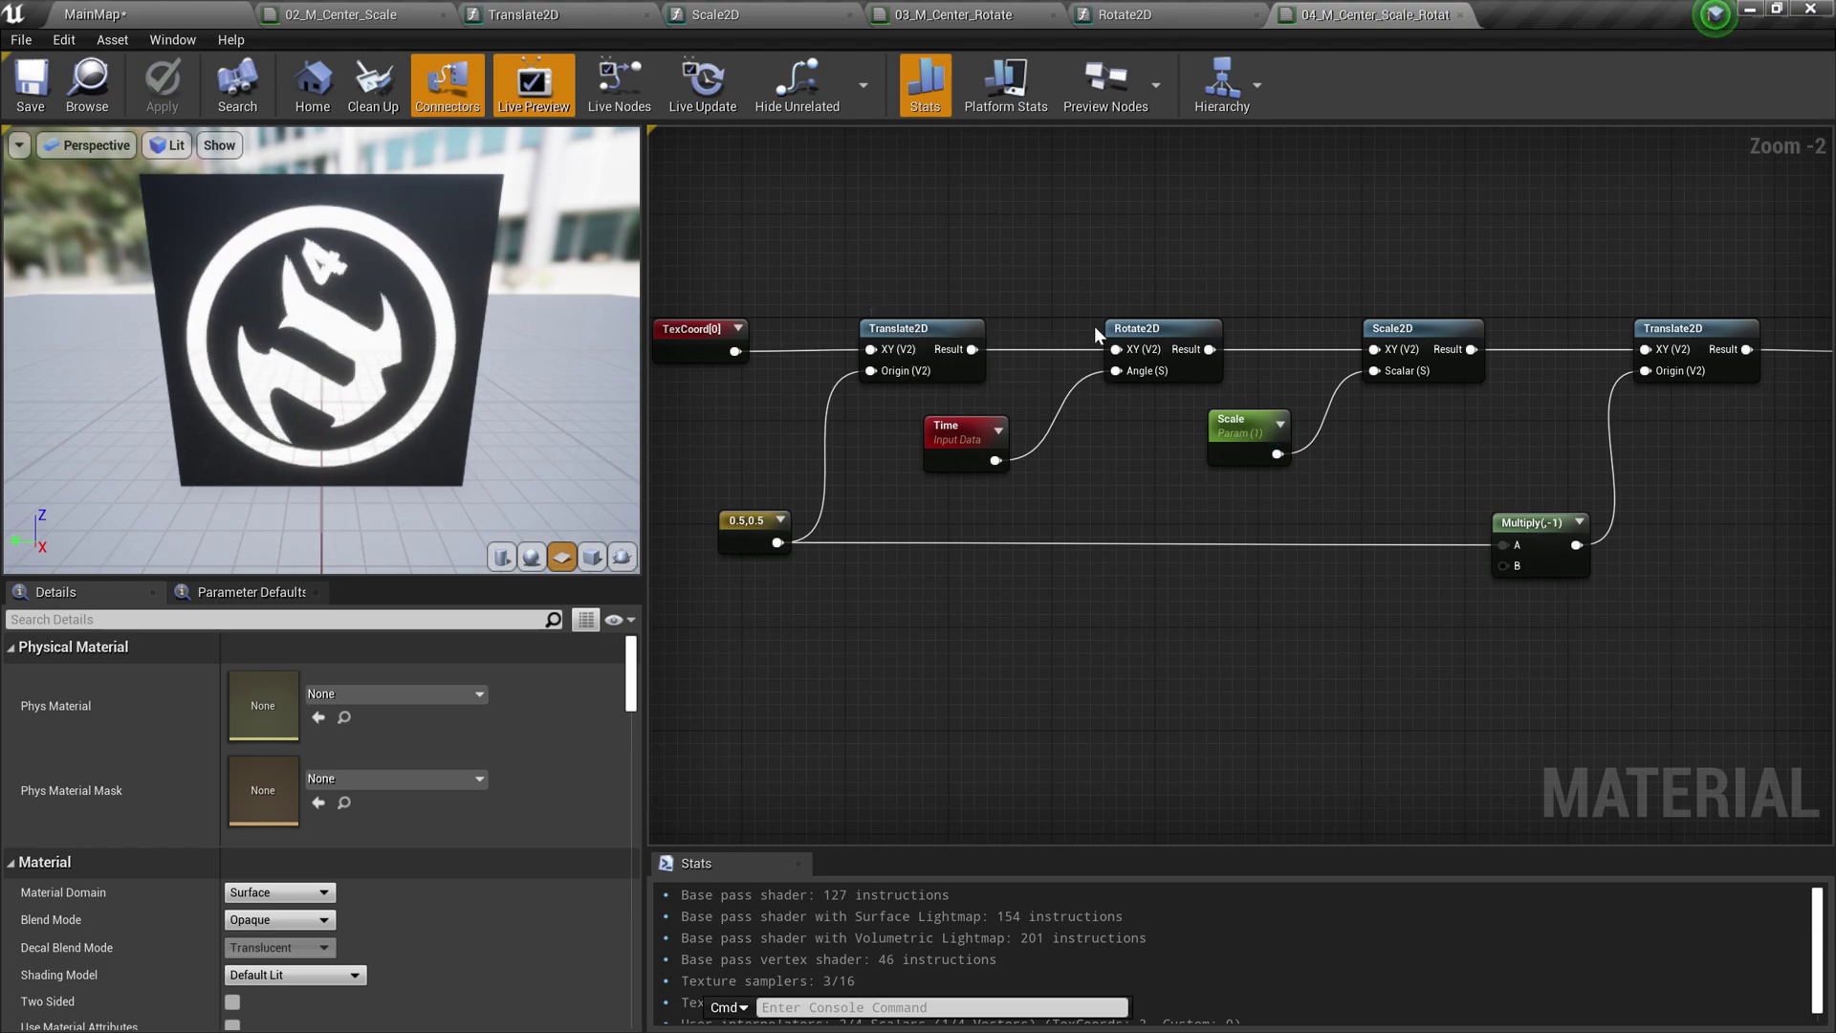
# In 04_M_Center_Scale_Rotate, try the Scale parameter's default value at 2.0 and set it to 0.5
pyautogui.moveTo(1227, 469); pyautogui.dragTo(1071, 495, button='right')
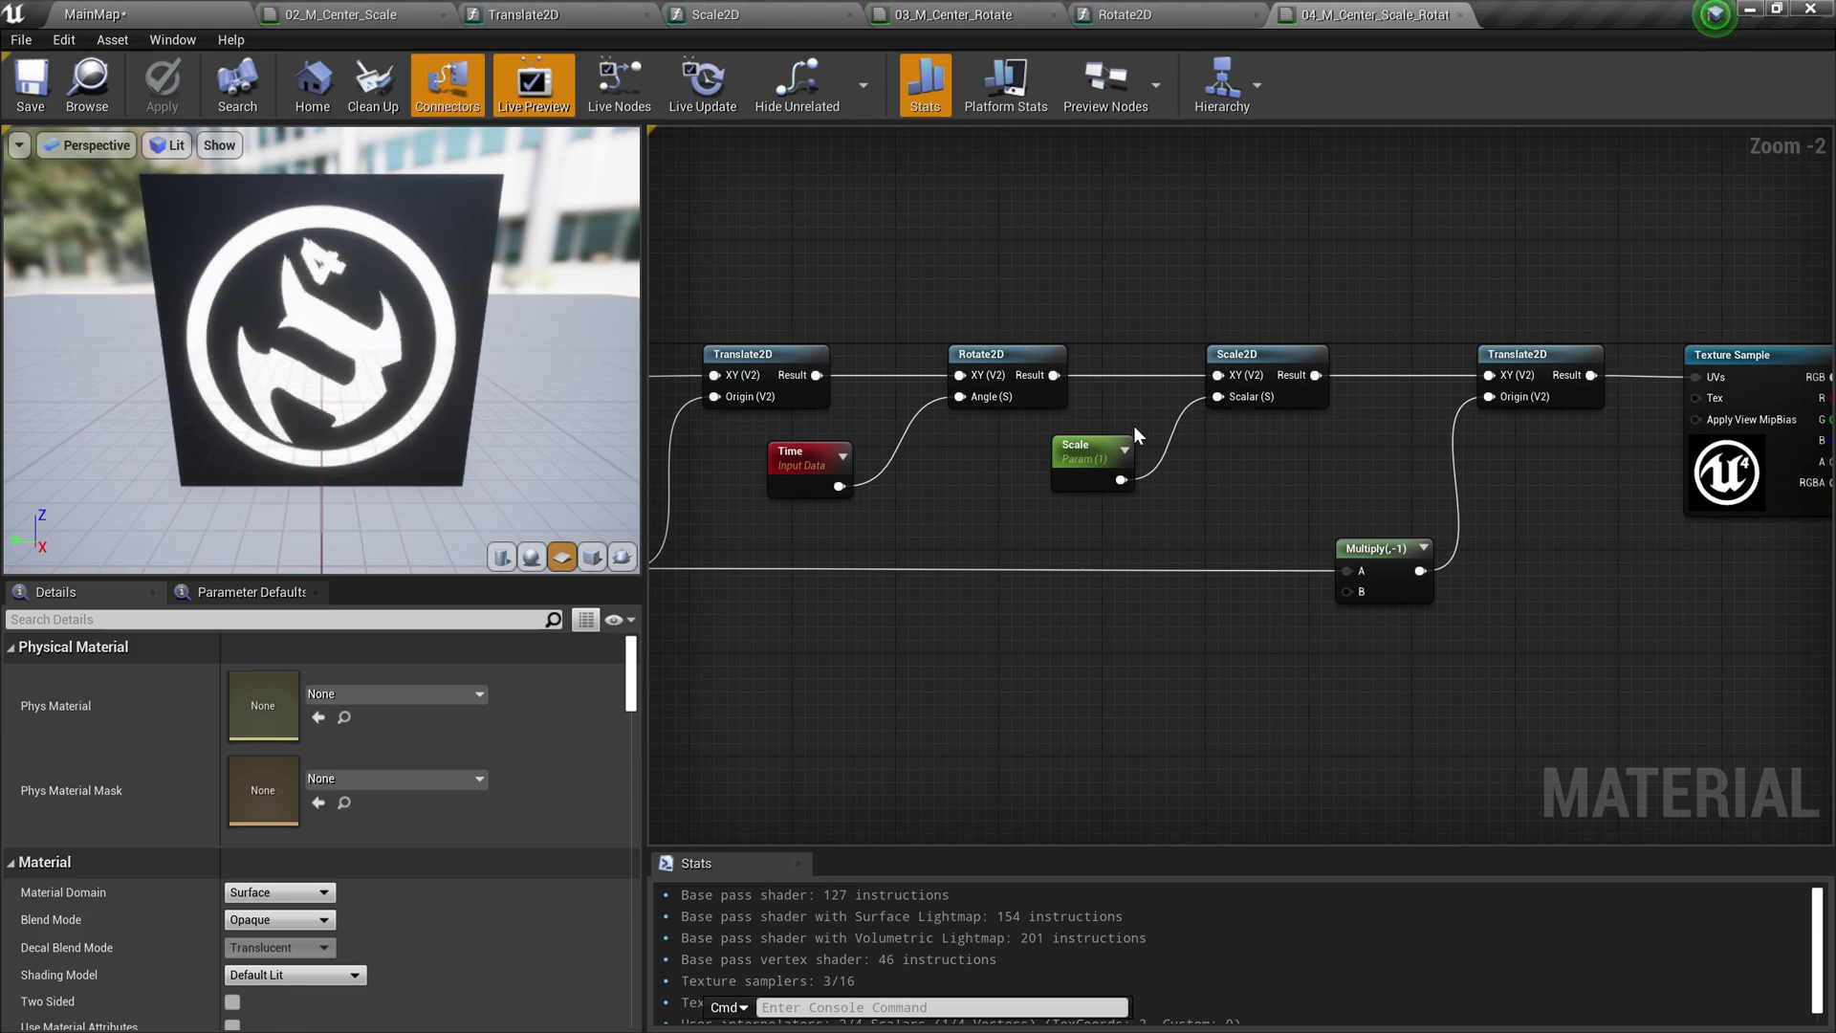
pyautogui.click(1088, 461)
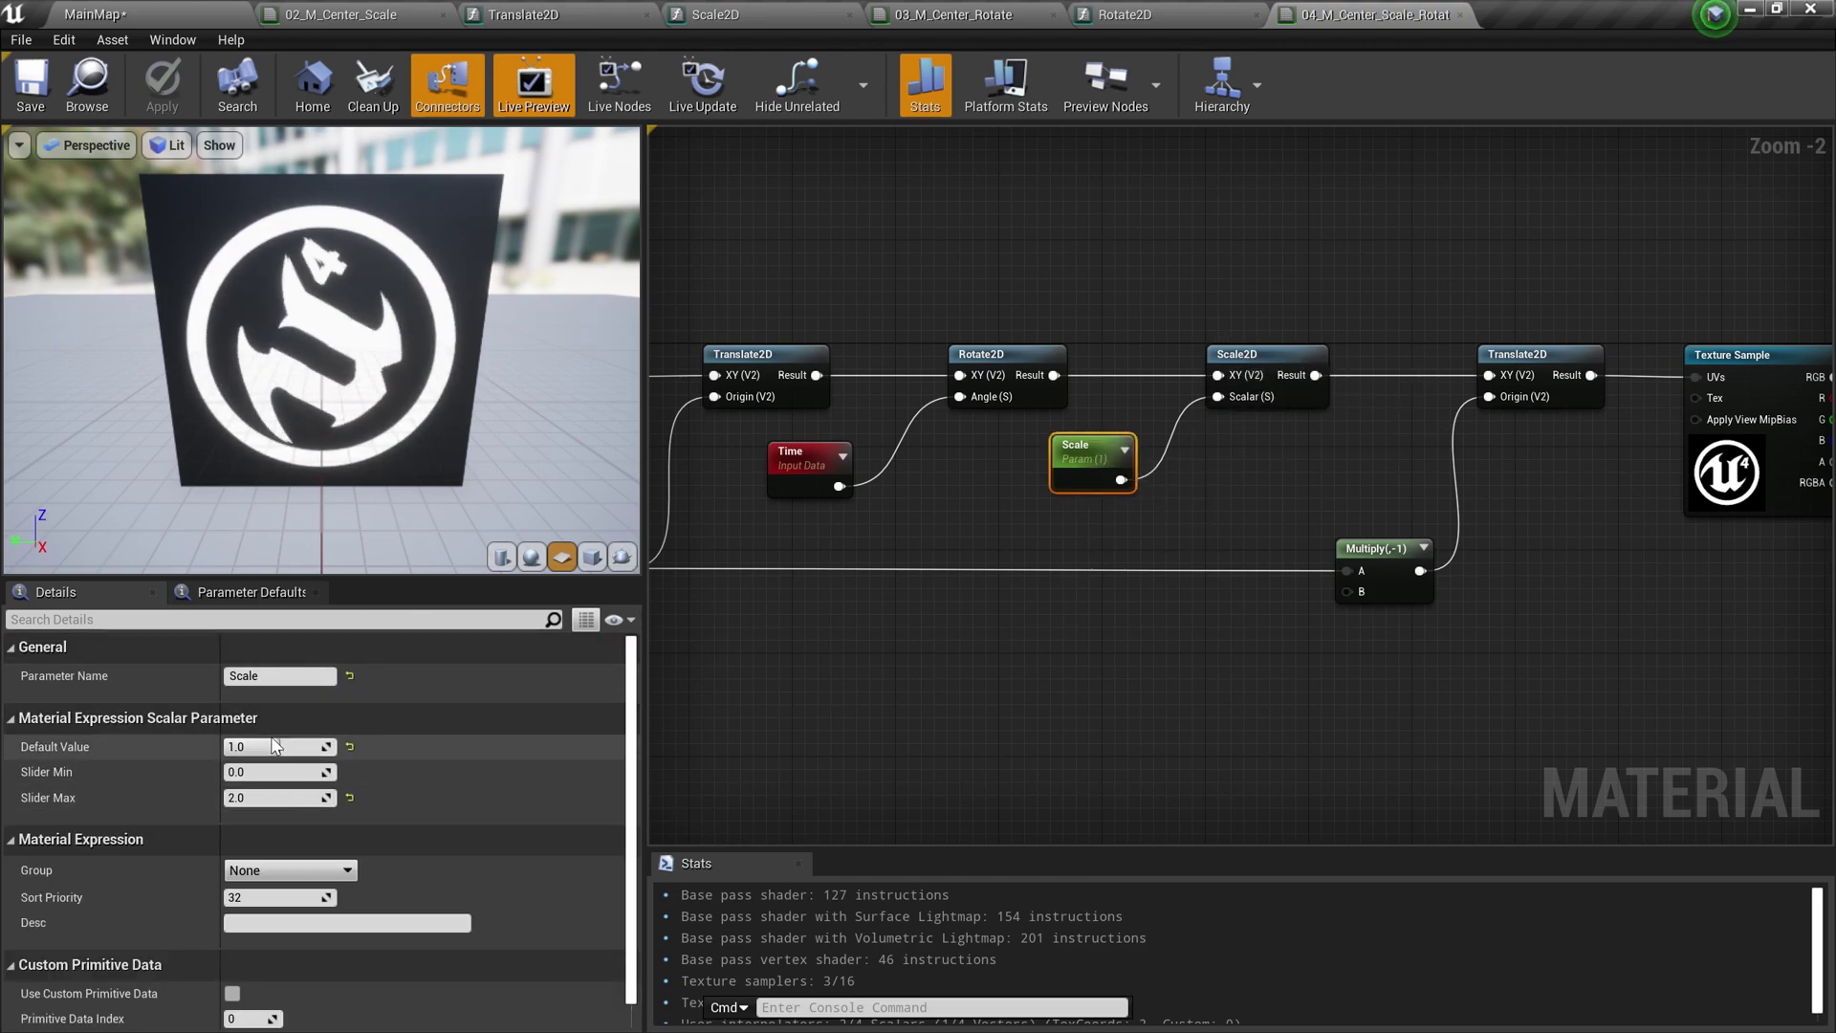
pyautogui.moveTo(291, 746); pyautogui.dragTo(330, 746)
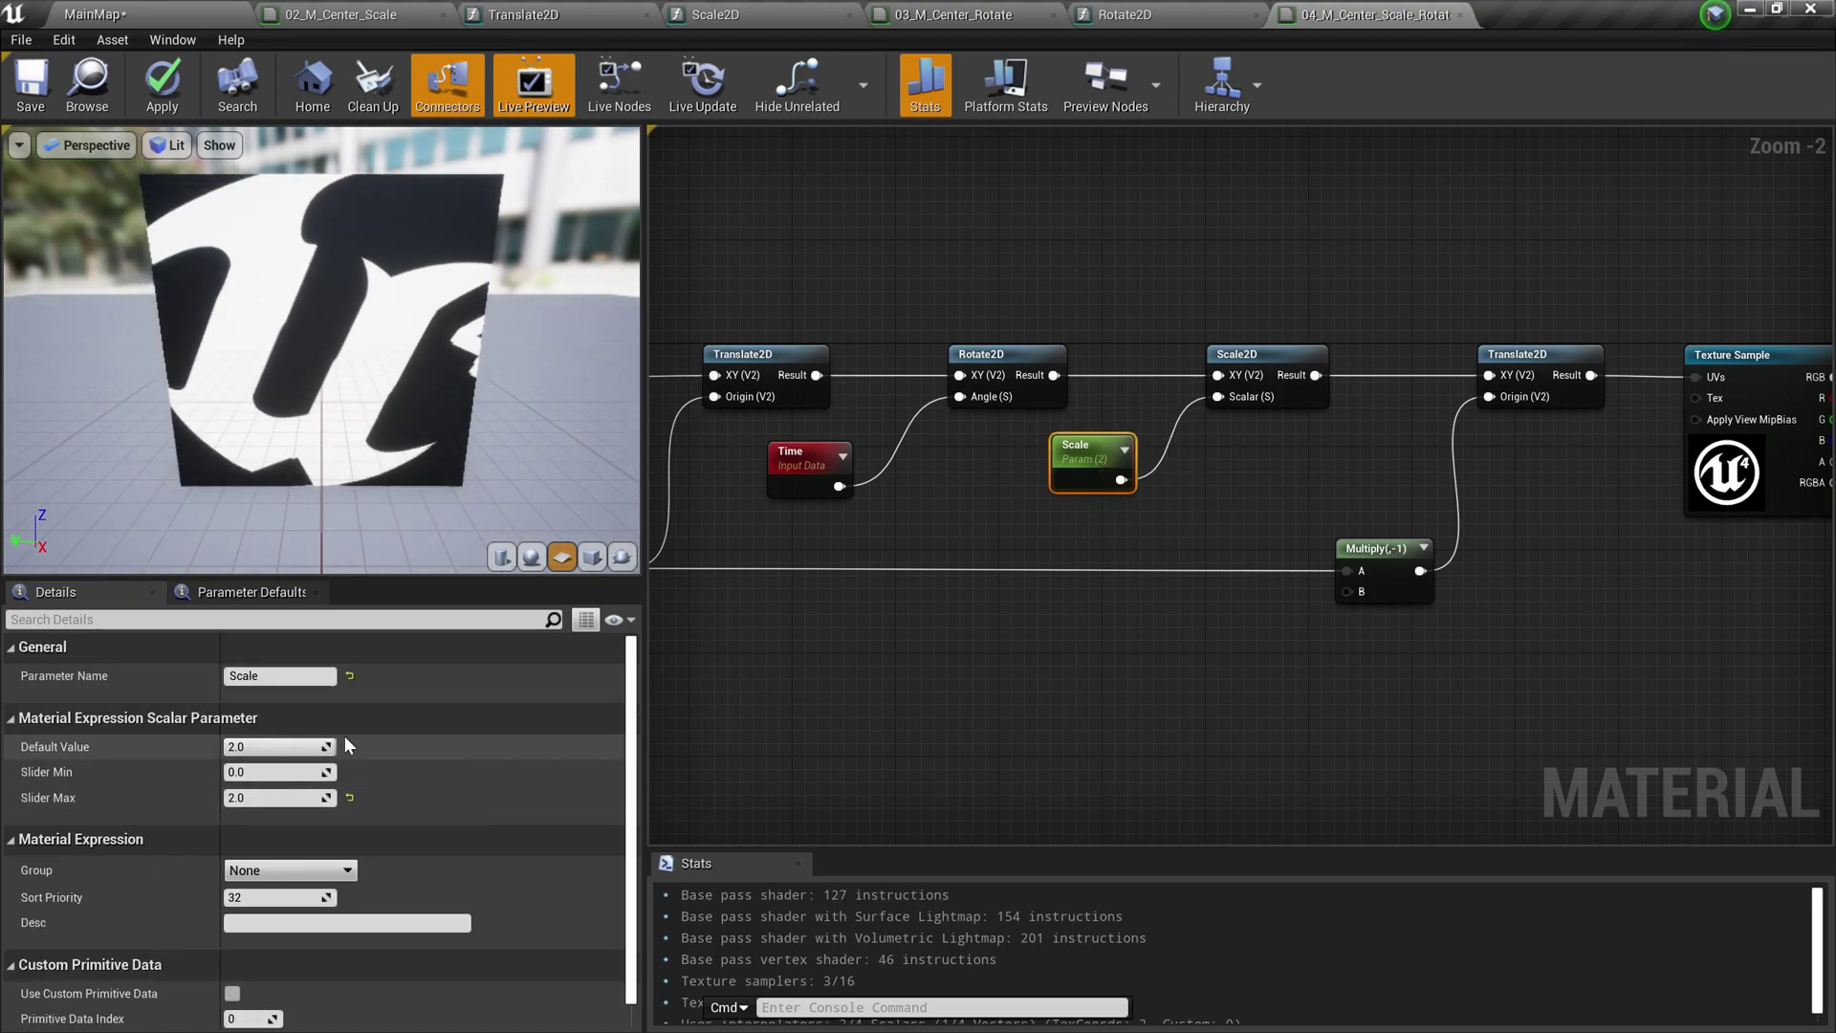
pyautogui.click(302, 745)
pyautogui.write('0.5')
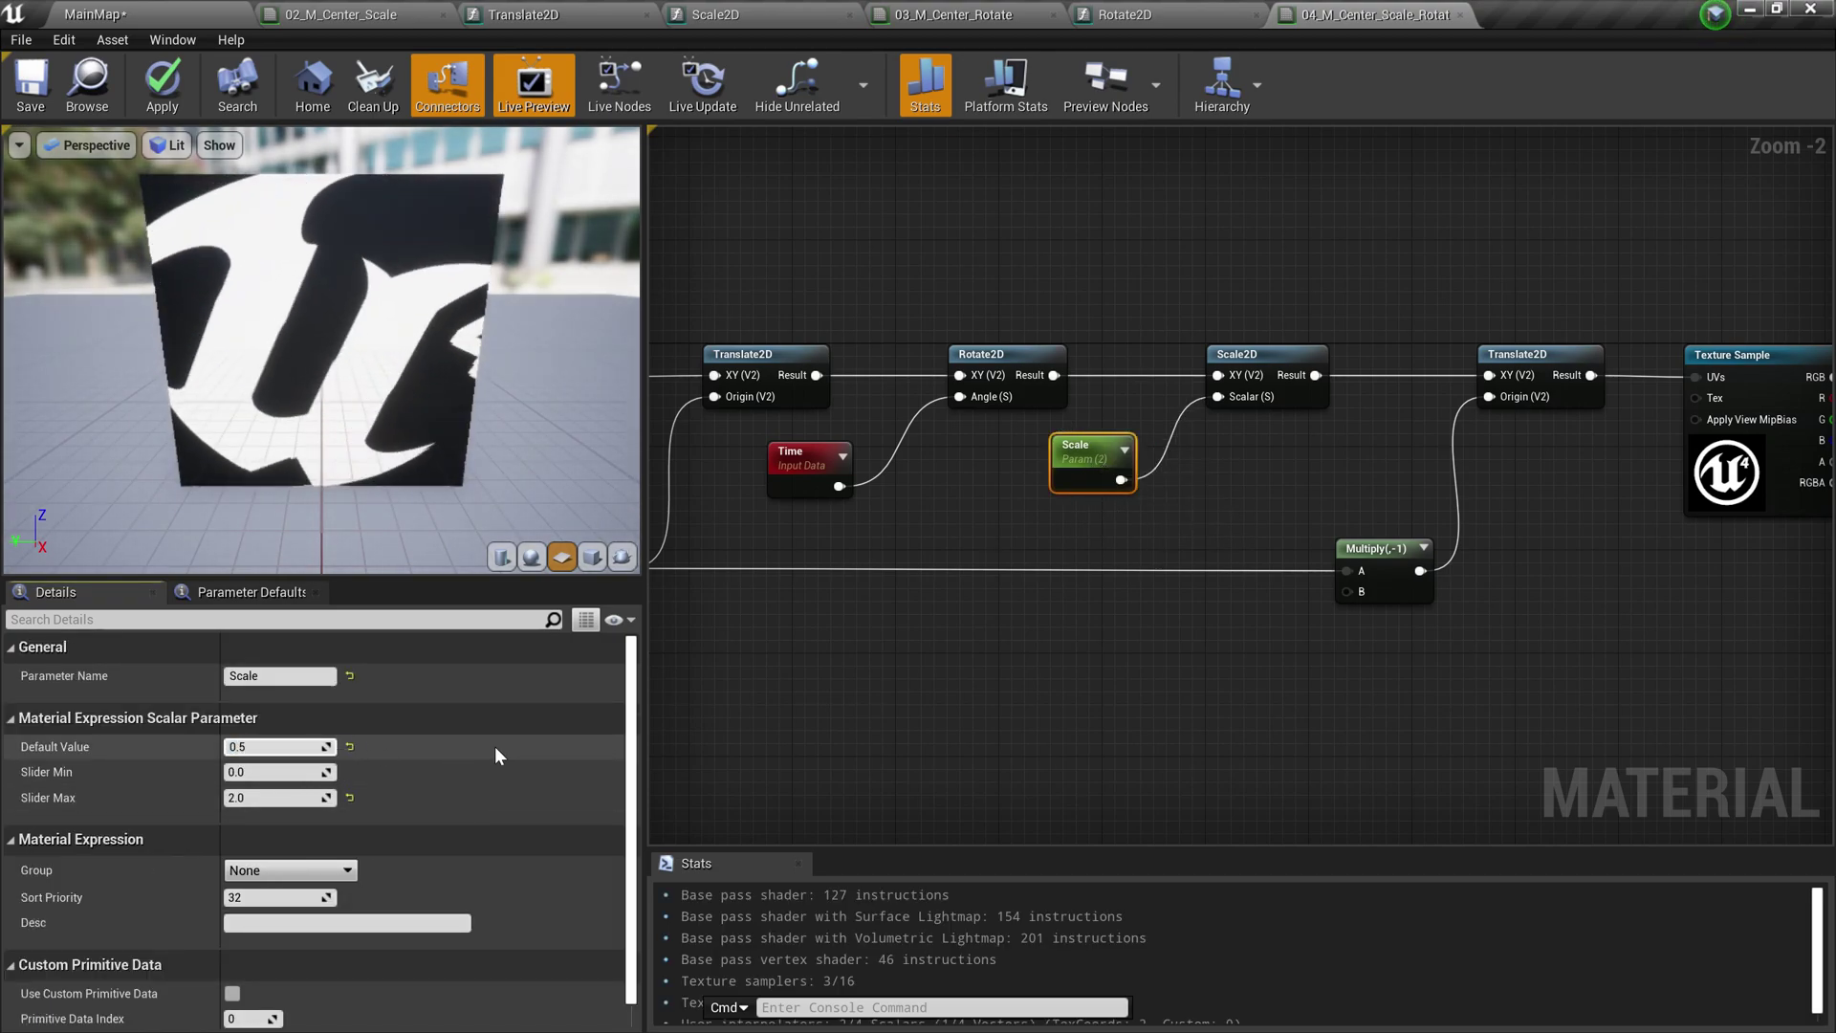
pyautogui.click(1286, 524)
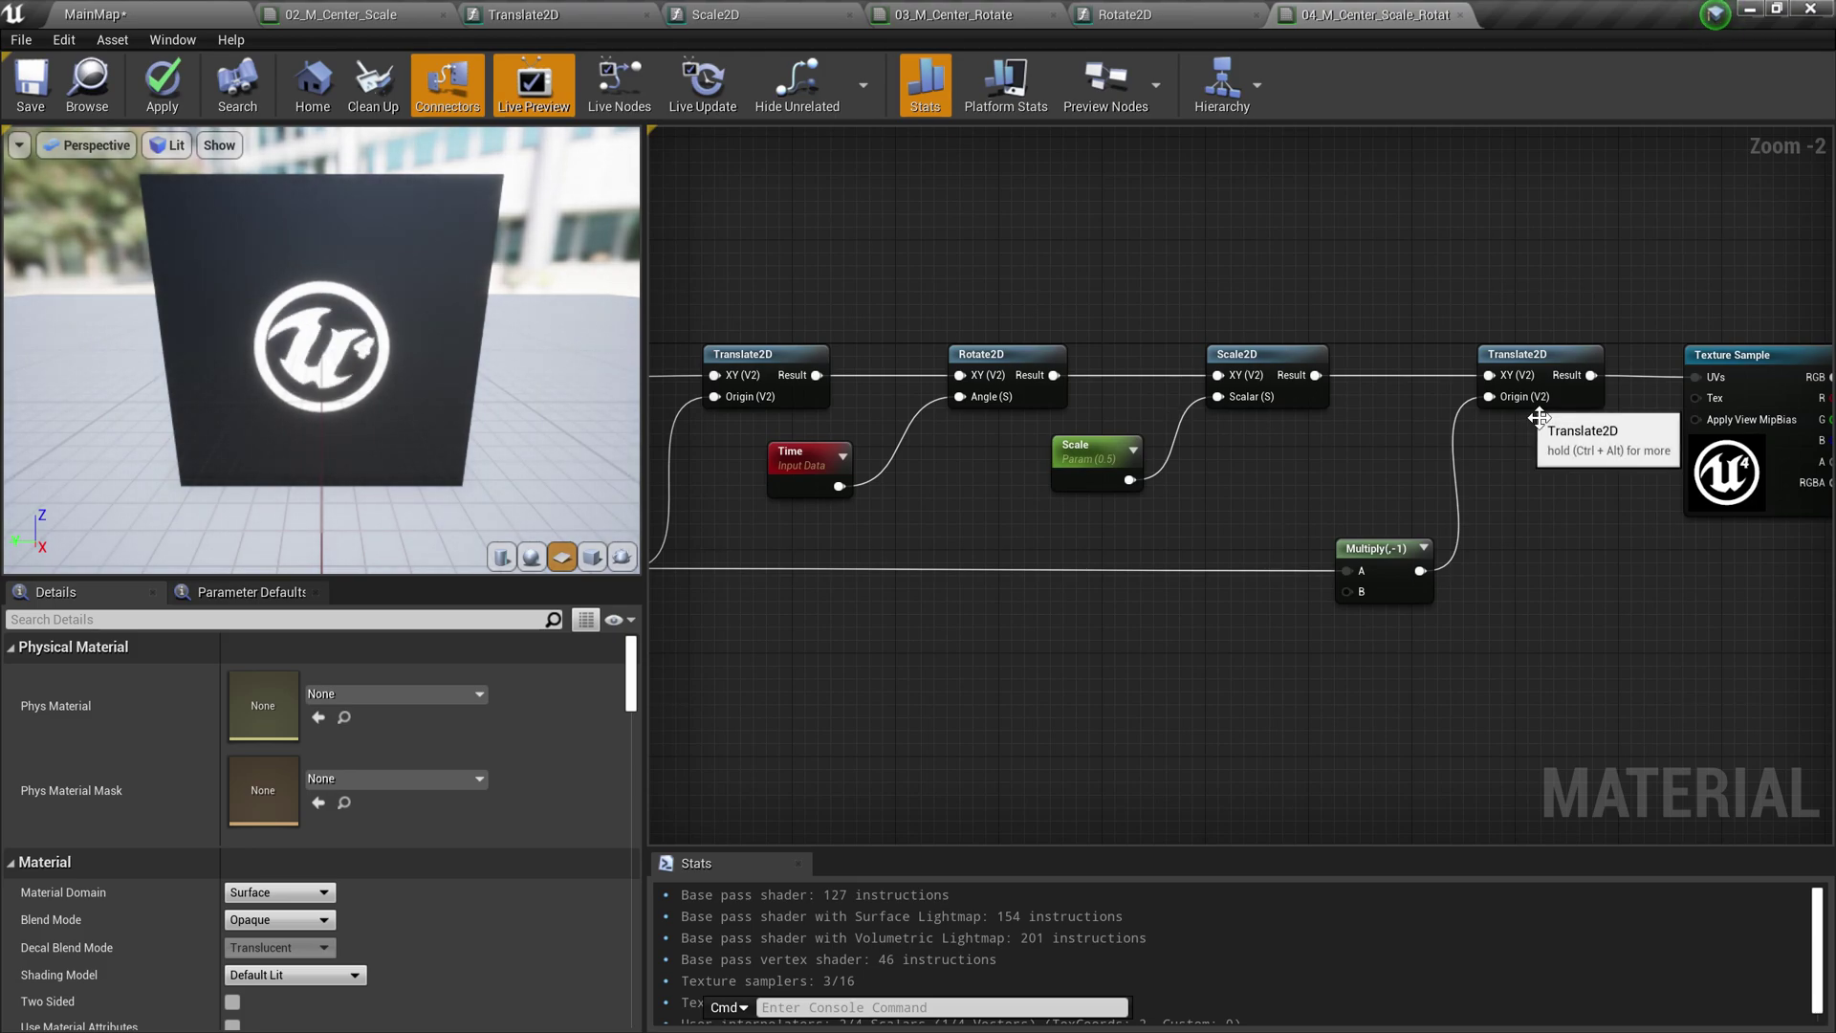
pyautogui.scroll(-1, 1506, 466)
pyautogui.scroll(-1, 1164, 518)
pyautogui.moveTo(1164, 519); pyautogui.dragTo(1459, 489, button='right')
pyautogui.scroll(3, 1459, 490)
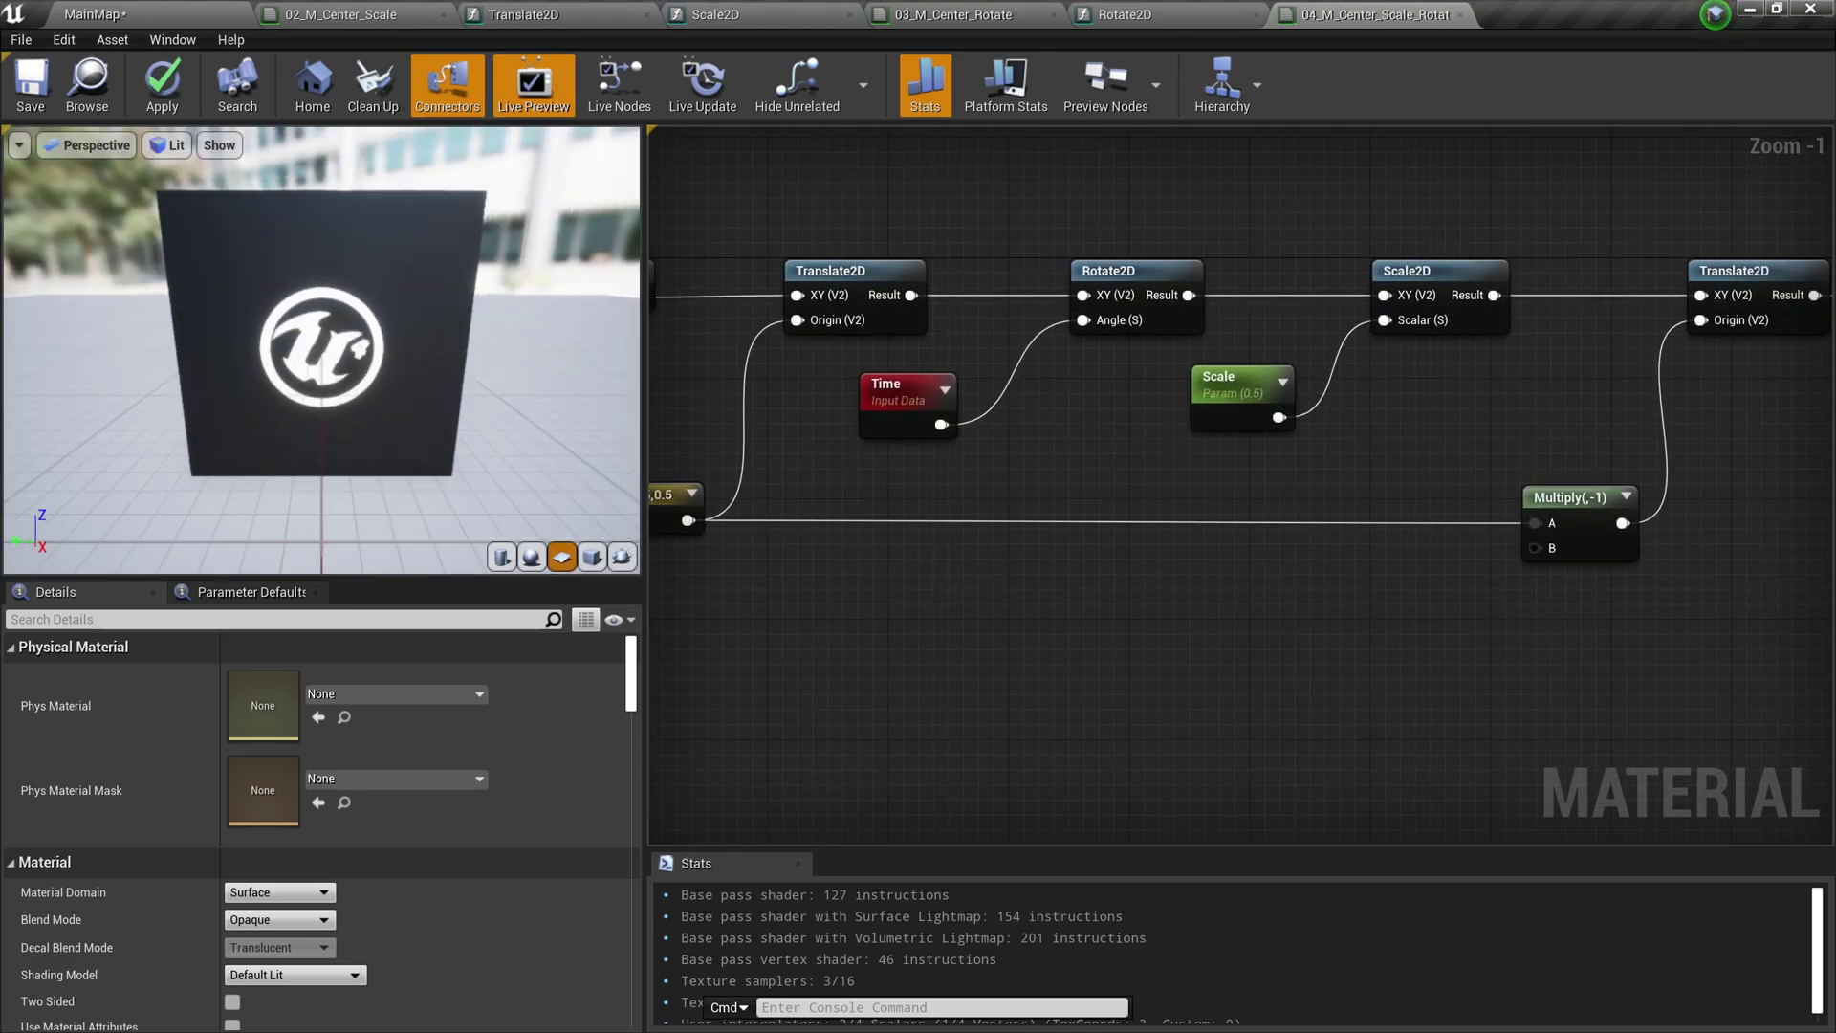
pyautogui.scroll(-3, 869, 570)
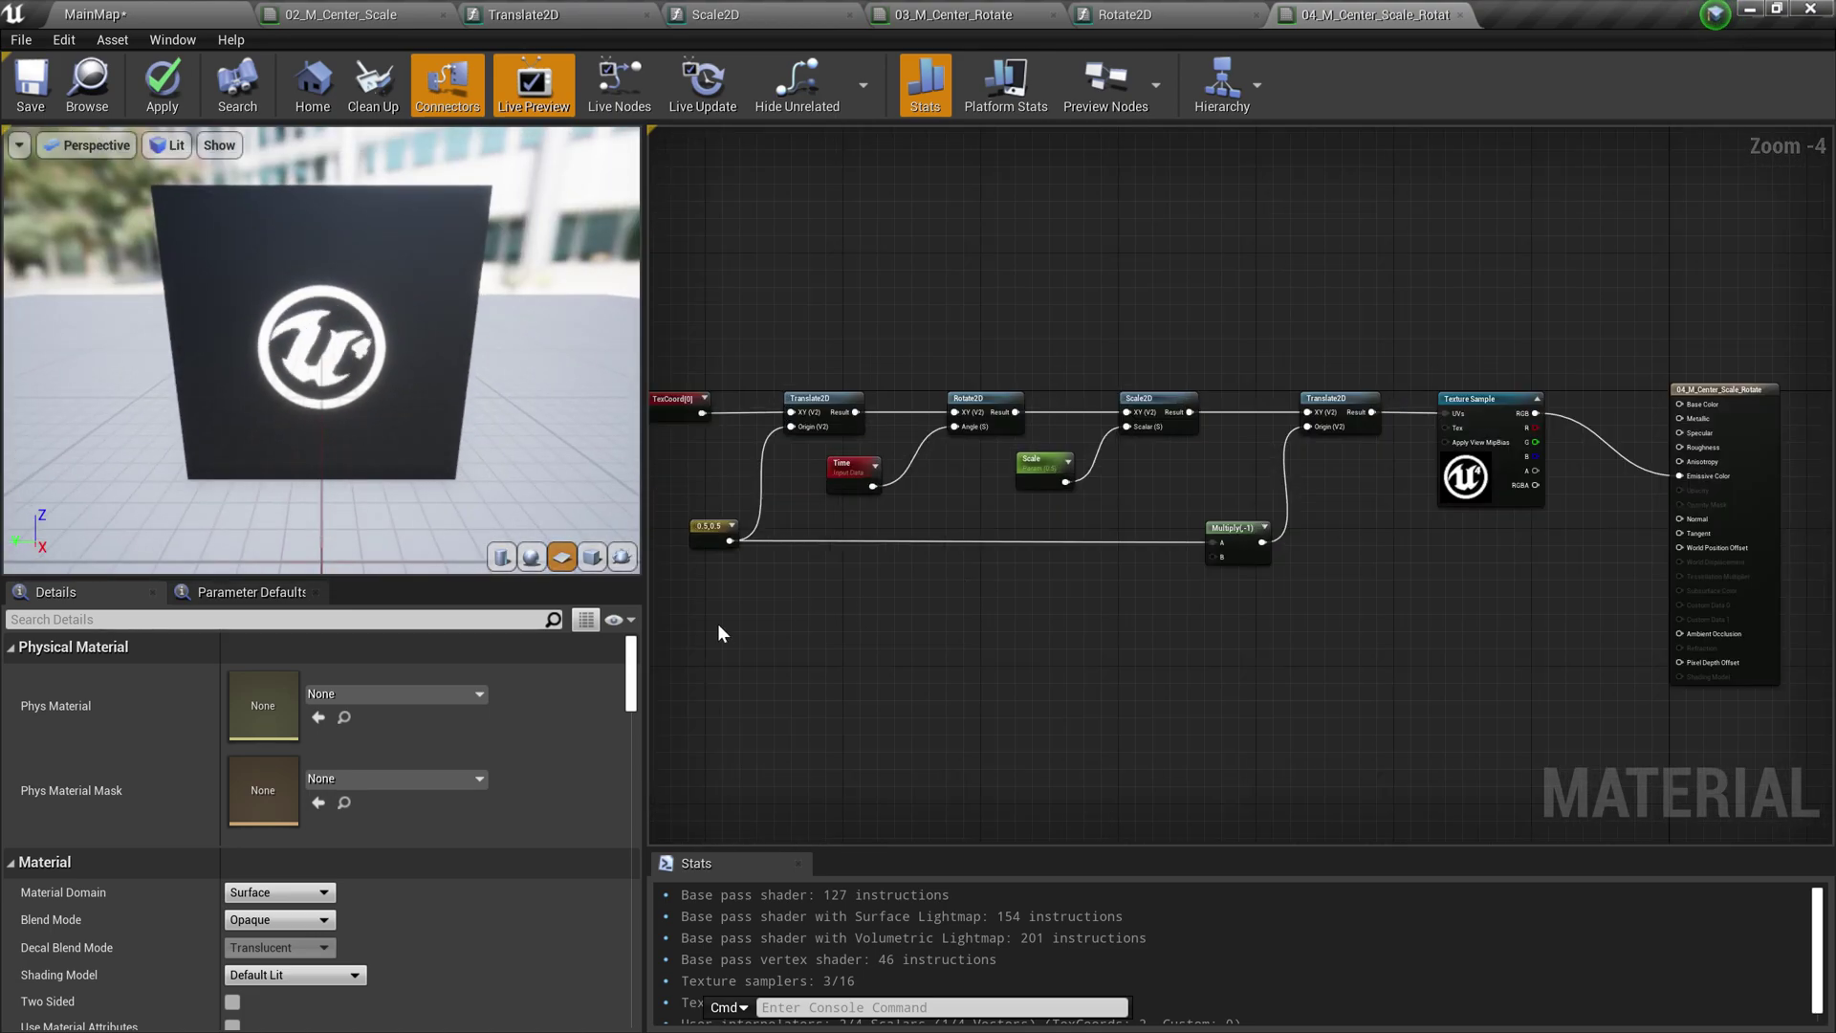
# In MainMap, check Plane5's material instance, open the 05_M_Translate_Rotate material and bring its Translate2D, Rotate2D and Scale2D chain into view
pyautogui.click(134, 15)
pyautogui.moveTo(889, 516); pyautogui.dragTo(983, 475, button='right')
pyautogui.click(983, 475)
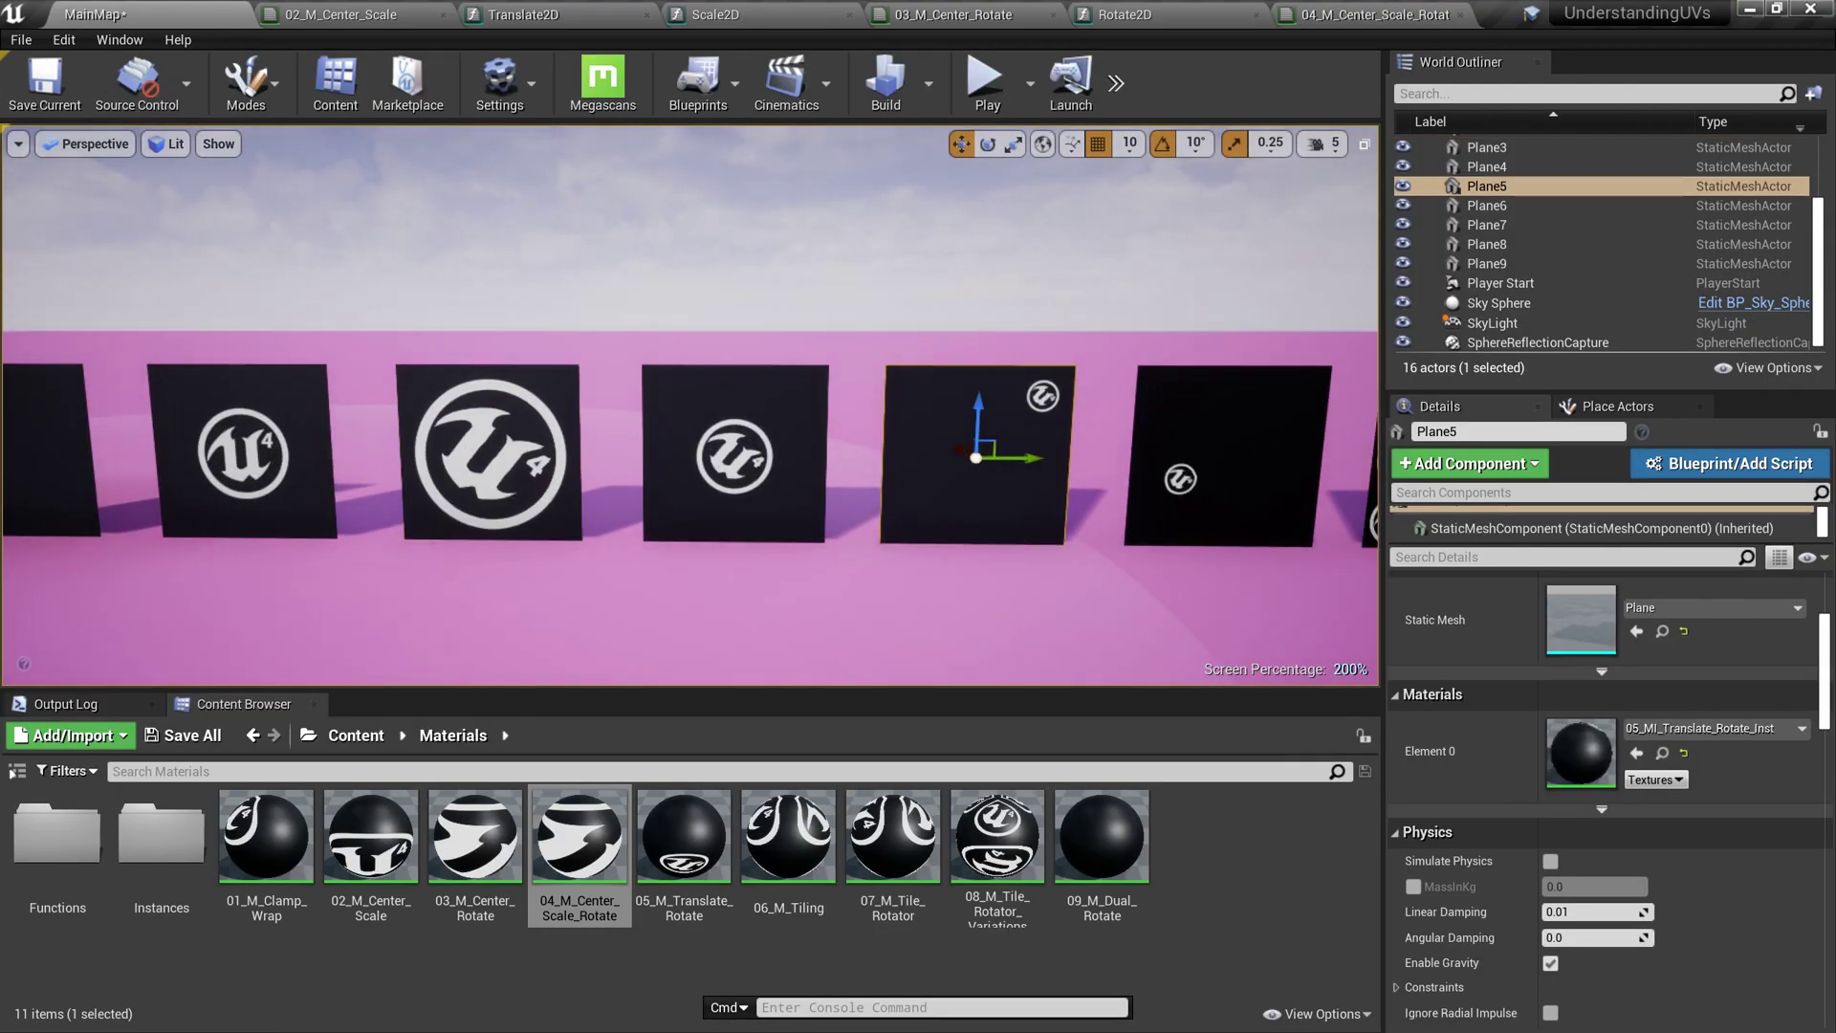
pyautogui.click(1013, 624)
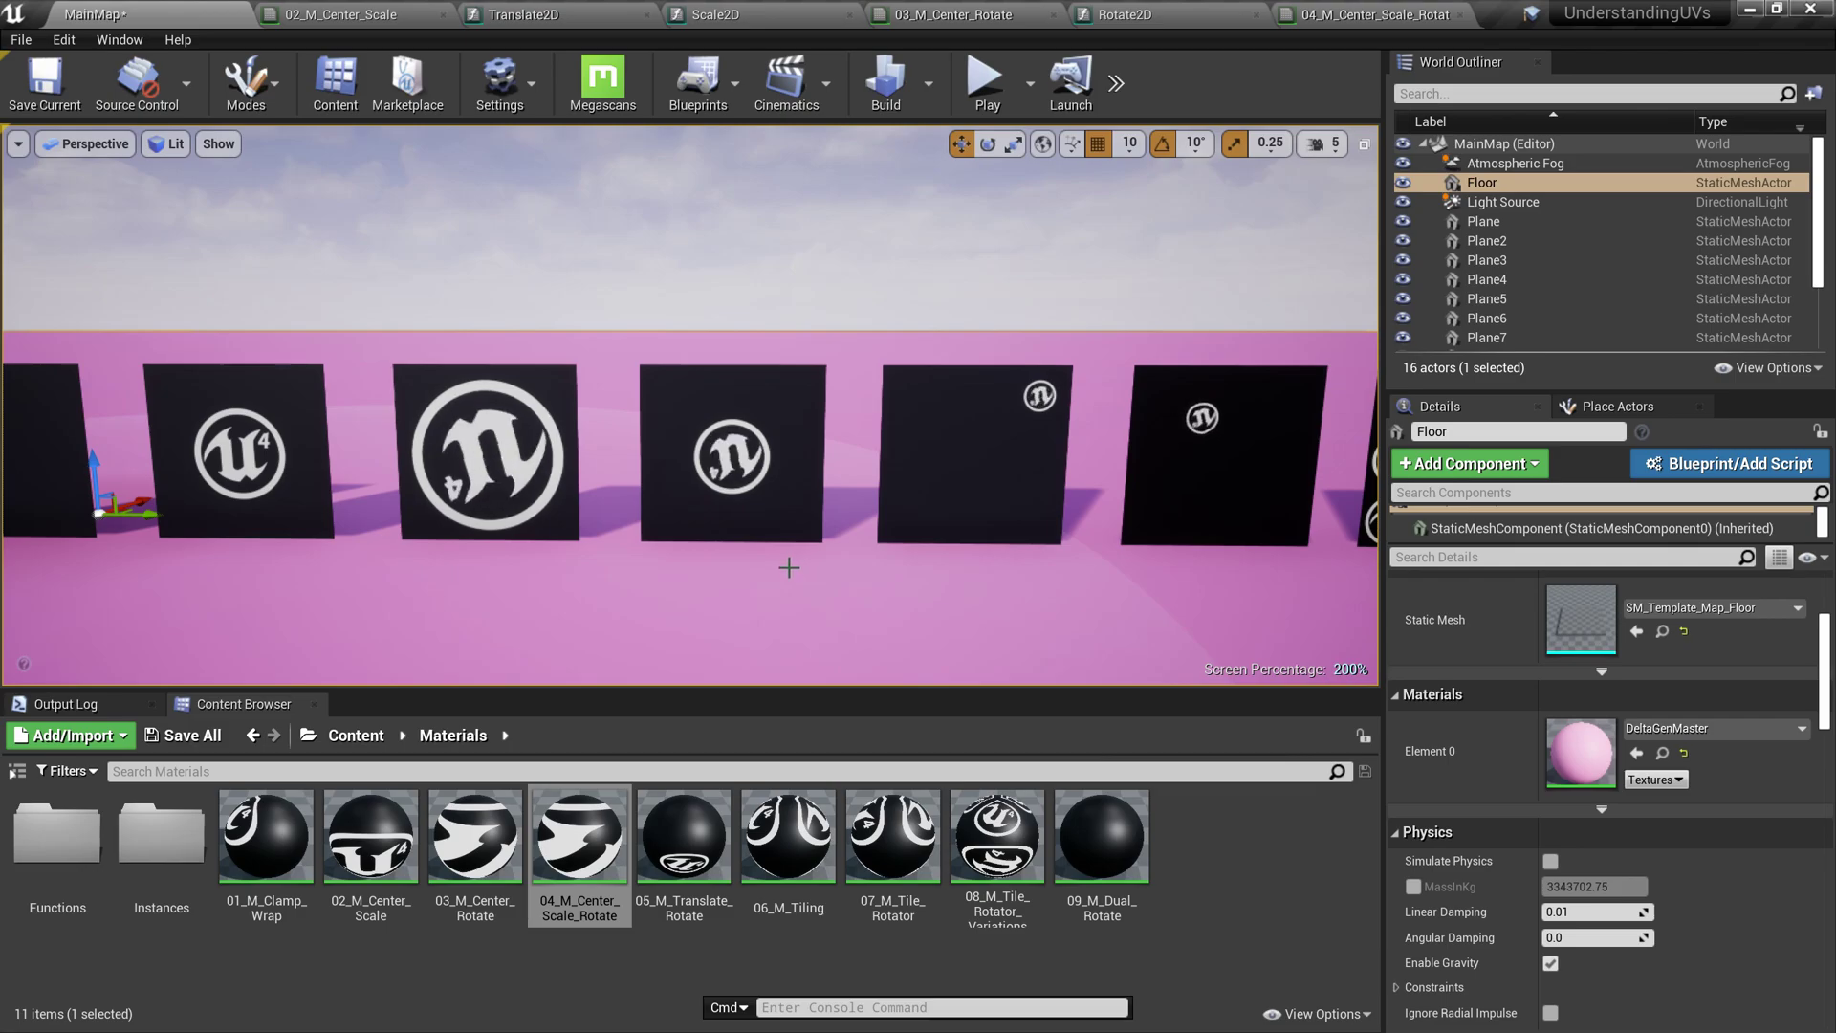
pyautogui.doubleClick(684, 837)
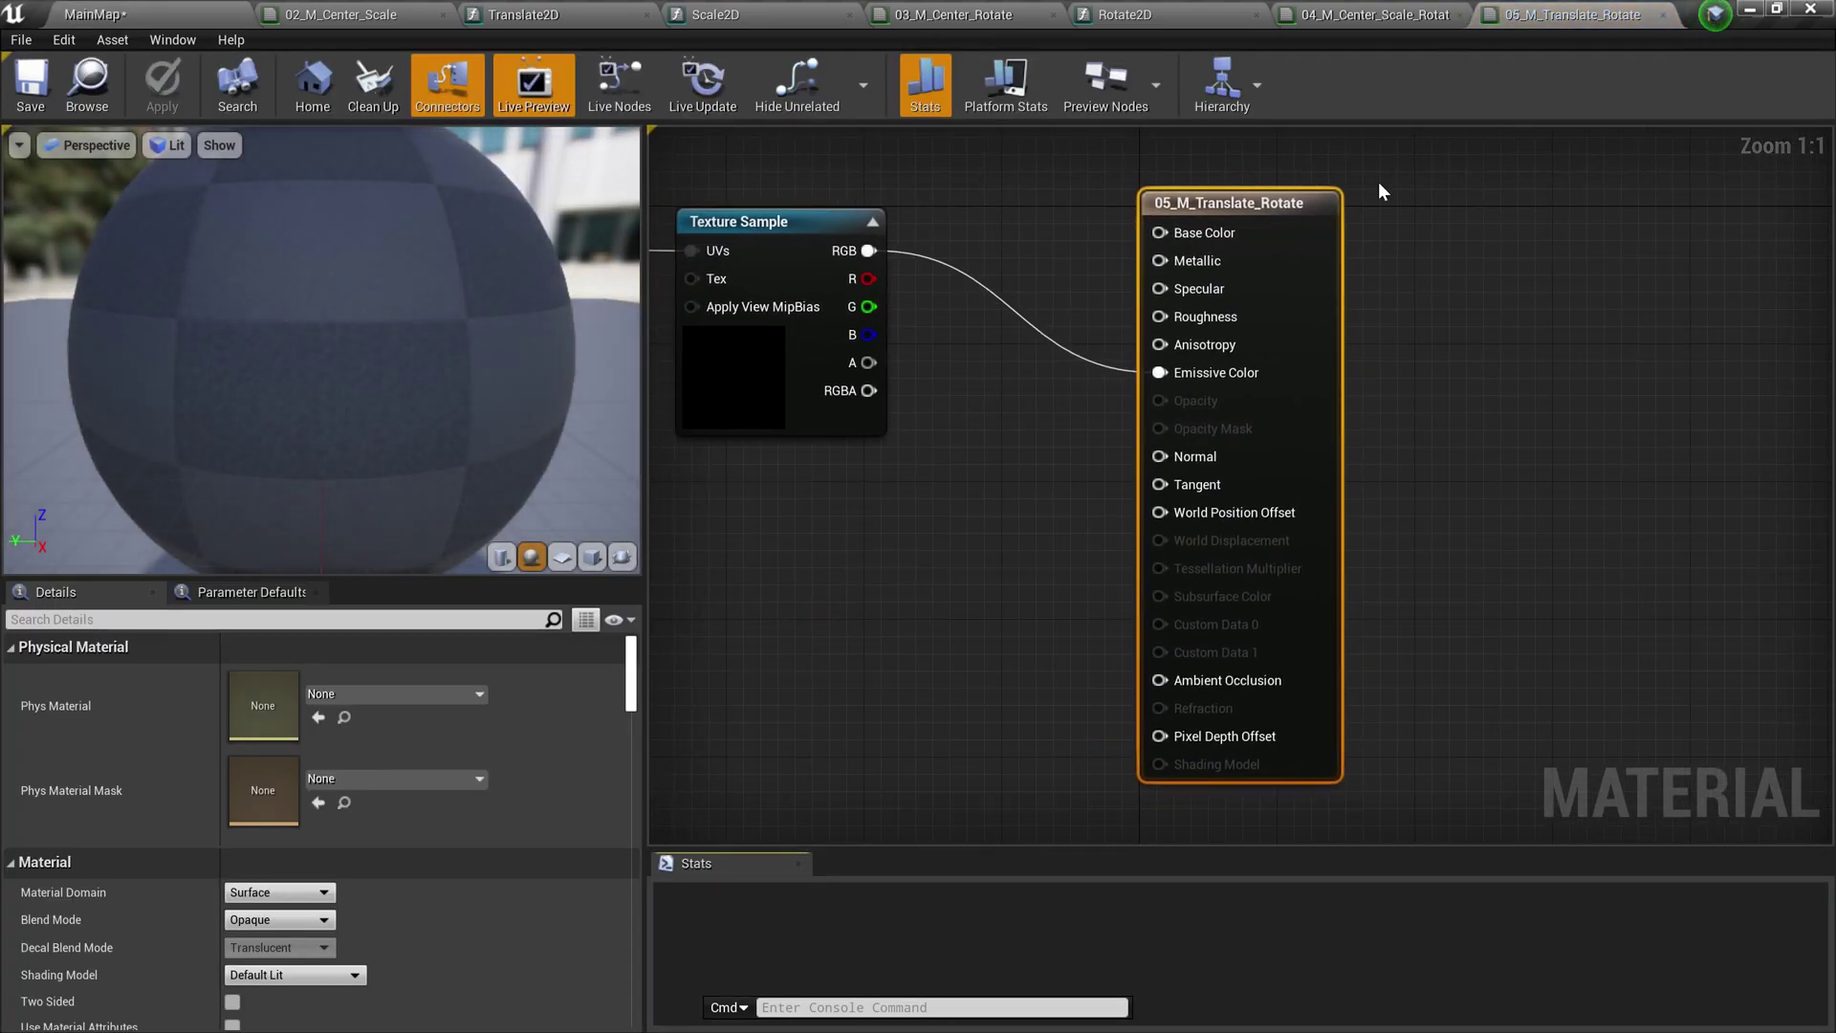
pyautogui.scroll(-4, 1381, 192)
pyautogui.moveTo(880, 409); pyautogui.dragTo(1279, 479, button='right')
pyautogui.moveTo(1090, 516); pyautogui.dragTo(1445, 551, button='right')
pyautogui.scroll(-3, 1387, 545)
pyautogui.scroll(4, 1238, 531)
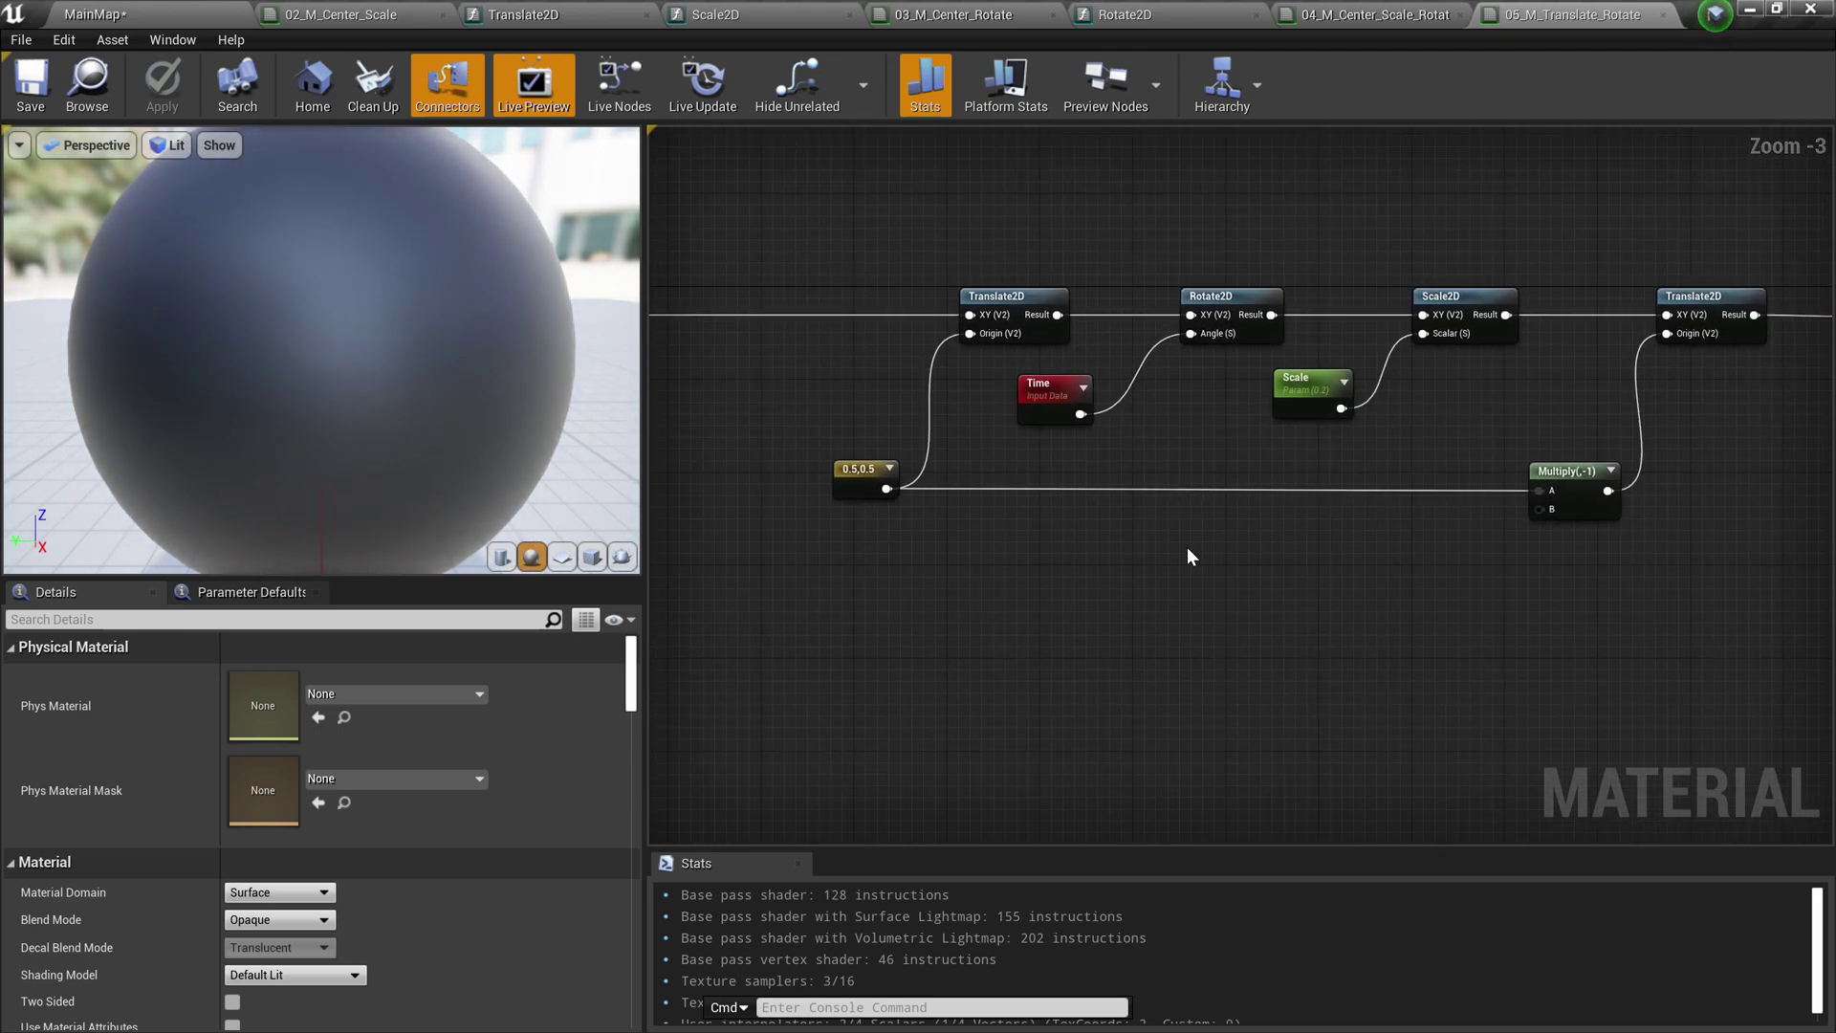
# Preview 05_M_Translate_Rotate on a plane, examine its node chain from TexCoord to Texture Sample, and inspect the Translation parameter's default values
pyautogui.scroll(-2, 1190, 556)
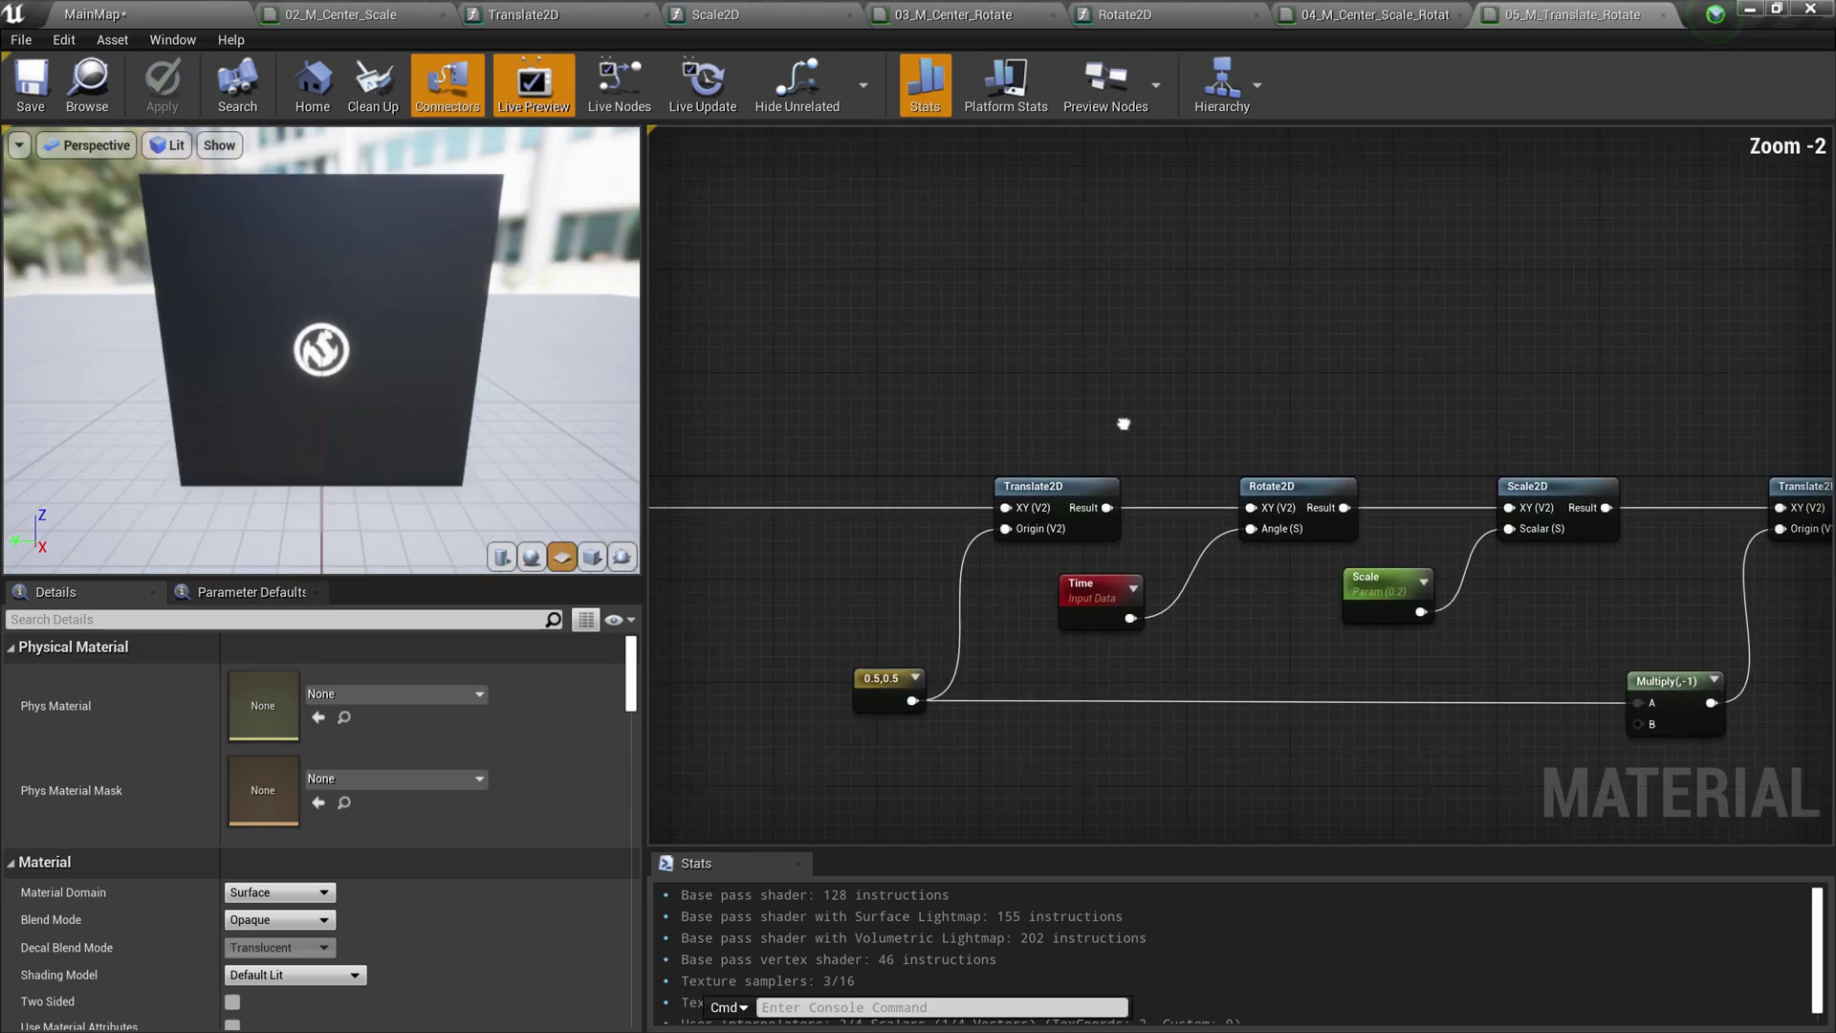
pyautogui.moveTo(1067, 457); pyautogui.dragTo(1248, 466, button='right')
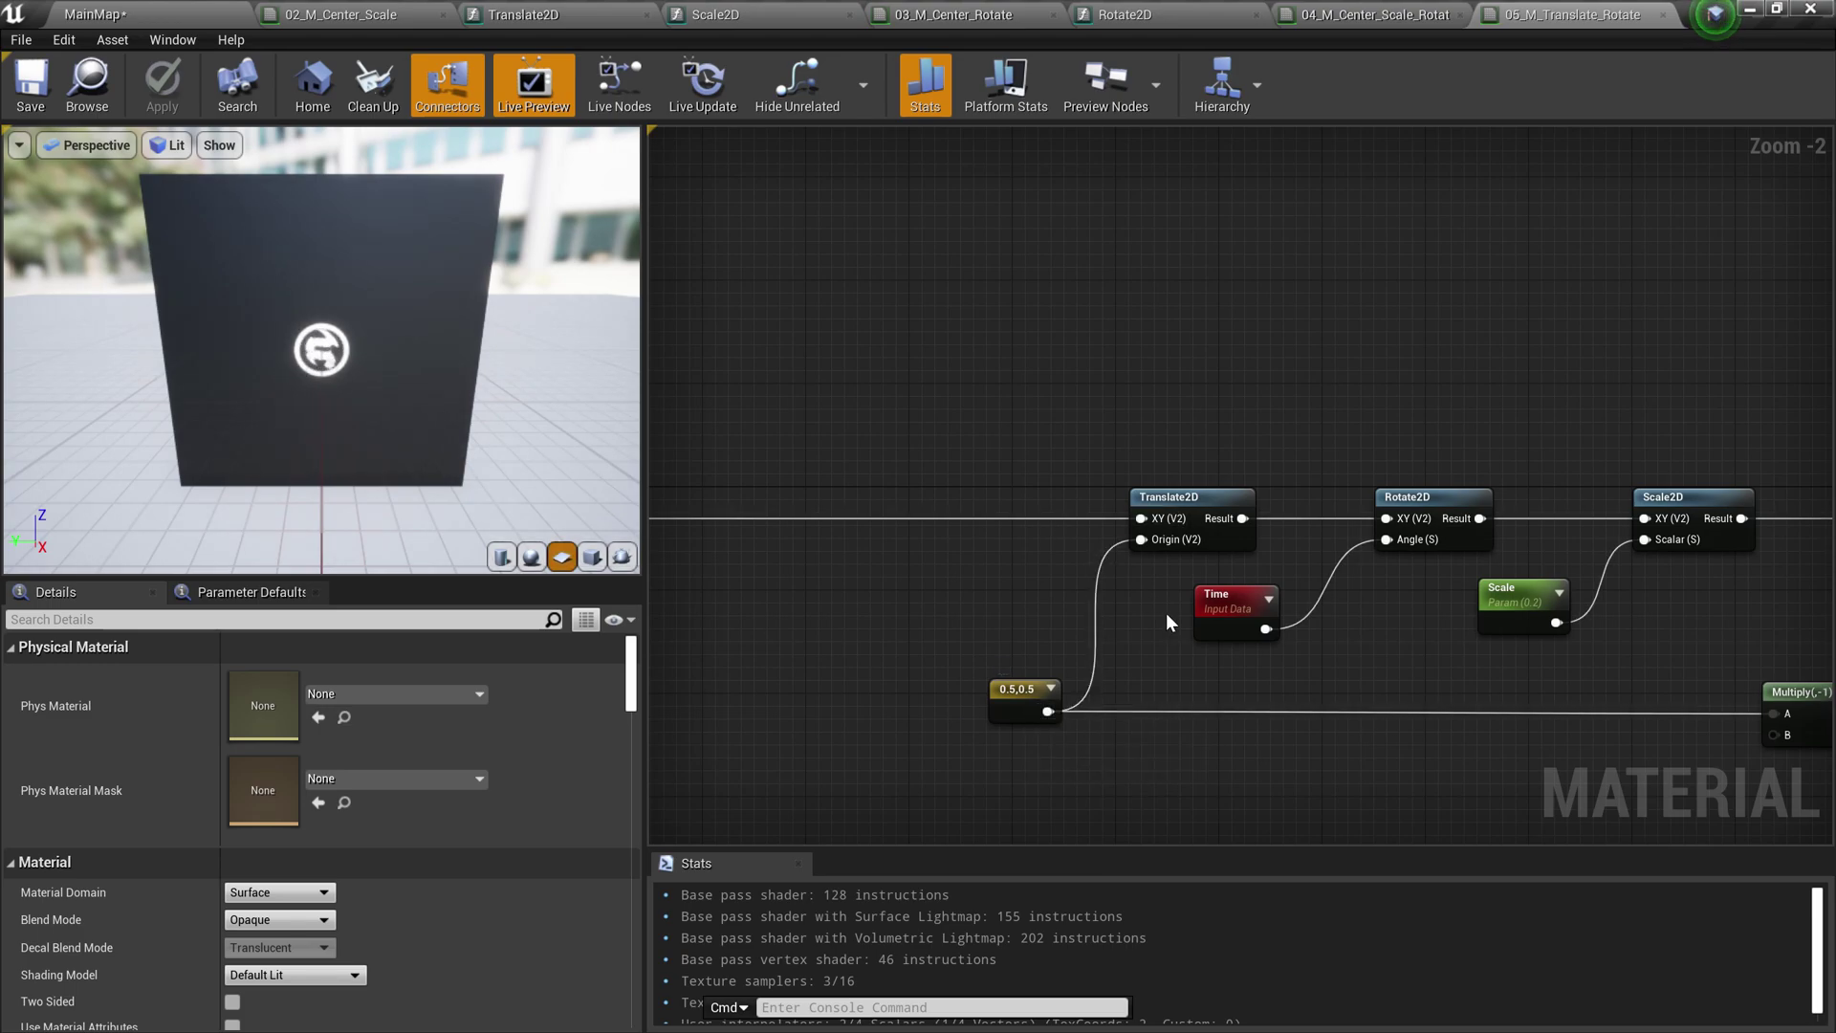
pyautogui.moveTo(1140, 598); pyautogui.dragTo(1012, 609, button='right')
pyautogui.moveTo(1203, 547); pyautogui.dragTo(1364, 620, button='right')
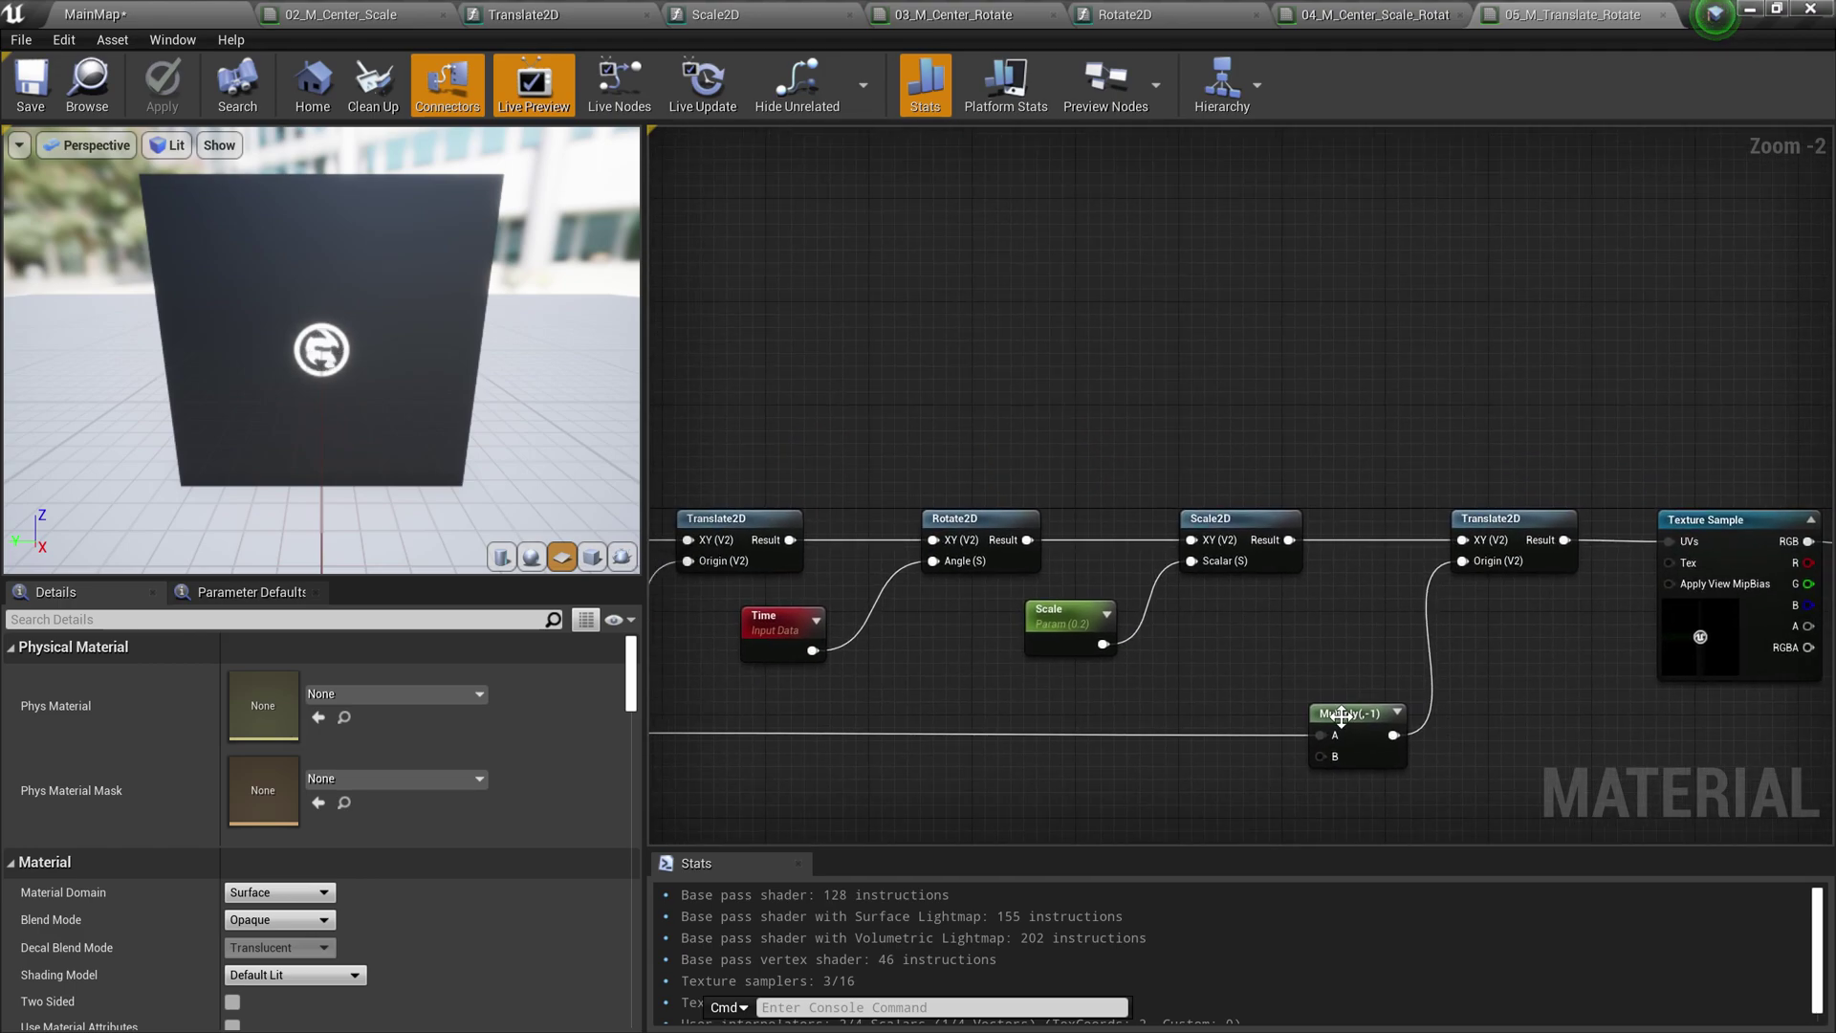
pyautogui.scroll(-1, 788, 409)
pyautogui.moveTo(788, 409); pyautogui.dragTo(1210, 486, button='right')
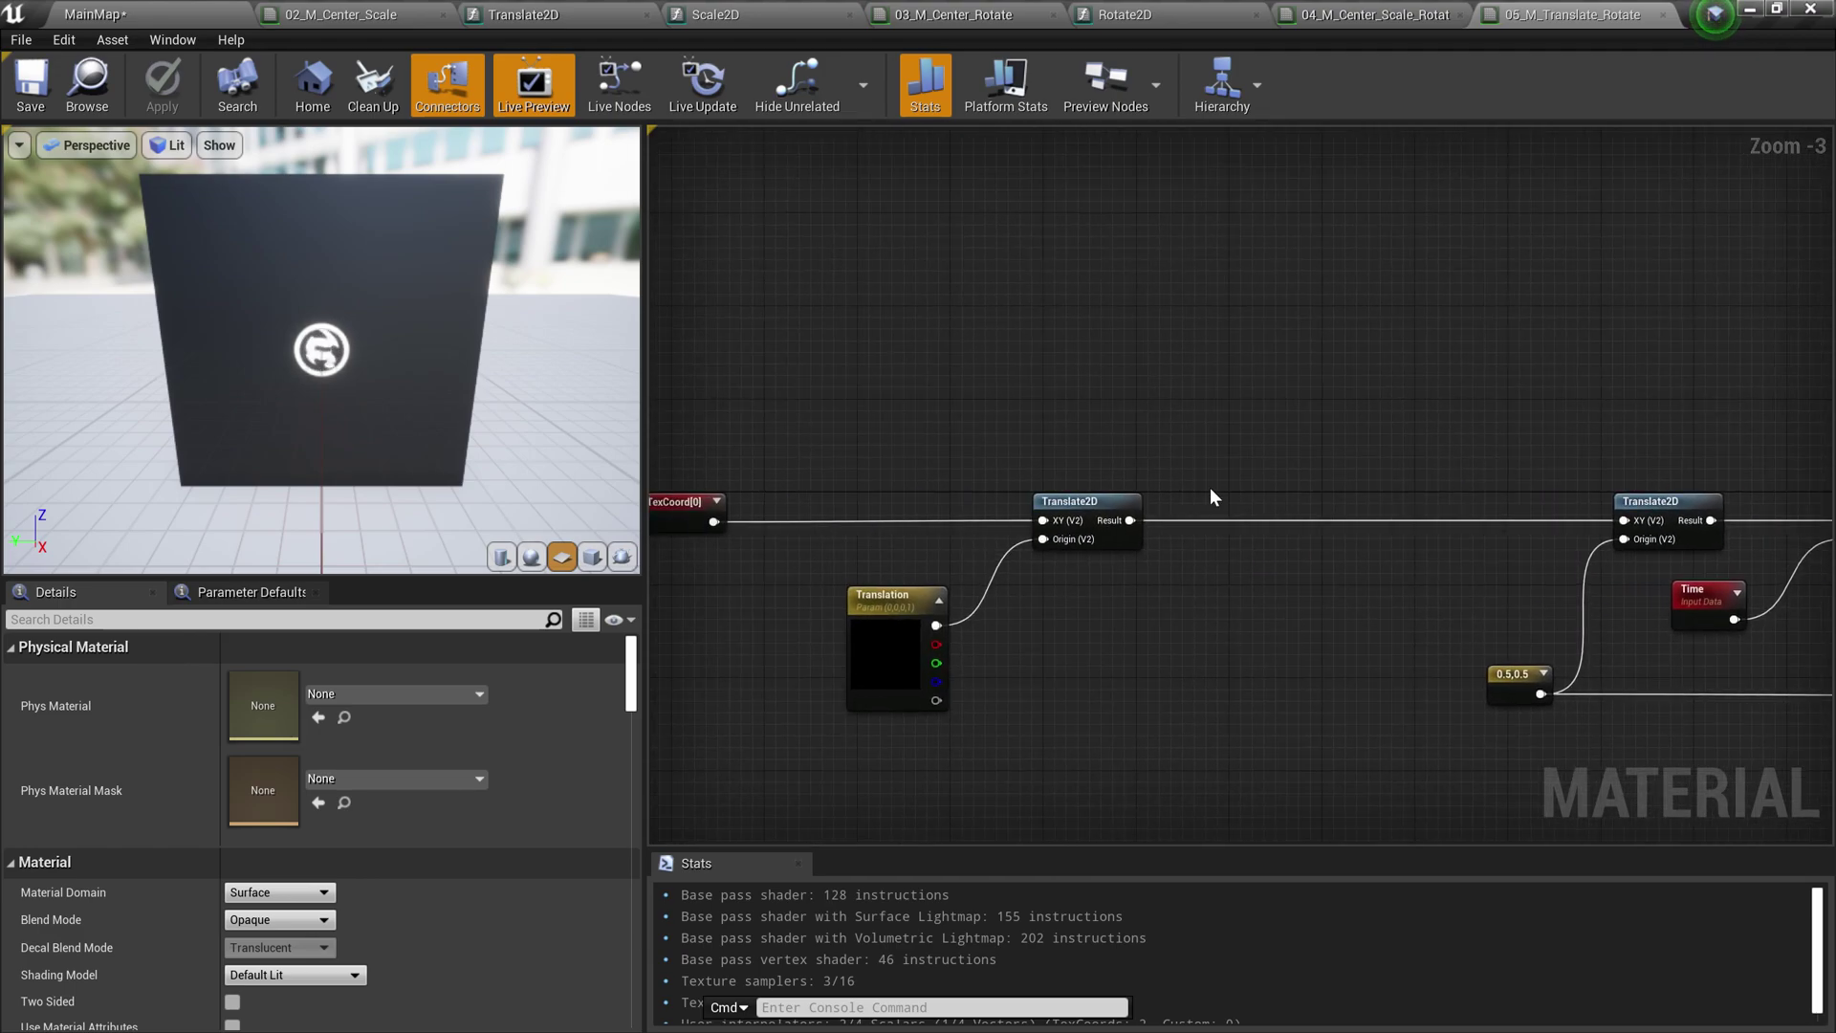
pyautogui.scroll(-1, 1211, 487)
pyautogui.scroll(1, 1095, 612)
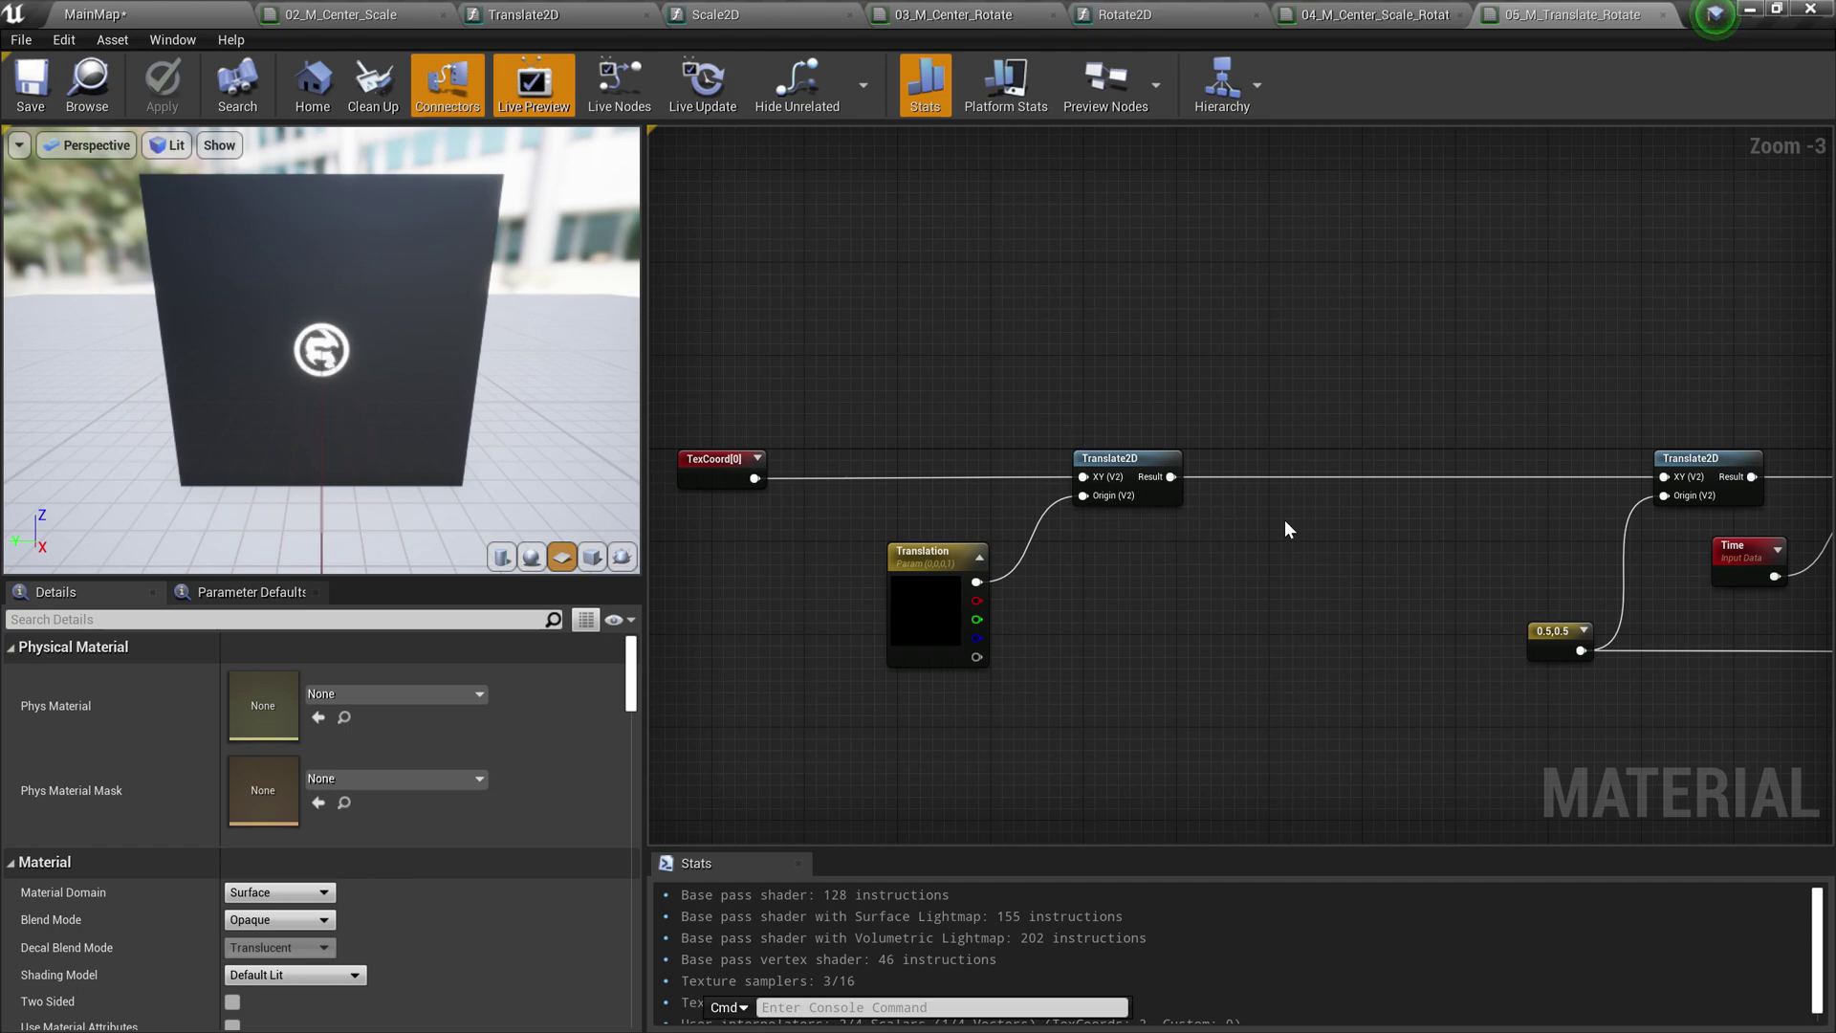
pyautogui.scroll(-3, 1311, 501)
pyautogui.scroll(1, 1175, 466)
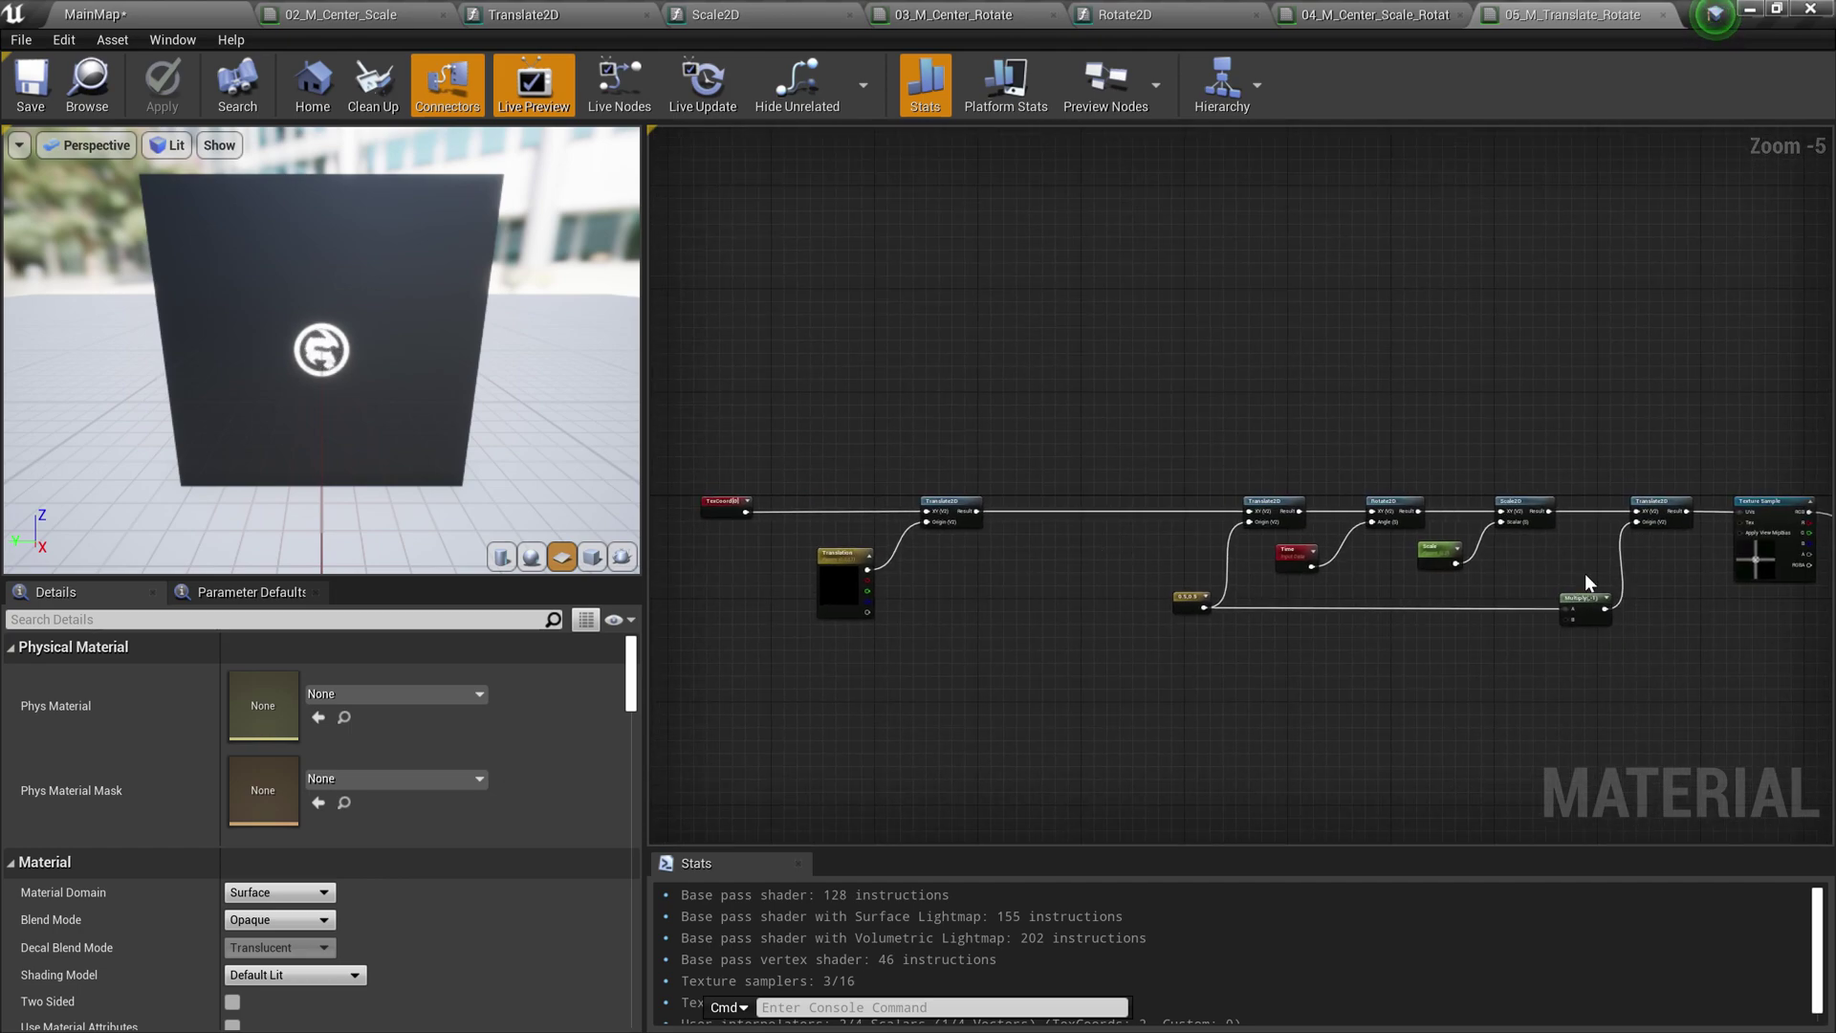
pyautogui.scroll(1, 948, 701)
pyautogui.moveTo(832, 551); pyautogui.dragTo(1099, 559, button='right')
pyautogui.click(1101, 564)
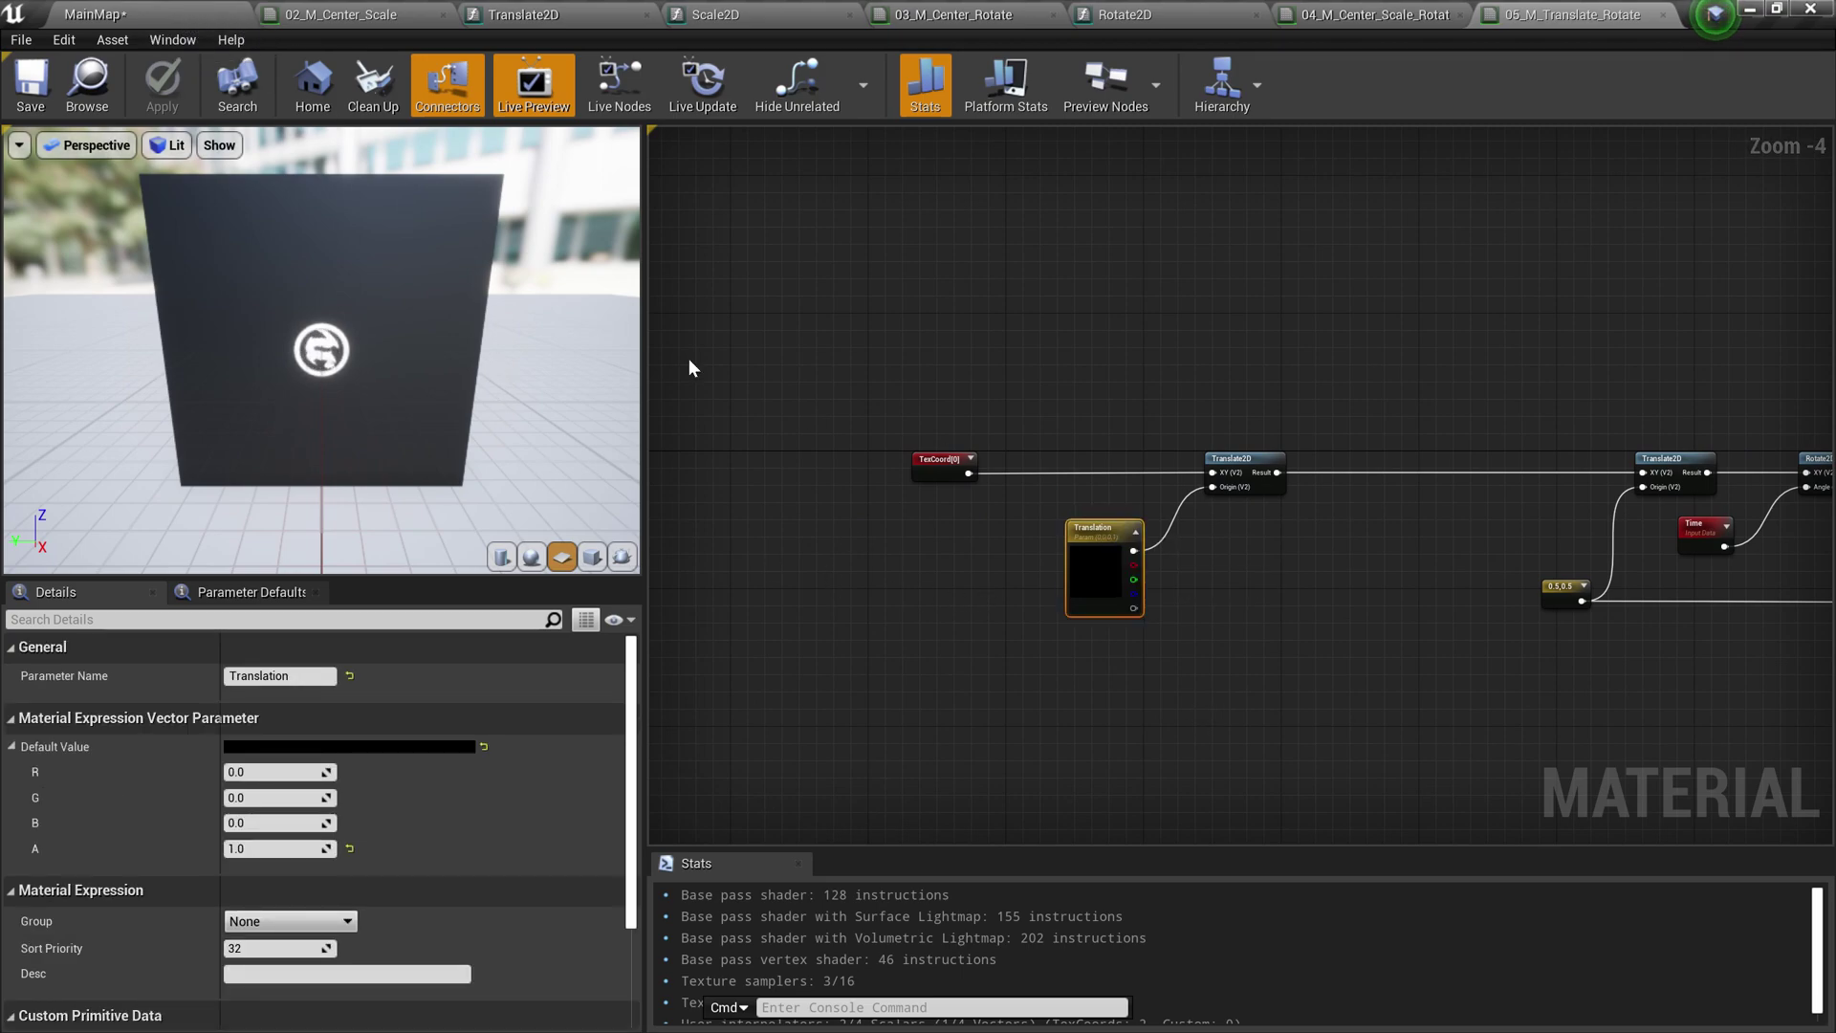
# From MainMap, open Plane5's material instance in a floating window beside the level view and expand its Translation components
pyautogui.click(142, 10)
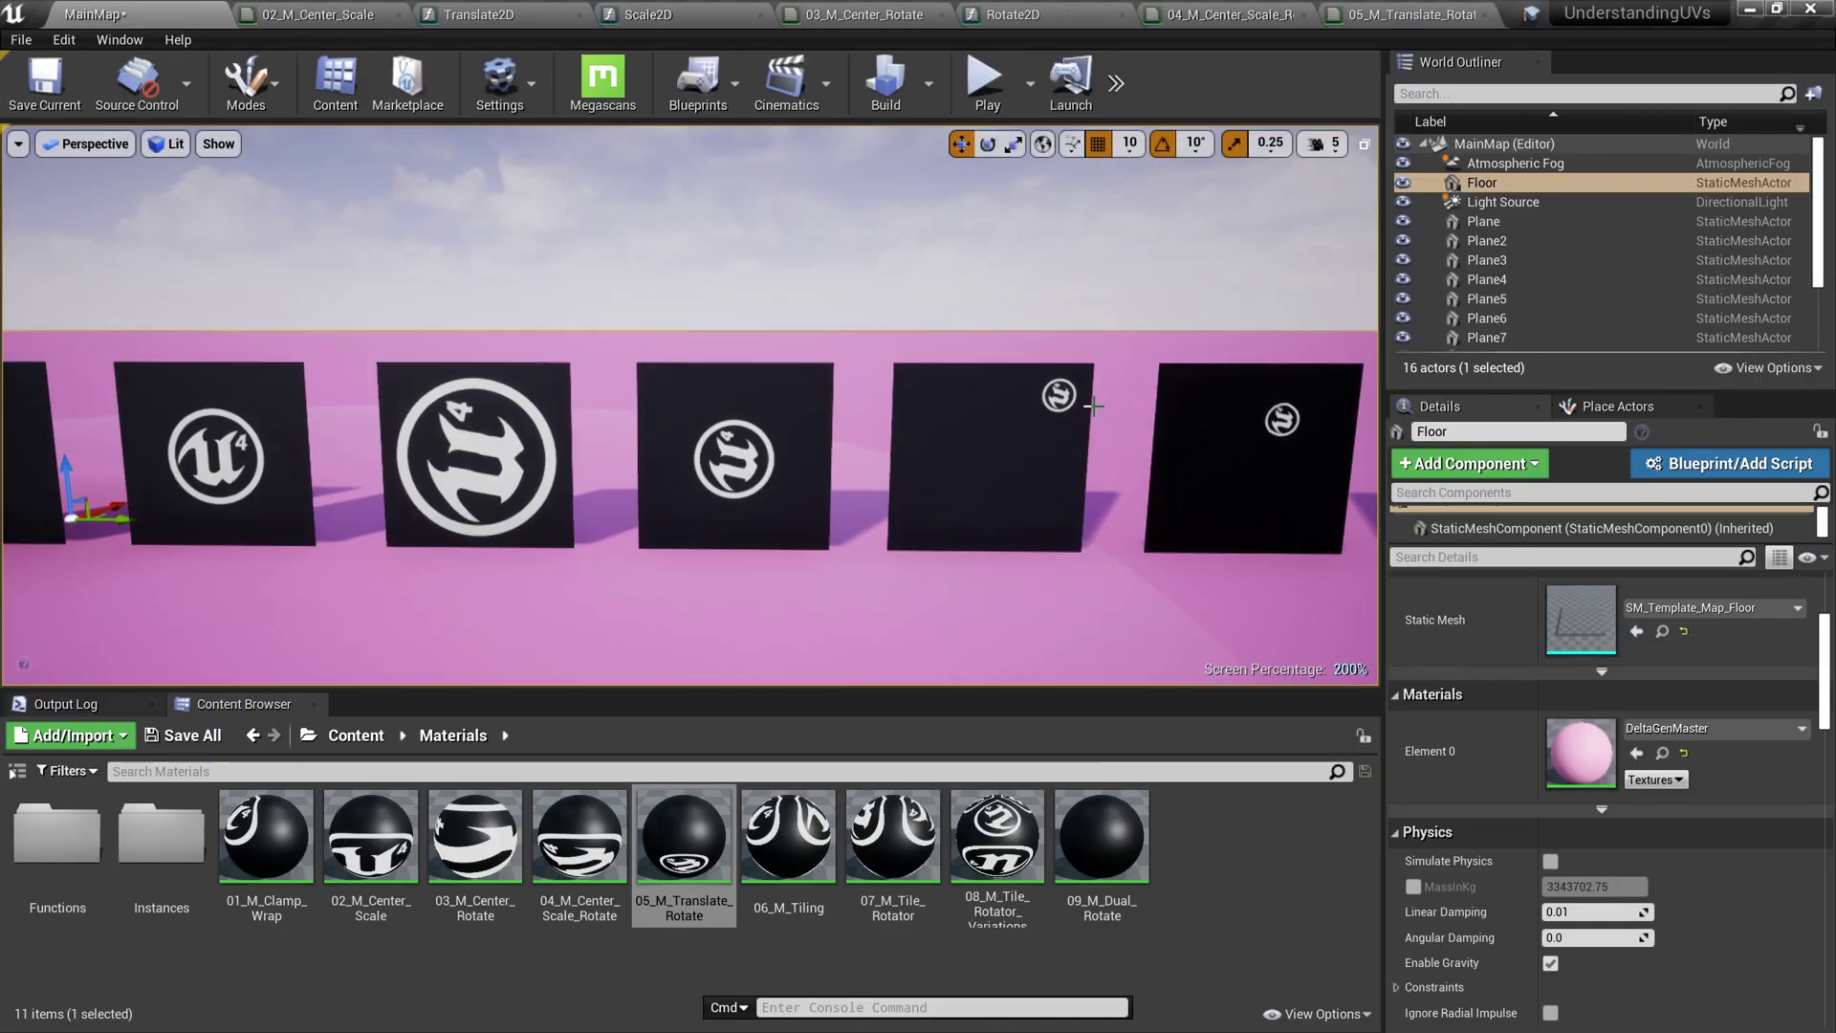
pyautogui.click(1045, 439)
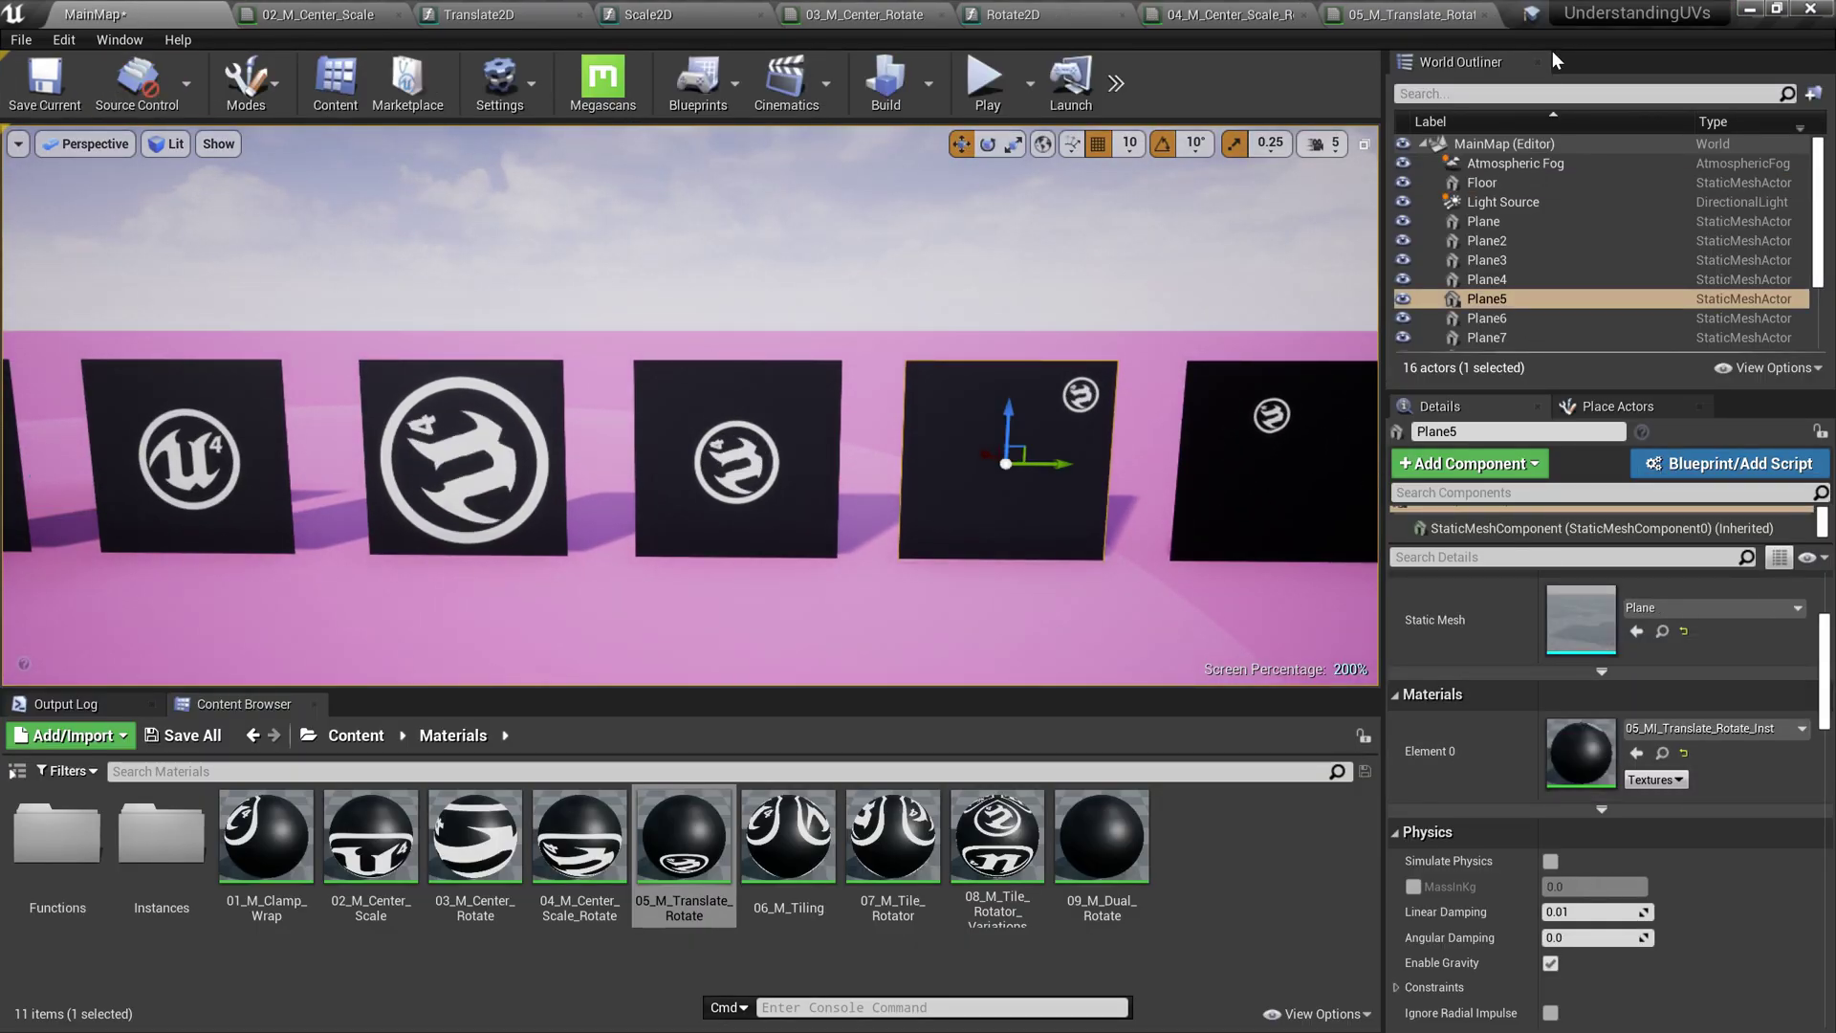
pyautogui.doubleClick(1581, 755)
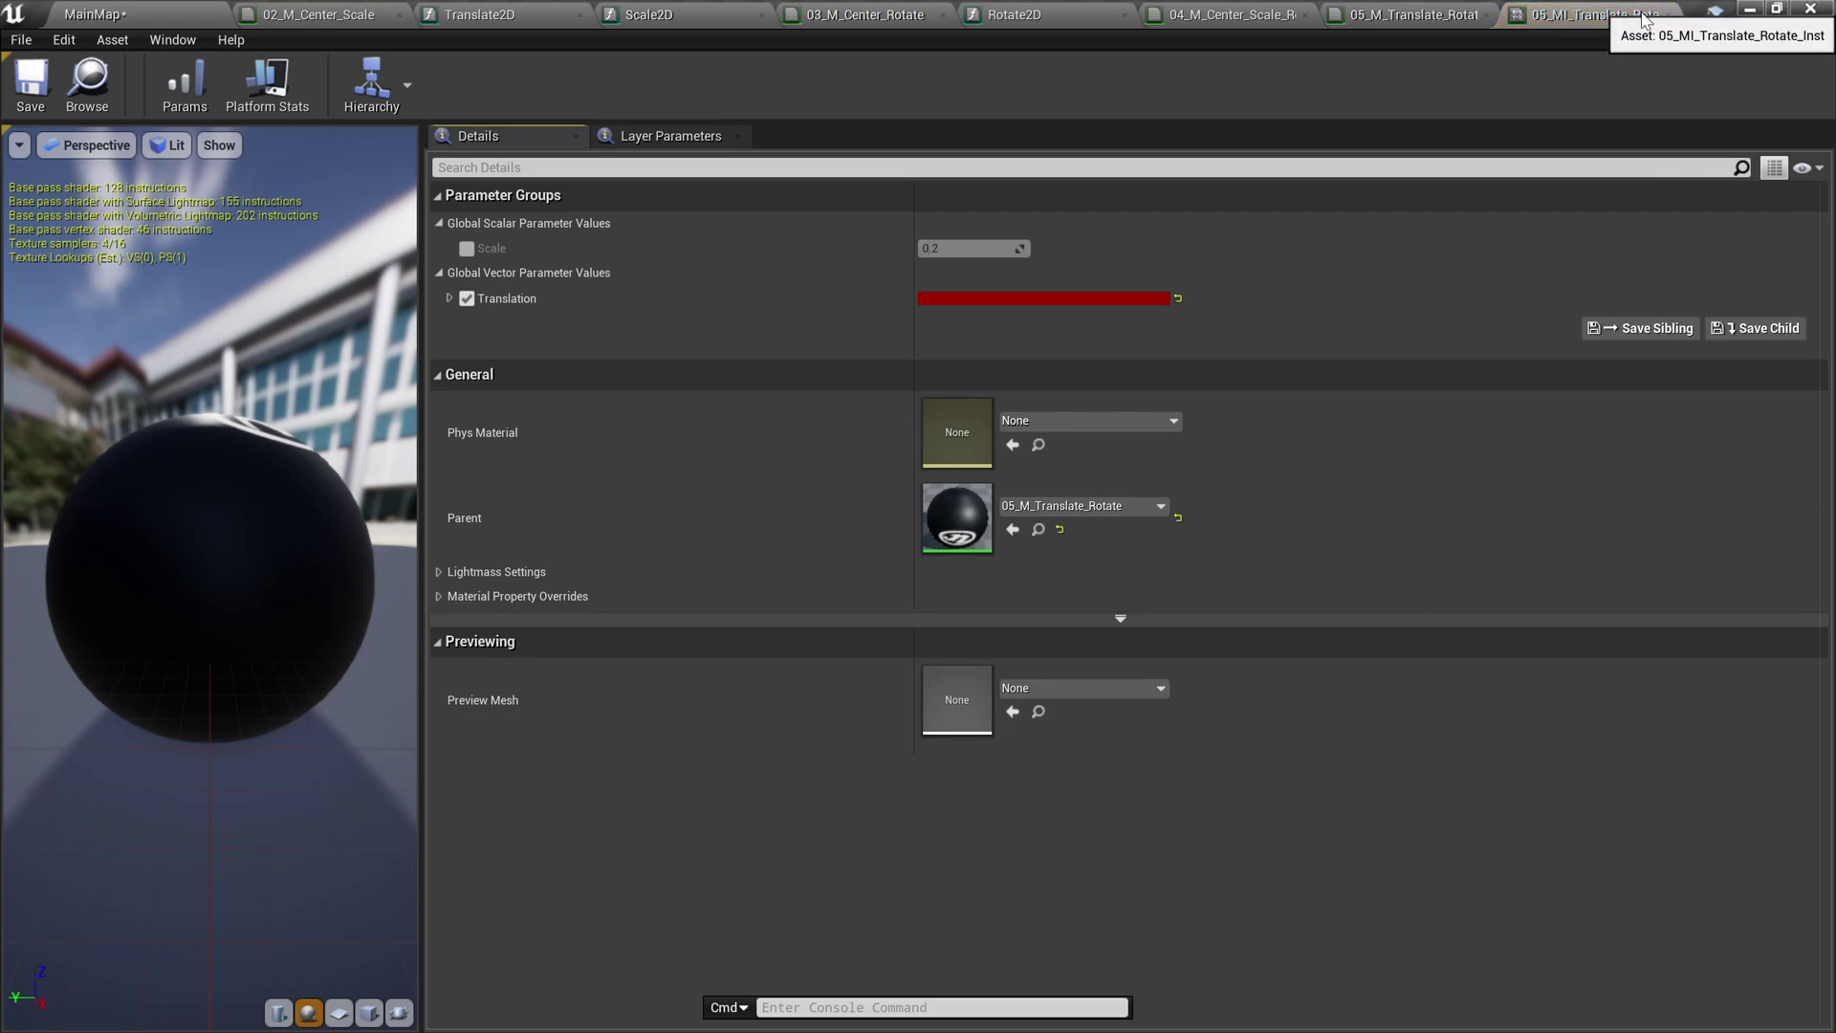
pyautogui.click(1568, 15)
pyautogui.click(245, 18)
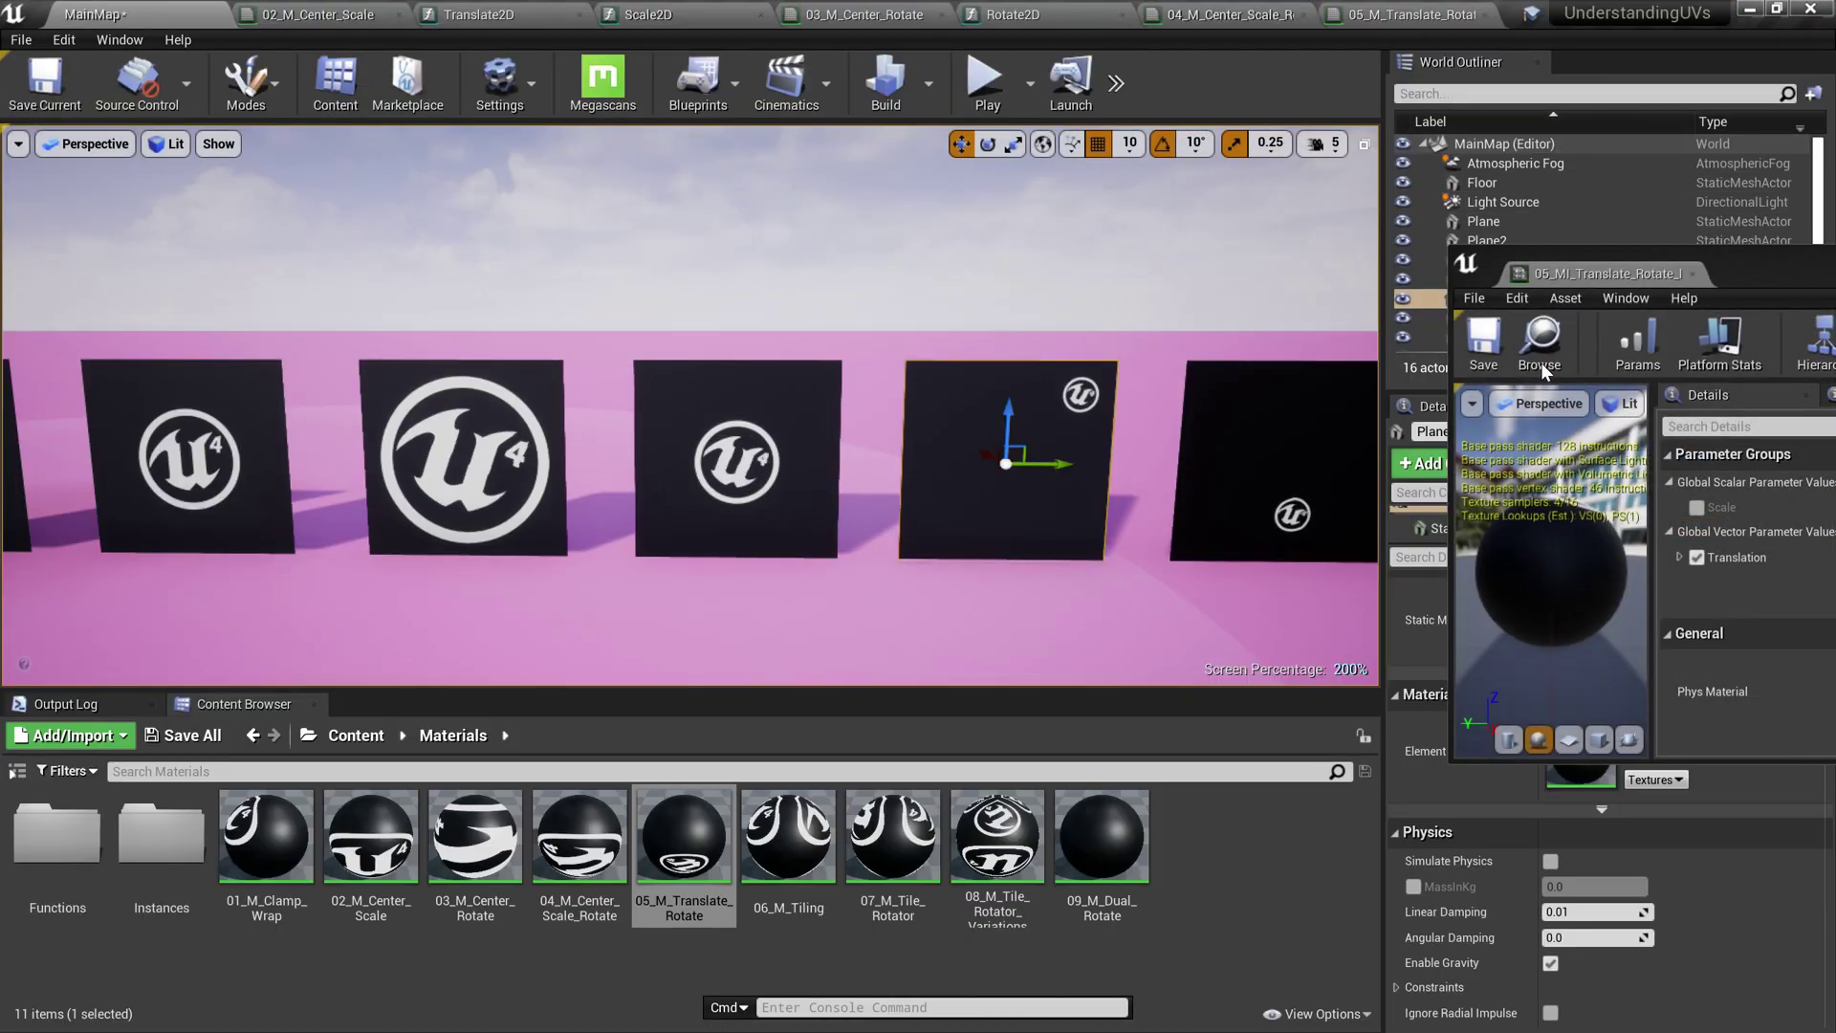
pyautogui.moveTo(1770, 273); pyautogui.dragTo(1488, 159)
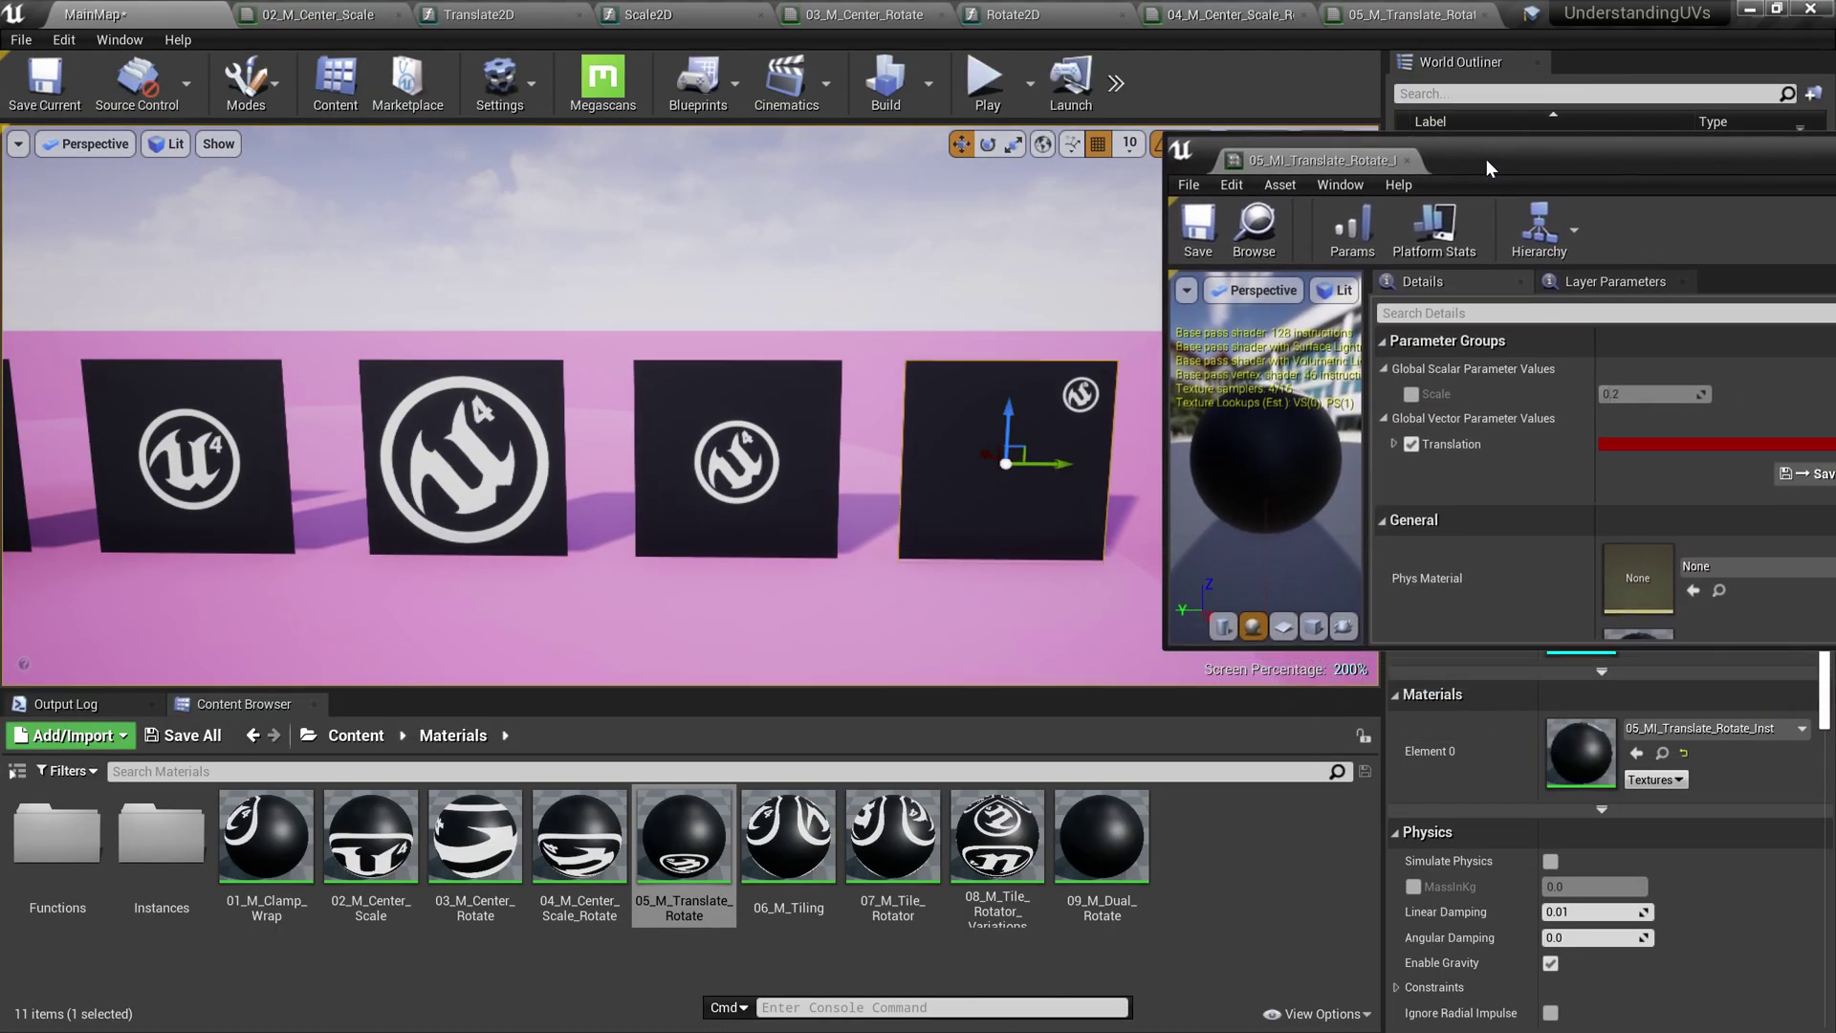
pyautogui.click(1393, 409)
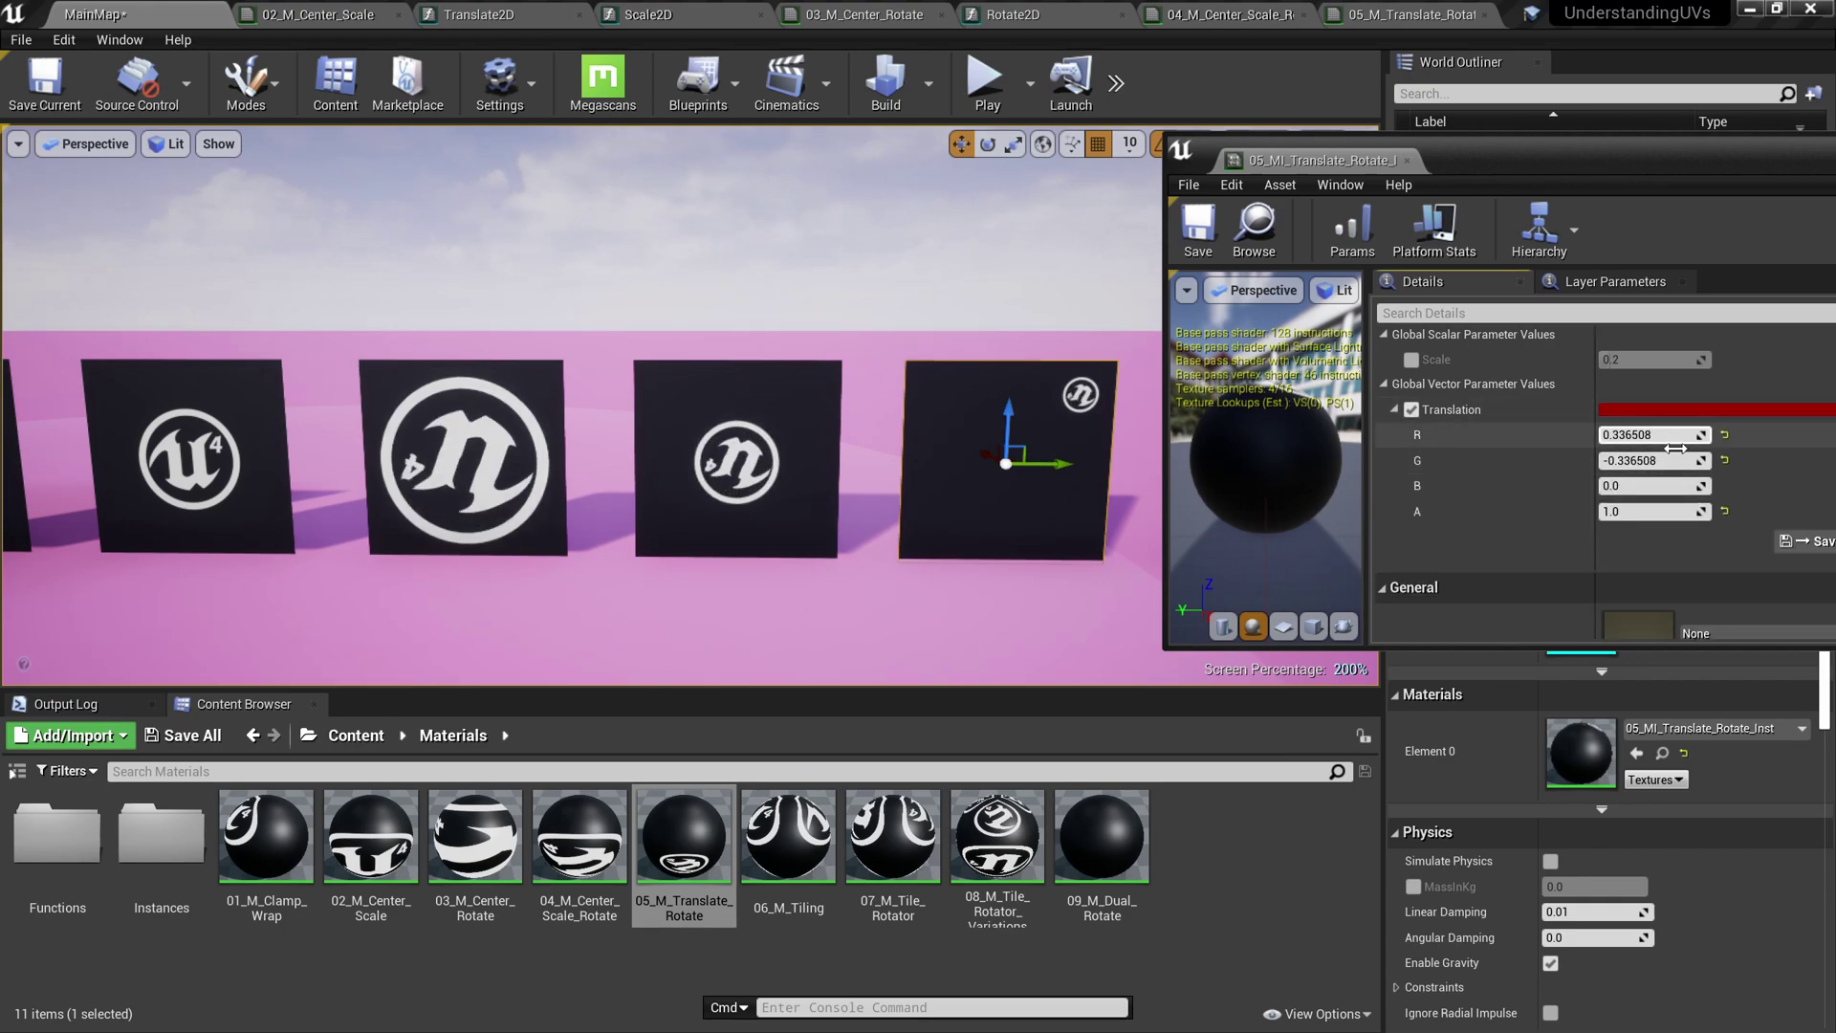
# Reset Translation's R and G to their defaults in Plane5's material instance, and try R at 0.5
pyautogui.click(1724, 435)
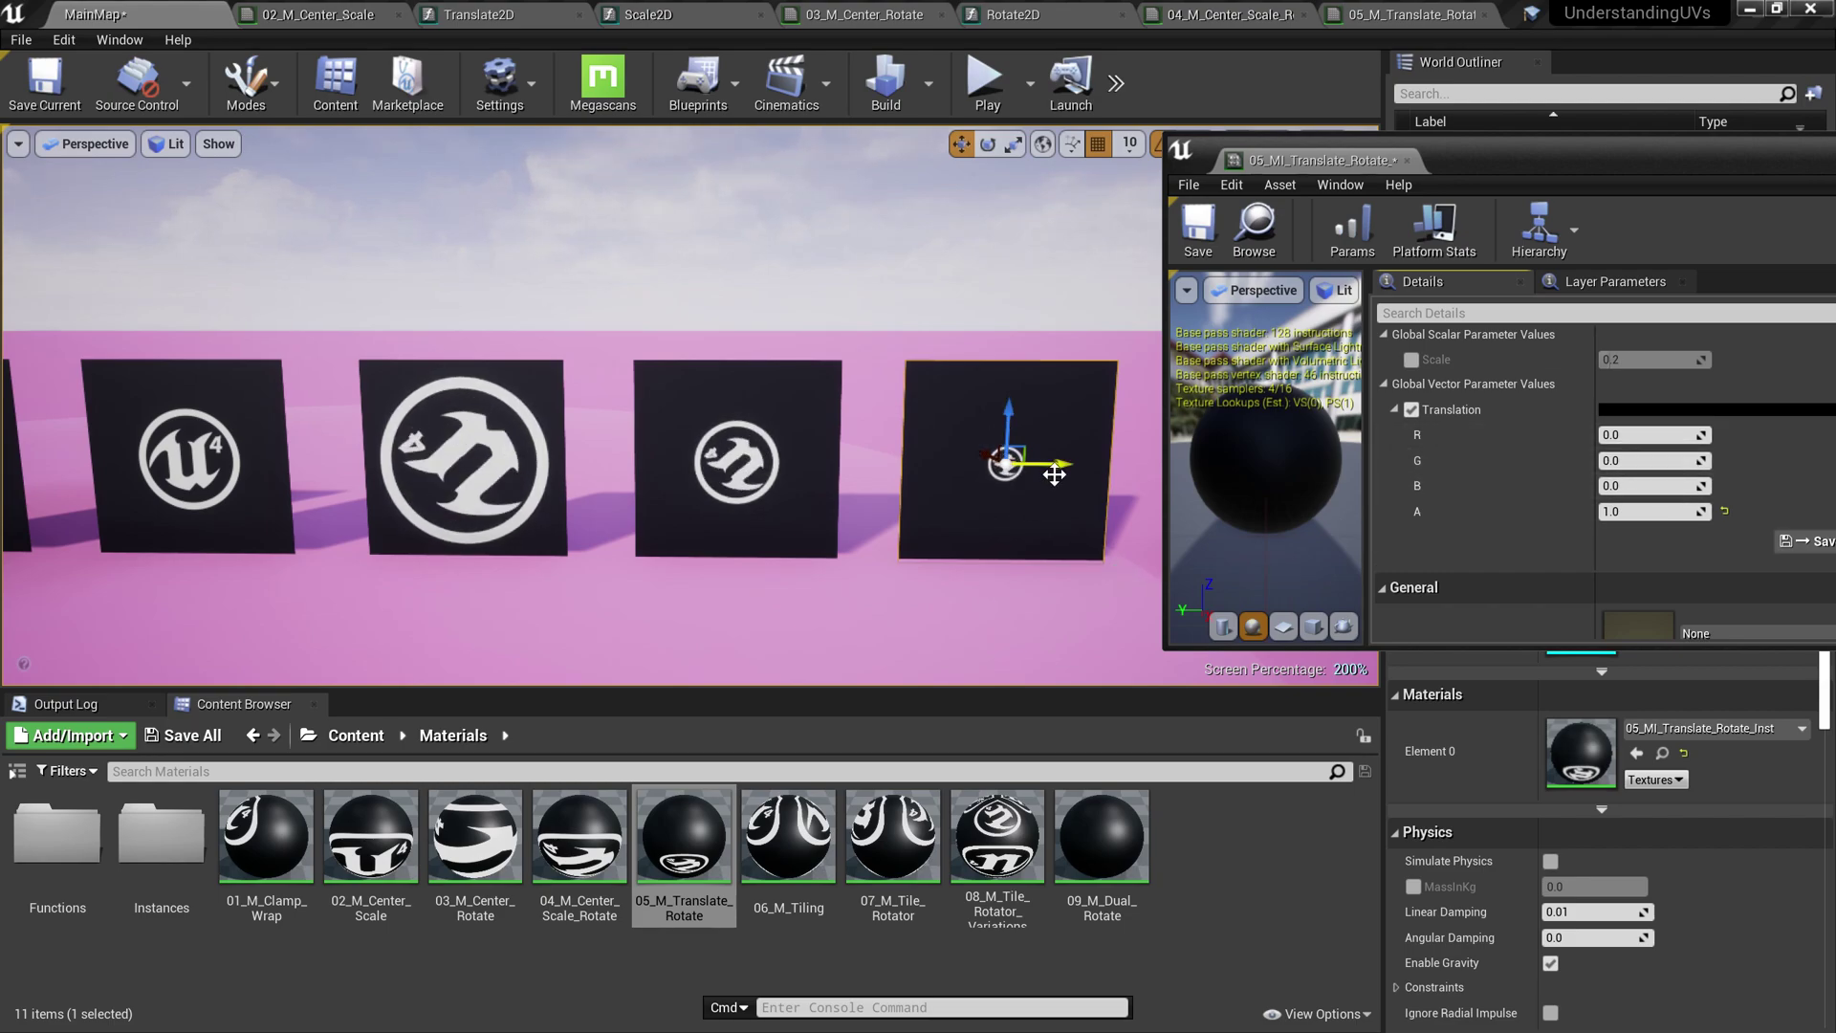
pyautogui.scroll(2, 1053, 473)
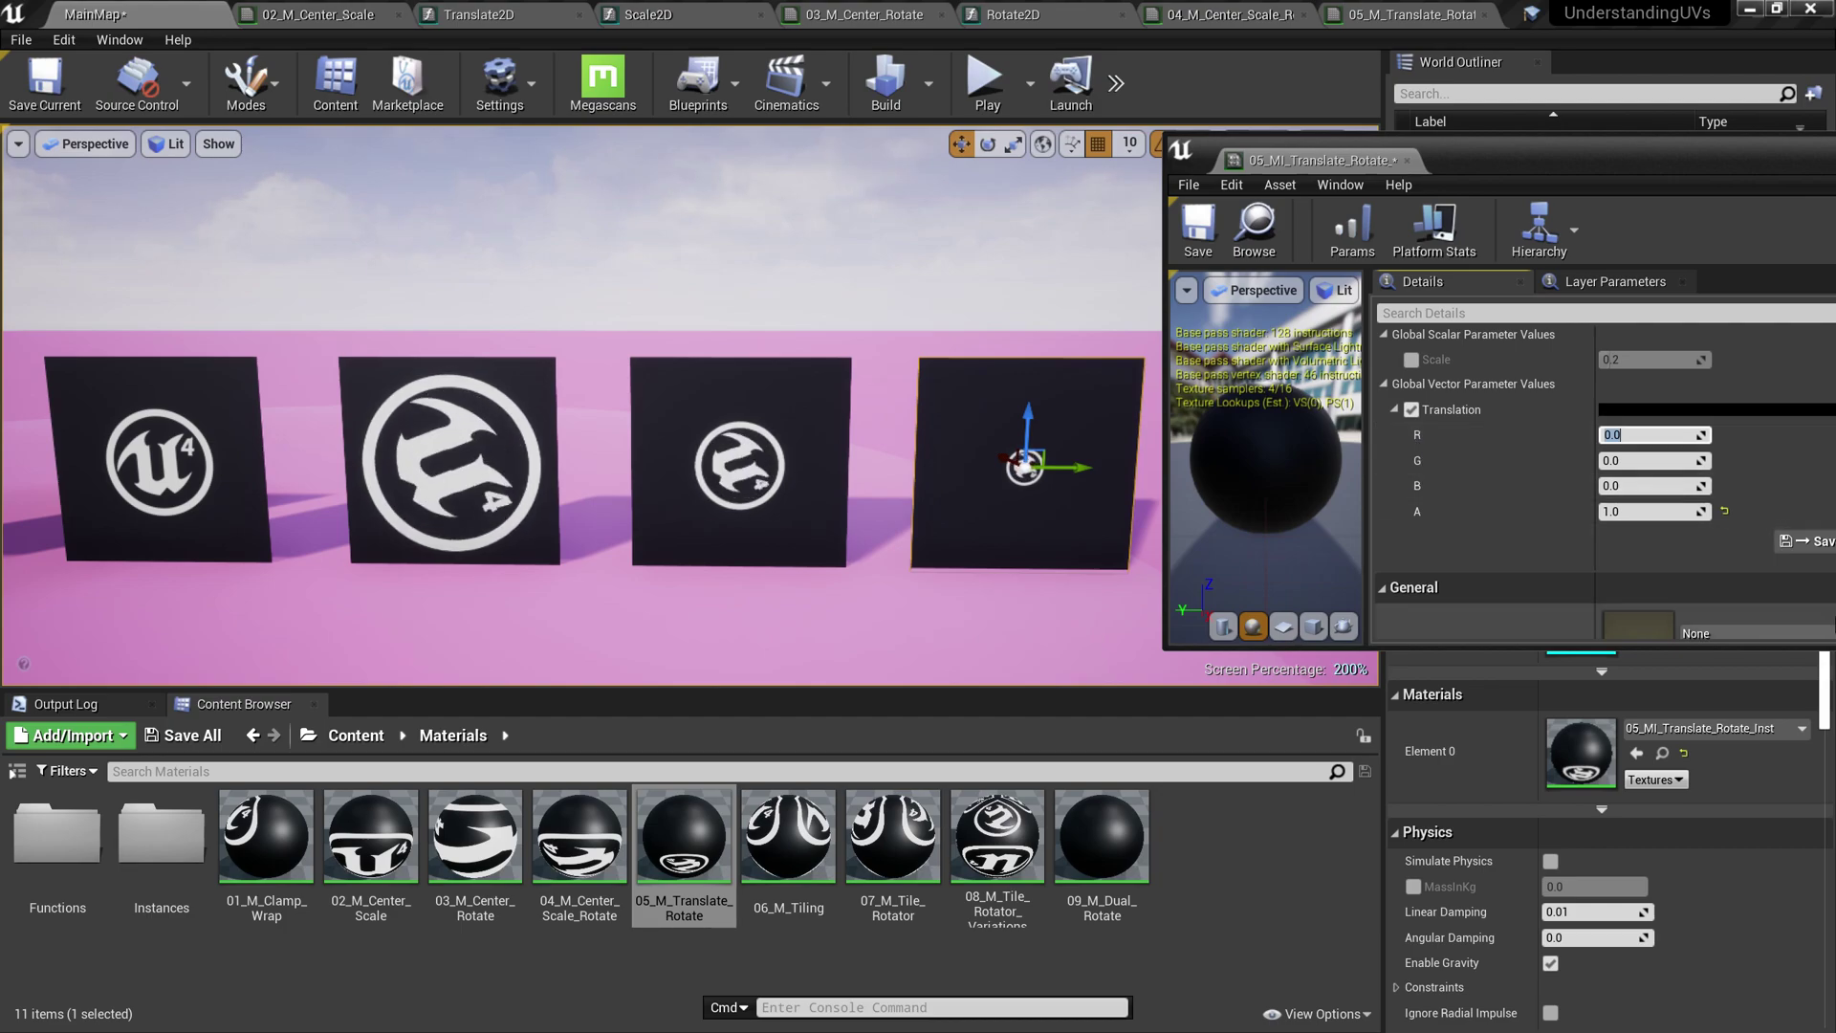
pyautogui.write('.5')
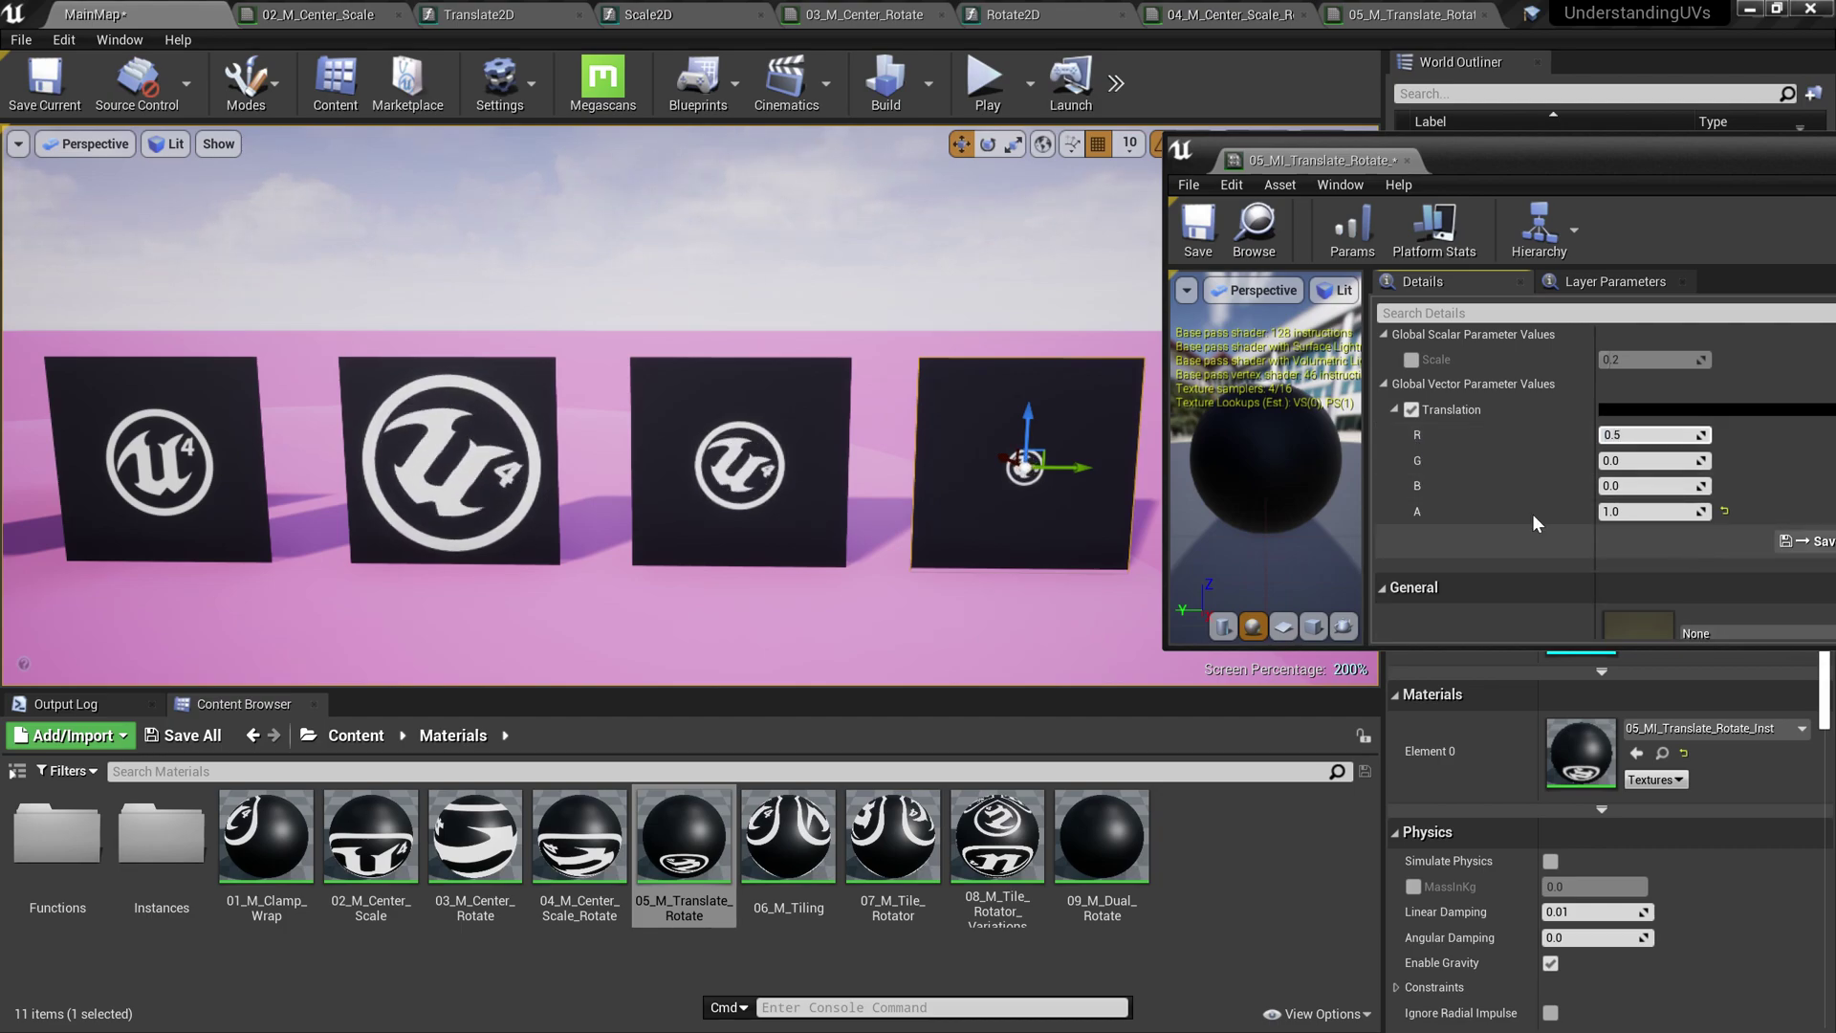
pyautogui.click(1137, 577)
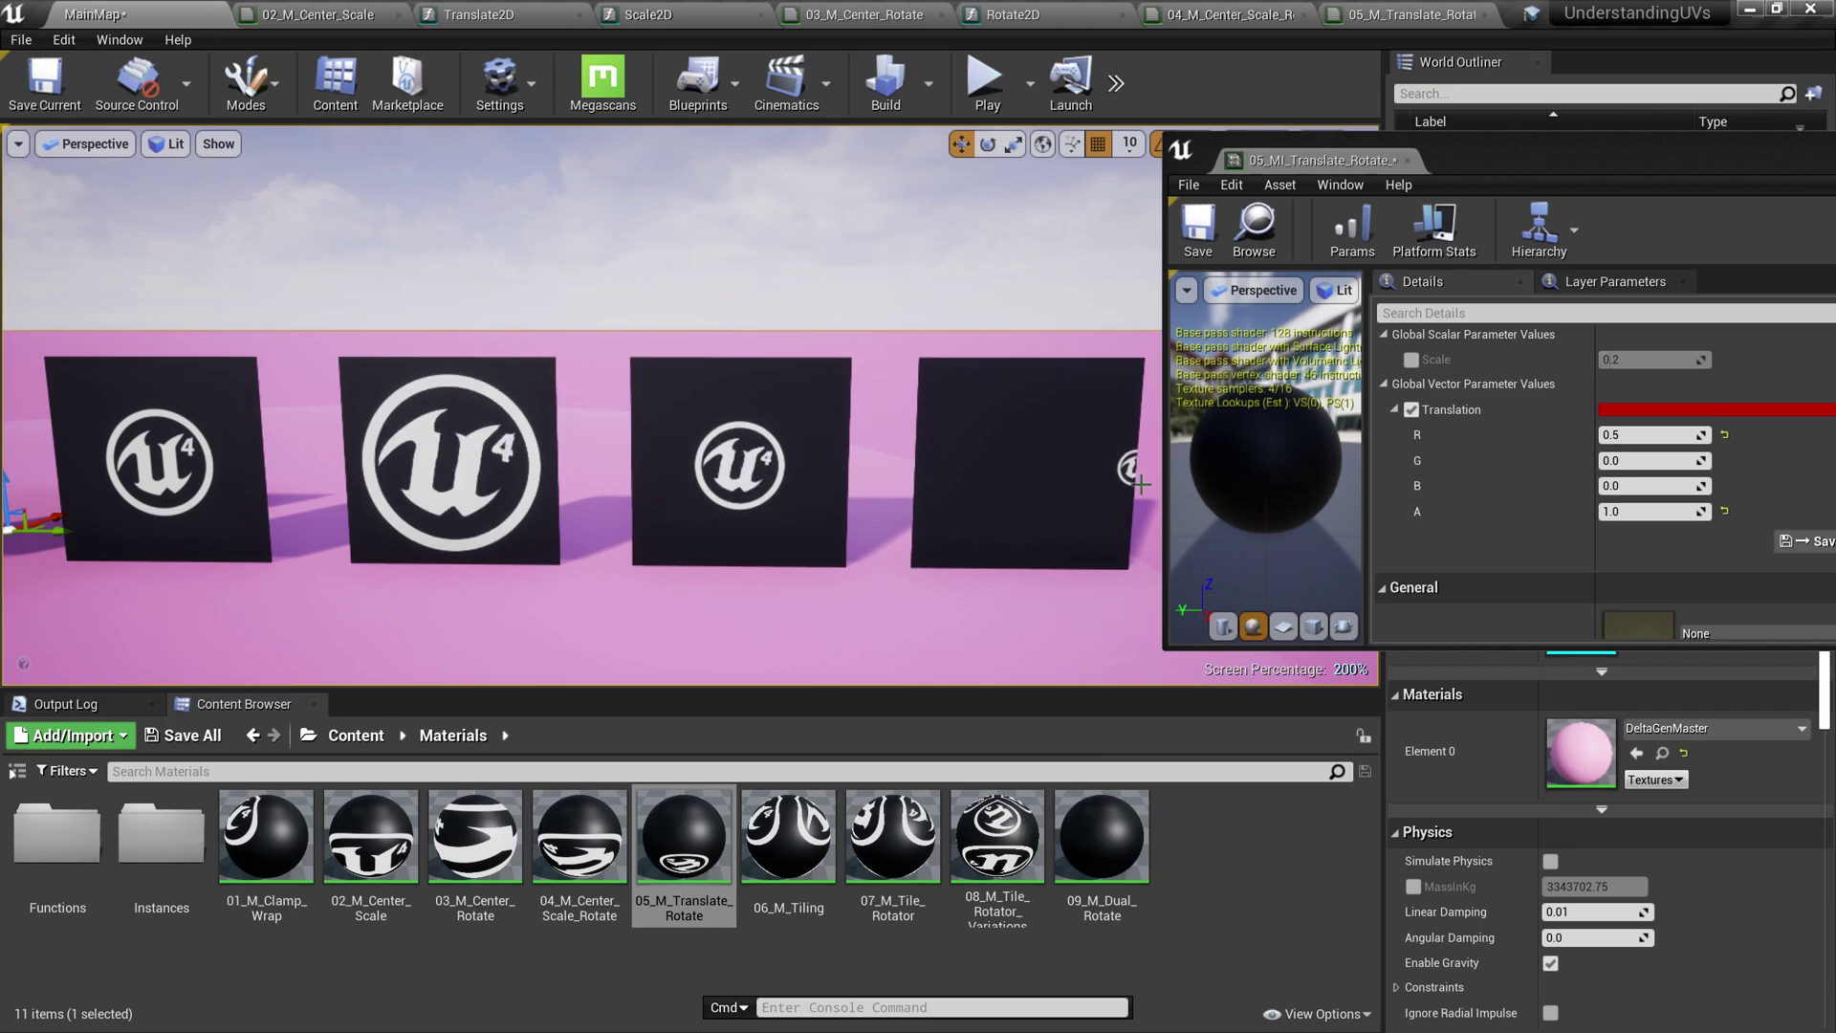
# Set Translation's R to 0.360317, try G at 0.5 and -0.5, and set G to -0.34127
pyautogui.moveTo(1650, 435); pyautogui.dragTo(1616, 435)
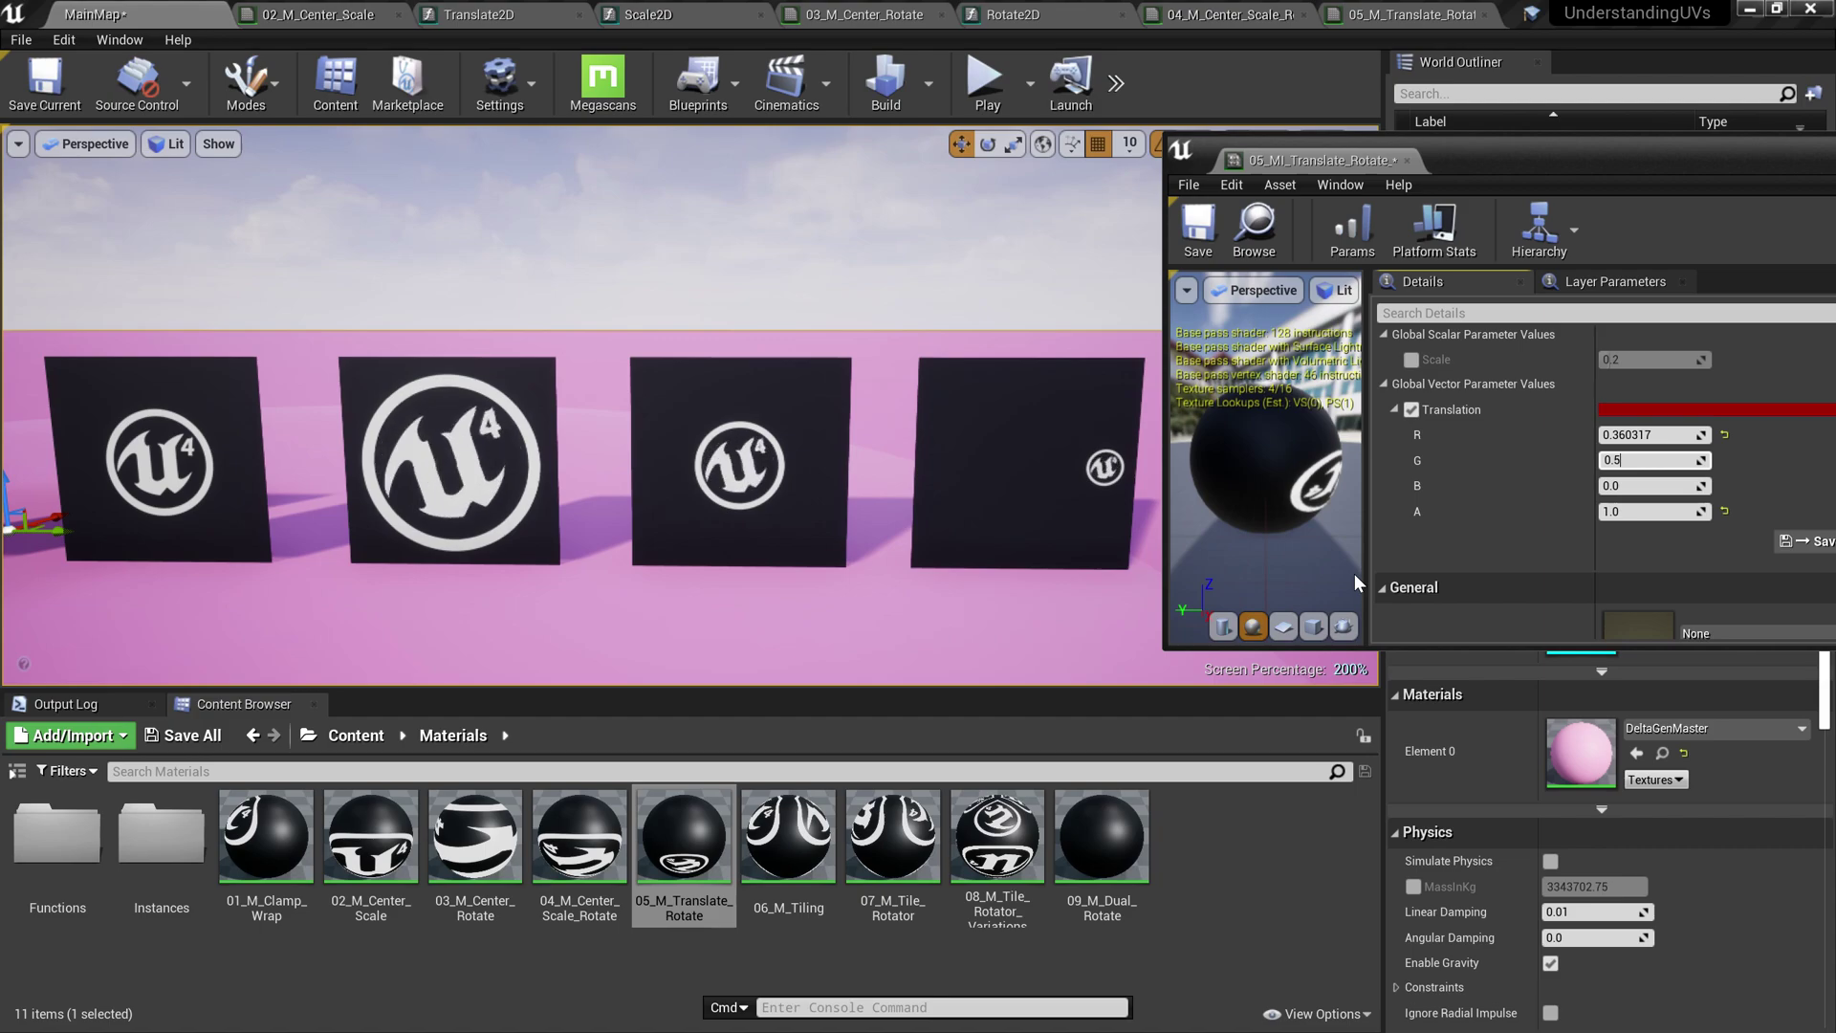
pyautogui.click(1084, 633)
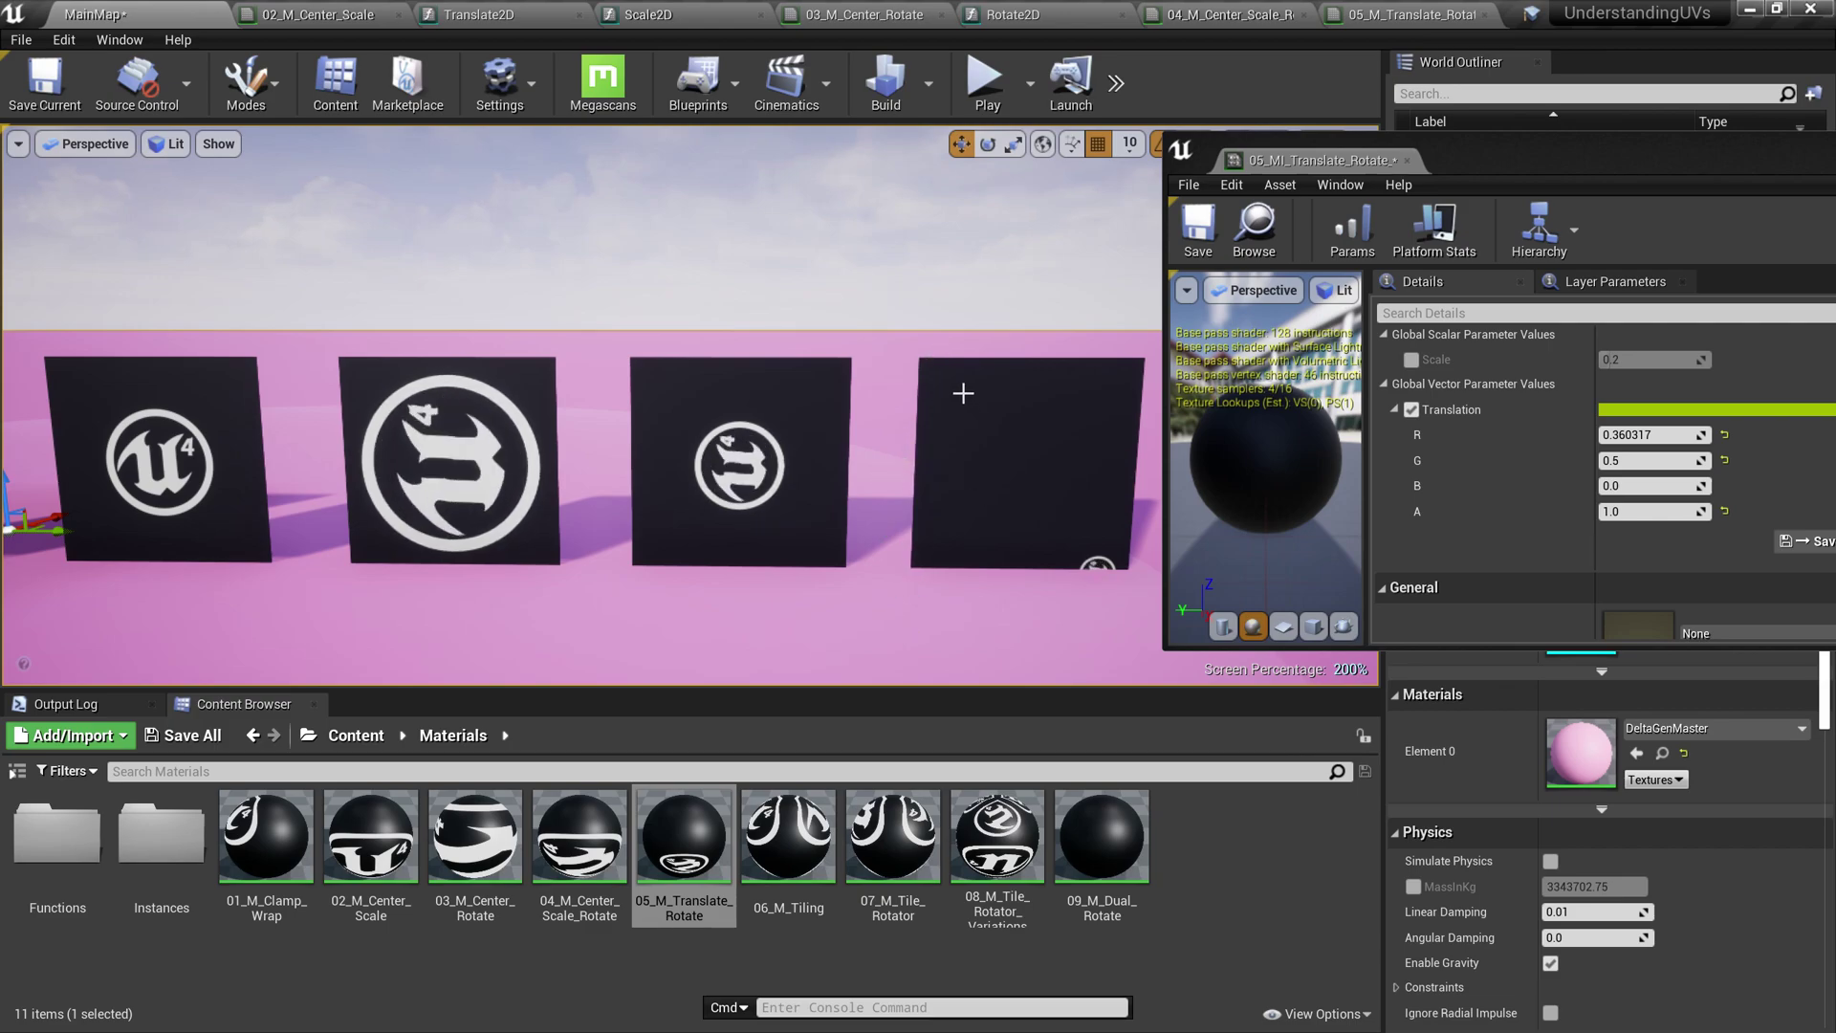
pyautogui.click(1633, 462)
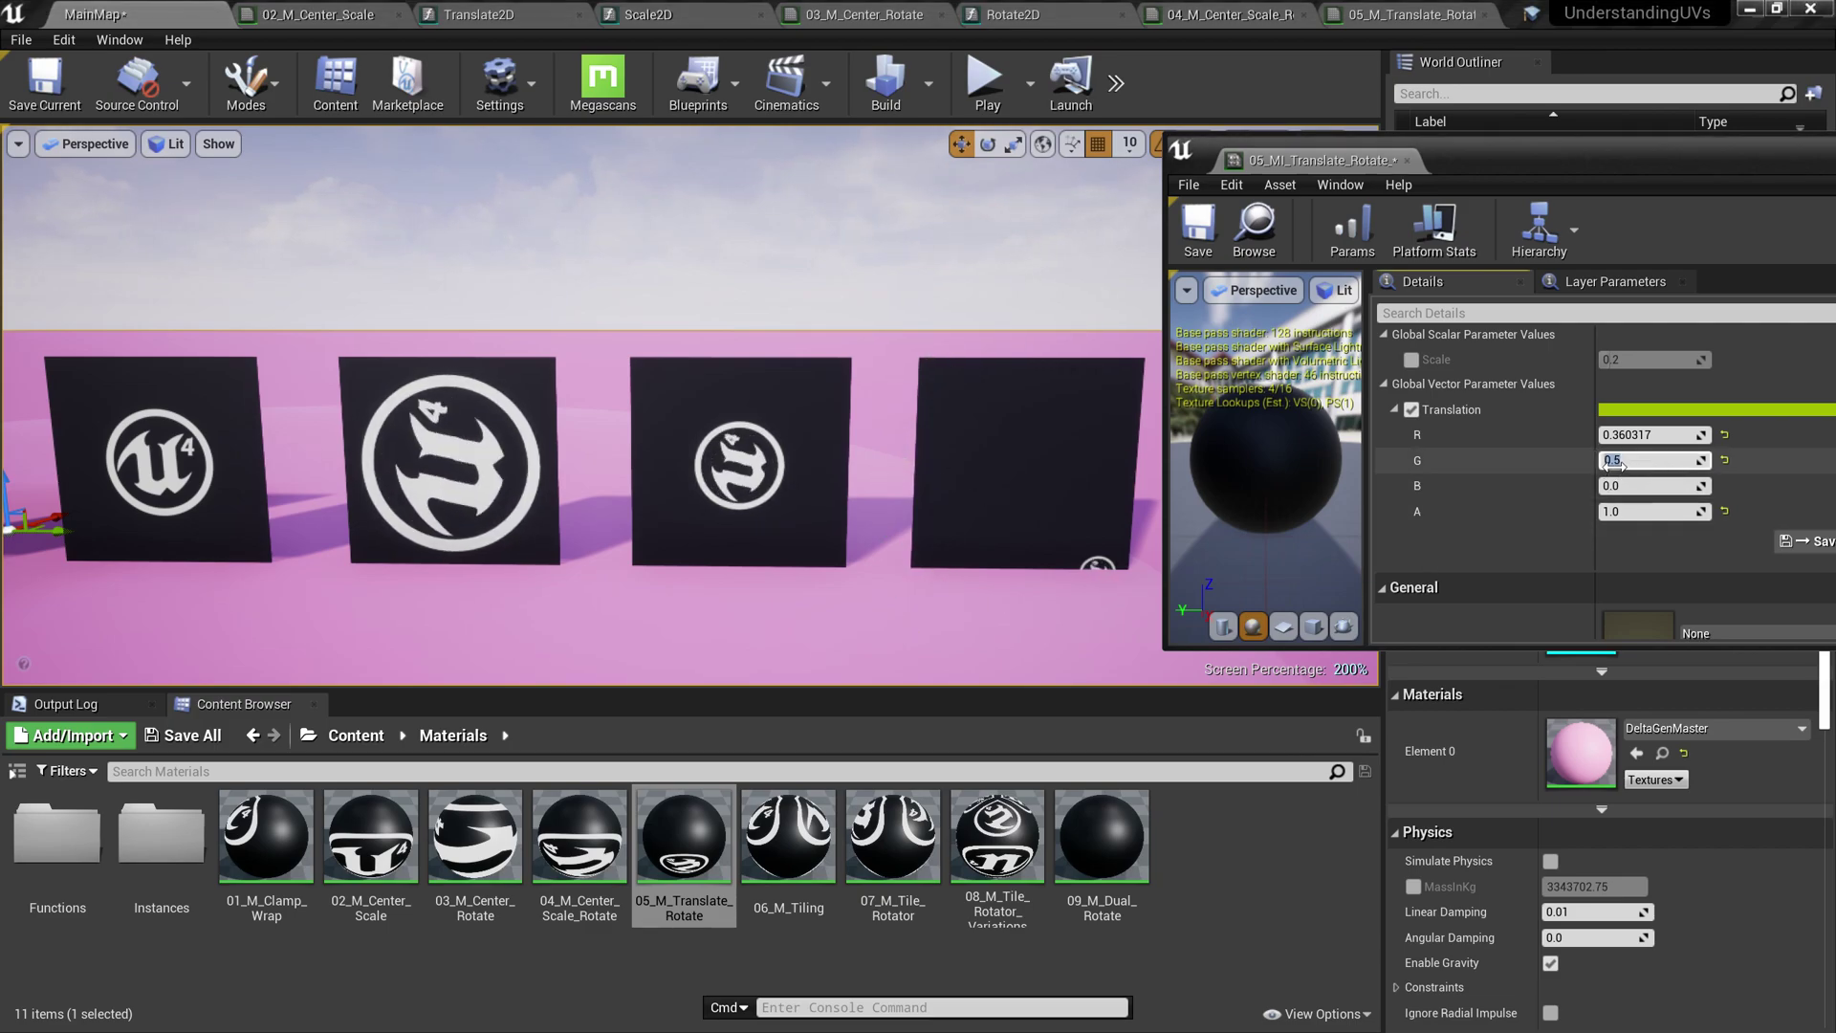
pyautogui.write('-')
pyautogui.press('Return')
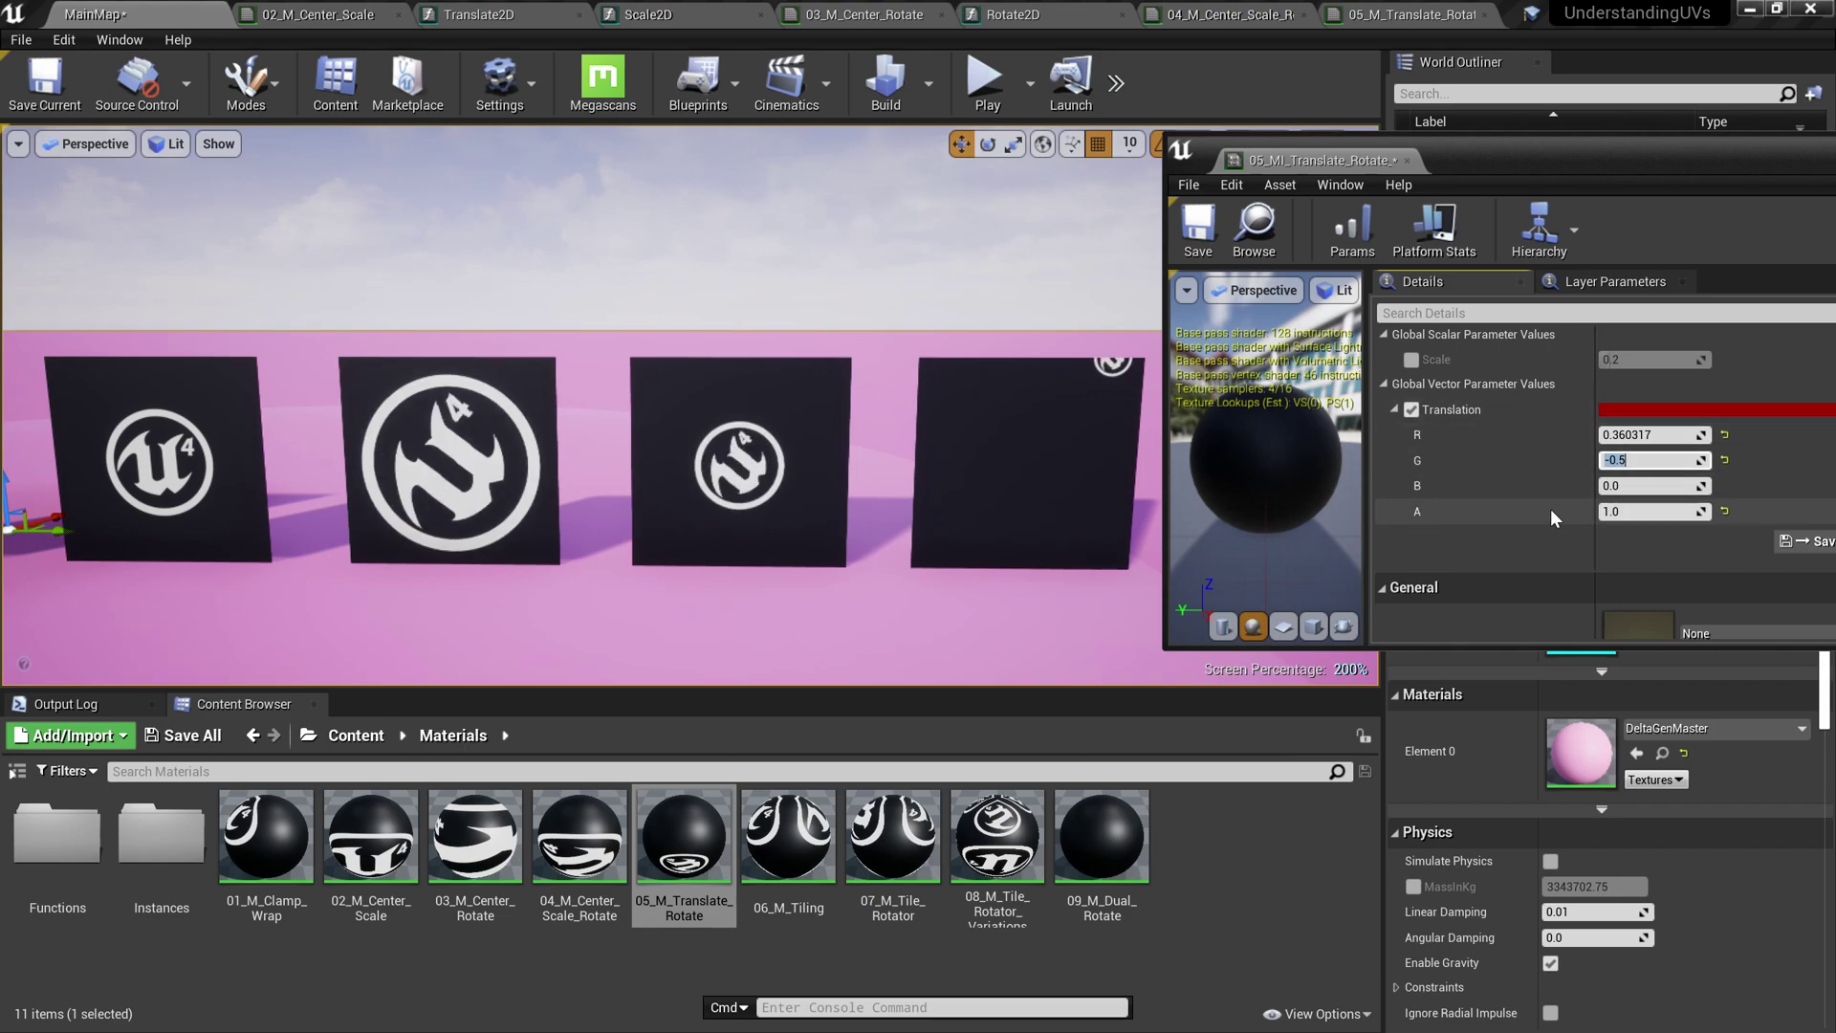
pyautogui.moveTo(1626, 461); pyautogui.dragTo(1631, 461)
# View the plane with the orbiting logo in the level, open the 09_M_Dual_Rotate material, and close the 05 material instance window
pyautogui.moveTo(814, 497); pyautogui.dragTo(814, 530)
pyautogui.scroll(-2, 816, 527)
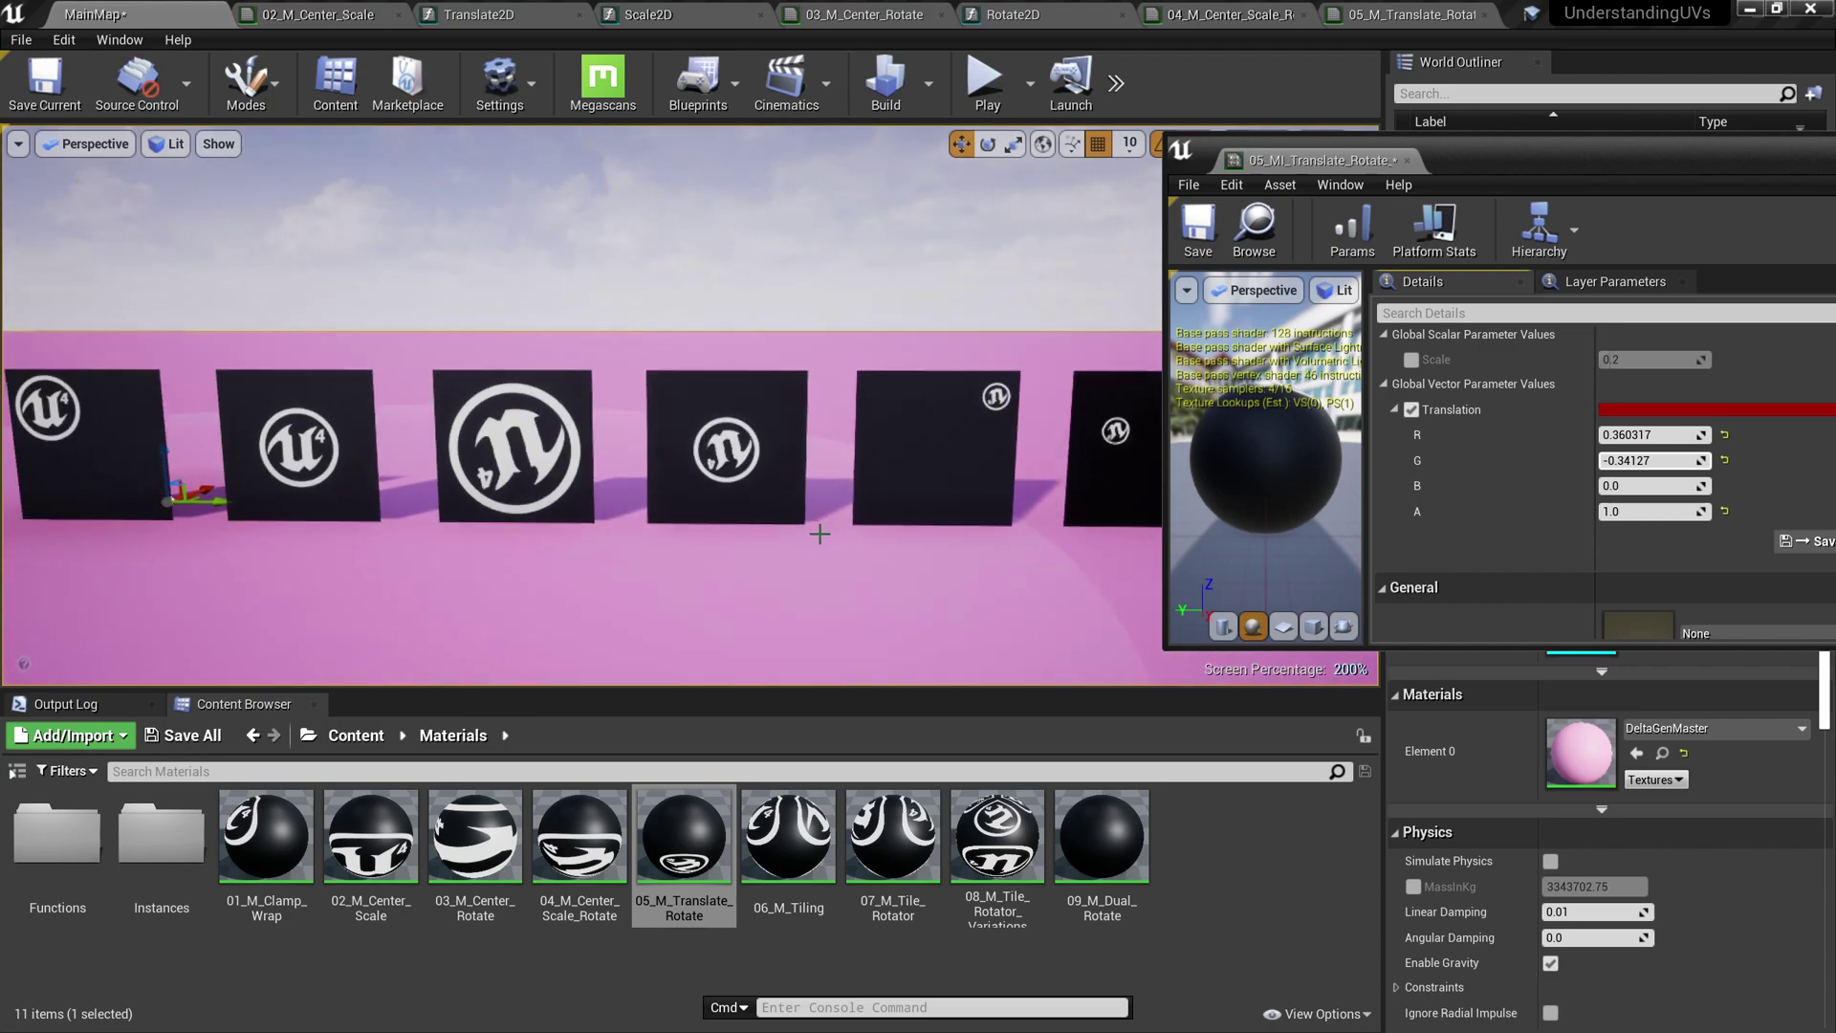
pyautogui.scroll(3, 819, 574)
pyautogui.moveTo(918, 583); pyautogui.dragTo(897, 521, button='right')
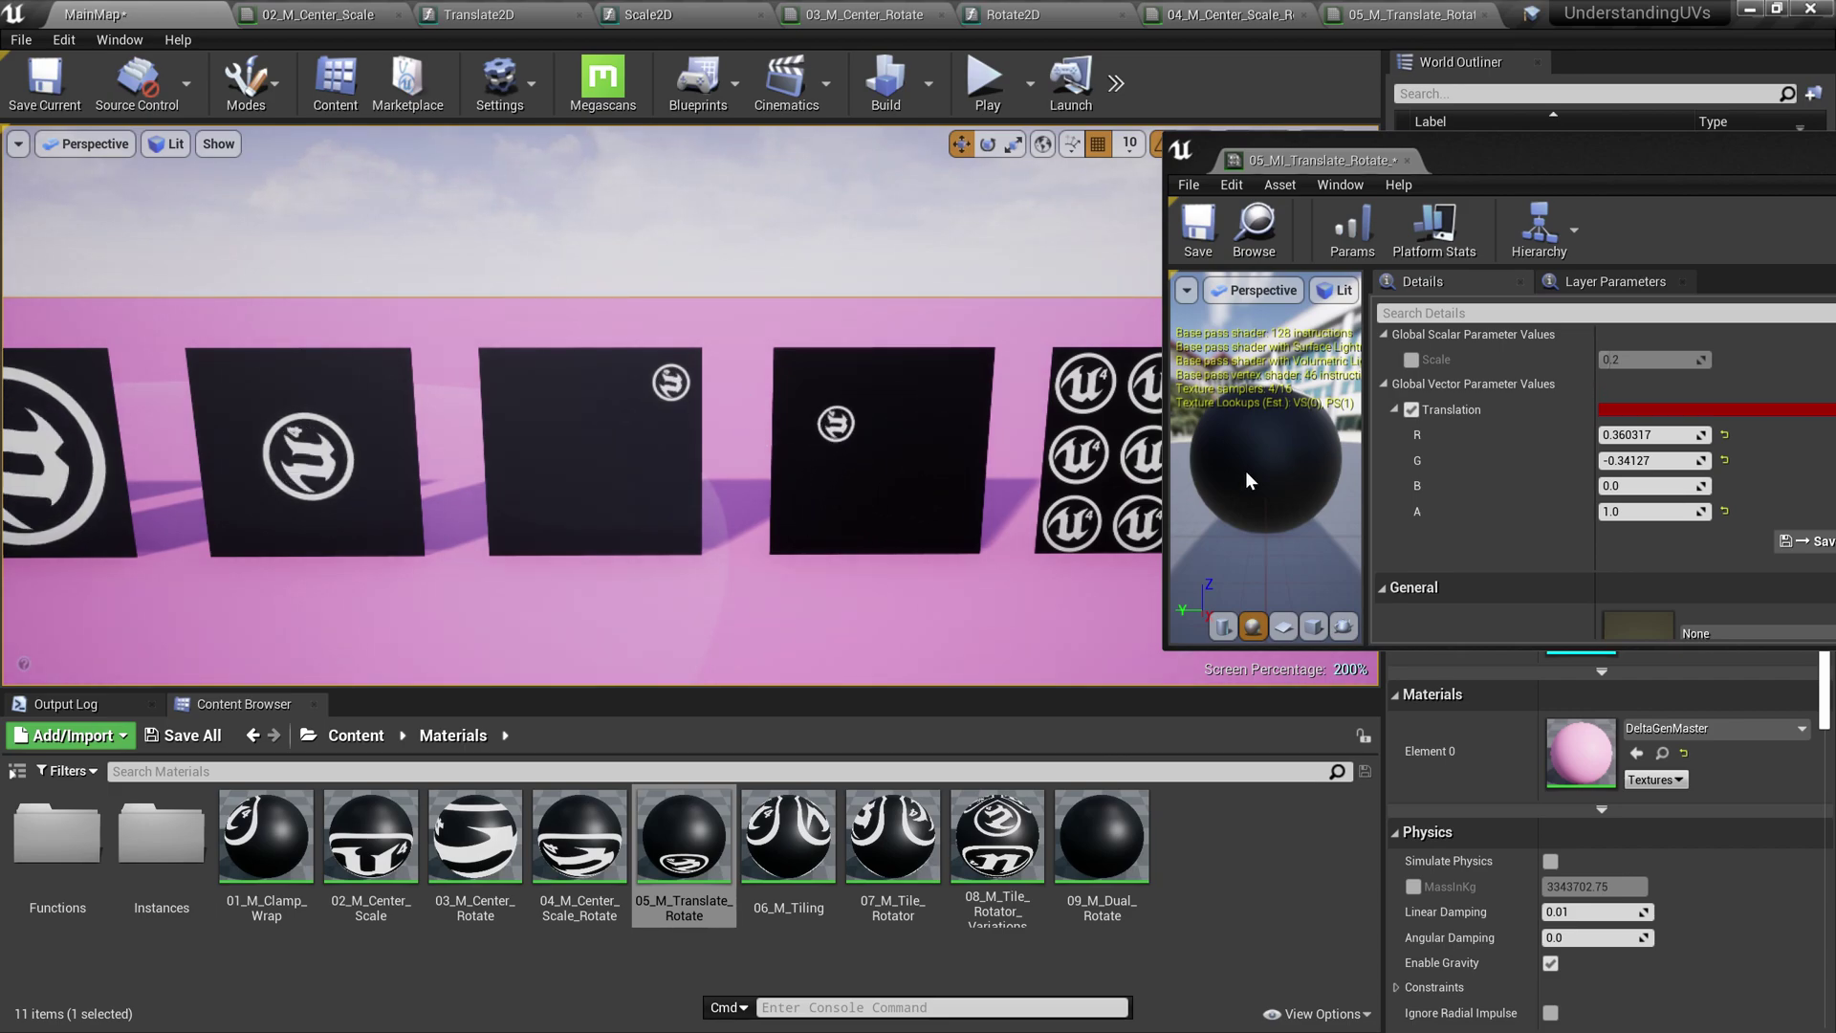
pyautogui.click(830, 932)
pyautogui.click(790, 860)
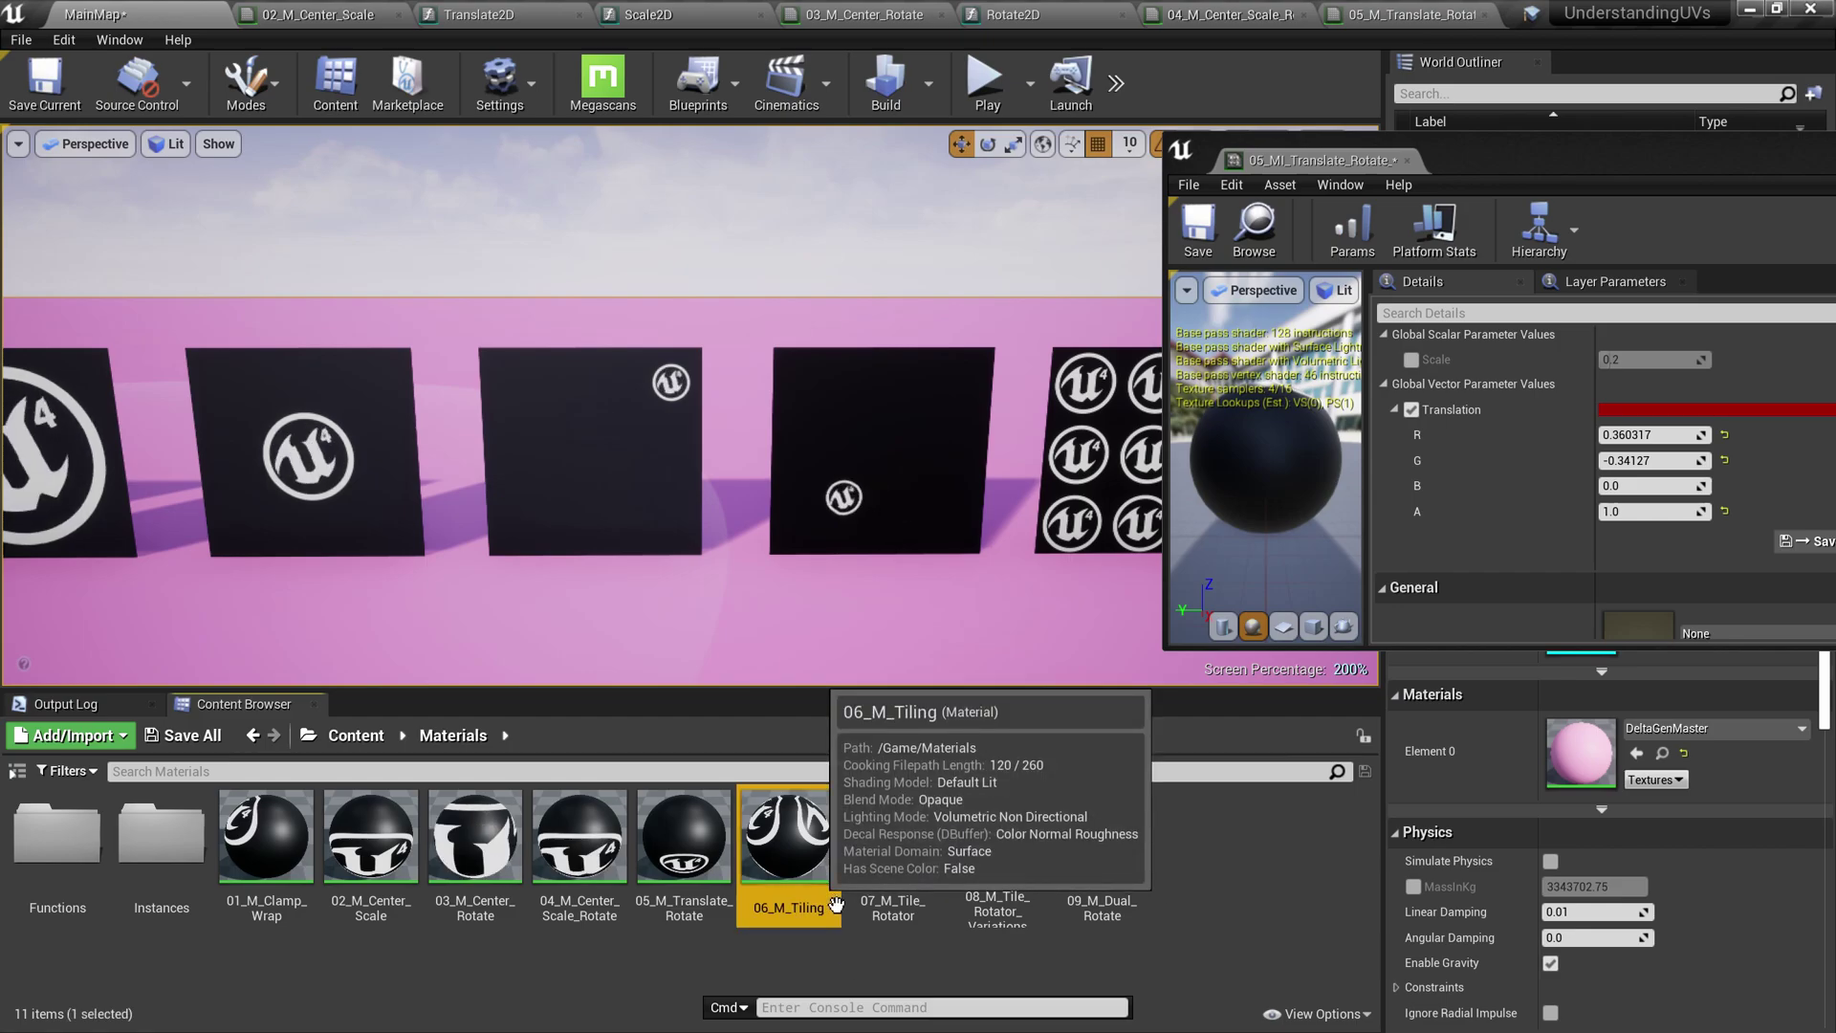
pyautogui.doubleClick(1133, 909)
pyautogui.scroll(-6, 914, 600)
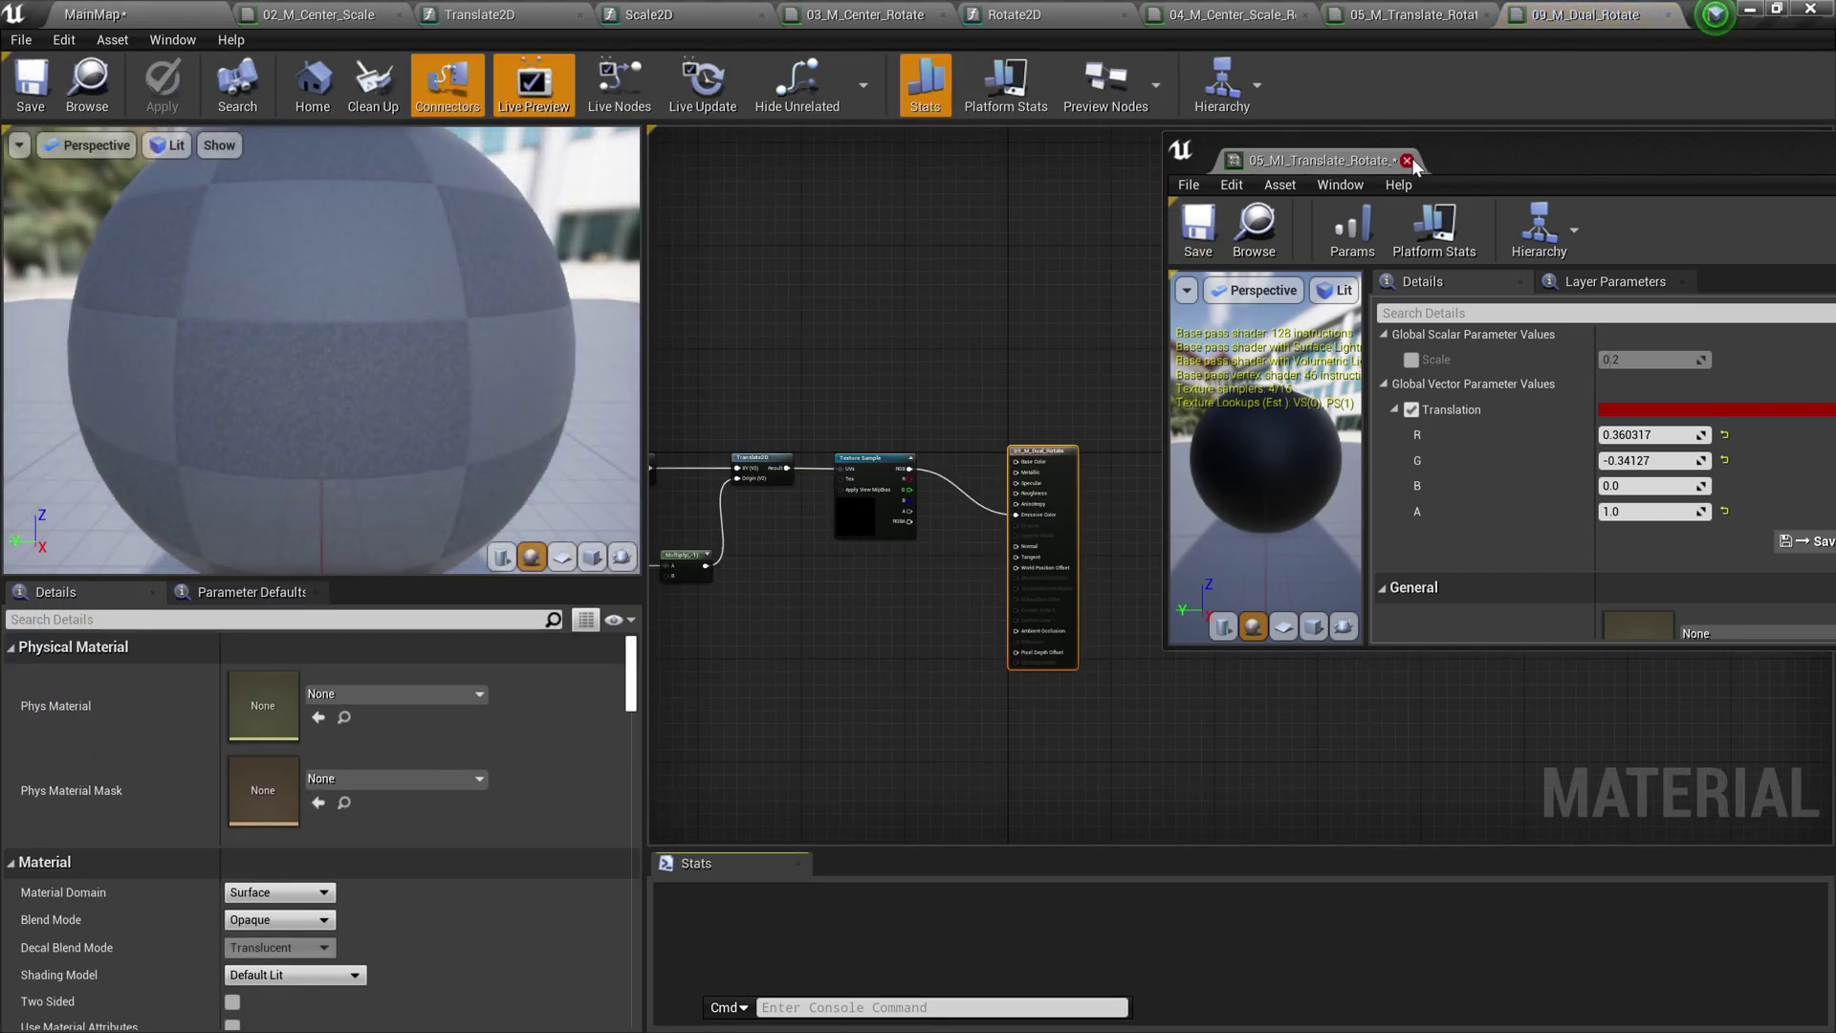
pyautogui.click(1407, 159)
# Bring the TexCoord, Translate2D and Time-driven nodes of 09_M_Dual_Rotate into view and preview the material on a plane
pyautogui.scroll(-4, 1212, 335)
pyautogui.scroll(7, 1150, 446)
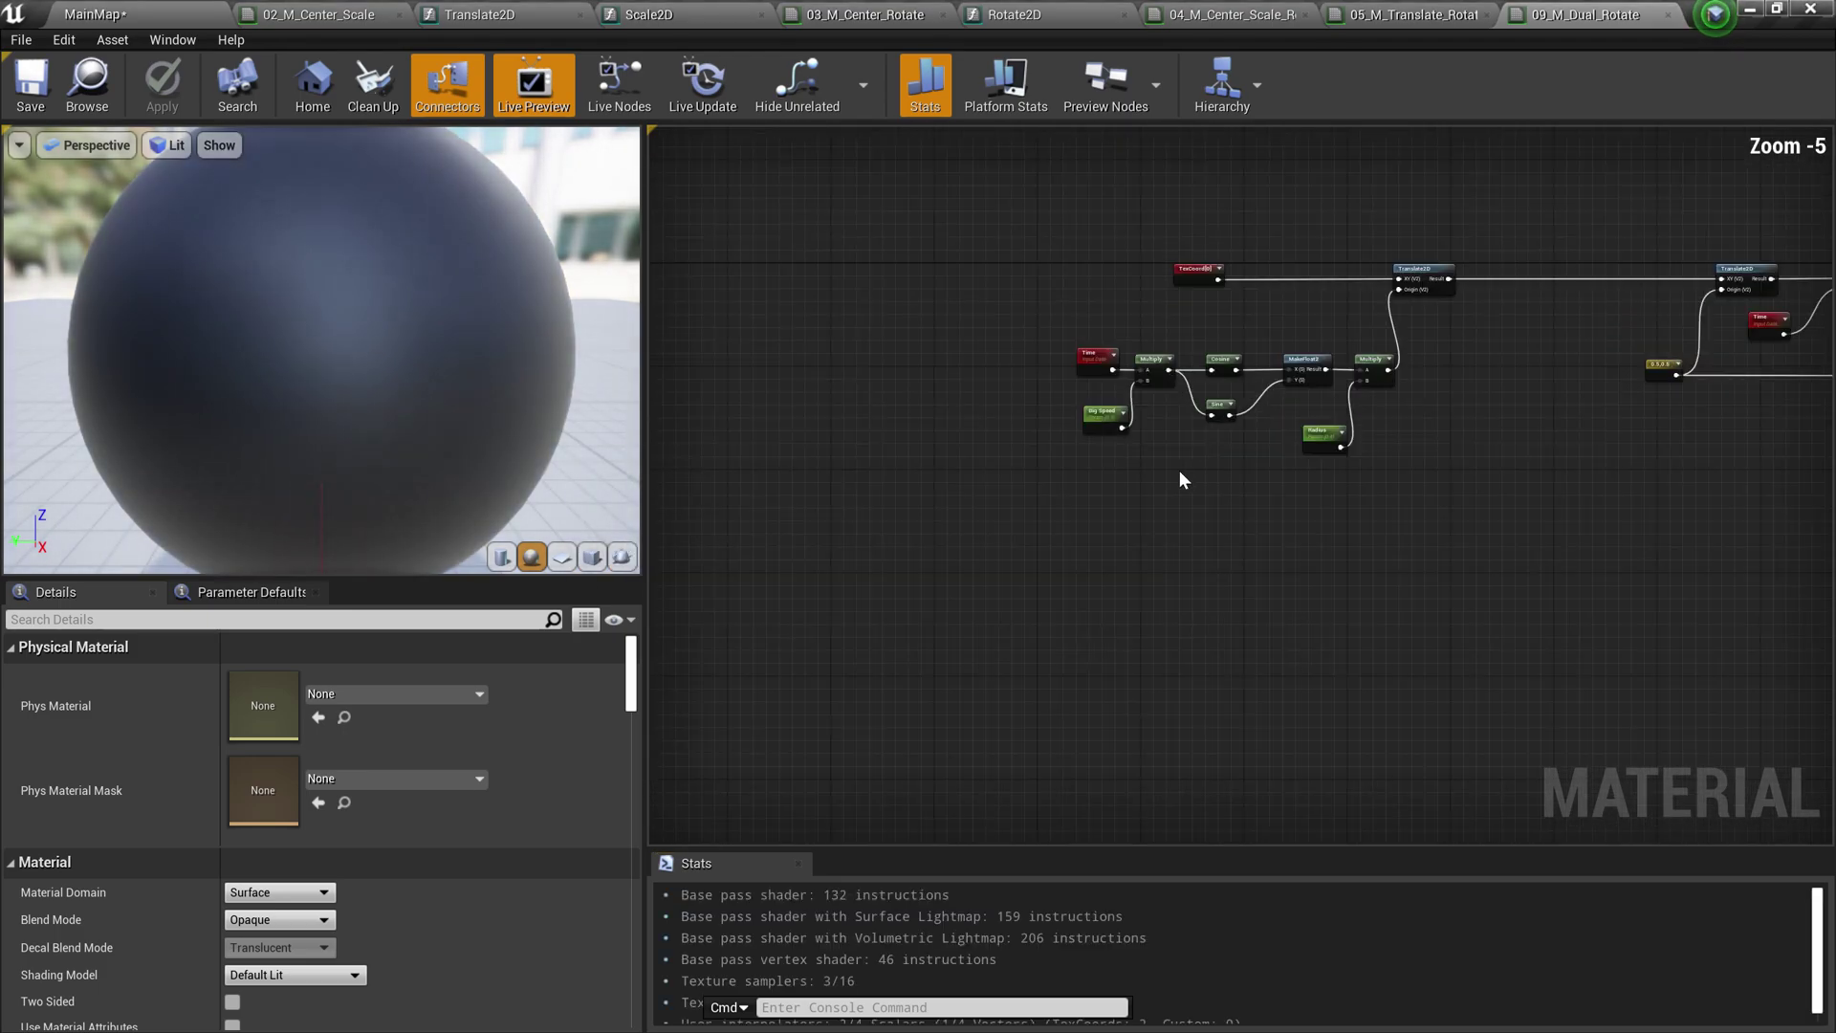
pyautogui.scroll(-1, 1247, 613)
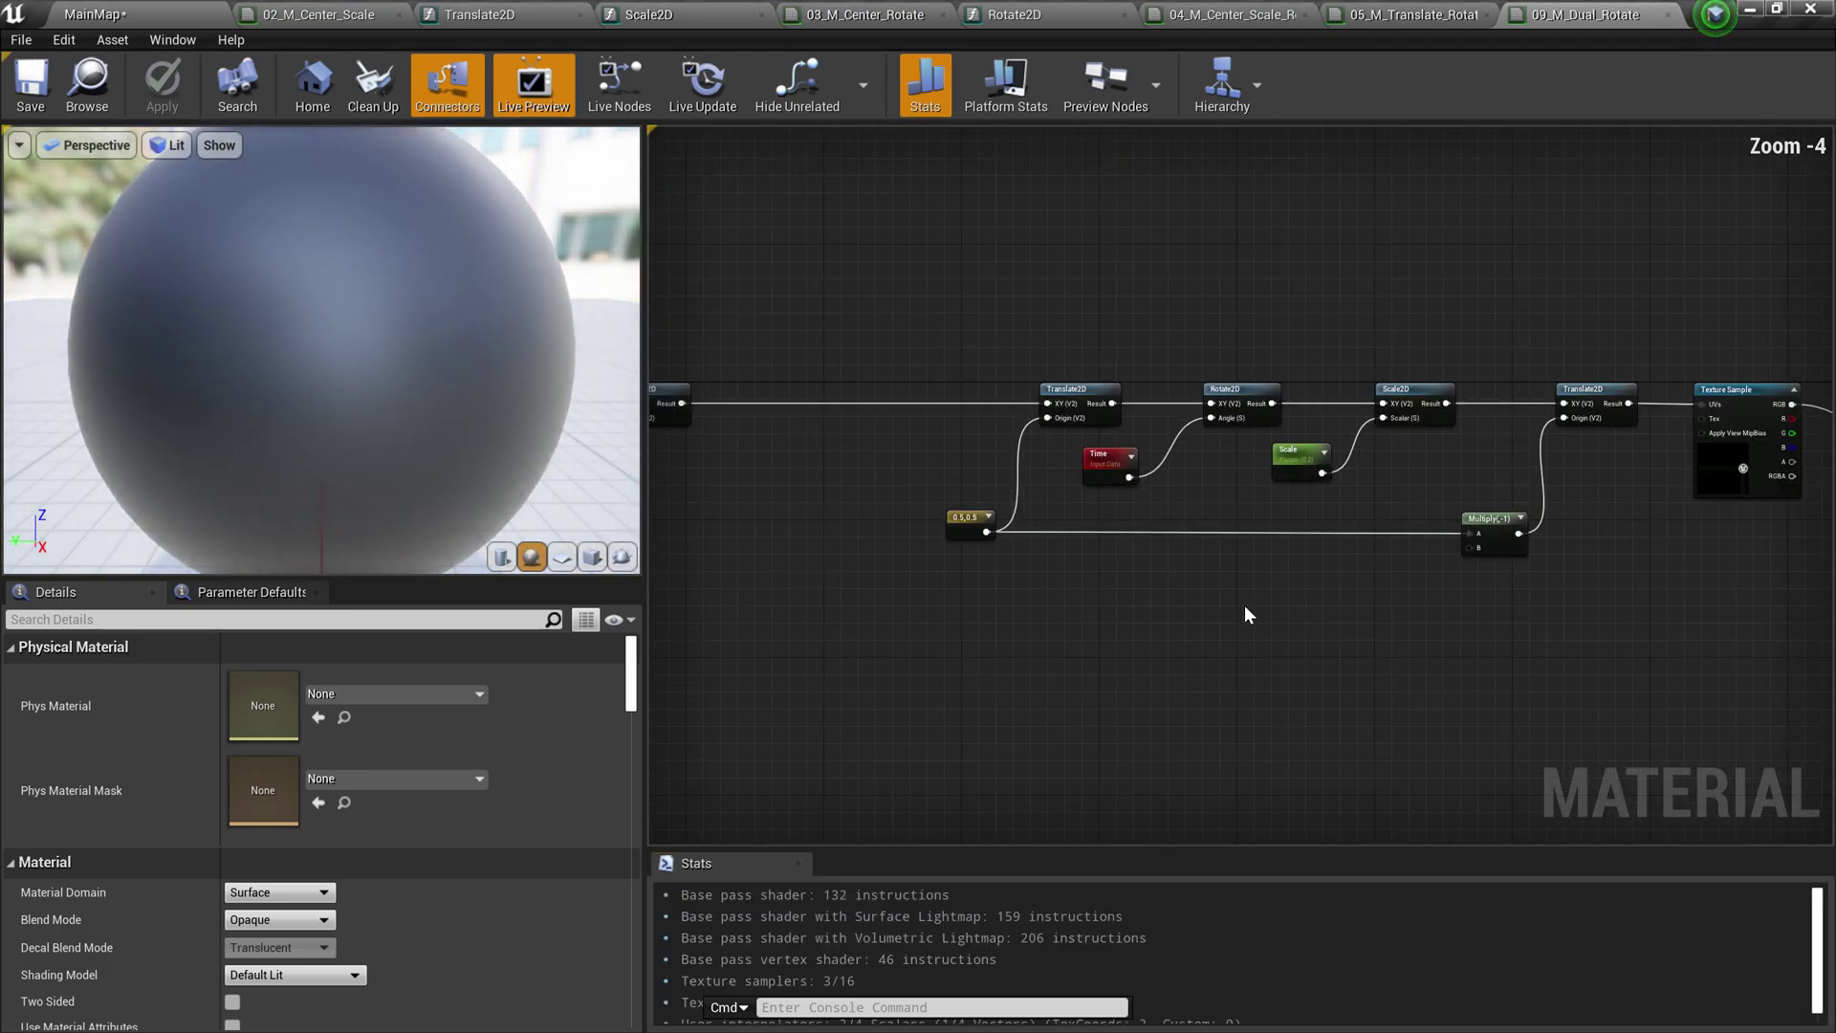
pyautogui.moveTo(1050, 432); pyautogui.dragTo(1344, 559, button='right')
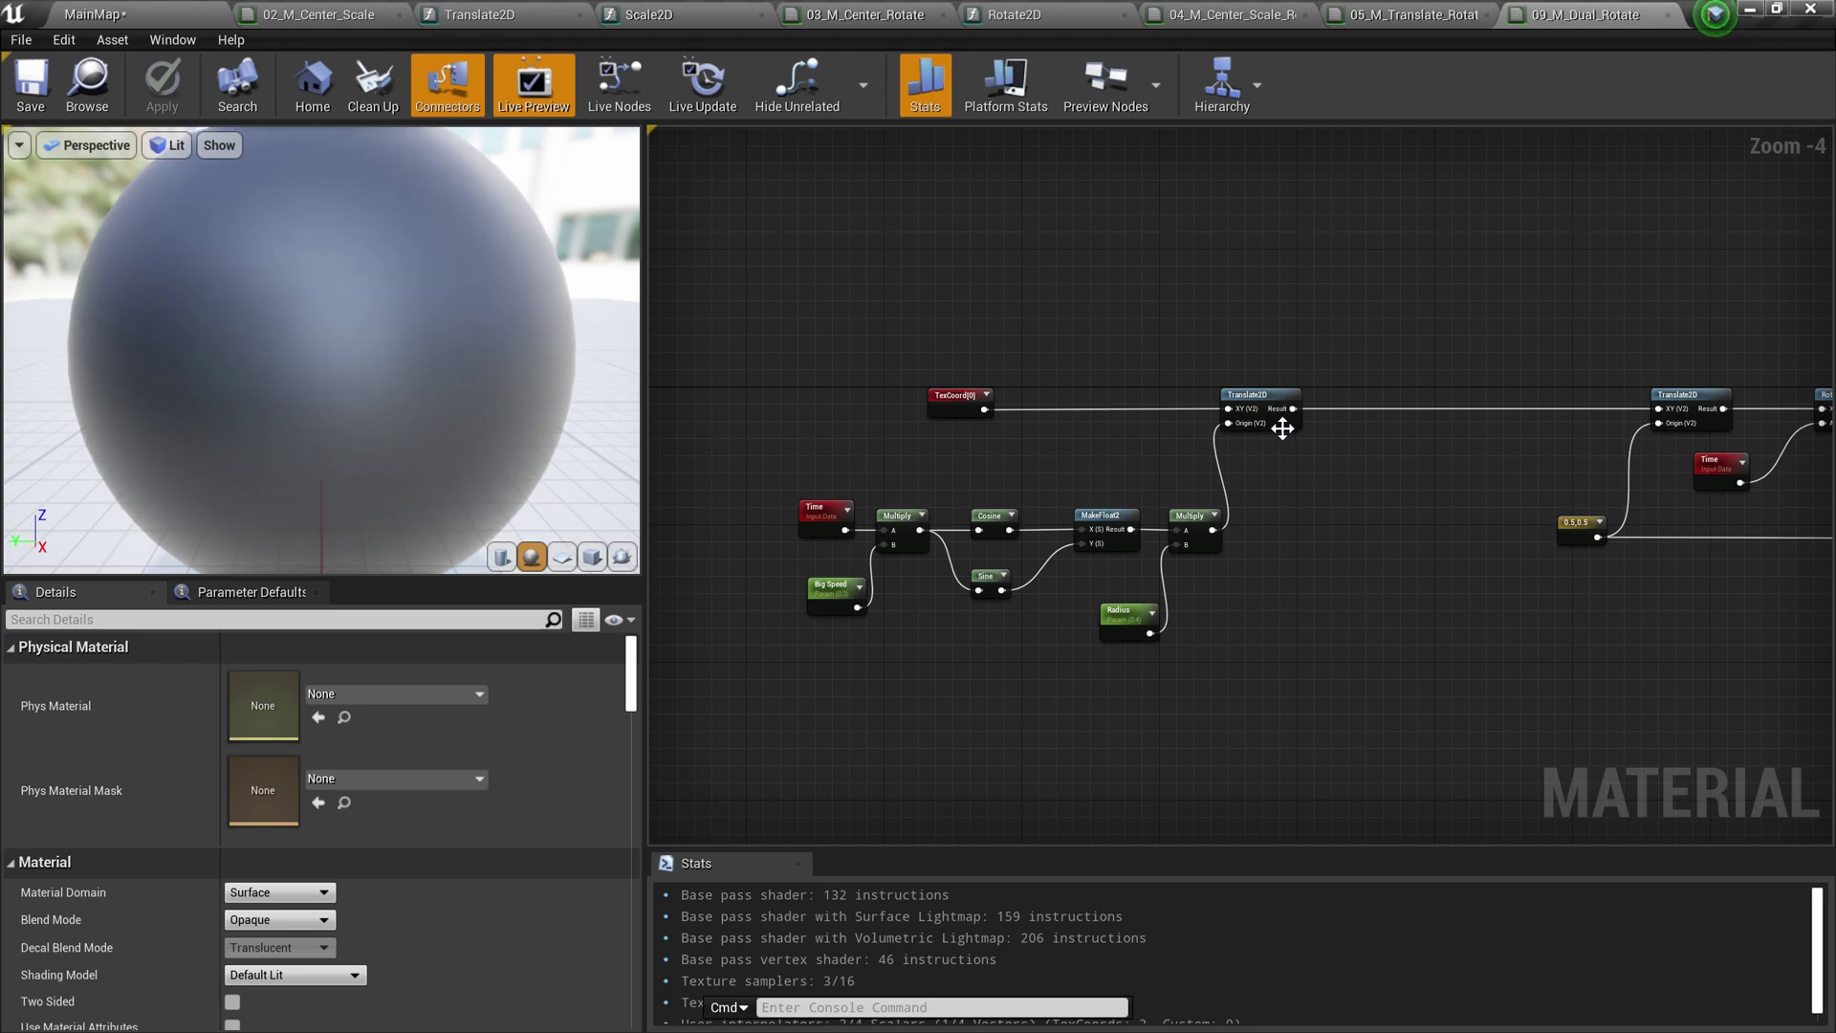
pyautogui.moveTo(1310, 430); pyautogui.dragTo(1234, 444, button='right')
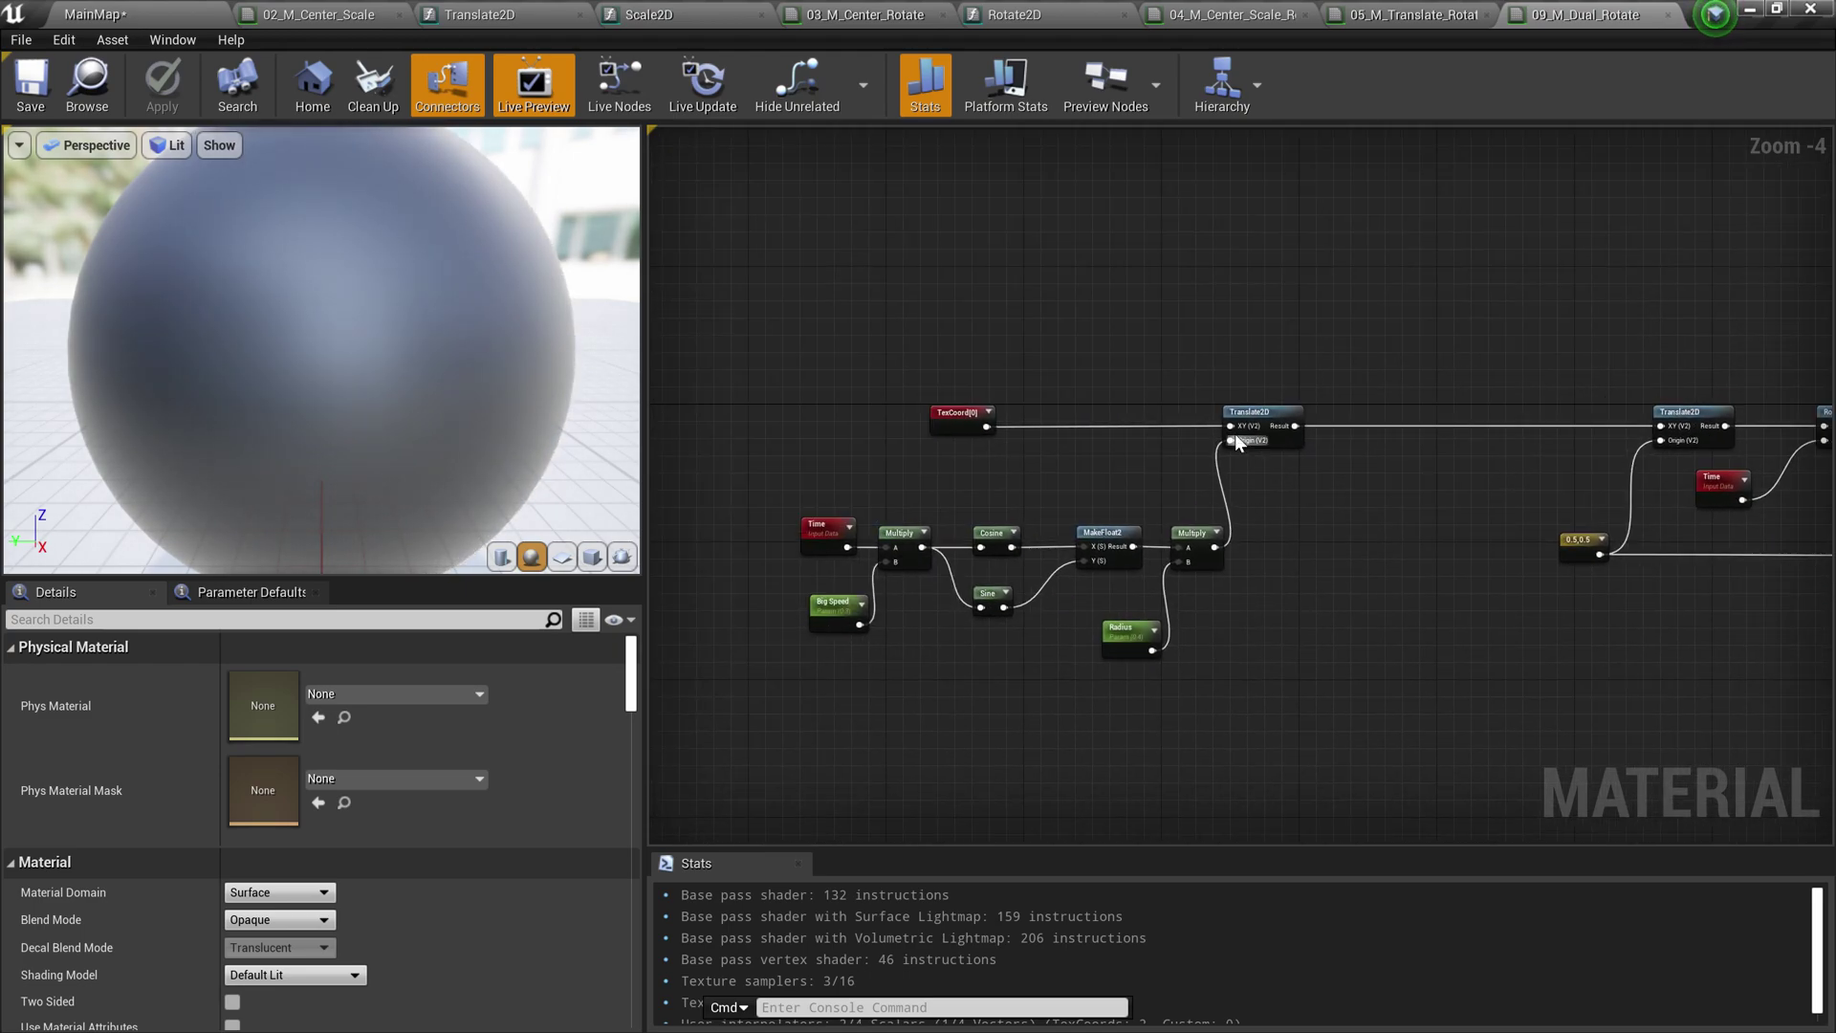
pyautogui.click(562, 557)
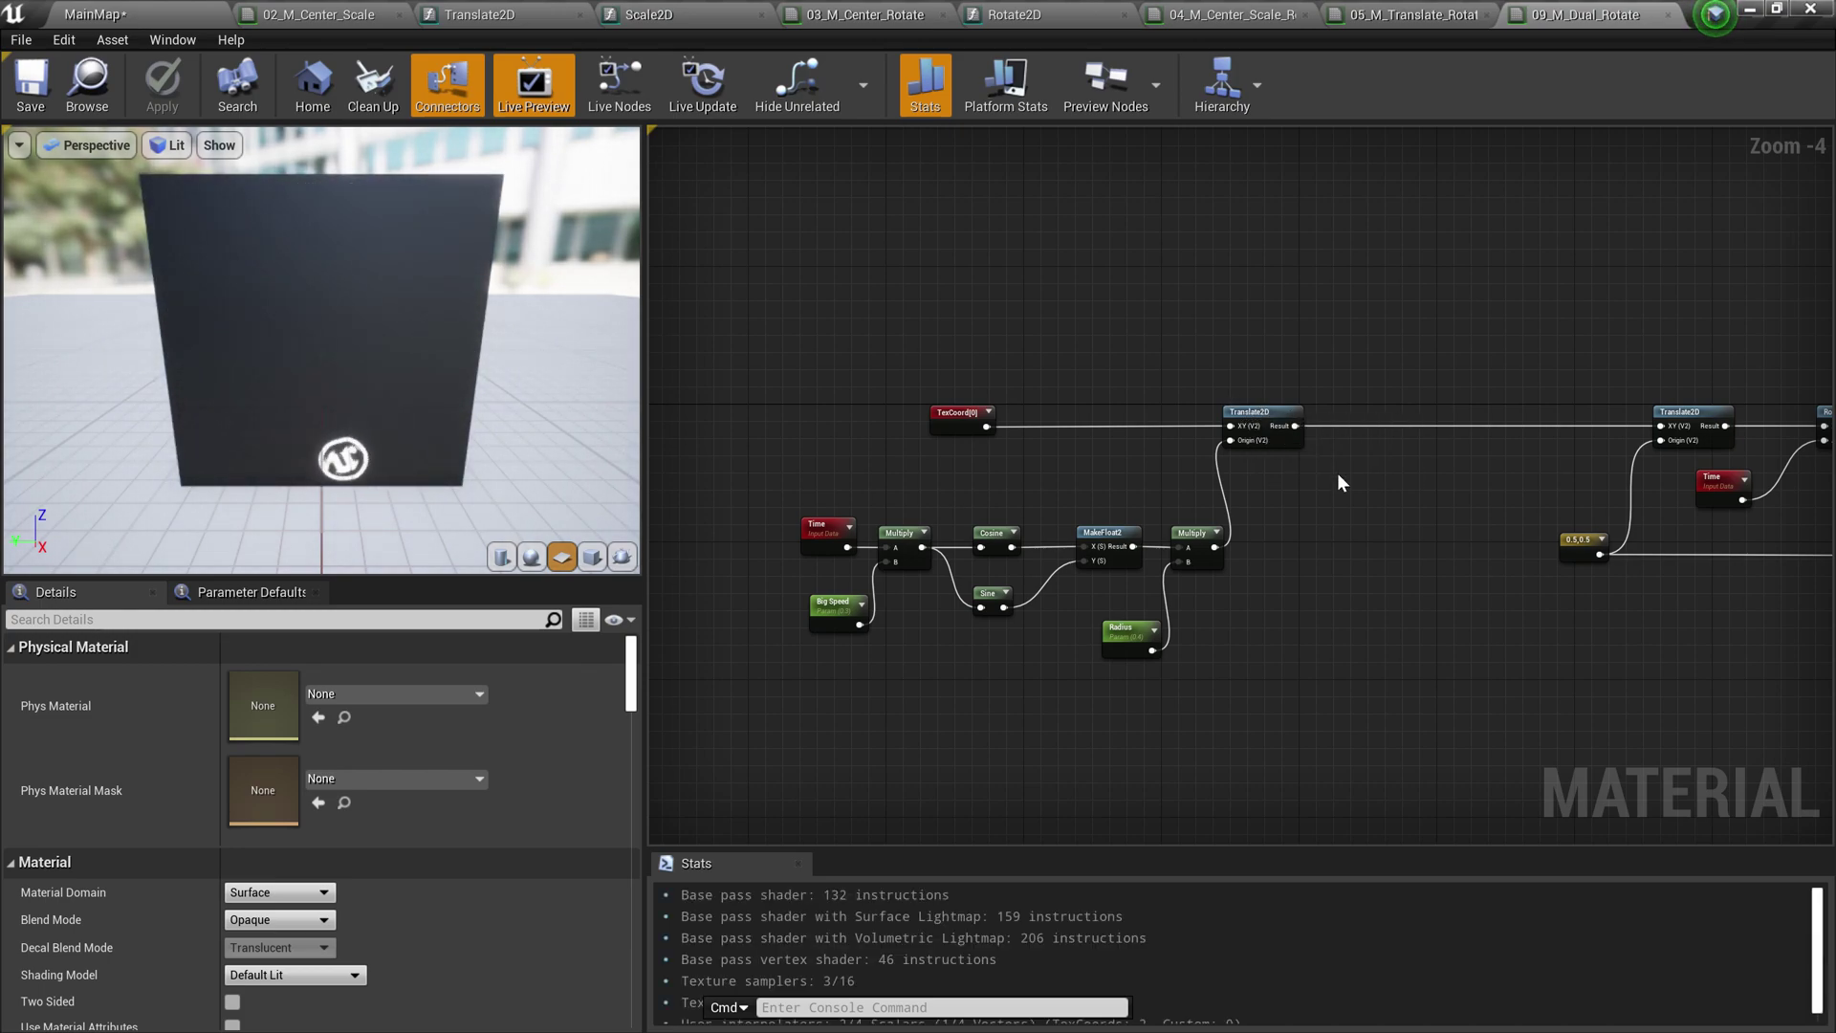
# Examine how Time, Big Speed, Cosine, Sine, MakeFloat2 and Radius drive the first Translate2D's origin in 09_M_Dual_Rotate
pyautogui.scroll(1, 1231, 547)
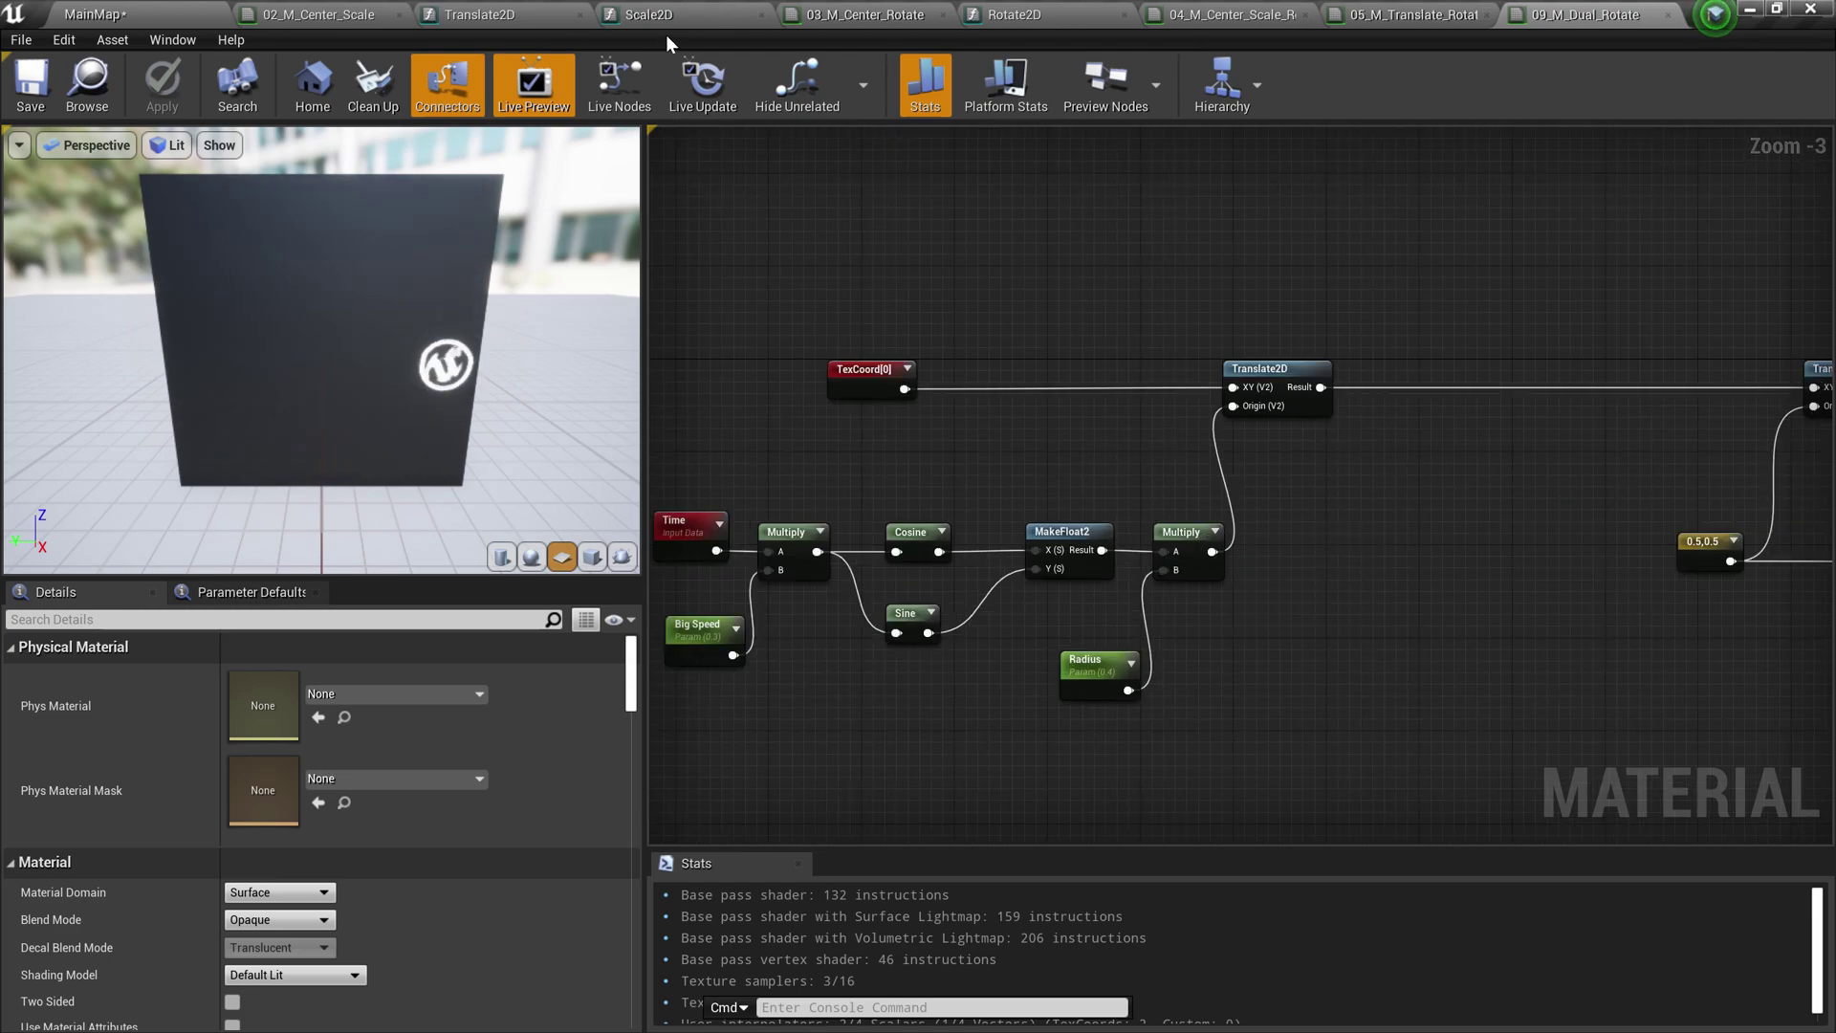
pyautogui.scroll(-1, 1116, 394)
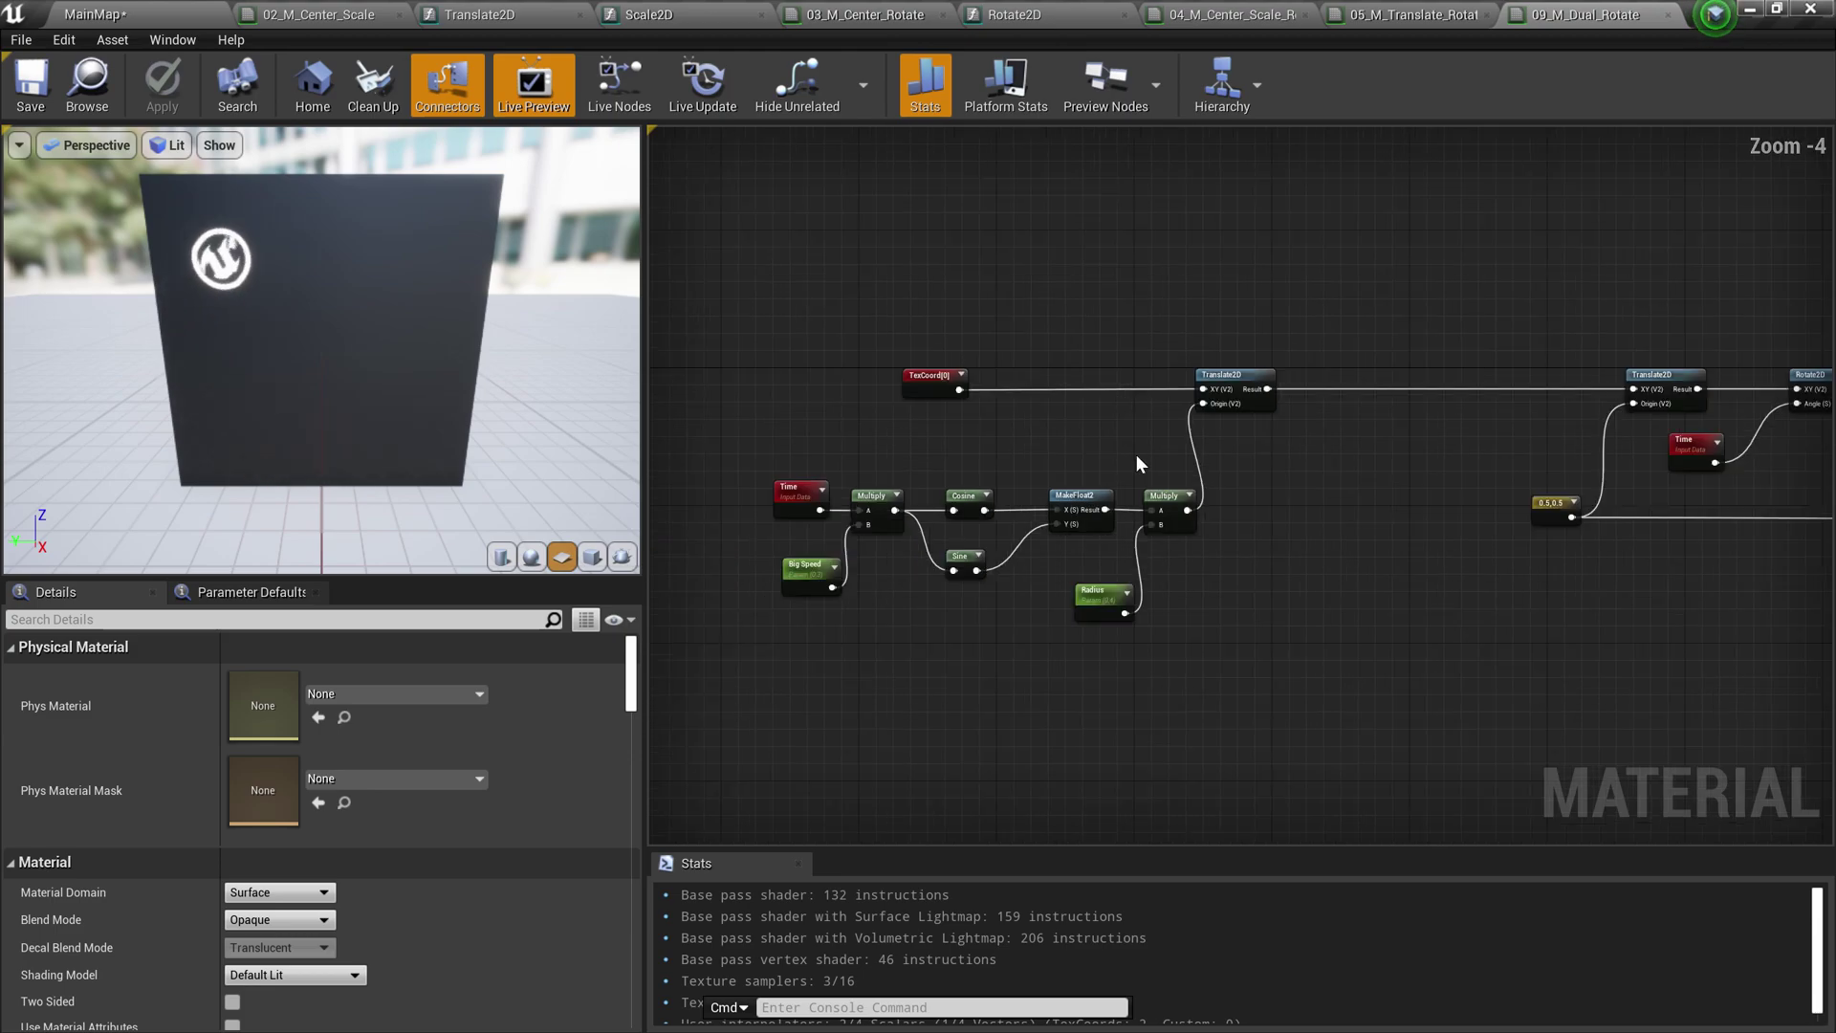
pyautogui.scroll(1, 1136, 456)
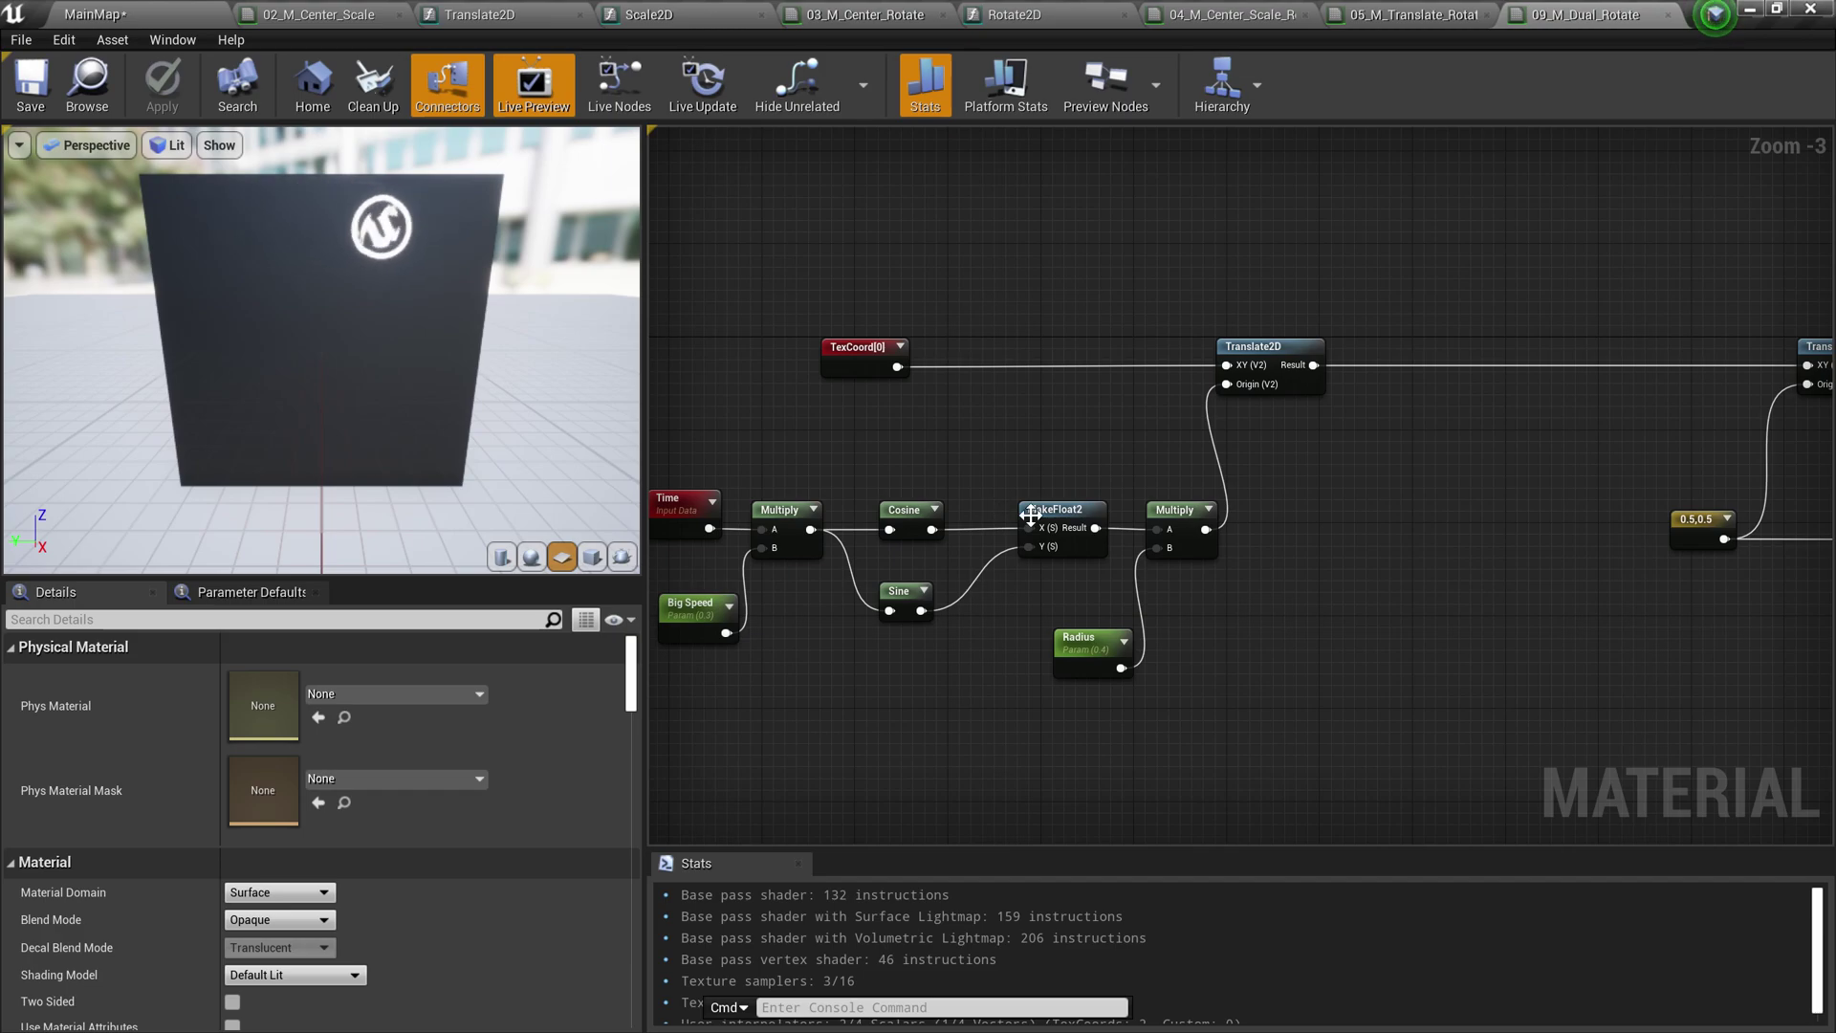
pyautogui.moveTo(1088, 524); pyautogui.dragTo(1338, 529, button='right')
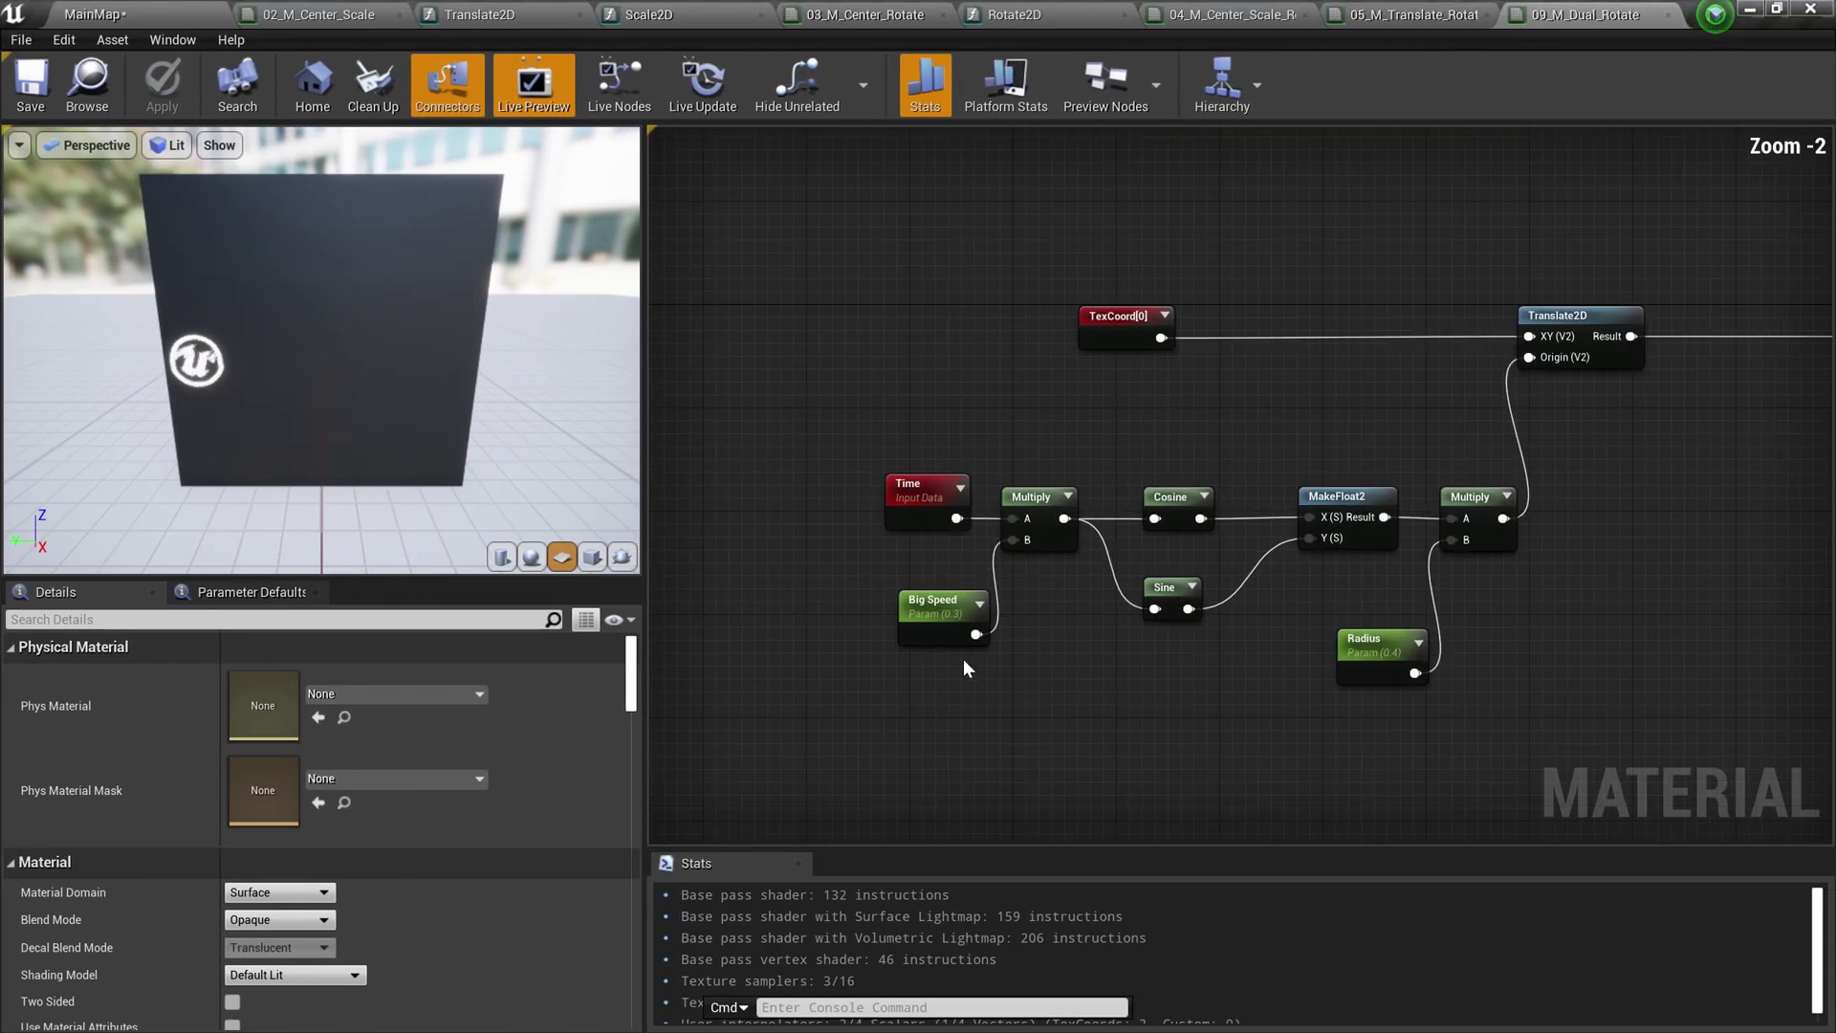
pyautogui.scroll(-1, 1264, 652)
pyautogui.scroll(1, 1264, 652)
pyautogui.moveTo(1264, 652)
pyautogui.mouseDown(button='right')
pyautogui.moveTo(1184, 667)
pyautogui.moveTo(1286, 680)
pyautogui.mouseUp(button='right')
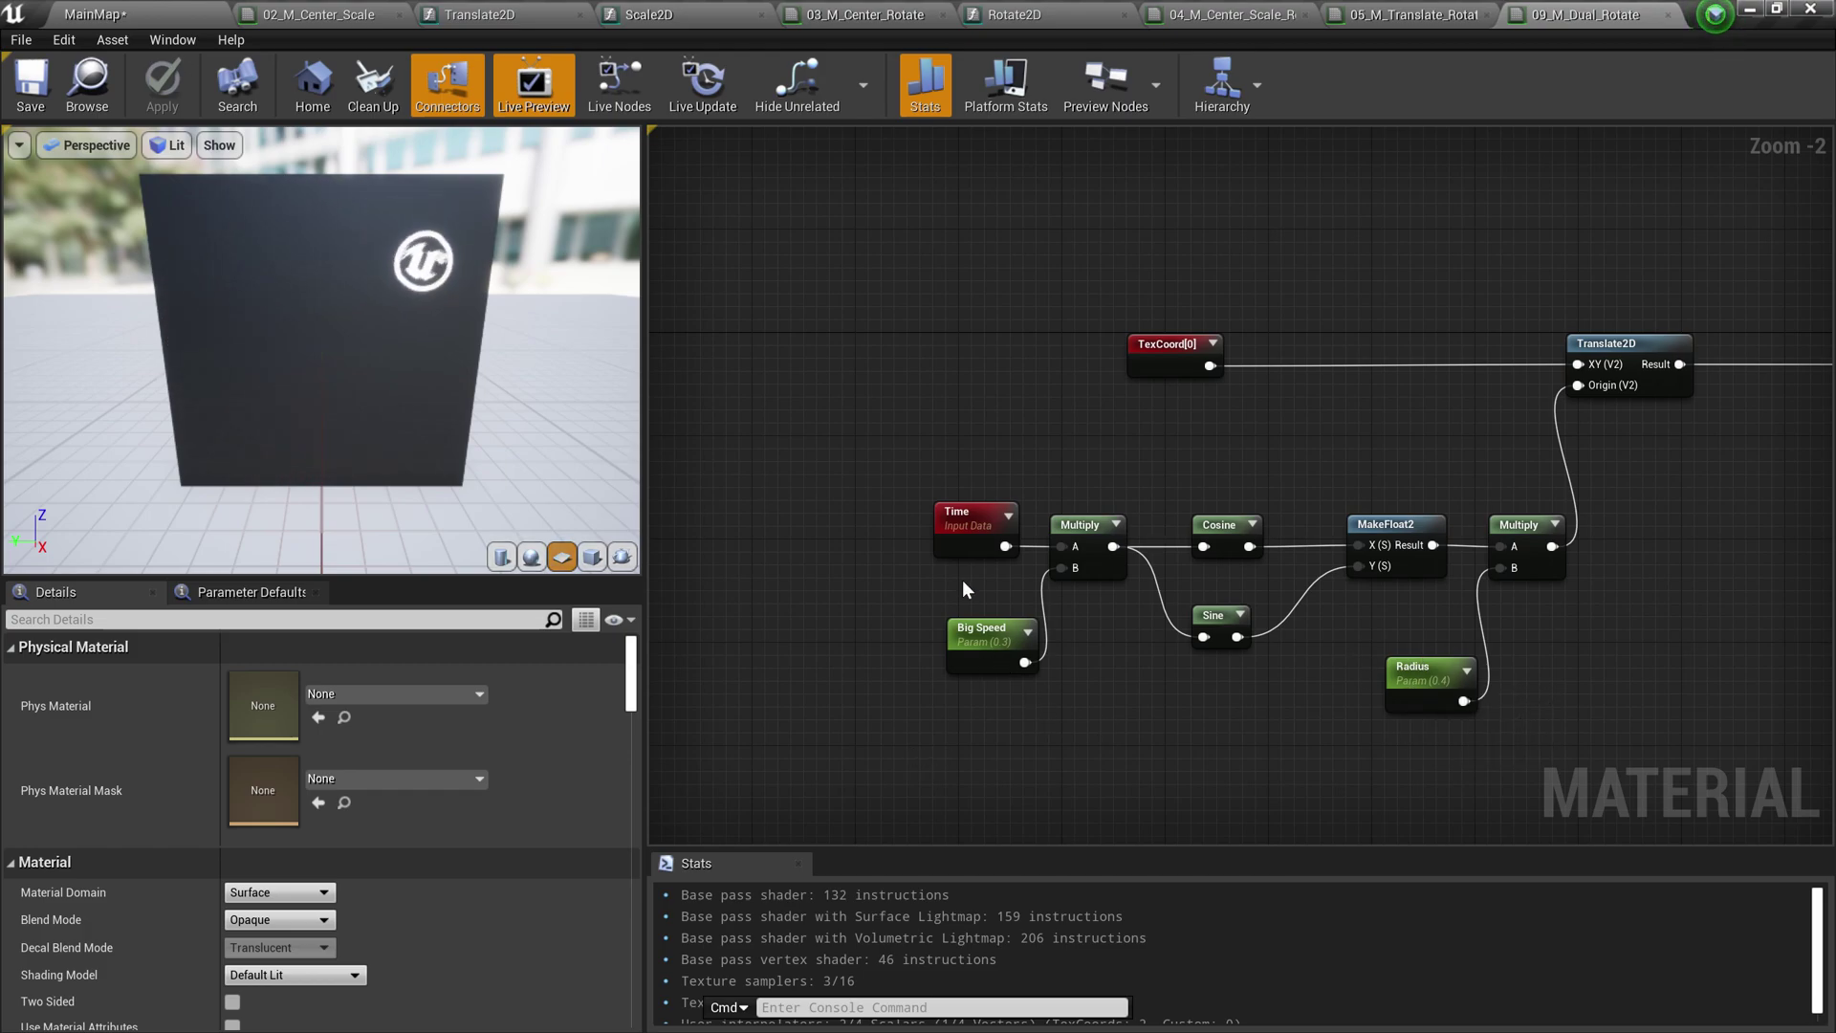
# Space out the Time and Cosine nodes, and insert a Multiply with Const B 2 between the Time-driven Multiply and Cosine
pyautogui.moveTo(976, 521); pyautogui.dragTo(949, 520)
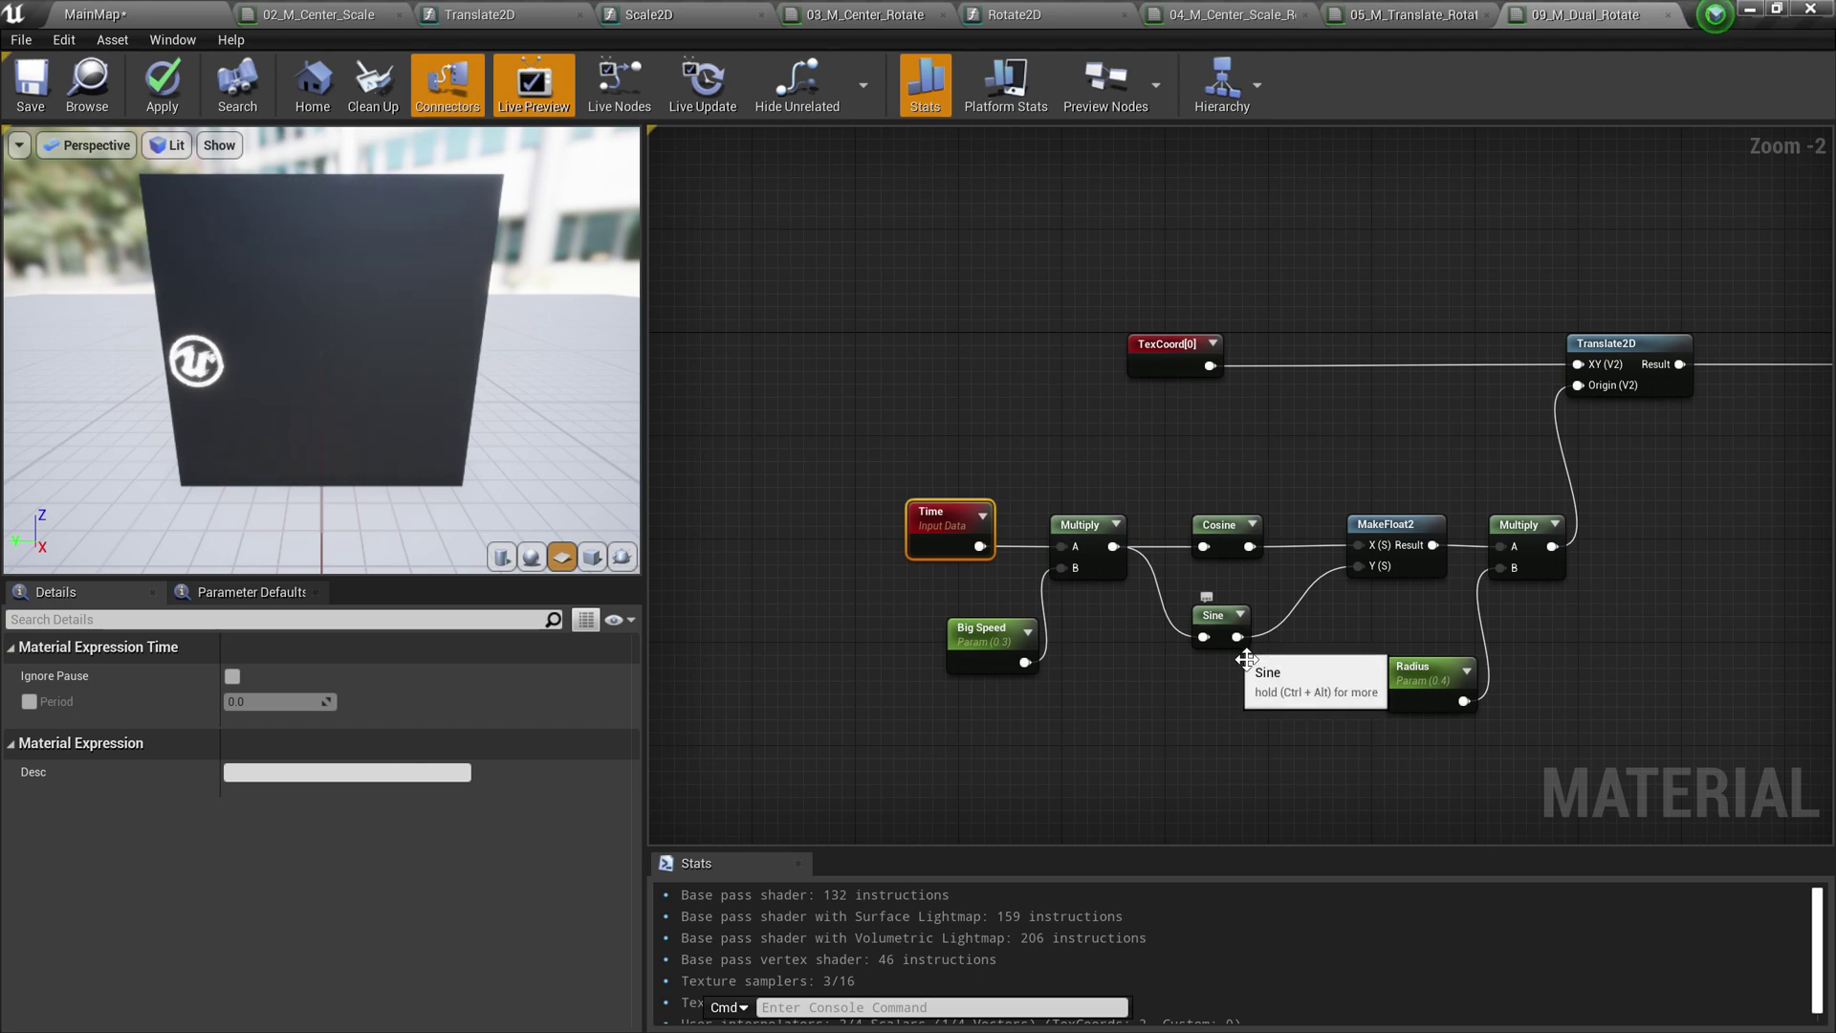
pyautogui.moveTo(1243, 539); pyautogui.dragTo(1257, 499)
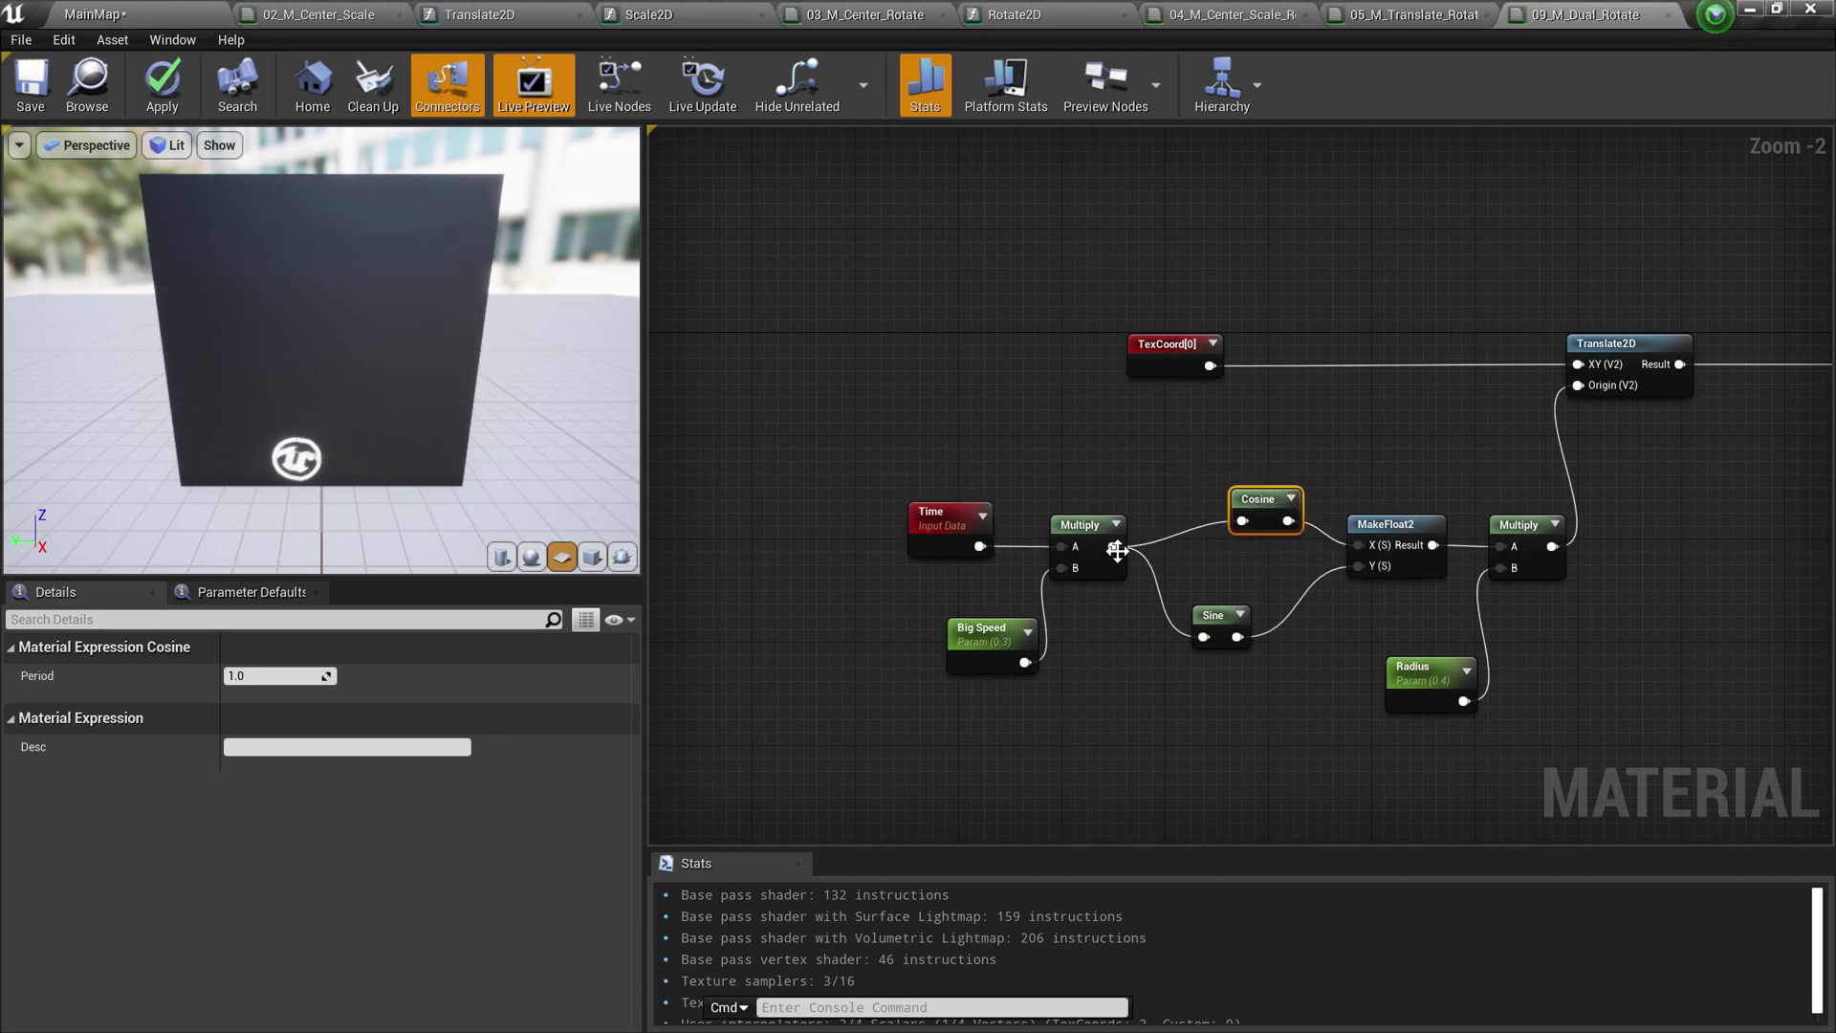
pyautogui.moveTo(1117, 551); pyautogui.dragTo(1194, 431)
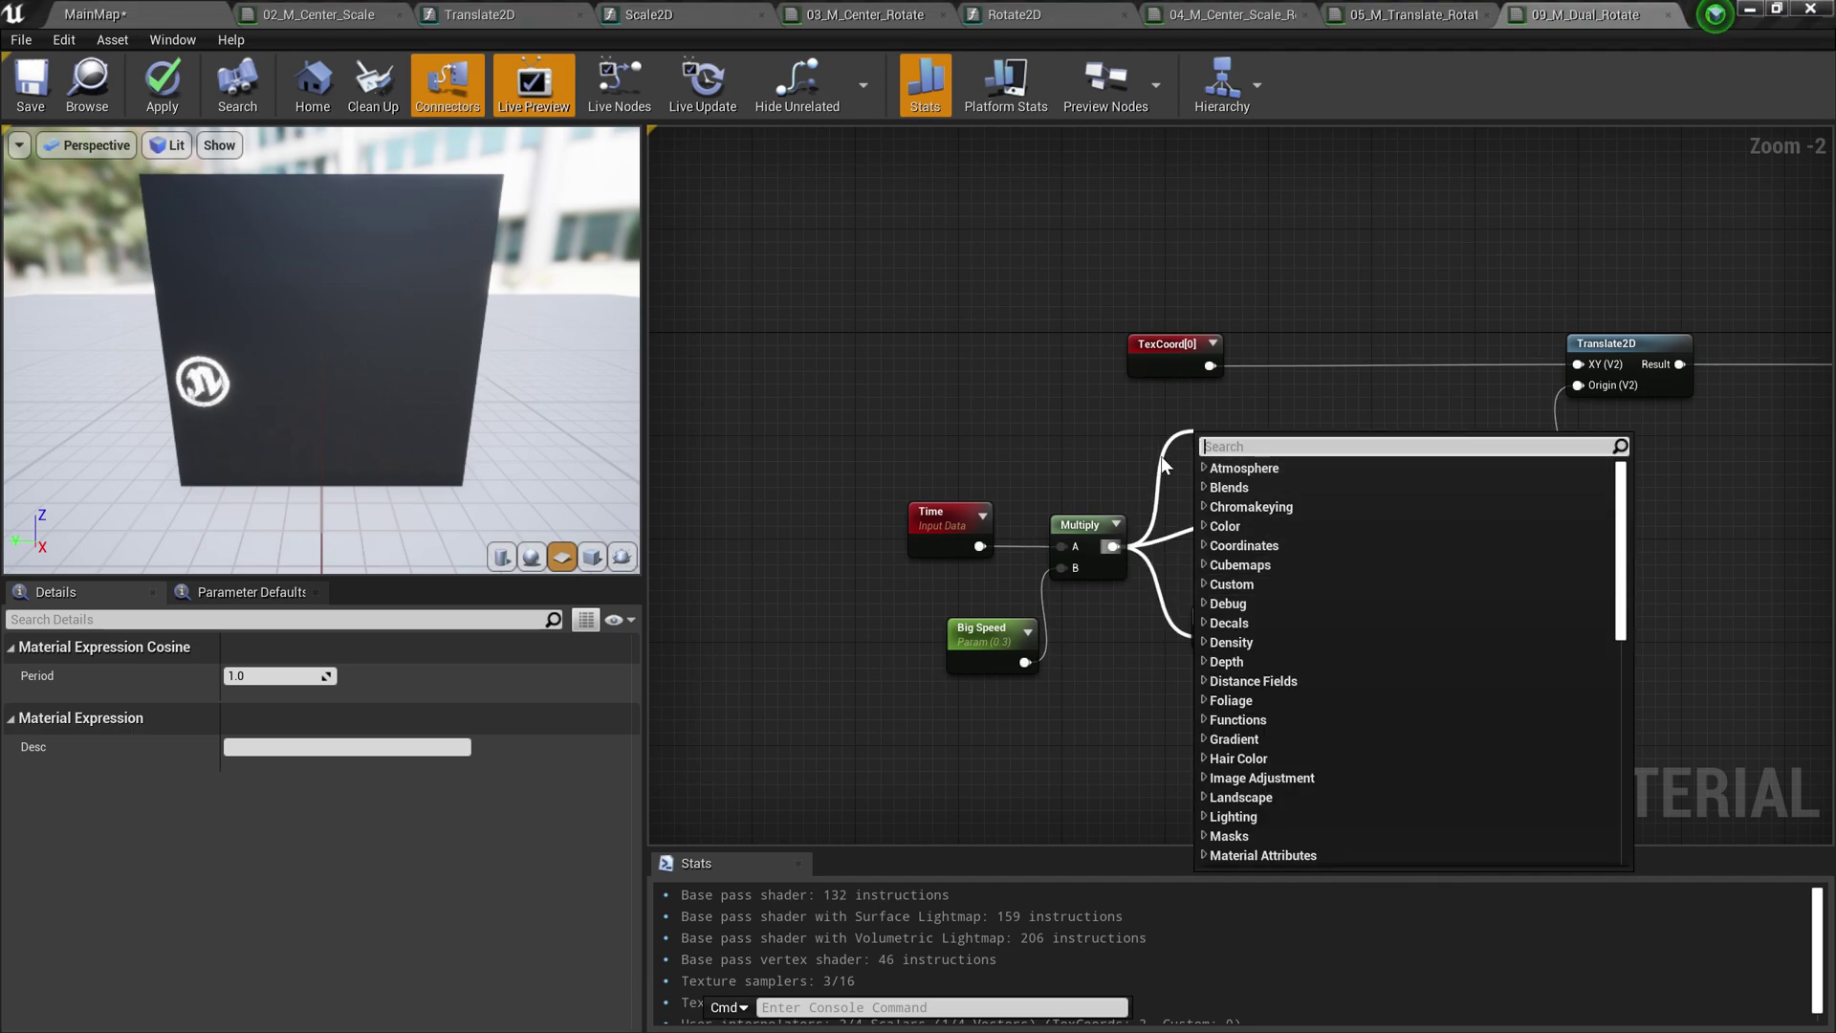
pyautogui.write('mul')
pyautogui.press('Return')
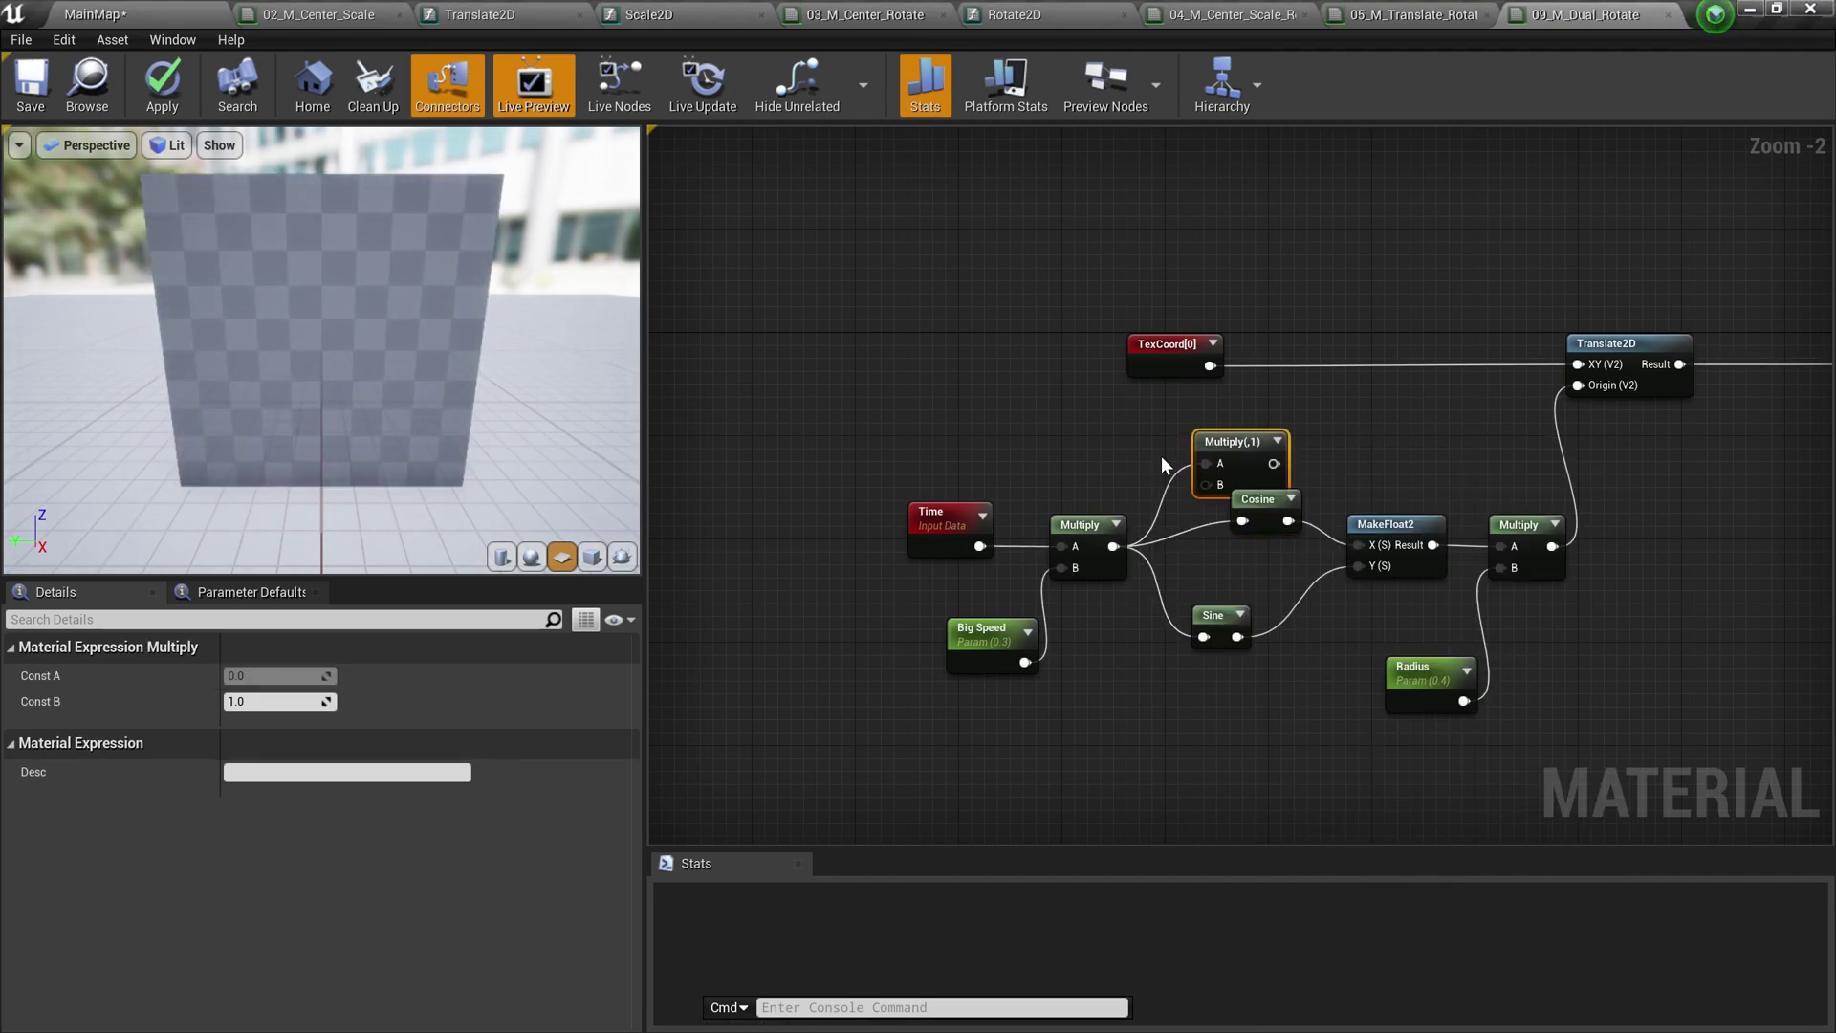
pyautogui.moveTo(1272, 461); pyautogui.dragTo(1242, 521)
pyautogui.click(245, 701)
pyautogui.write('2')
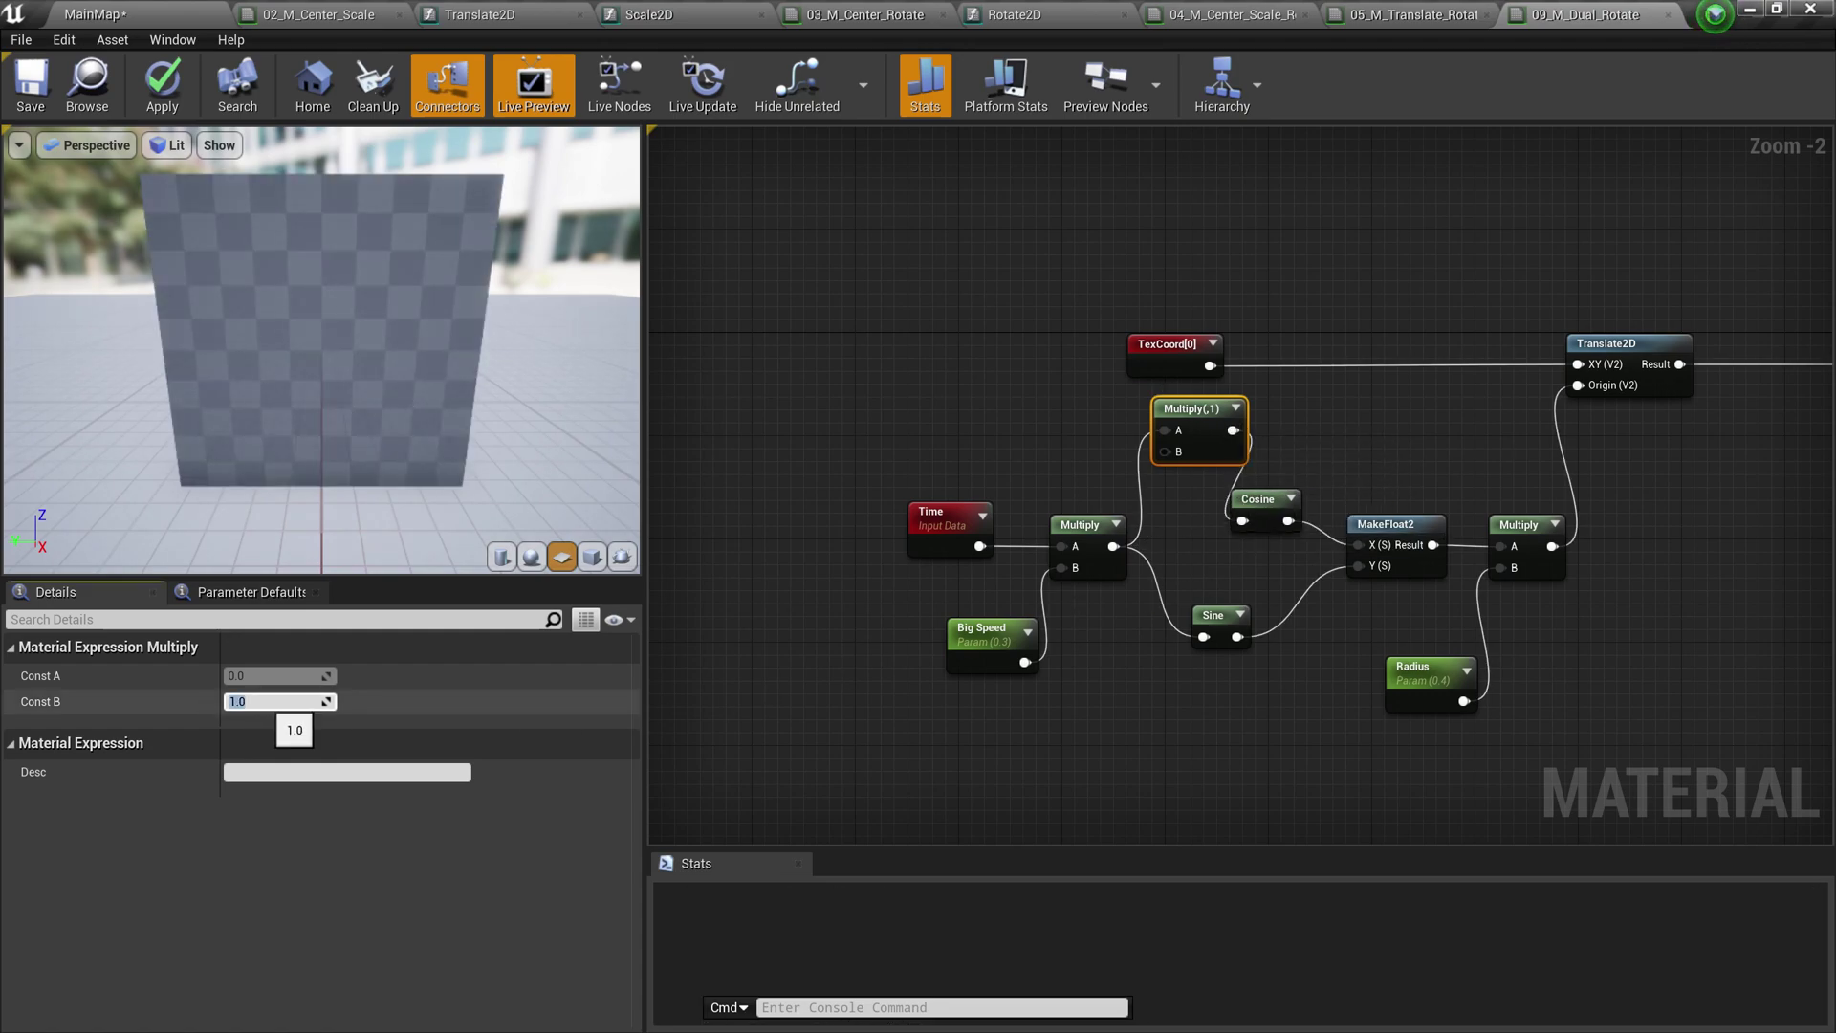
pyautogui.press('Return')
pyautogui.click(920, 400)
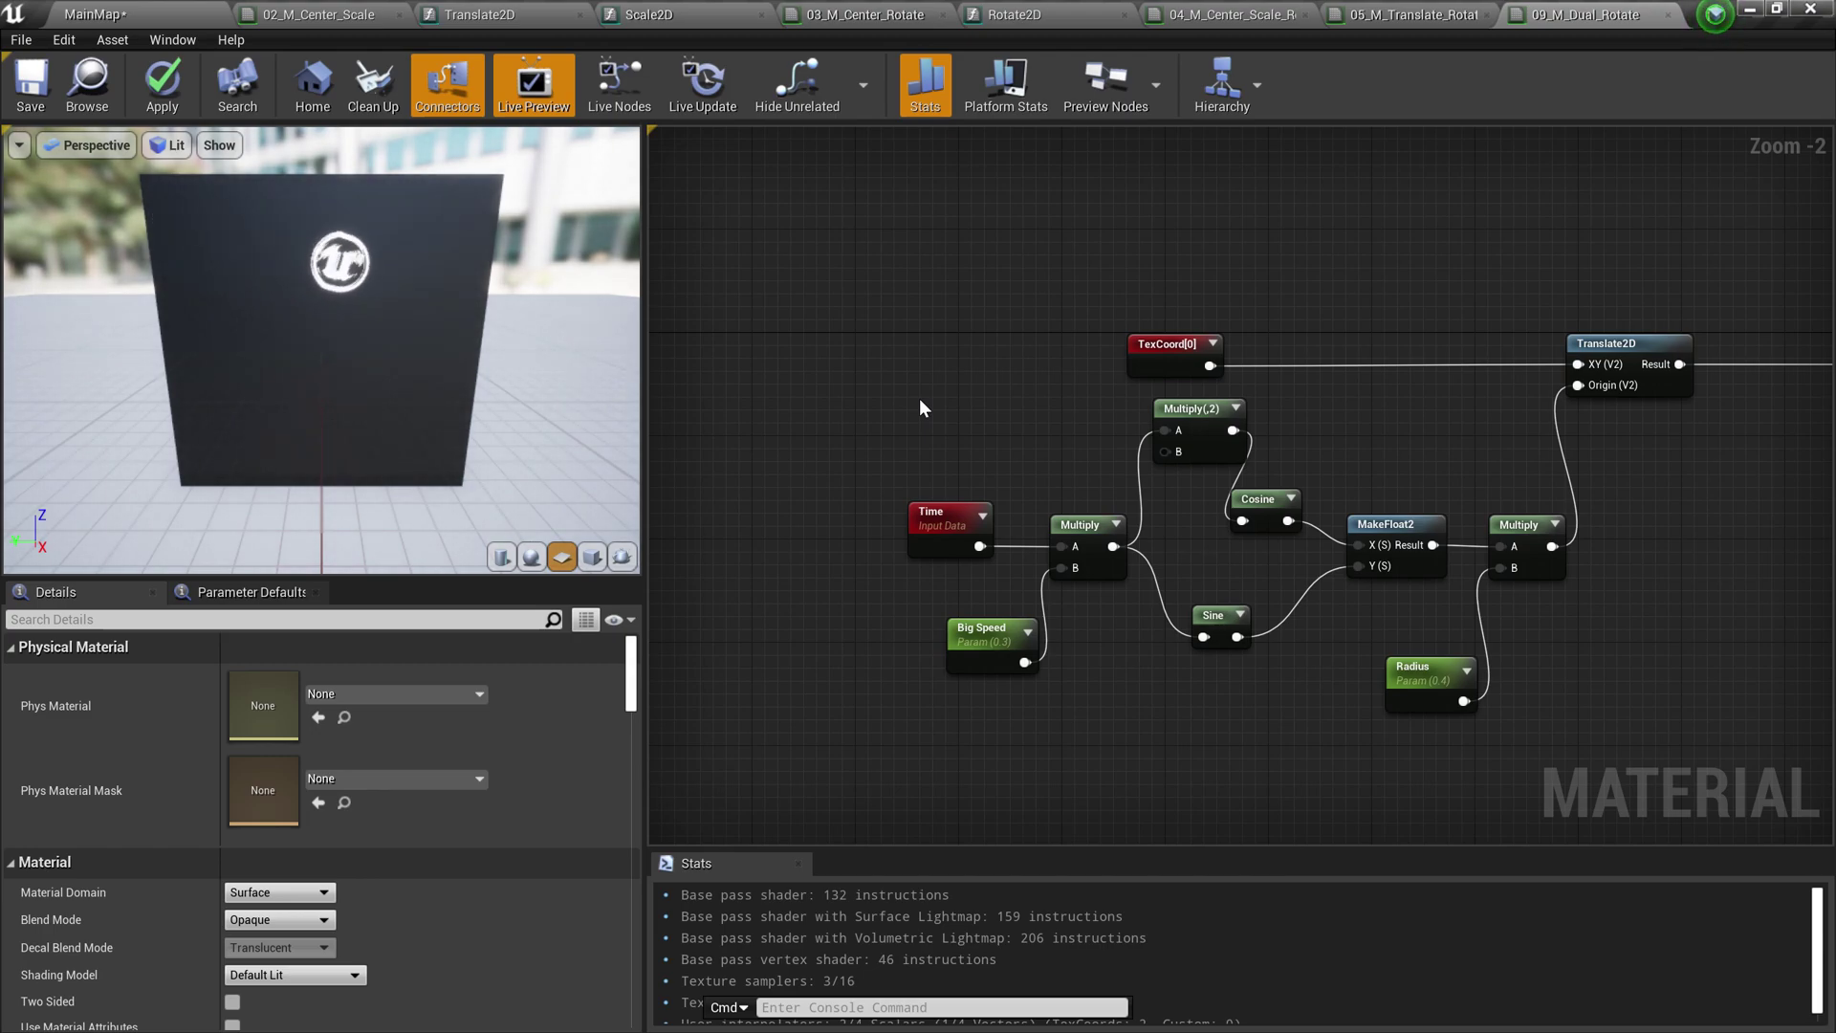
# Insert a Multiply node with Const B 10 between the Time-driven Multiply and Sine
pyautogui.click(1221, 636)
pyautogui.rightClick(1226, 641)
pyautogui.click(1162, 652)
pyautogui.moveTo(1111, 551); pyautogui.dragTo(1117, 702)
pyautogui.write('mul')
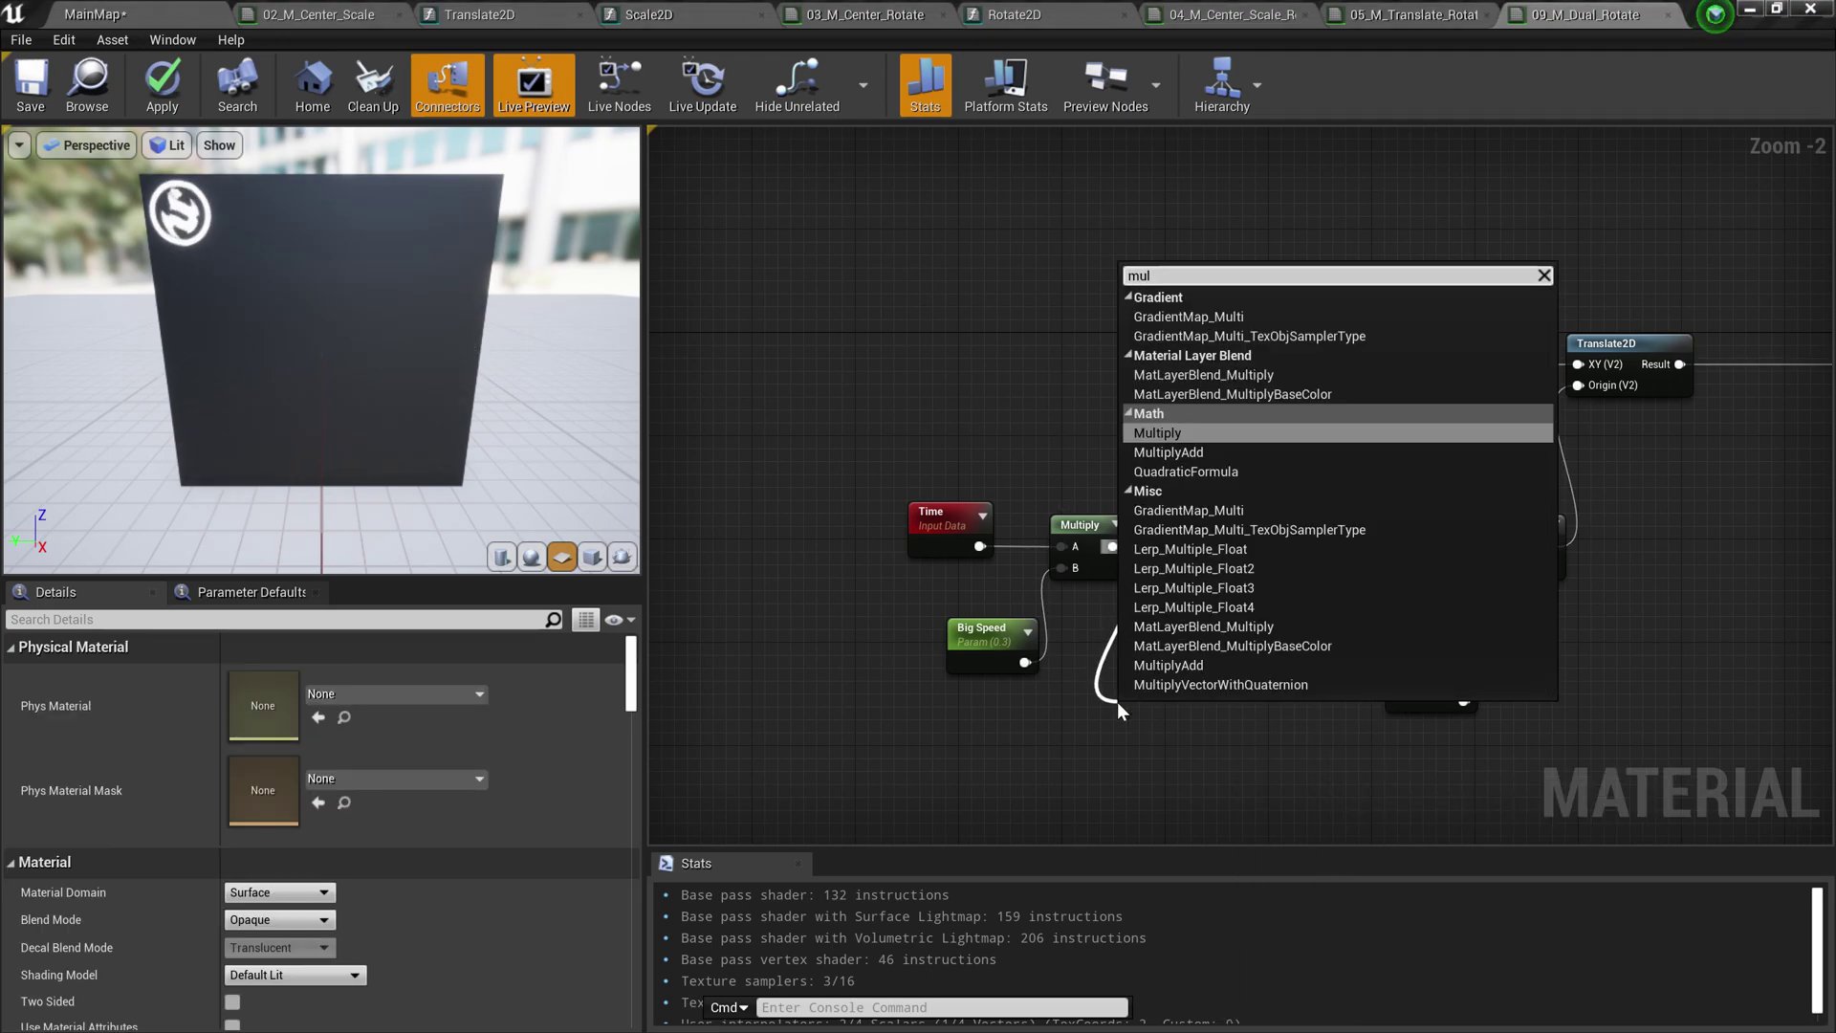
pyautogui.press('Return')
pyautogui.moveTo(1198, 734); pyautogui.dragTo(1206, 637)
pyautogui.click(277, 701)
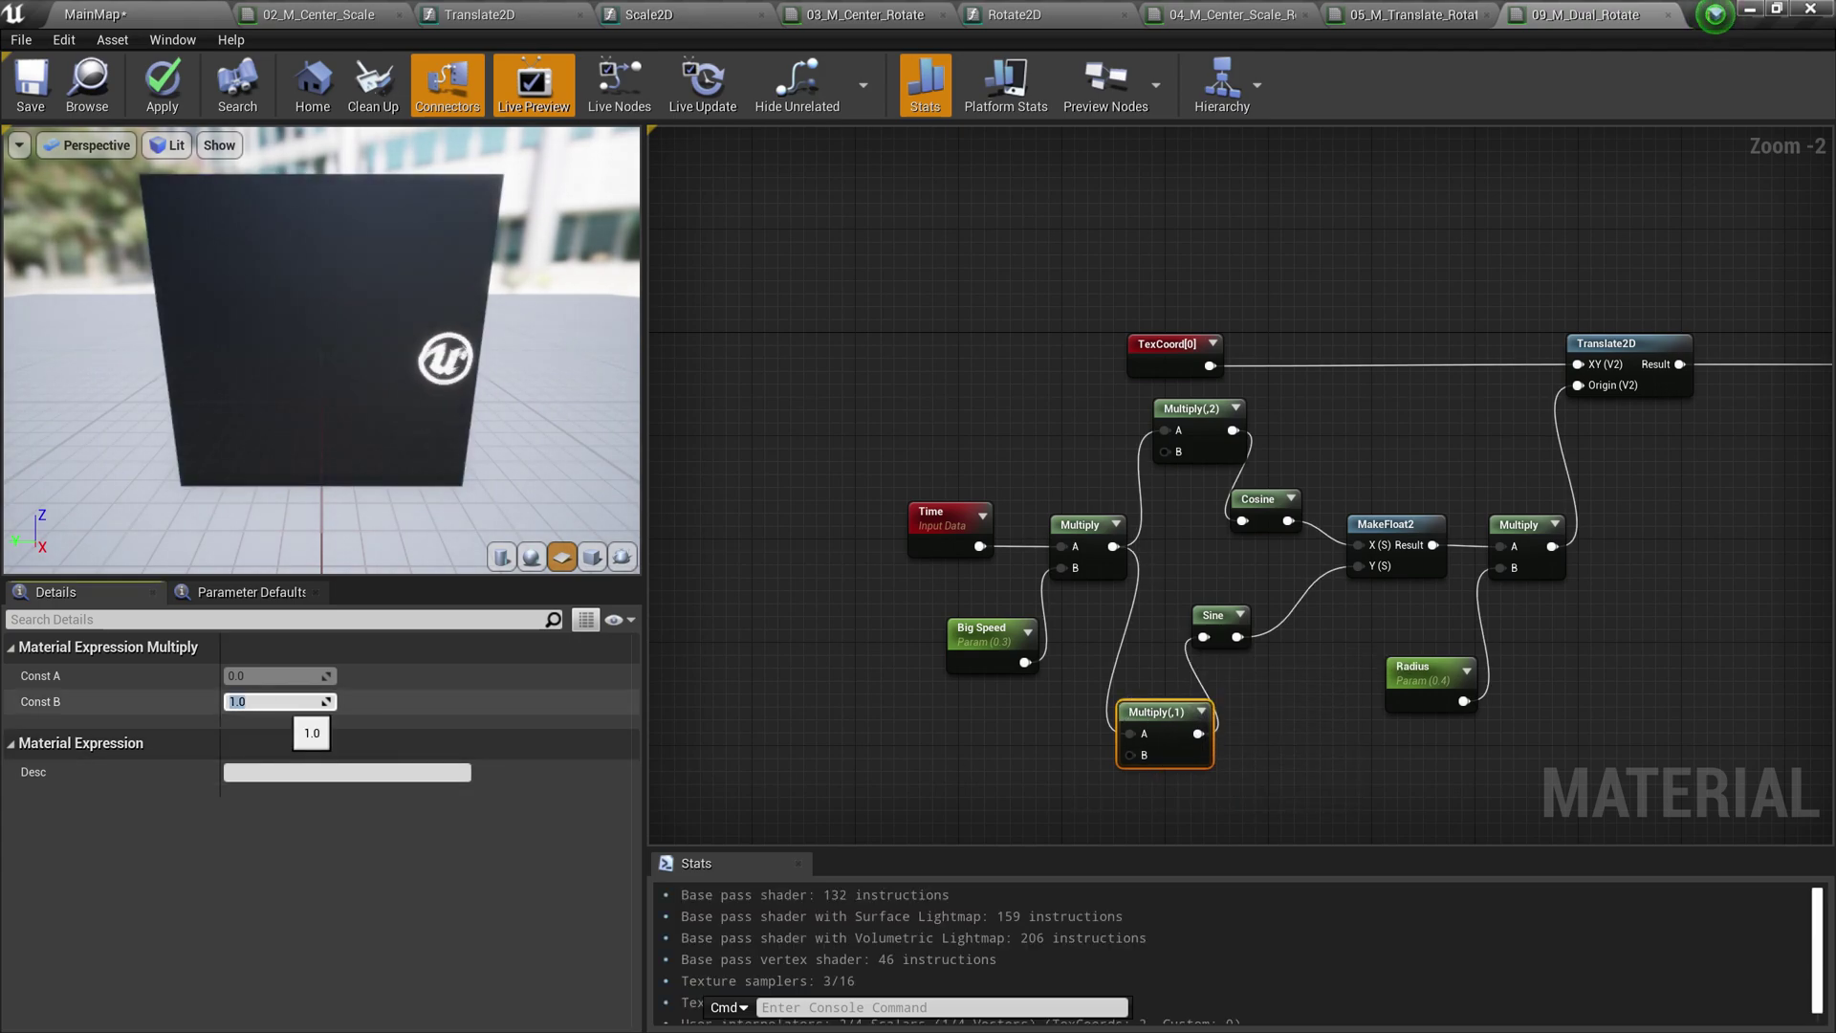
pyautogui.write('10')
pyautogui.press('Return')
pyautogui.click(1251, 807)
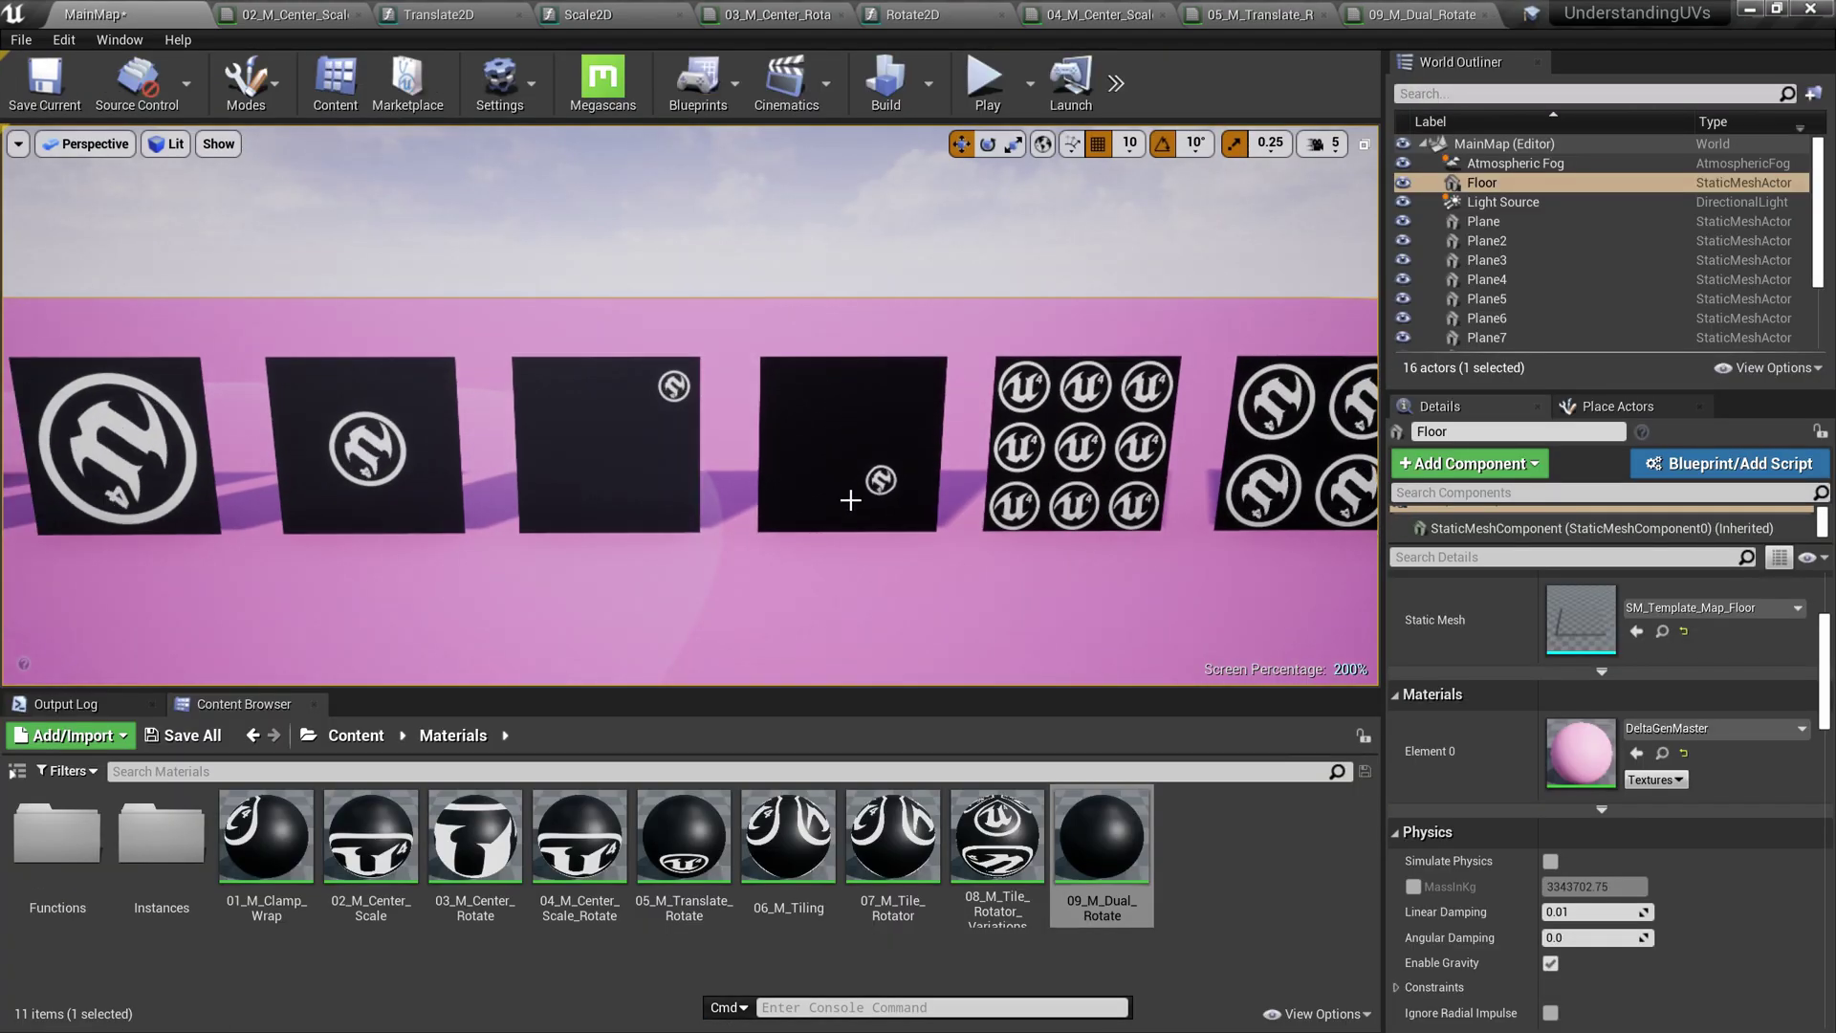
# View the planes with tiled logos in the level and open the 06_M_Tiling material
pyautogui.moveTo(850, 499); pyautogui.dragTo(840, 614, button='right')
pyautogui.moveTo(839, 614); pyautogui.dragTo(659, 441)
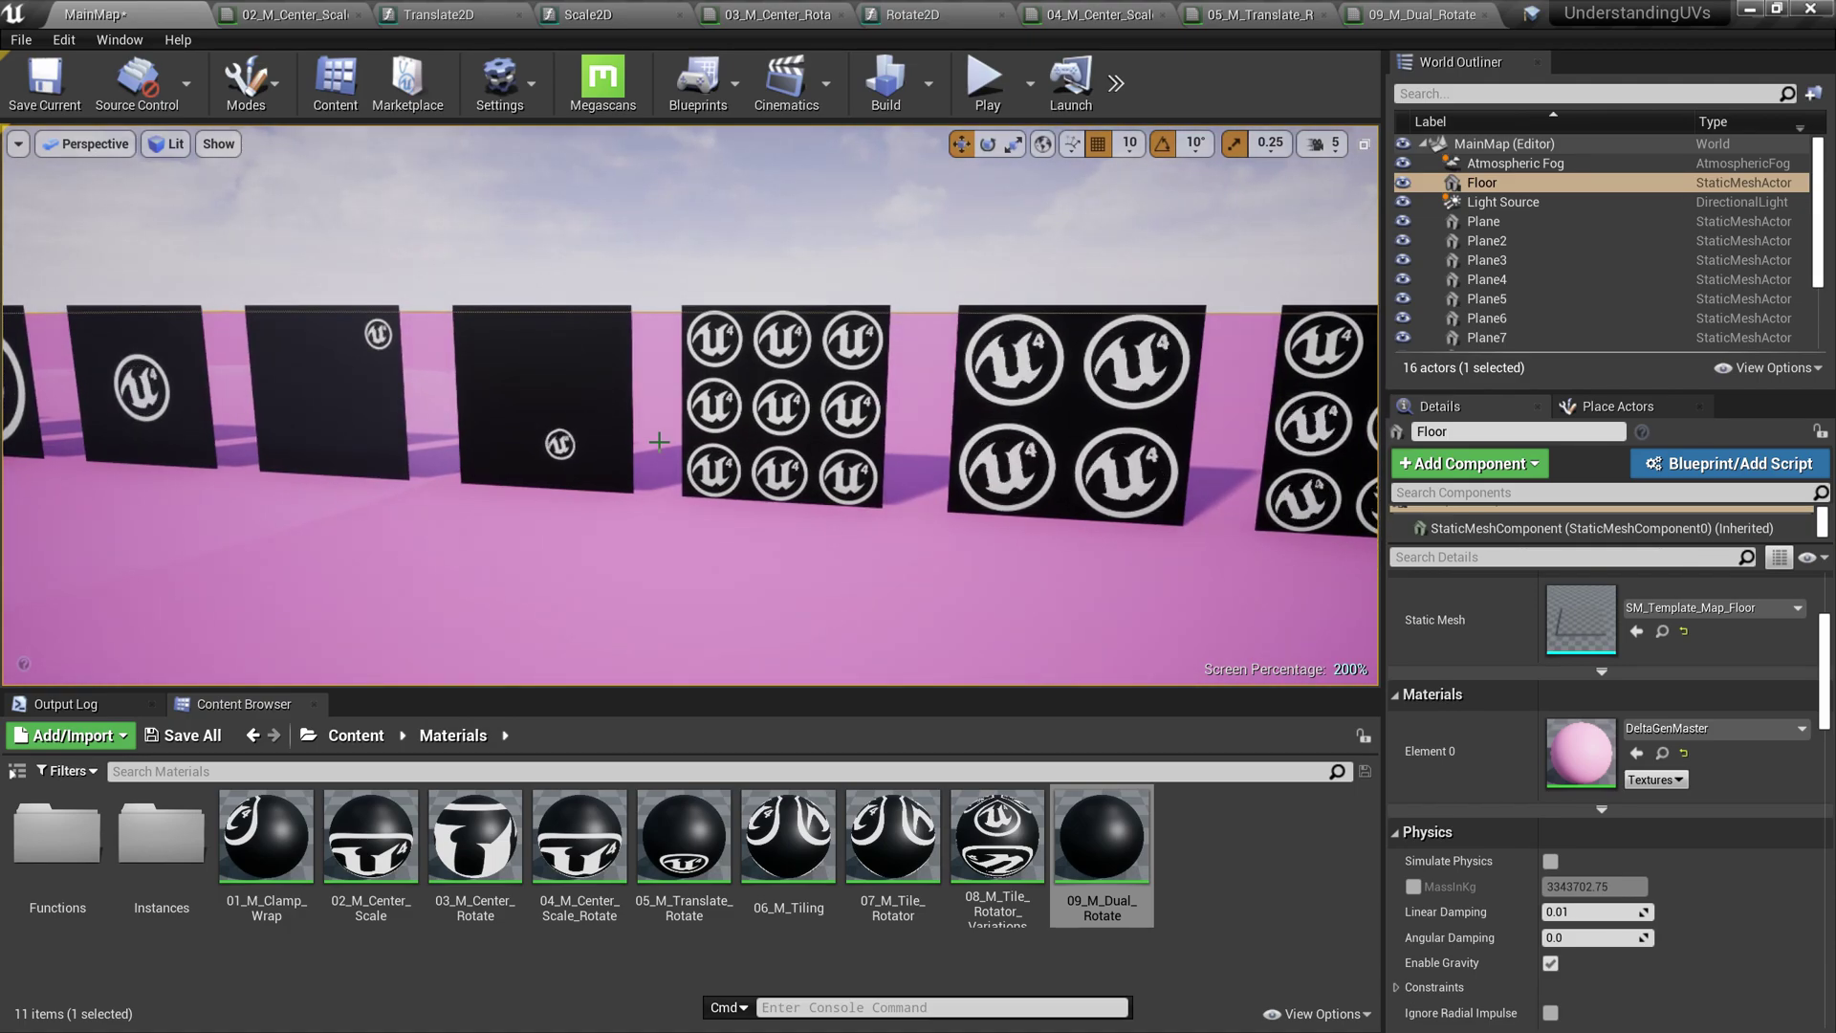
pyautogui.scroll(4, 838, 390)
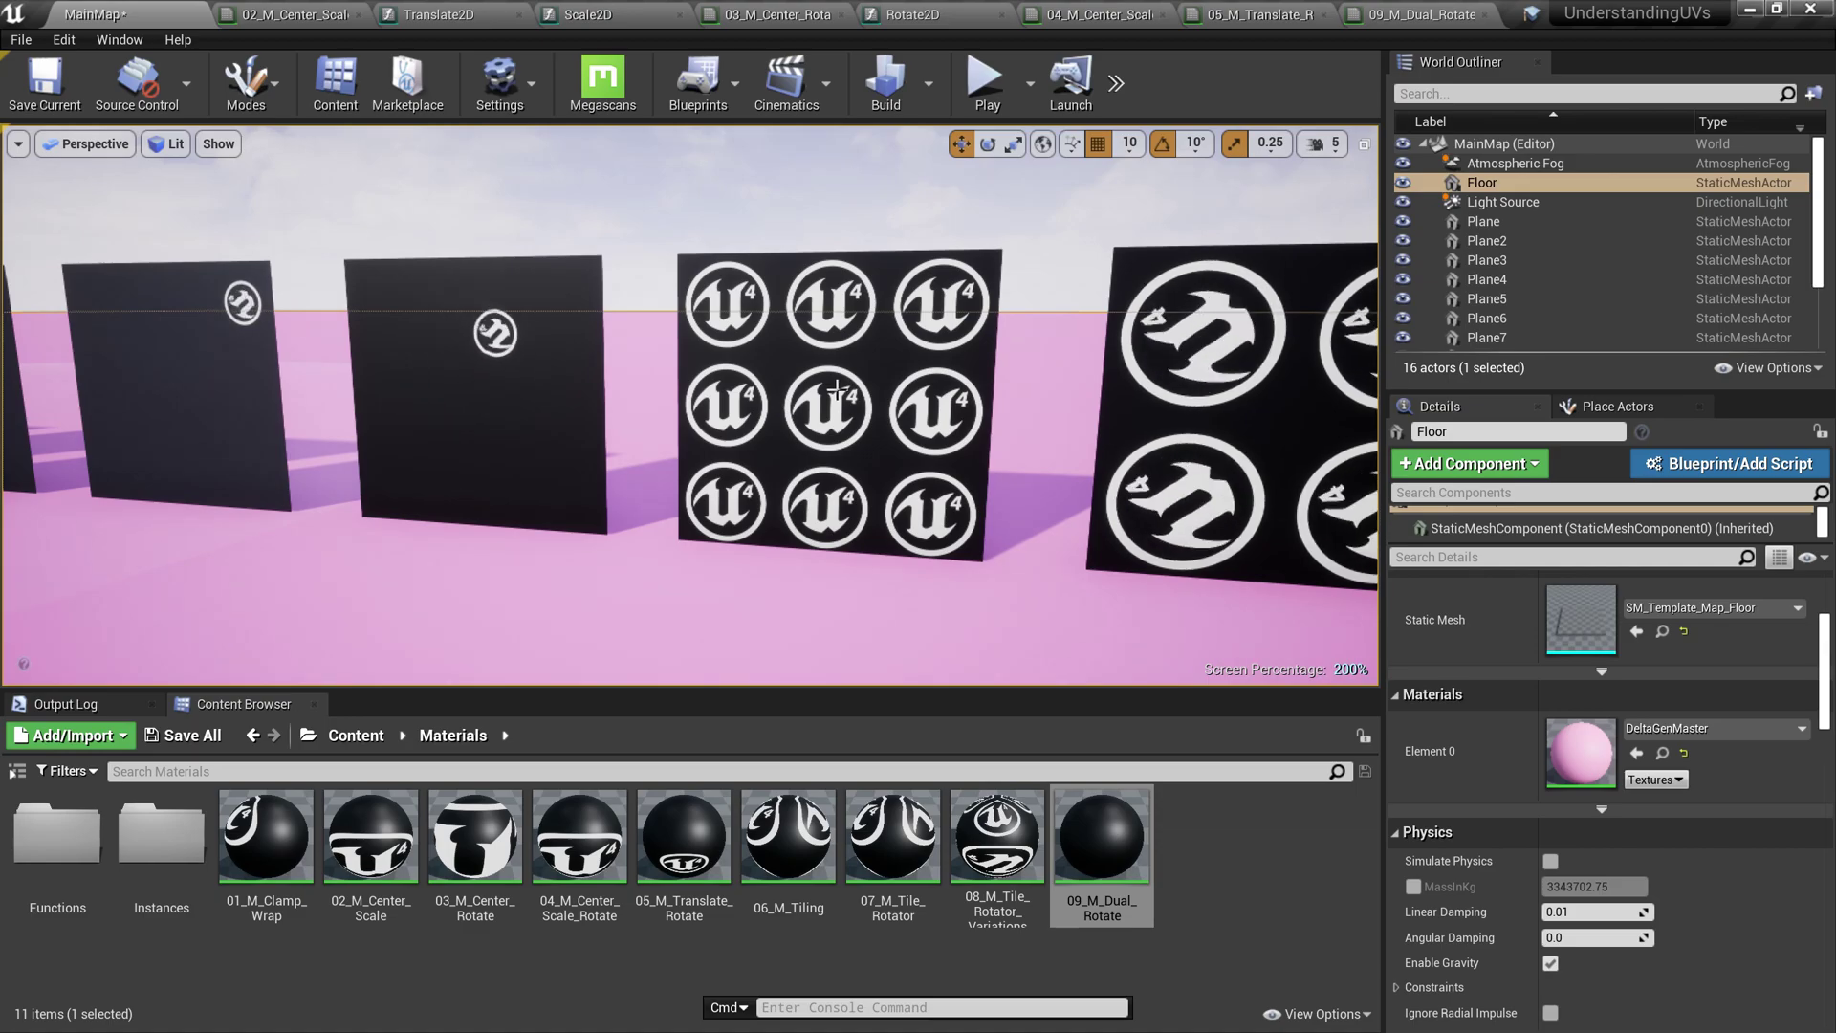
pyautogui.scroll(-3, 729, 448)
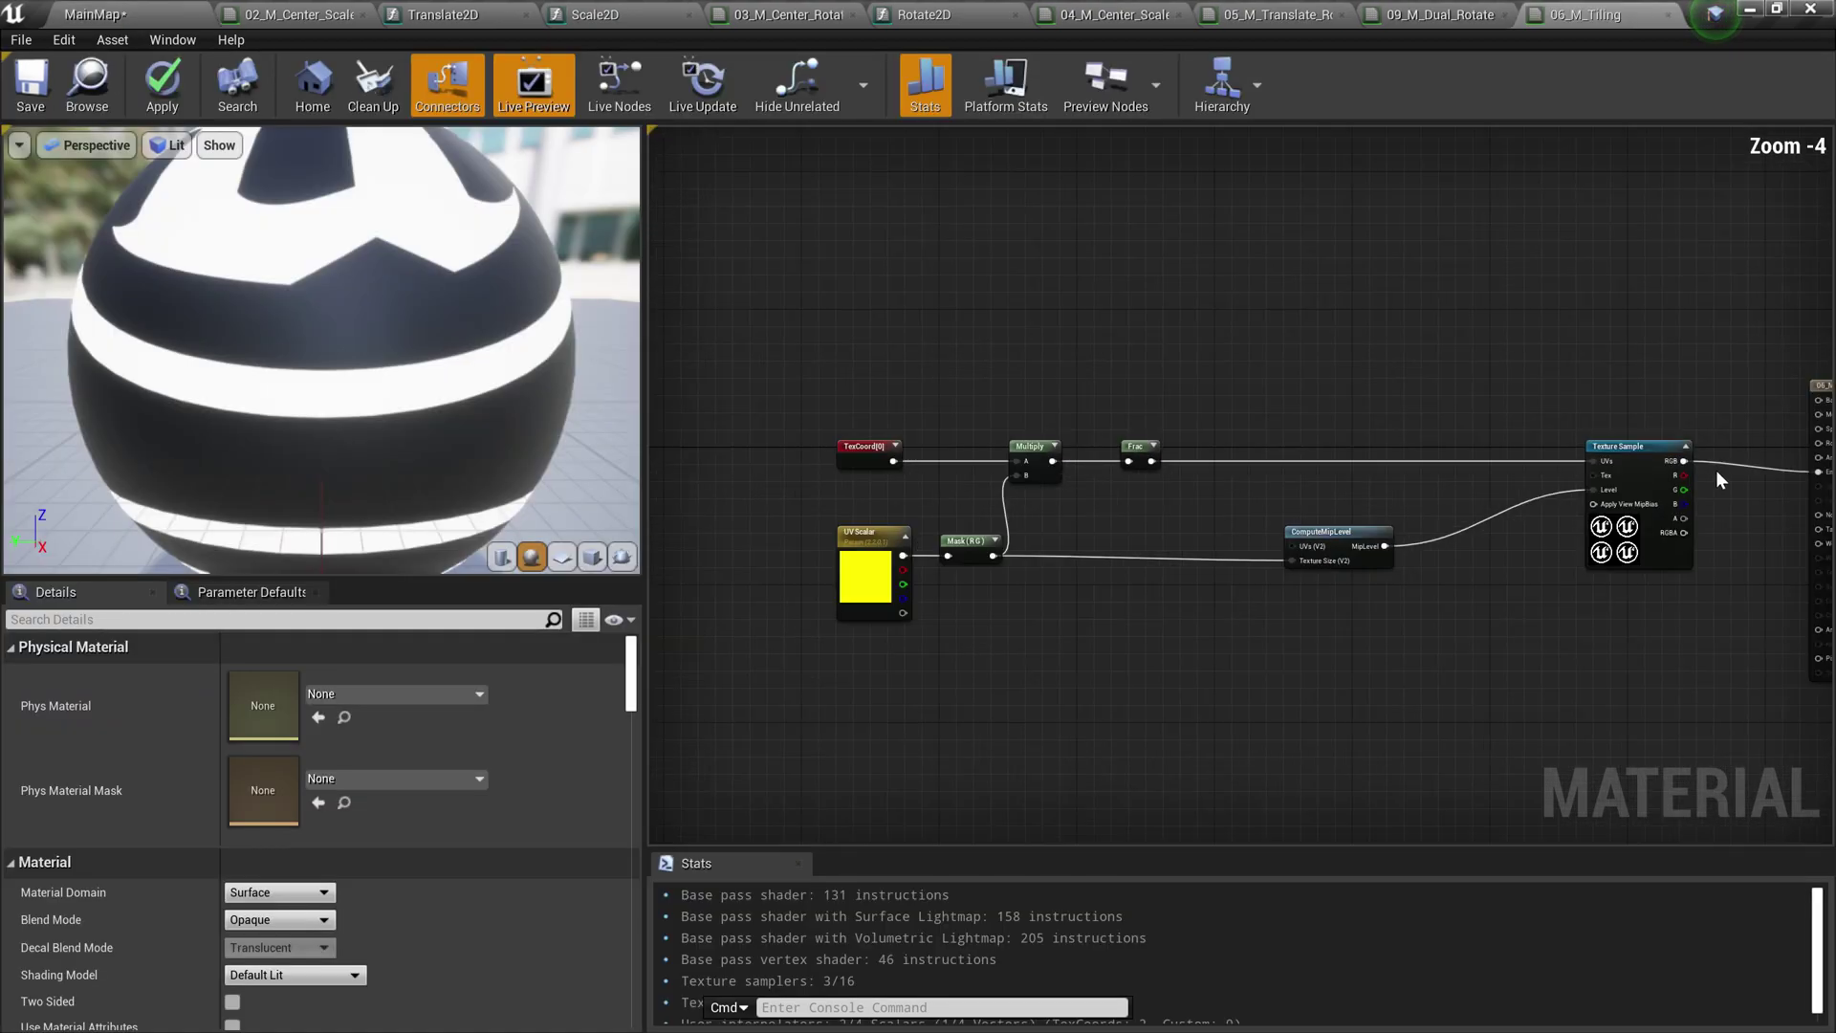
# Preview 06_M_Tiling on a plane, duplicate TexCoord and Texture Sample, and wire the copies together and into Emissive Color
pyautogui.click(1669, 469)
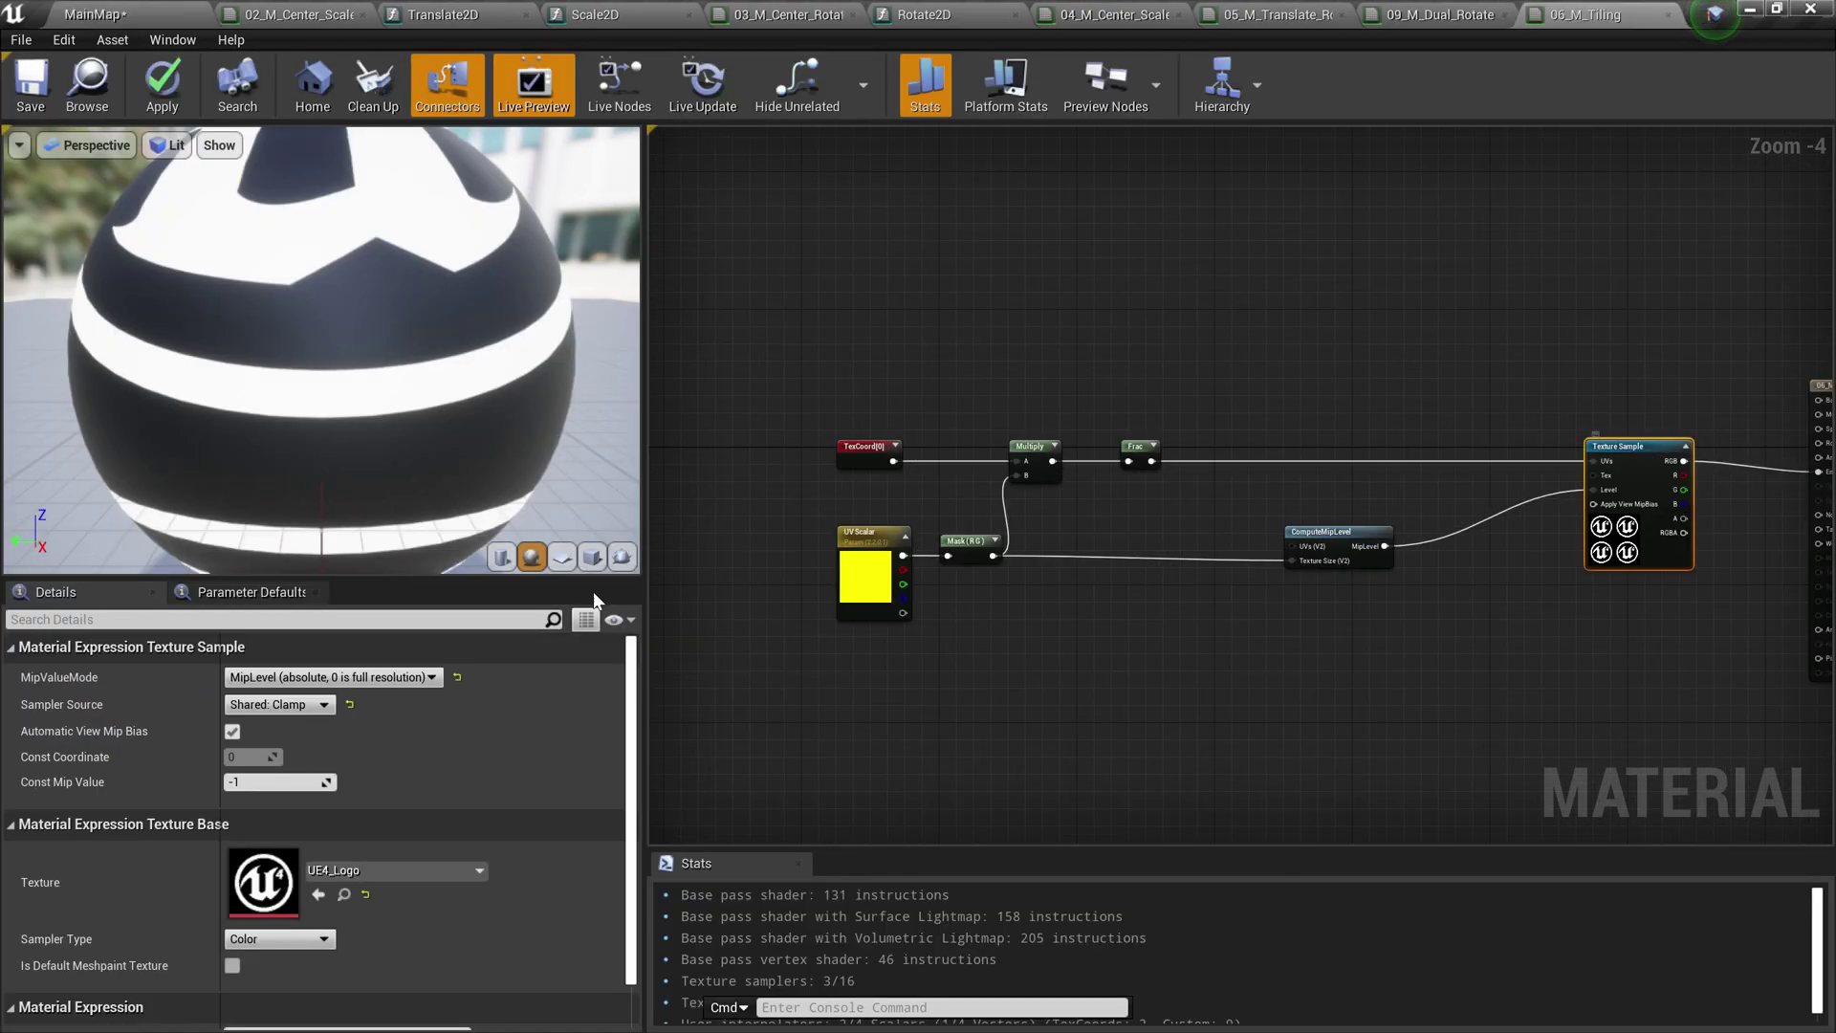
pyautogui.click(561, 557)
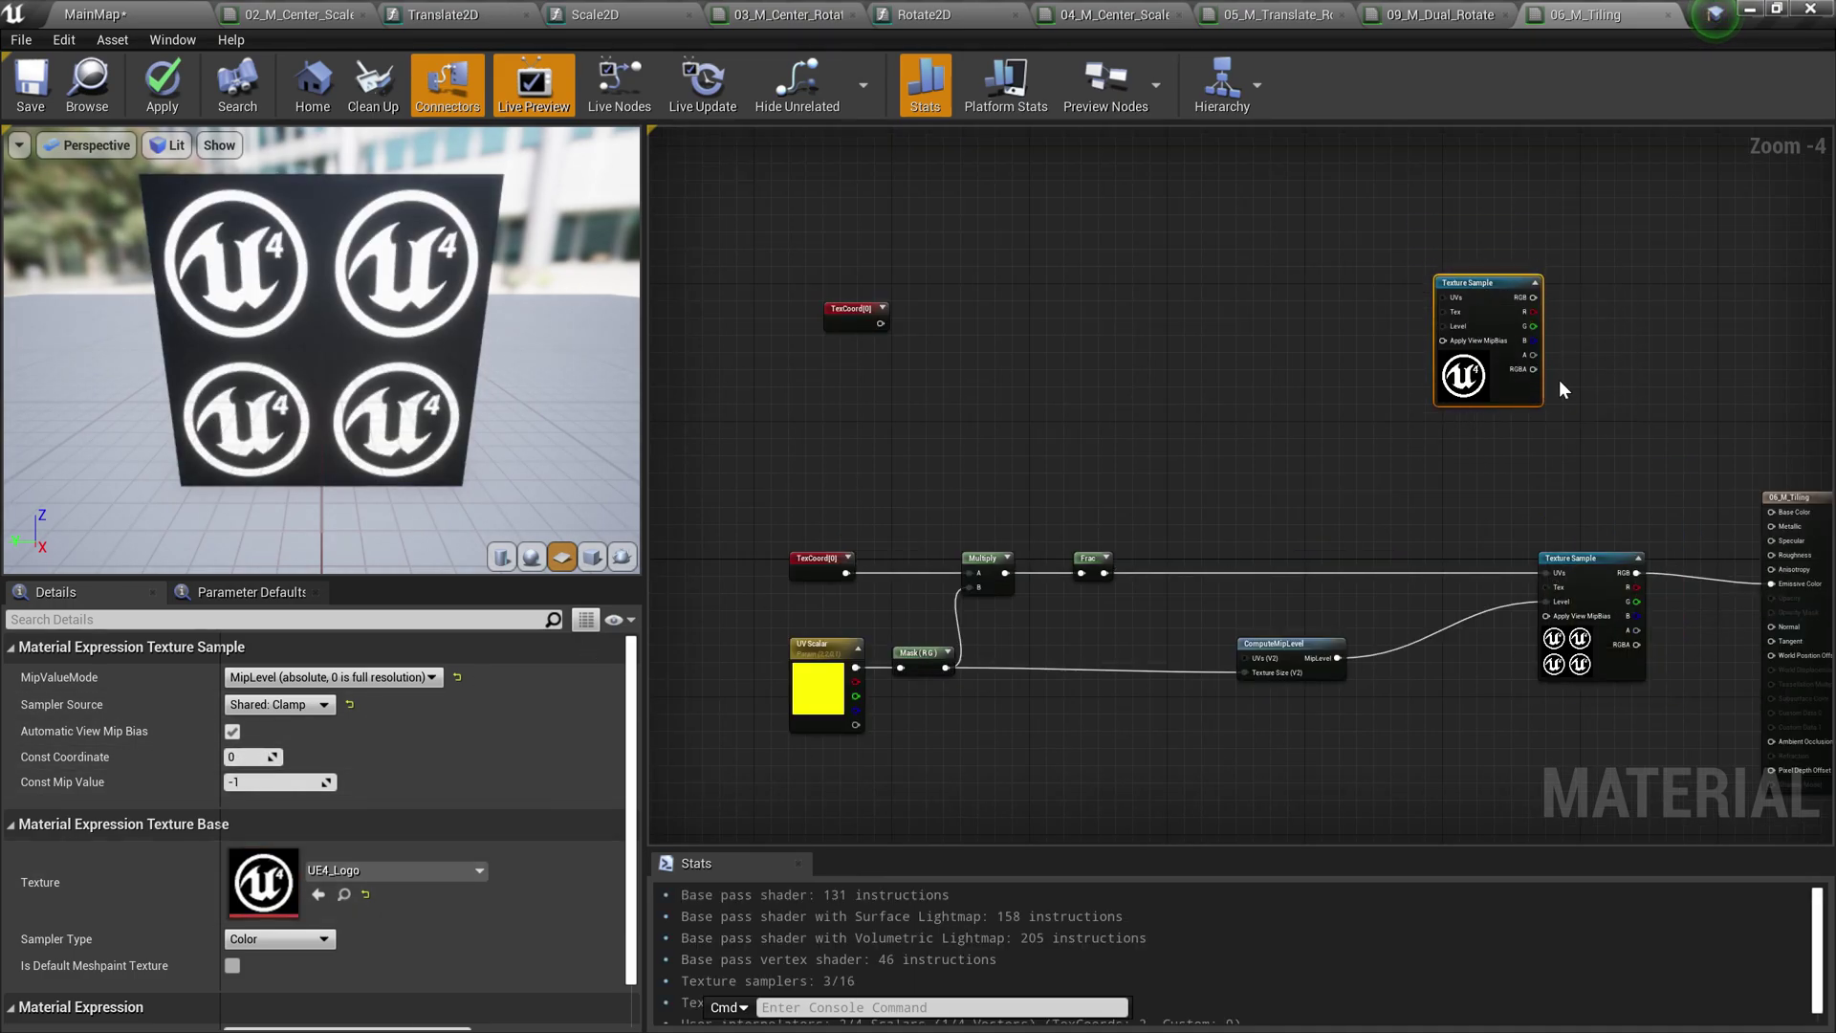
pyautogui.moveTo(1533, 297); pyautogui.dragTo(1773, 582)
pyautogui.moveTo(880, 323); pyautogui.dragTo(1442, 298)
pyautogui.moveTo(851, 318); pyautogui.dragTo(865, 289)
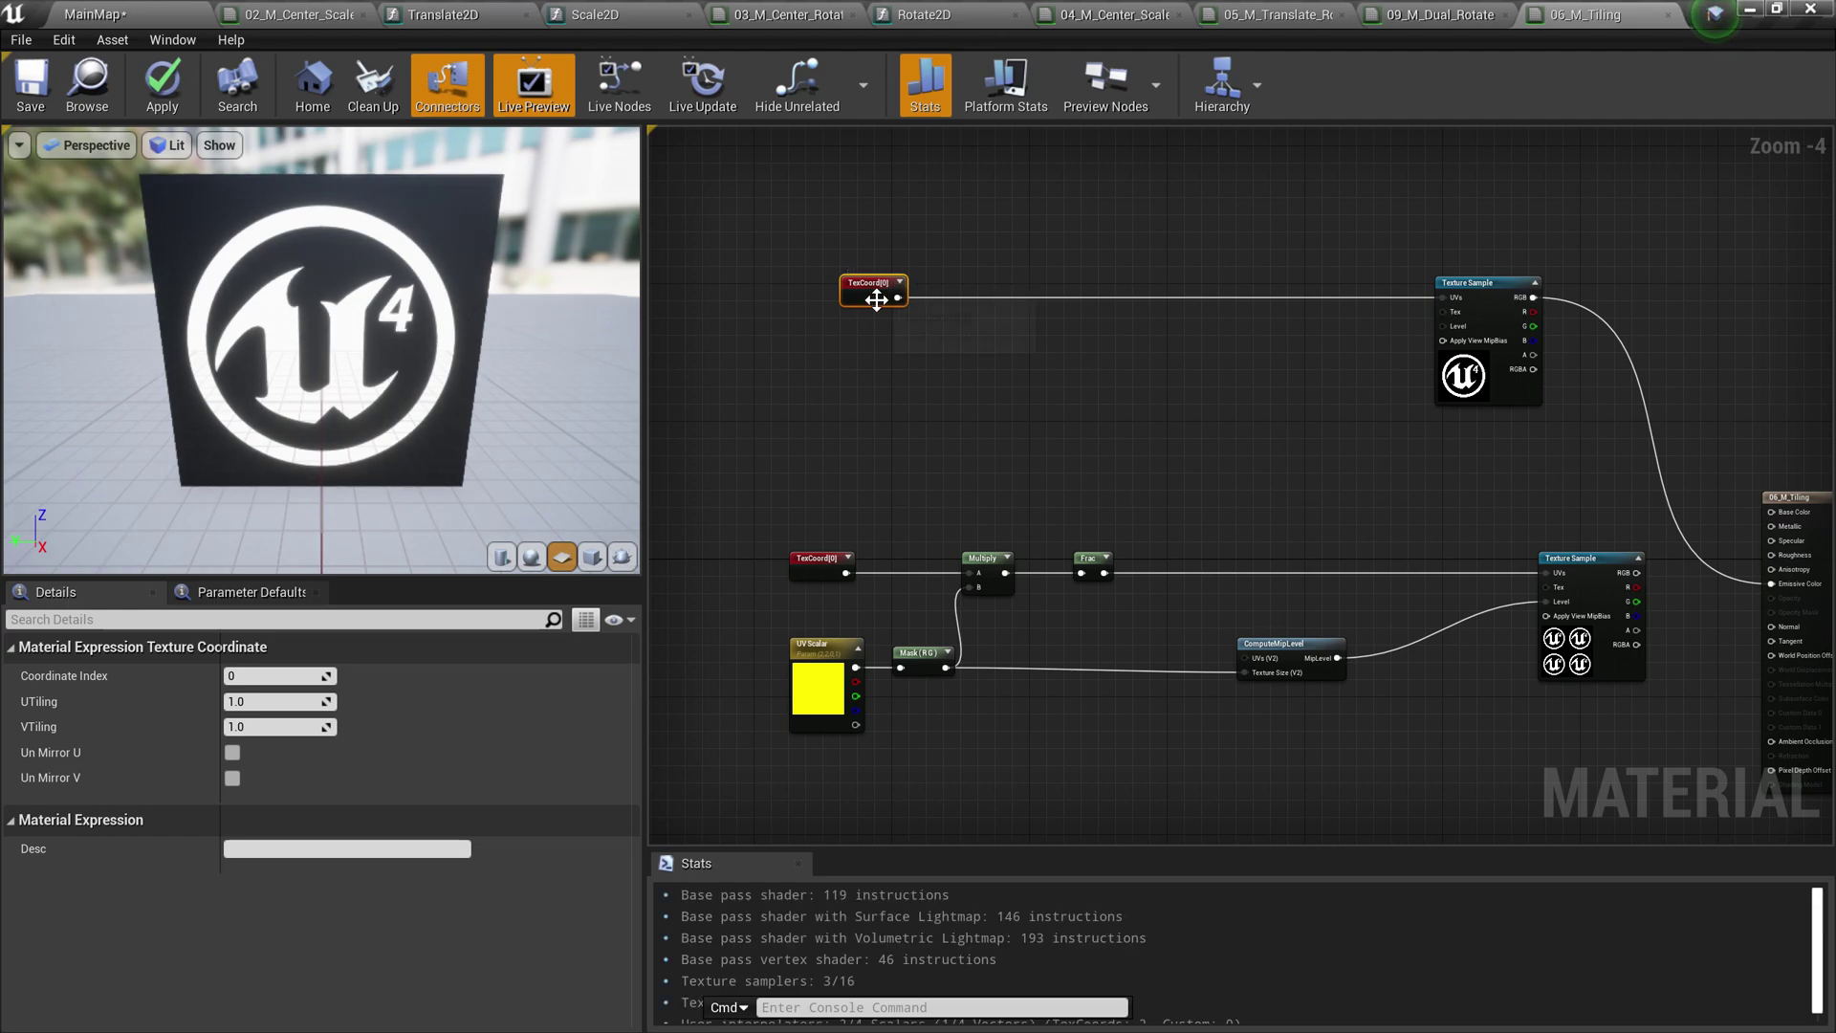
# Preview the output of the duplicated TexCoord node on the plane
pyautogui.rightClick(865, 290)
pyautogui.click(962, 374)
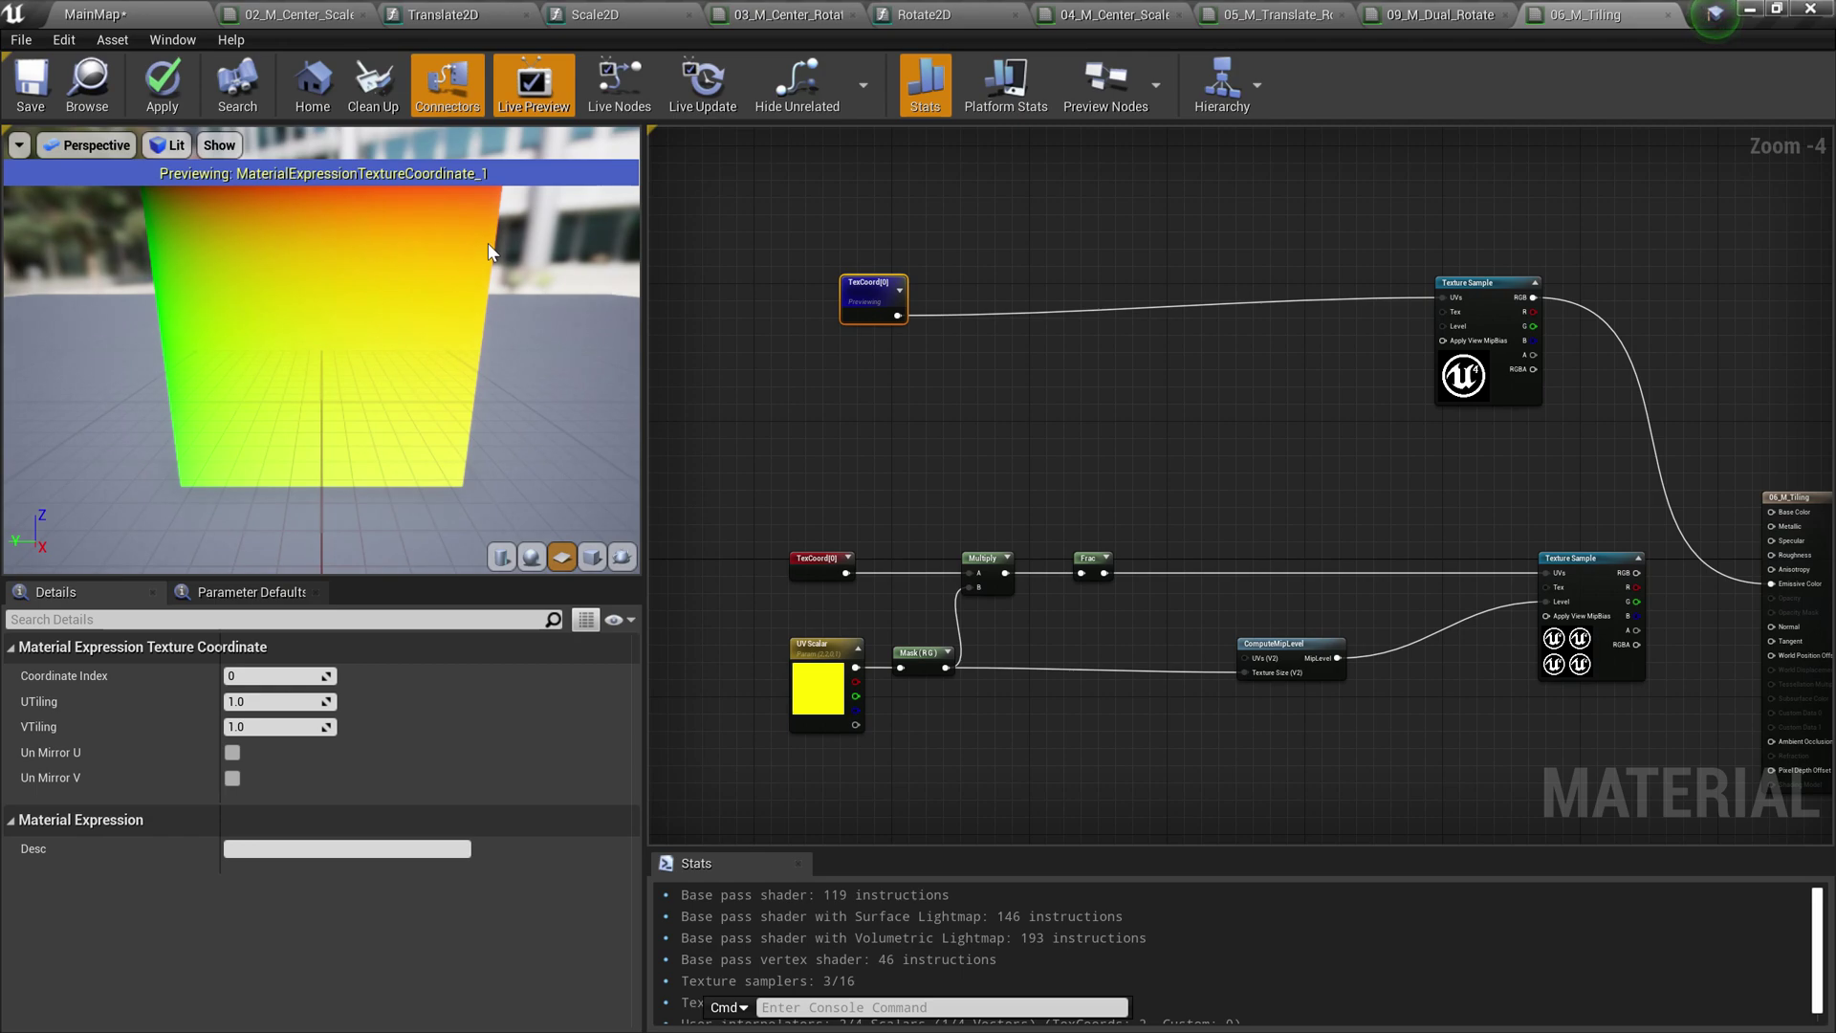
pyautogui.scroll(-3, 483, 249)
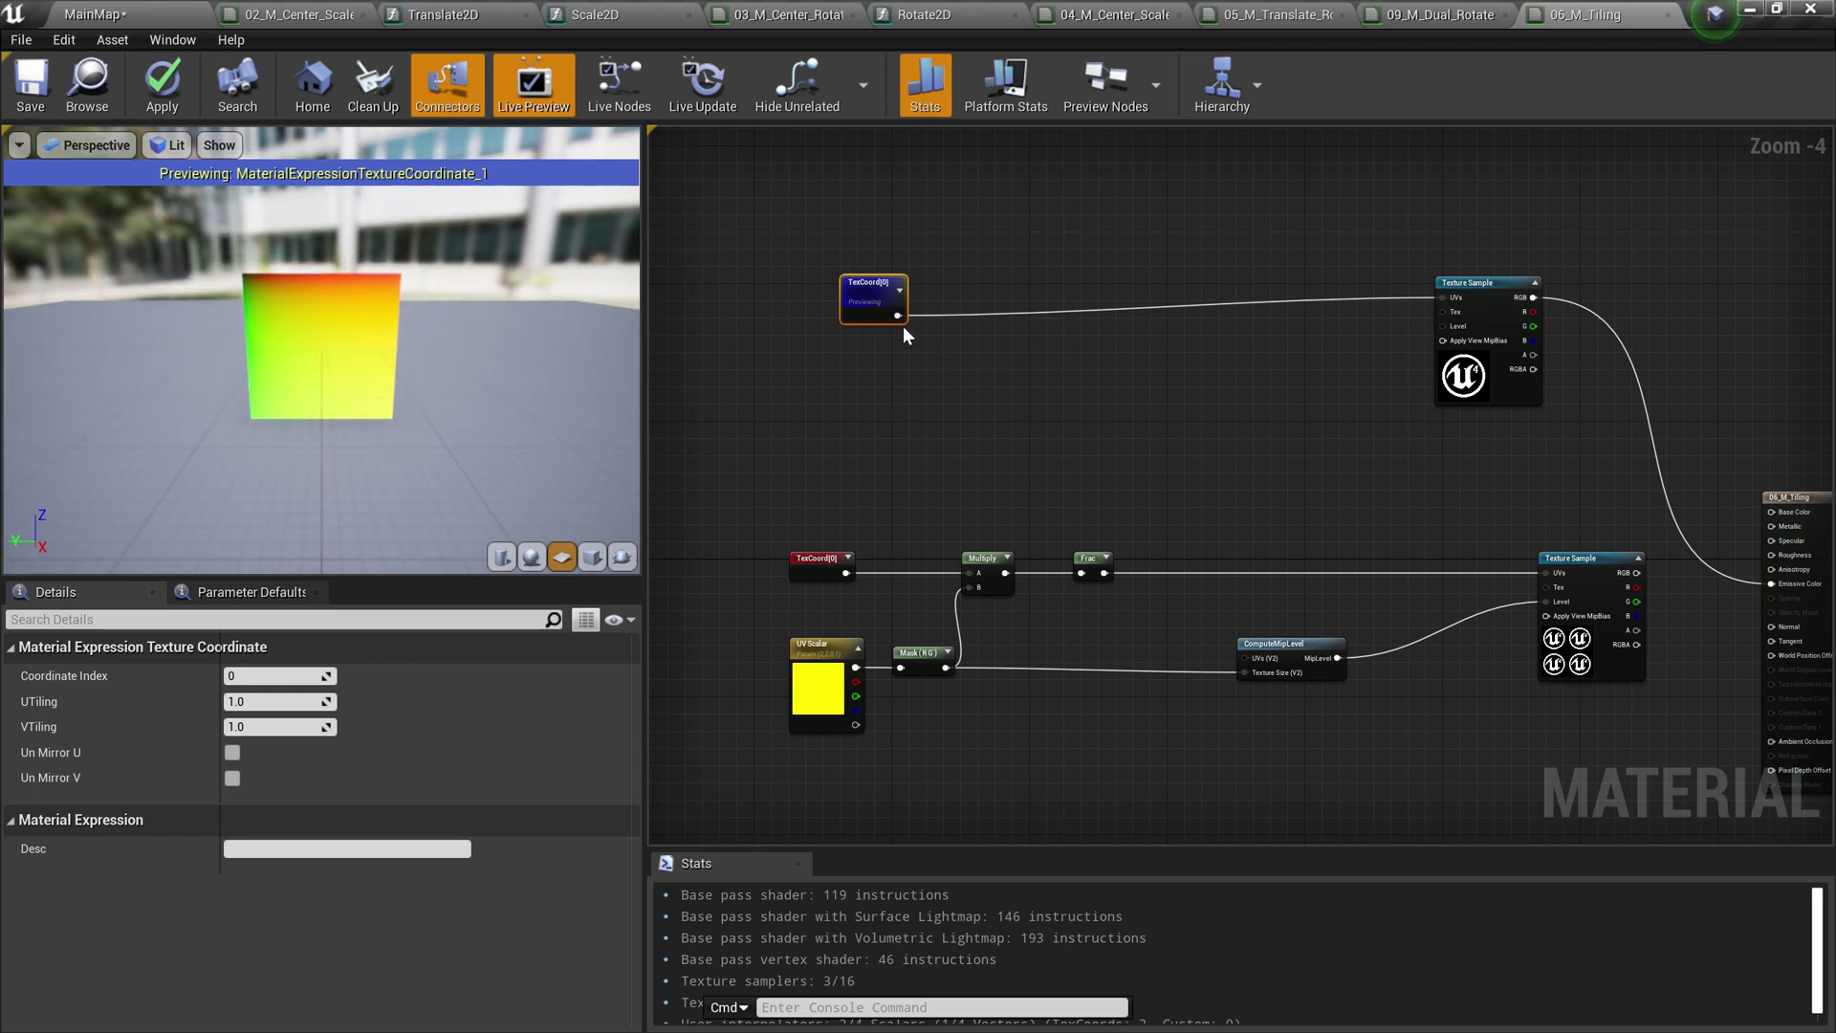
# Add a Multiply node fed by the duplicated TexCoord and set its Const B to 20
pyautogui.moveTo(914, 331); pyautogui.dragTo(1013, 393)
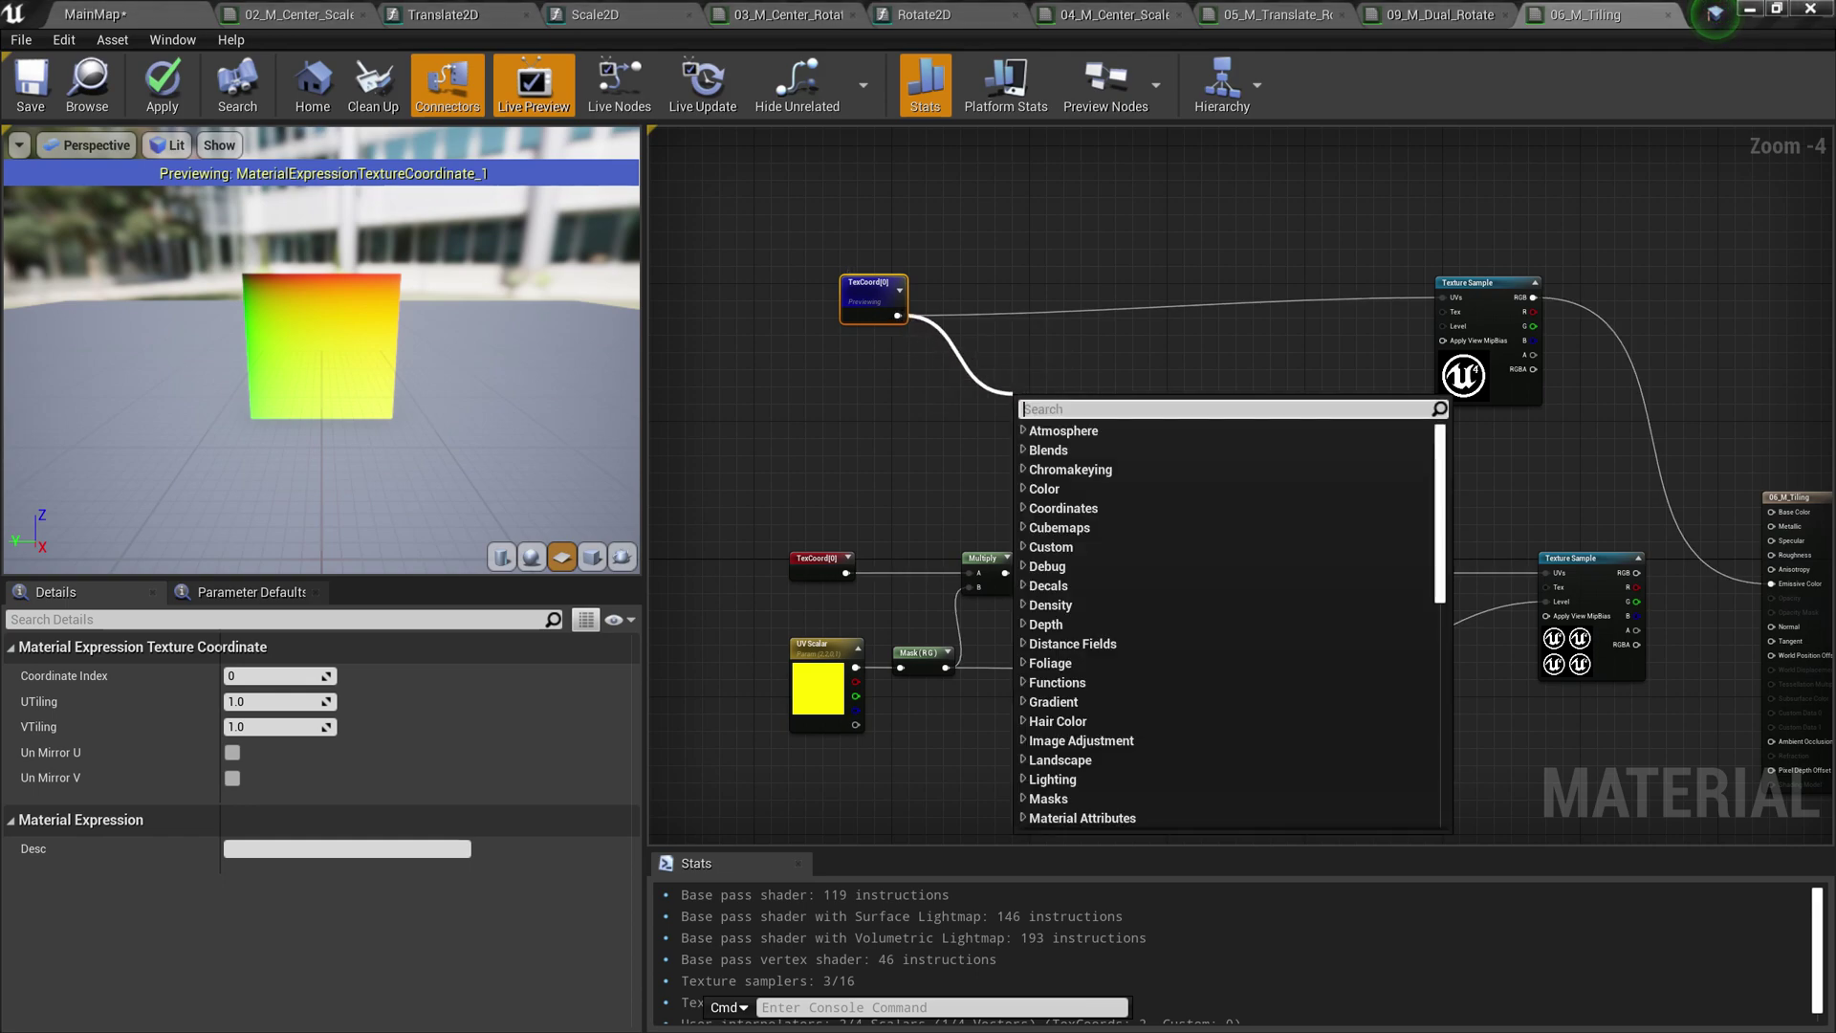
pyautogui.write('multiply')
pyautogui.press('Return')
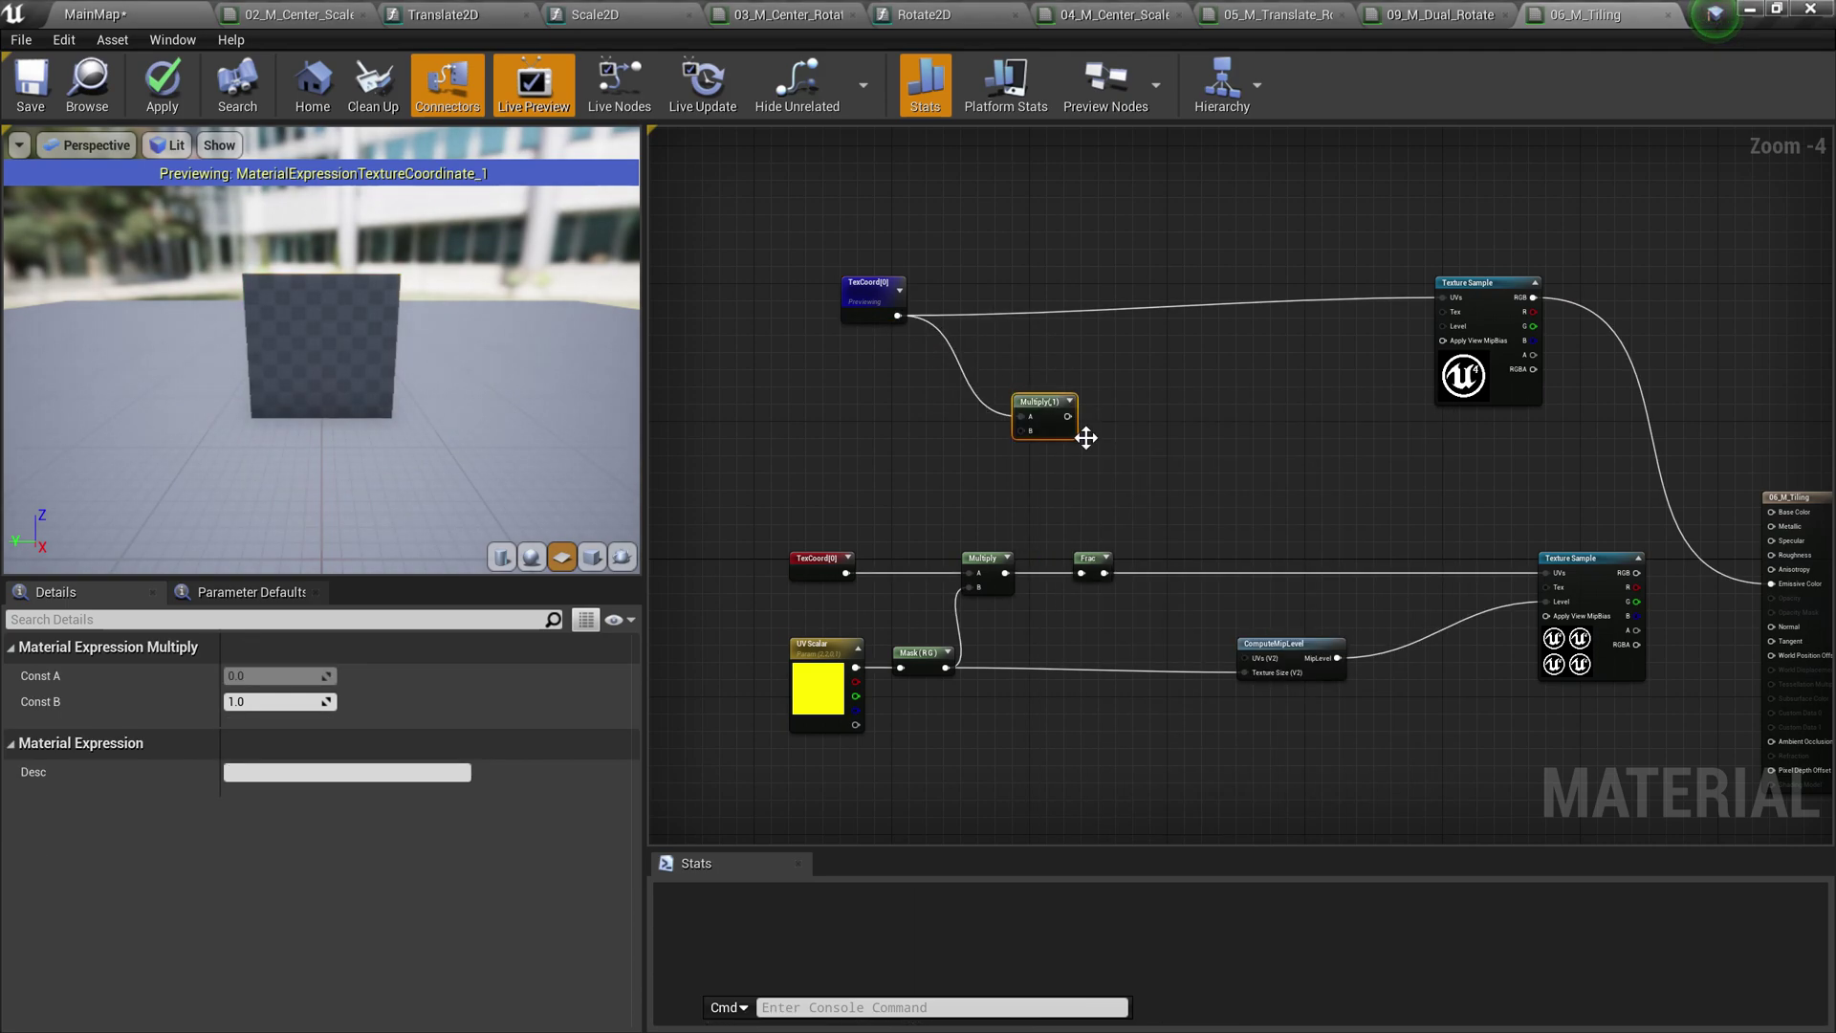
pyautogui.click(246, 701)
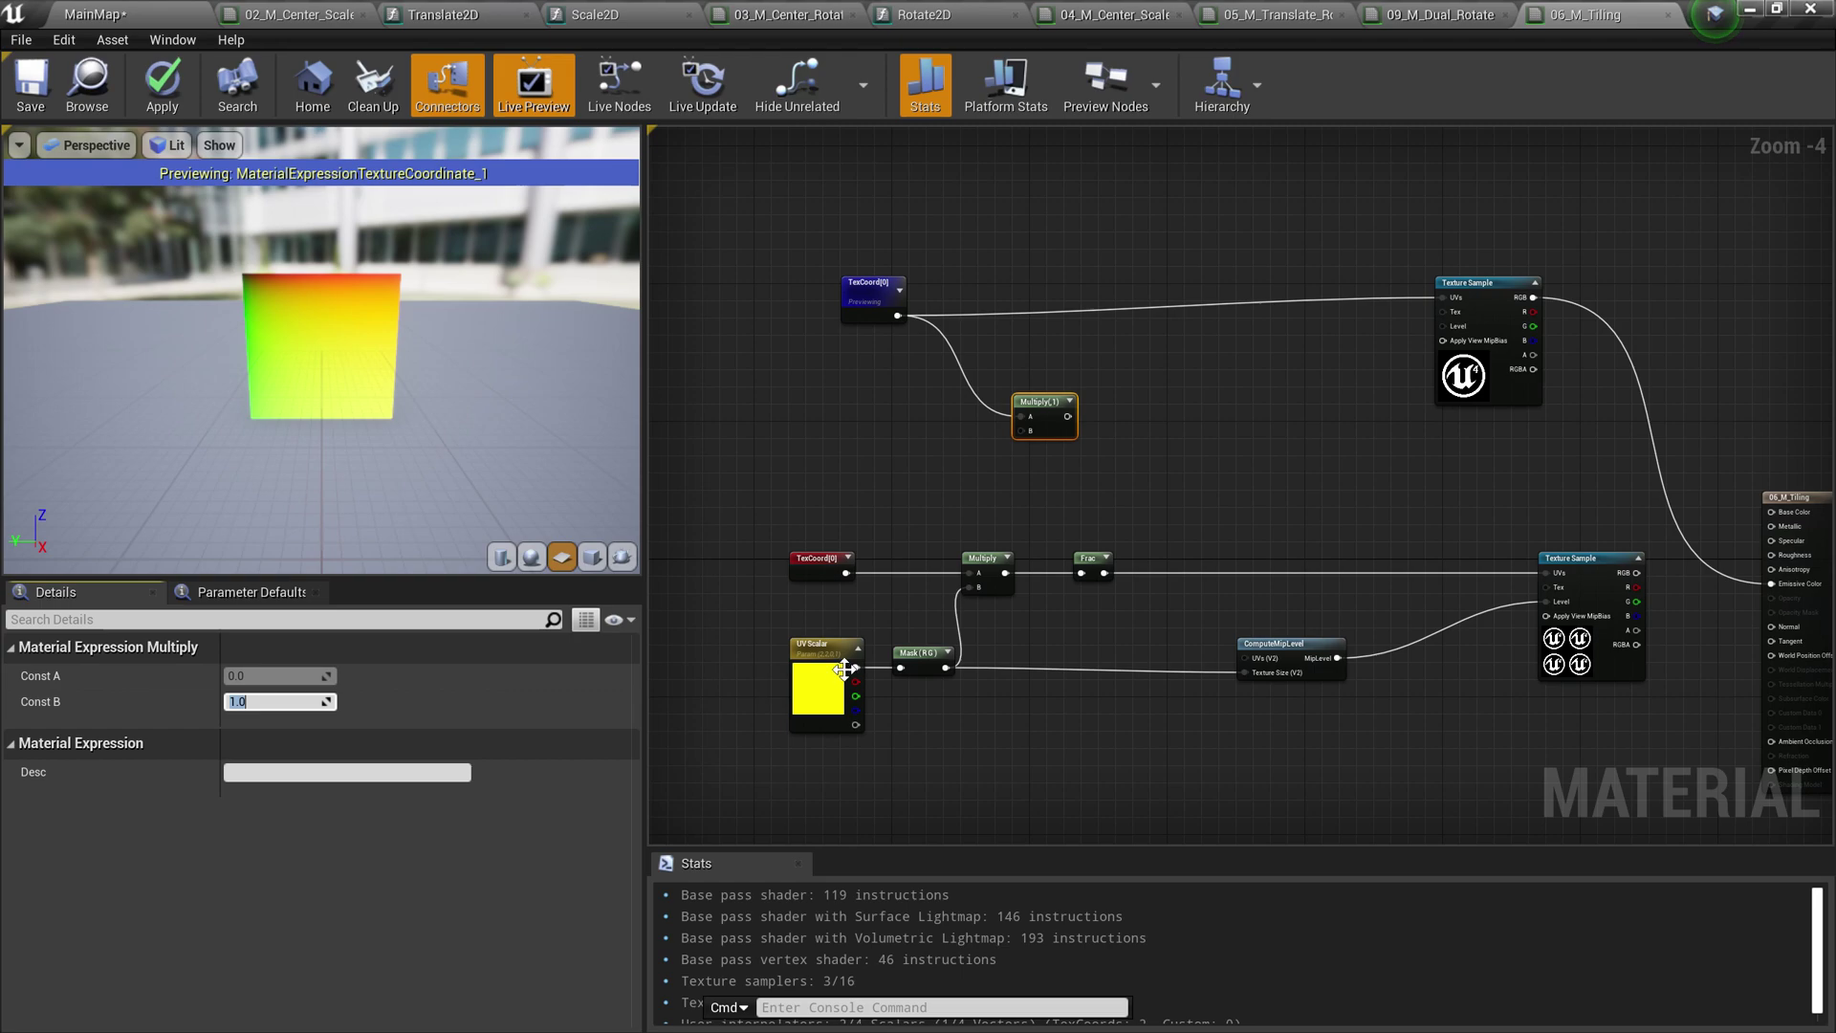
pyautogui.write('20')
# Preview the output of the new Multiply node on the plane
pyautogui.rightClick(1030, 421)
pyautogui.click(1092, 411)
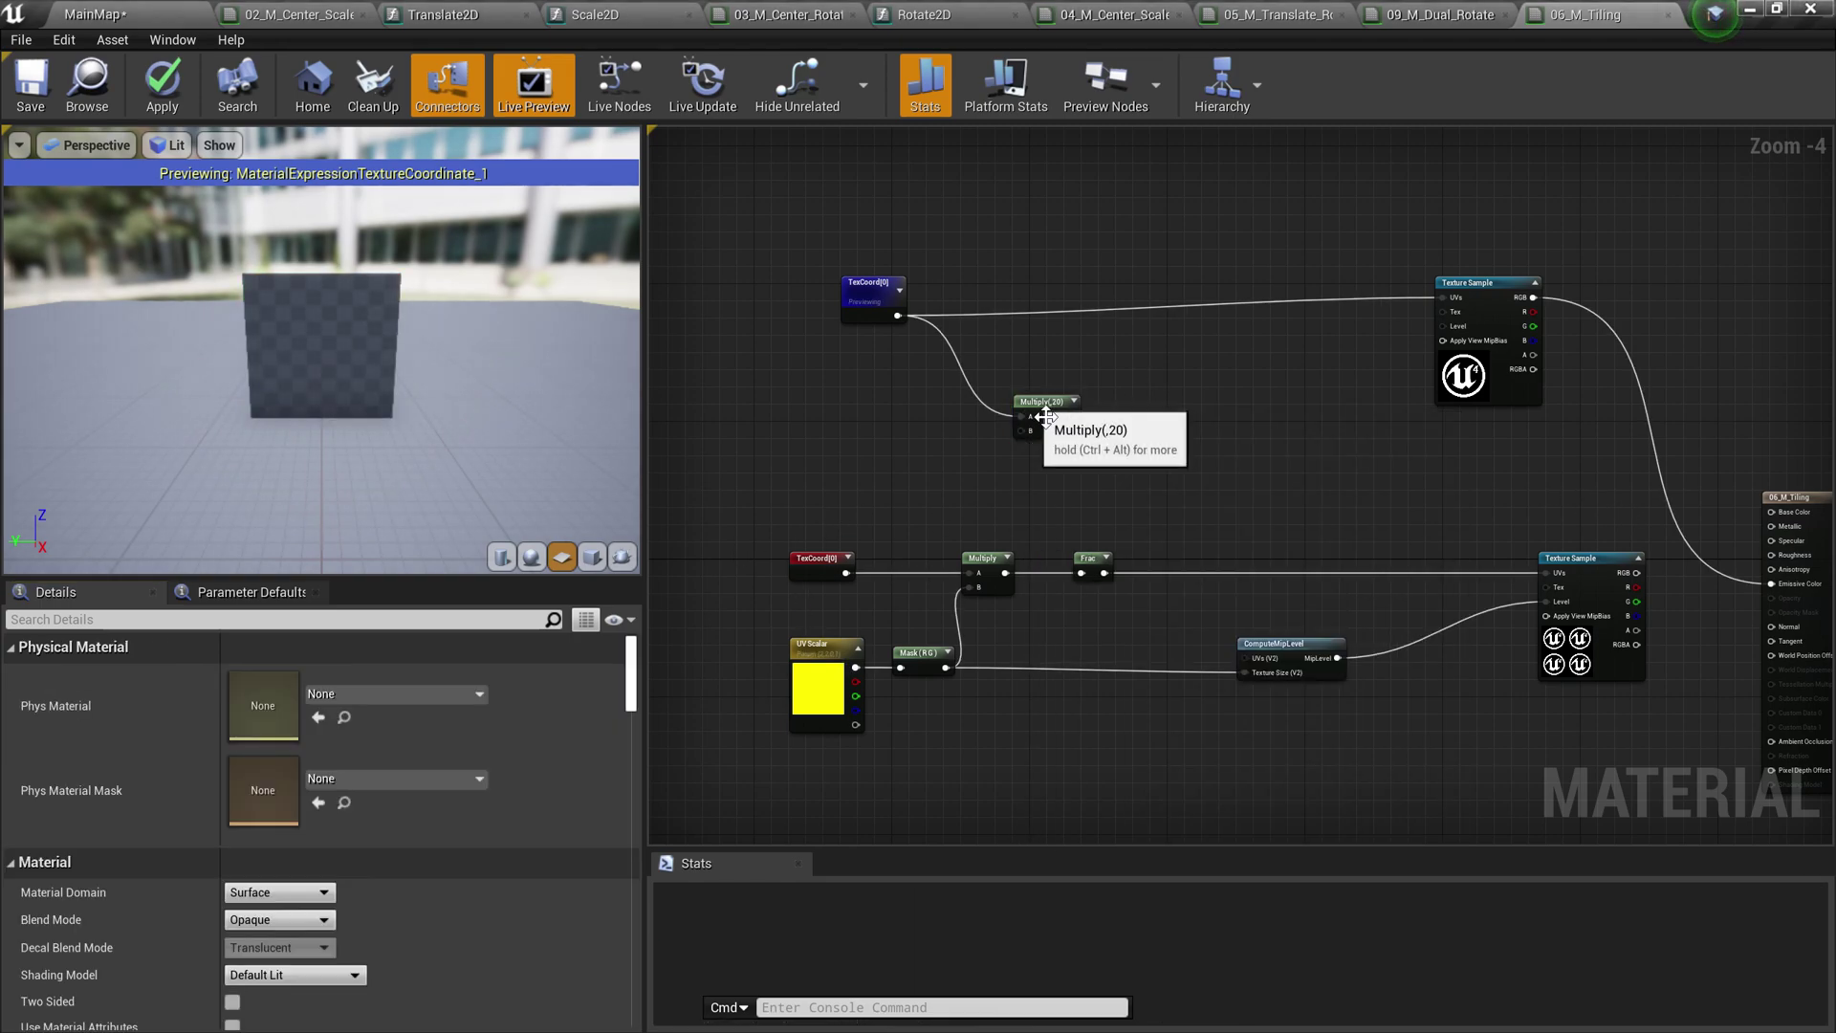
pyautogui.click(1035, 403)
pyautogui.rightClick(1043, 404)
pyautogui.click(1109, 492)
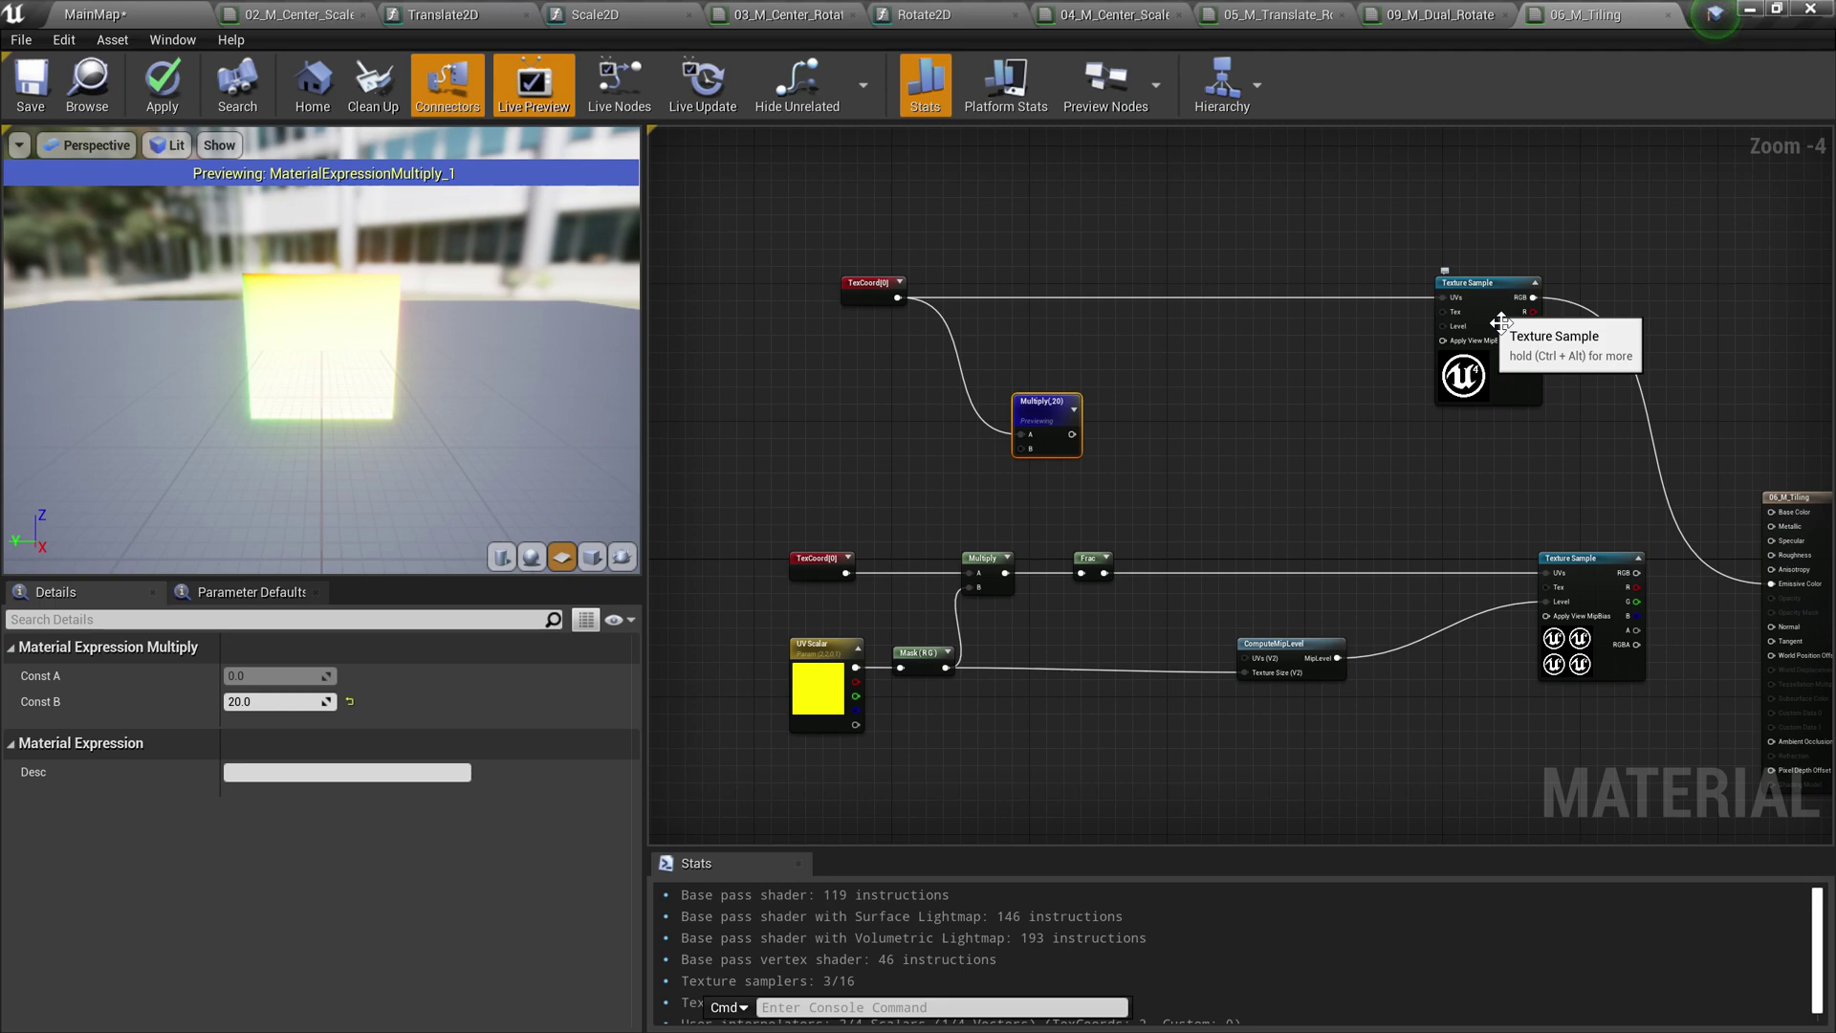
# Add a Frac node after the new Multiply and preview its output on the plane
pyautogui.moveTo(1072, 429); pyautogui.dragTo(1117, 395)
pyautogui.write('fra')
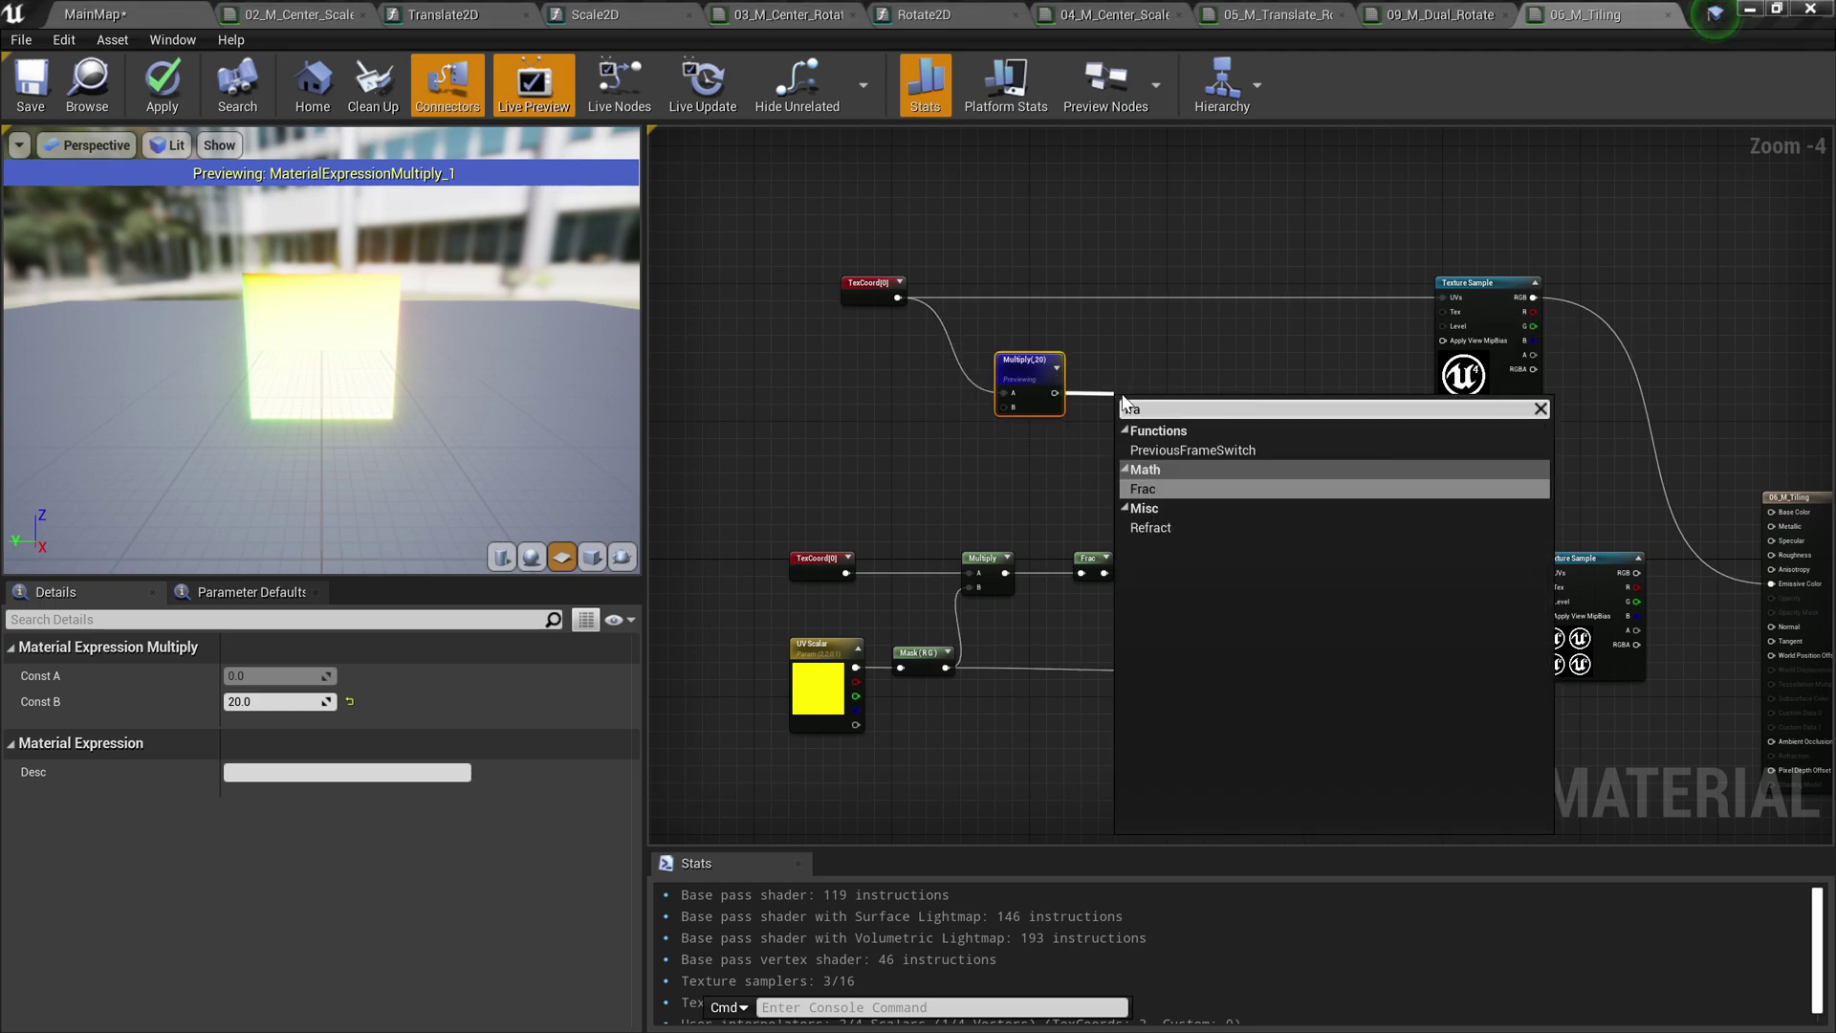
pyautogui.press('Return')
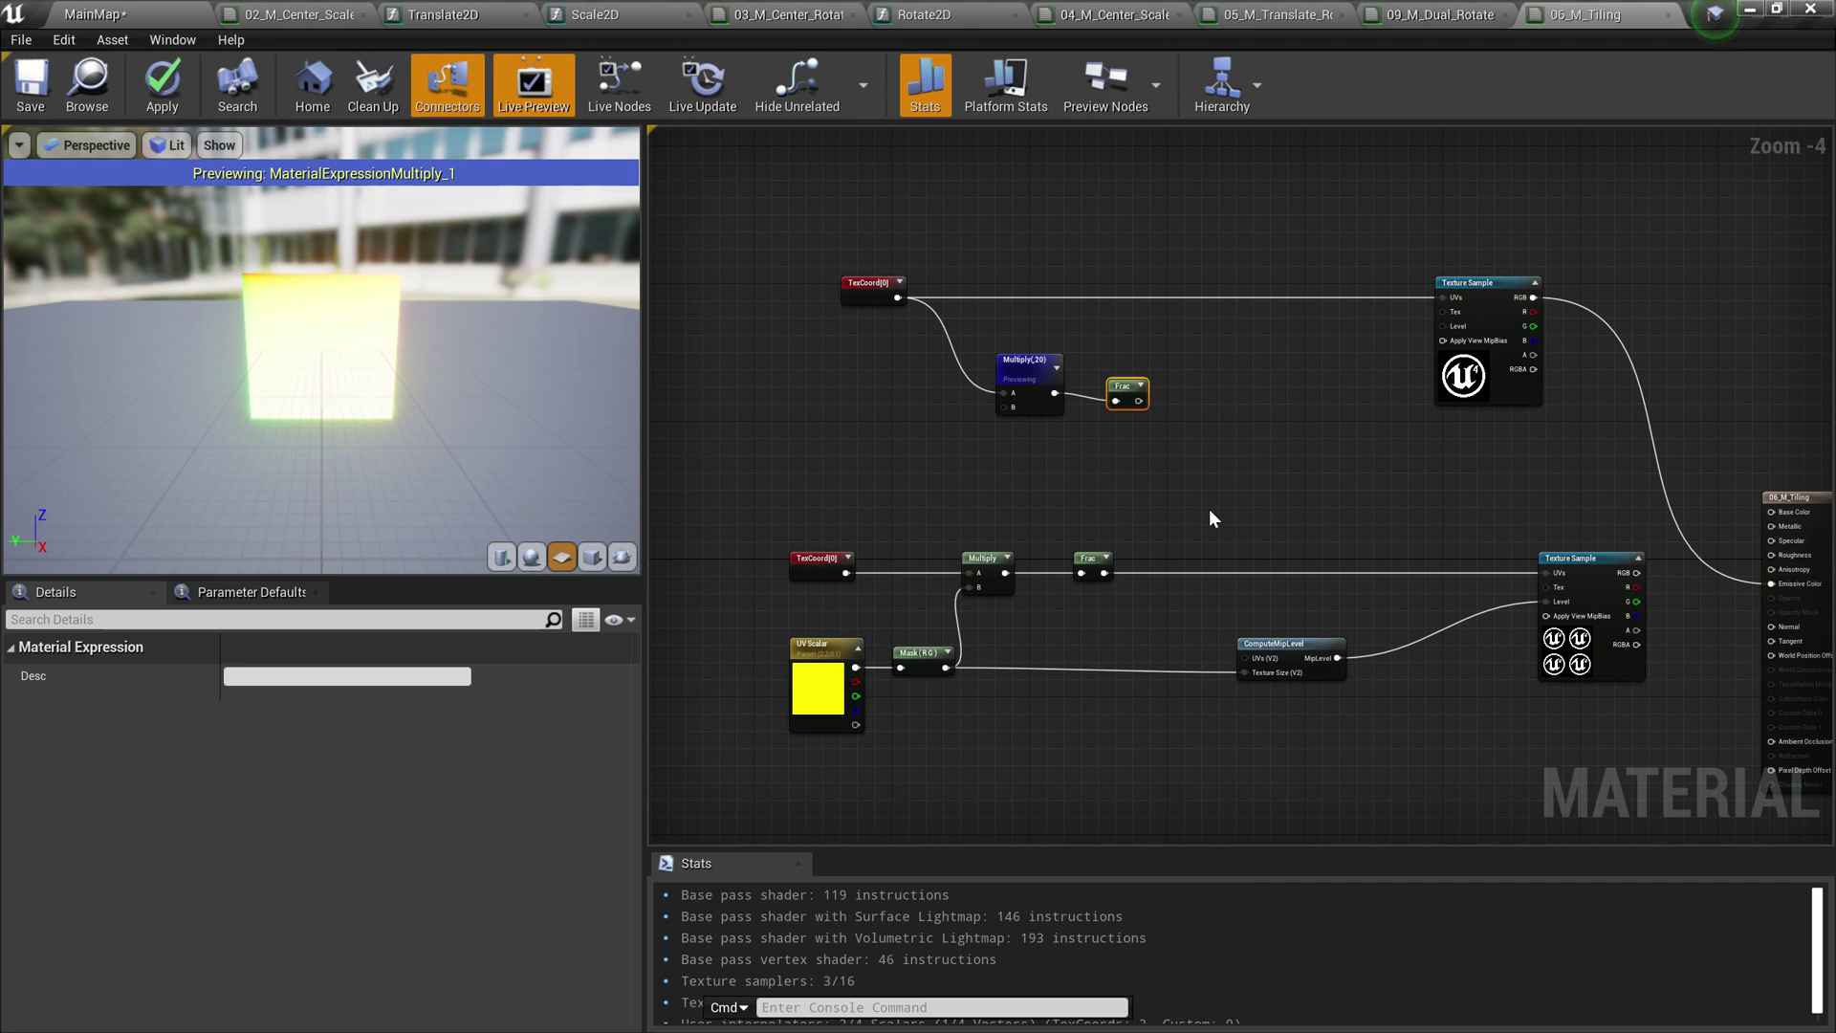
pyautogui.rightClick(1128, 393)
pyautogui.click(1212, 478)
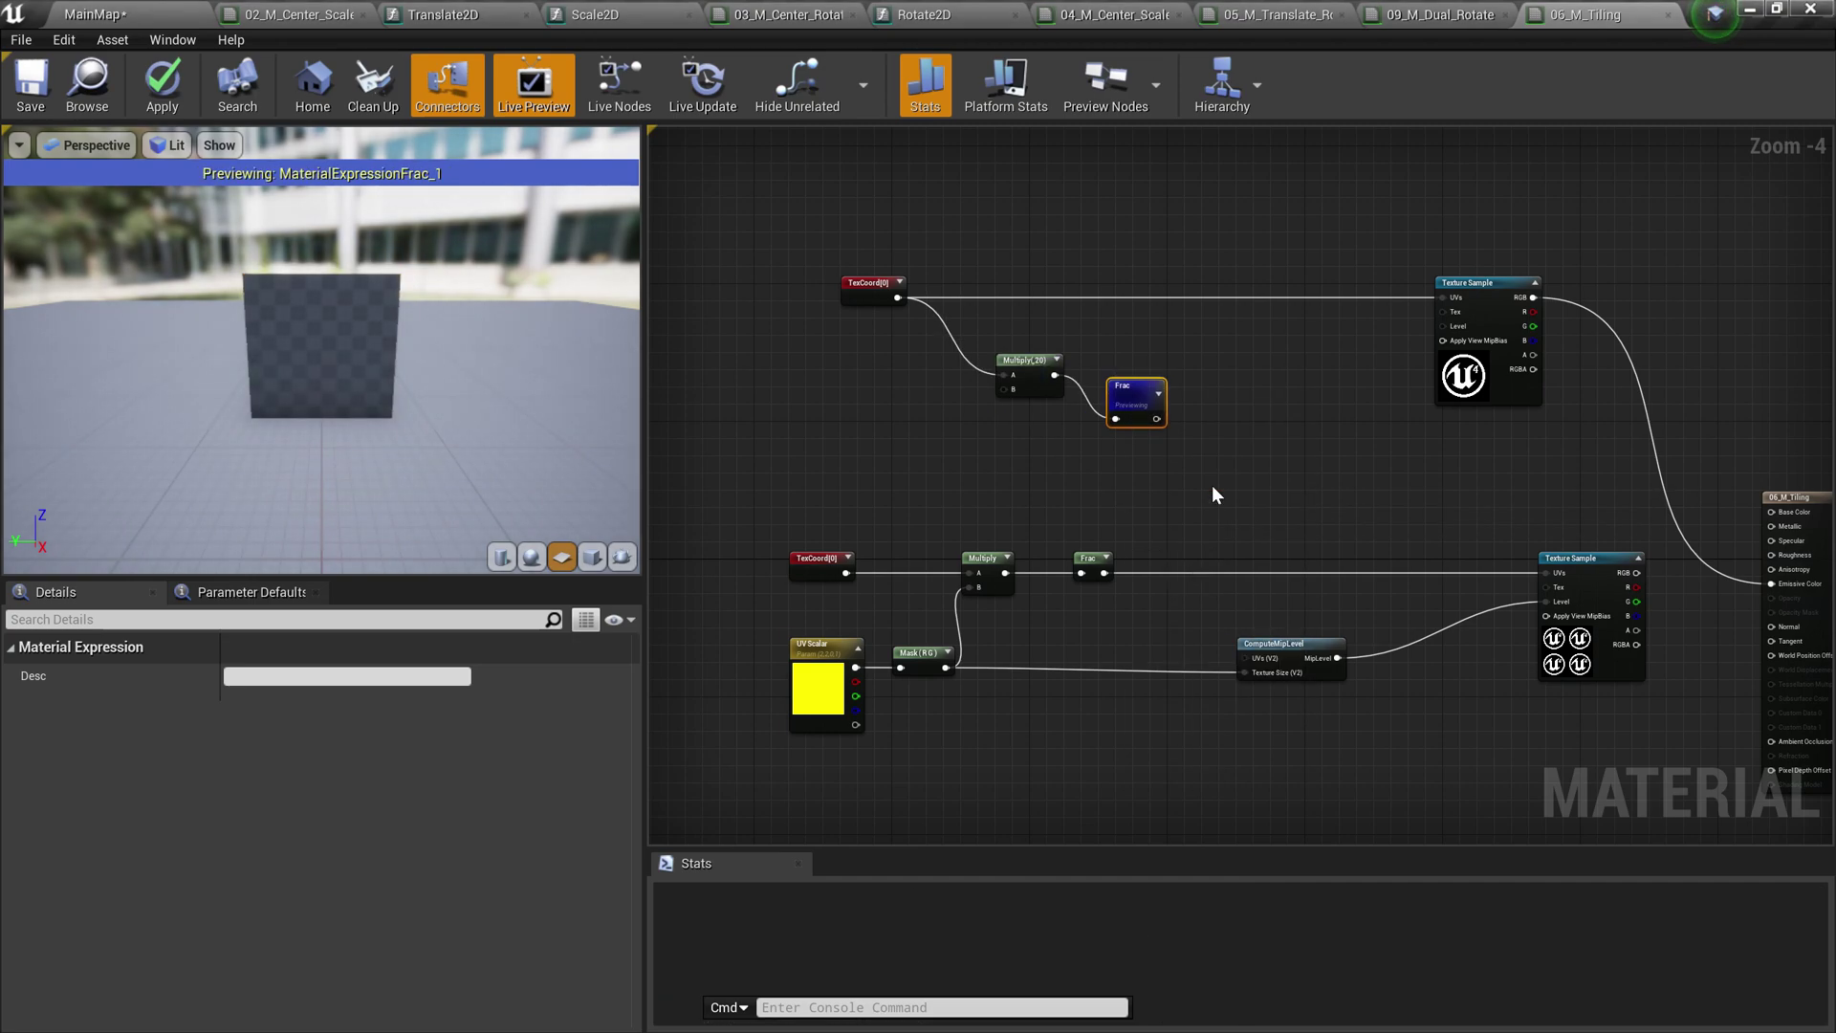
pyautogui.scroll(5, 307, 376)
pyautogui.scroll(-5, 308, 376)
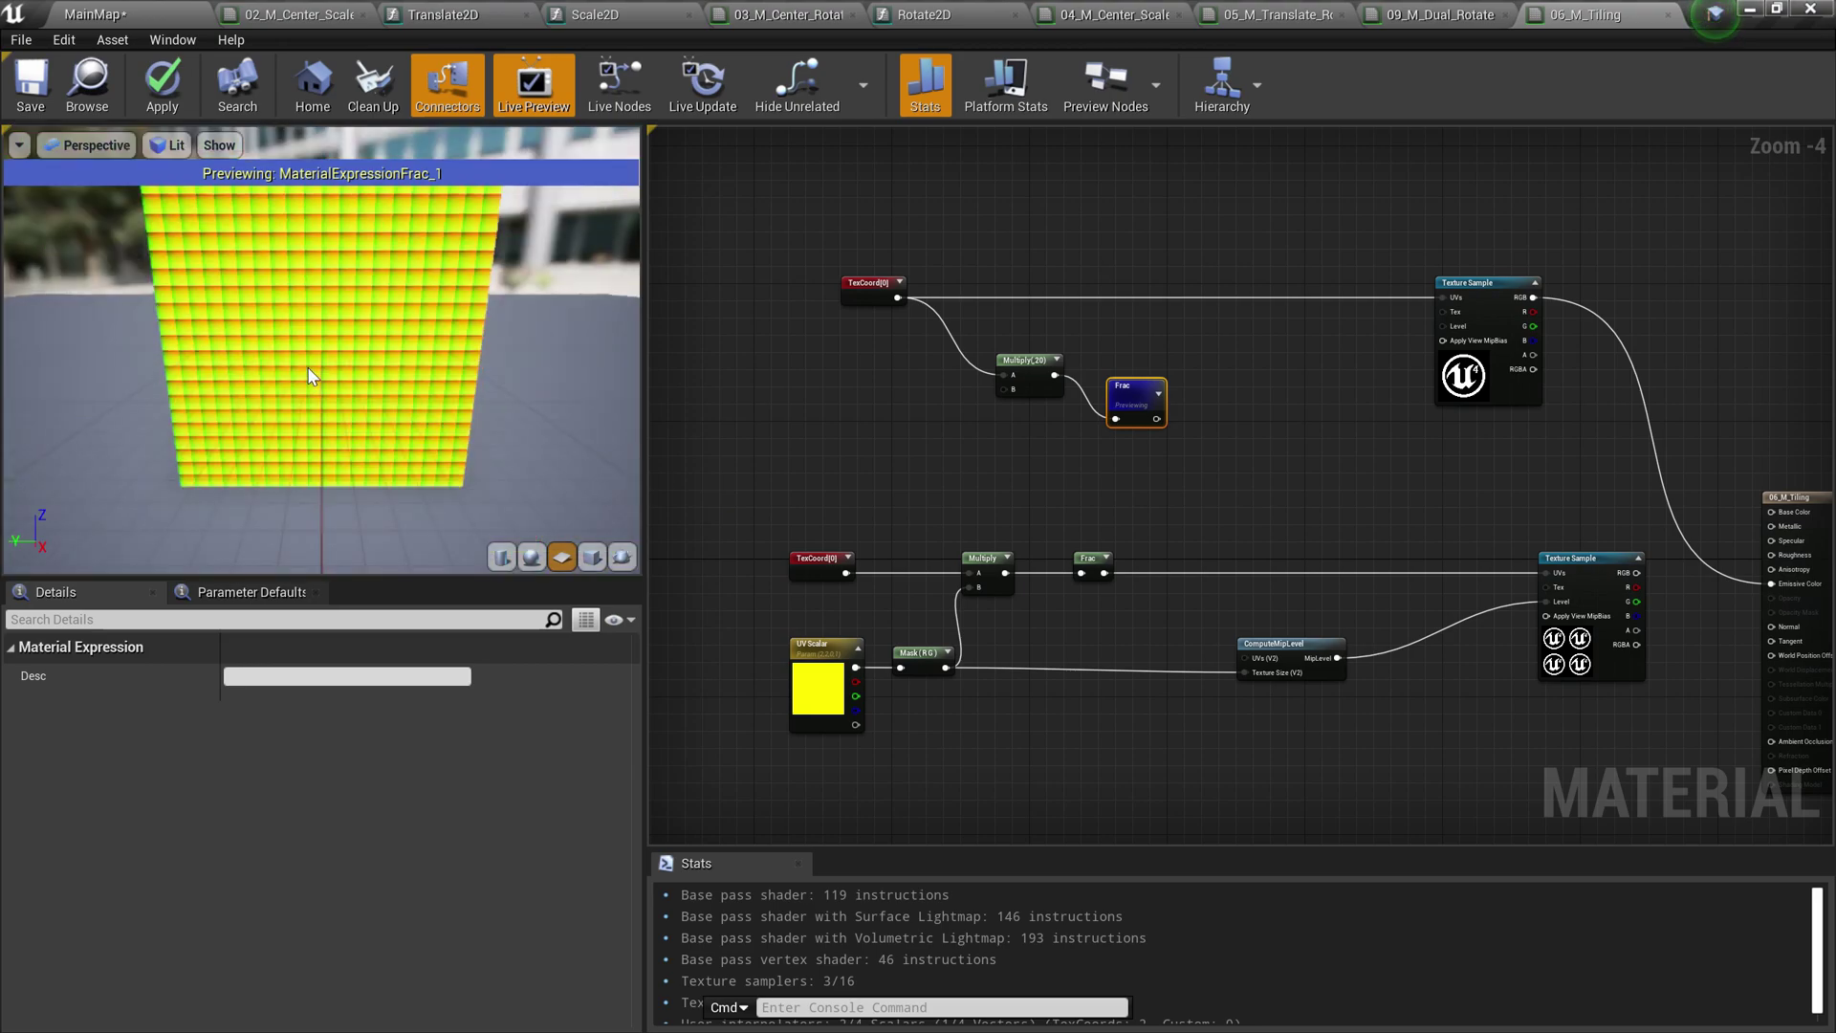
pyautogui.moveTo(148, 243); pyautogui.dragTo(170, 229)
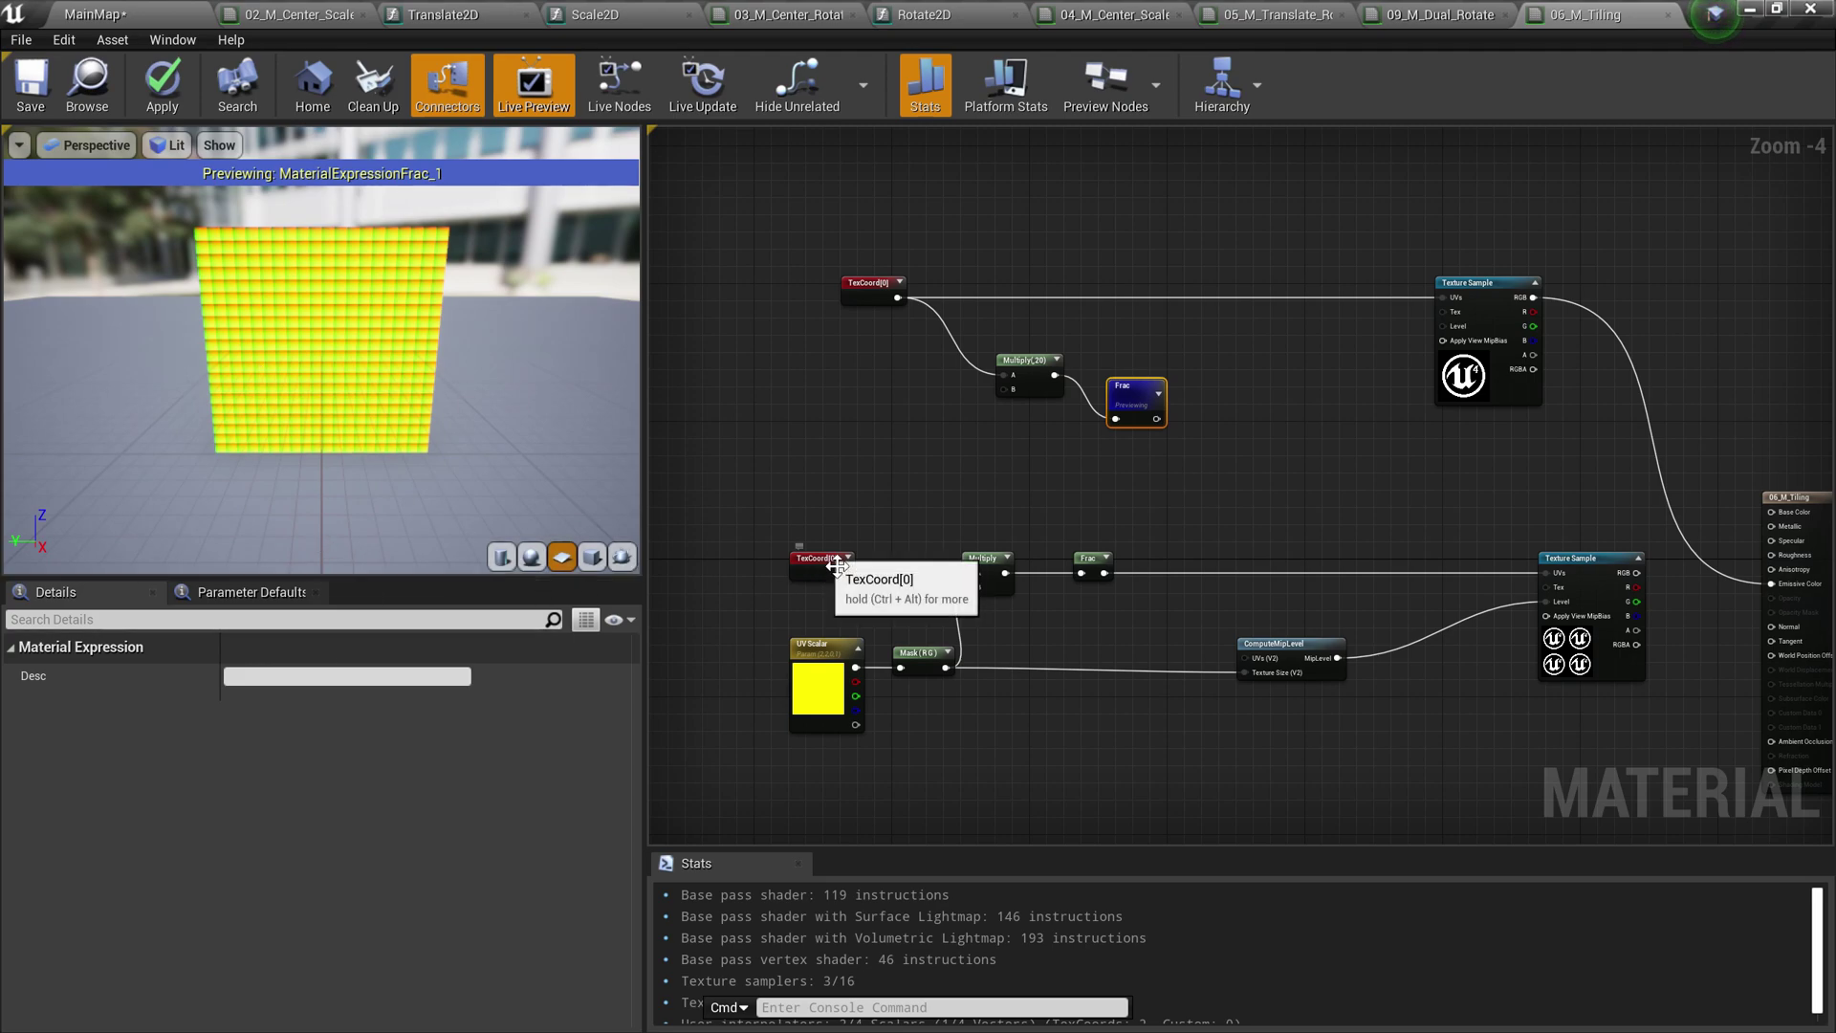
# Connect the new Frac to the duplicated Texture Sample's UVs and stop previewing the Frac node
pyautogui.moveTo(1136, 423); pyautogui.dragTo(1443, 296)
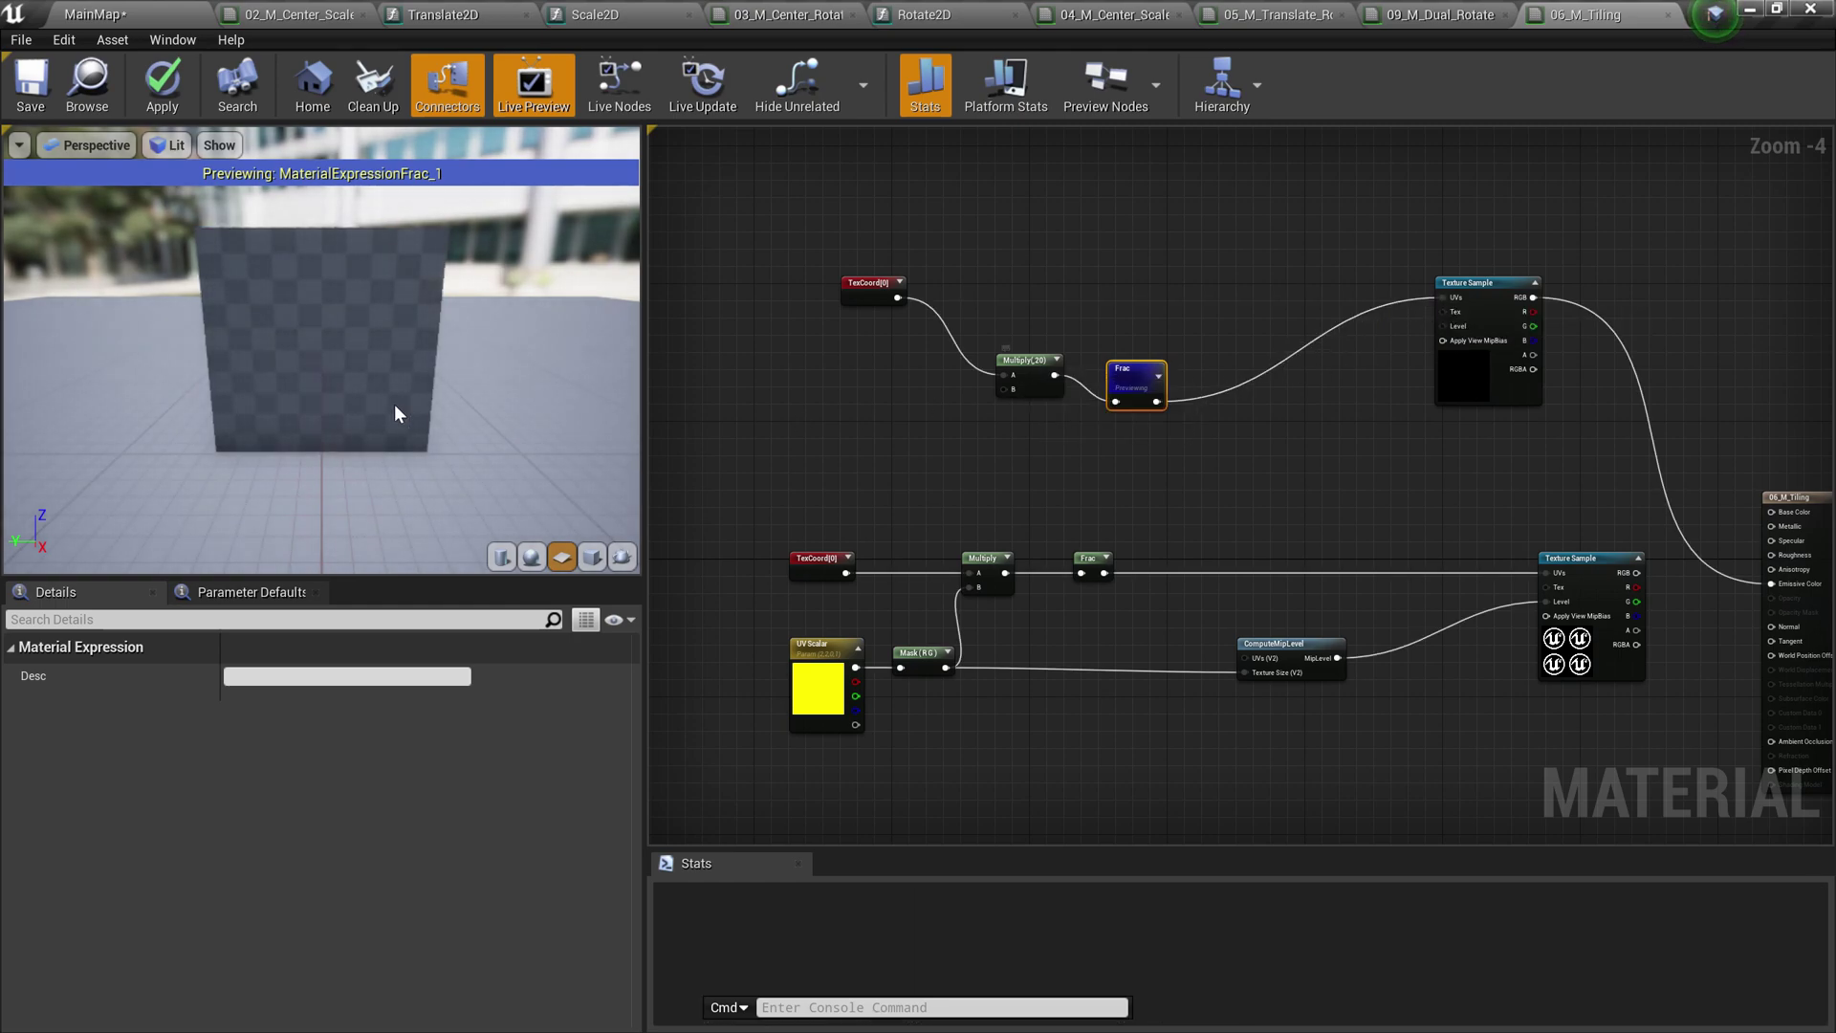
pyautogui.rightClick(1118, 382)
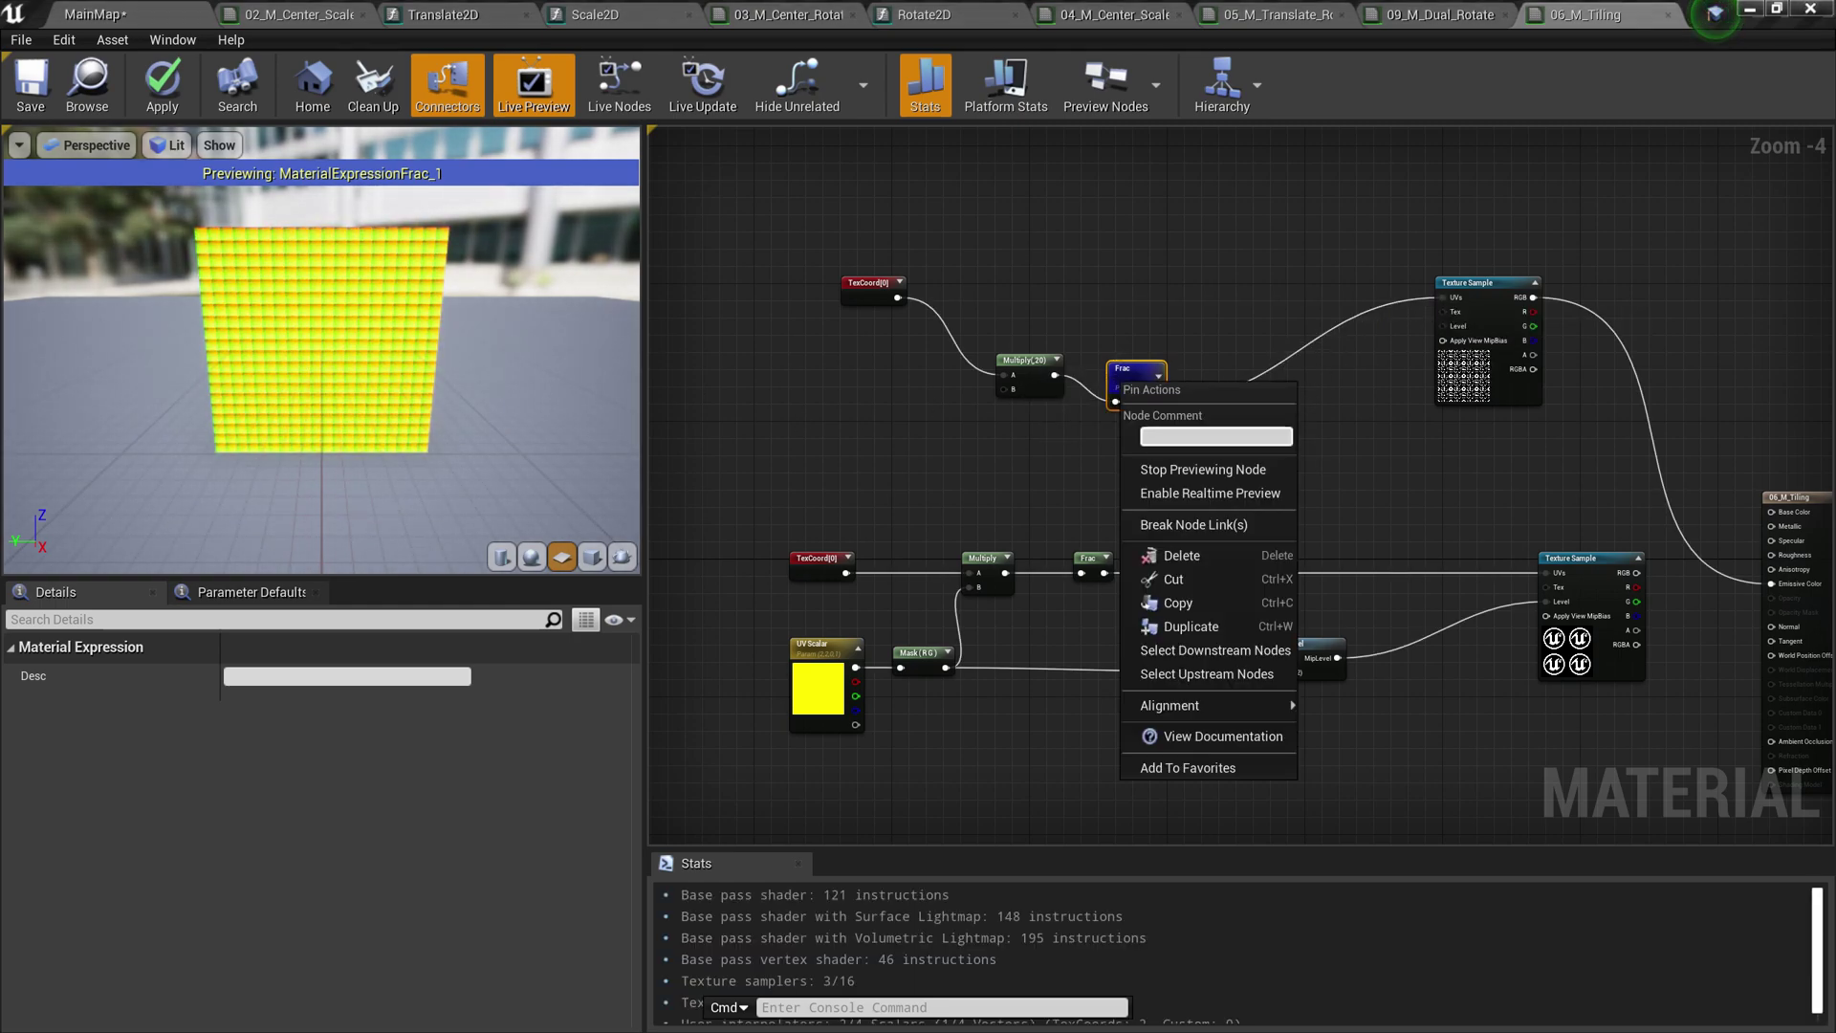
pyautogui.click(1242, 477)
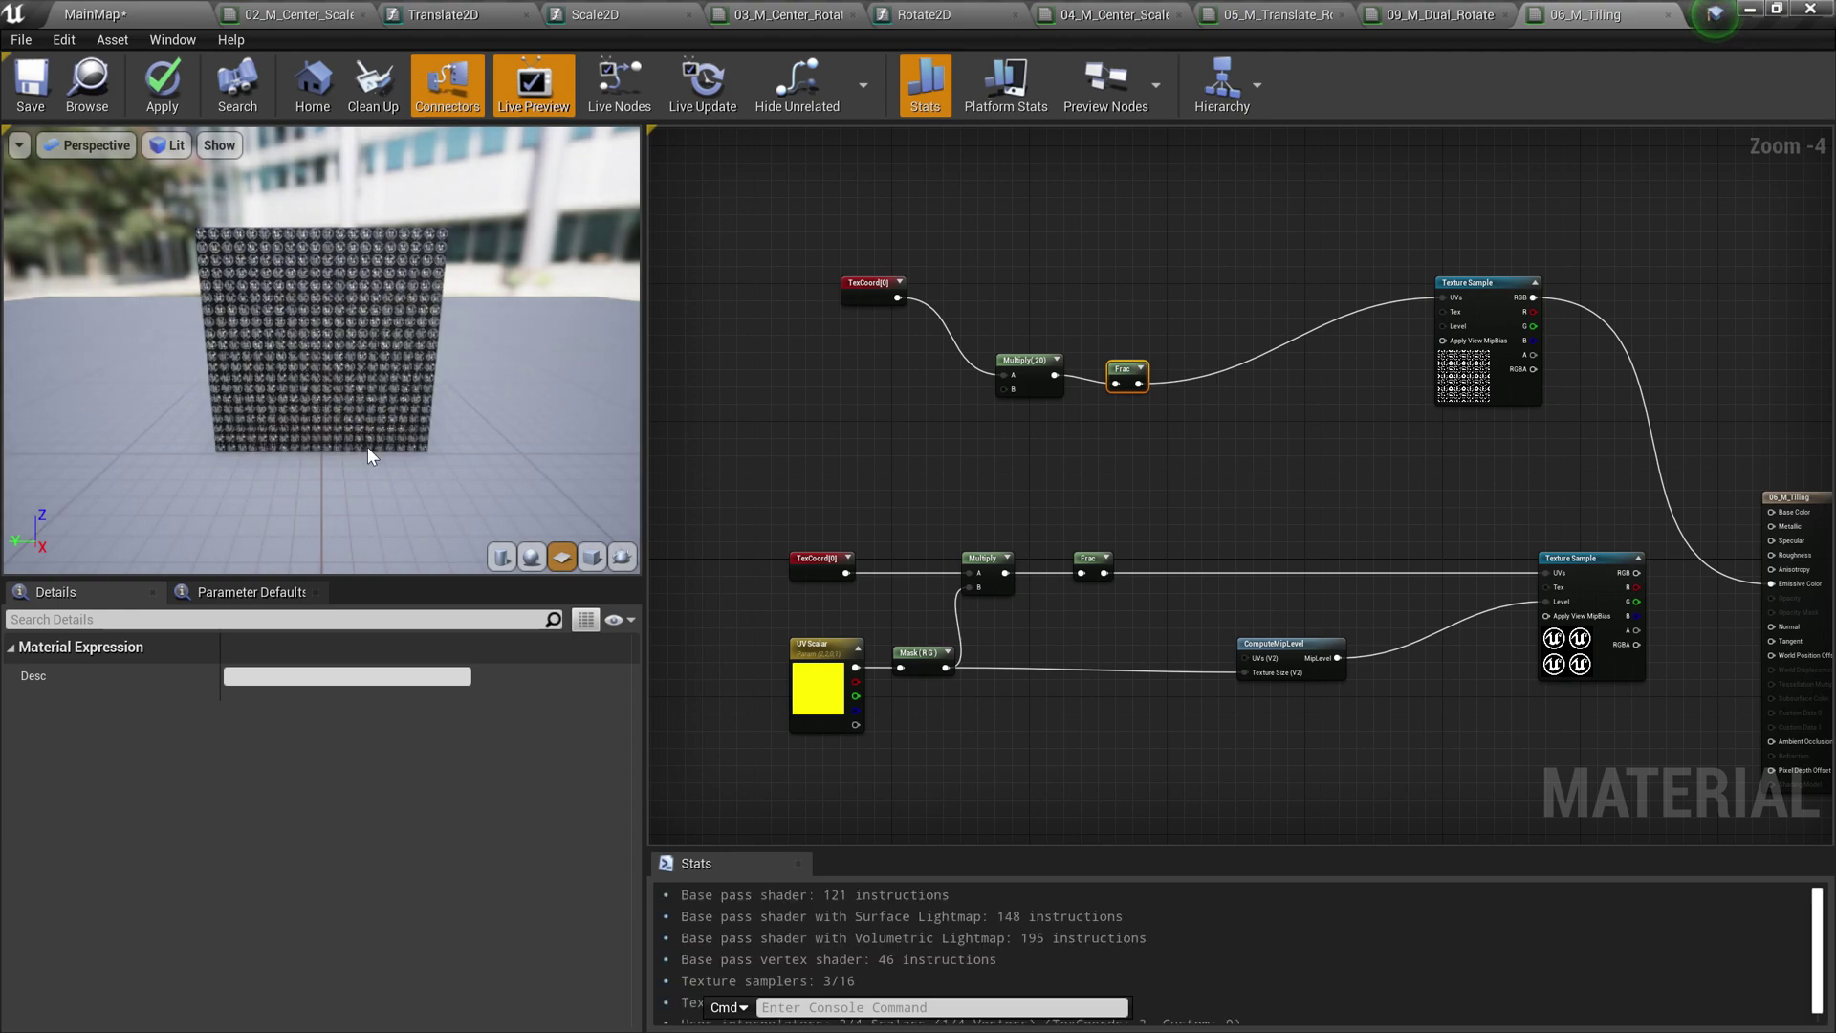
pyautogui.scroll(5, 367, 445)
pyautogui.scroll(-3, 365, 440)
# Set Const B of the Multiply node feeding the new Frac to 2
pyautogui.click(1021, 381)
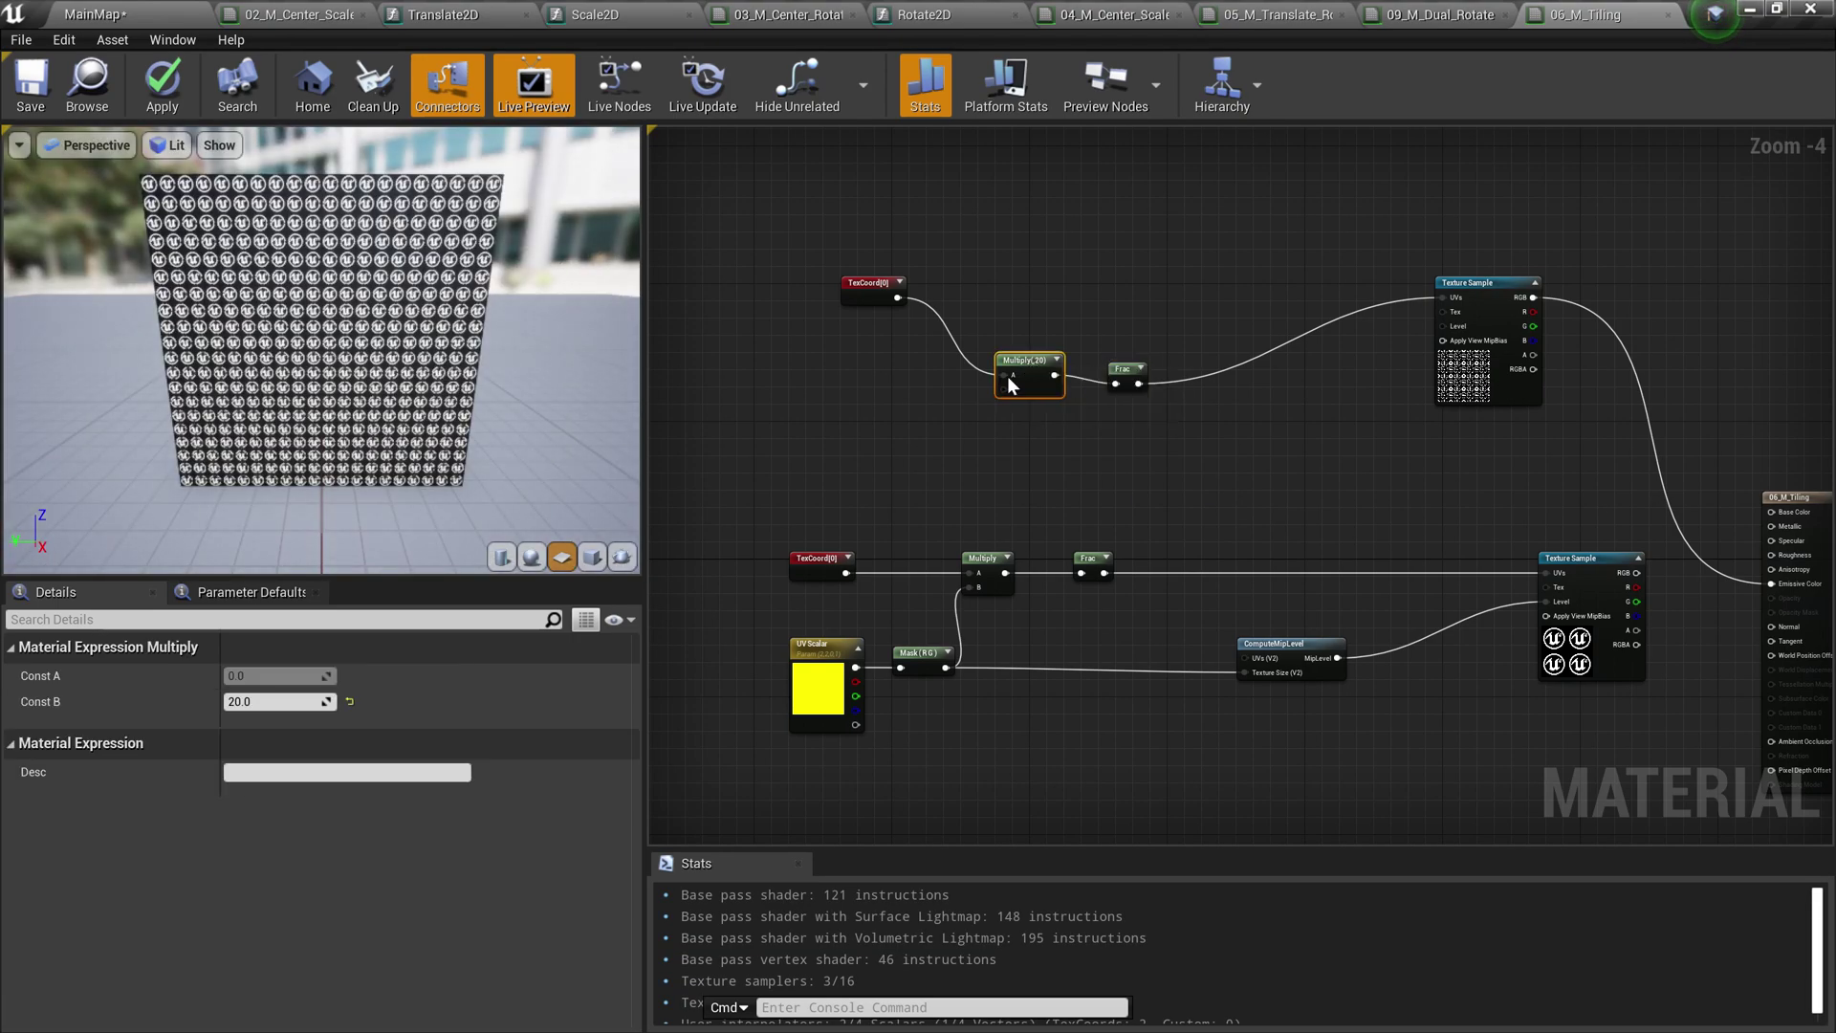
pyautogui.click(287, 701)
pyautogui.write('2')
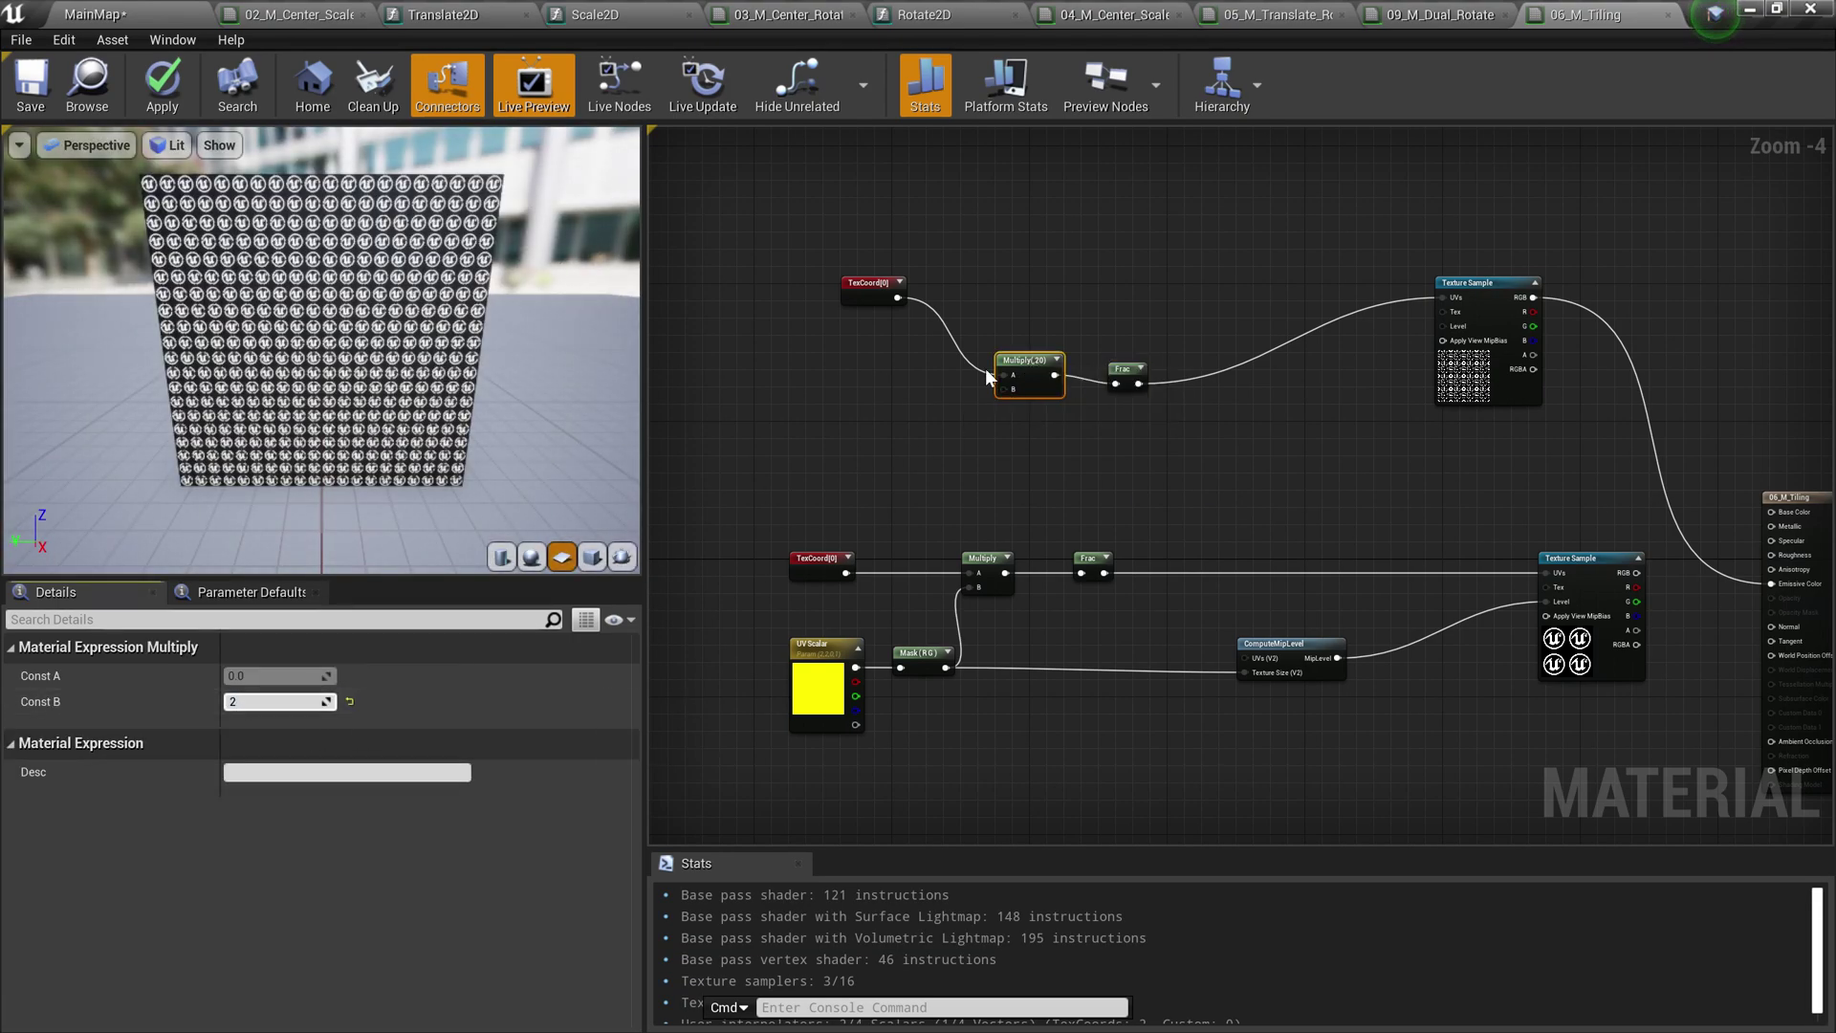
pyautogui.scroll(1, 1329, 461)
# Inspect the seams between the tiled logos up close on the plane, and switch the preview mesh to a cube
pyautogui.click(1539, 287)
pyautogui.scroll(8, 313, 306)
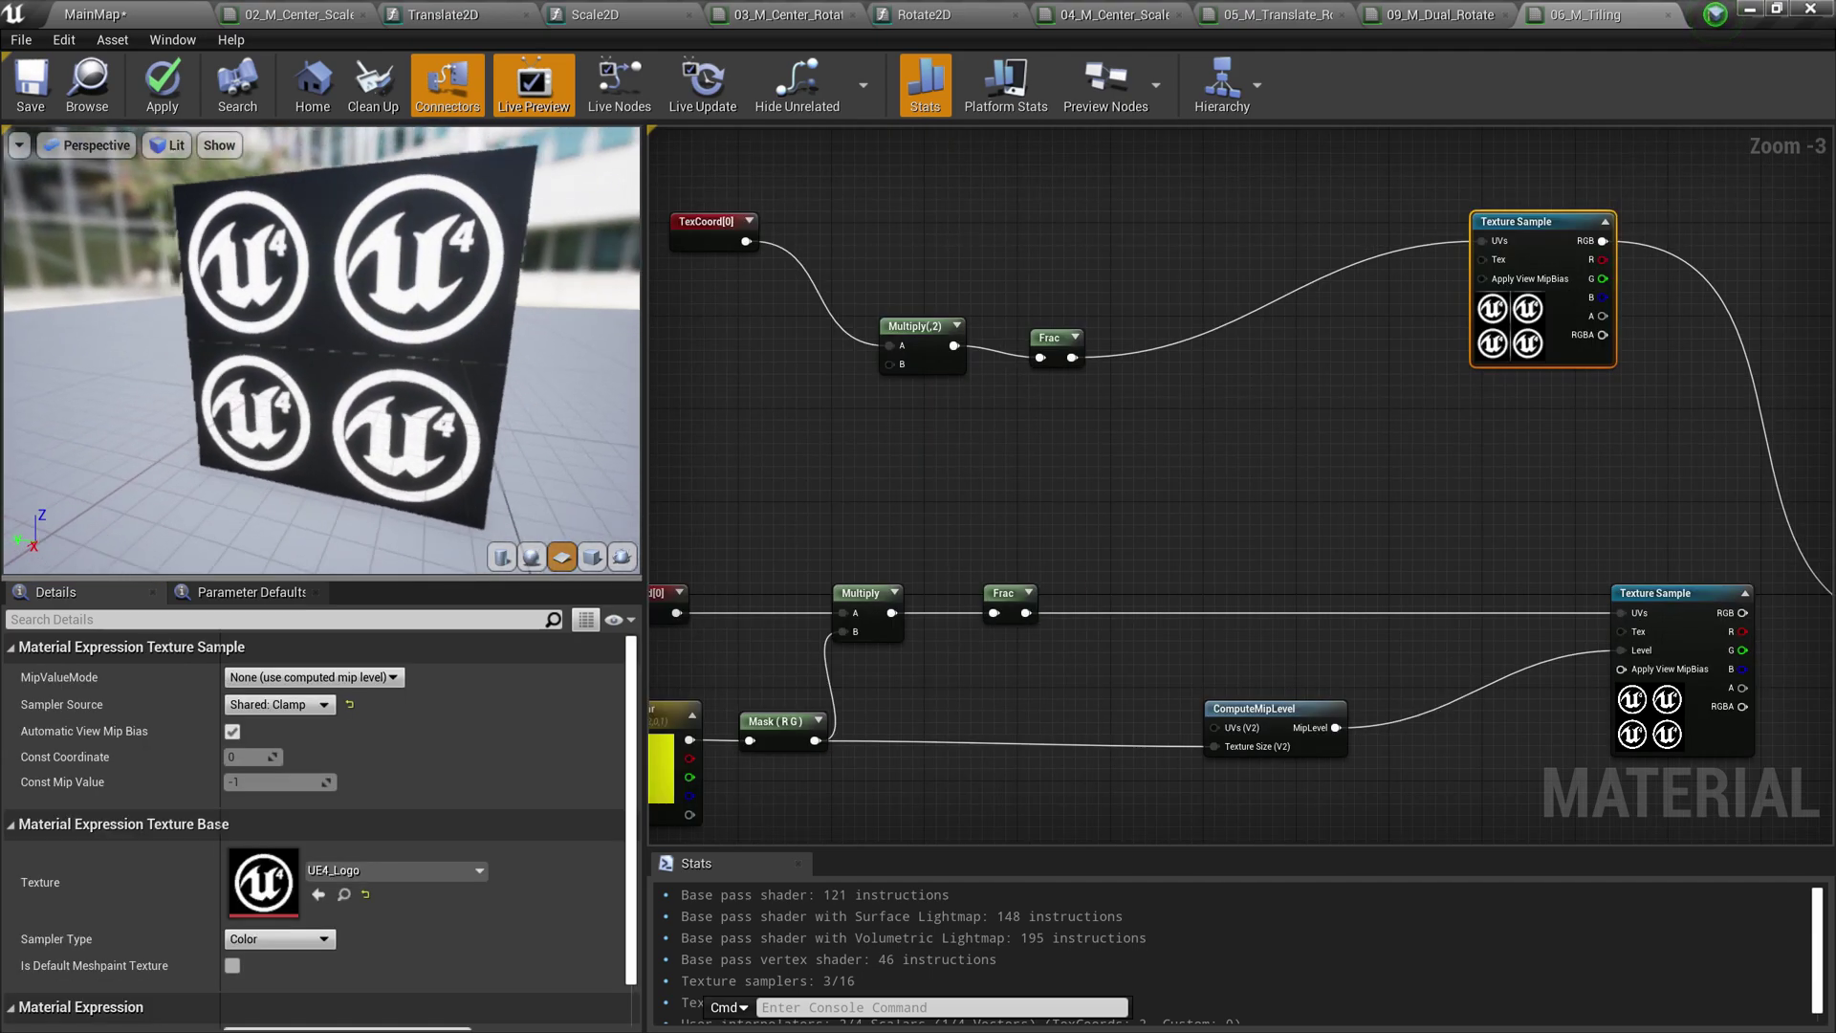
pyautogui.scroll(-6, 339, 336)
pyautogui.moveTo(338, 336); pyautogui.dragTo(387, 320)
pyautogui.scroll(-5, 376, 337)
pyautogui.scroll(8, 376, 335)
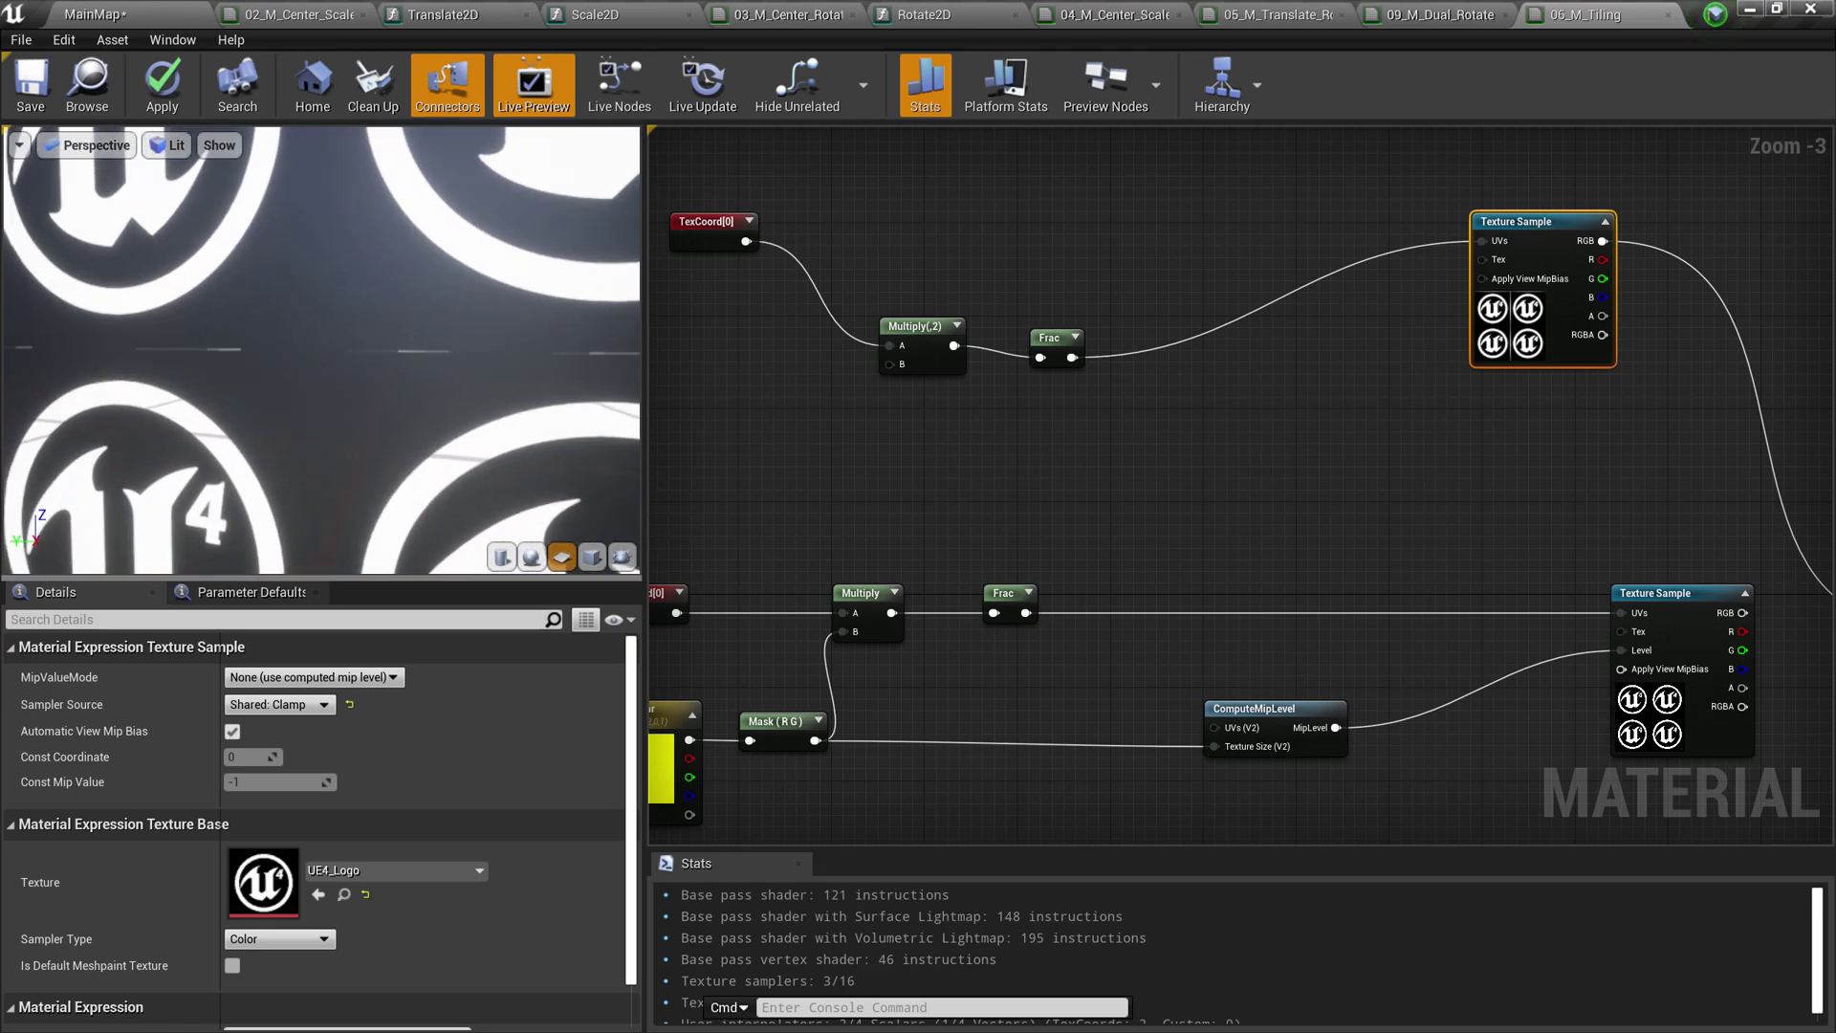
pyautogui.click(592, 556)
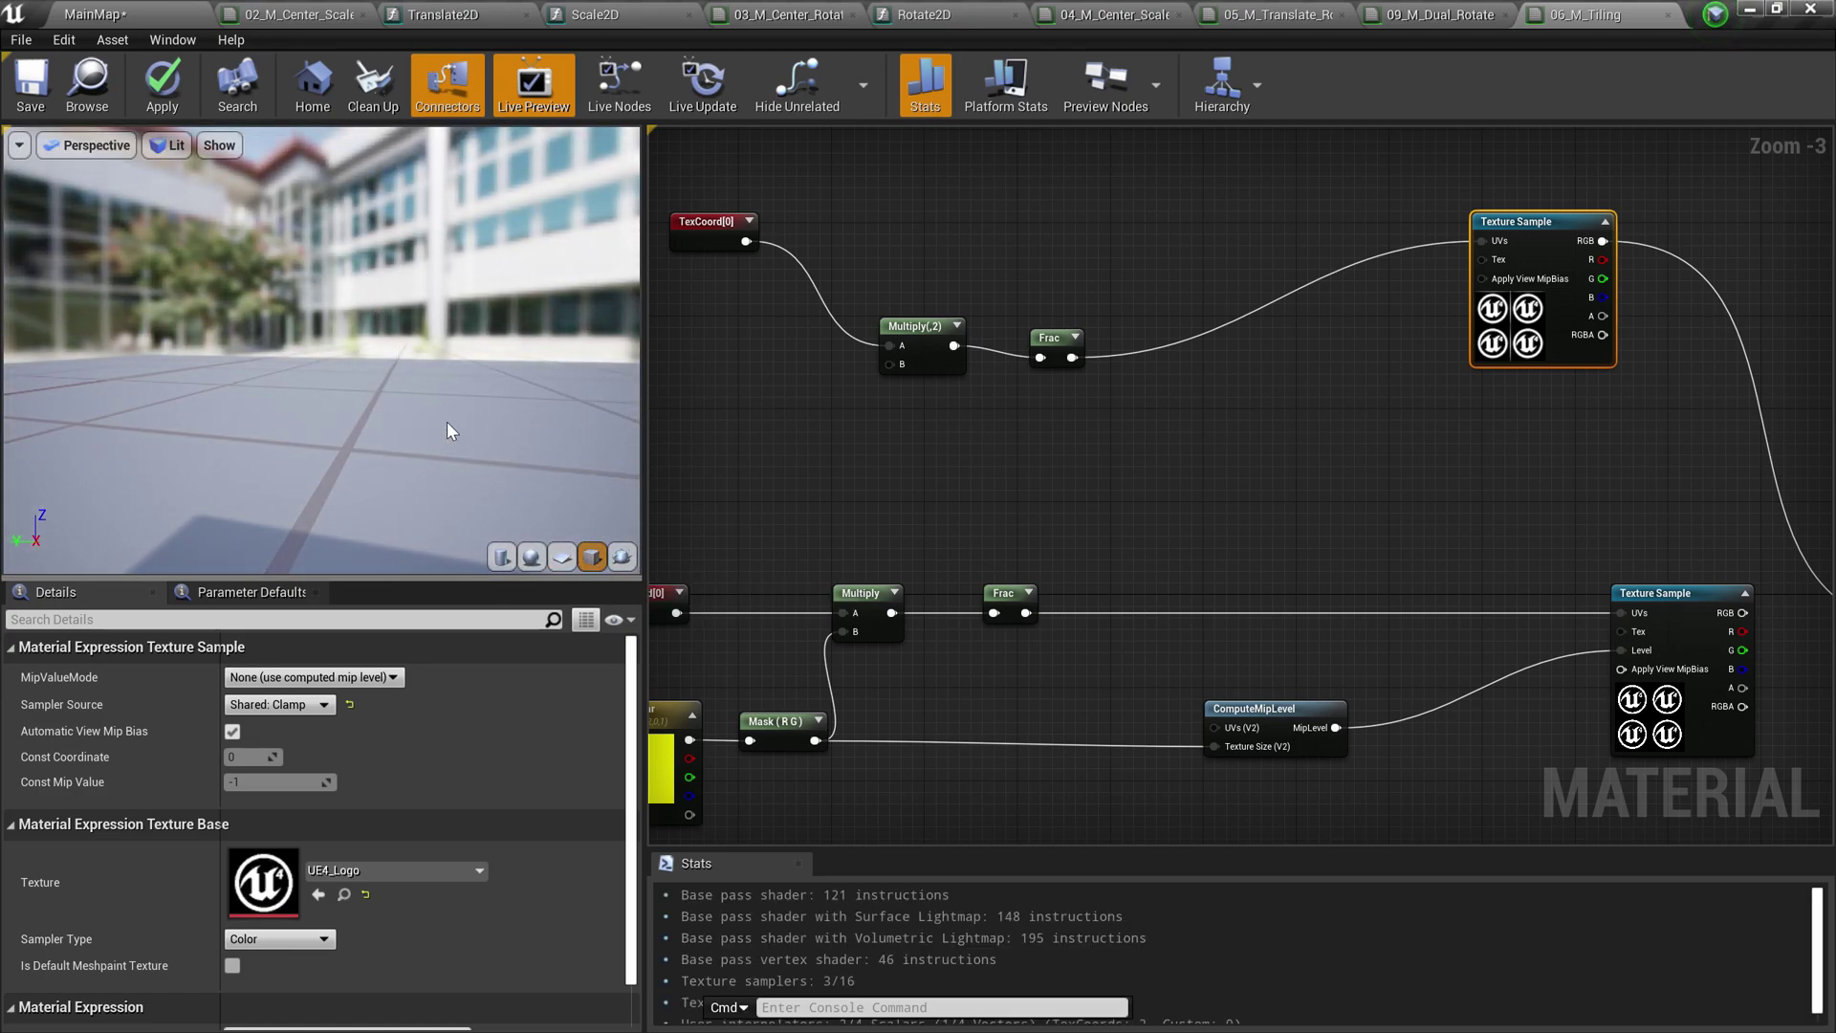
# Set the MipValueMode of the selected Texture Sample to MipLevel (absolute, 0 is full resolution)
pyautogui.moveTo(450, 432); pyautogui.dragTo(346, 590)
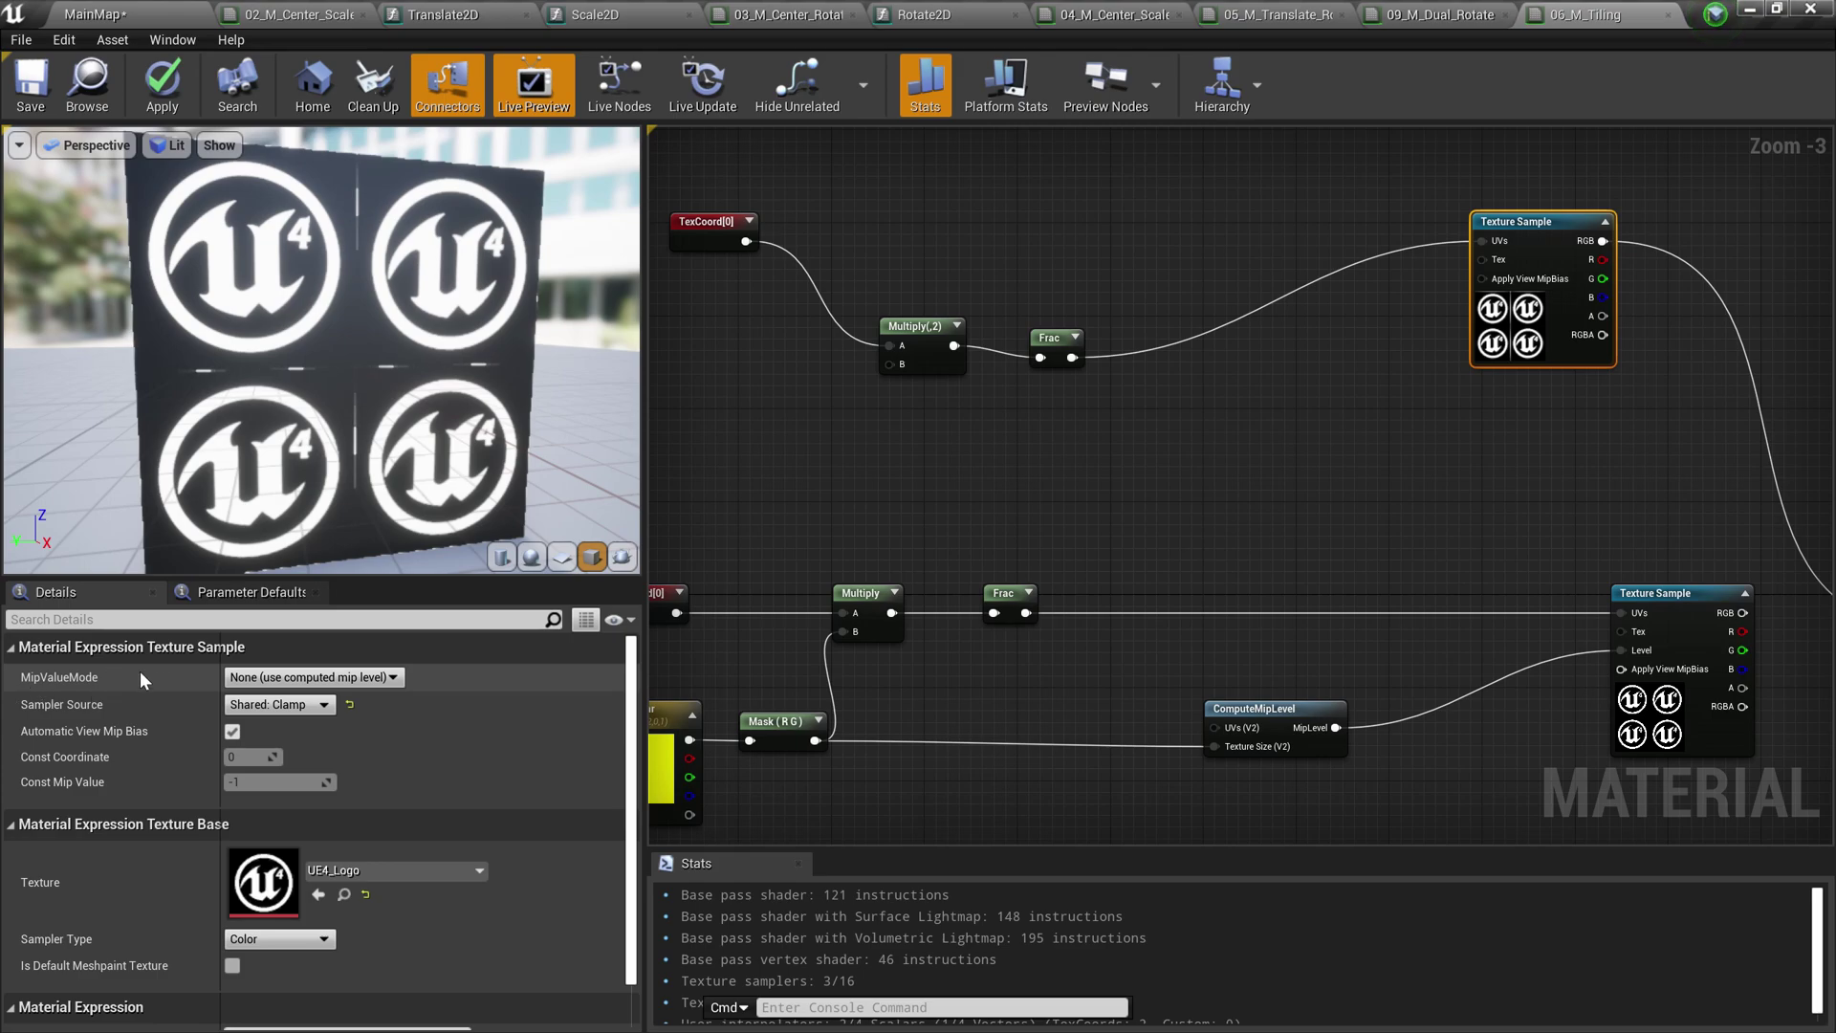
pyautogui.click(392, 677)
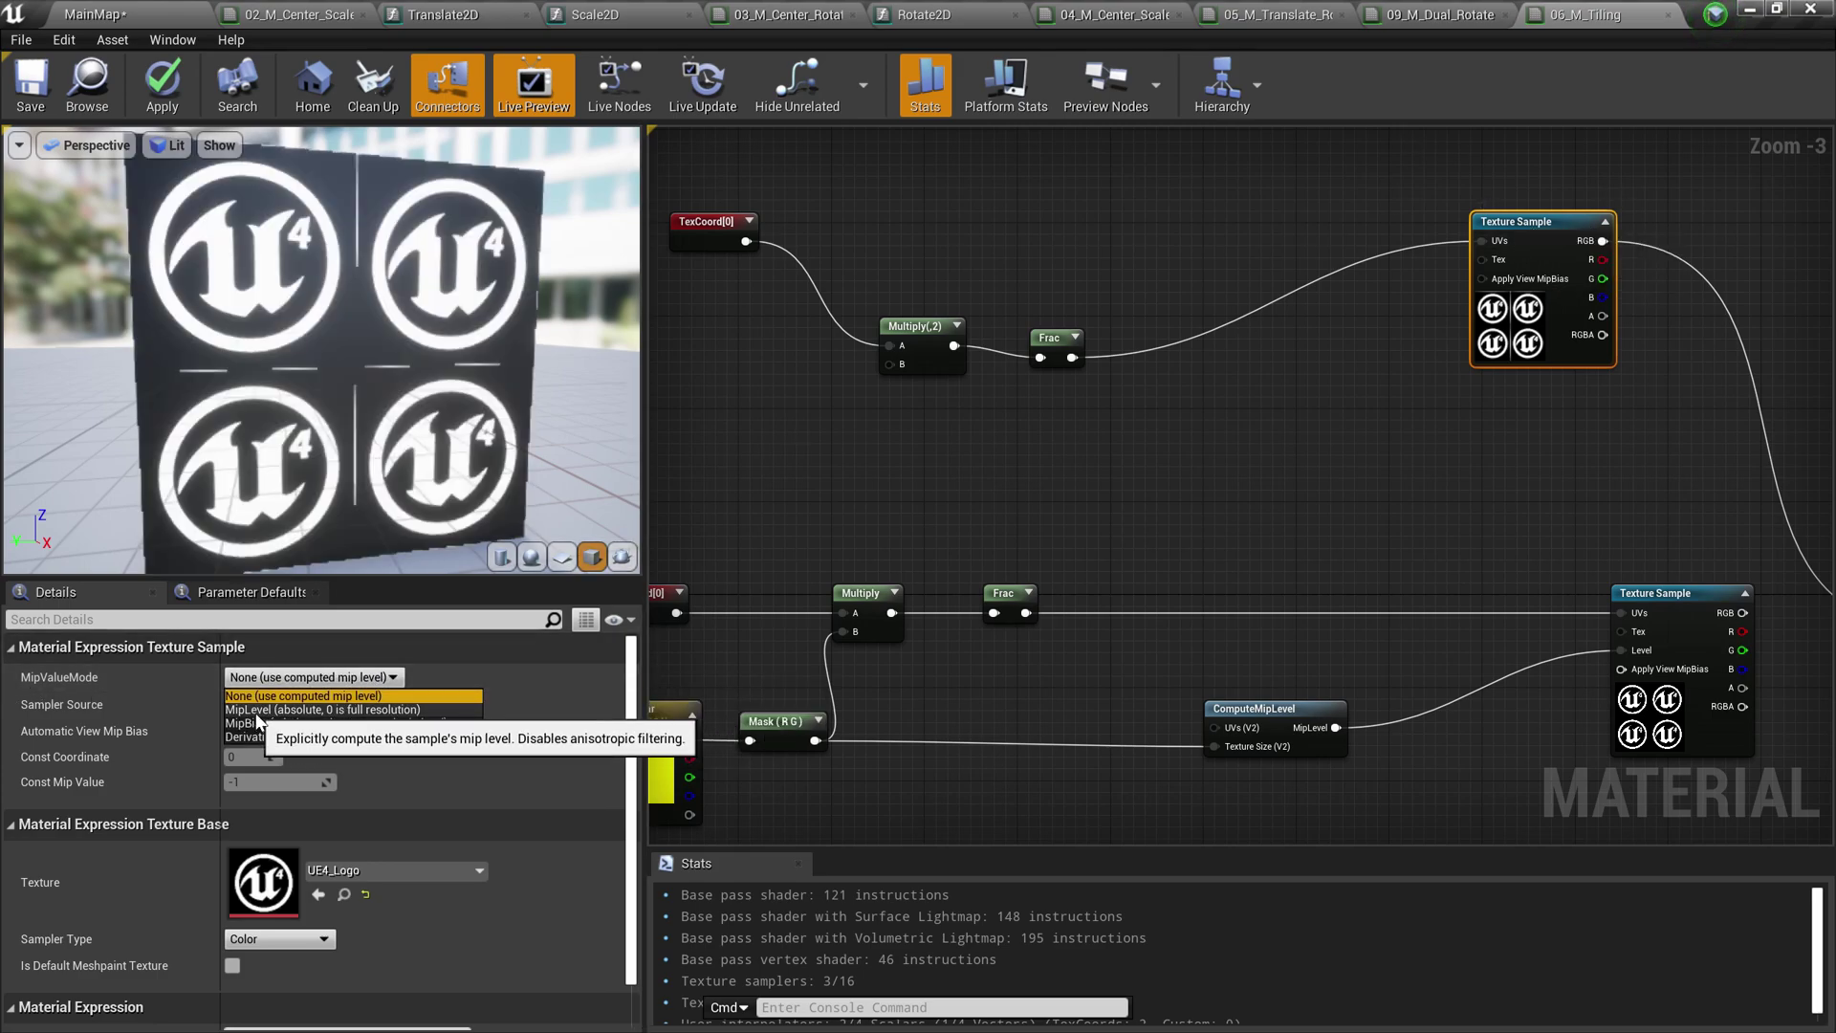
pyautogui.click(254, 711)
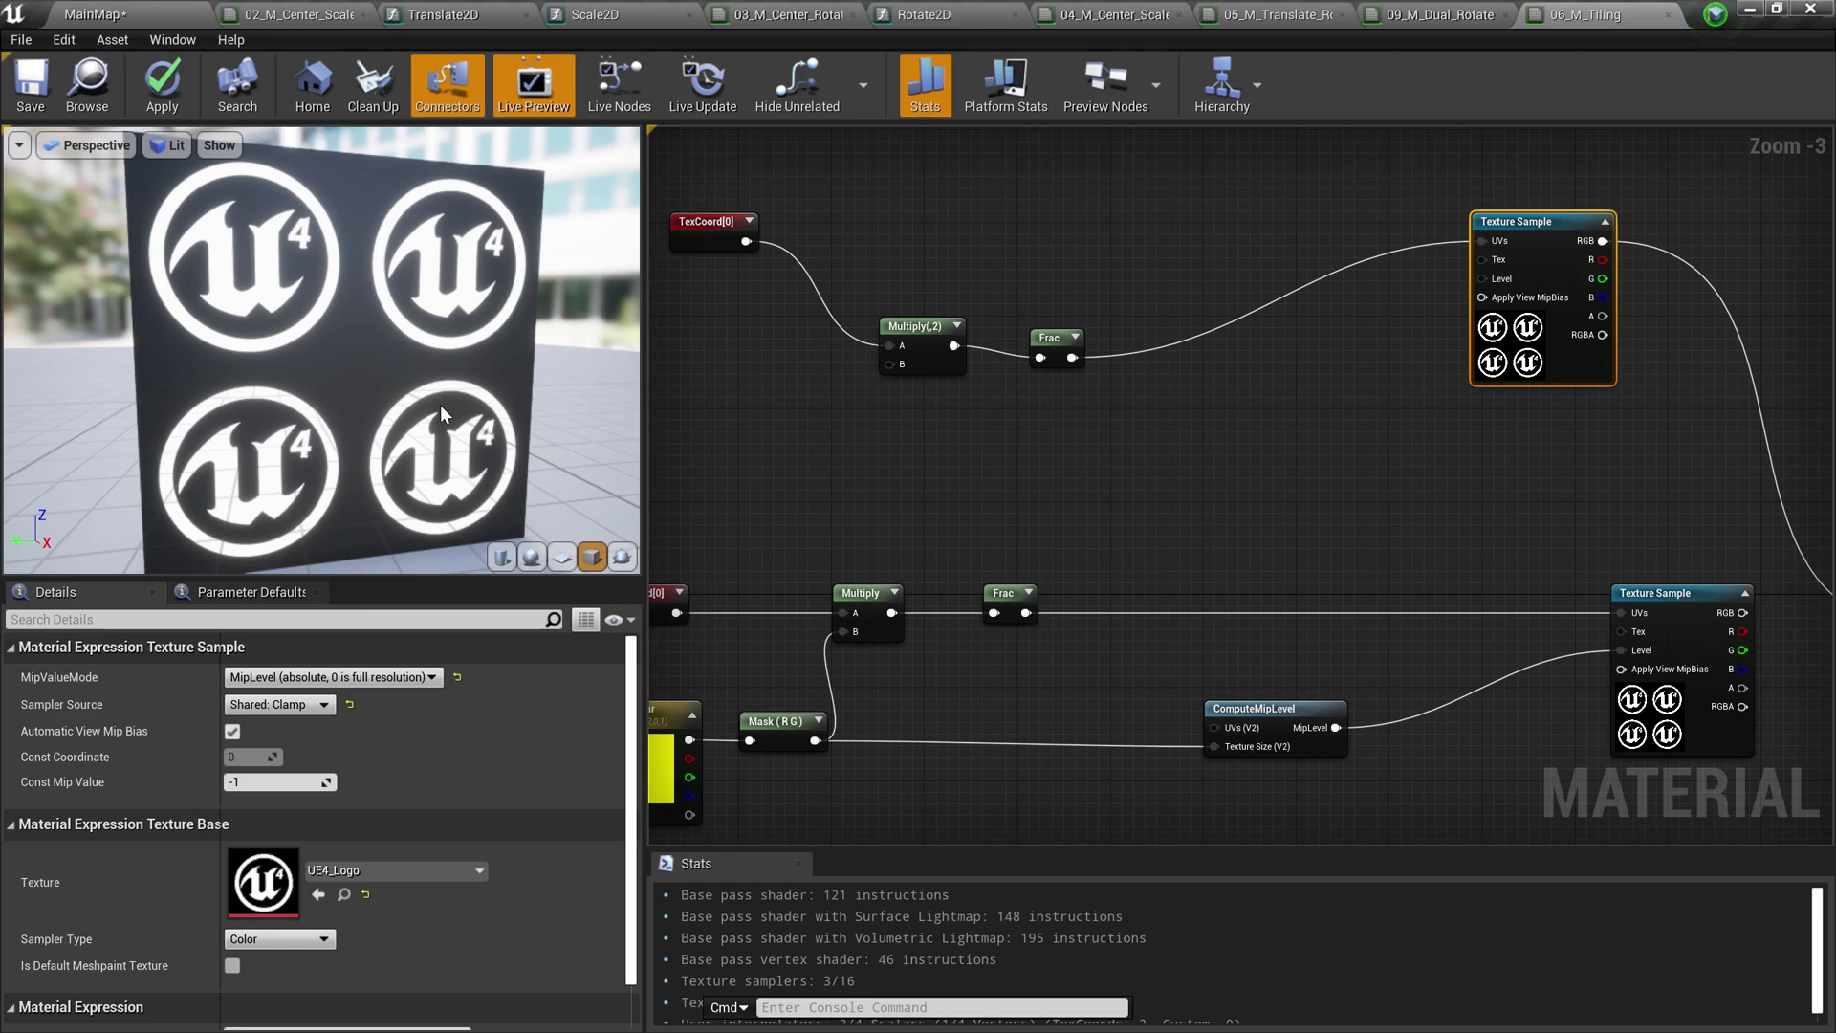
# Examine the seams and the sharpness of the tiled logos on the preview cube from several angles, close up and far away
pyautogui.moveTo(448, 403); pyautogui.dragTo(412, 406)
pyautogui.moveTo(384, 335)
pyautogui.mouseDown()
pyautogui.moveTo(363, 336)
pyautogui.moveTo(421, 334)
pyautogui.moveTo(379, 302)
pyautogui.mouseUp()
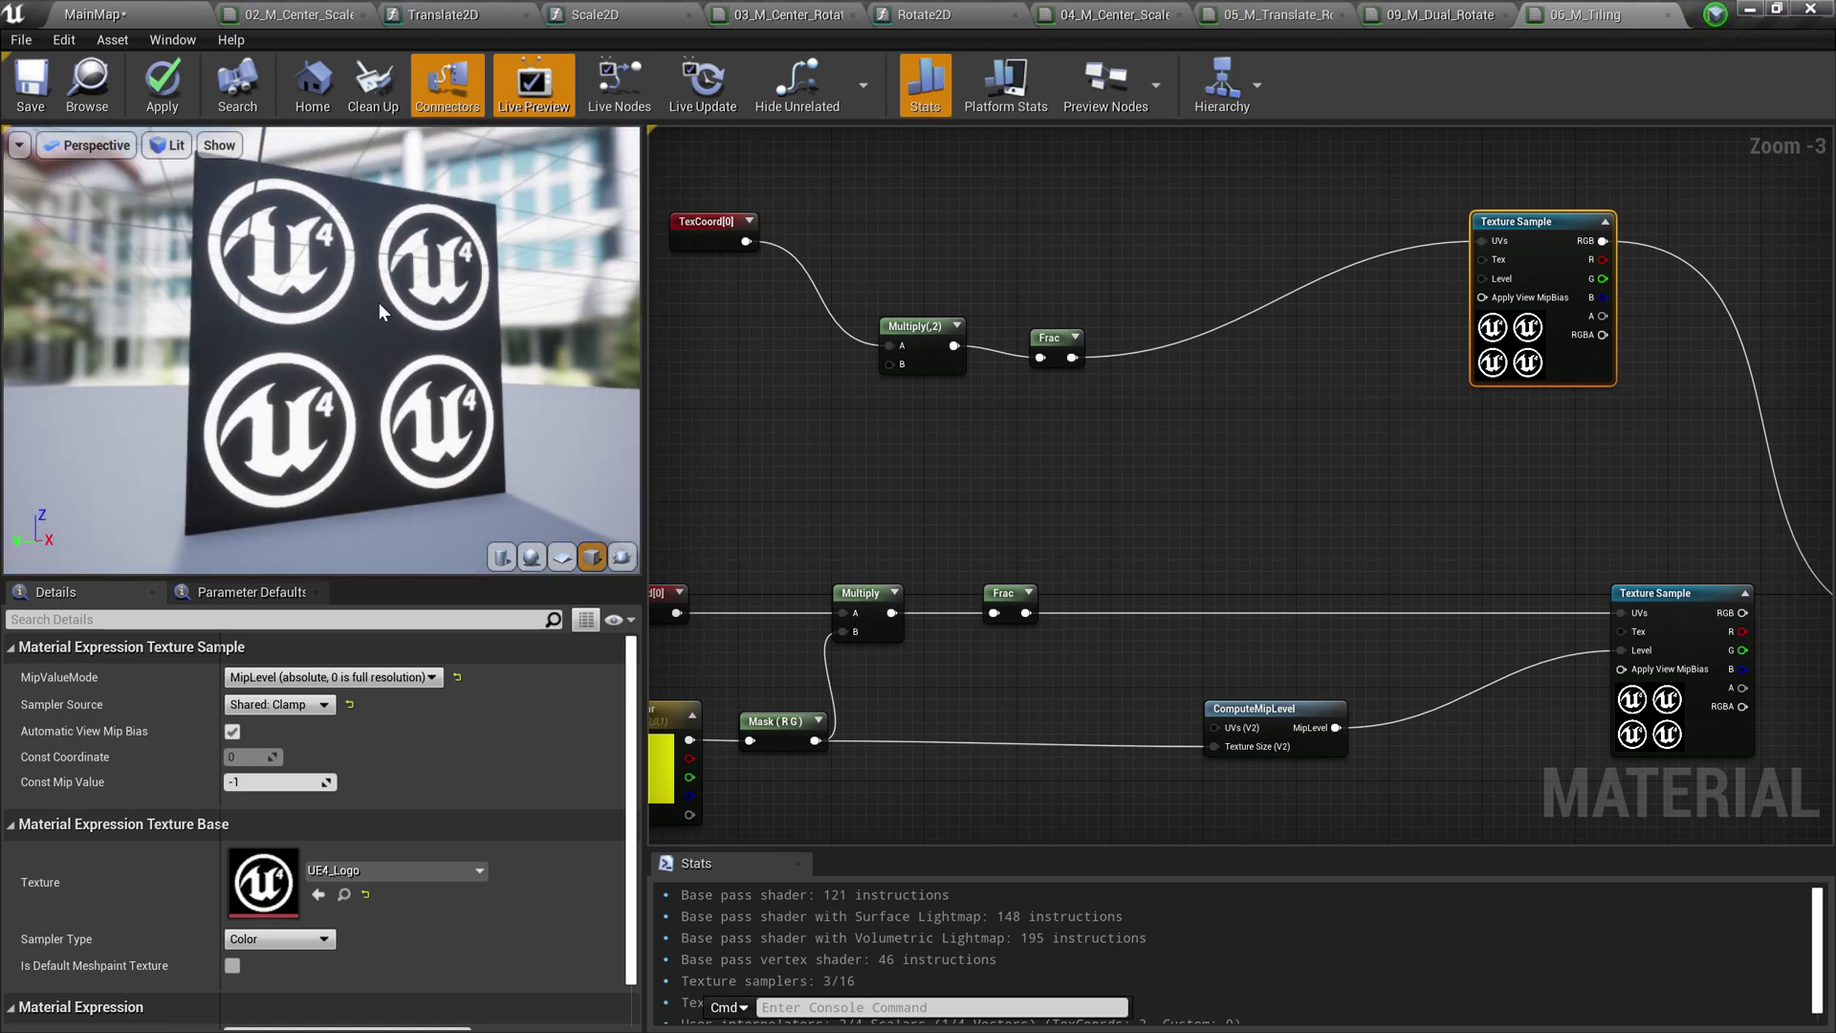
pyautogui.moveTo(379, 302); pyautogui.dragTo(360, 326)
pyautogui.moveTo(379, 315); pyautogui.dragTo(471, 389, button='right')
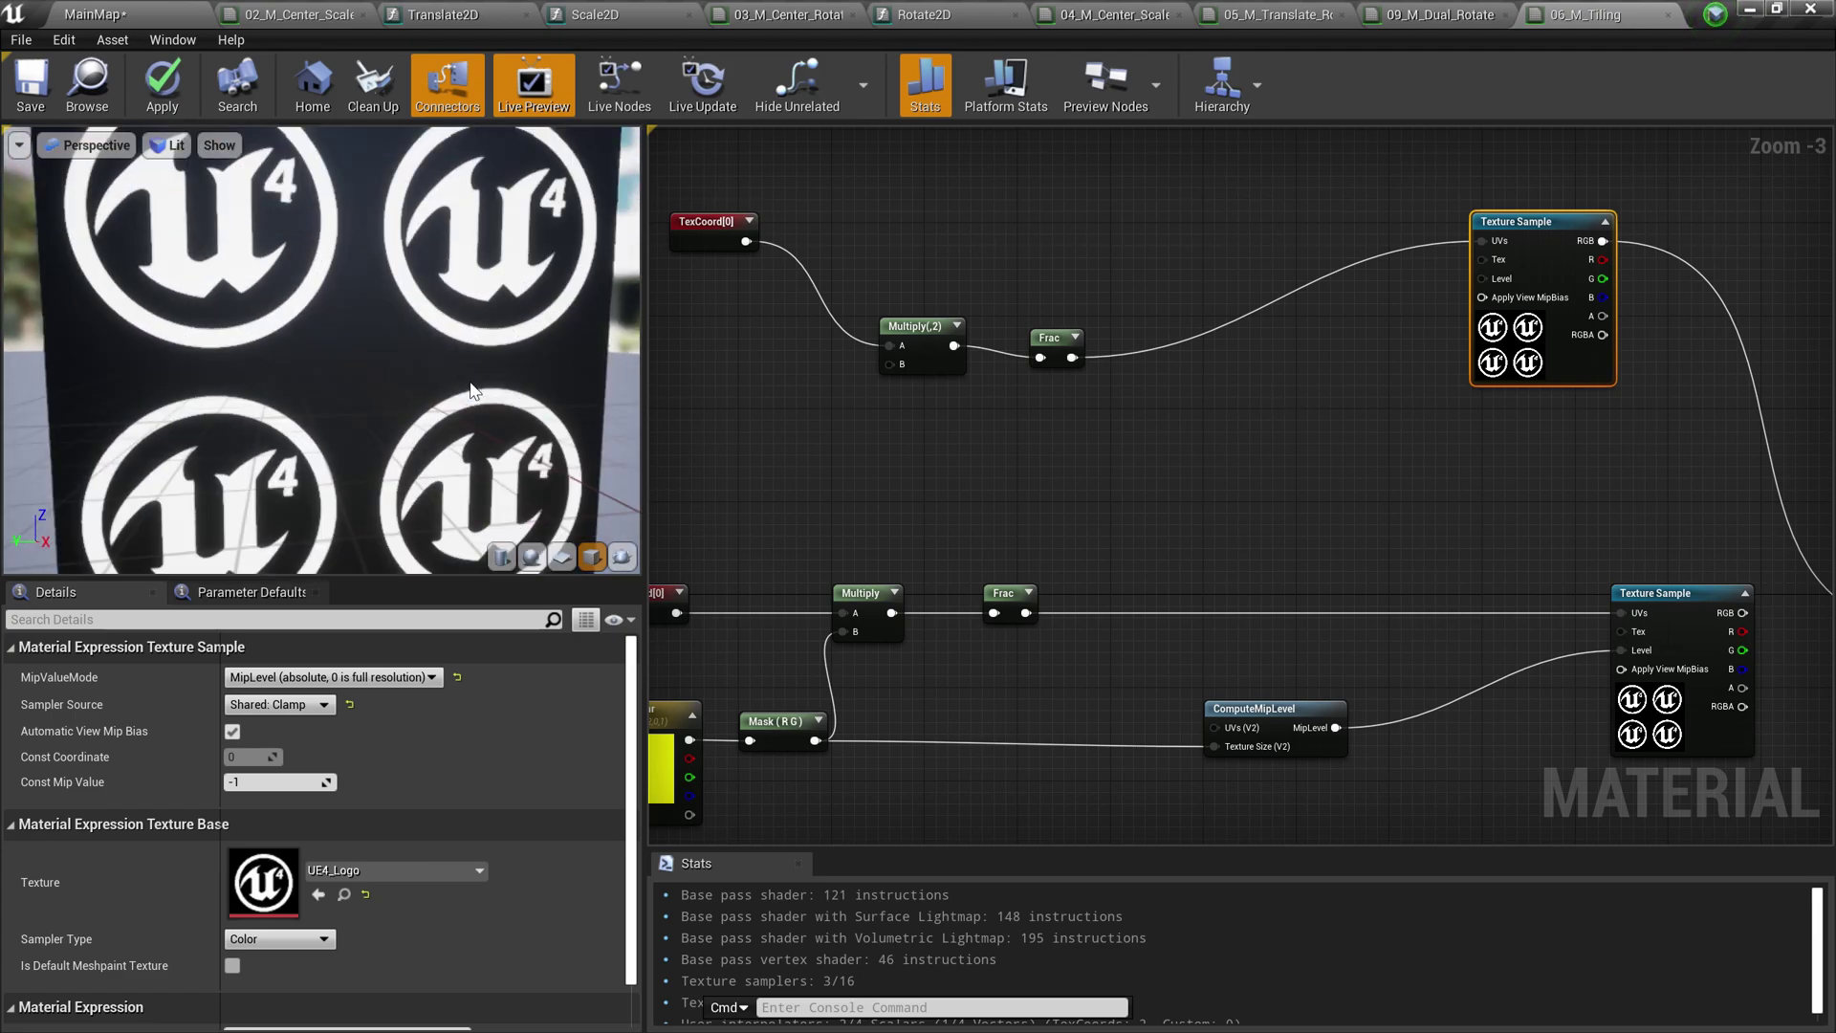
pyautogui.moveTo(483, 389); pyautogui.dragTo(501, 373)
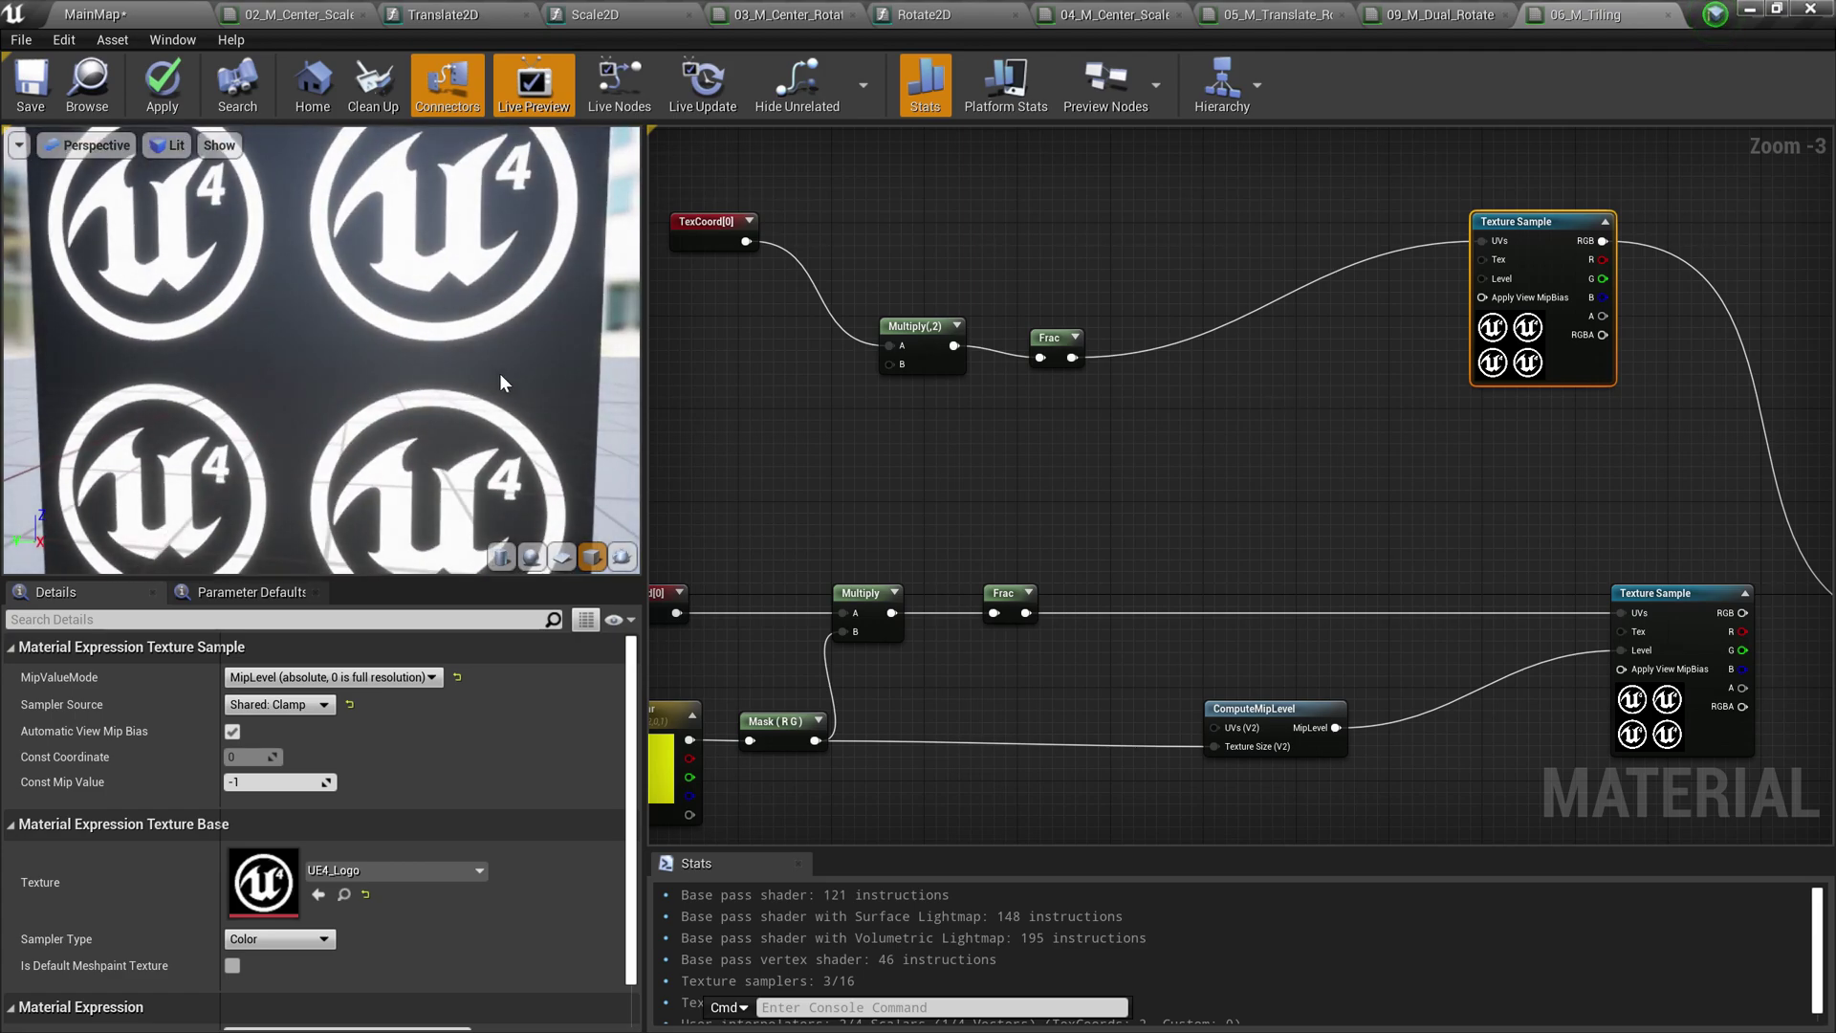
pyautogui.scroll(-5, 498, 373)
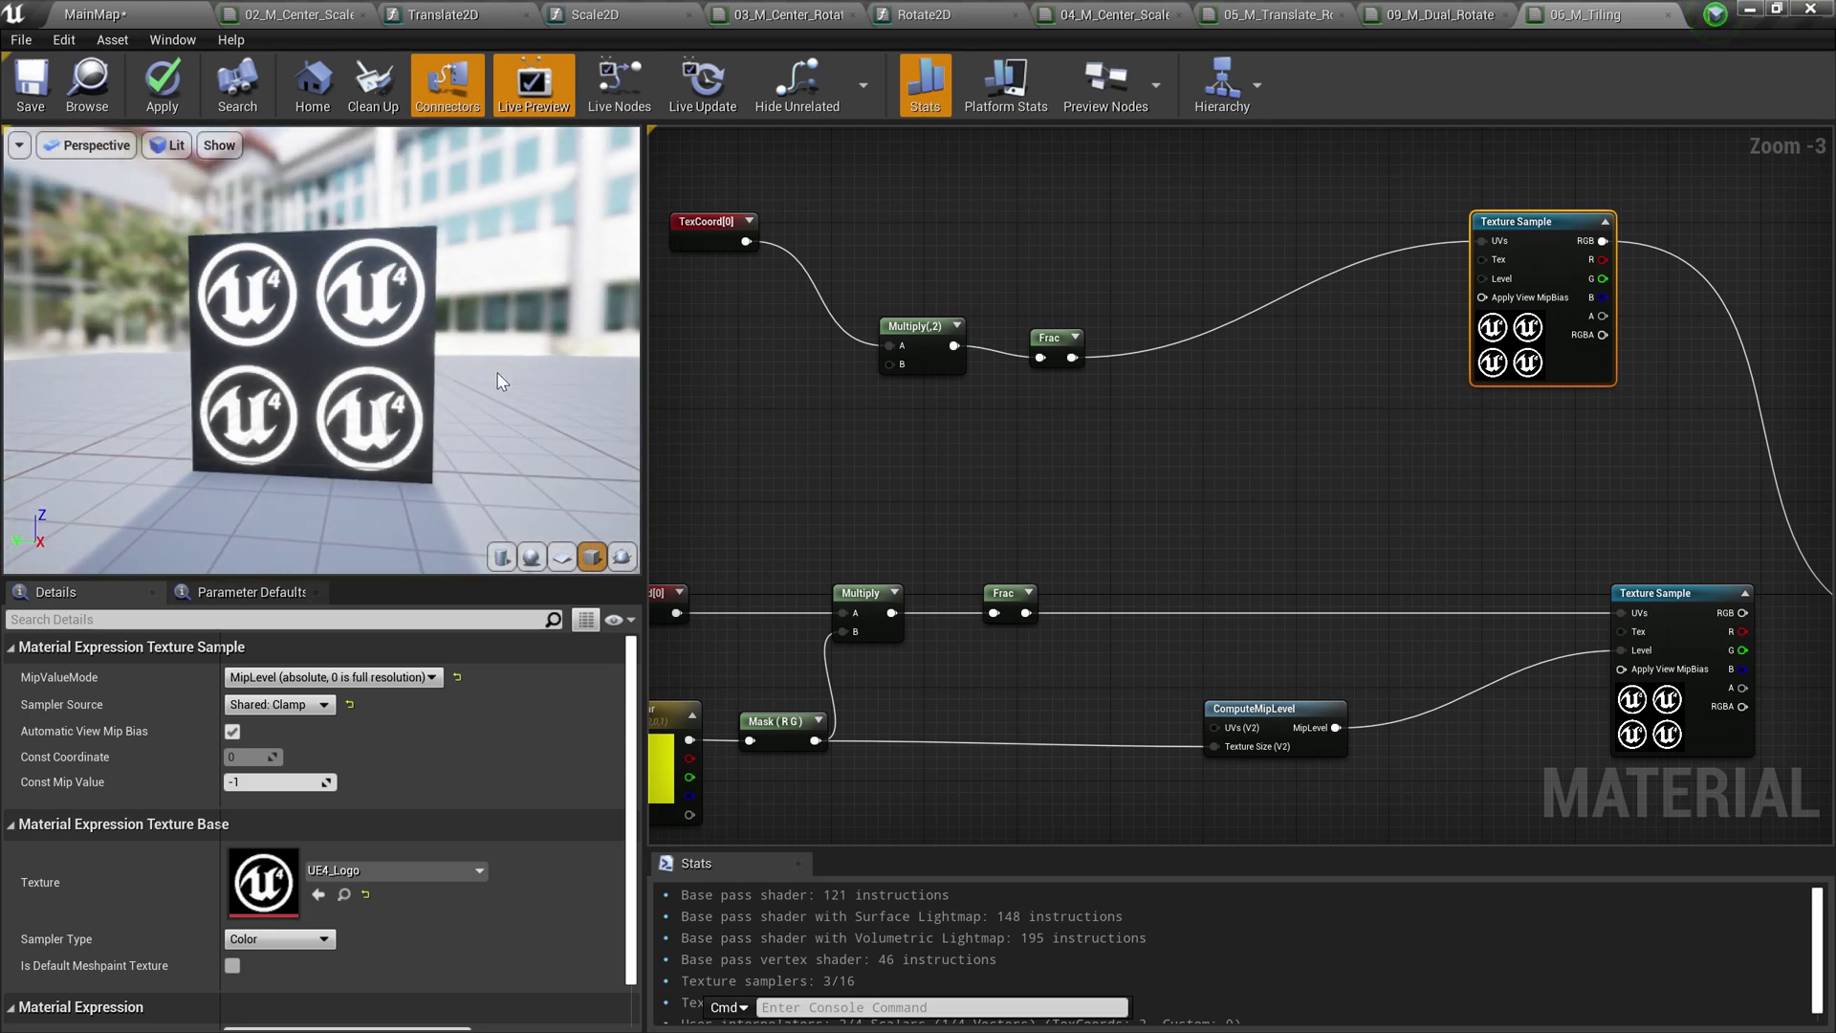
pyautogui.scroll(2, 498, 380)
pyautogui.scroll(-8, 411, 375)
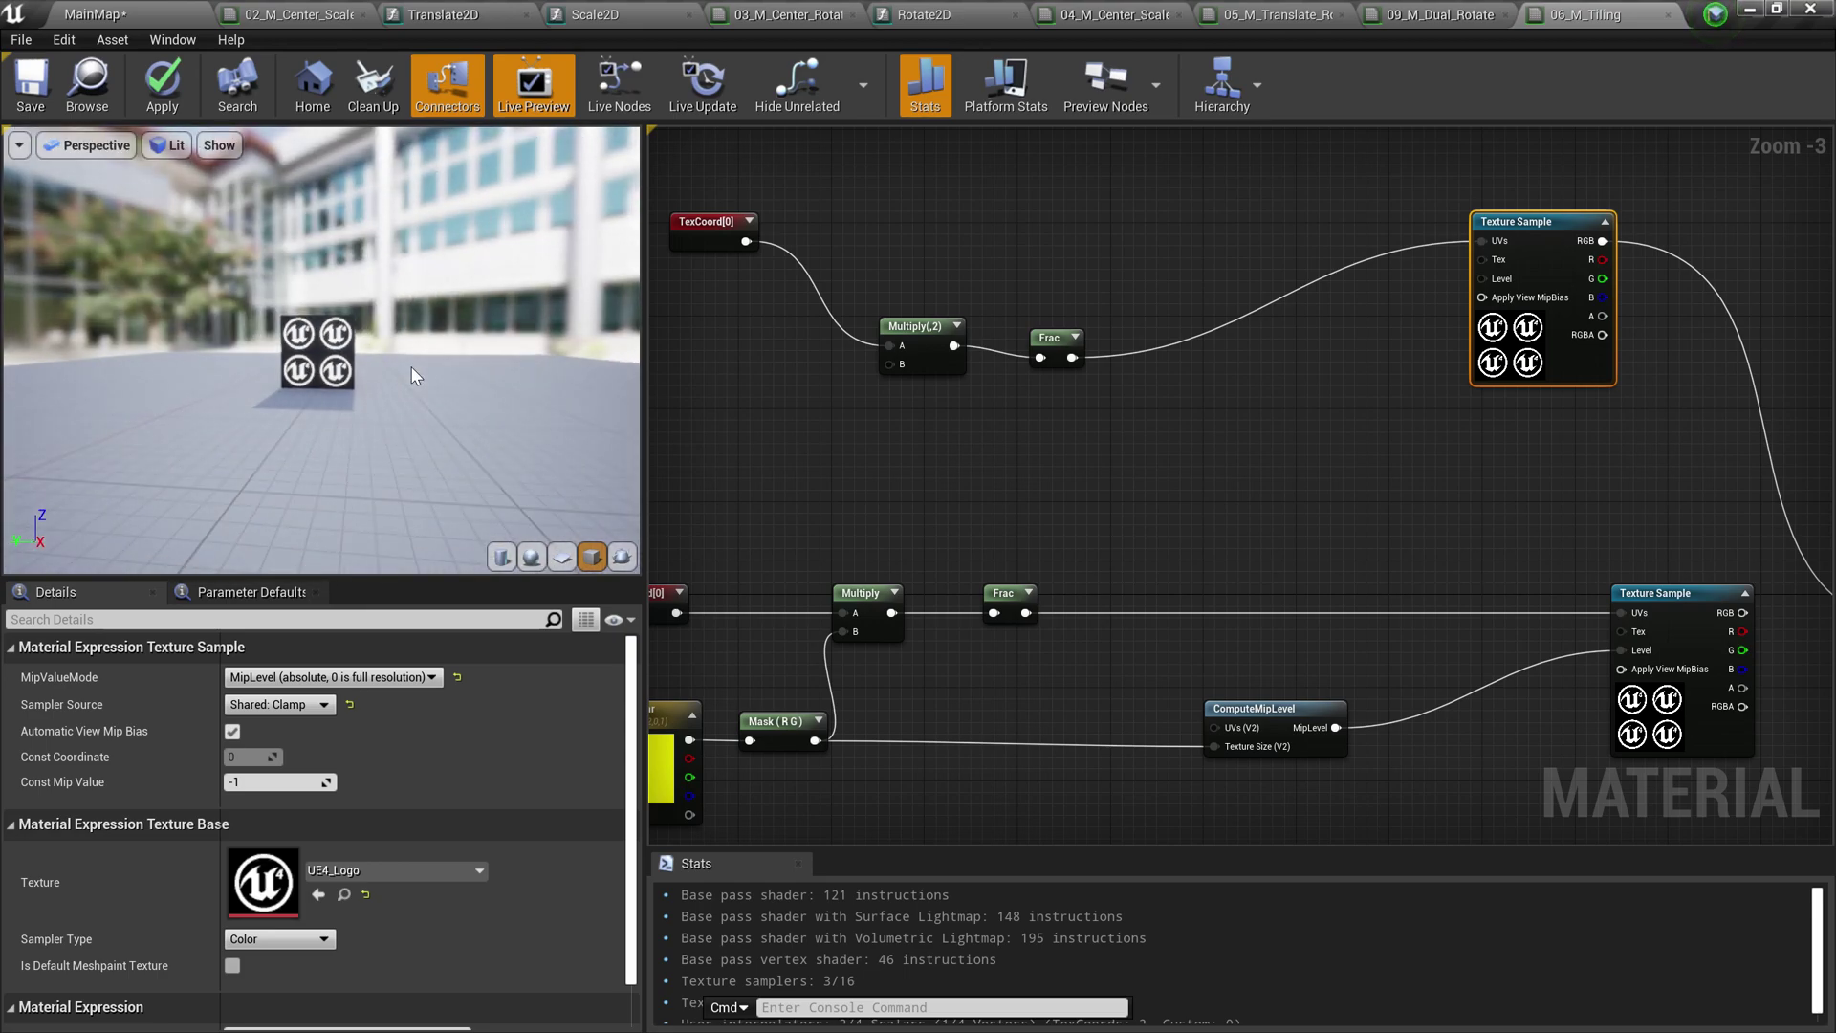
pyautogui.scroll(2, 411, 375)
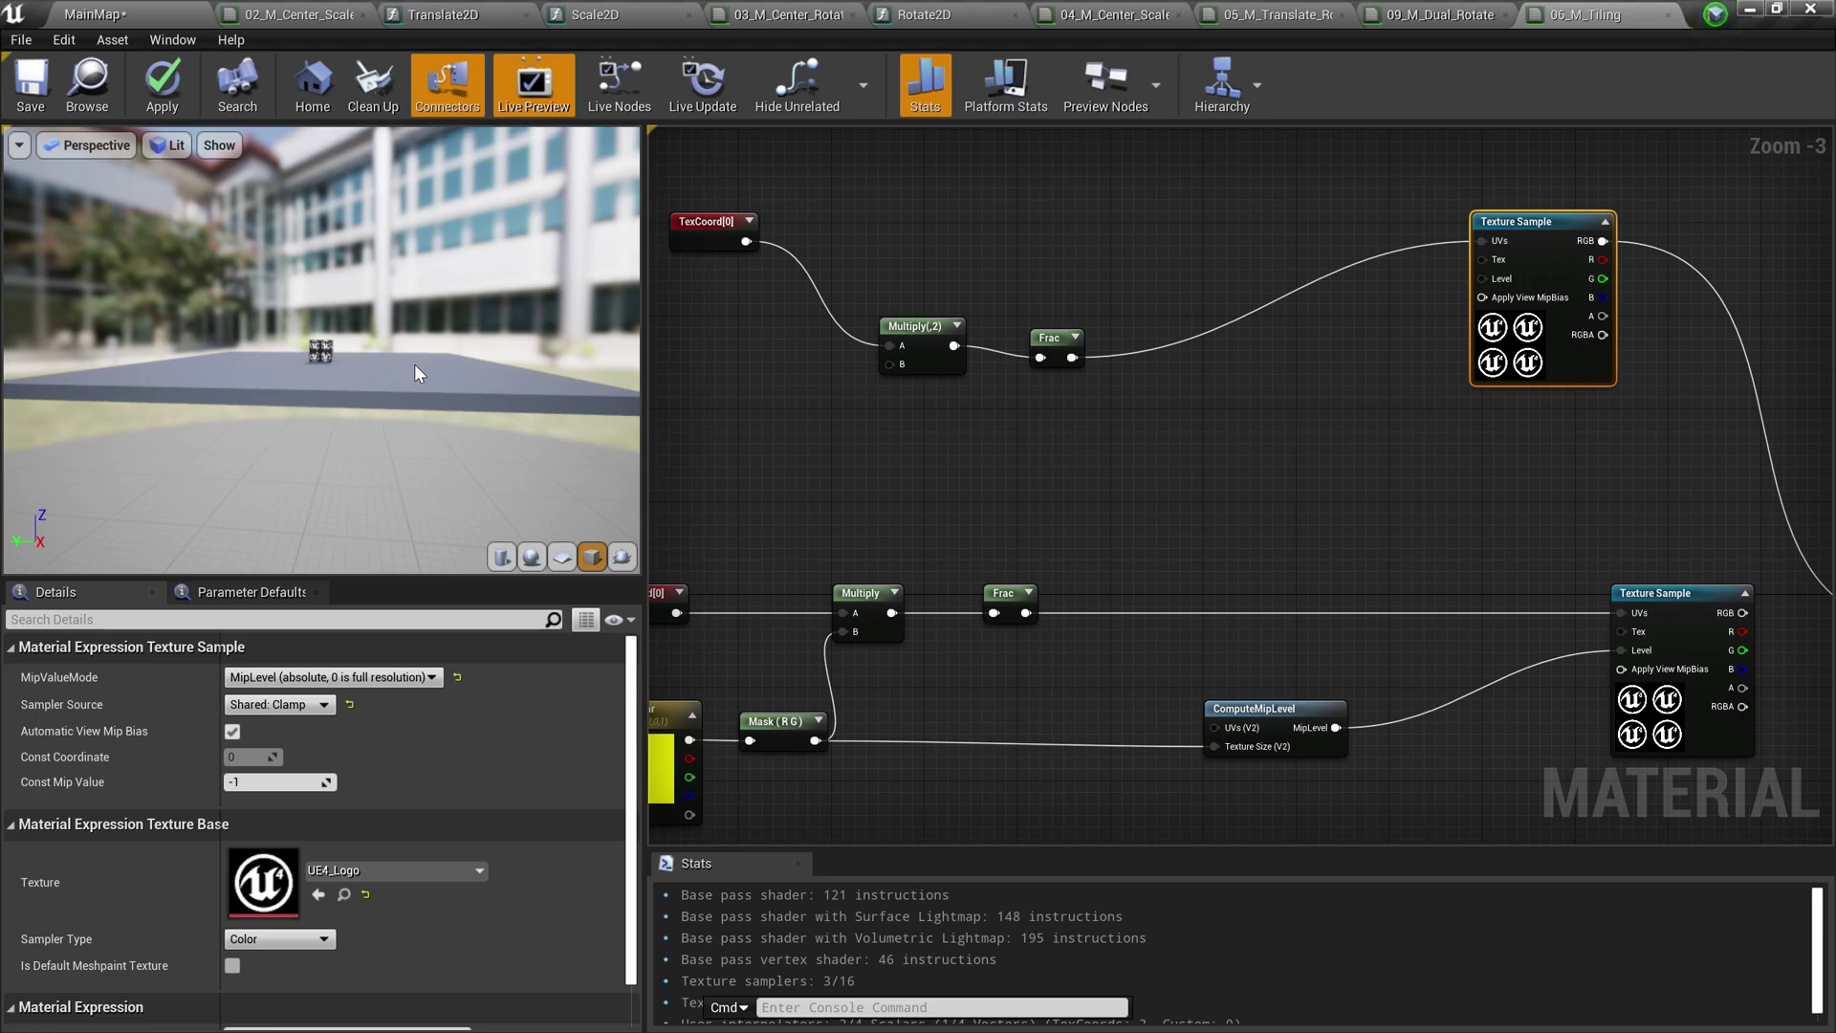
pyautogui.scroll(3, 415, 364)
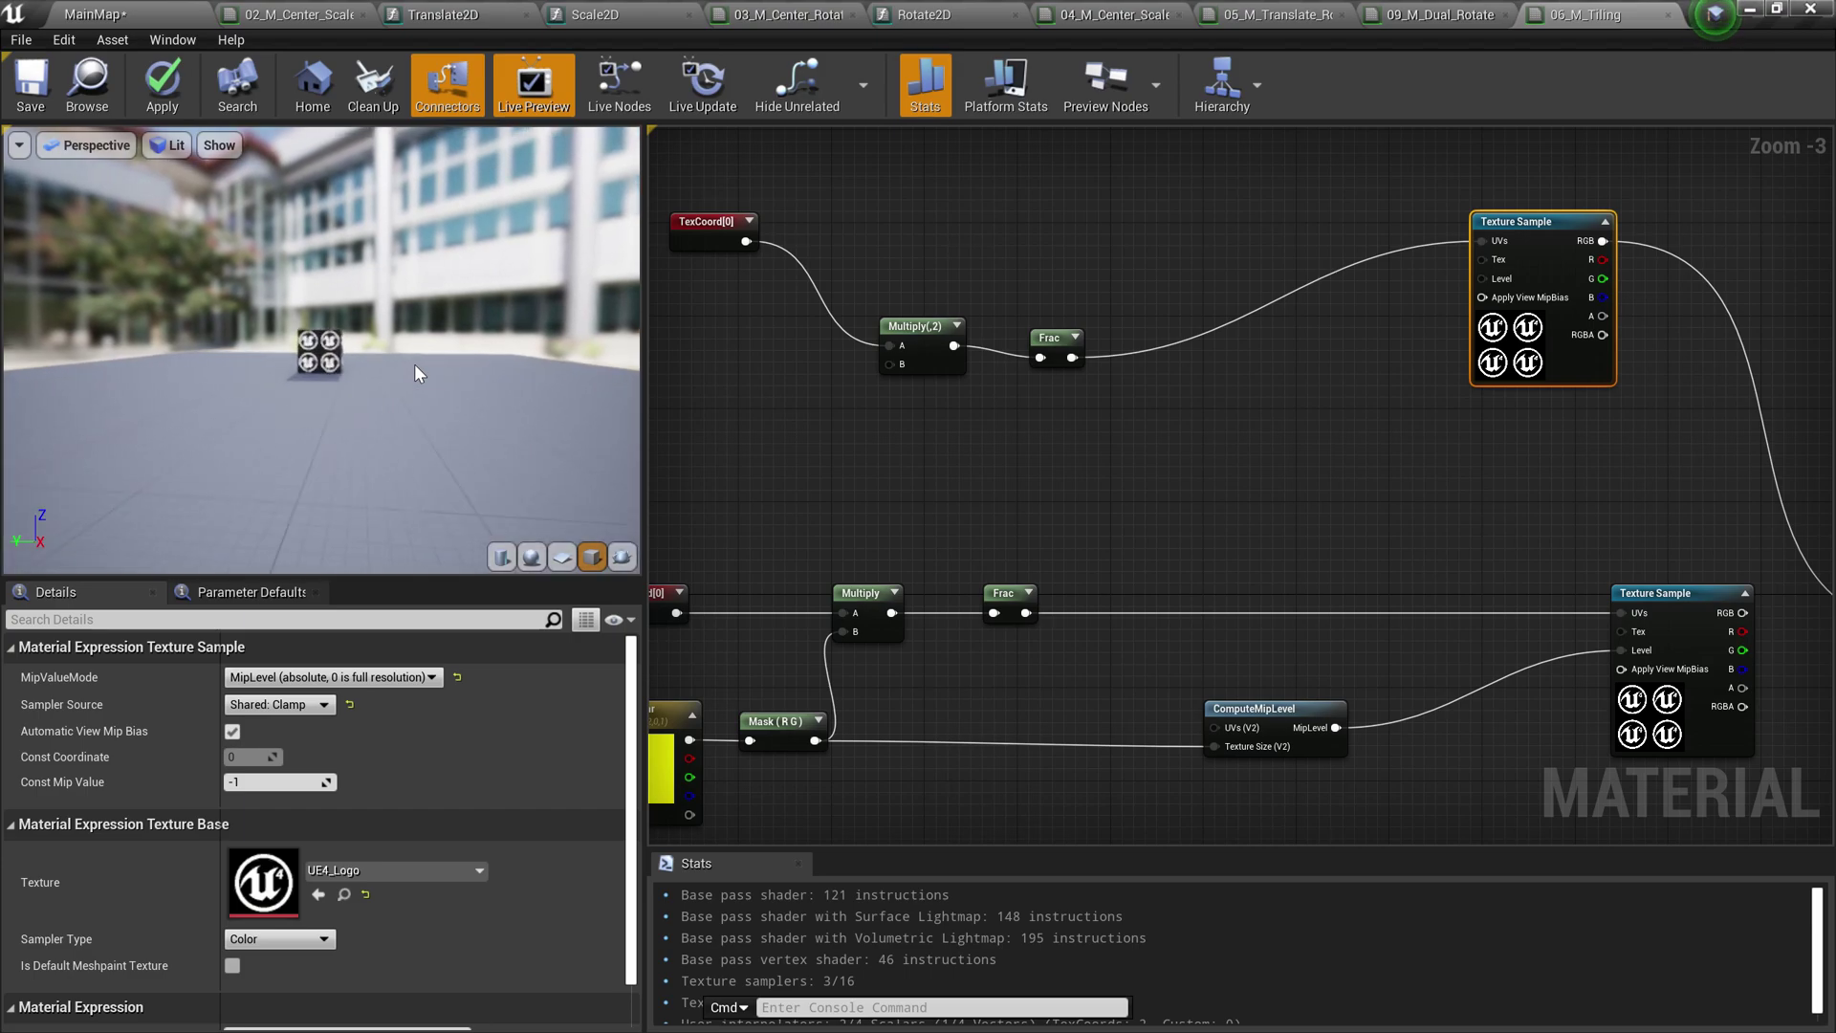
pyautogui.scroll(6, 417, 368)
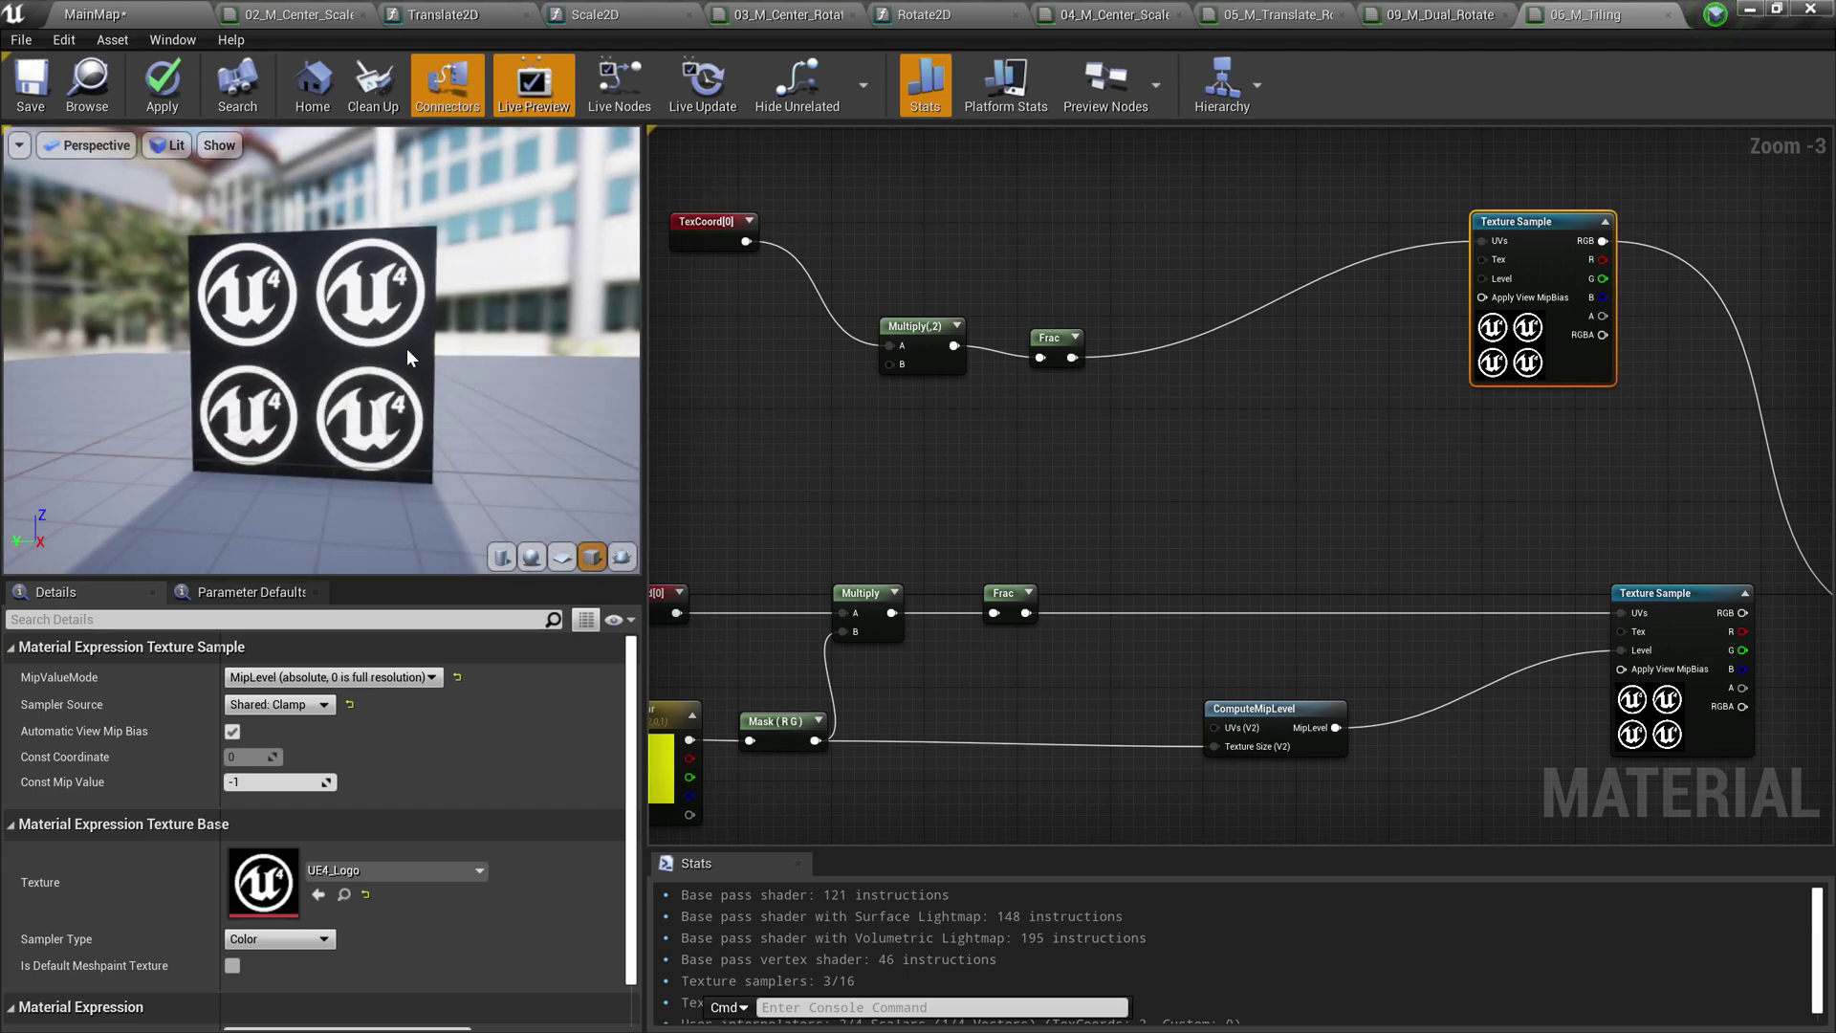
pyautogui.scroll(-6, 387, 333)
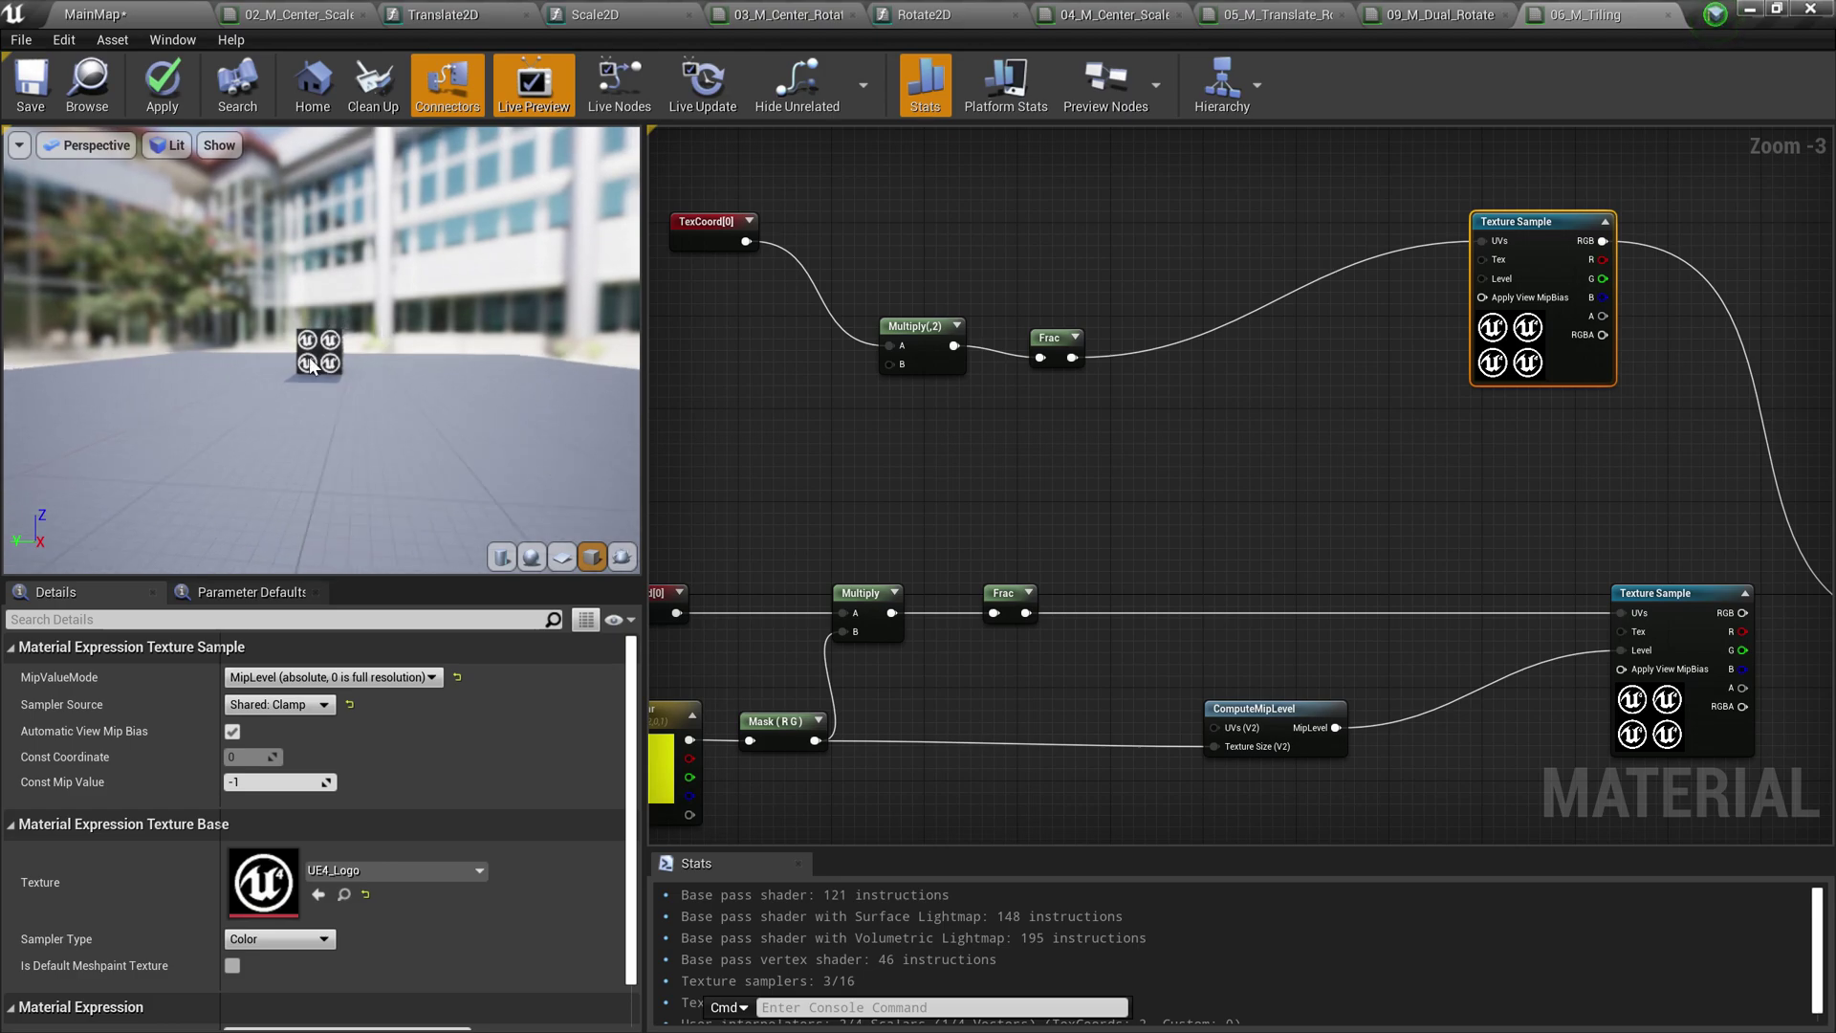
pyautogui.scroll(-3, 321, 371)
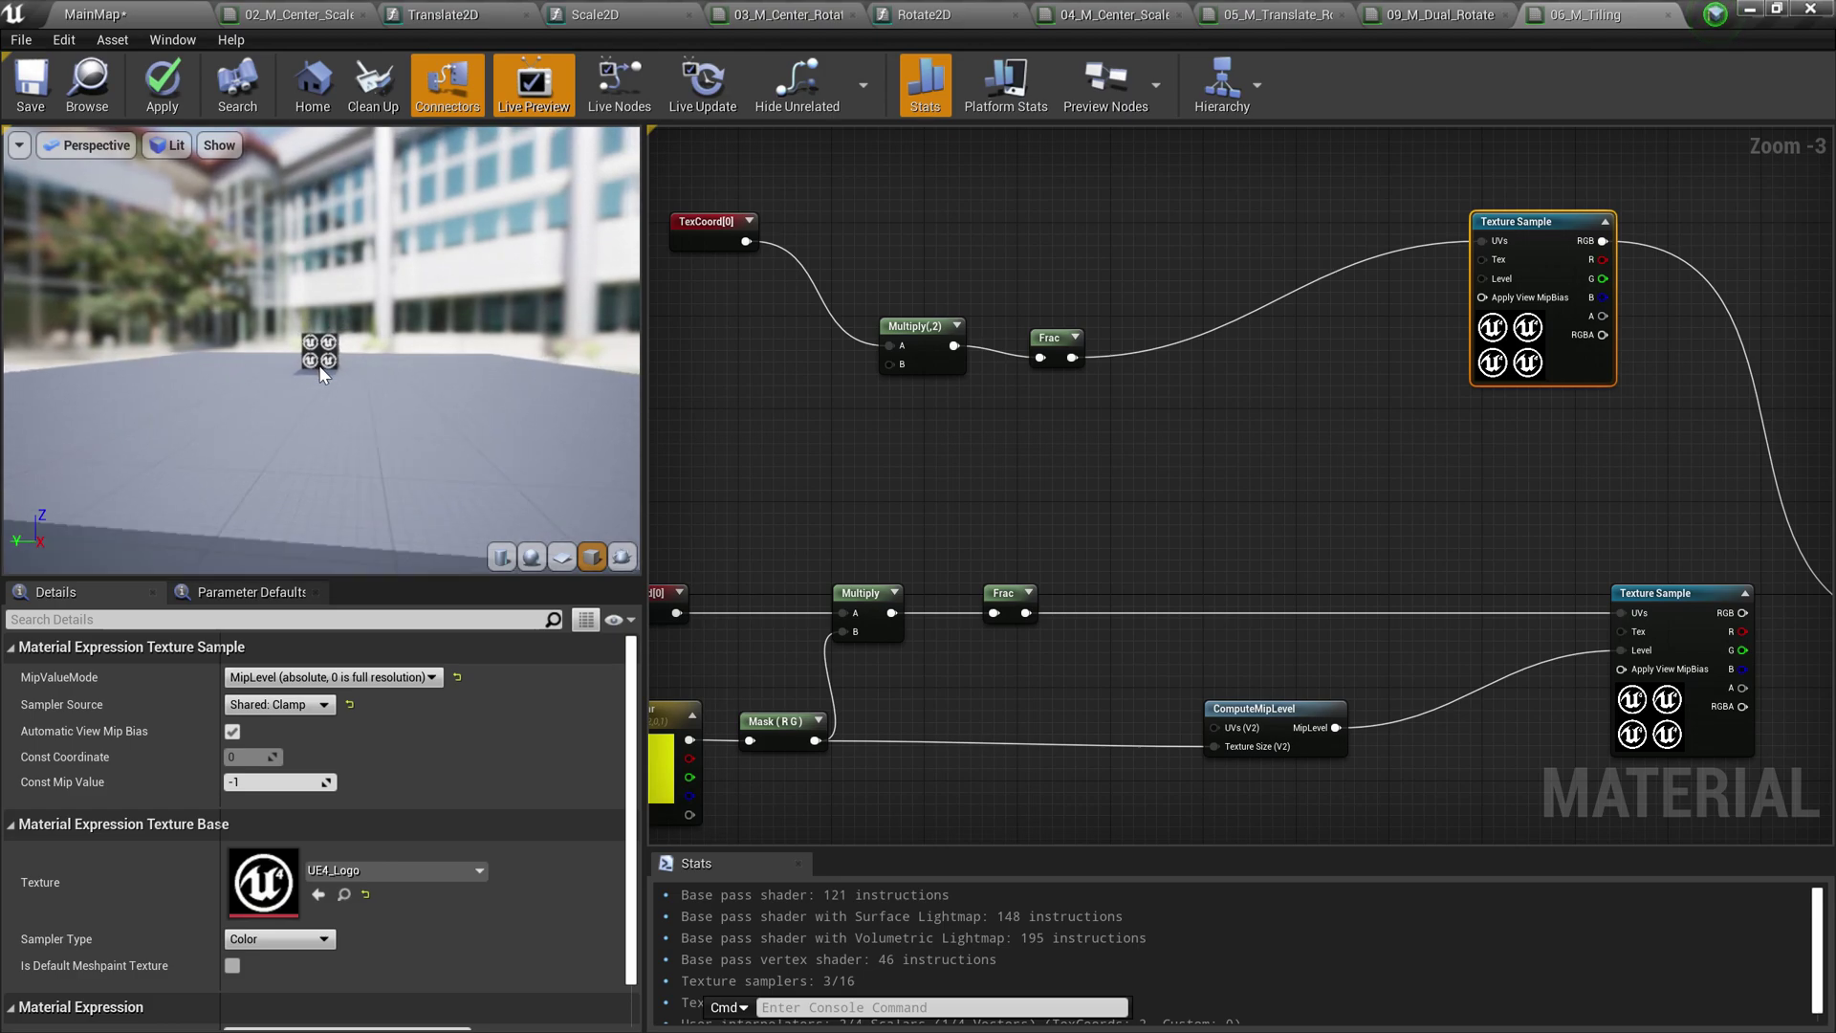
pyautogui.scroll(3, 318, 365)
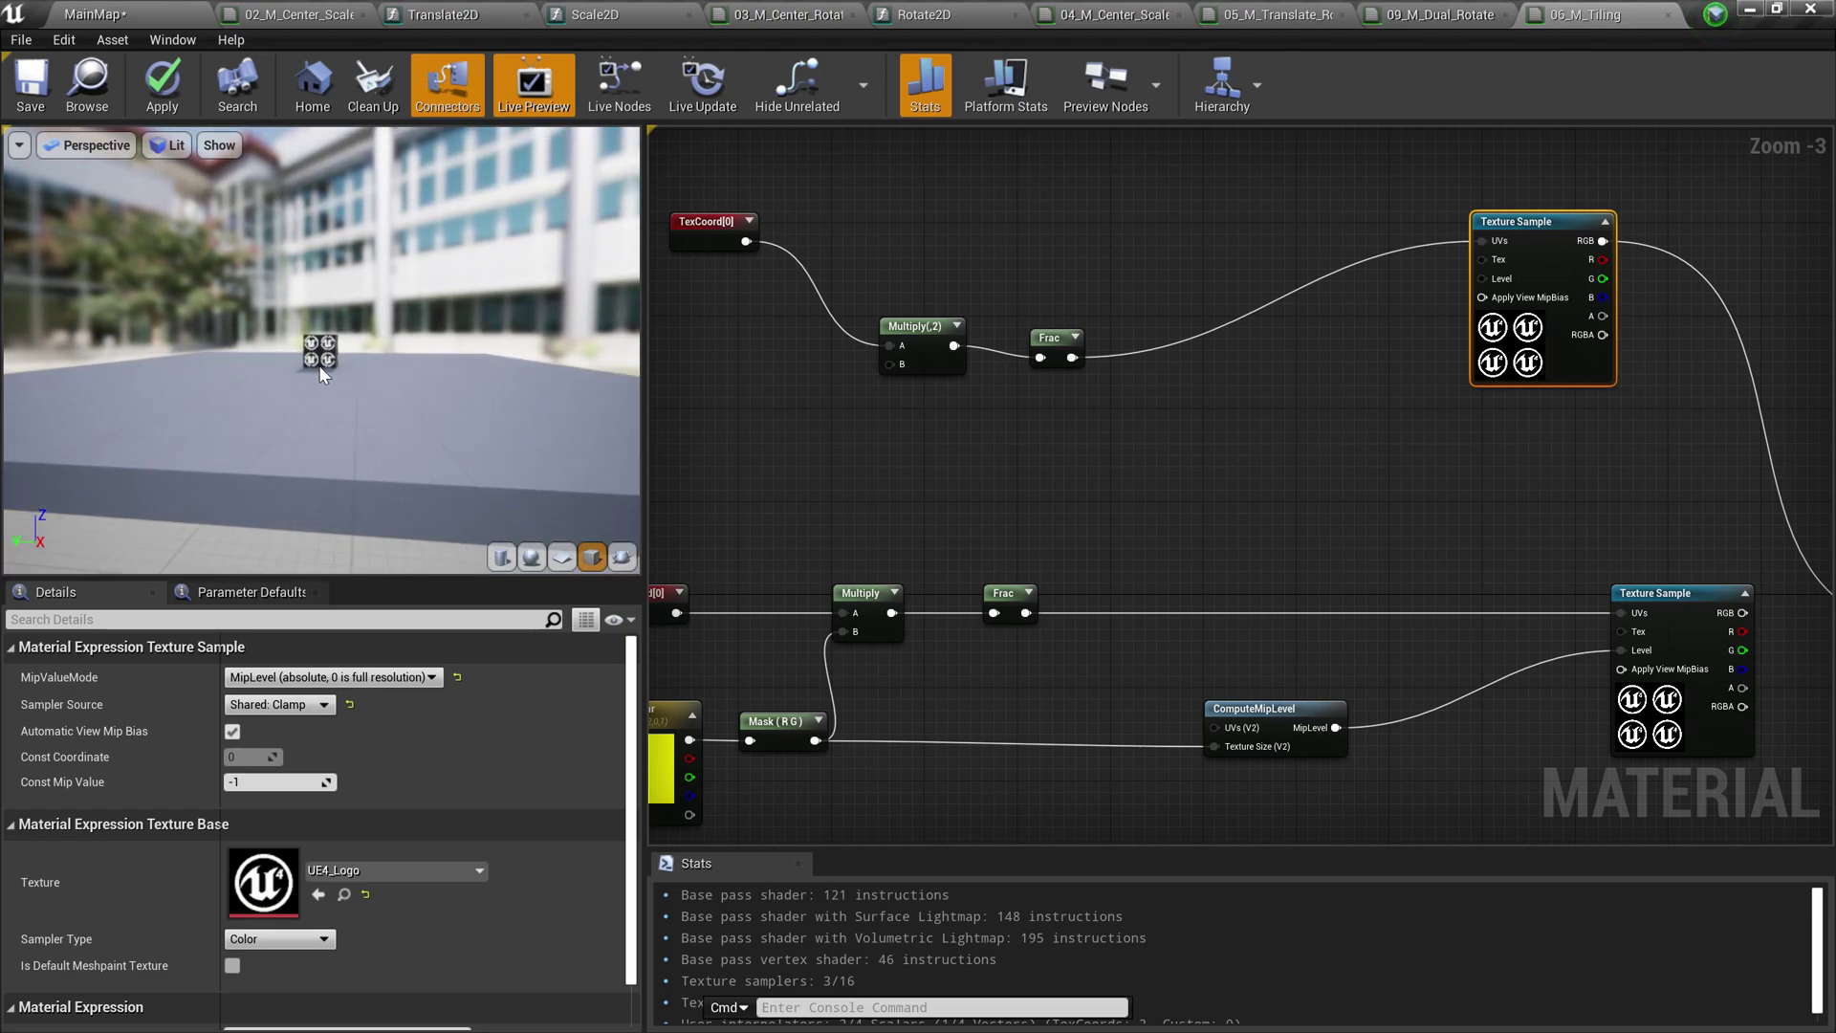
pyautogui.scroll(-4, 318, 365)
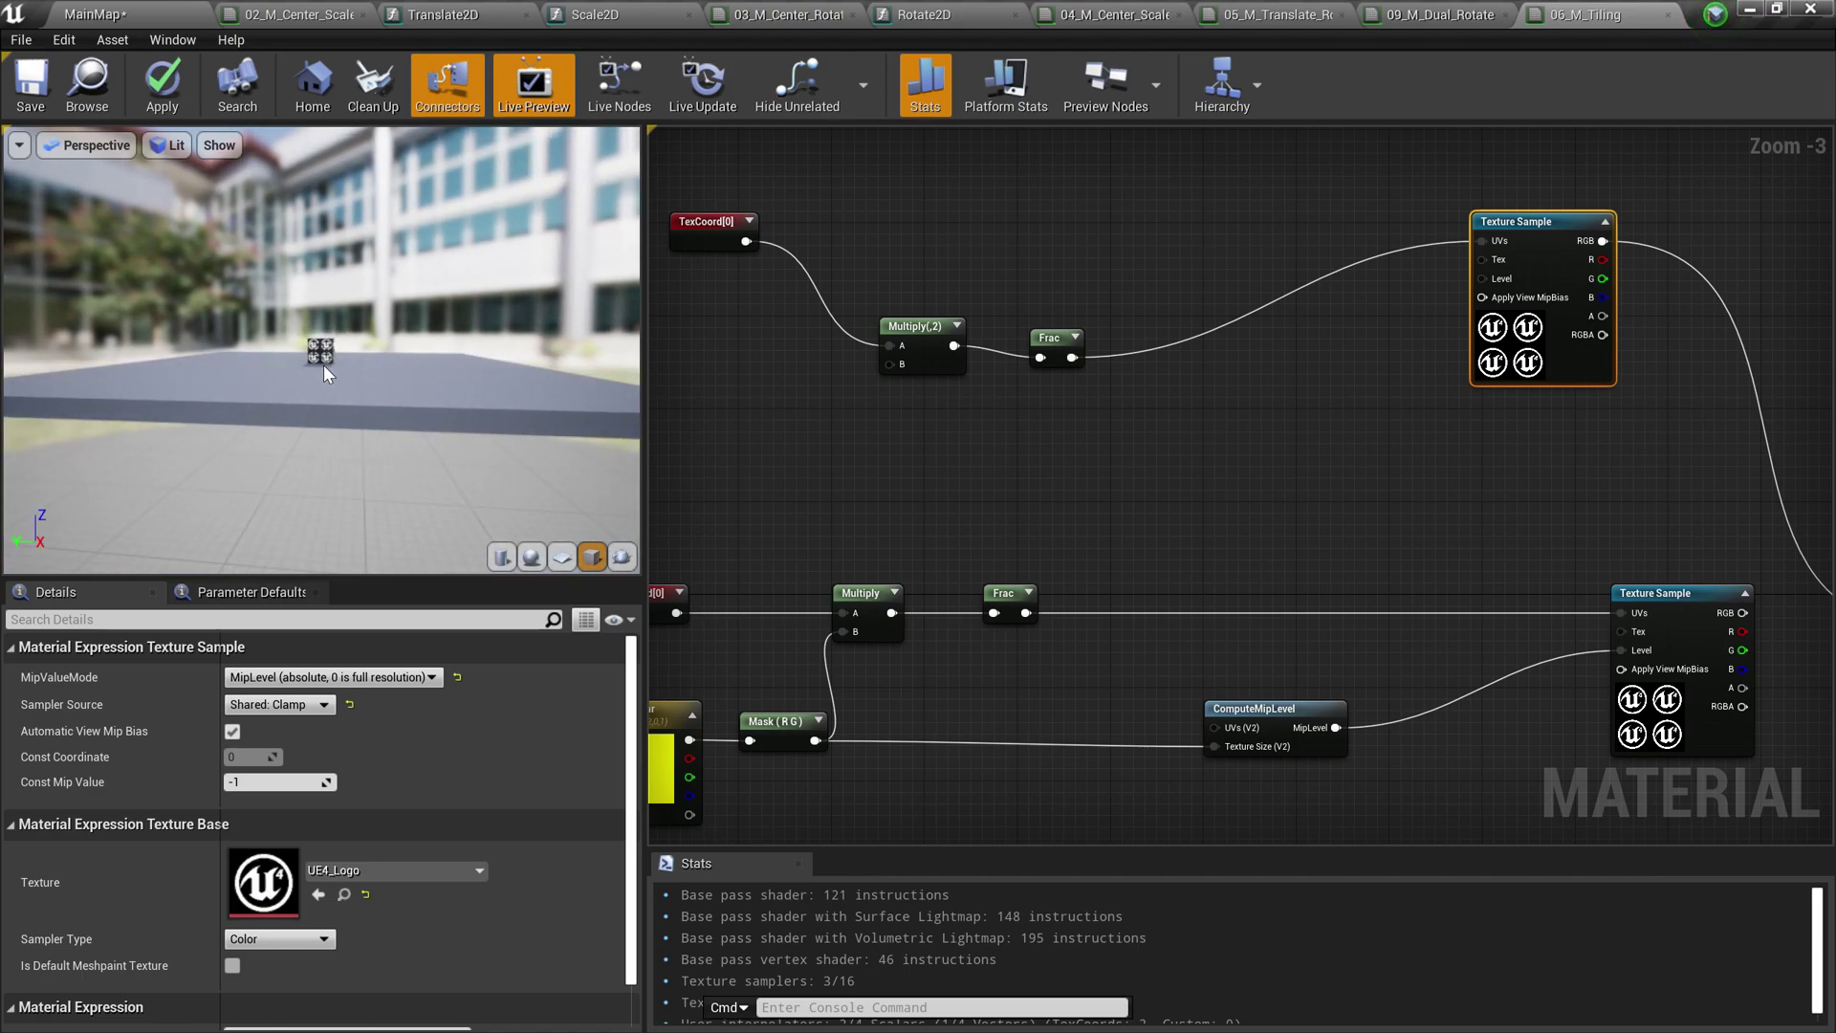
pyautogui.scroll(-2, 323, 367)
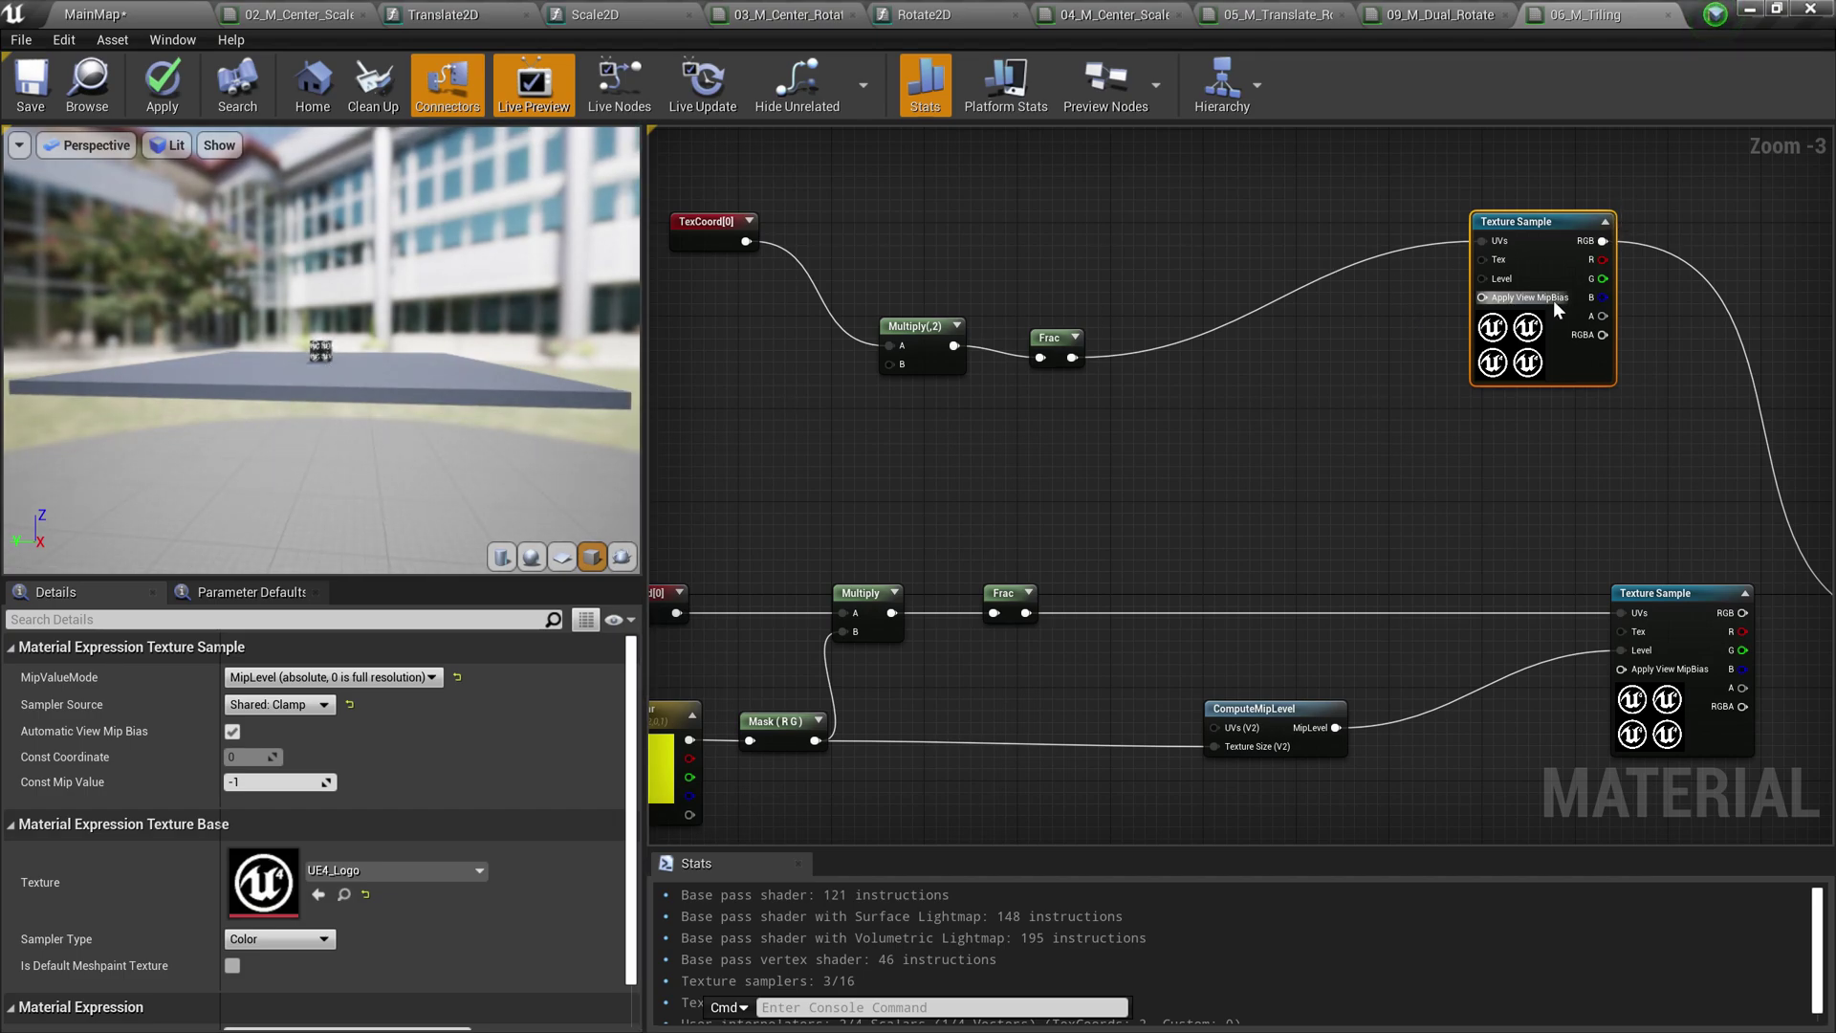
pyautogui.scroll(6, 371, 347)
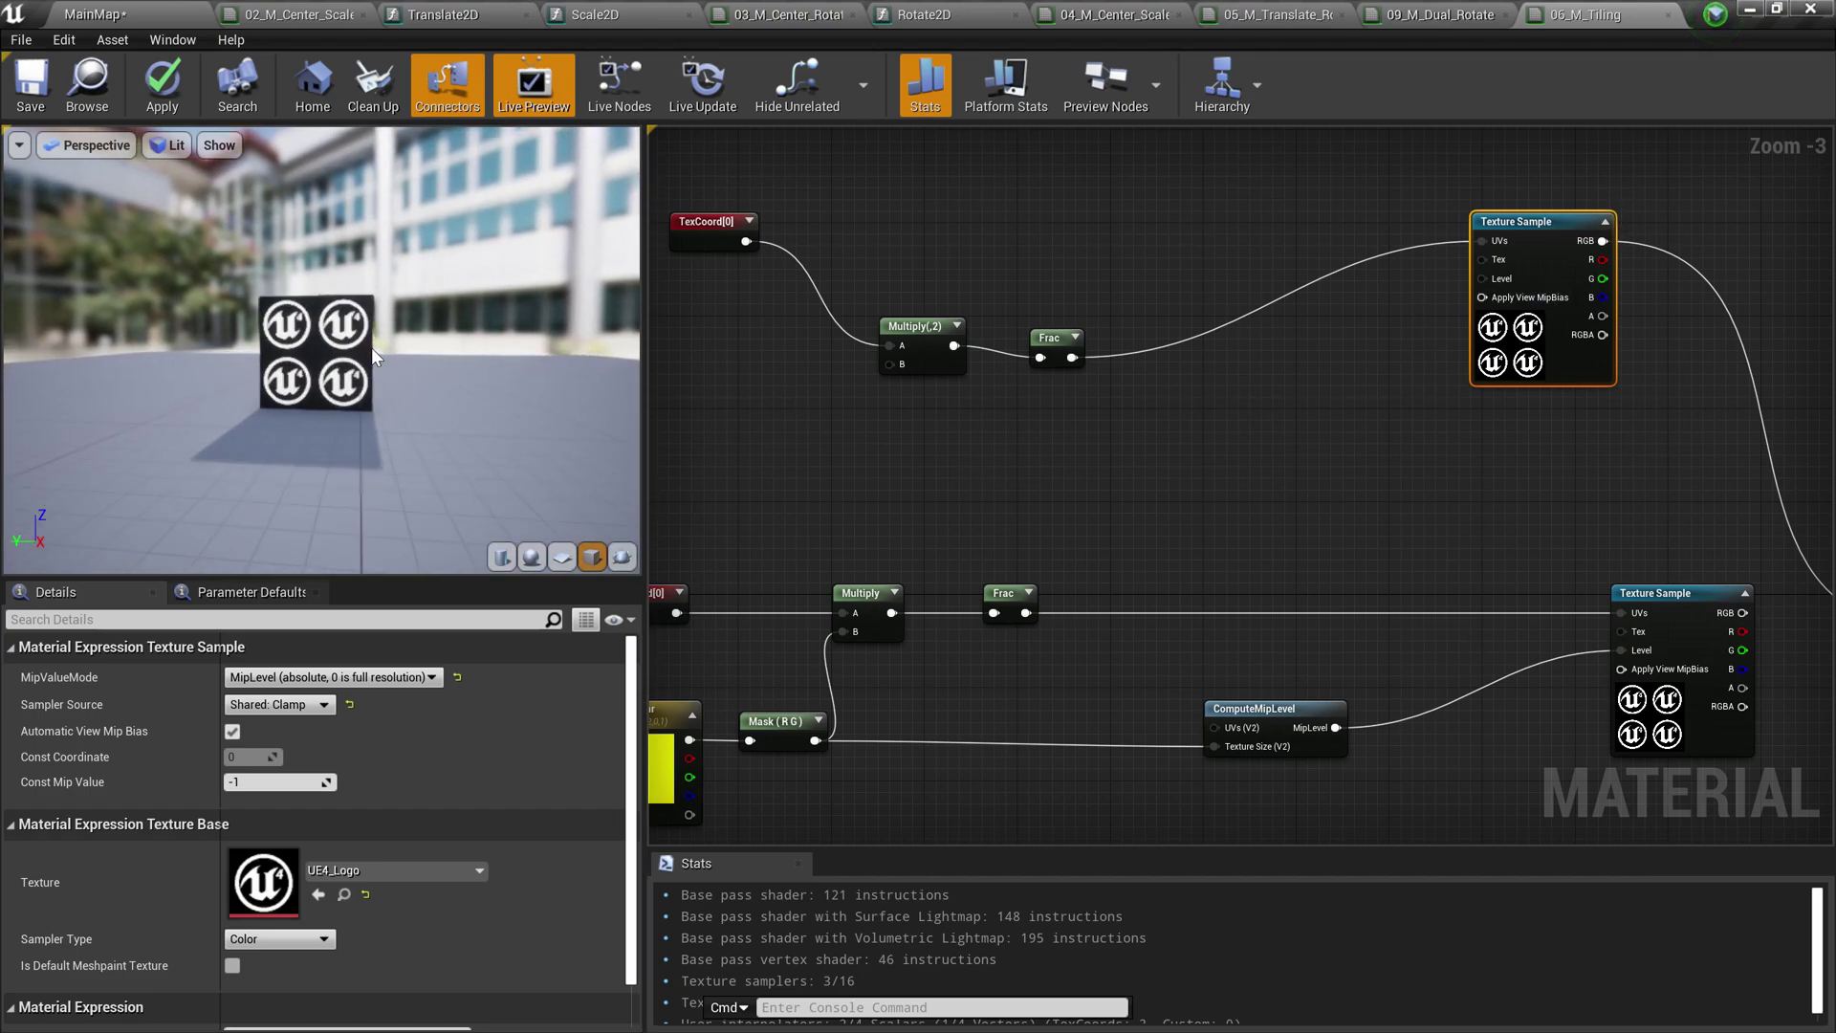
pyautogui.scroll(6, 371, 347)
pyautogui.scroll(-6, 371, 347)
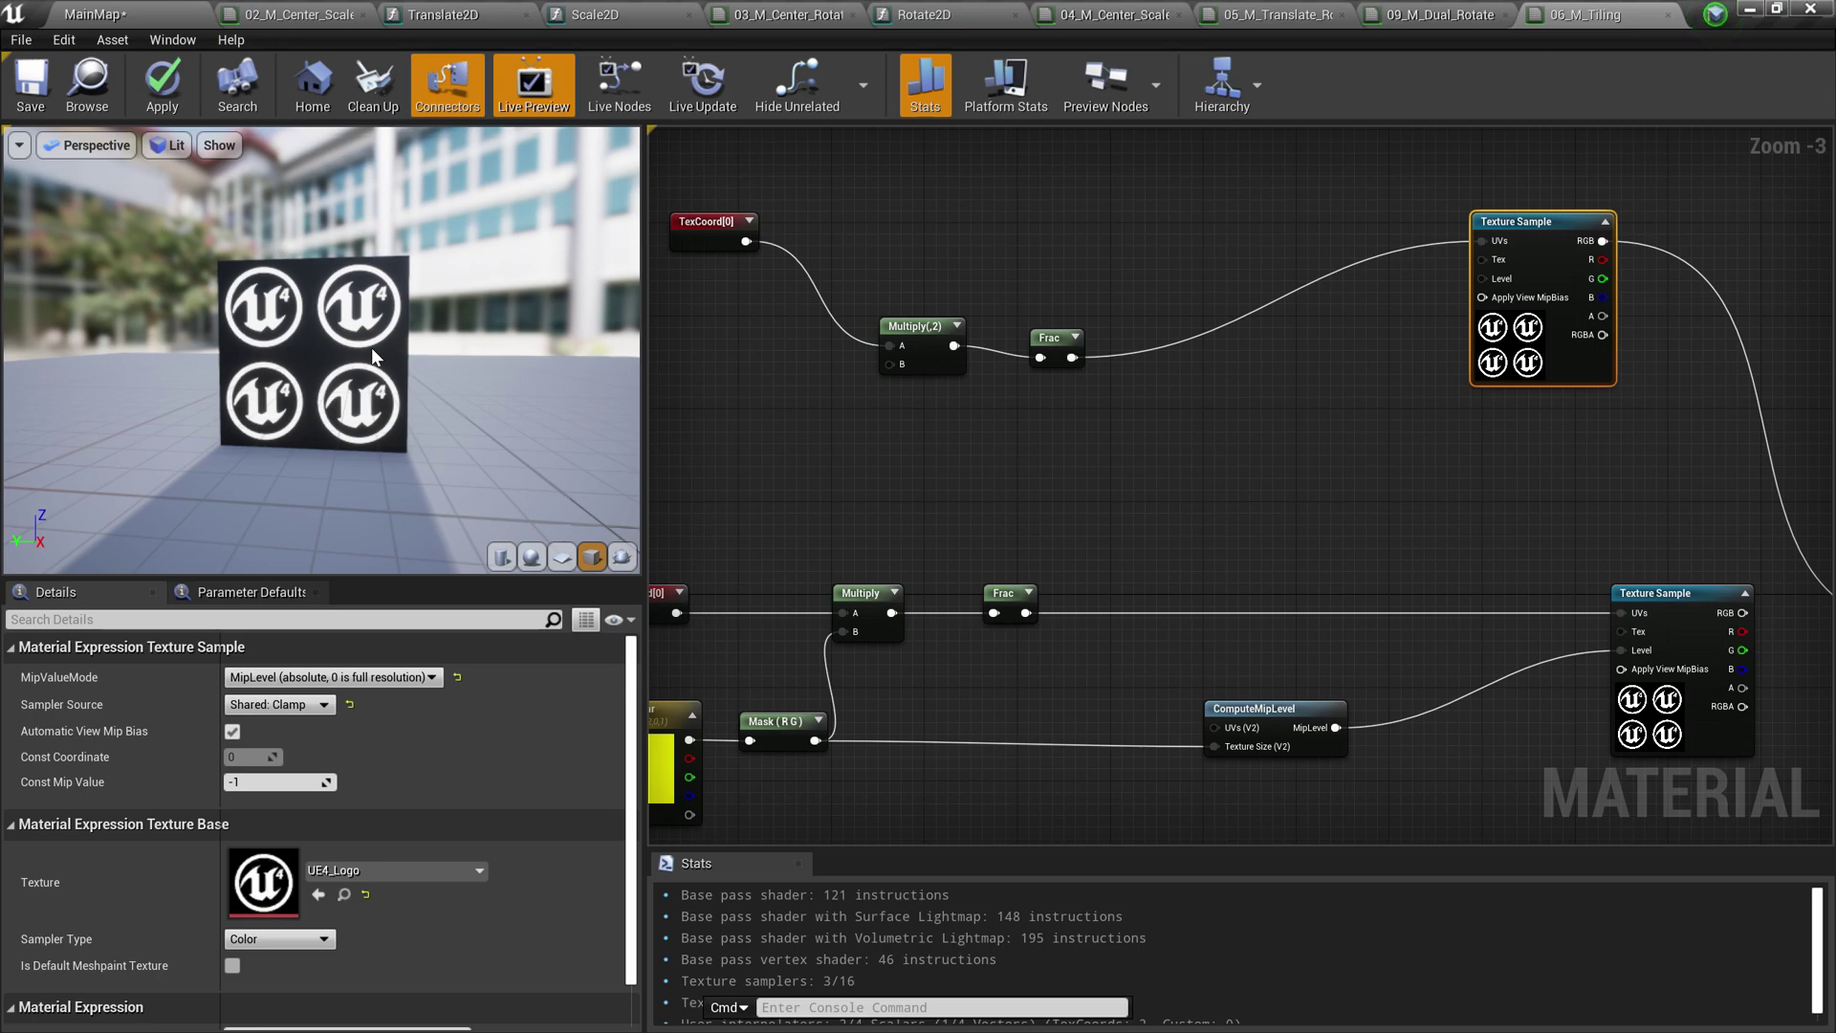
pyautogui.scroll(-6, 443, 307)
pyautogui.scroll(1, 443, 307)
pyautogui.scroll(6, 444, 307)
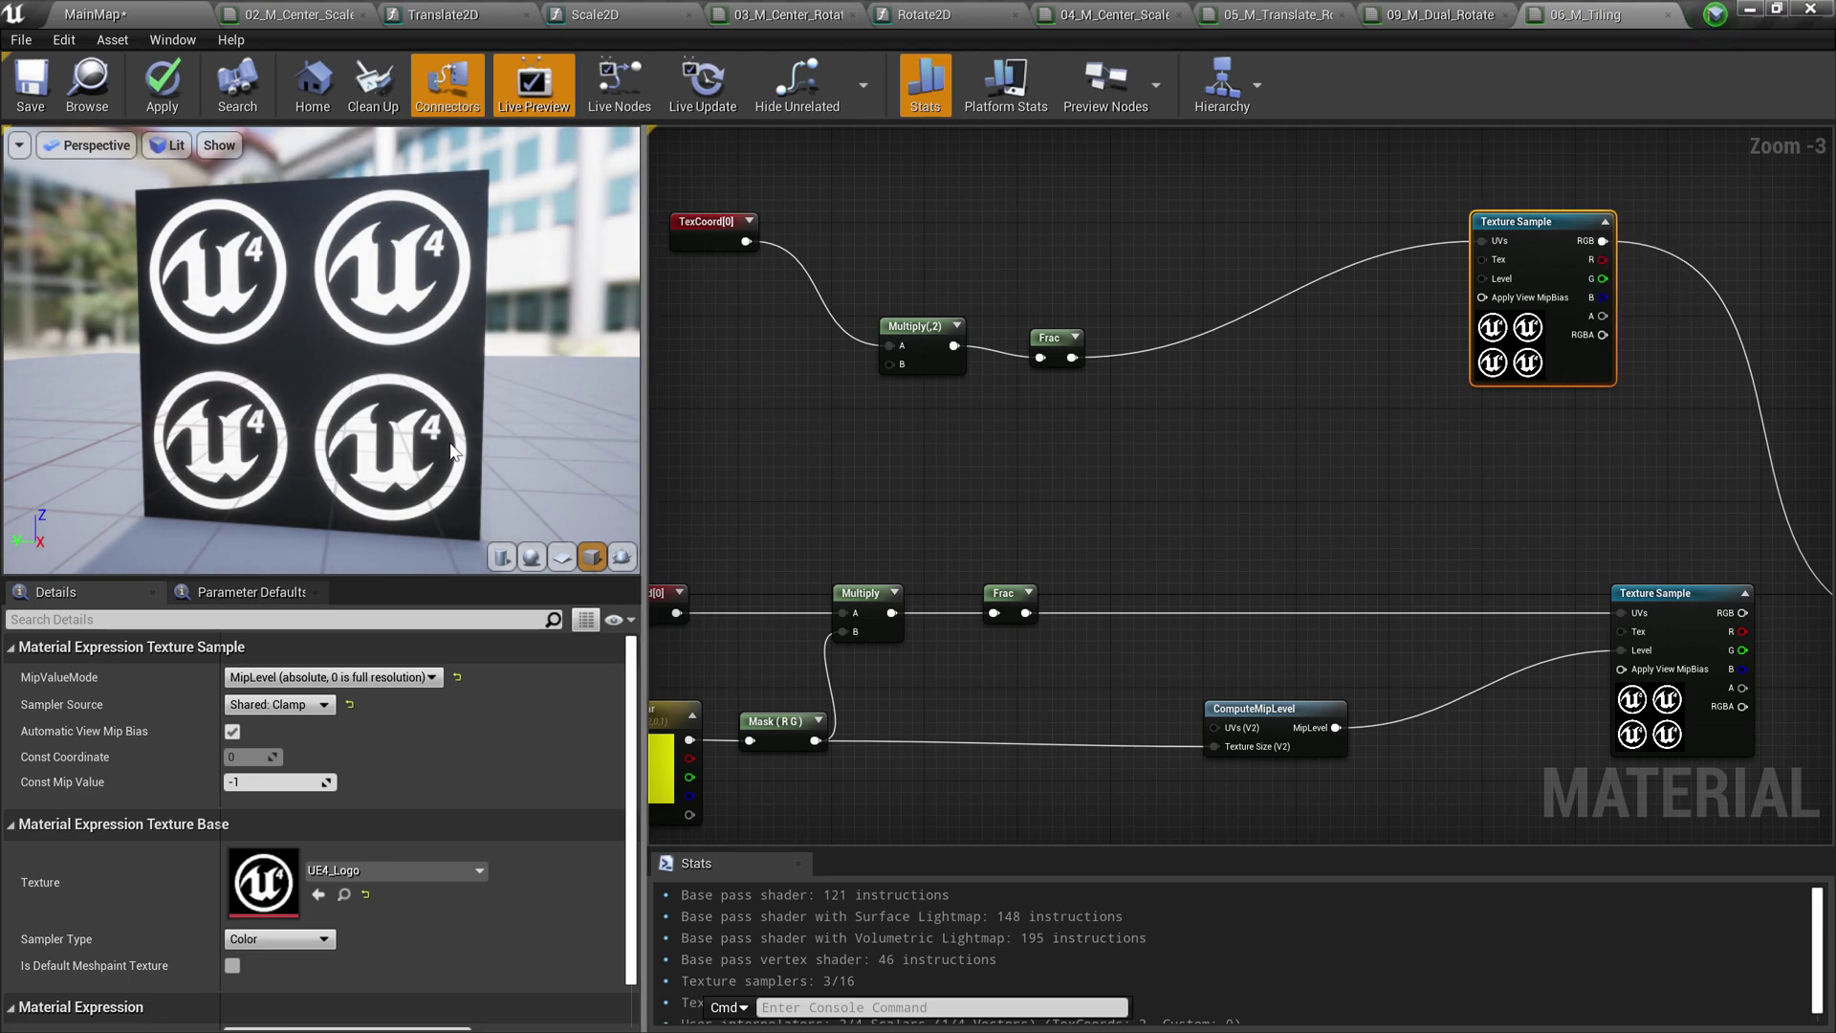
pyautogui.scroll(-5, 427, 411)
pyautogui.scroll(3, 426, 412)
pyautogui.moveTo(342, 381); pyautogui.dragTo(383, 406)
pyautogui.scroll(5, 342, 381)
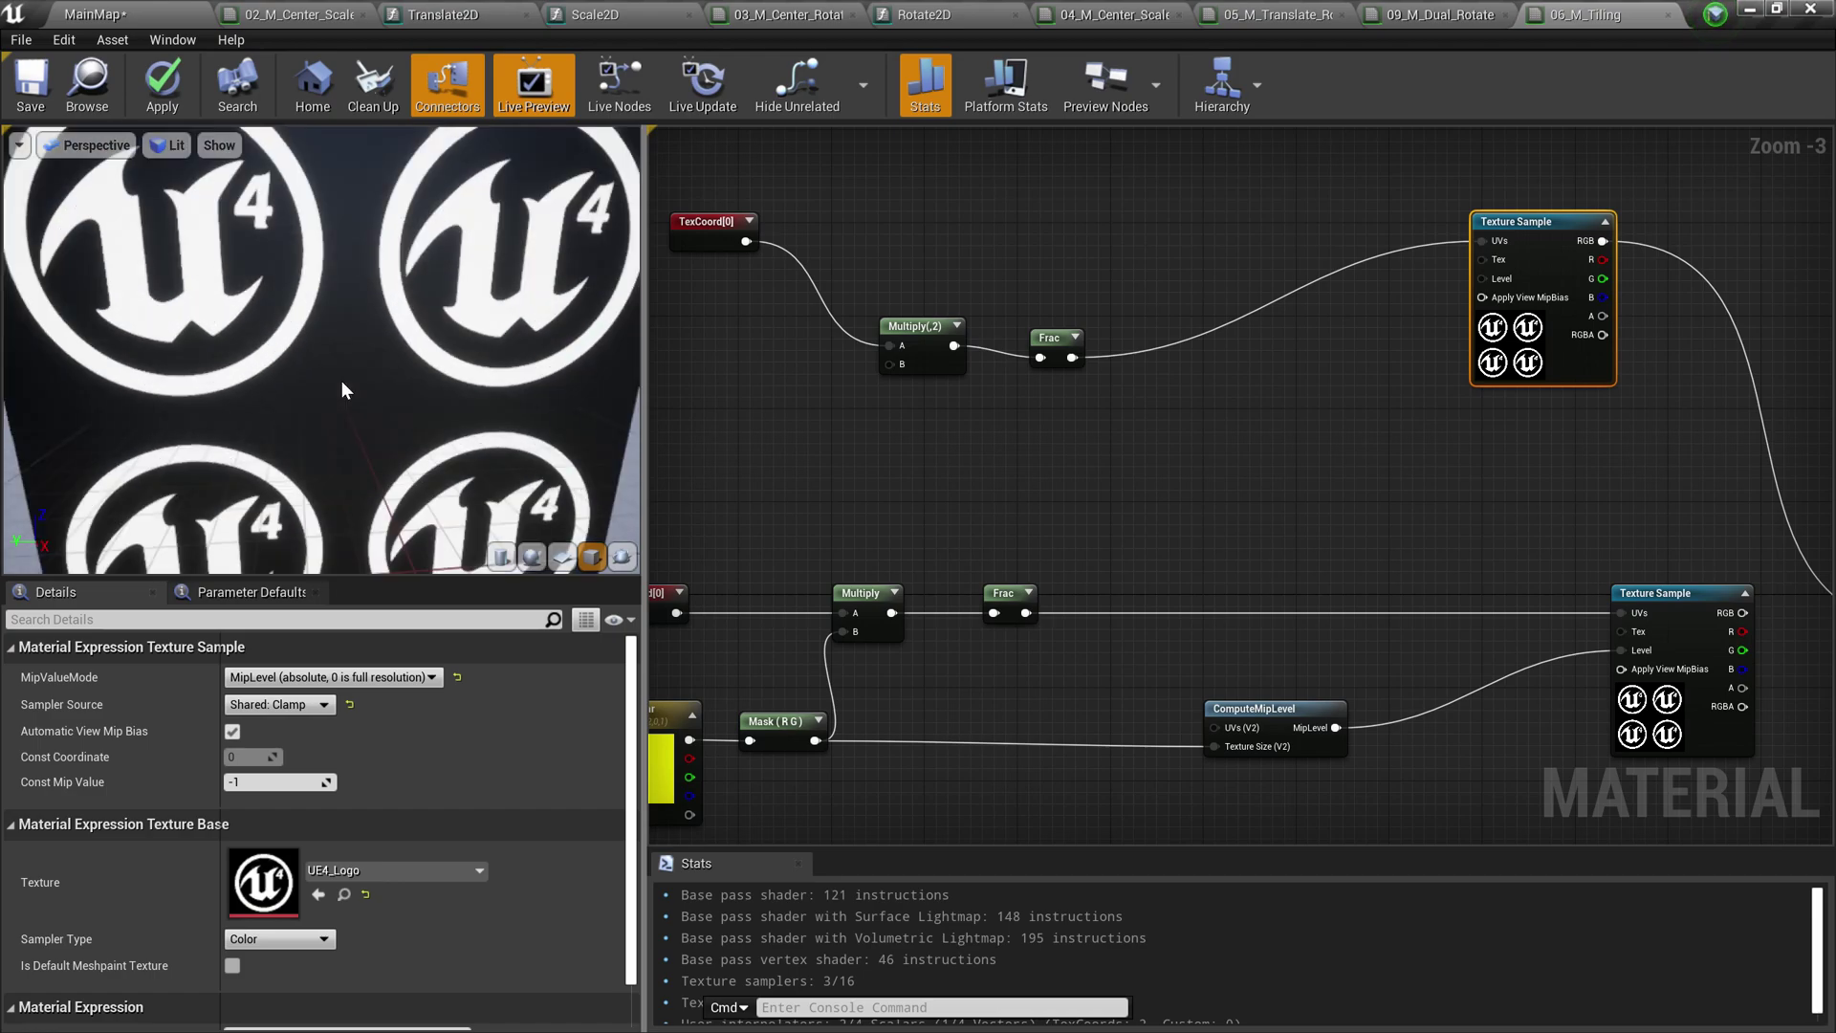
pyautogui.scroll(-3, 341, 380)
# Add a ComputeMipLevel node below the upper Frac and connect its MipLevel output to the upper Texture Sample's Level input
pyautogui.scroll(-1, 1207, 371)
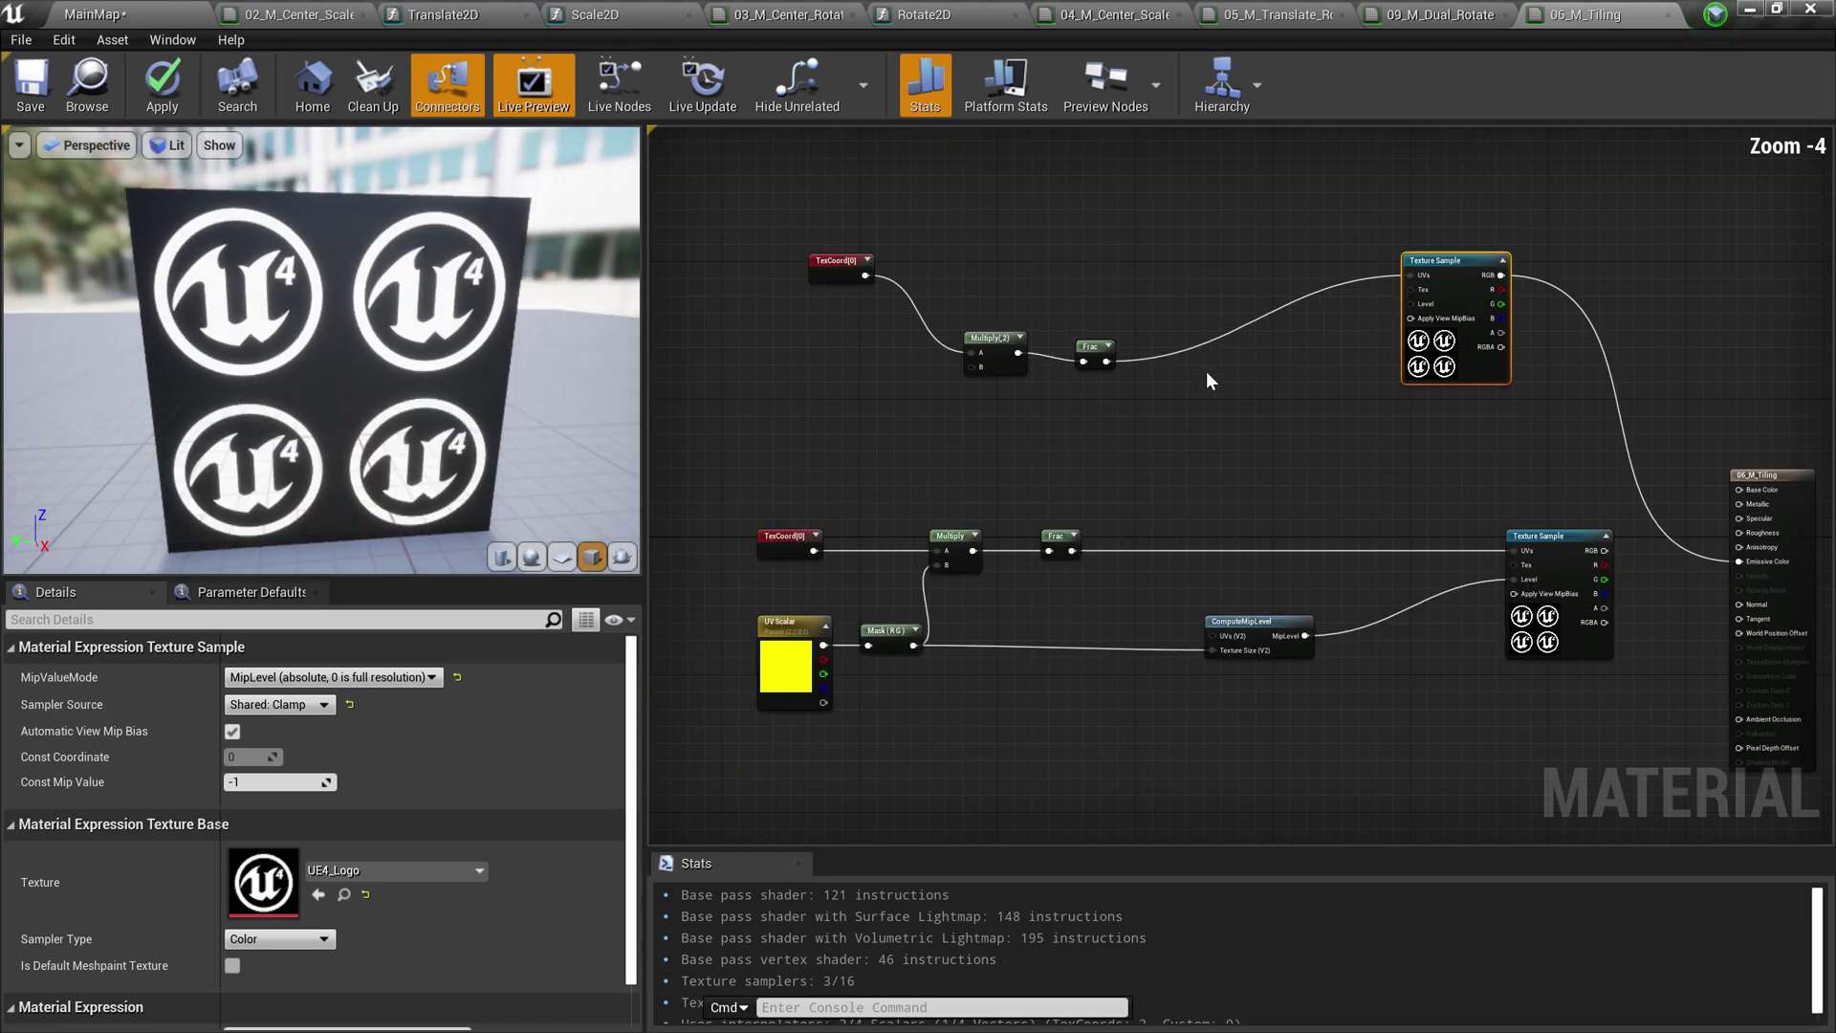
pyautogui.scroll(2, 1182, 432)
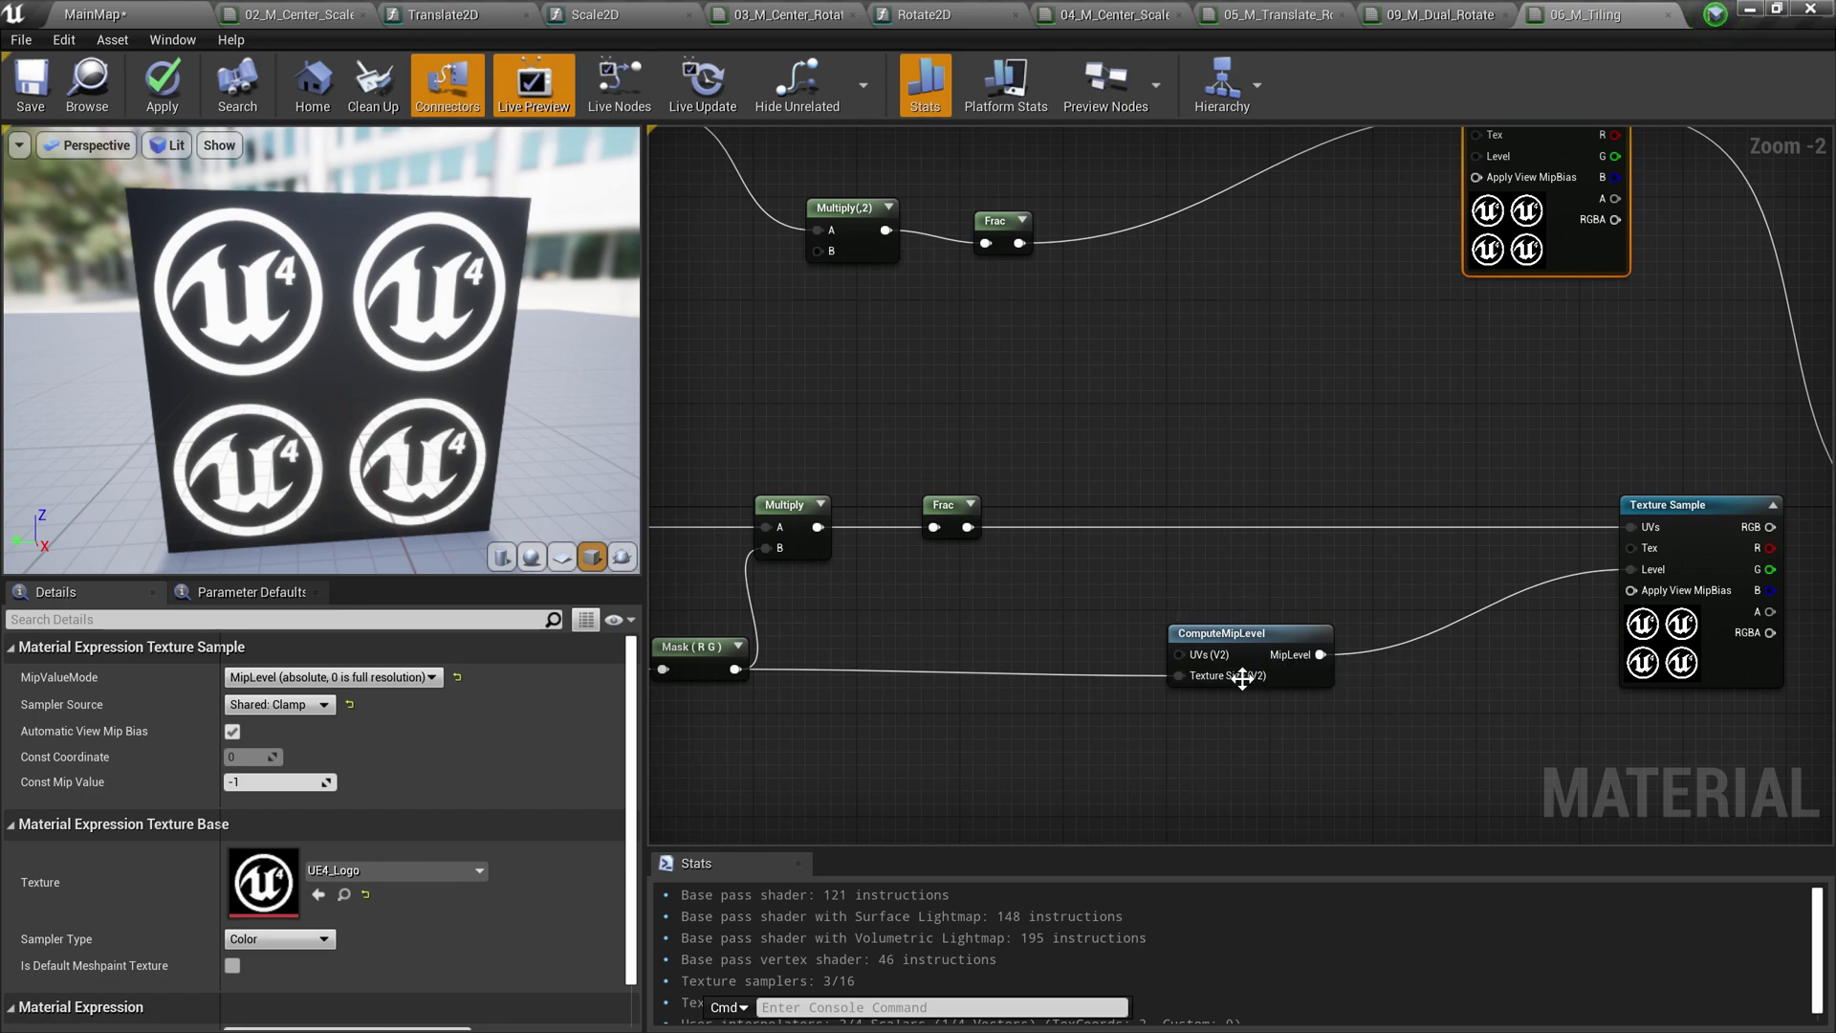
pyautogui.rightClick(1171, 385)
pyautogui.write('compu')
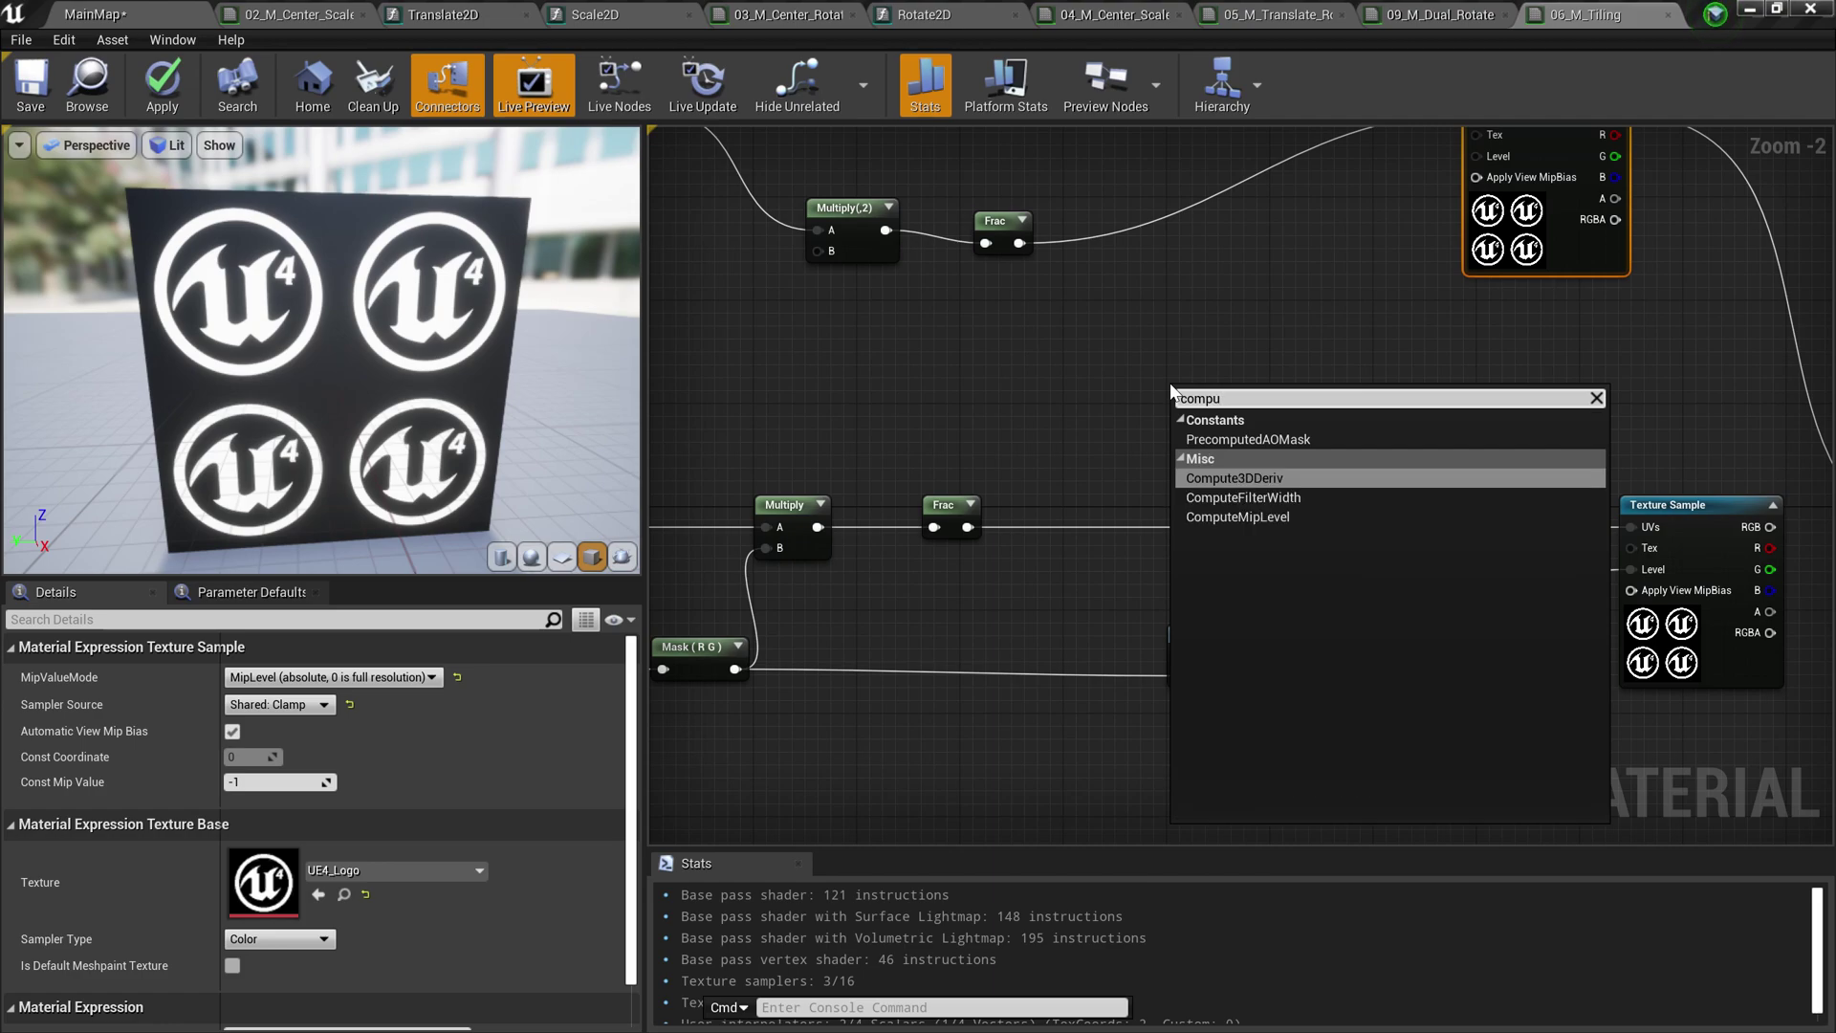
pyautogui.click(1268, 521)
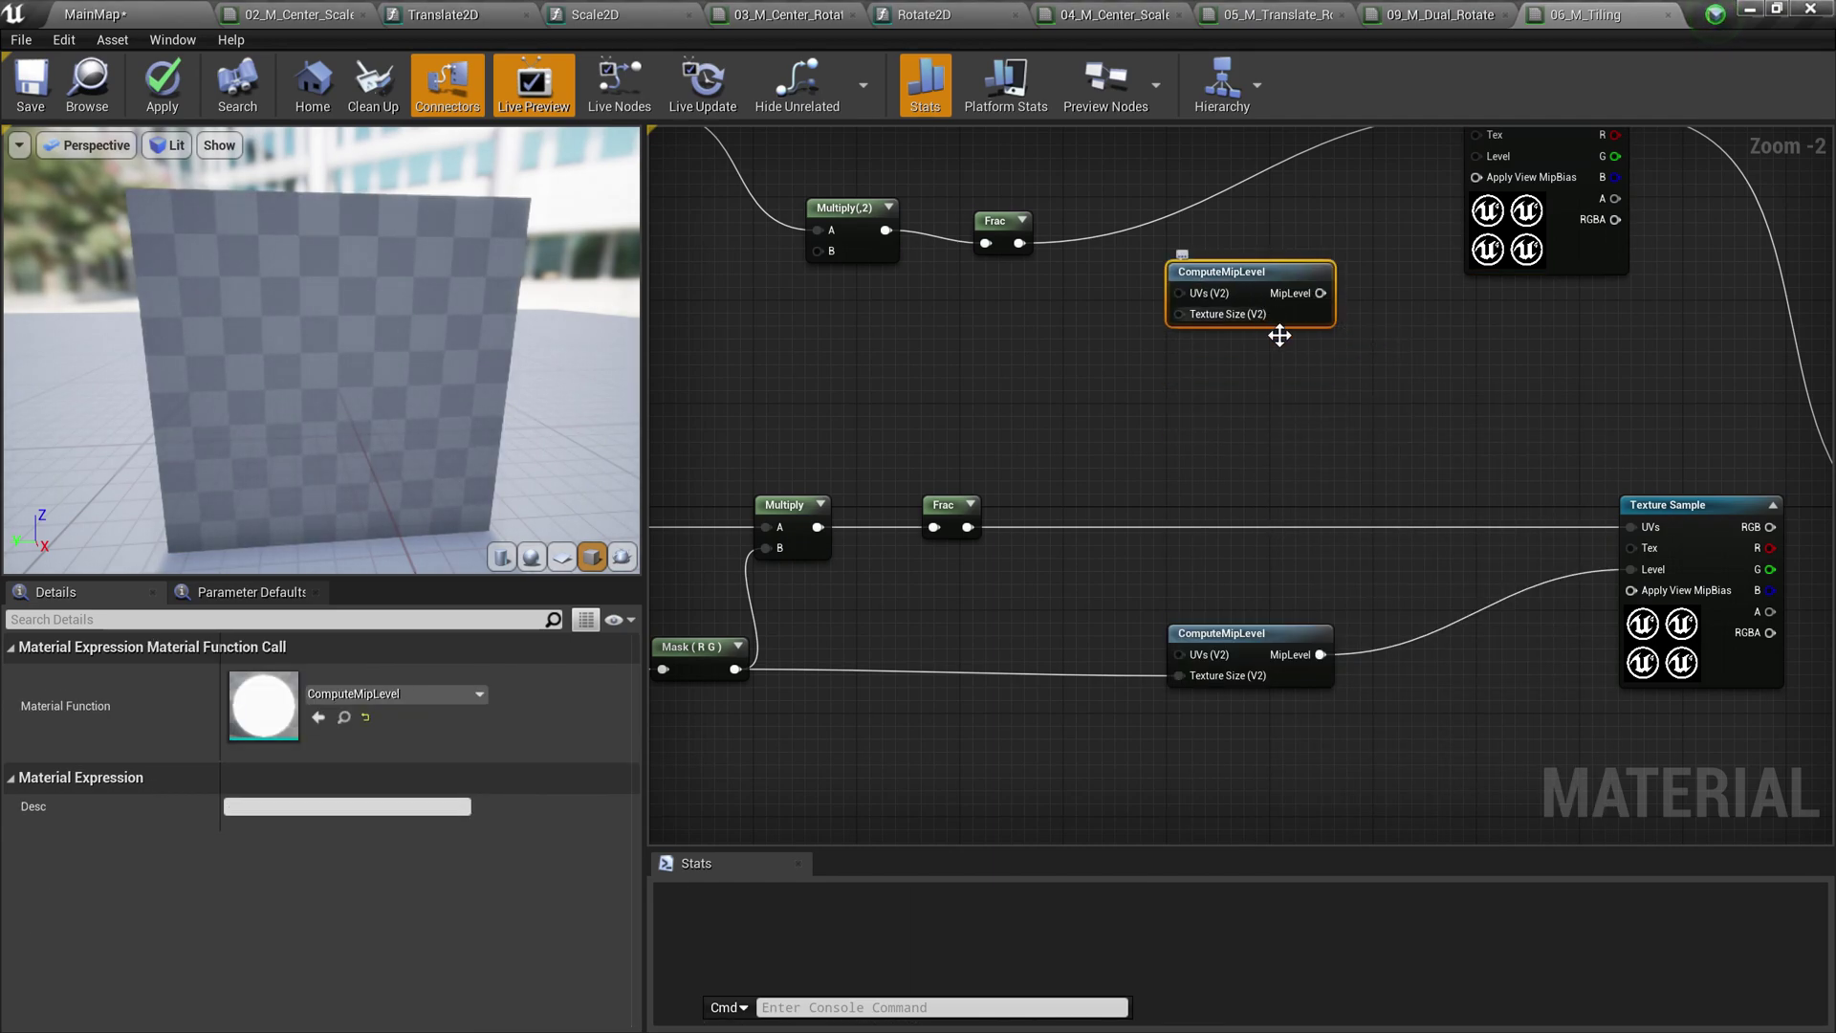
pyautogui.moveTo(1280, 334); pyautogui.dragTo(1256, 539, button='right')
pyautogui.moveTo(1296, 497); pyautogui.dragTo(1453, 362)
# Add a Constant 2Vector node below the upper Multiply and set both its R and G values to 2
pyautogui.scroll(-4, 952, 474)
pyautogui.scroll(3, 1110, 486)
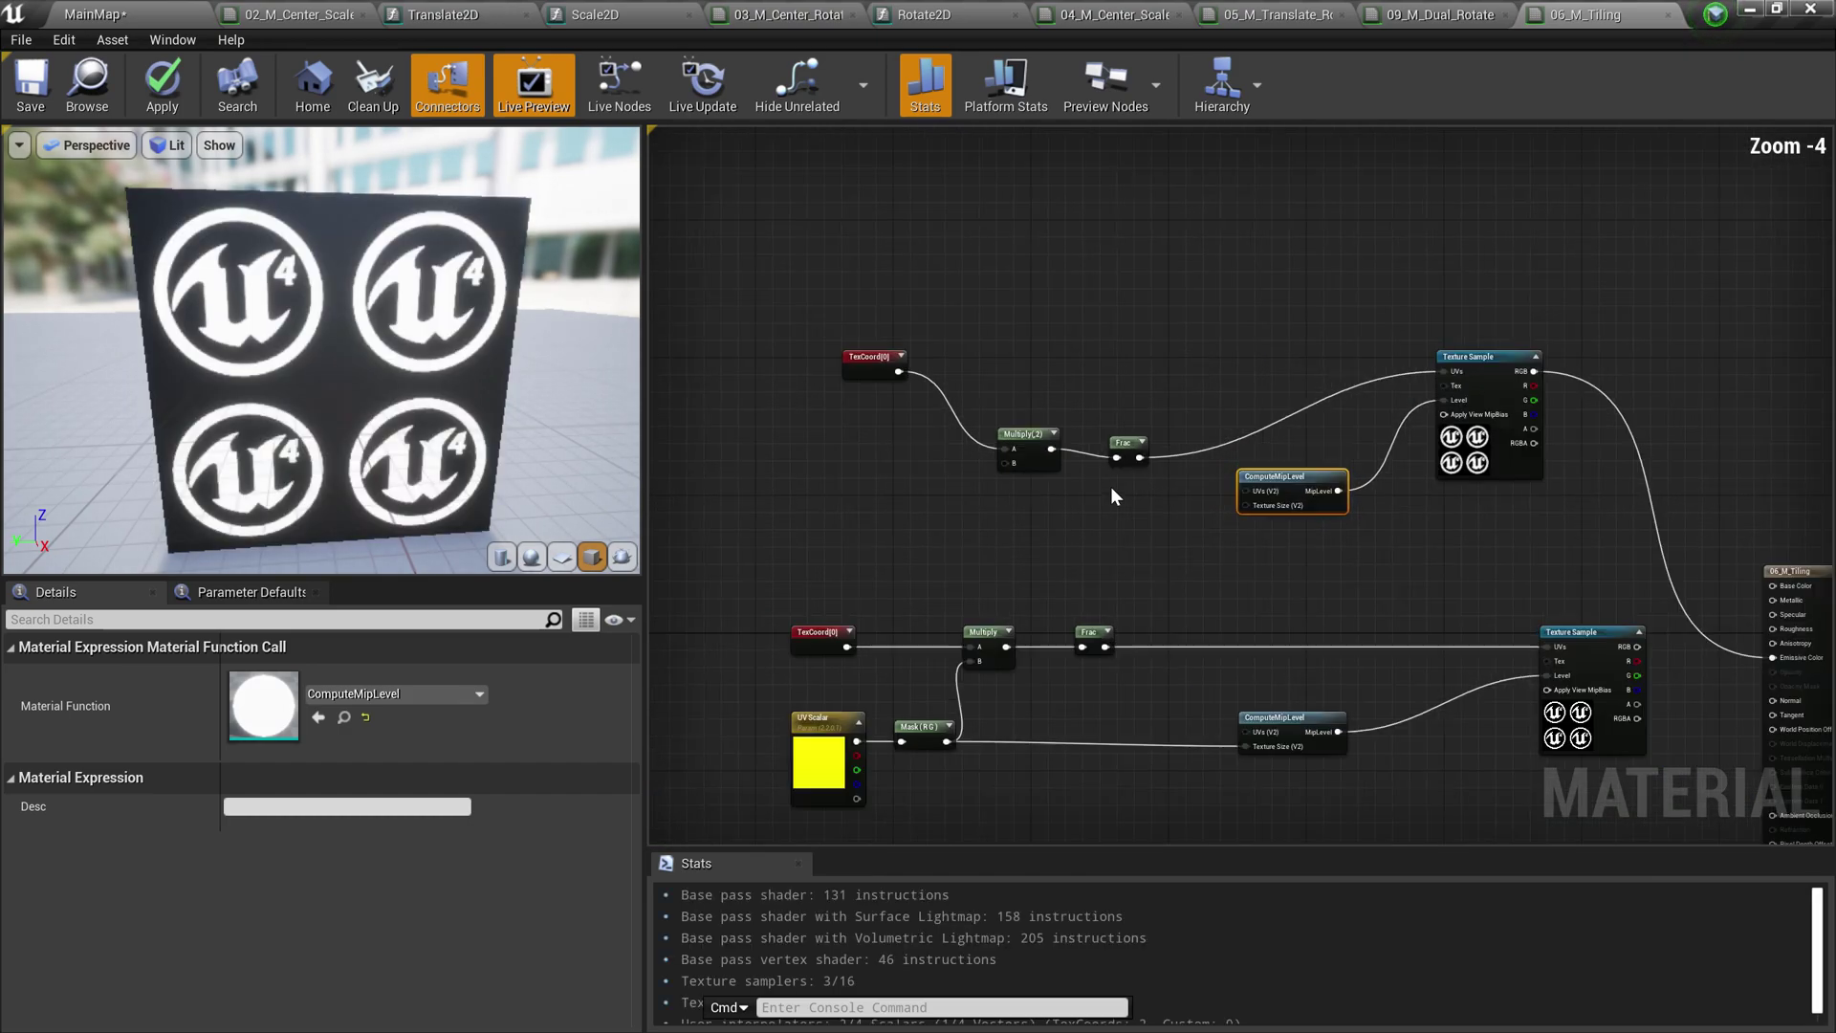
pyautogui.click(863, 571)
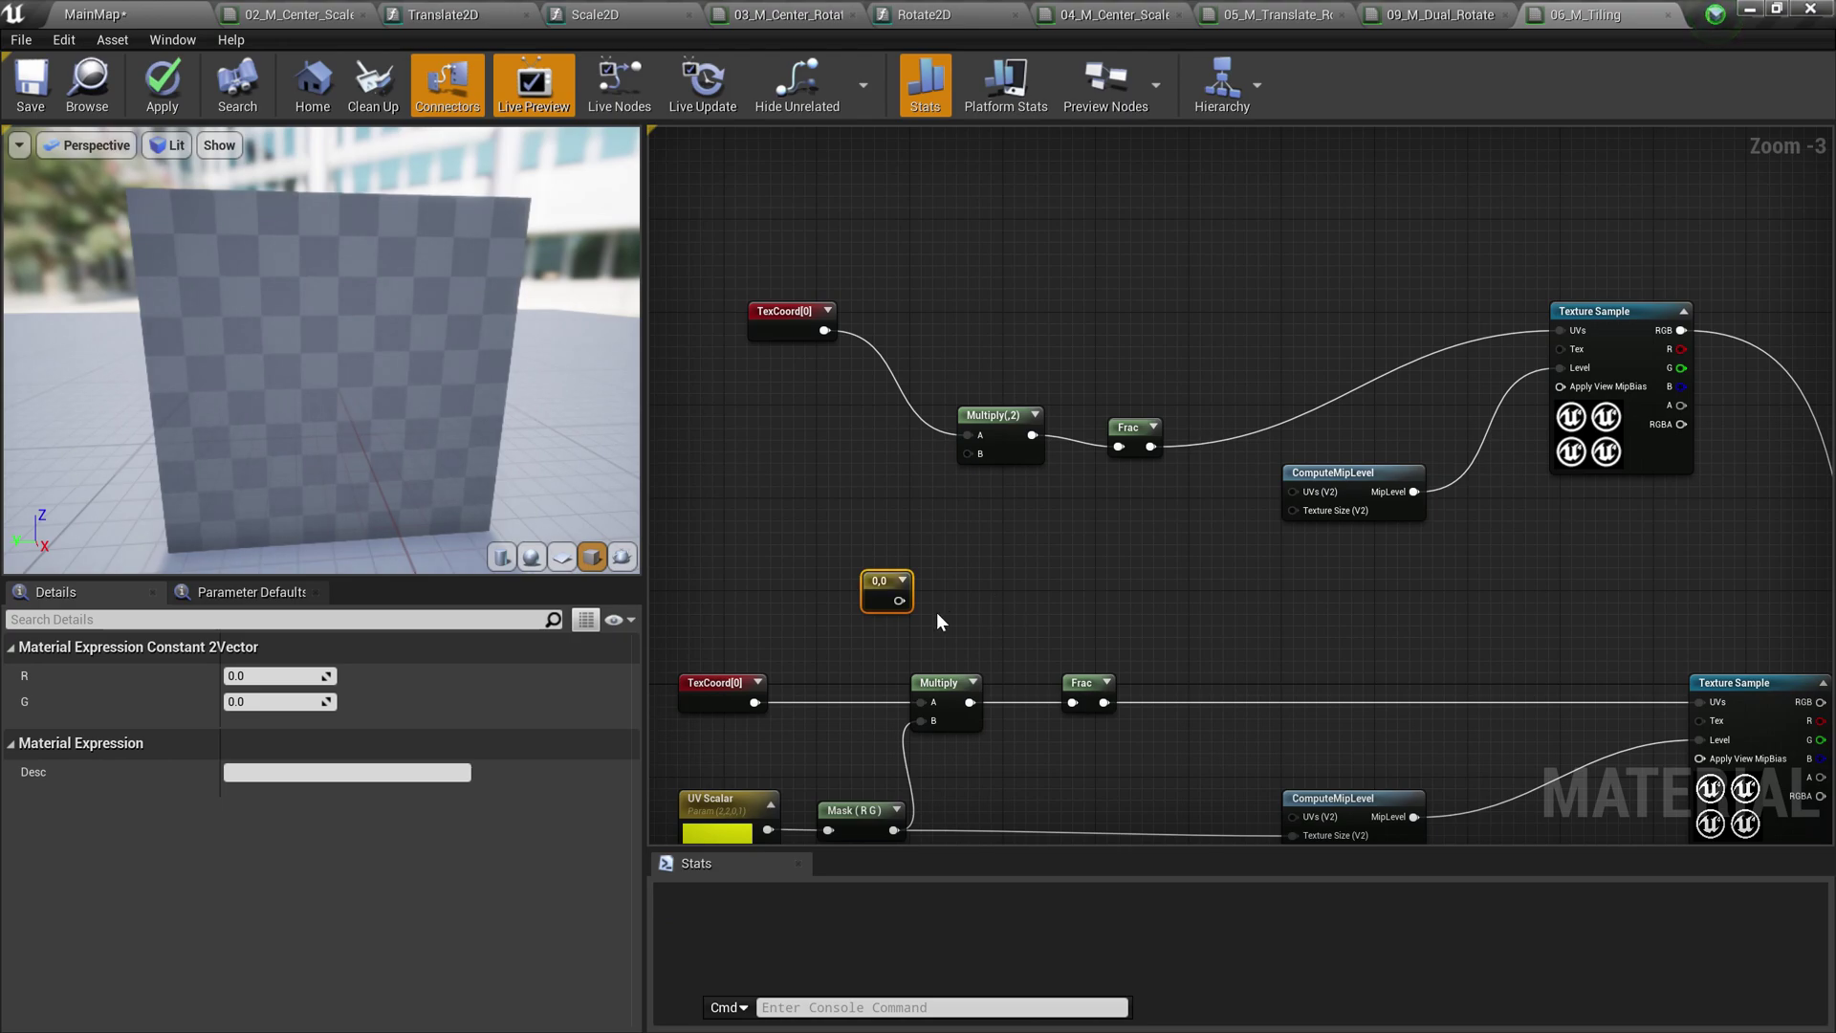
pyautogui.click(272, 676)
pyautogui.write('2')
pyautogui.press('Return')
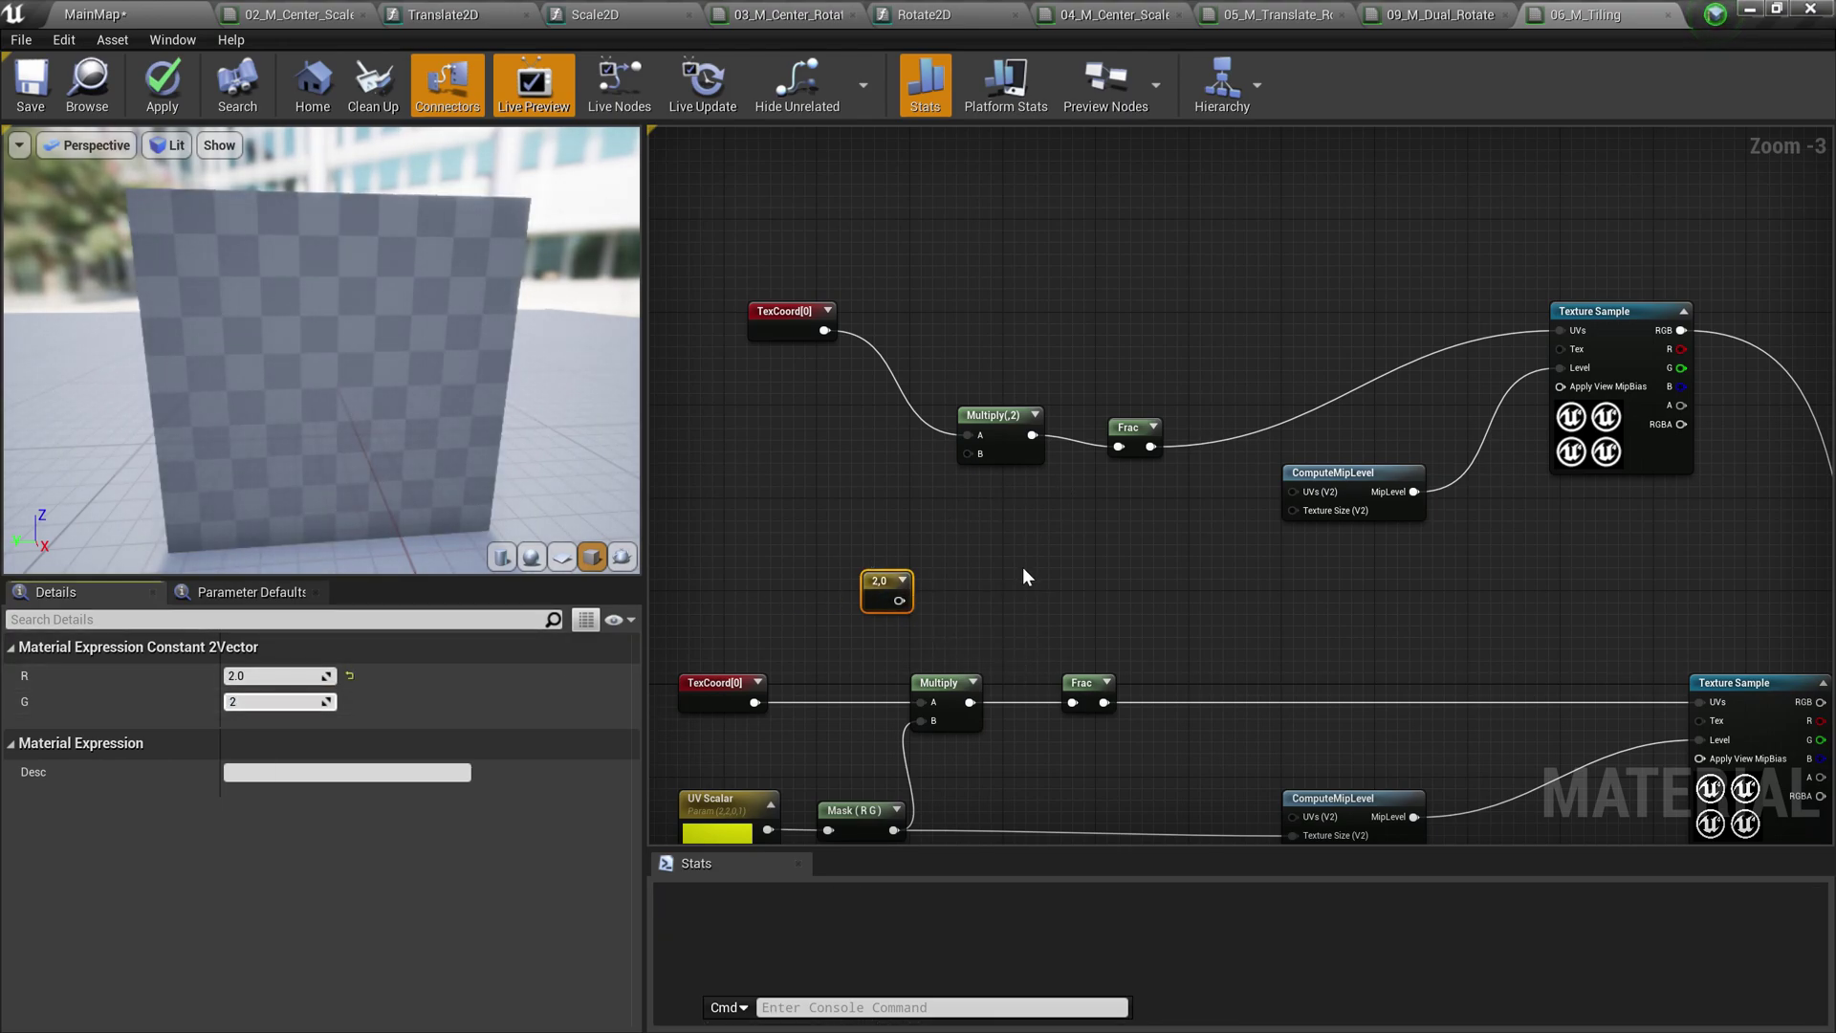
pyautogui.write('2')
pyautogui.click(1024, 570)
# Connect the 2,2 constant to the upper Multiply's B and the new ComputeMipLevel's Texture Size, and move it beside the Multiply
pyautogui.moveTo(968, 475); pyautogui.dragTo(968, 455)
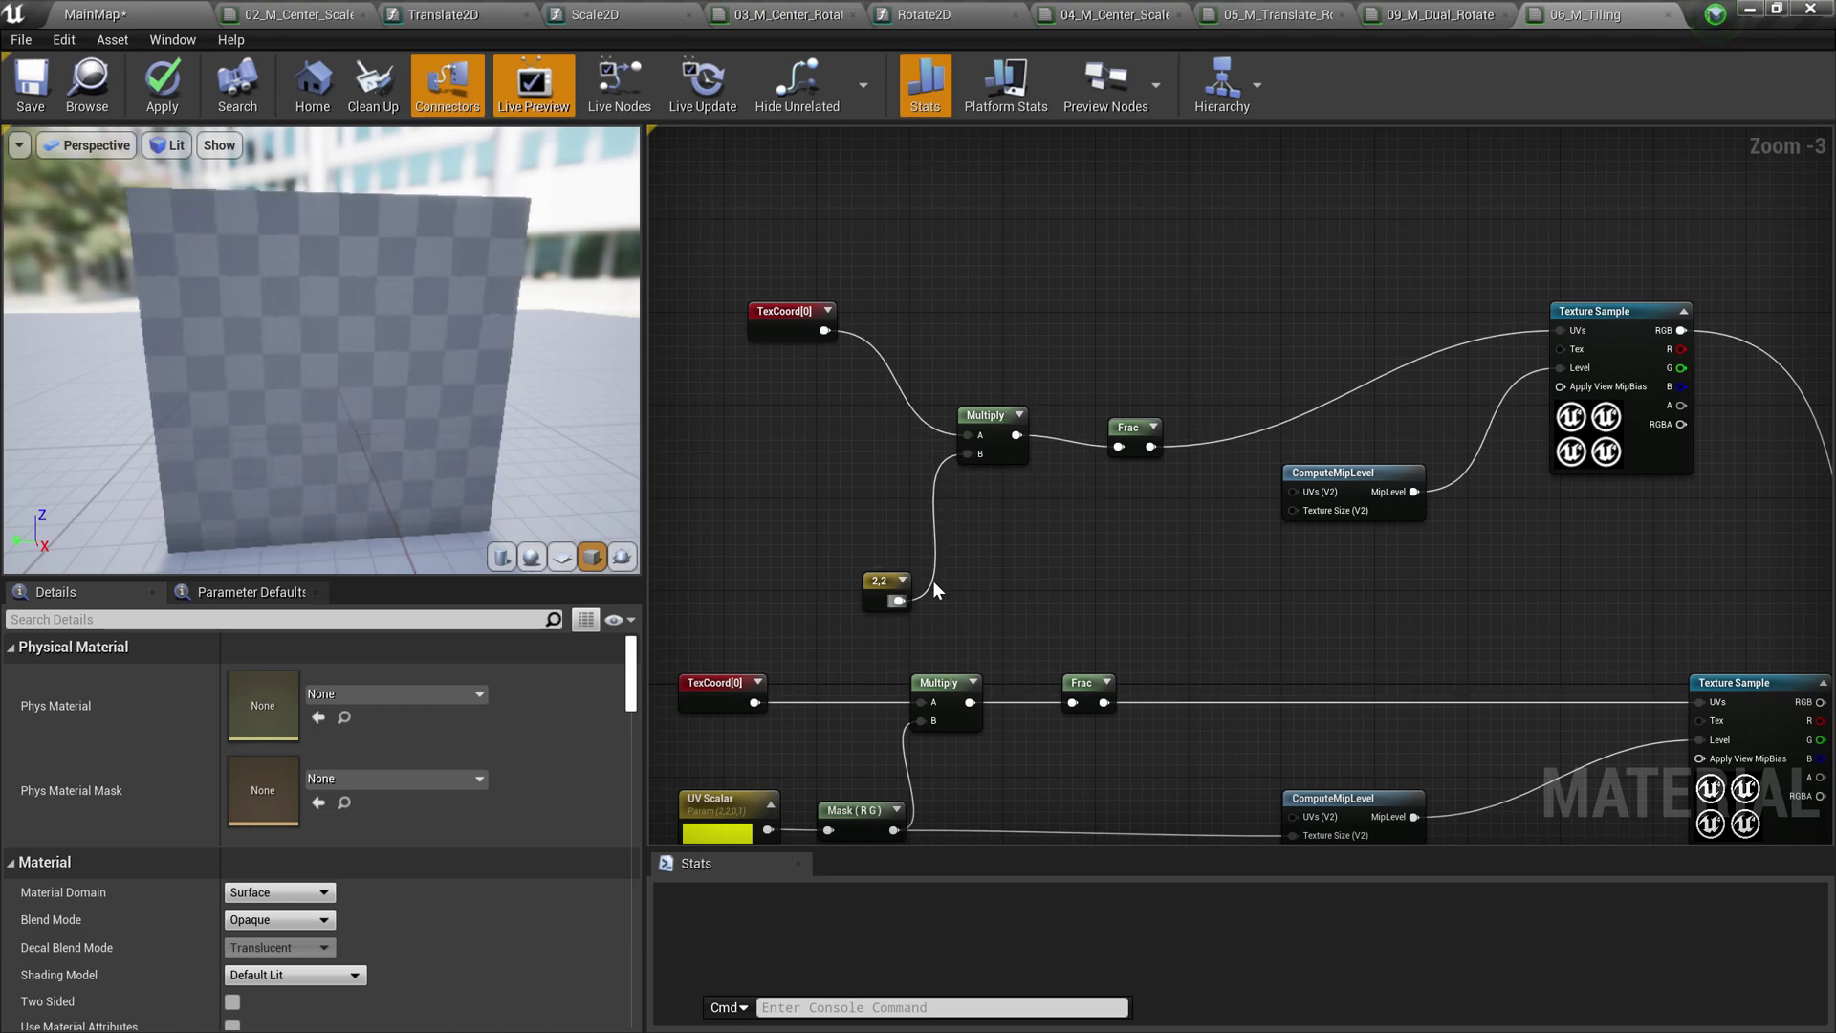
pyautogui.moveTo(1298, 524); pyautogui.dragTo(1295, 512)
pyautogui.moveTo(878, 585); pyautogui.dragTo(866, 497)
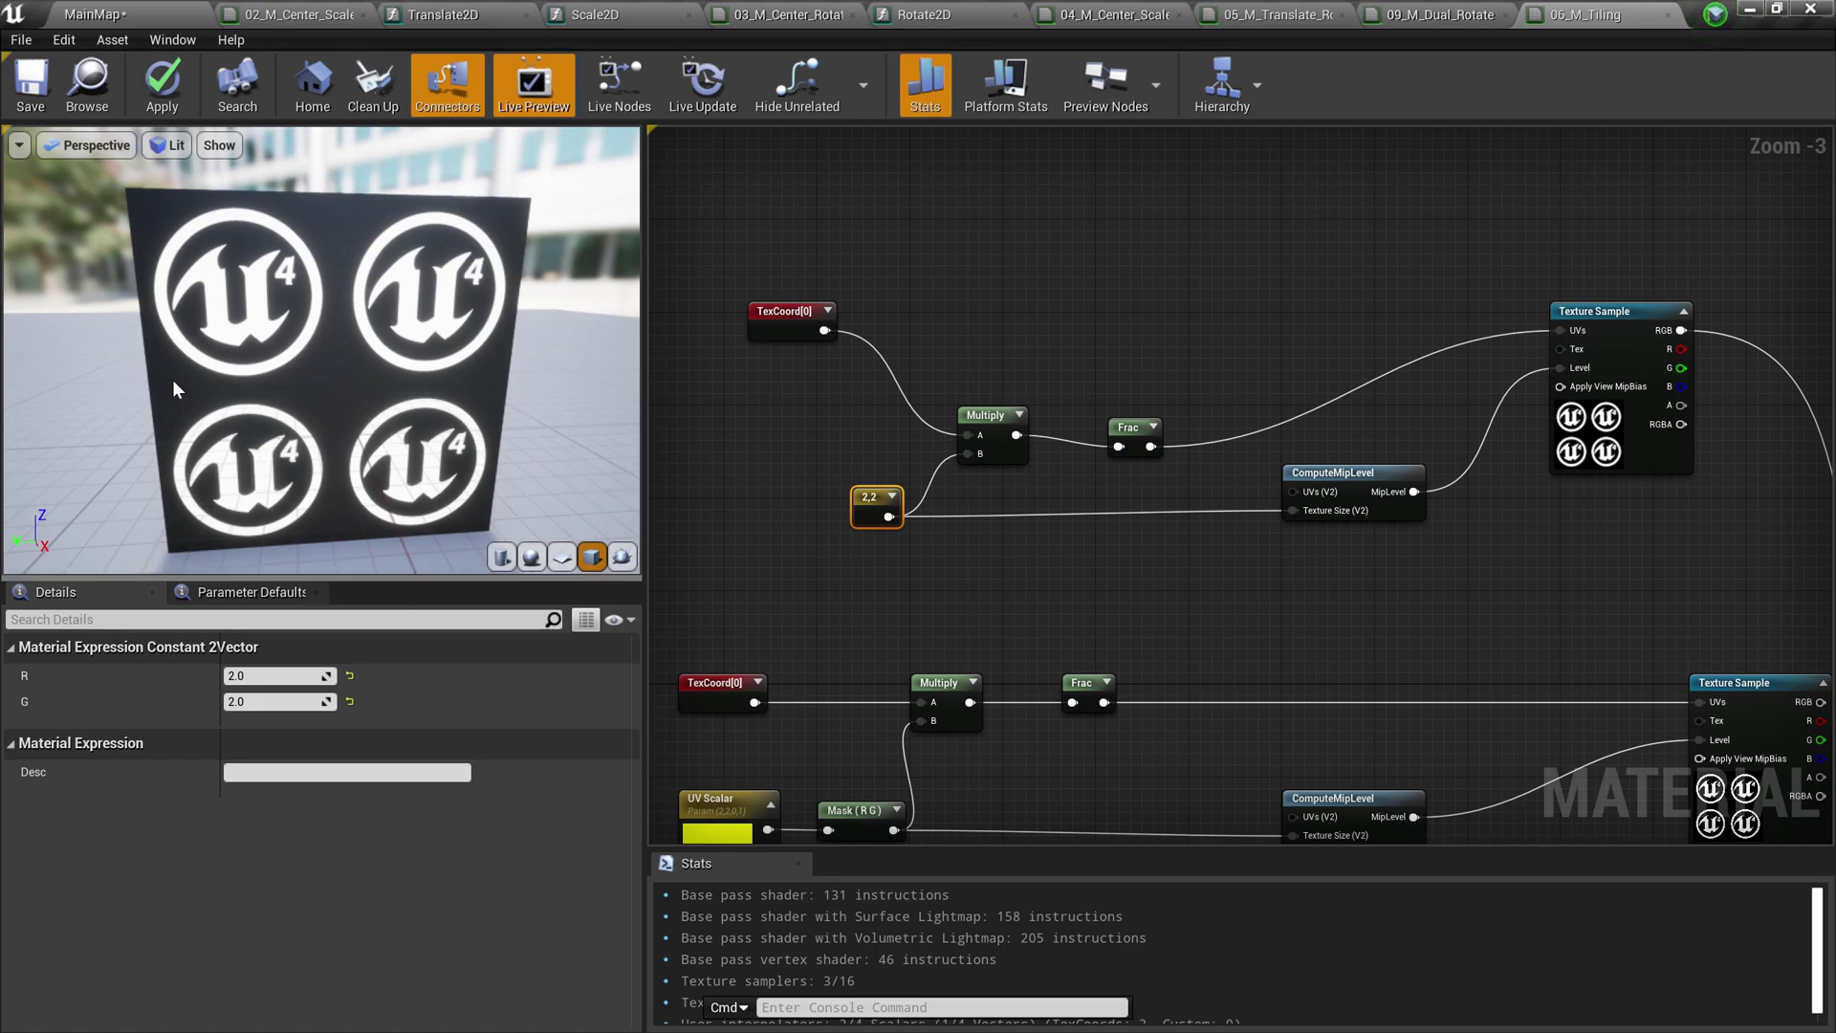
# Check how the tiled logos with the computed mip level look on the preview cube from near and far
pyautogui.scroll(-10, 398, 363)
pyautogui.moveTo(398, 364); pyautogui.dragTo(348, 375)
pyautogui.scroll(10, 331, 379)
pyautogui.moveTo(331, 379); pyautogui.dragTo(331, 379)
pyautogui.scroll(-3, 1044, 503)
pyautogui.scroll(3, 1044, 503)
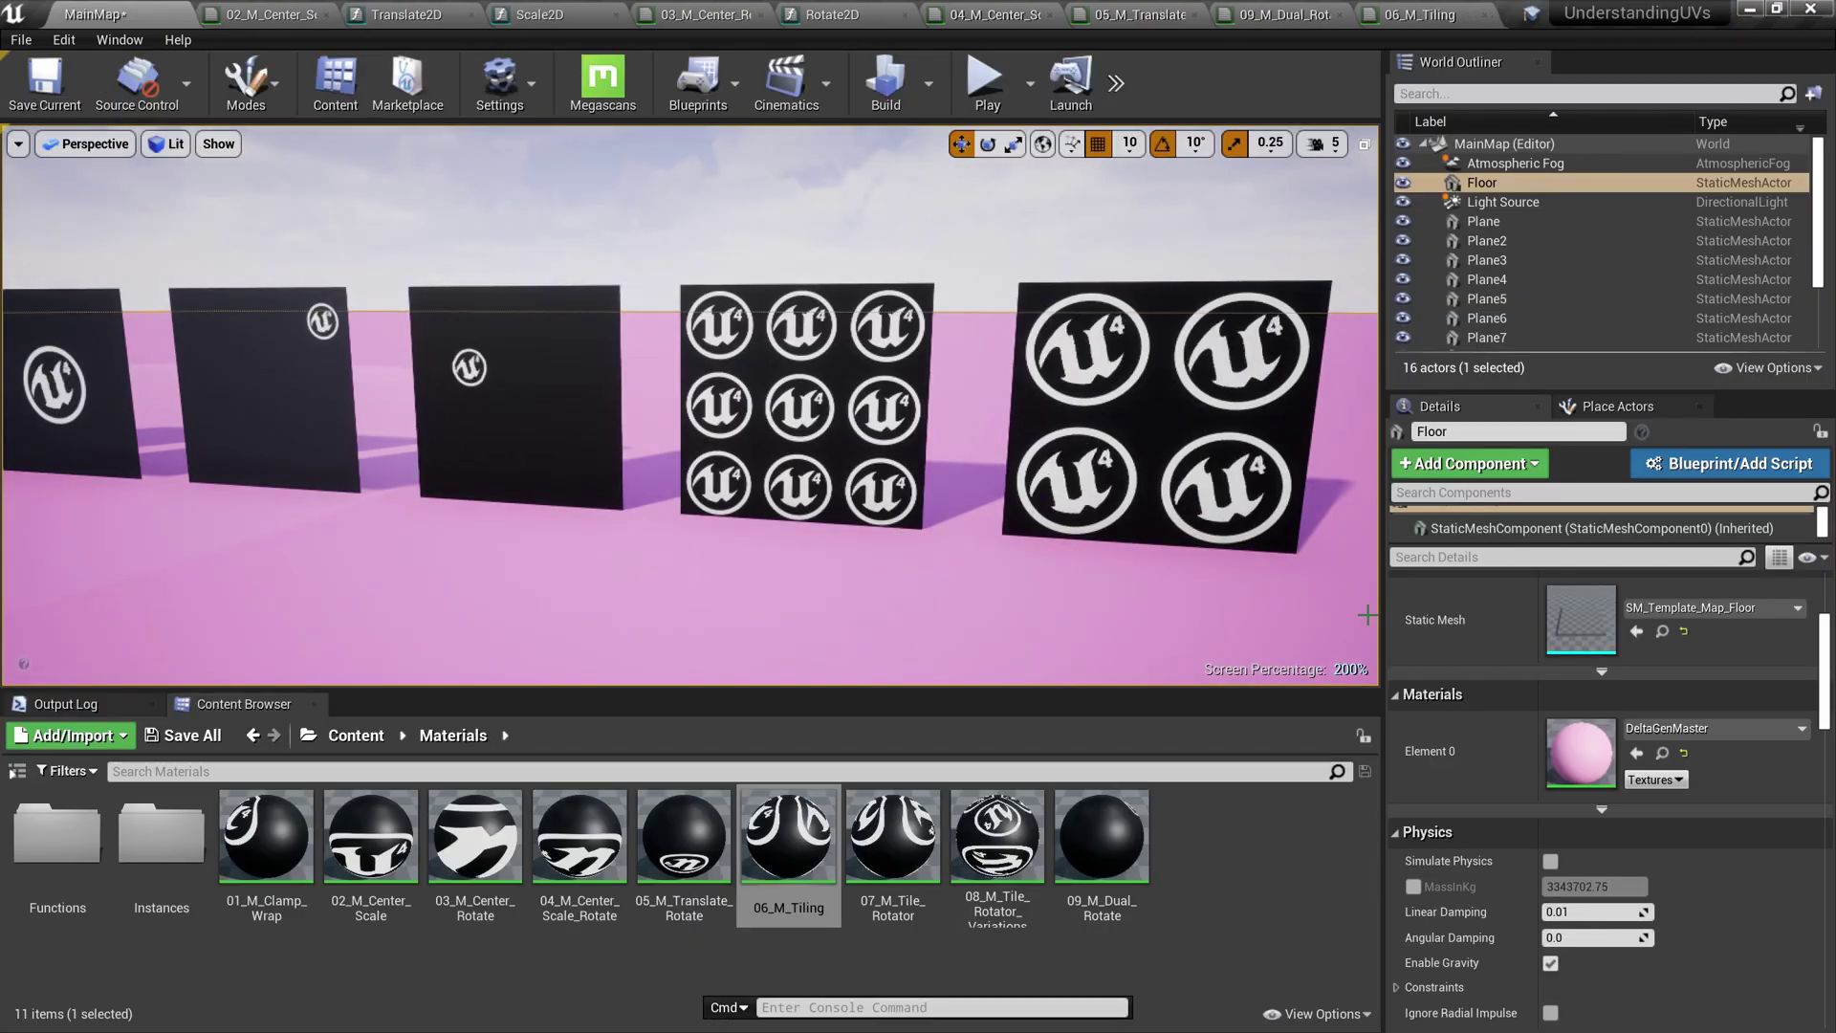
# Return to MainMap, open the 07_M_Tile_Rotator material, and switch its preview mesh to a plane
pyautogui.moveTo(689, 401); pyautogui.dragTo(688, 402, button='right')
pyautogui.moveTo(919, 508); pyautogui.dragTo(919, 508, button='right')
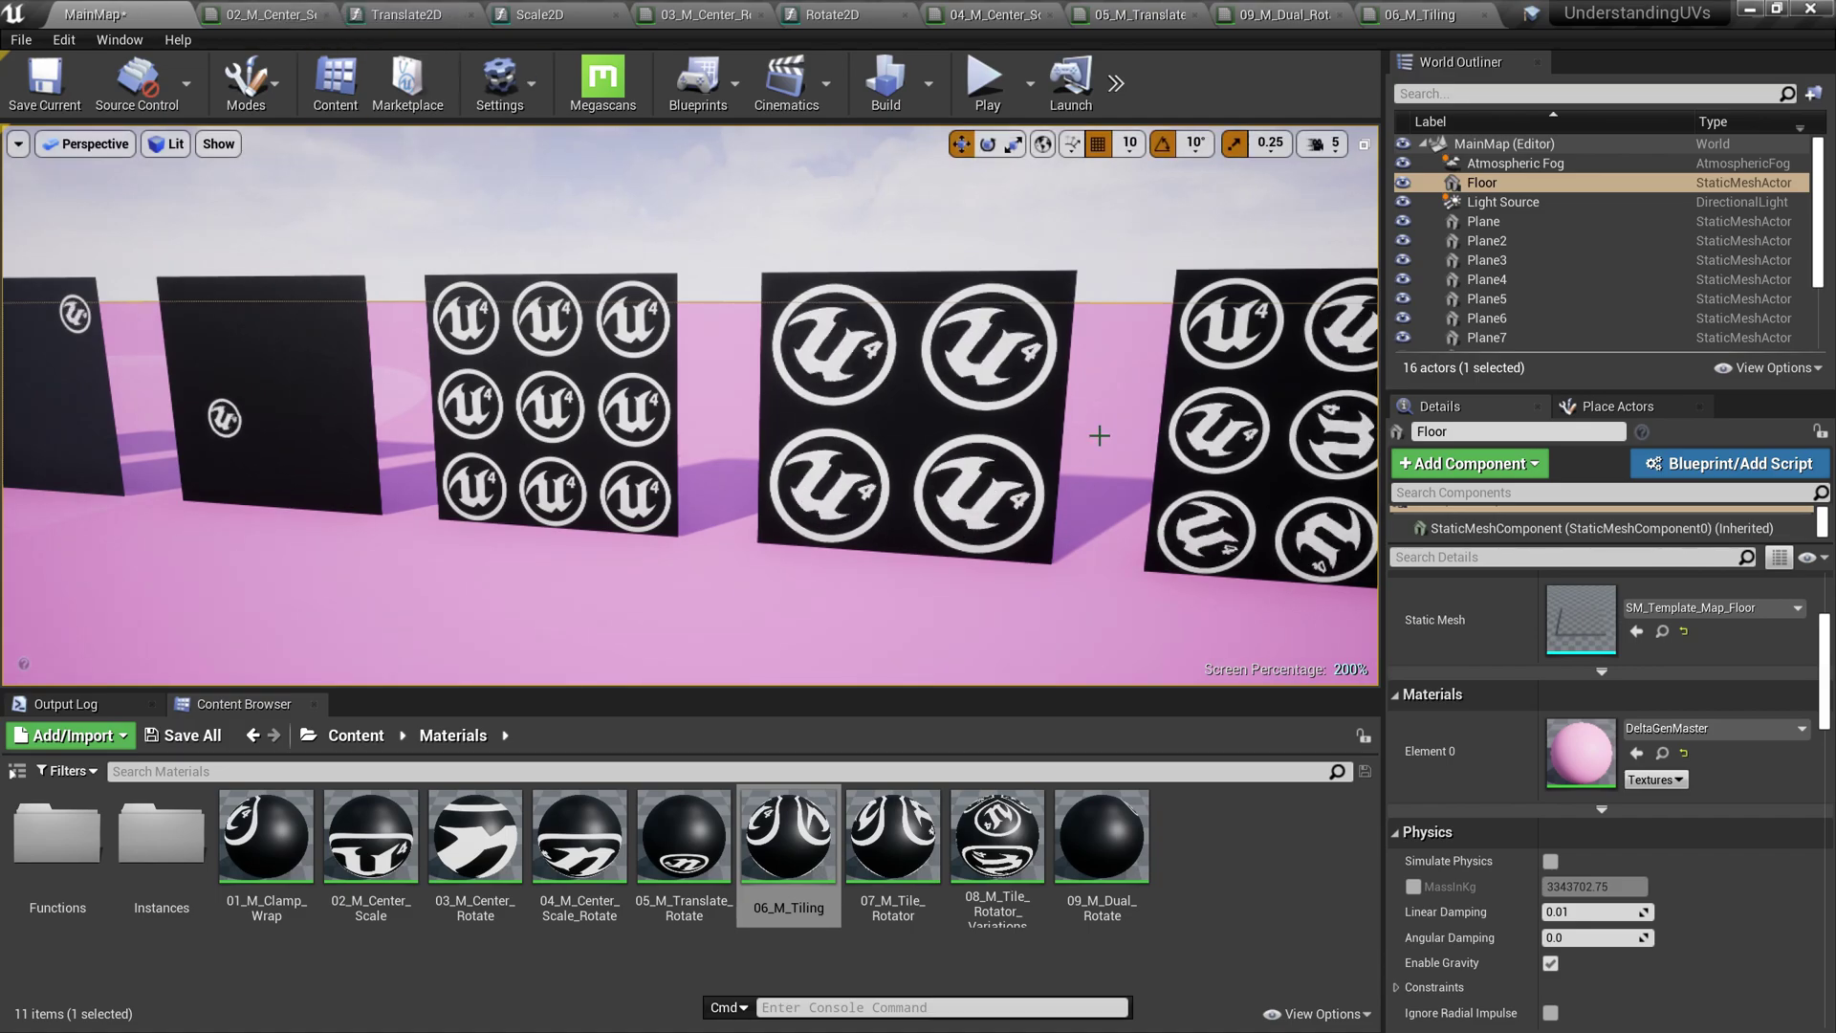
pyautogui.doubleClick(904, 916)
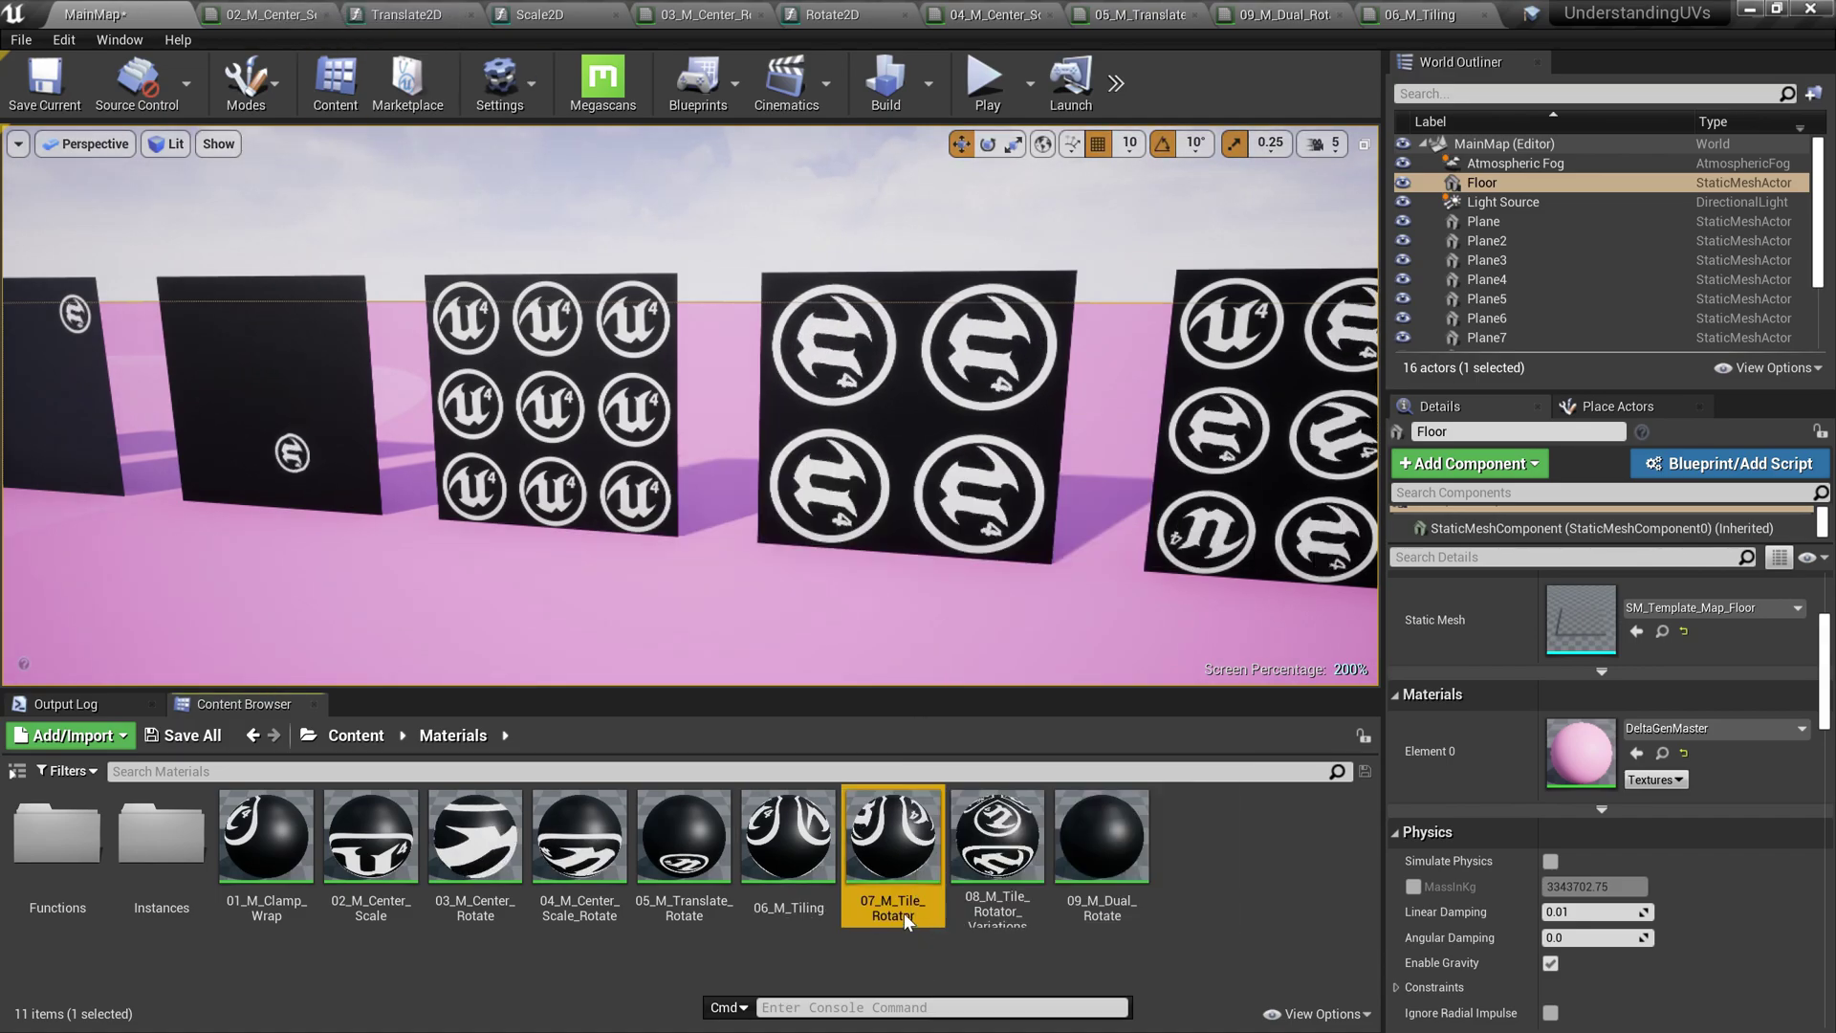
pyautogui.scroll(-6, 860, 670)
pyautogui.moveTo(752, 512); pyautogui.dragTo(1380, 440, button='right')
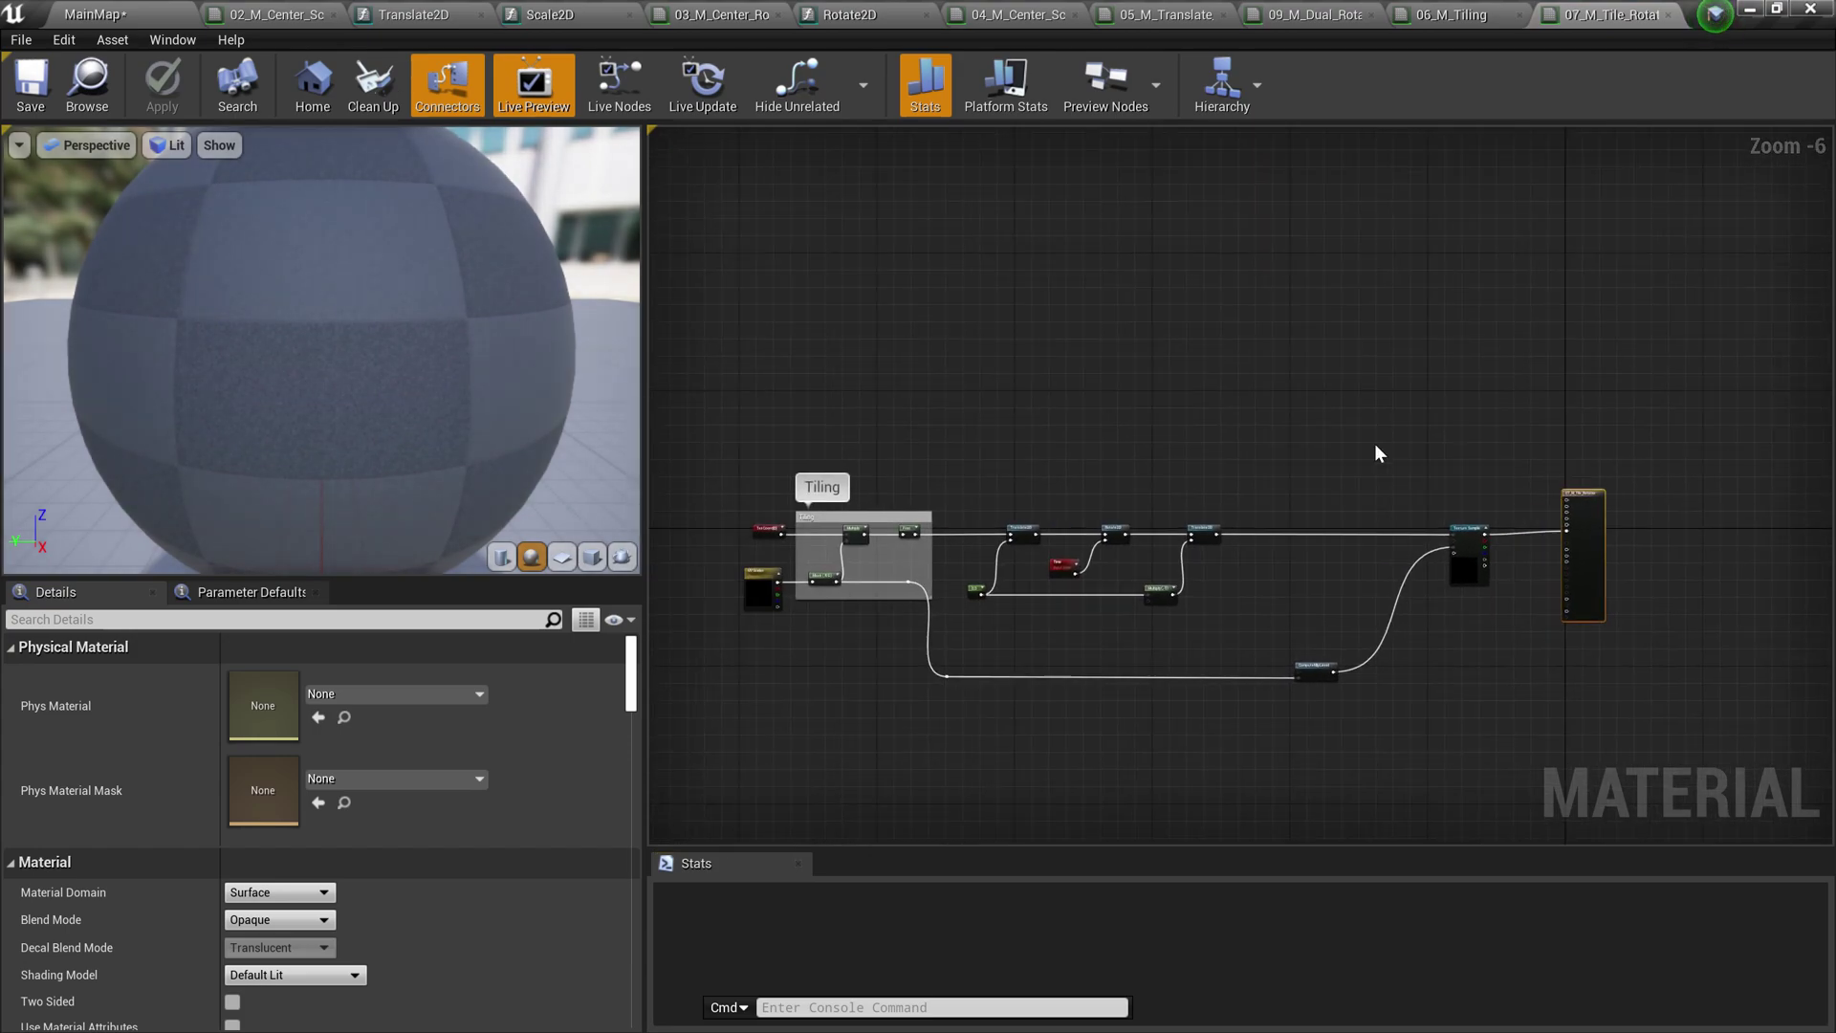
pyautogui.click(562, 556)
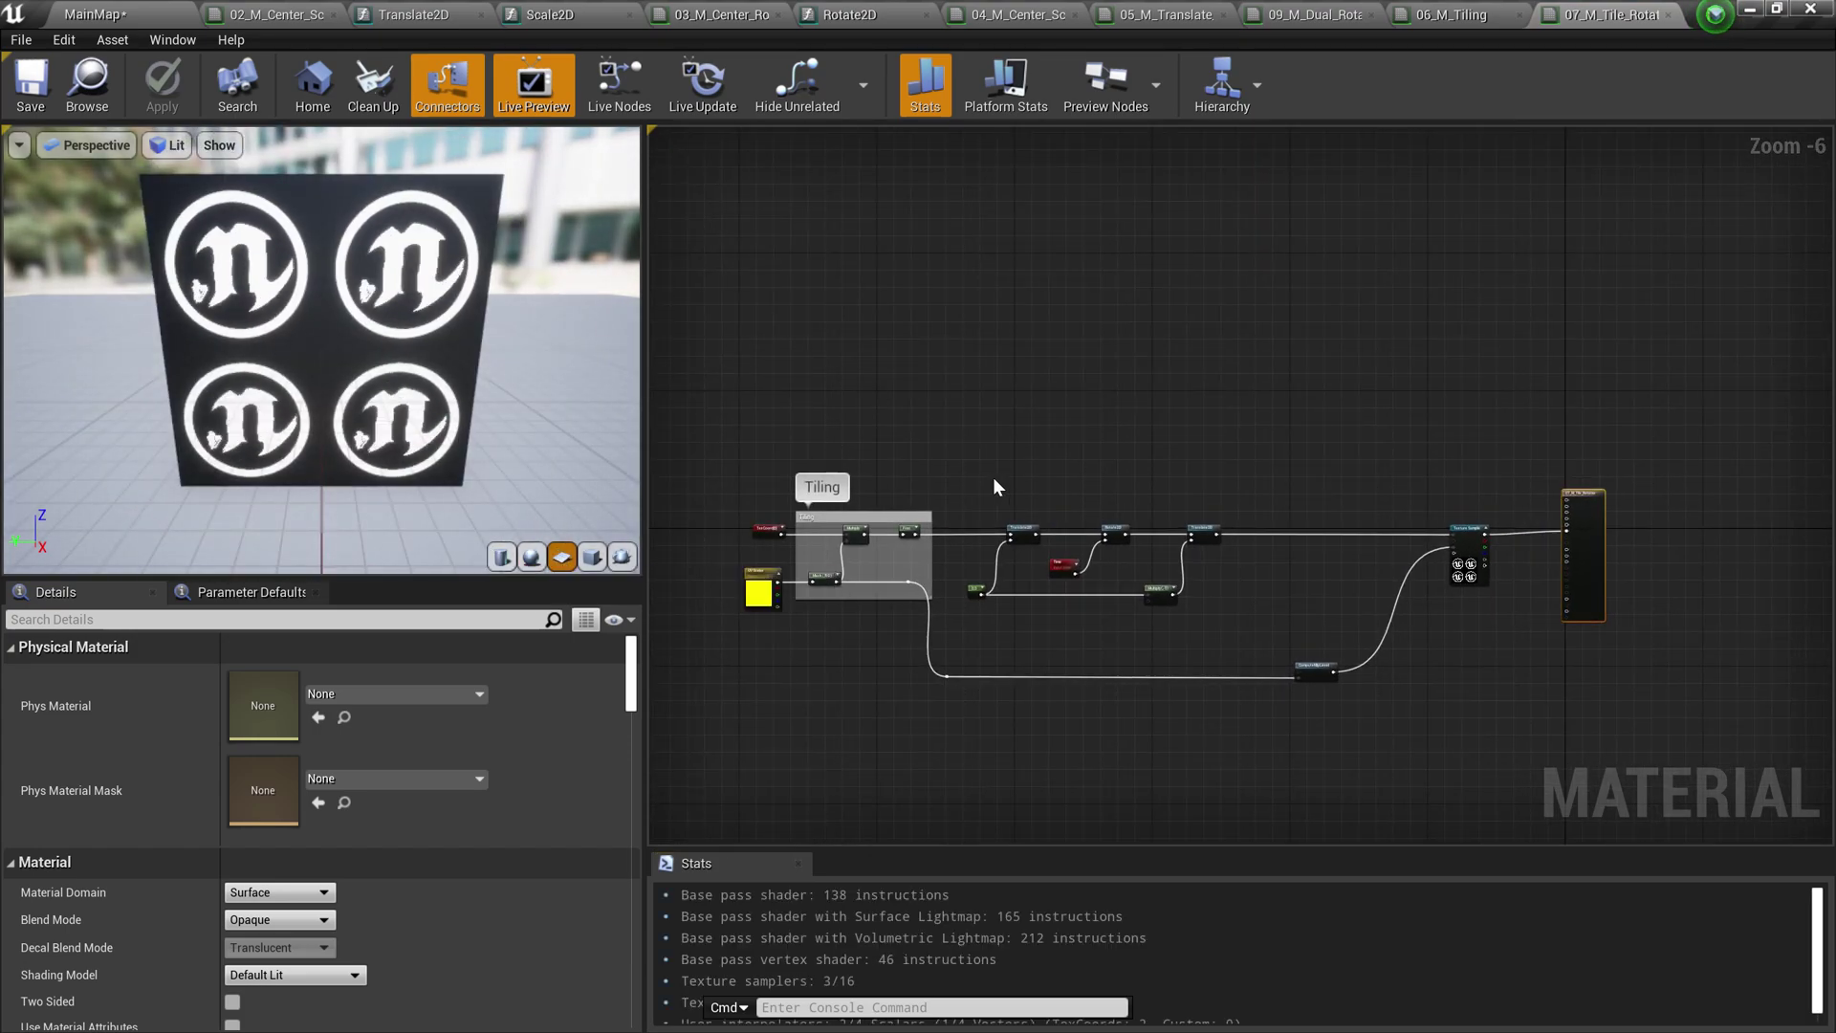
pyautogui.scroll(2, 997, 492)
pyautogui.moveTo(996, 498); pyautogui.dragTo(1339, 568, button='right')
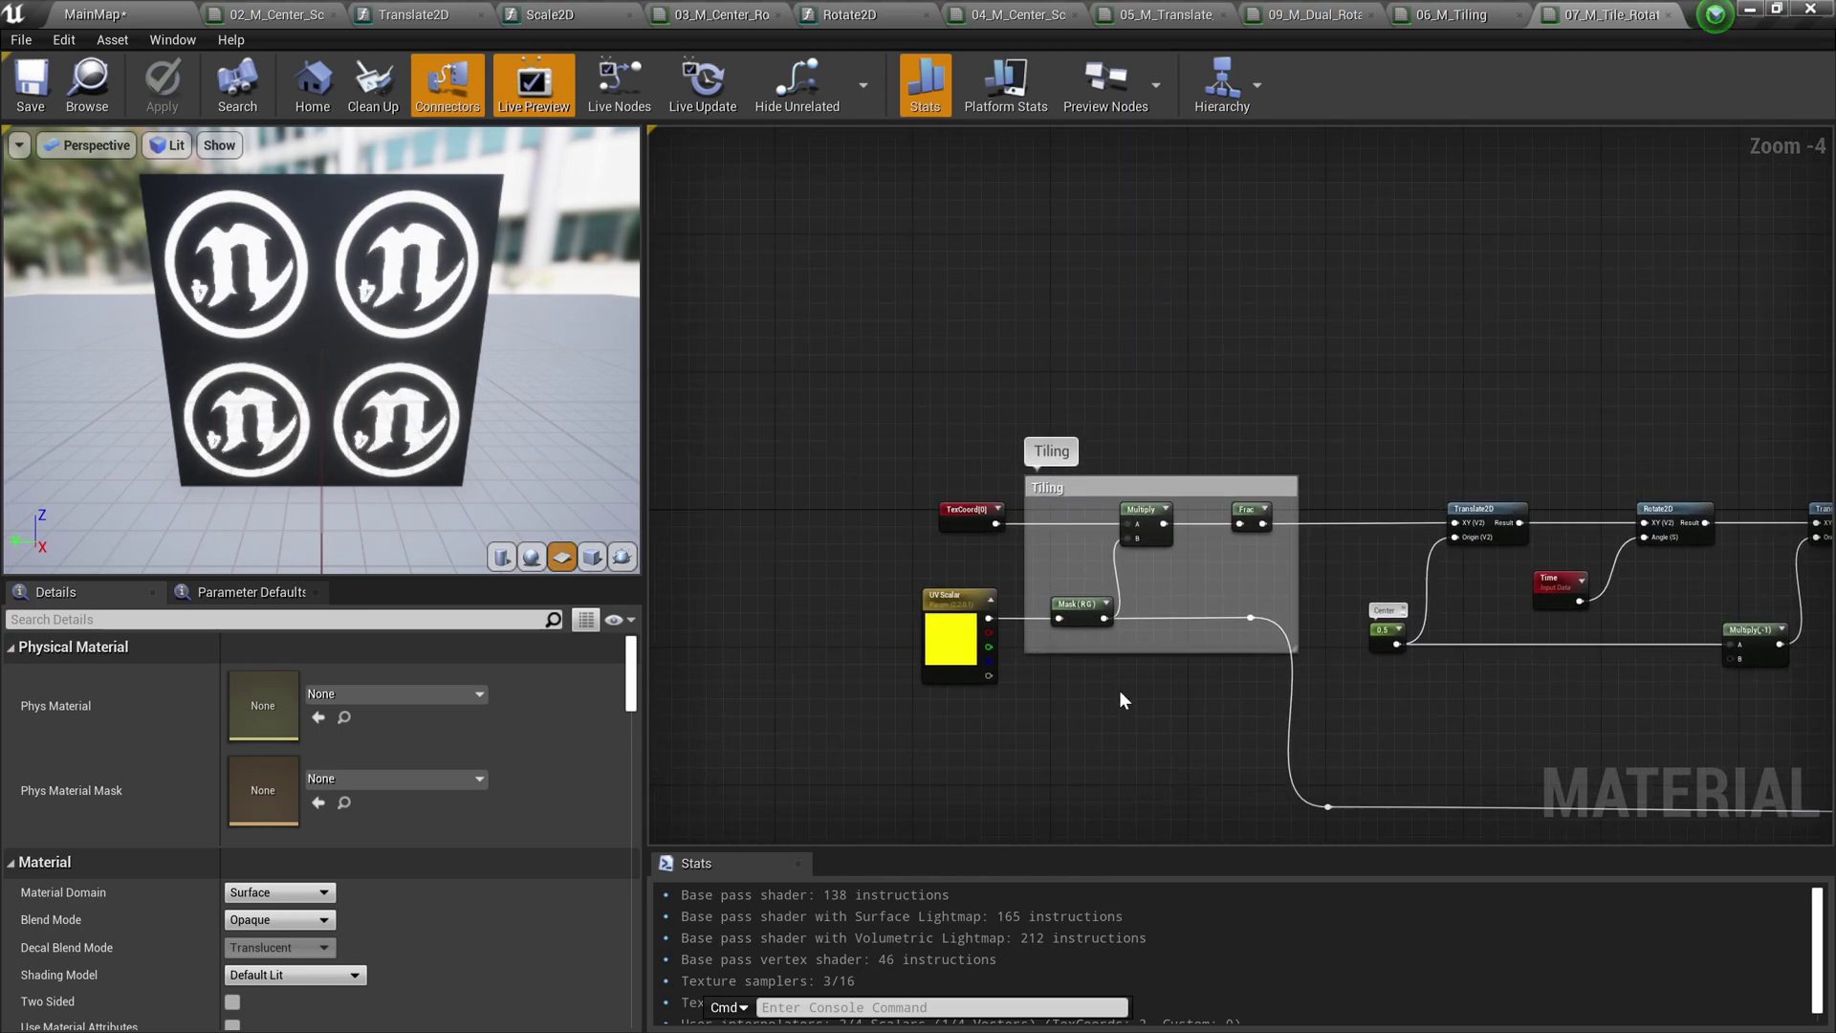
# Inspect the UV Scalar parameter's channel values and the R and G component mask feeding the Tiling group
pyautogui.scroll(1, 1121, 692)
pyautogui.scroll(-3, 1227, 469)
pyautogui.scroll(2, 1228, 469)
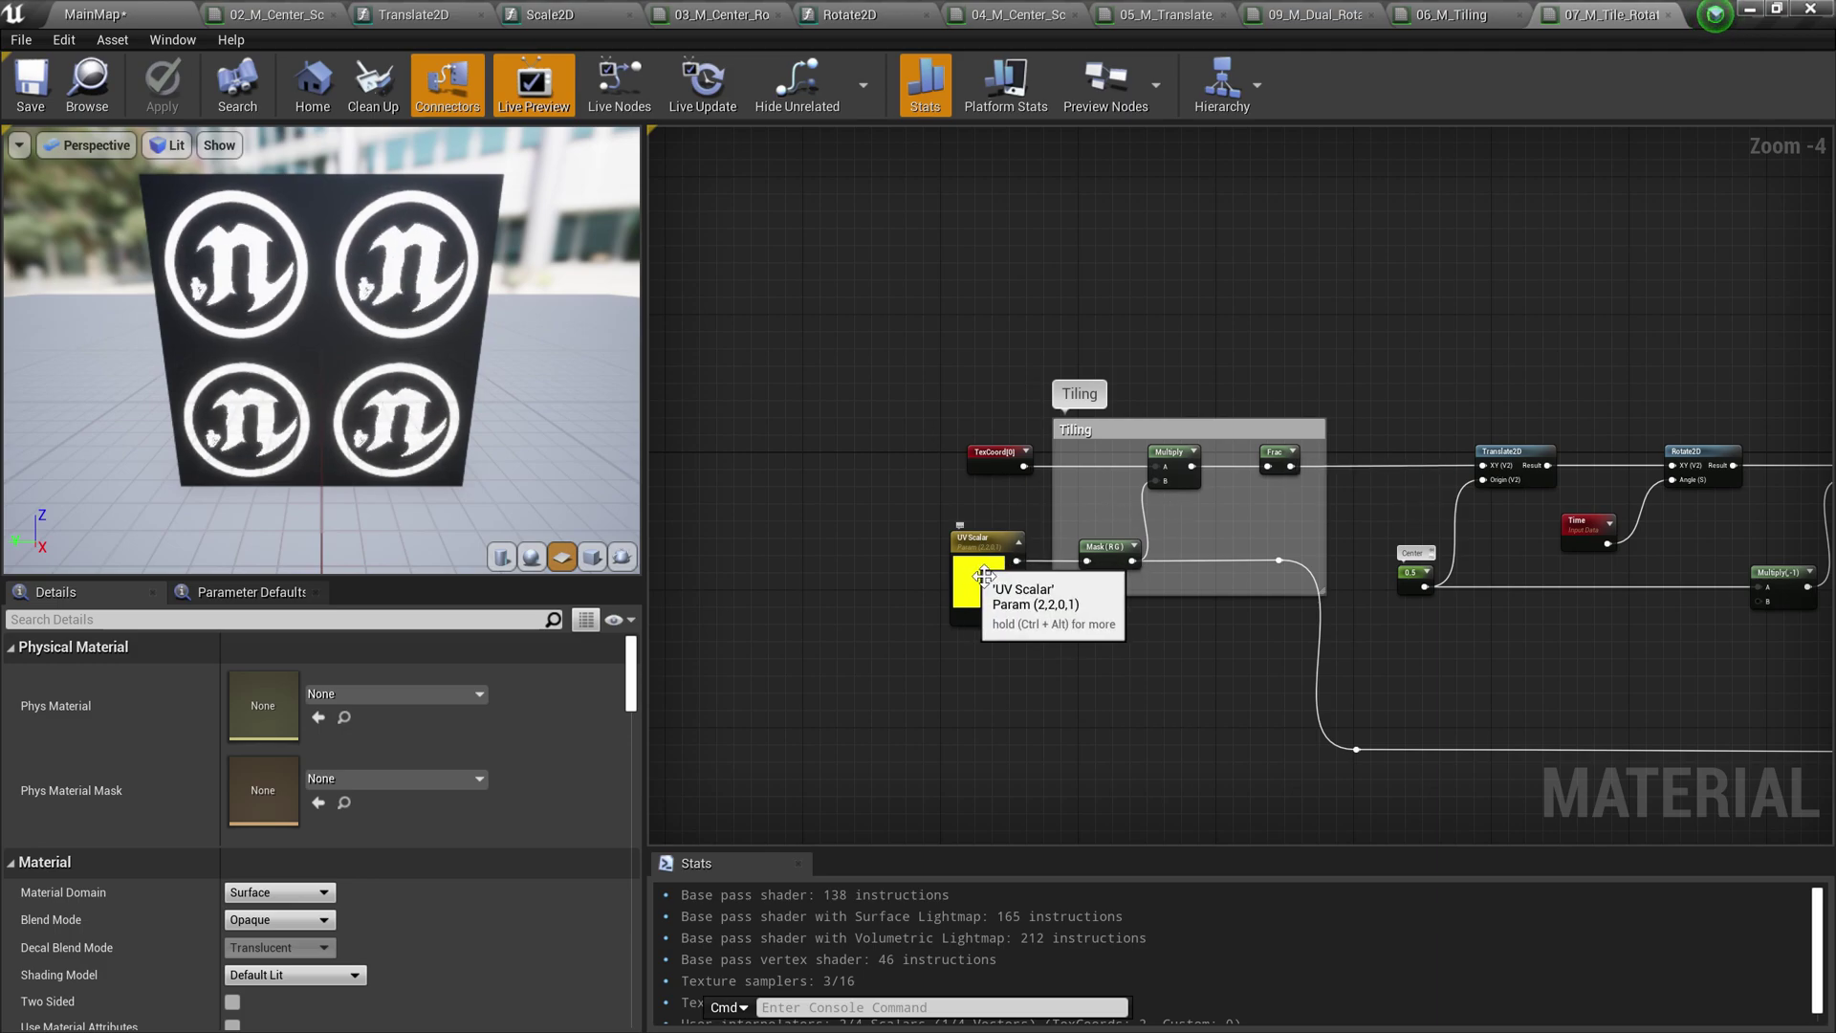
pyautogui.scroll(1, 1006, 606)
pyautogui.click(1004, 602)
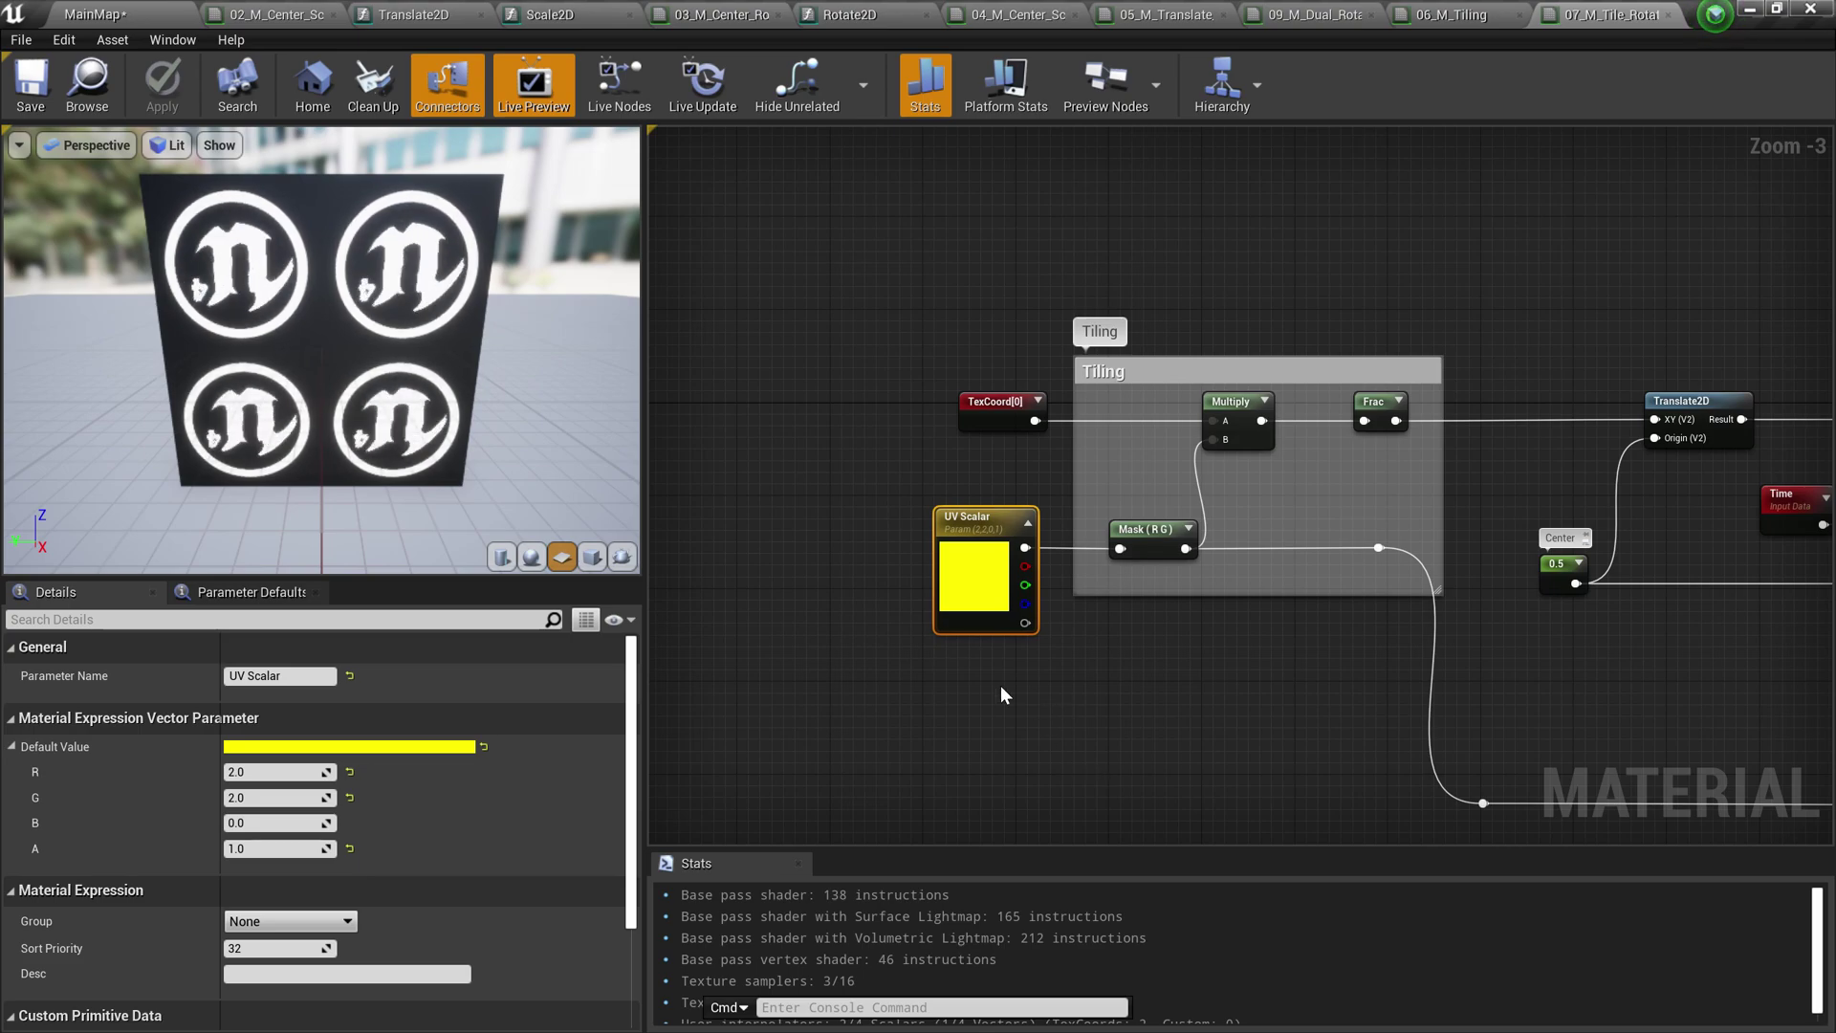
pyautogui.click(1160, 554)
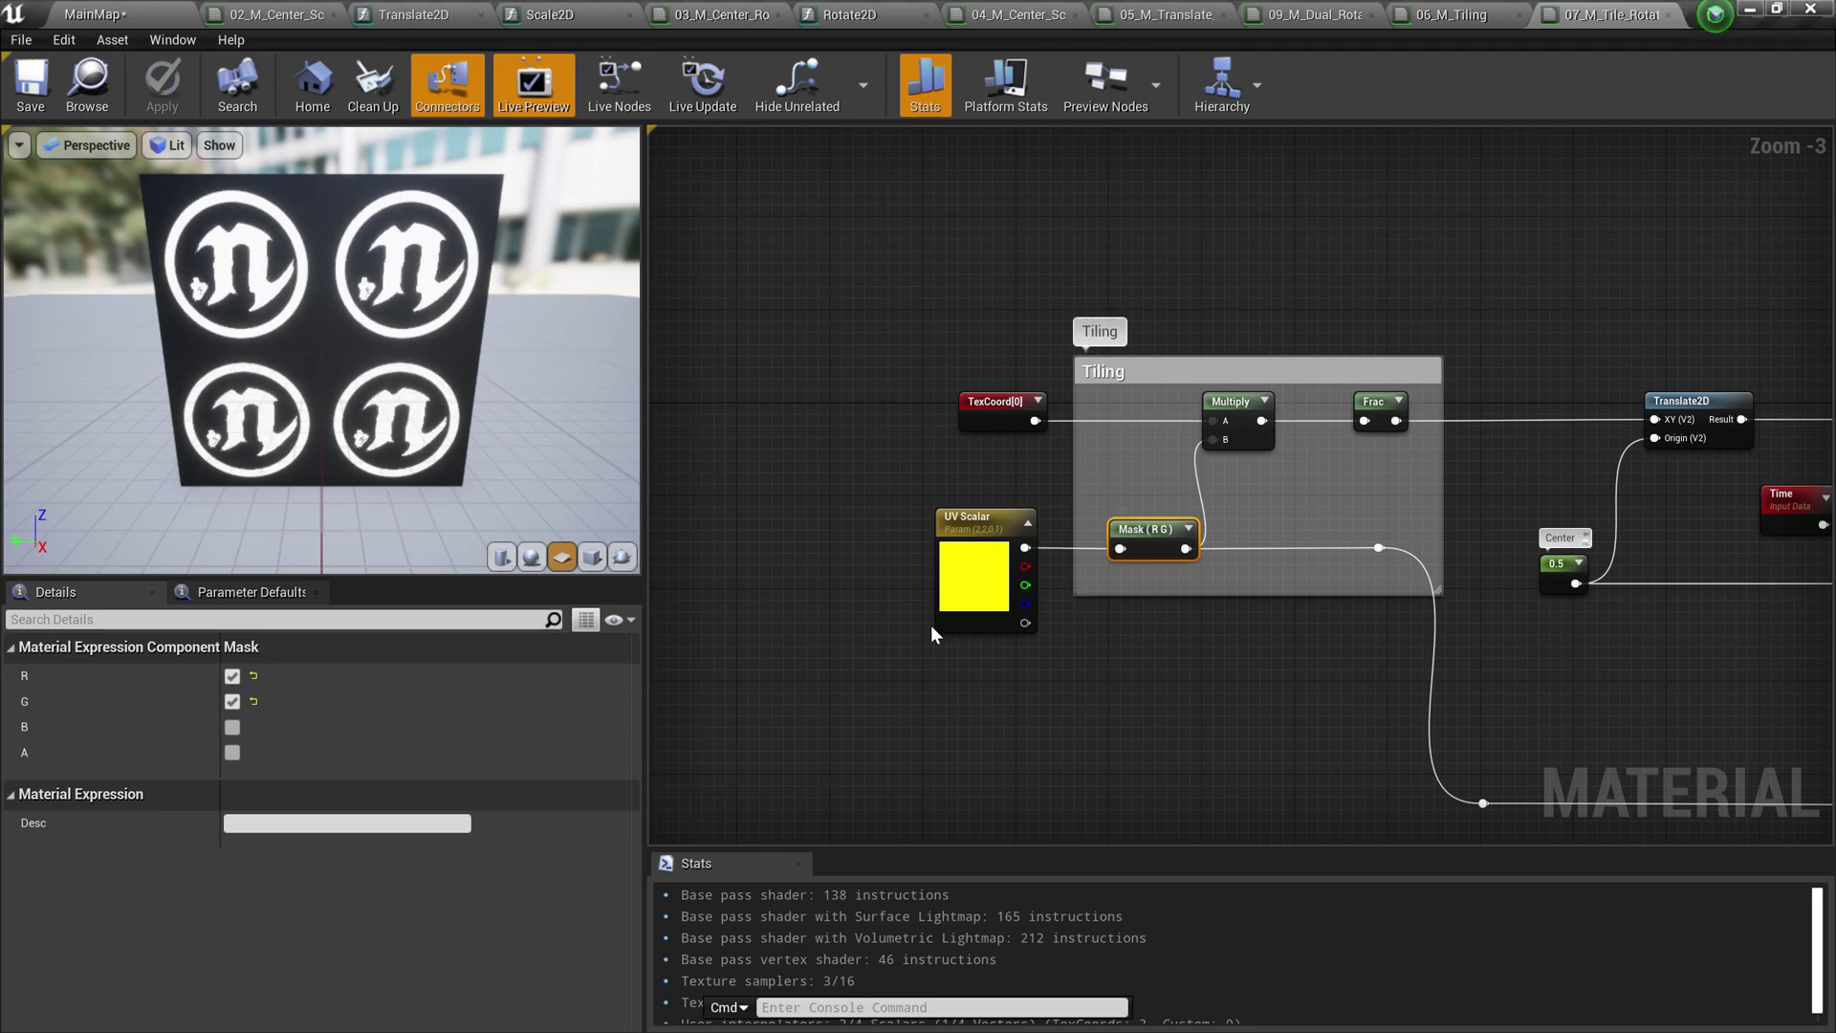
pyautogui.scroll(-2, 1213, 670)
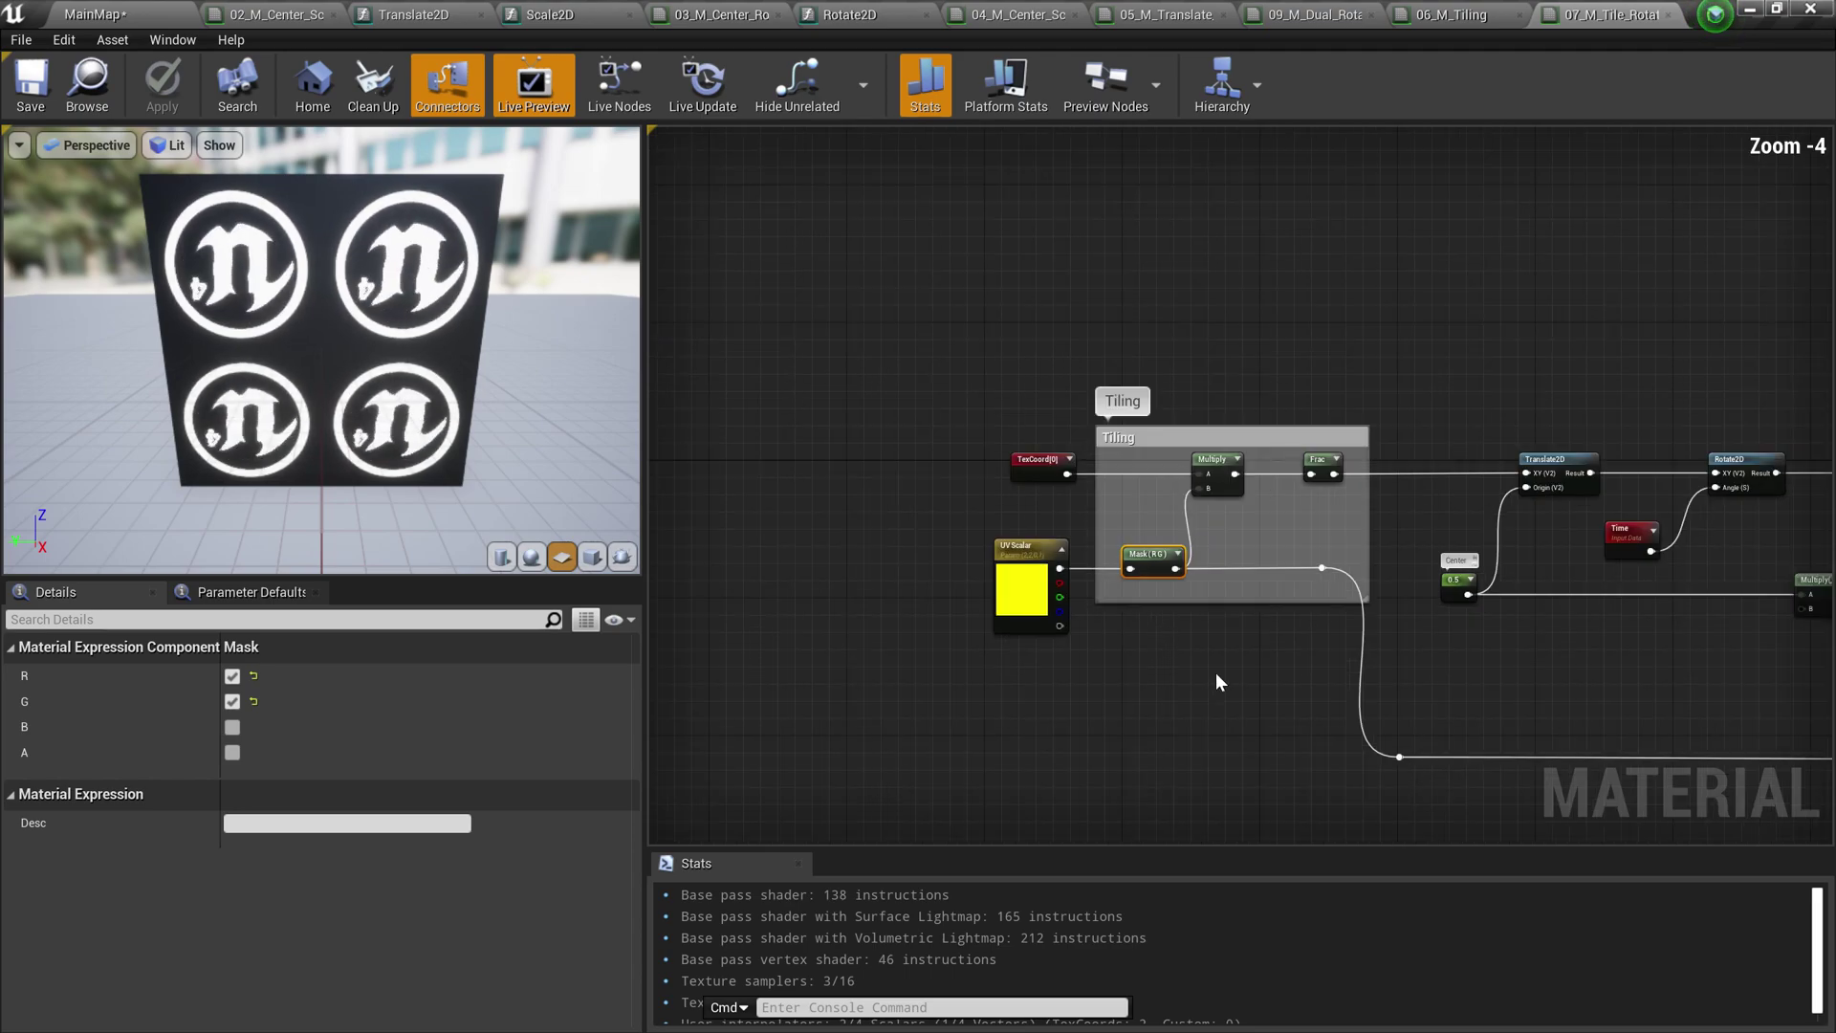
# Examine the Texture Sample's MipValueMode and Sampler Source settings and the ComputeMipLevel node connected to its Level input
pyautogui.moveTo(1221, 660); pyautogui.dragTo(1098, 682, button='right')
pyautogui.scroll(1, 1203, 615)
pyautogui.click(1482, 531)
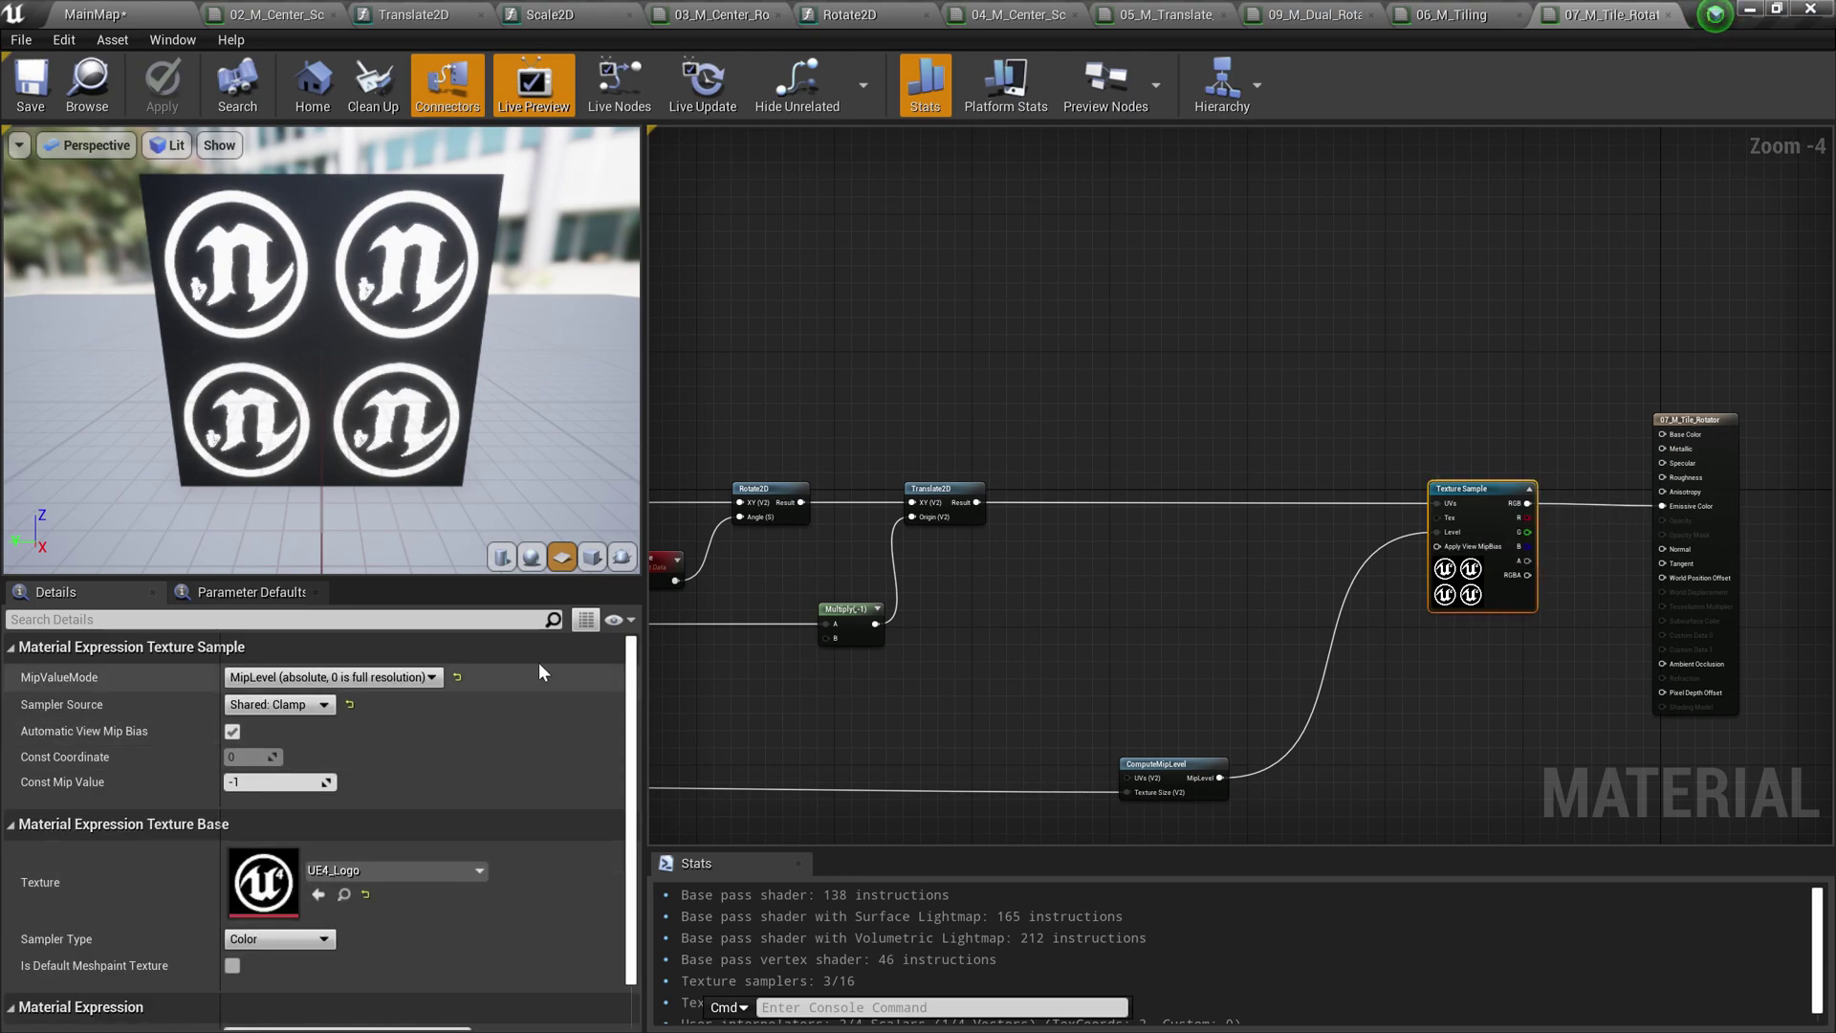
pyautogui.scroll(1, 1151, 780)
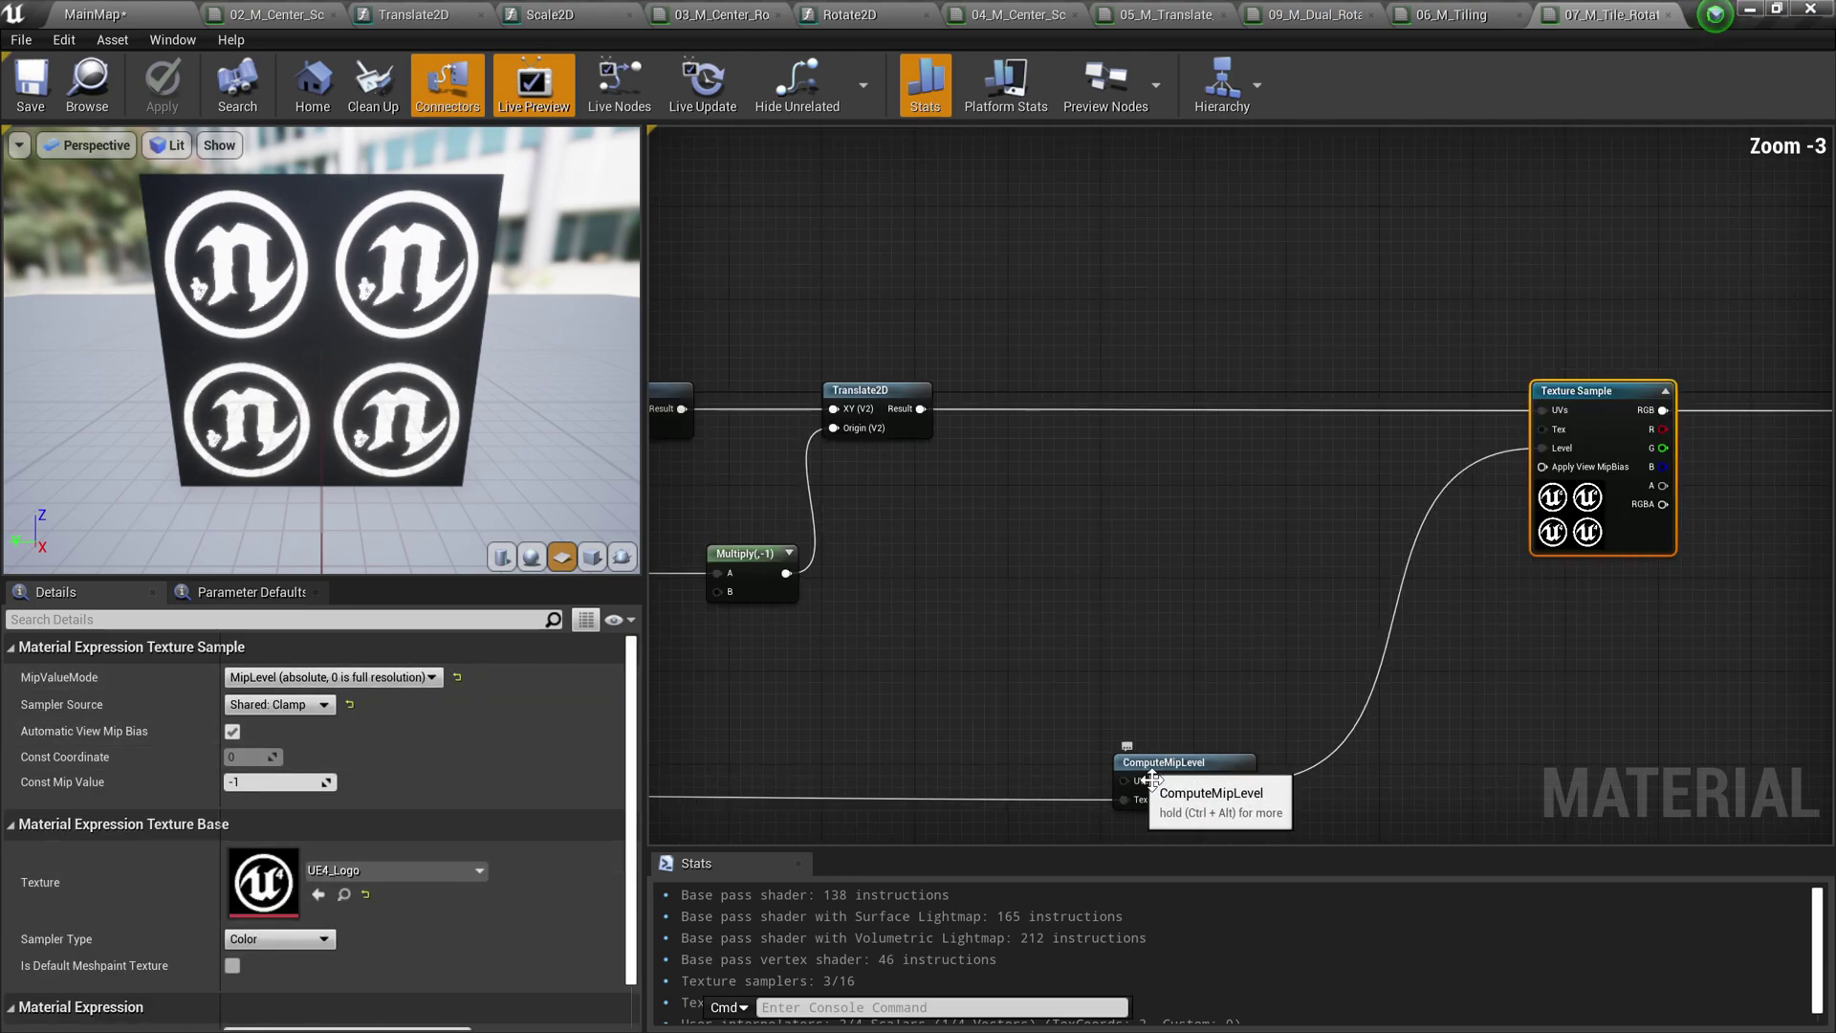
pyautogui.moveTo(1254, 801); pyautogui.dragTo(1312, 778, button='right')
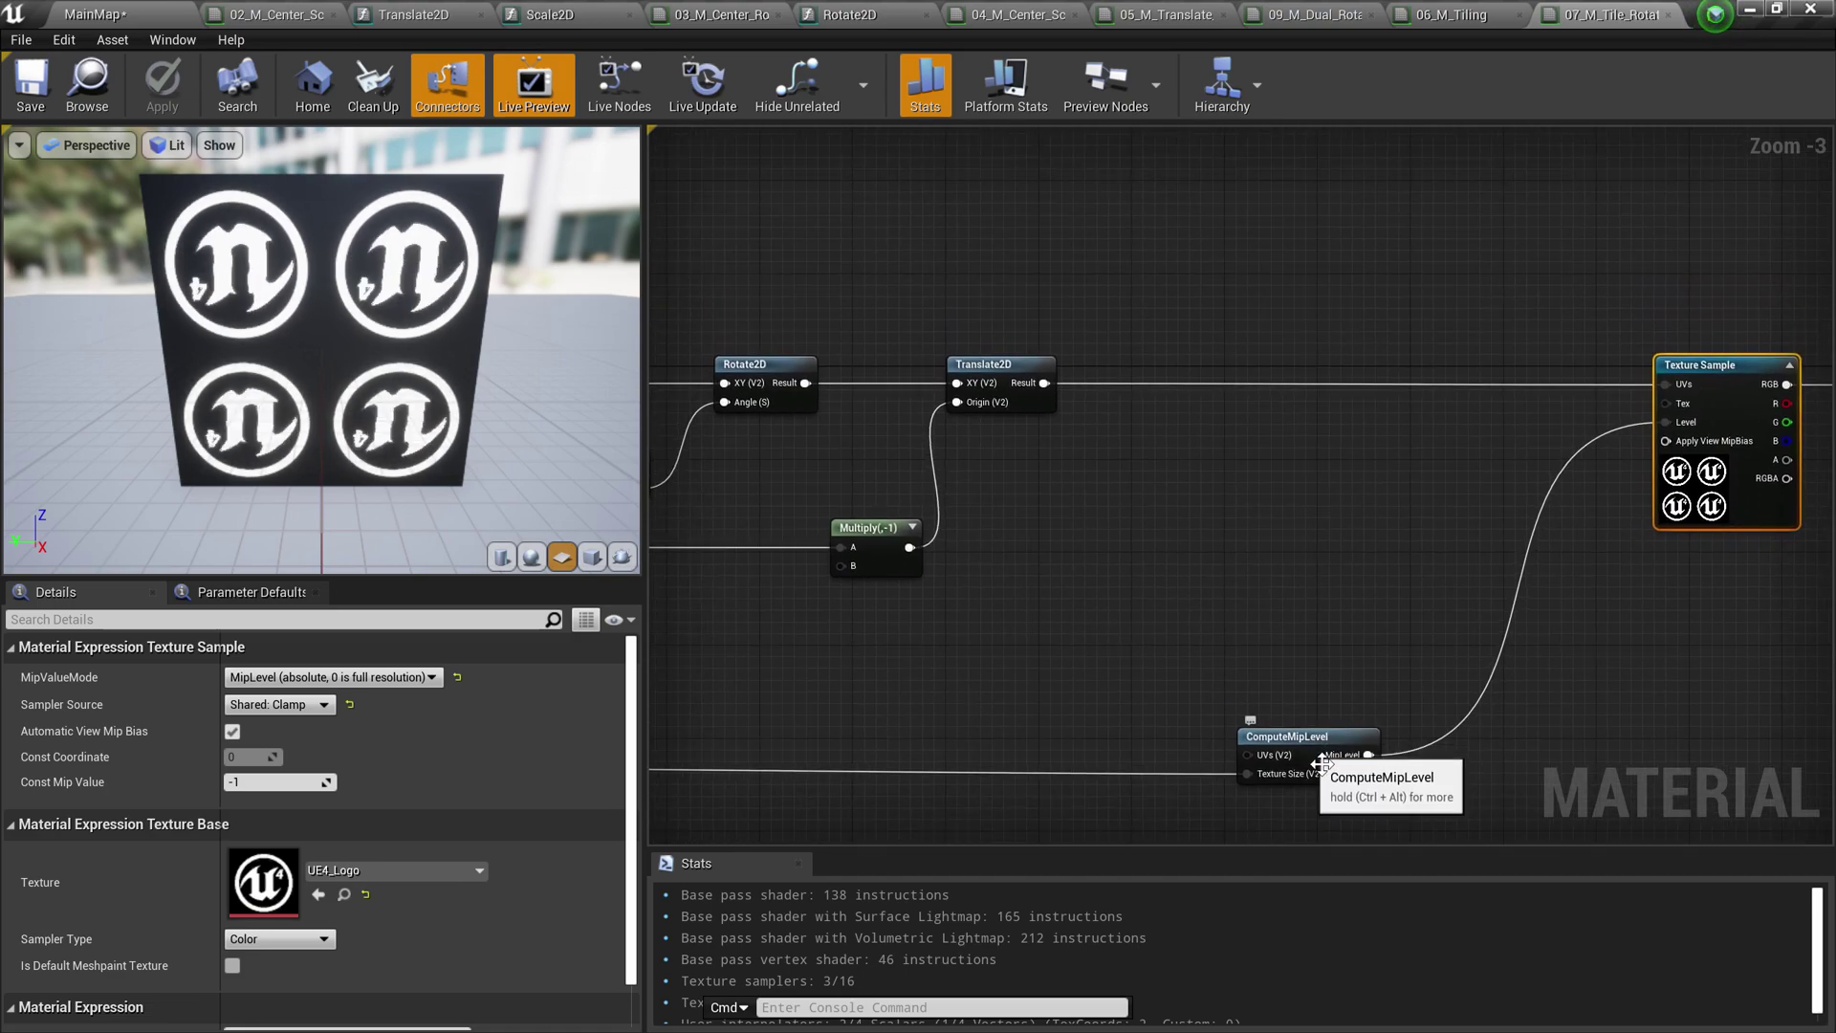
# Review how the Tiling group's Frac output passes through the Translate2D, Rotate2D and second Translate2D nodes
pyautogui.scroll(-1, 1322, 763)
pyautogui.scroll(1, 1287, 762)
pyautogui.scroll(-3, 1028, 722)
pyautogui.moveTo(1029, 721); pyautogui.dragTo(1484, 701, button='right')
pyautogui.scroll(1, 1484, 701)
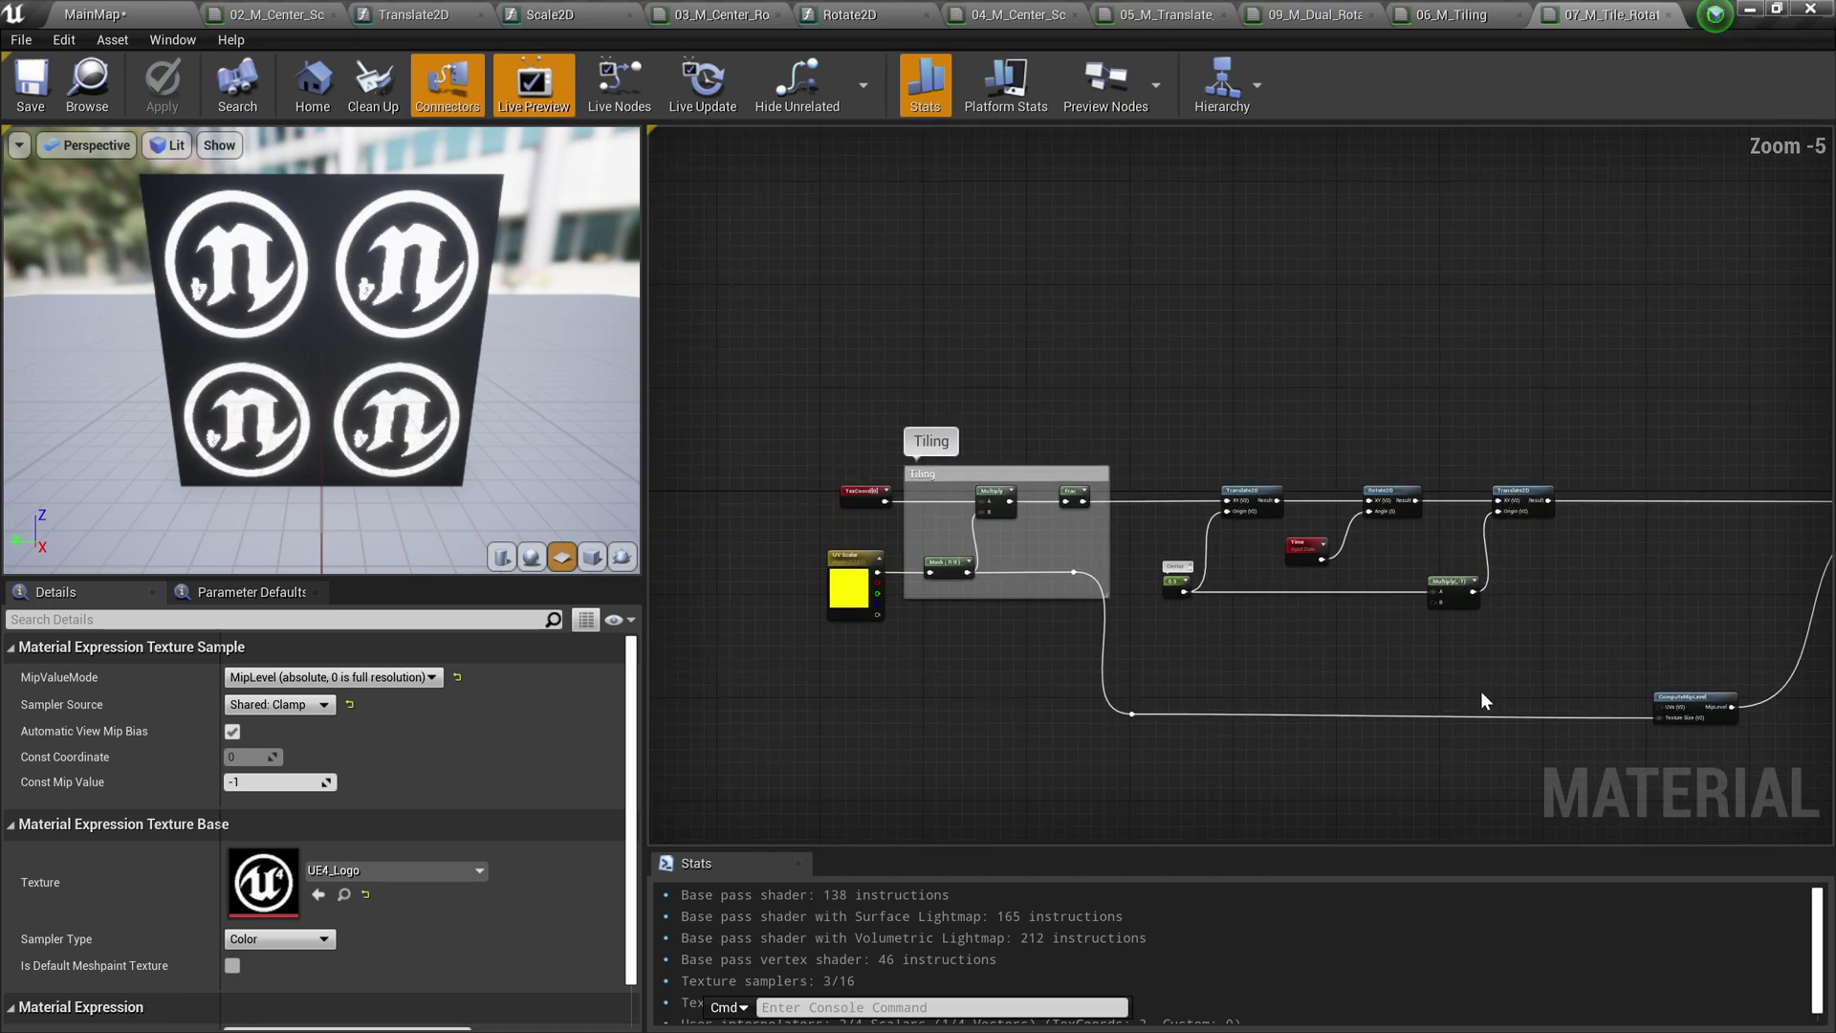
pyautogui.scroll(2, 1258, 668)
pyautogui.moveTo(1258, 667); pyautogui.dragTo(1487, 751, button='right')
pyautogui.scroll(-2, 1305, 727)
pyautogui.scroll(1, 1298, 726)
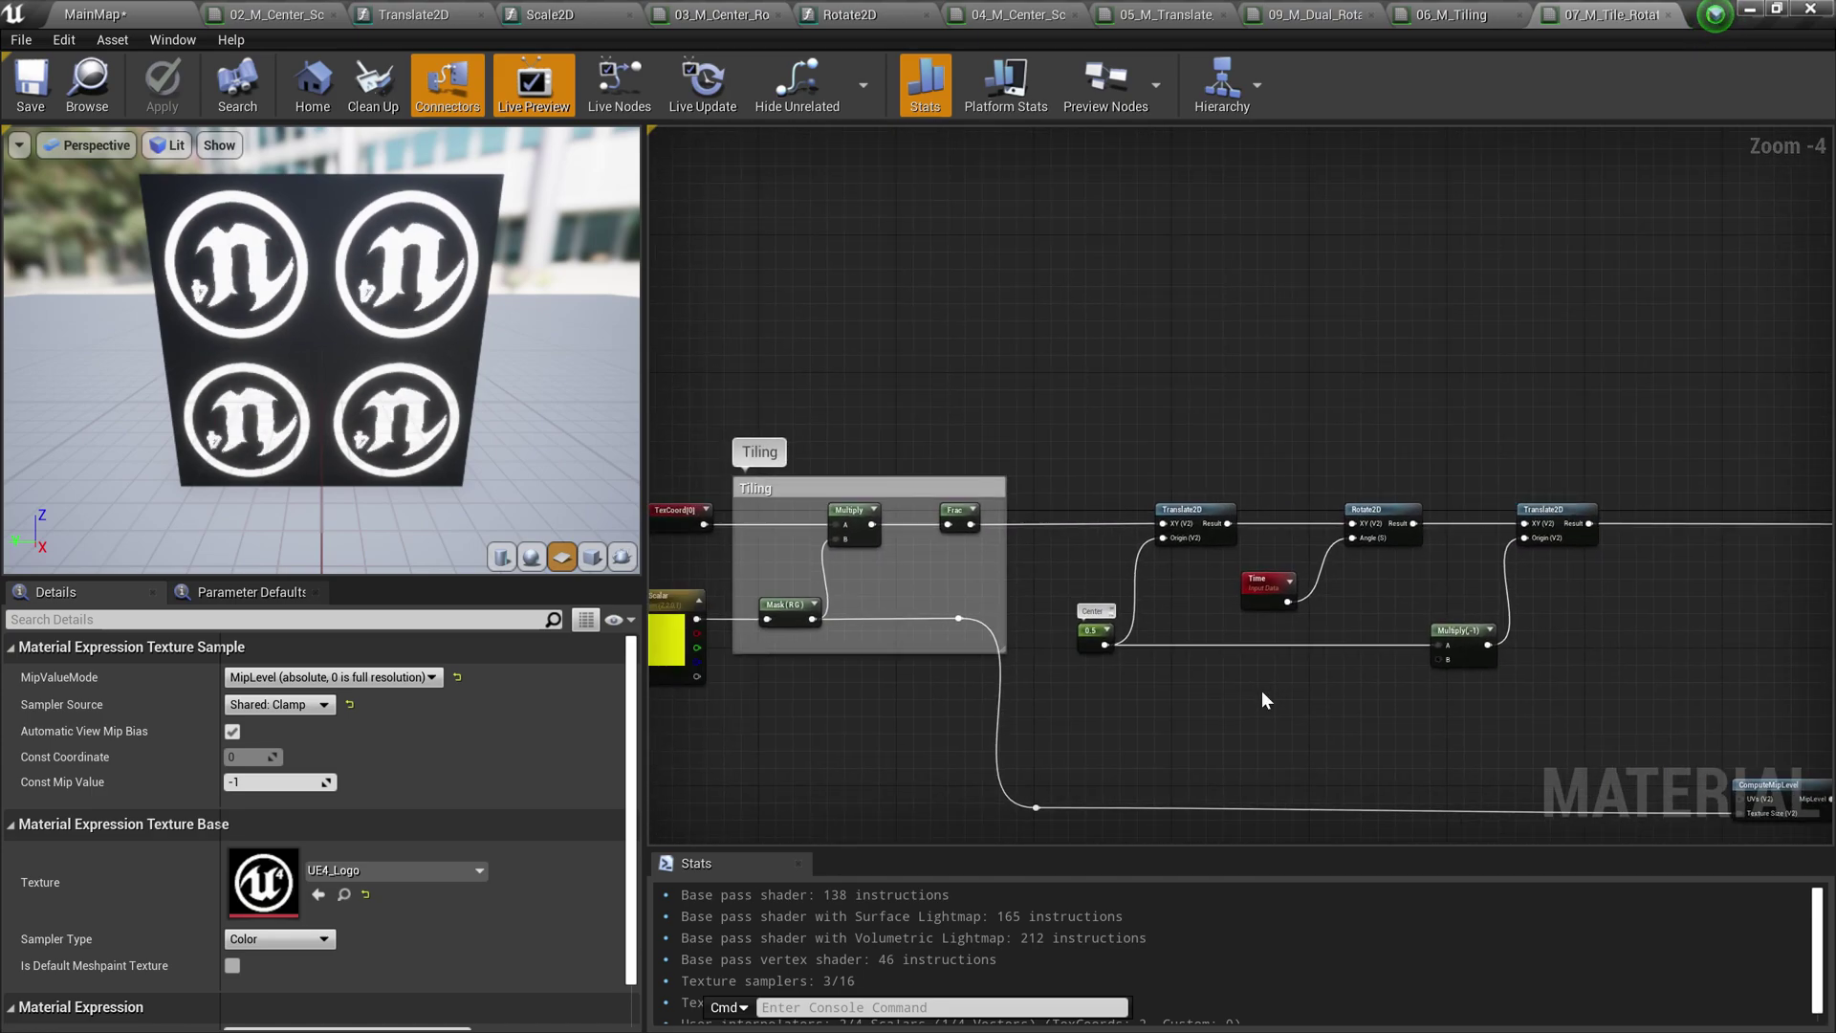
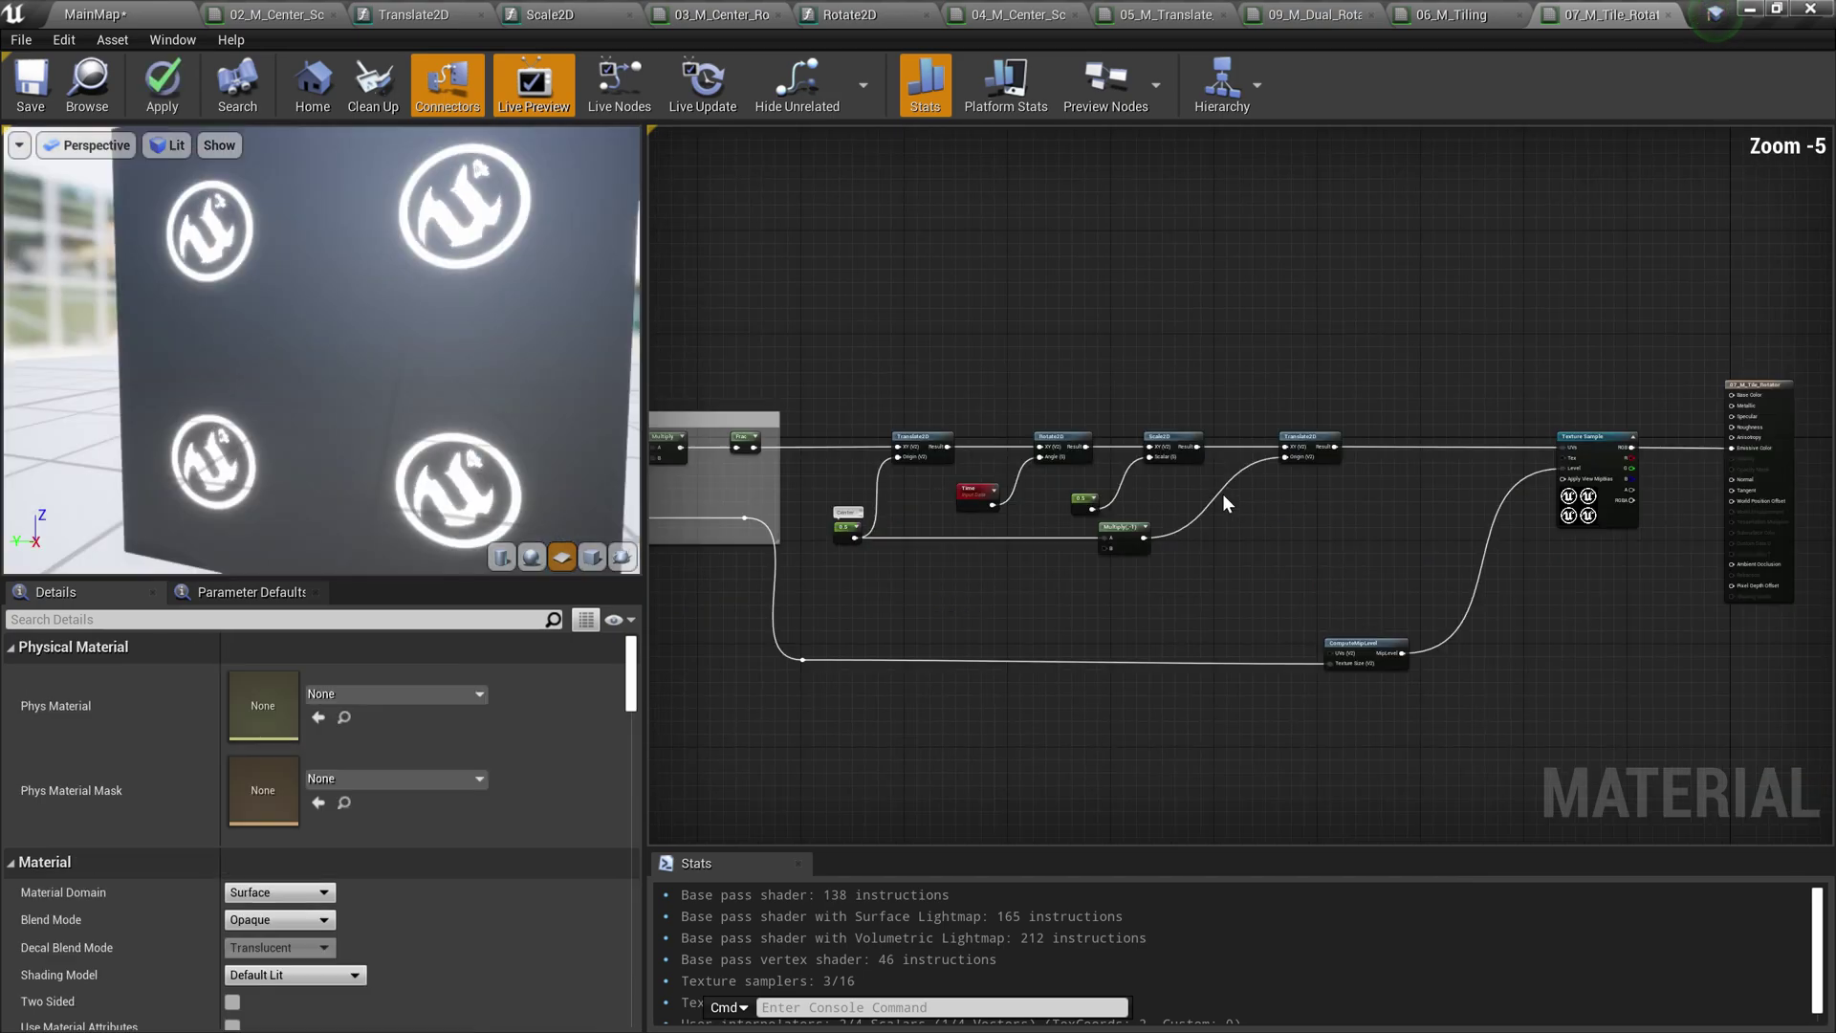
# Return to MainMap, look over the tiled planes in the level, and open the 08_M_Tile_Rotator_Variations material
pyautogui.scroll(2, 1287, 532)
pyautogui.scroll(-2, 1000, 382)
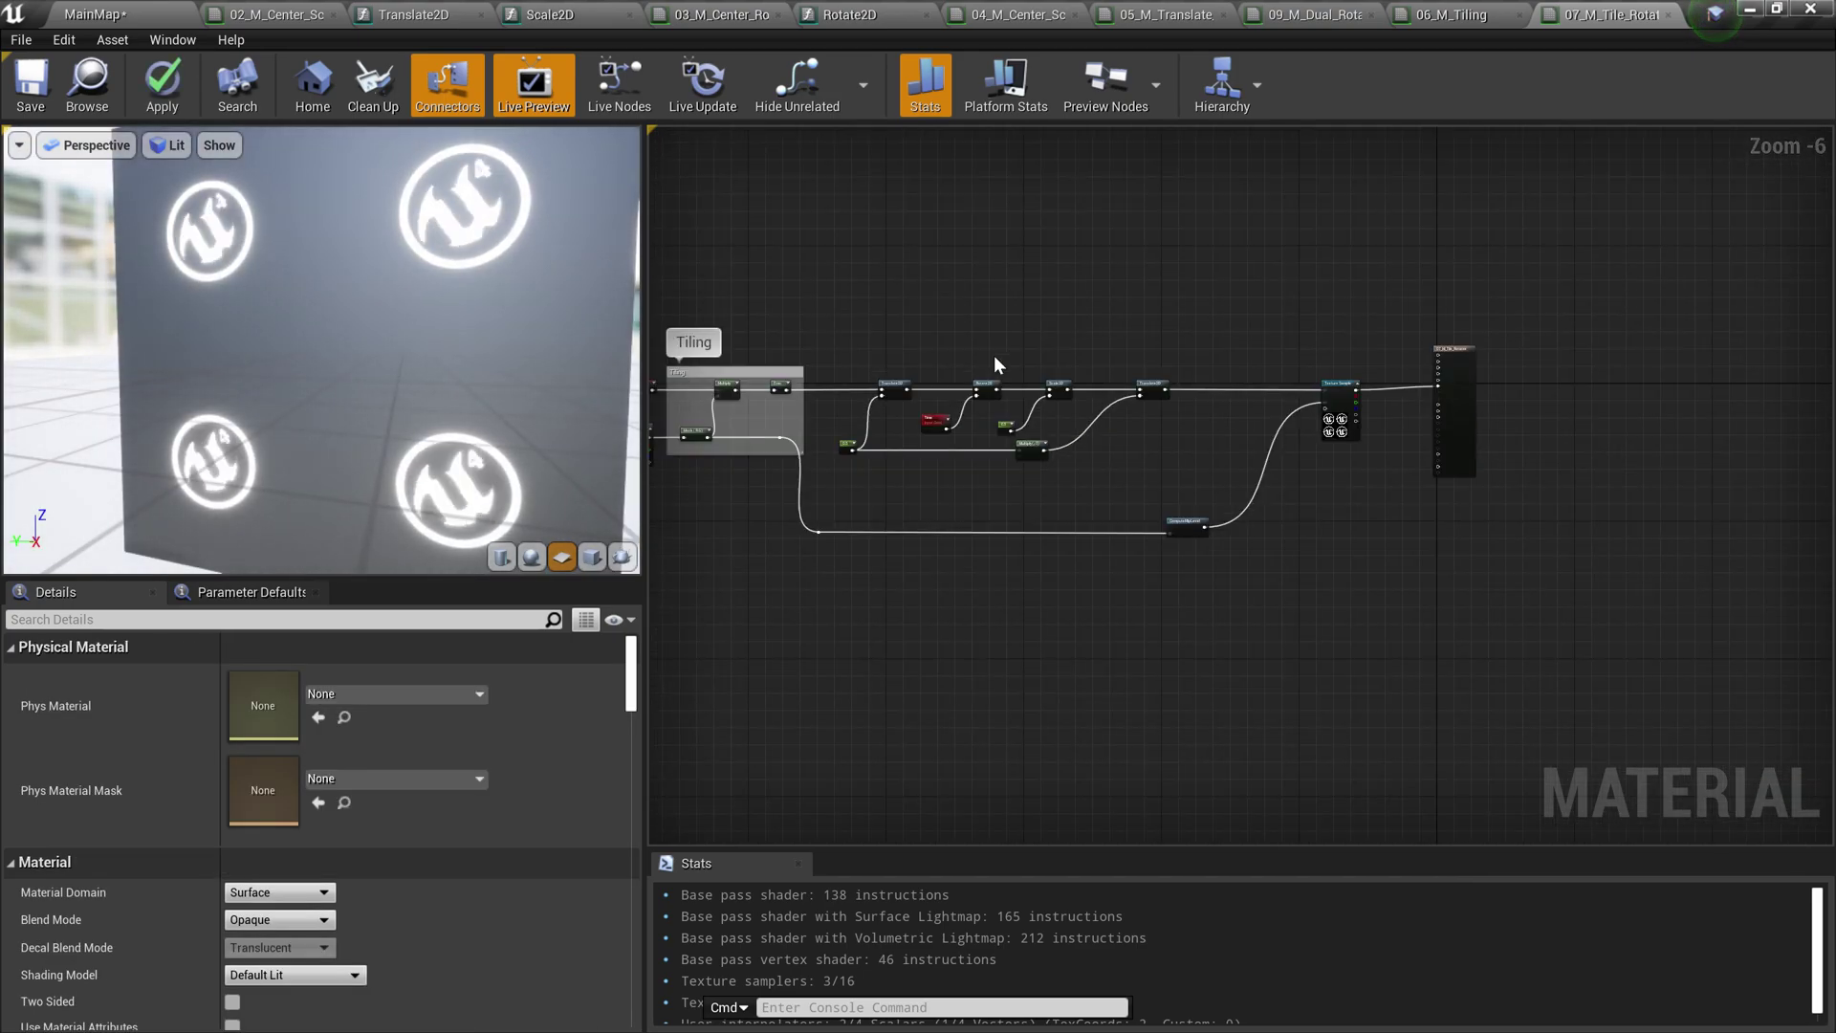
pyautogui.click(81, 13)
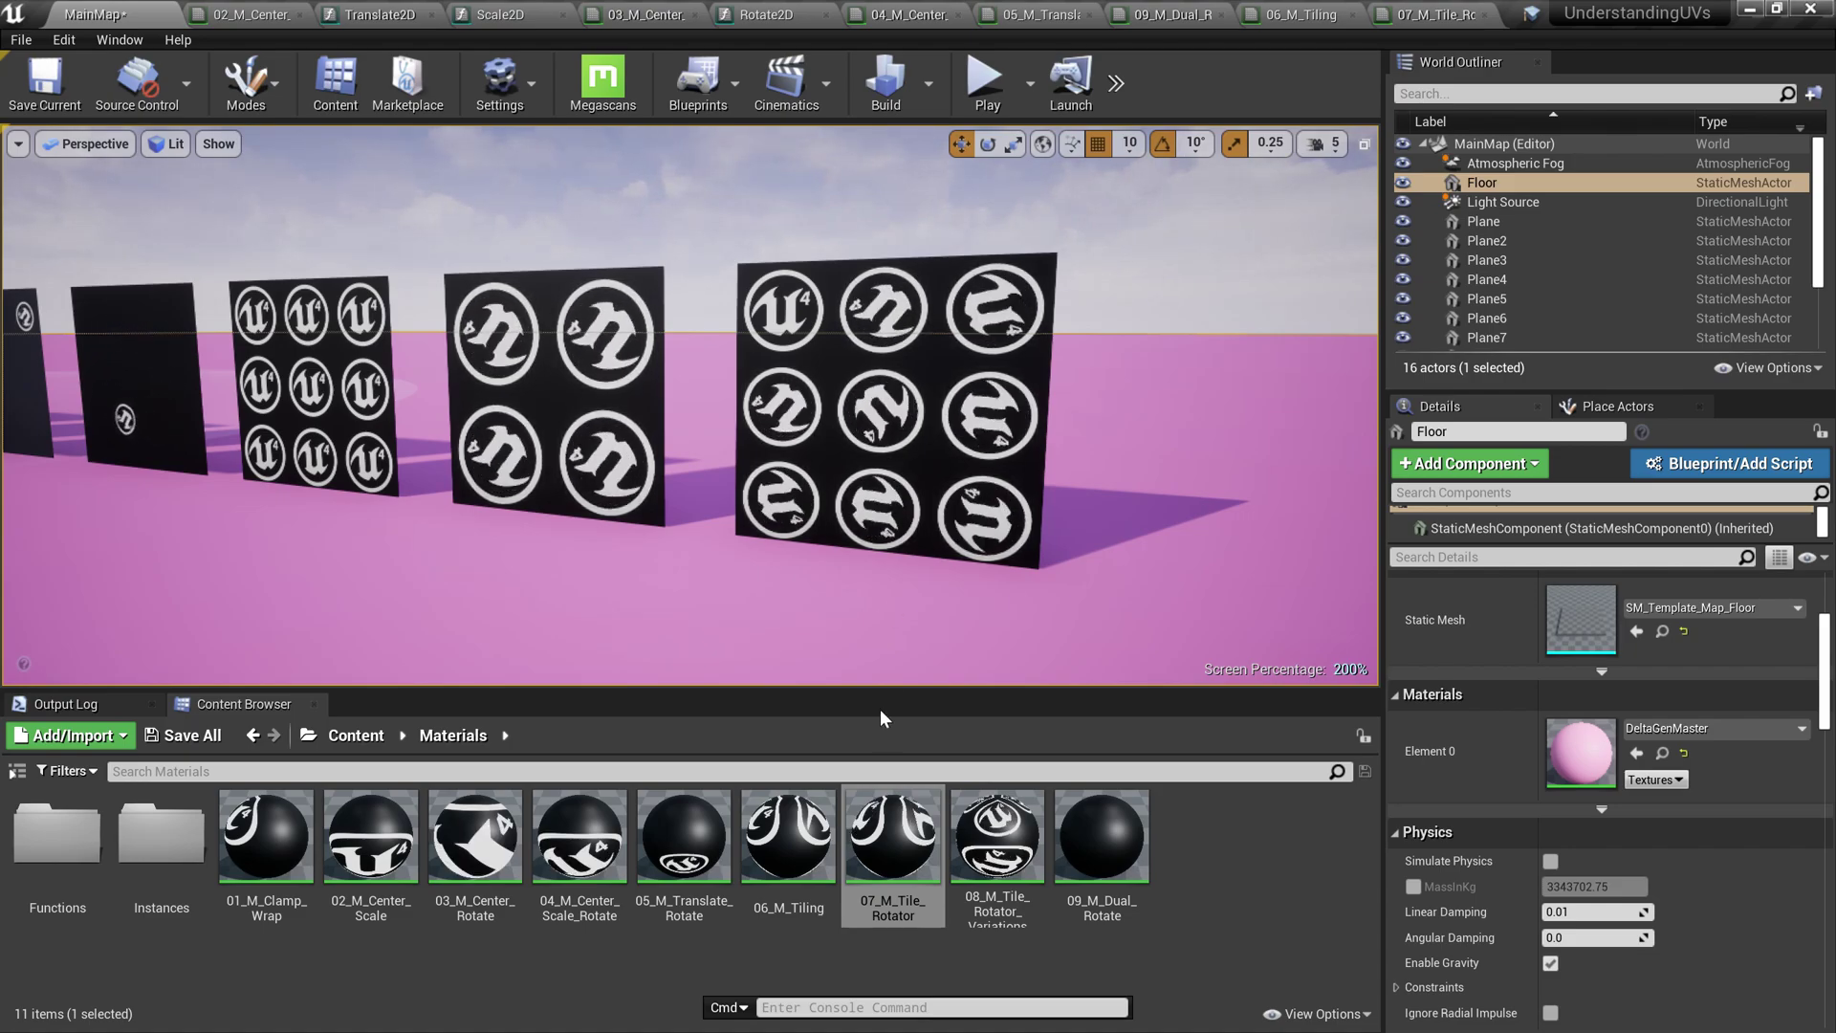
pyautogui.moveTo(689, 430); pyautogui.dragTo(639, 405, button='right')
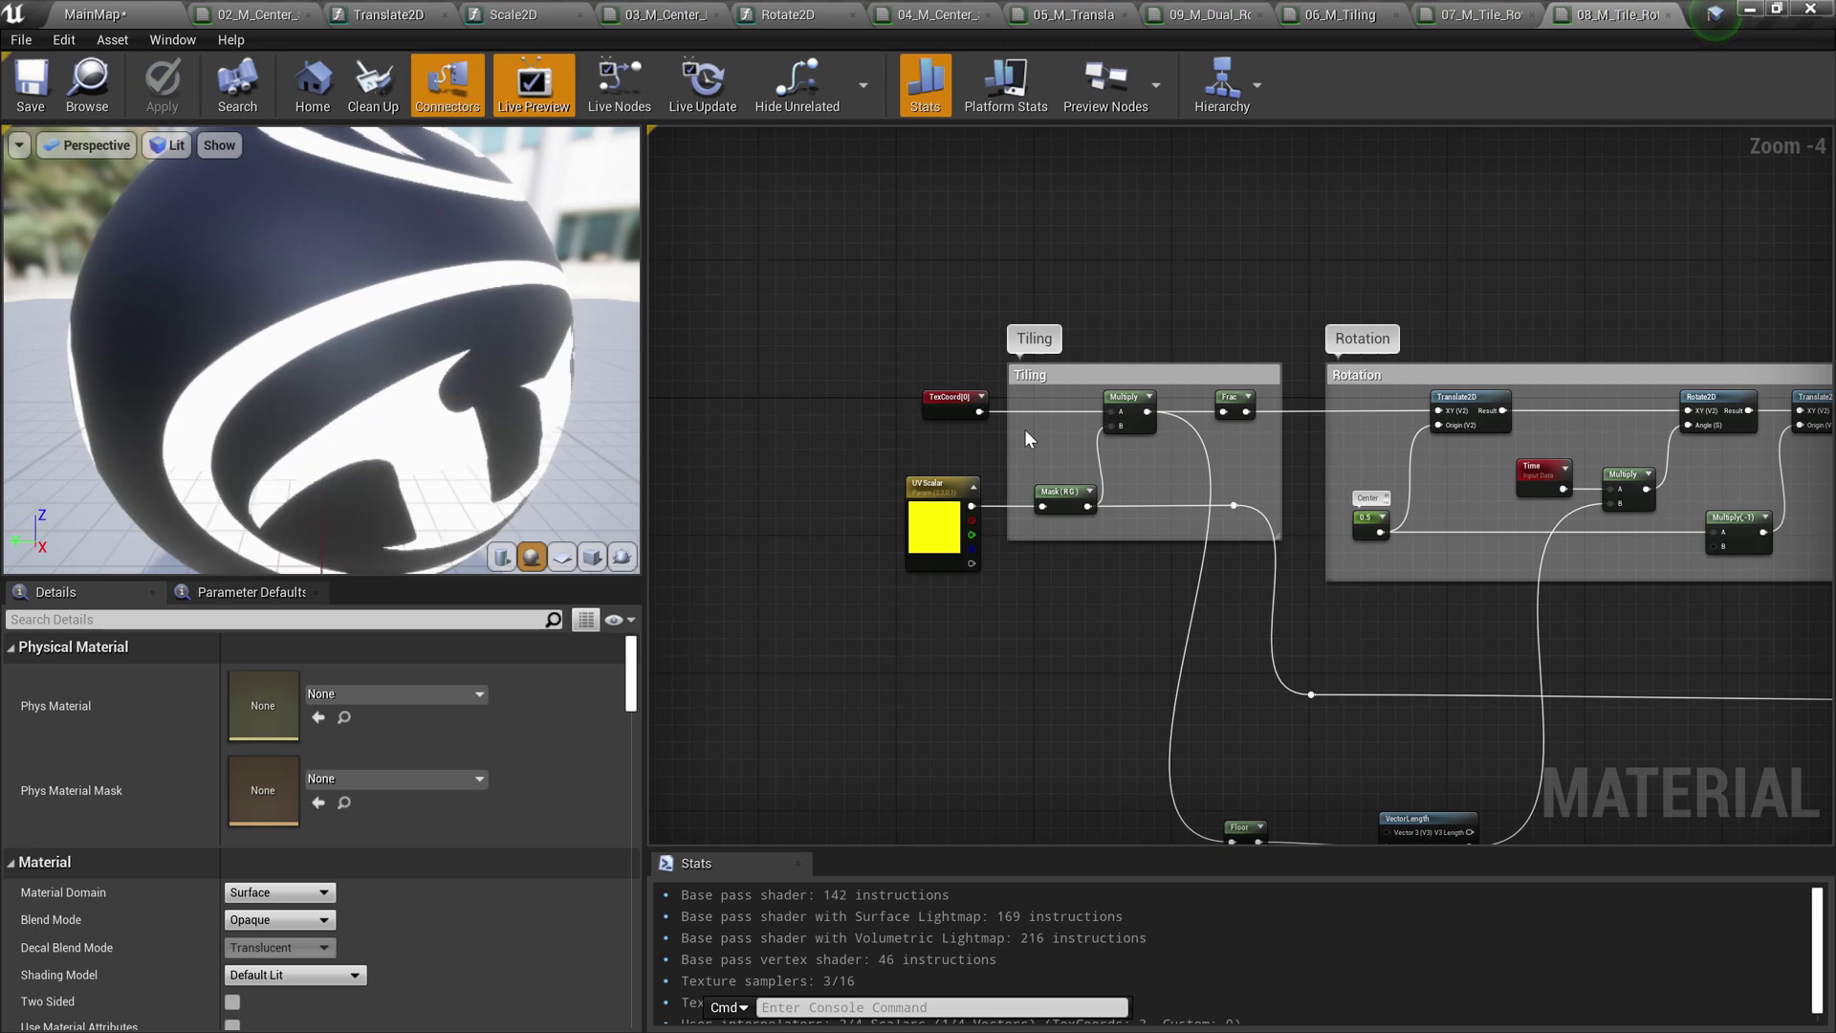
# Inspect the Texture Sample settings and the ComputeMipLevel connection in the tile rotator variations graph
pyautogui.scroll(-2, 1085, 430)
pyautogui.moveTo(1222, 421); pyautogui.dragTo(731, 399, button='right')
pyautogui.scroll(3, 1121, 417)
pyautogui.click(1444, 386)
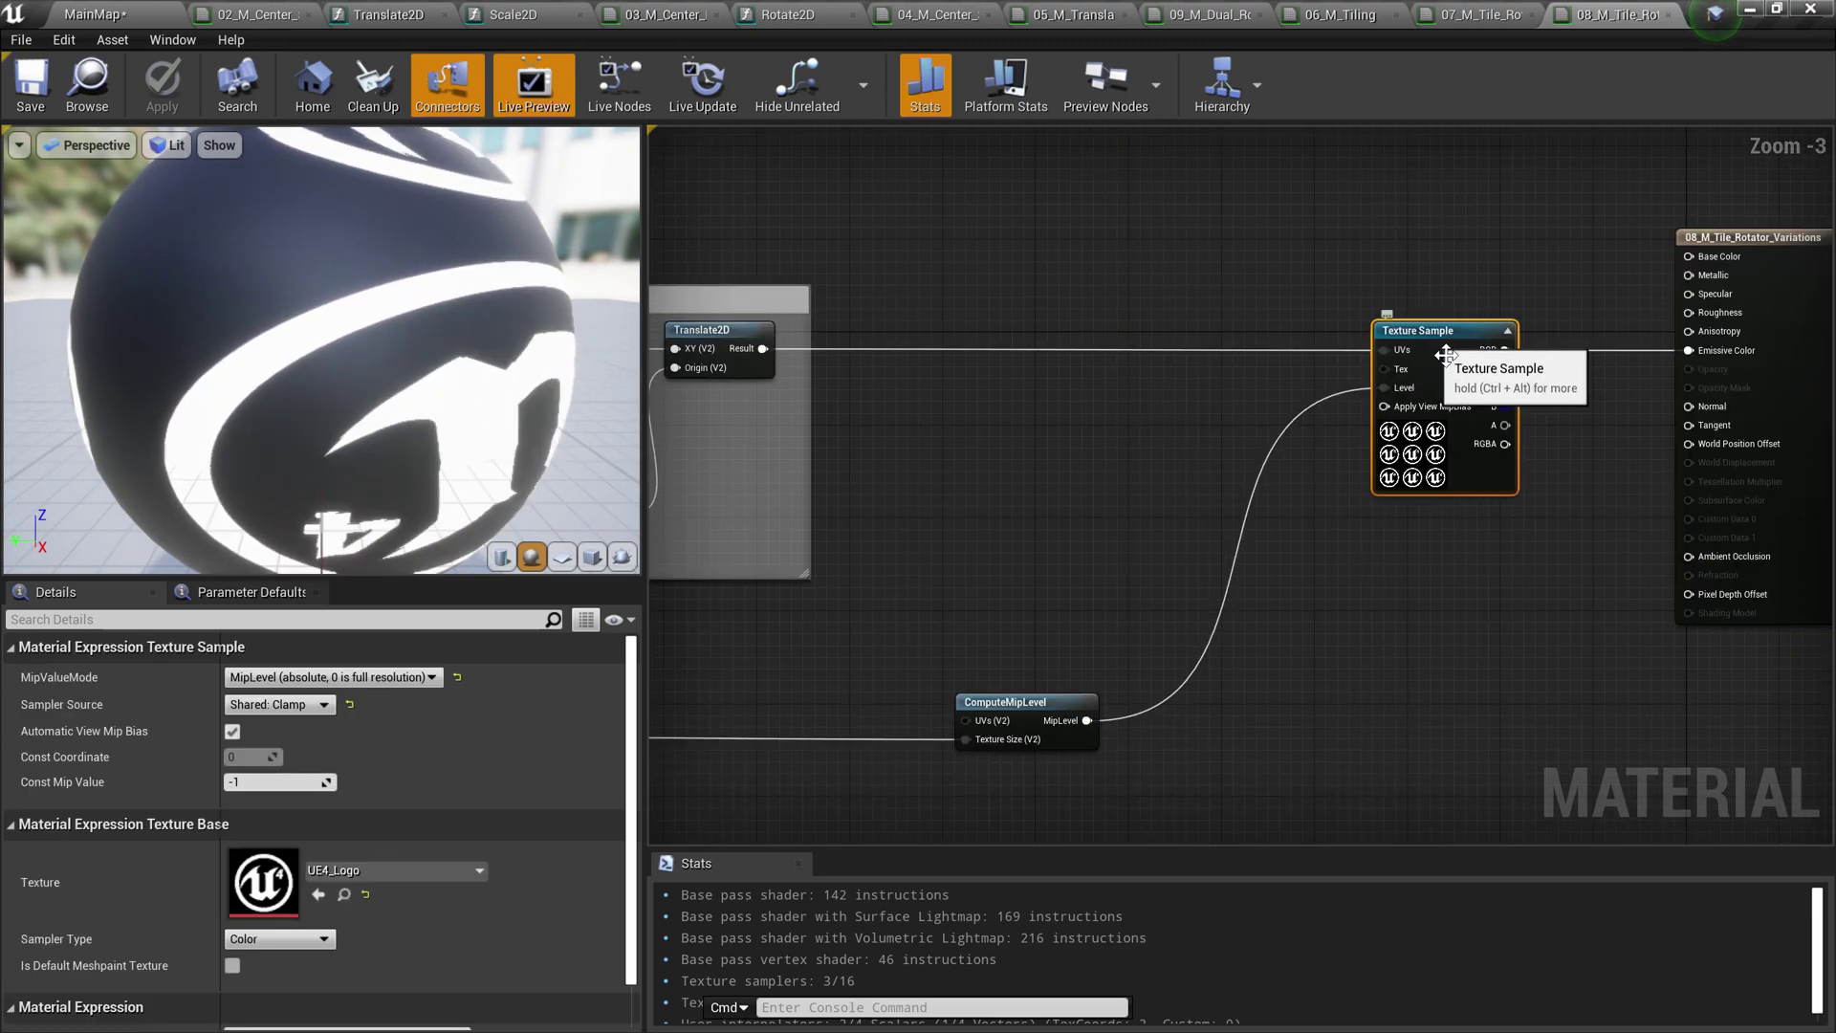
pyautogui.moveTo(1208, 708); pyautogui.dragTo(1437, 660, button='right')
pyautogui.scroll(-1, 1159, 693)
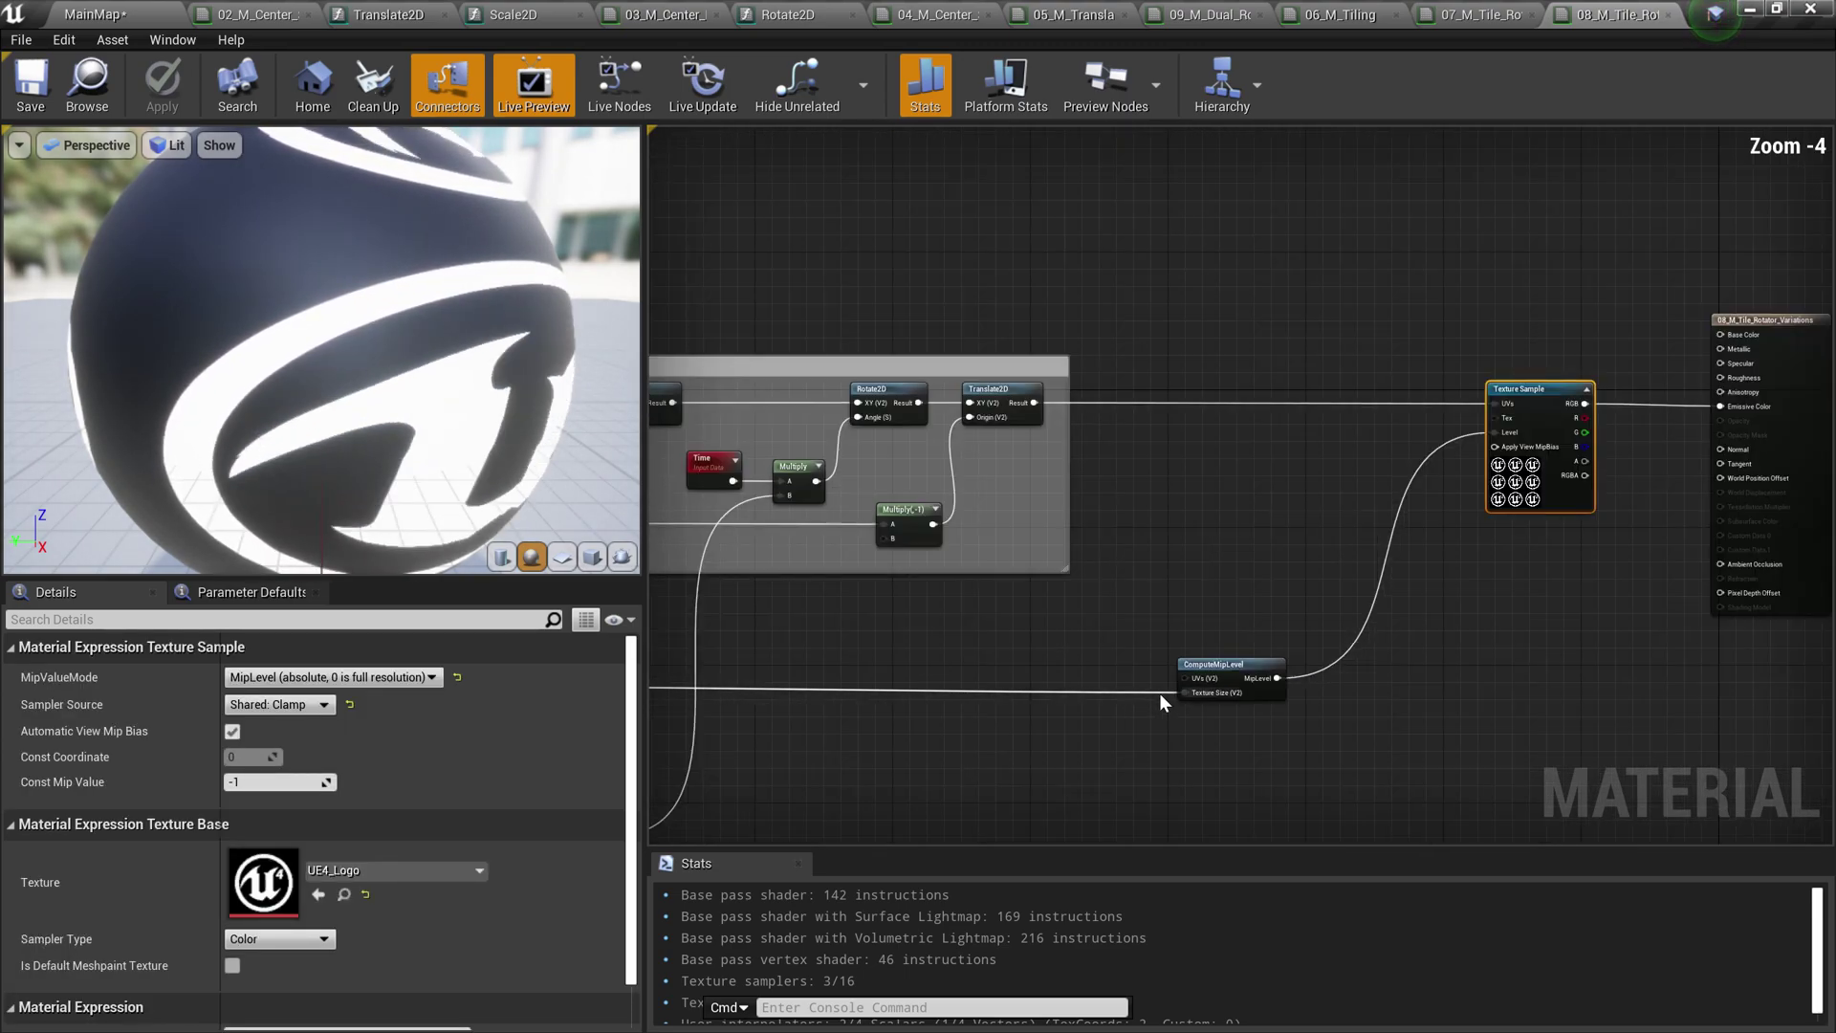
# Examine the Rotation group, including the Multiply node between Time and the Rotate2D angle
pyautogui.scroll(-3, 955, 628)
pyautogui.moveTo(956, 627); pyautogui.dragTo(1278, 610, button='right')
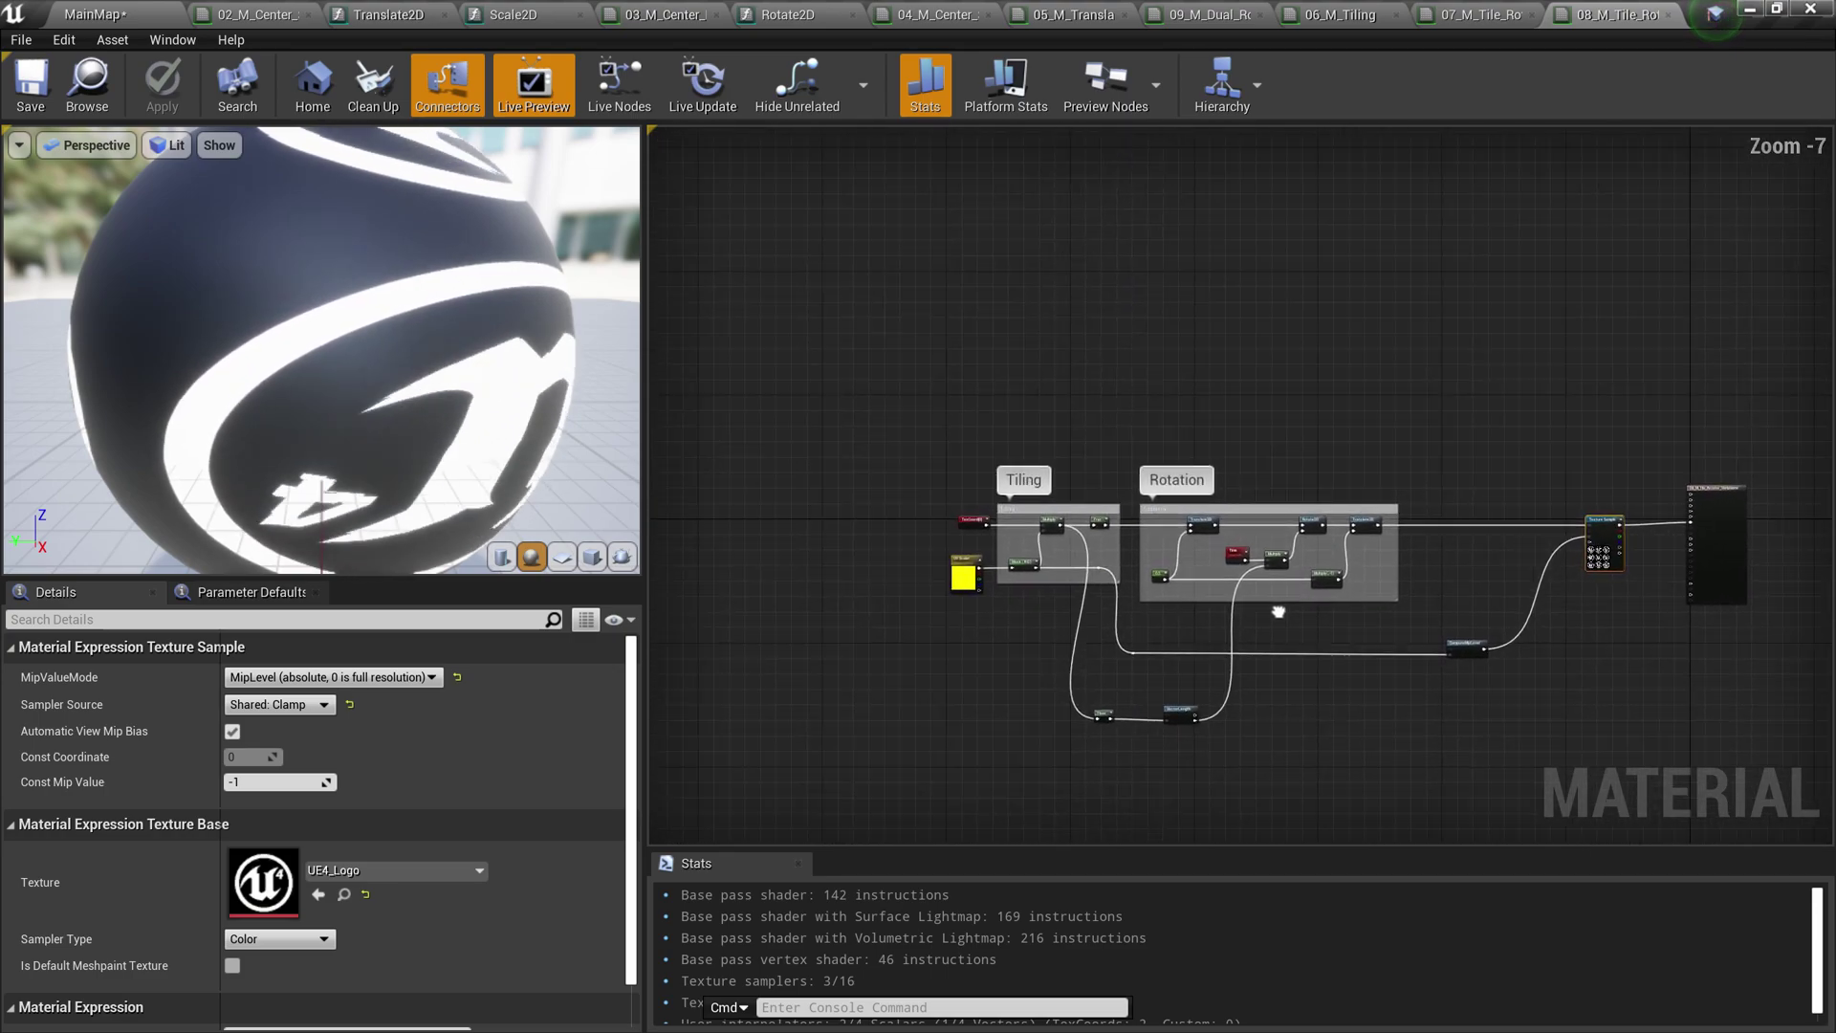
pyautogui.scroll(1, 1277, 610)
pyautogui.scroll(2, 1128, 457)
pyautogui.scroll(1, 985, 568)
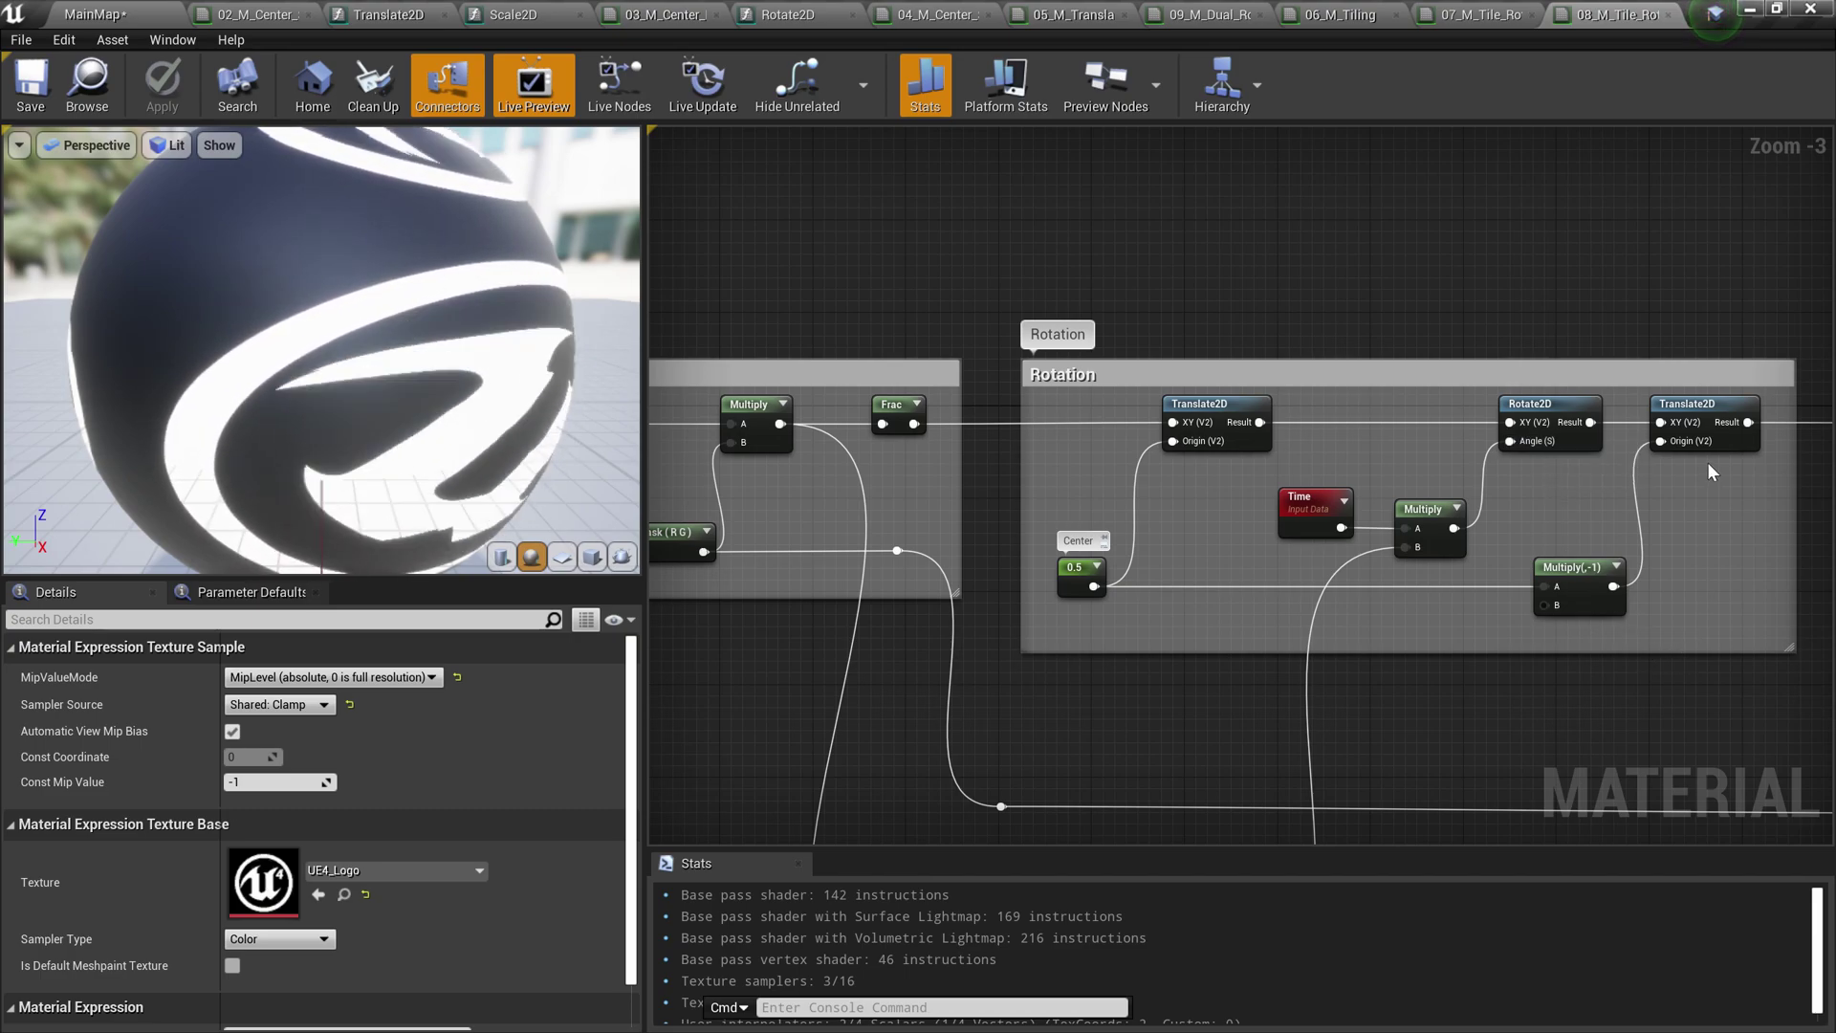
# Switch the preview mesh to a plane and start previewing the Tiling group's Frac node
pyautogui.click(562, 556)
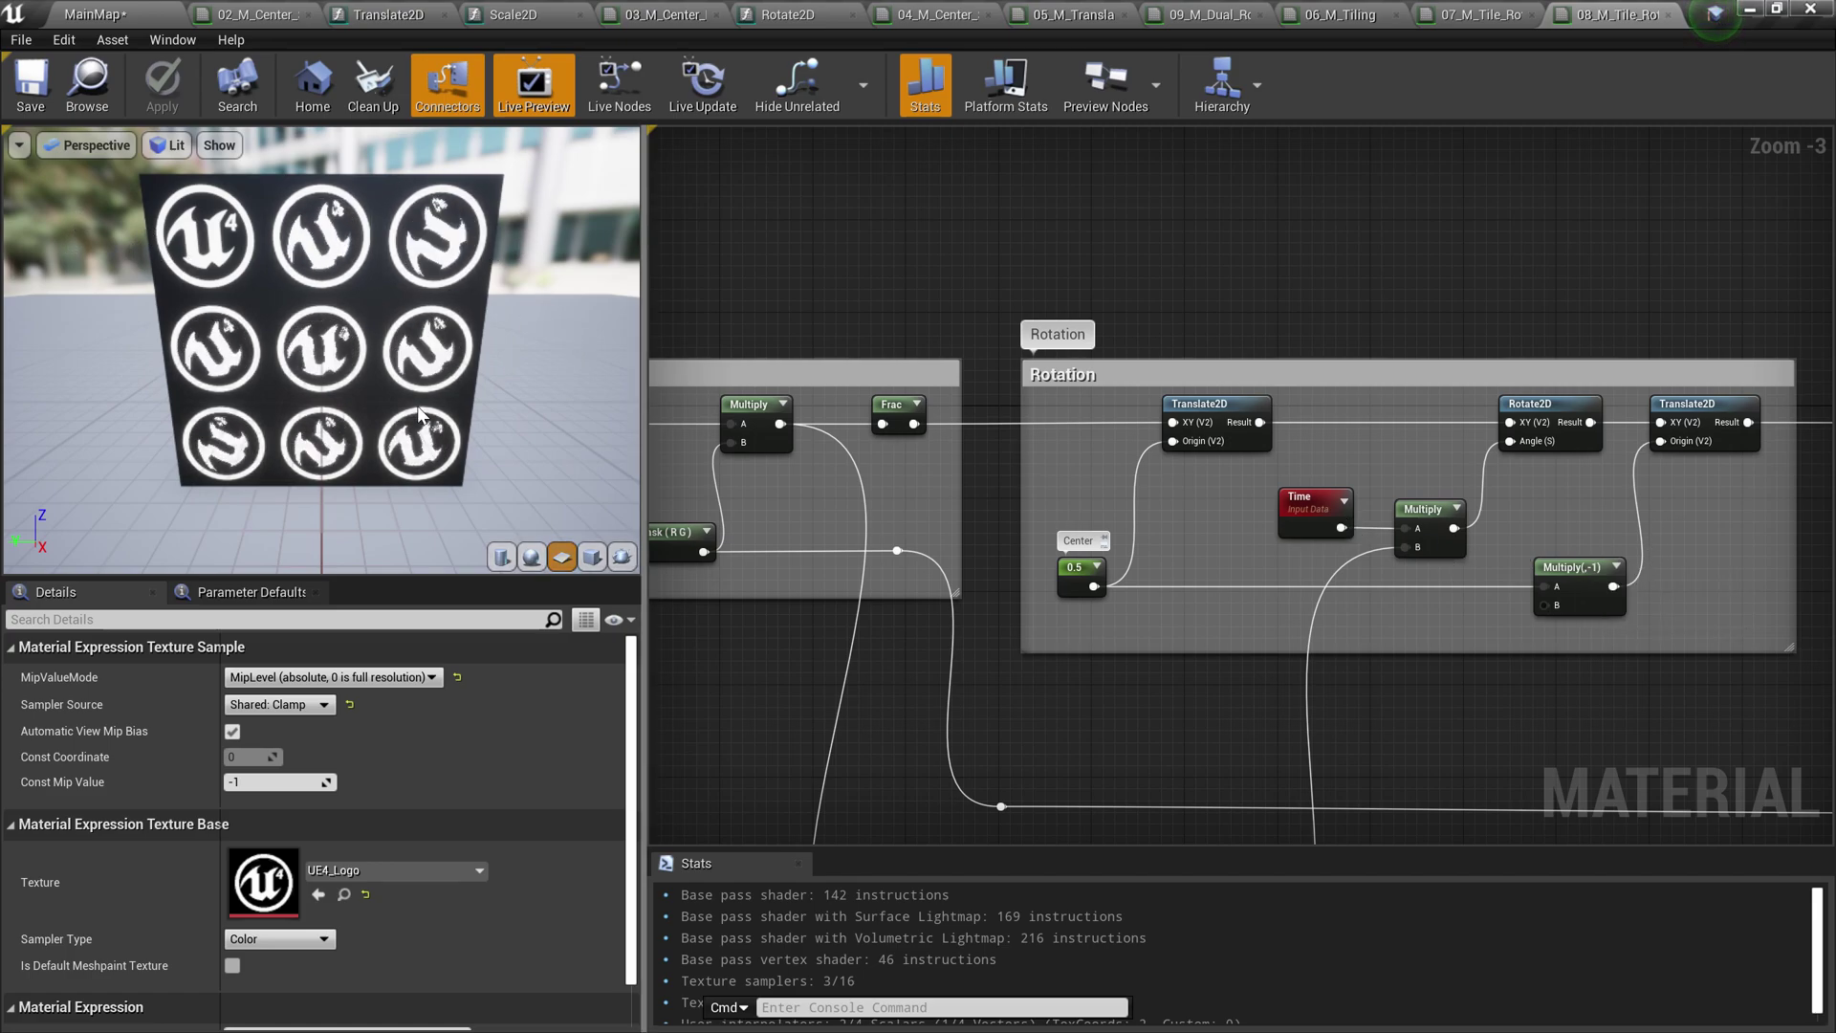
pyautogui.scroll(-4, 404, 491)
pyautogui.scroll(2, 404, 491)
pyautogui.moveTo(753, 726); pyautogui.dragTo(1186, 573, button='right')
pyautogui.scroll(1, 1098, 629)
pyautogui.moveTo(1098, 650); pyautogui.dragTo(1097, 729, button='right')
pyautogui.rightClick(1354, 308)
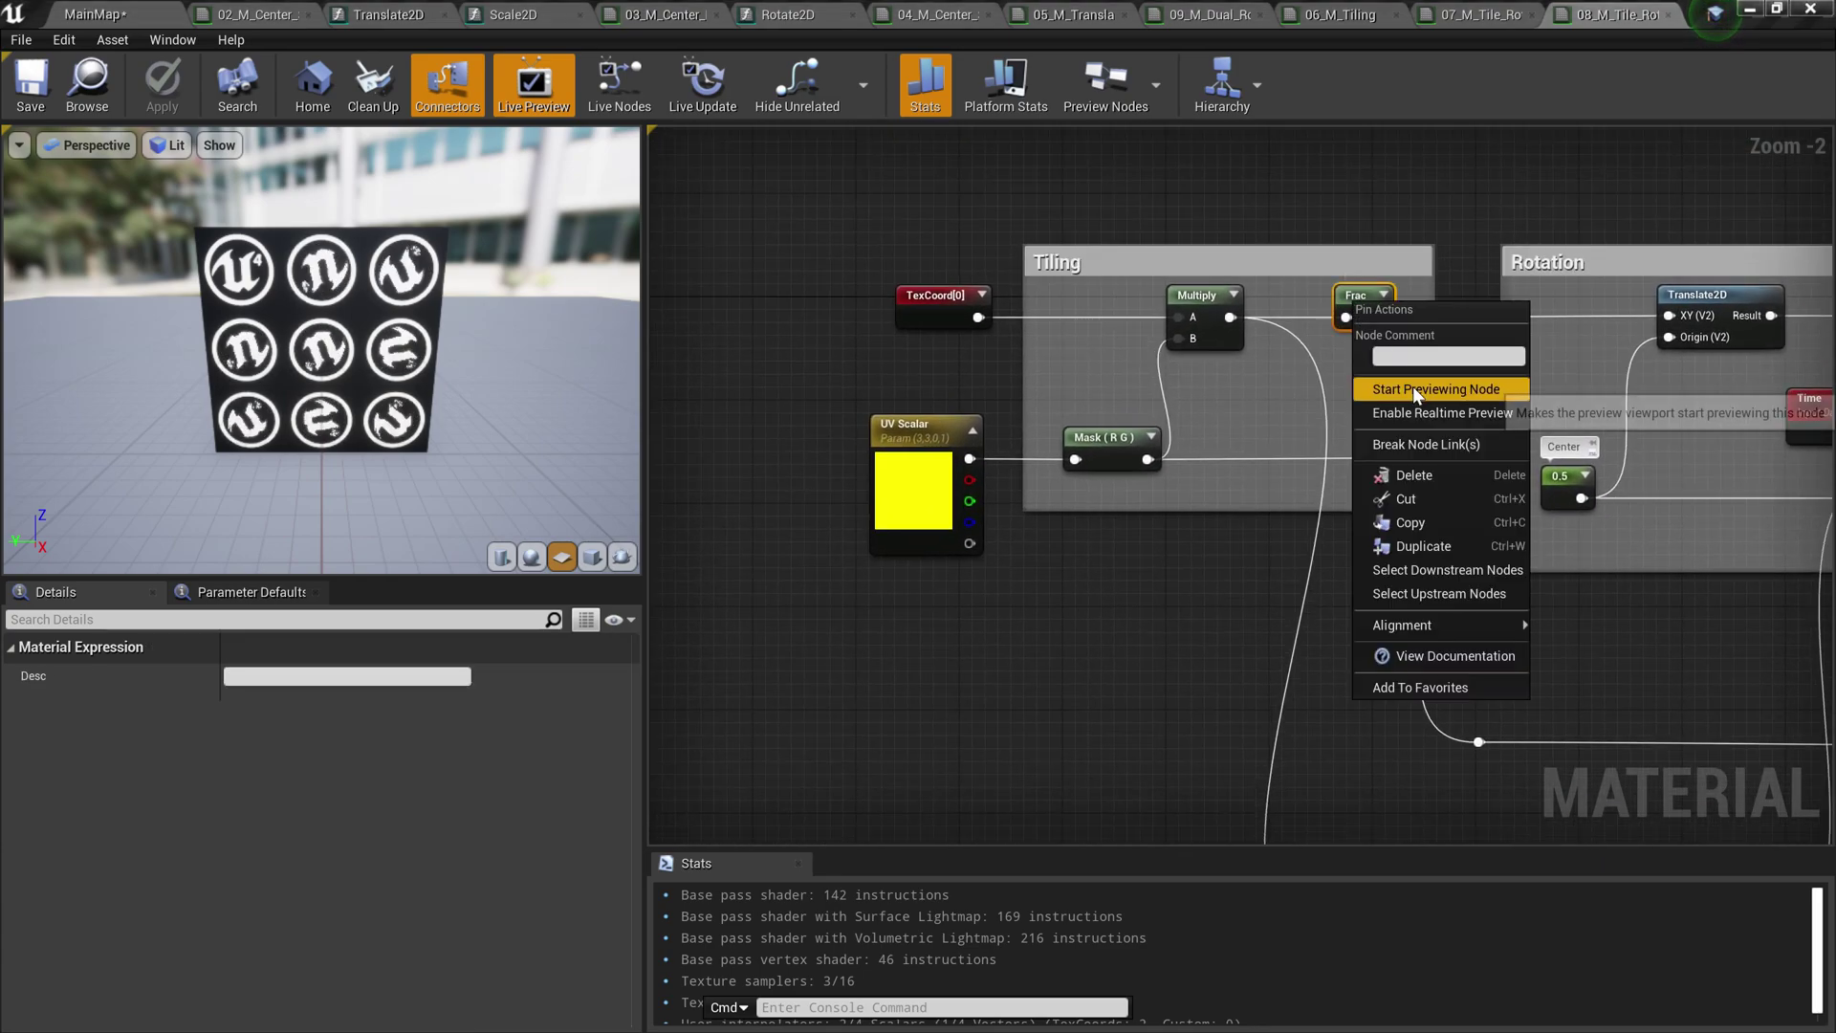
pyautogui.click(1413, 386)
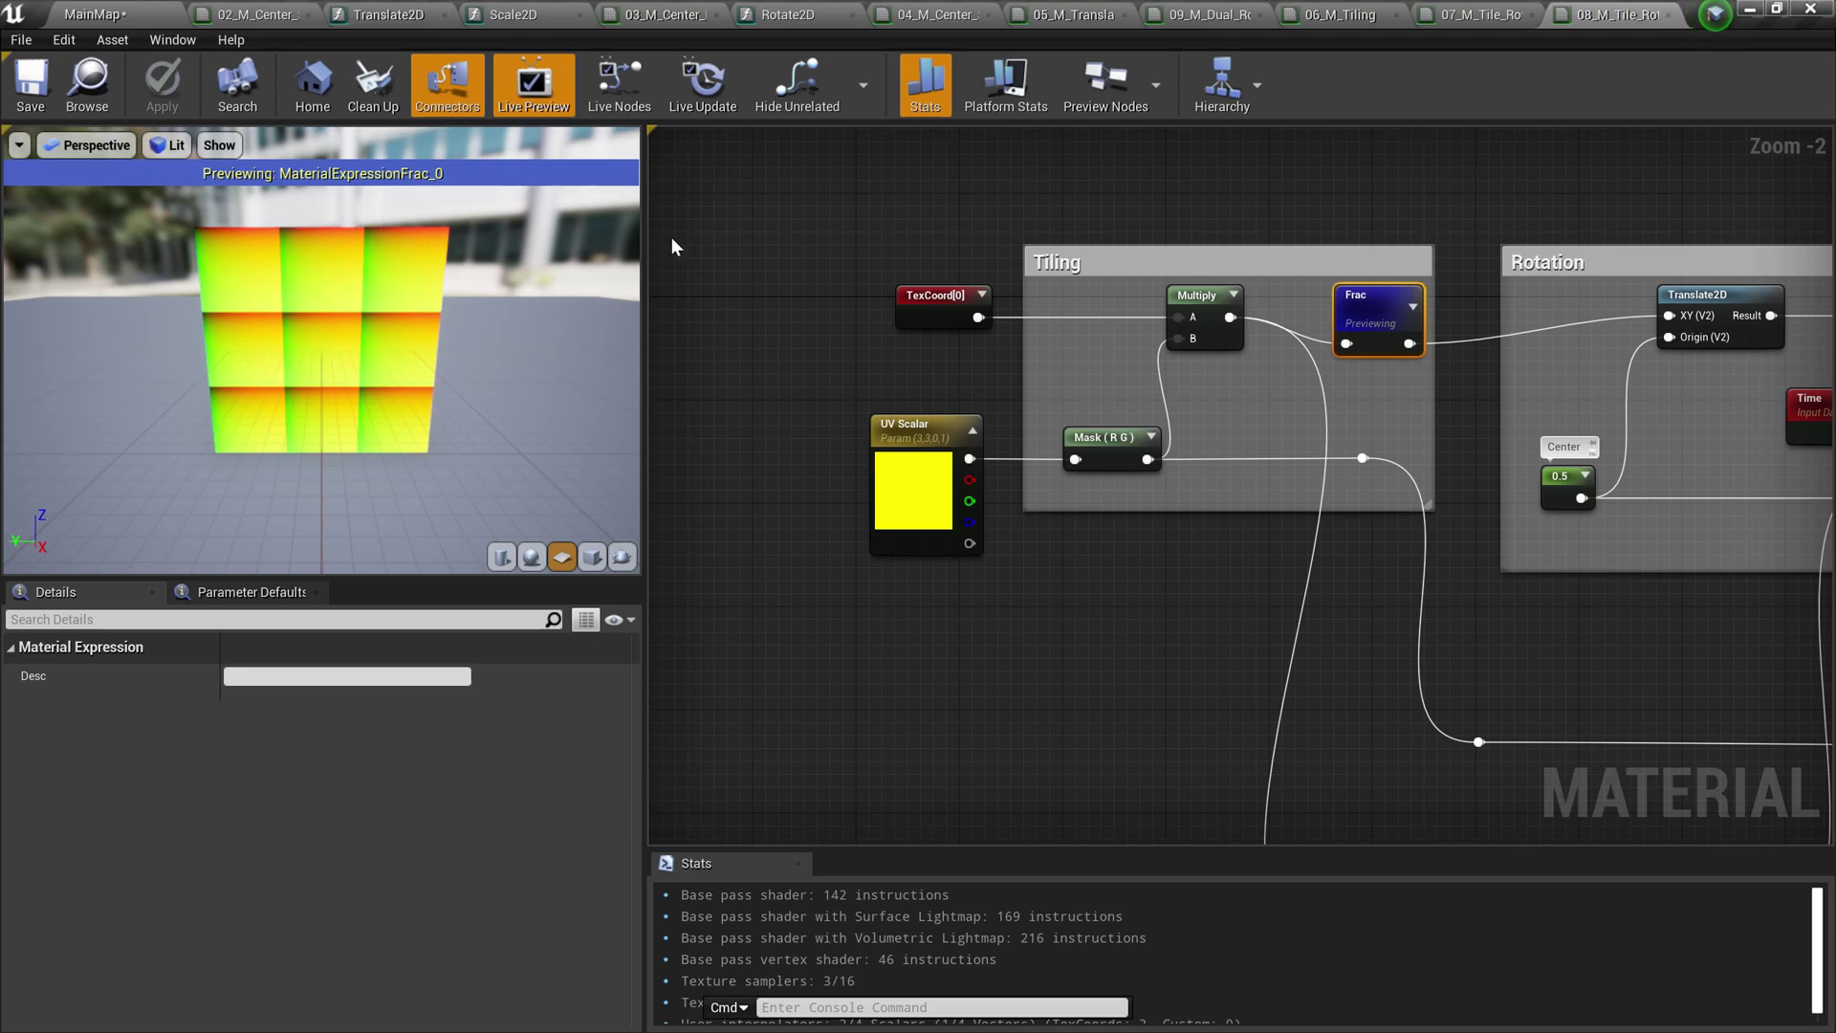
# Start previewing the Floor node and bring the whole plane into view in the preview
pyautogui.moveTo(1271, 612); pyautogui.dragTo(1210, 610, button='right')
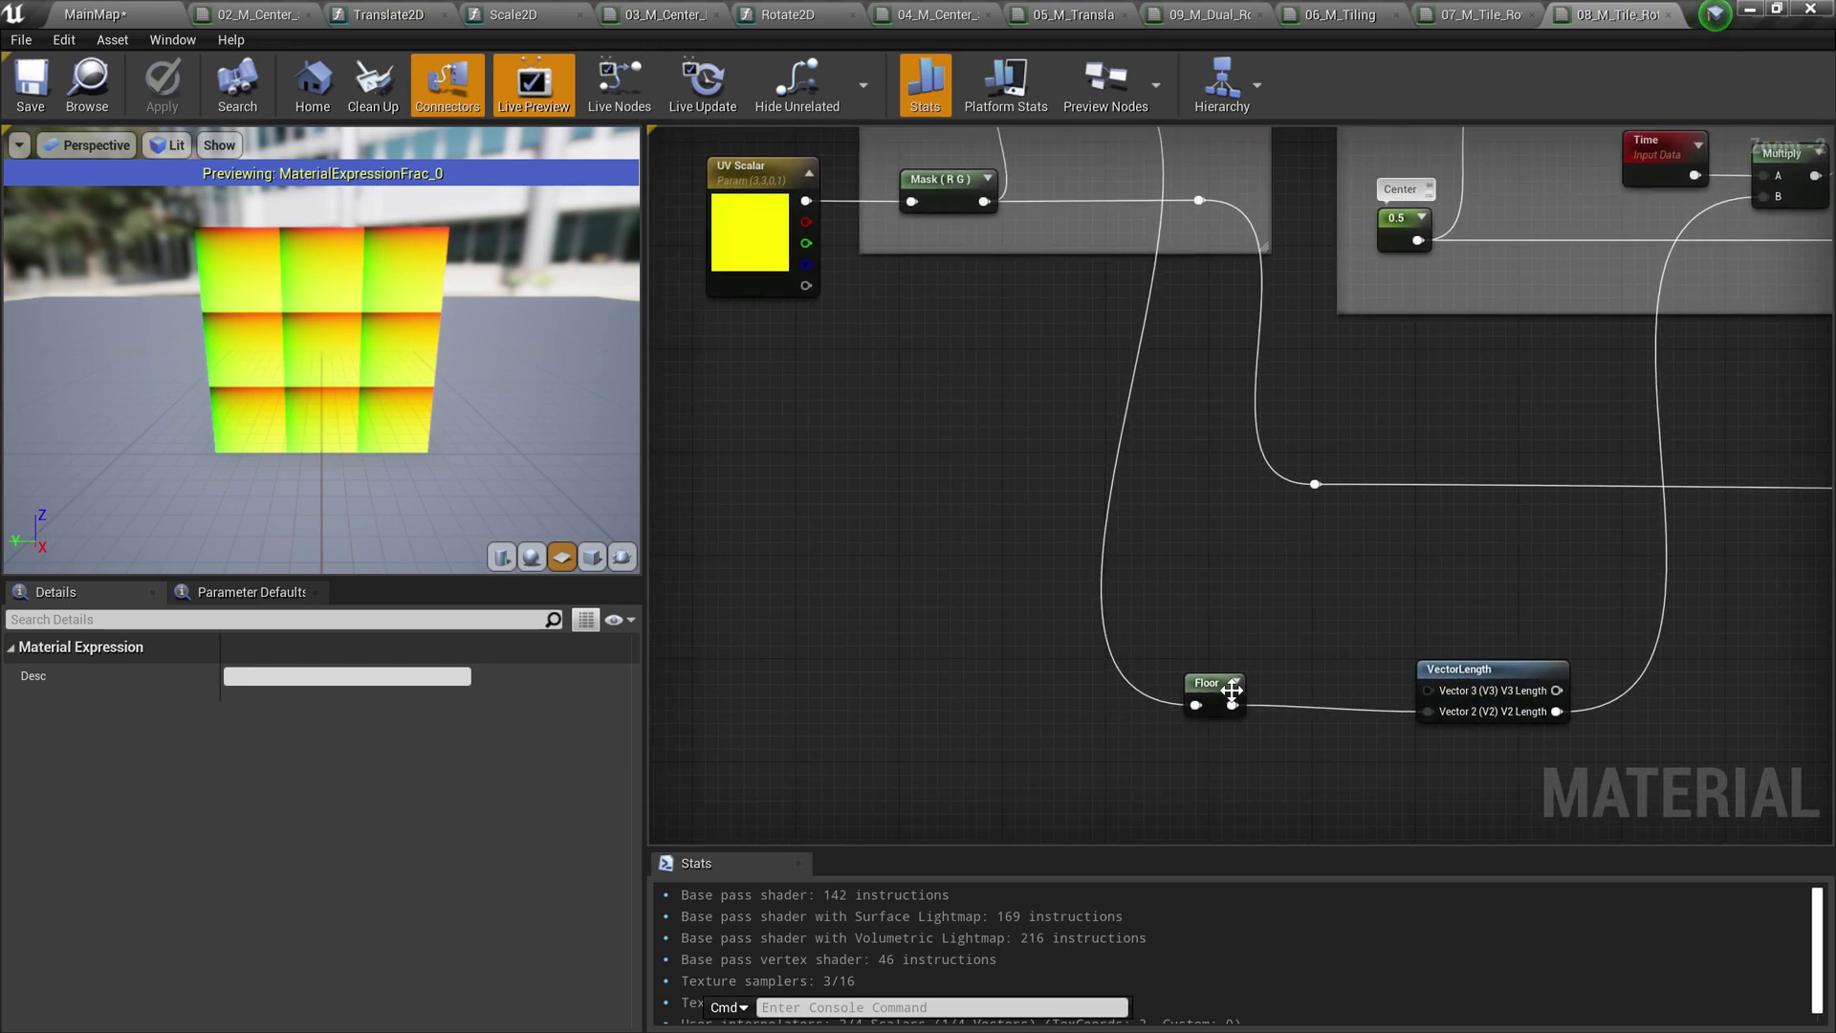
pyautogui.rightClick(1214, 693)
pyautogui.click(1291, 372)
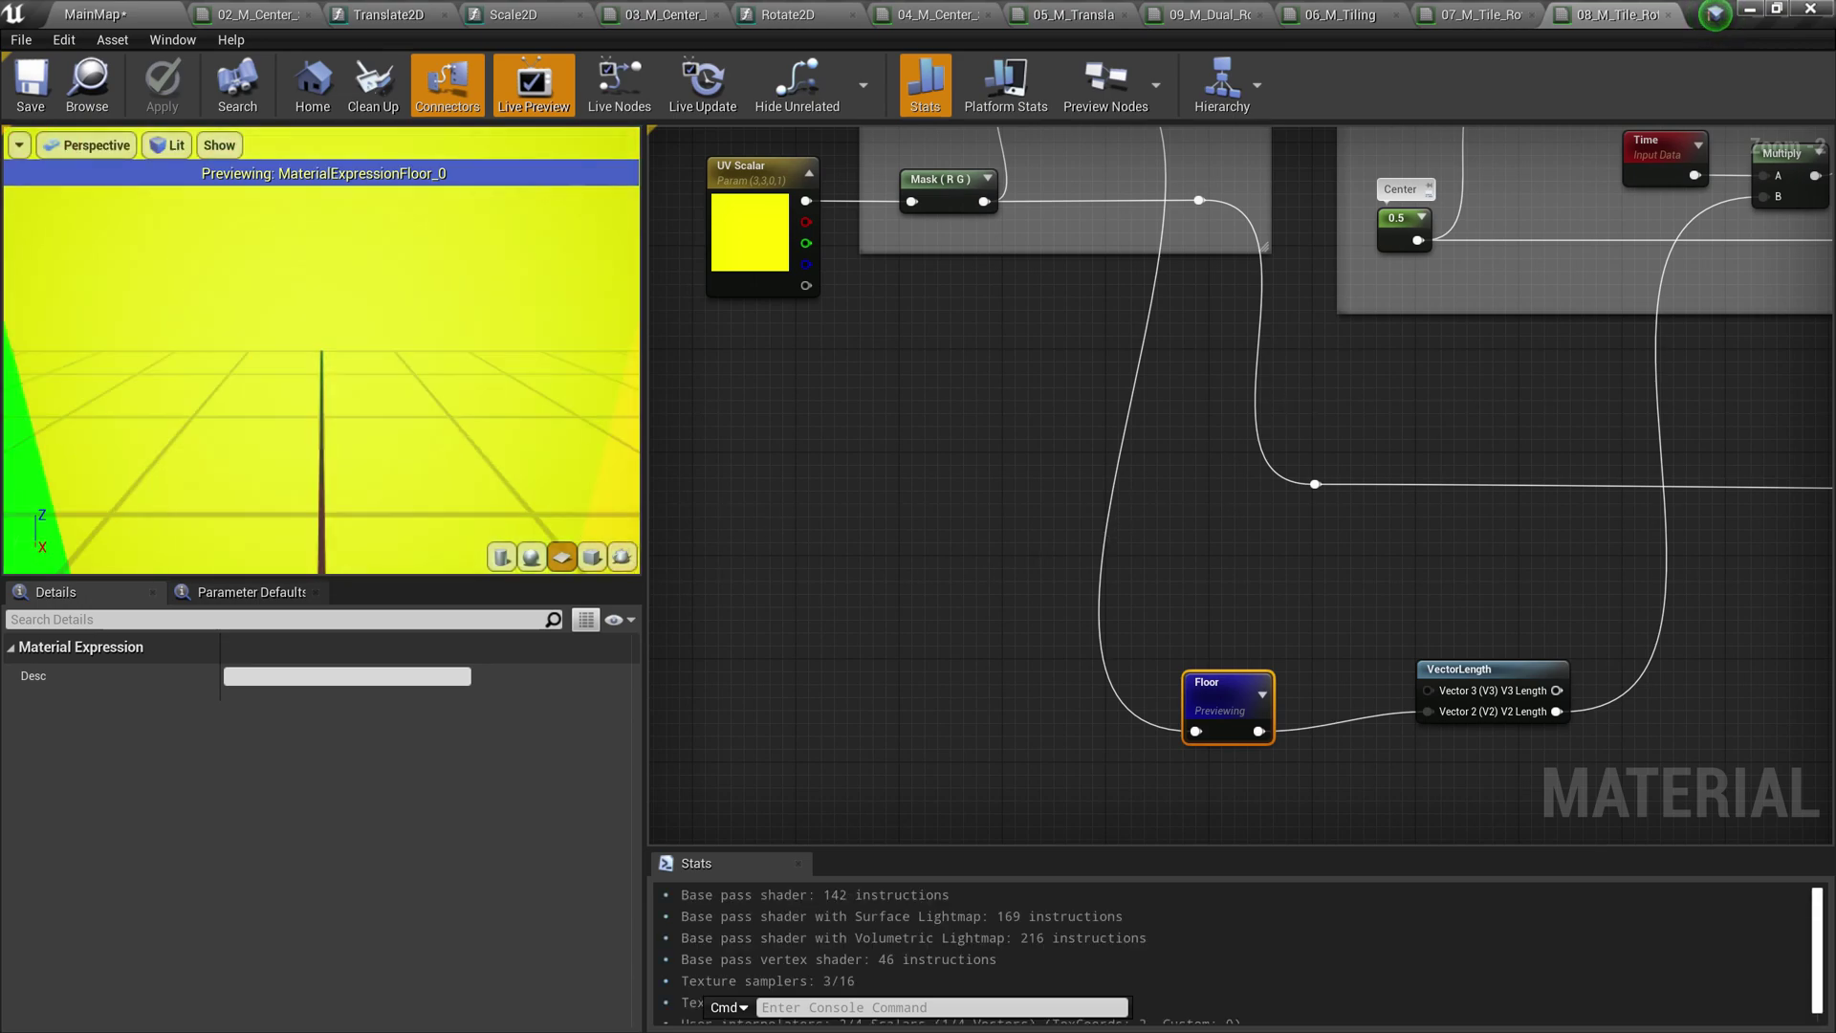
pyautogui.scroll(-2, 324, 302)
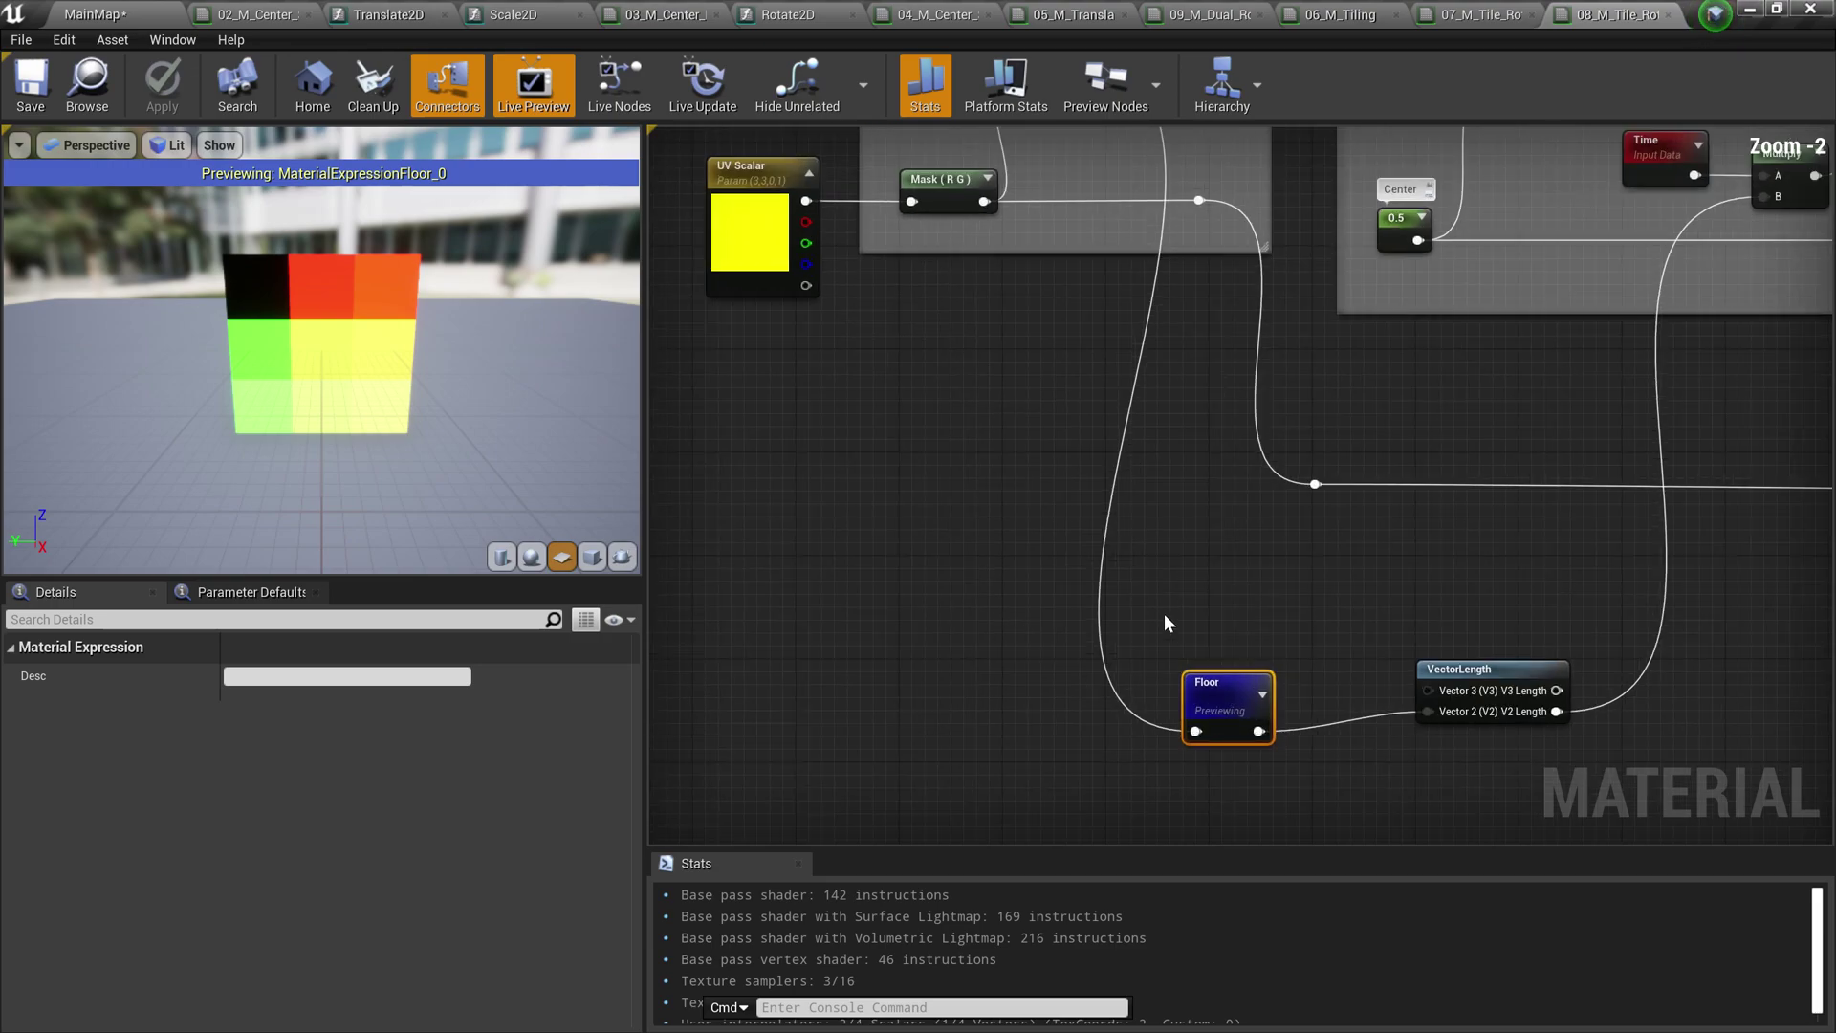
# Examine the per-tile colours the Floor node gives on the preview plane and how it feeds VectorLength
pyautogui.scroll(-1, 1163, 612)
pyautogui.scroll(1, 1181, 546)
pyautogui.scroll(1, 1211, 745)
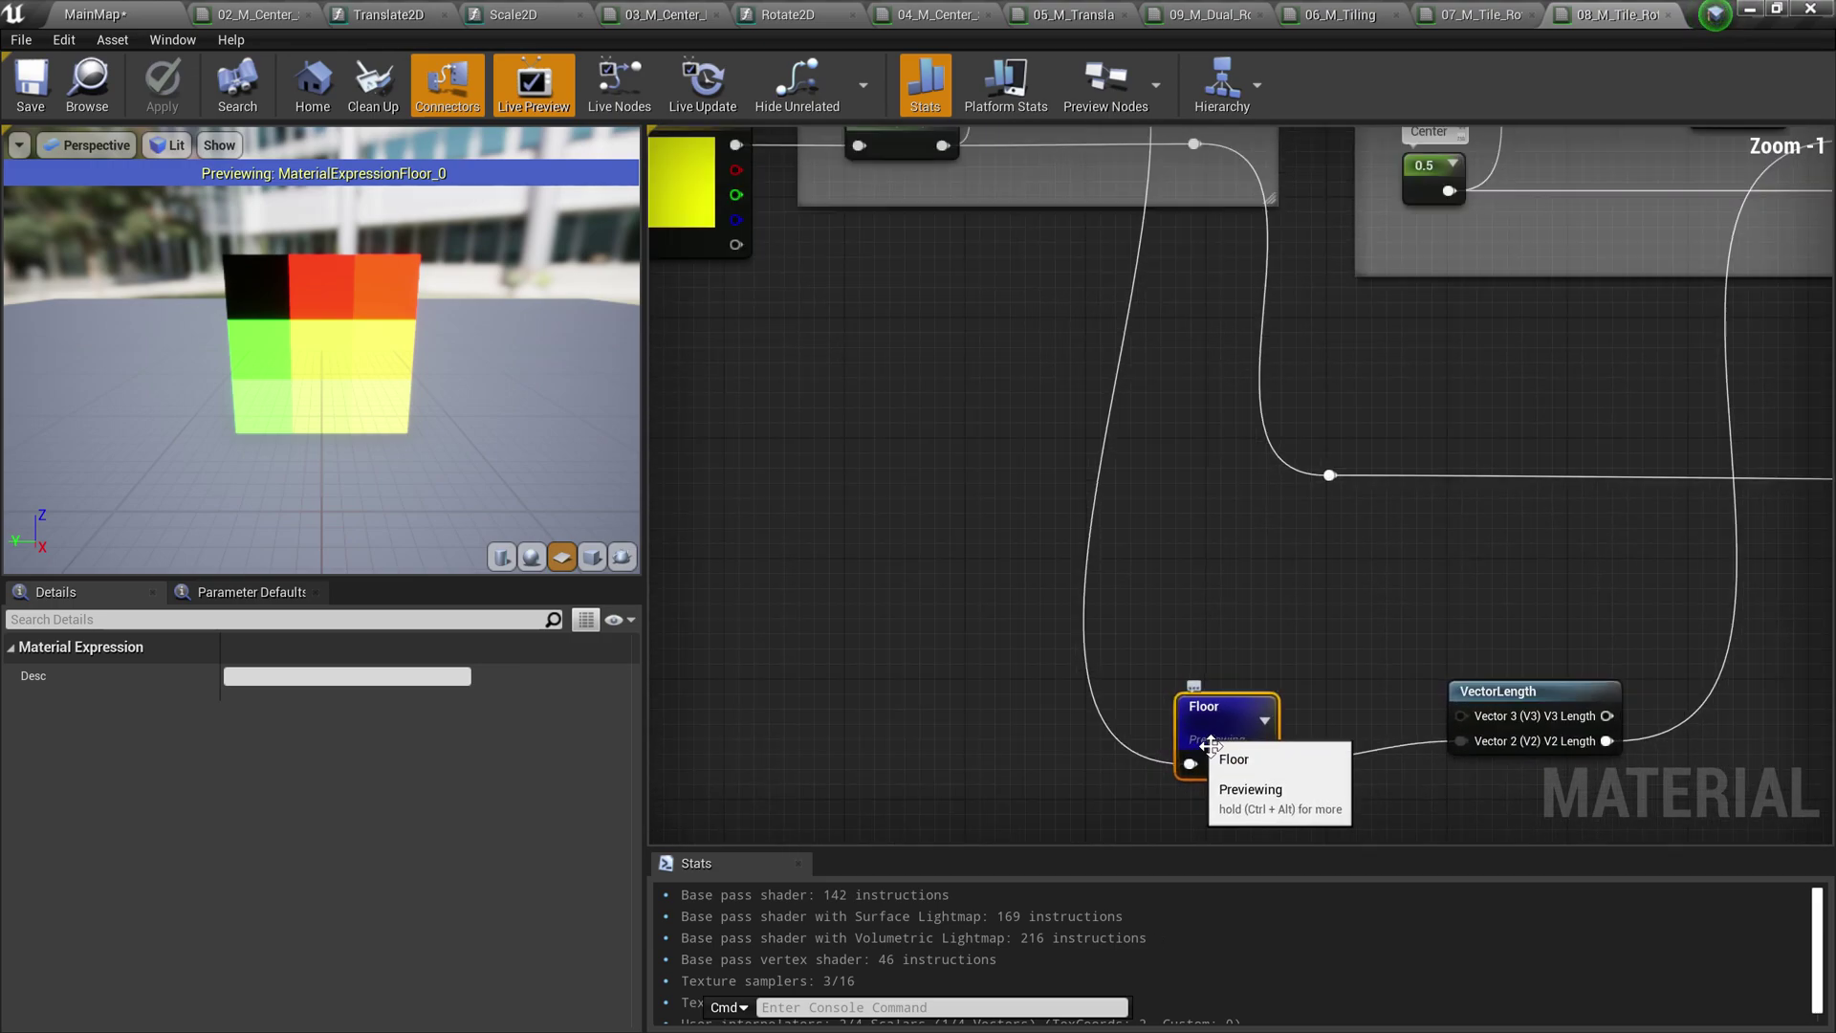
pyautogui.scroll(-2, 1211, 745)
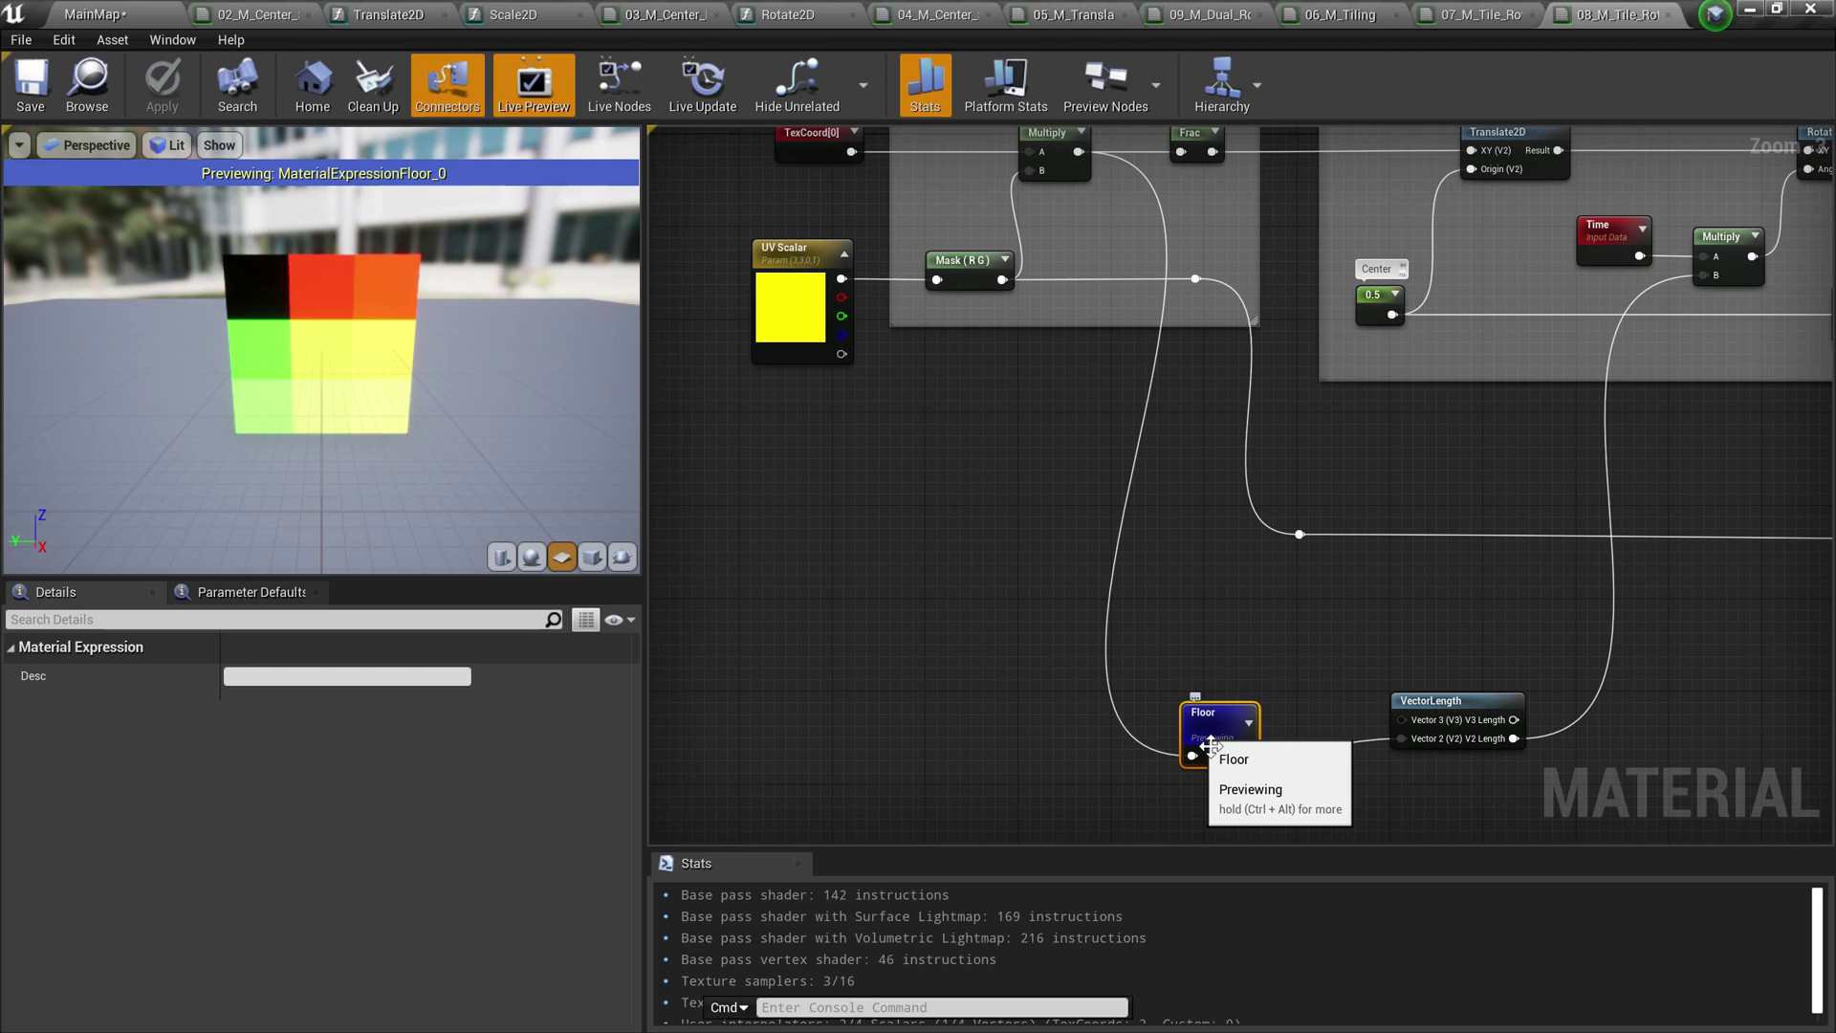
pyautogui.scroll(1, 1363, 760)
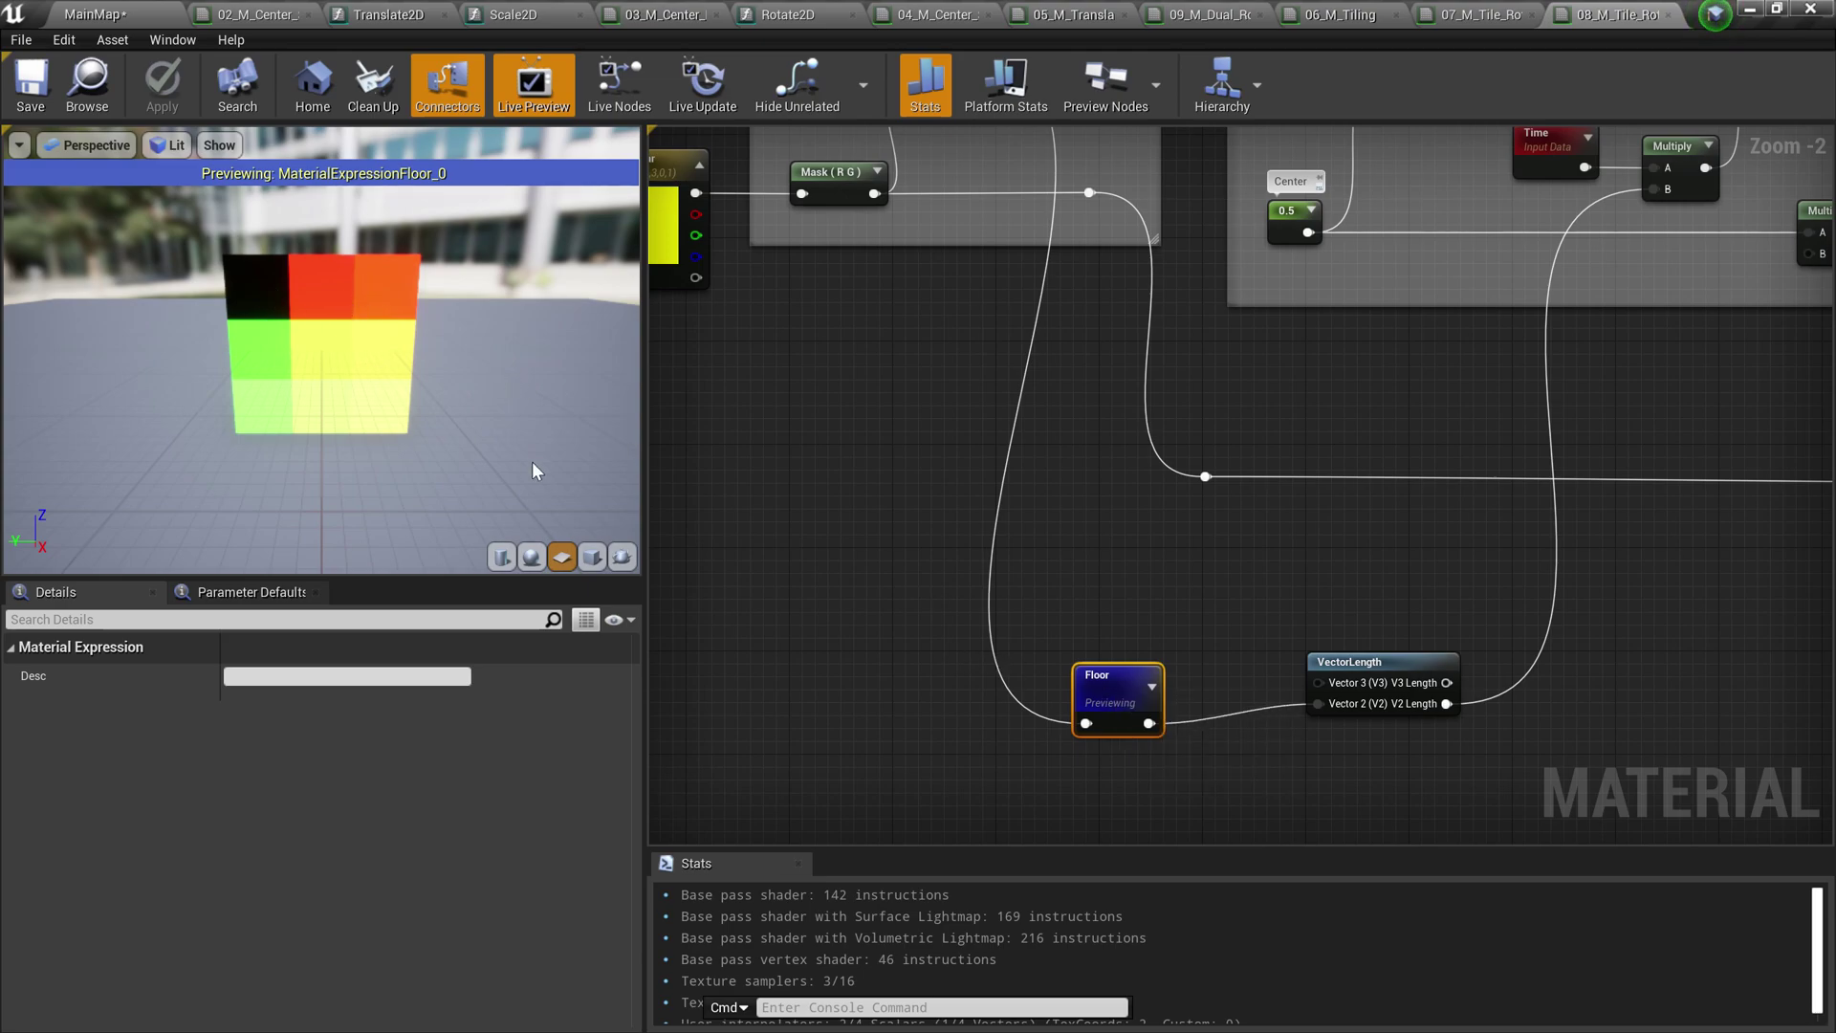
pyautogui.scroll(2, 421, 381)
pyautogui.scroll(-3, 425, 380)
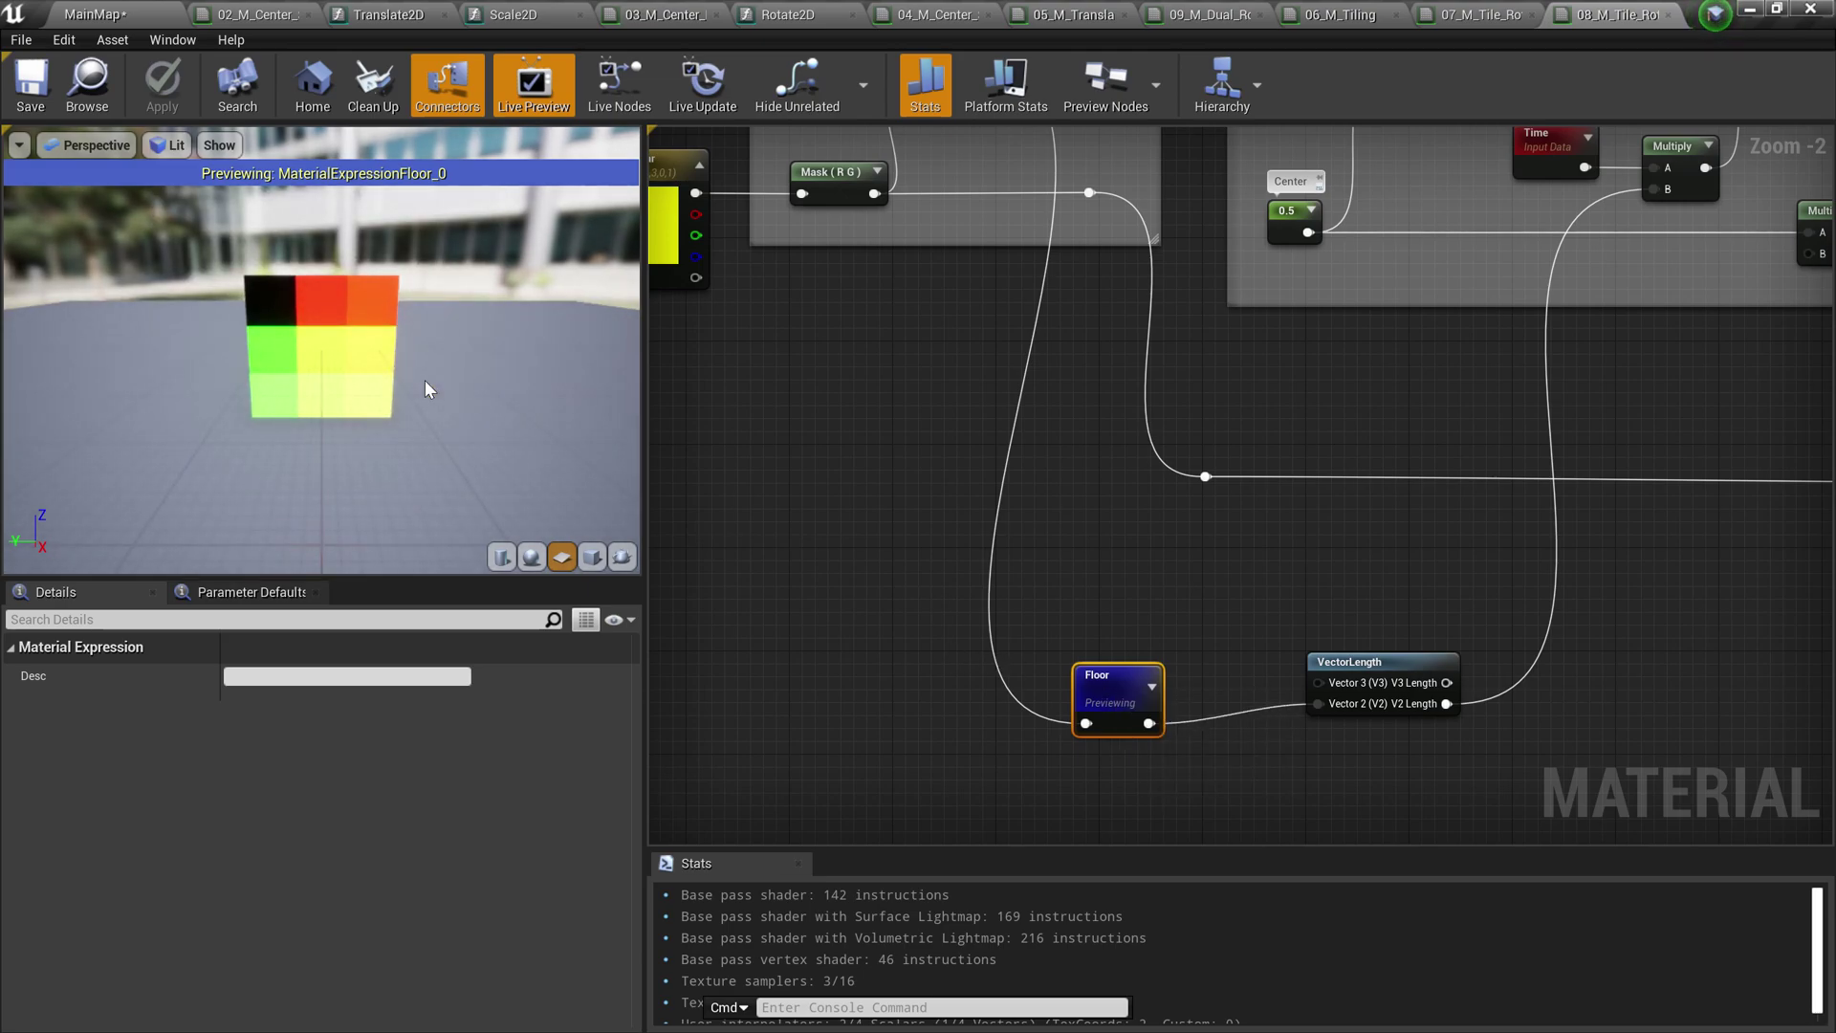
pyautogui.scroll(-2, 300, 388)
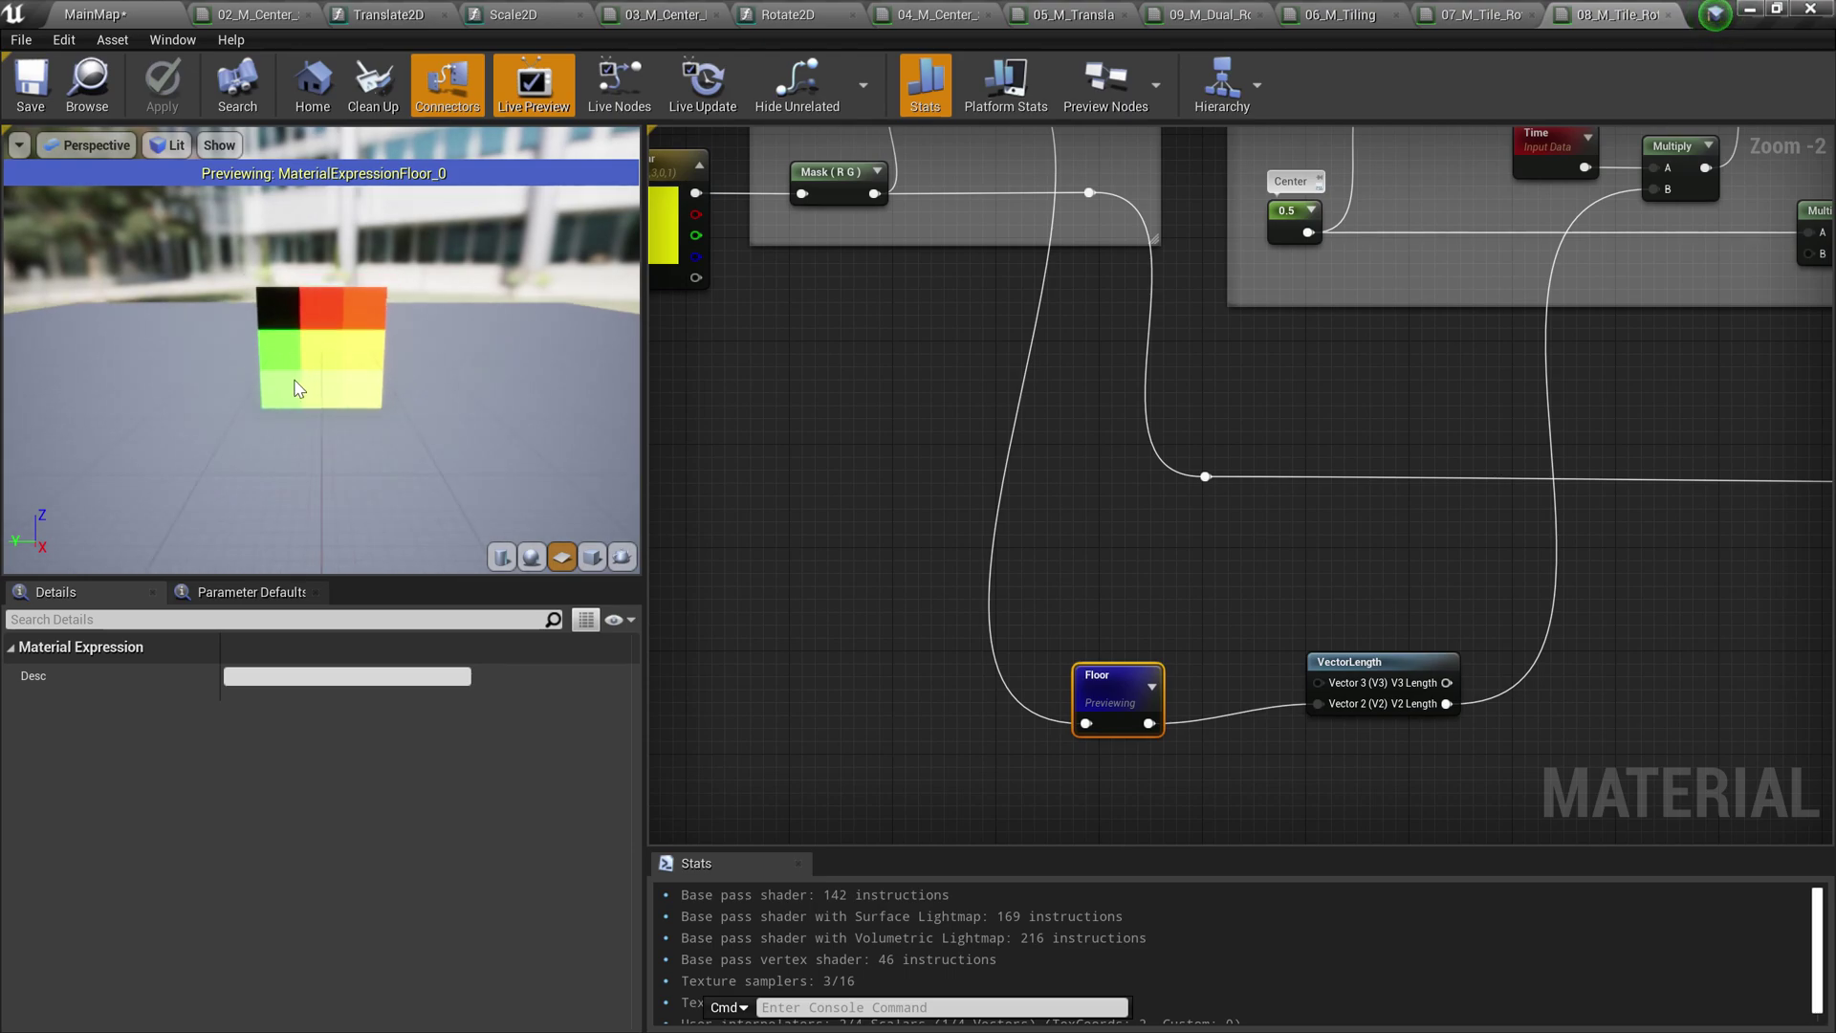
# Nudge the VectorLength node slightly down beside the Floor node, and stop previewing the Floor node
pyautogui.moveTo(1372, 695); pyautogui.dragTo(1371, 709)
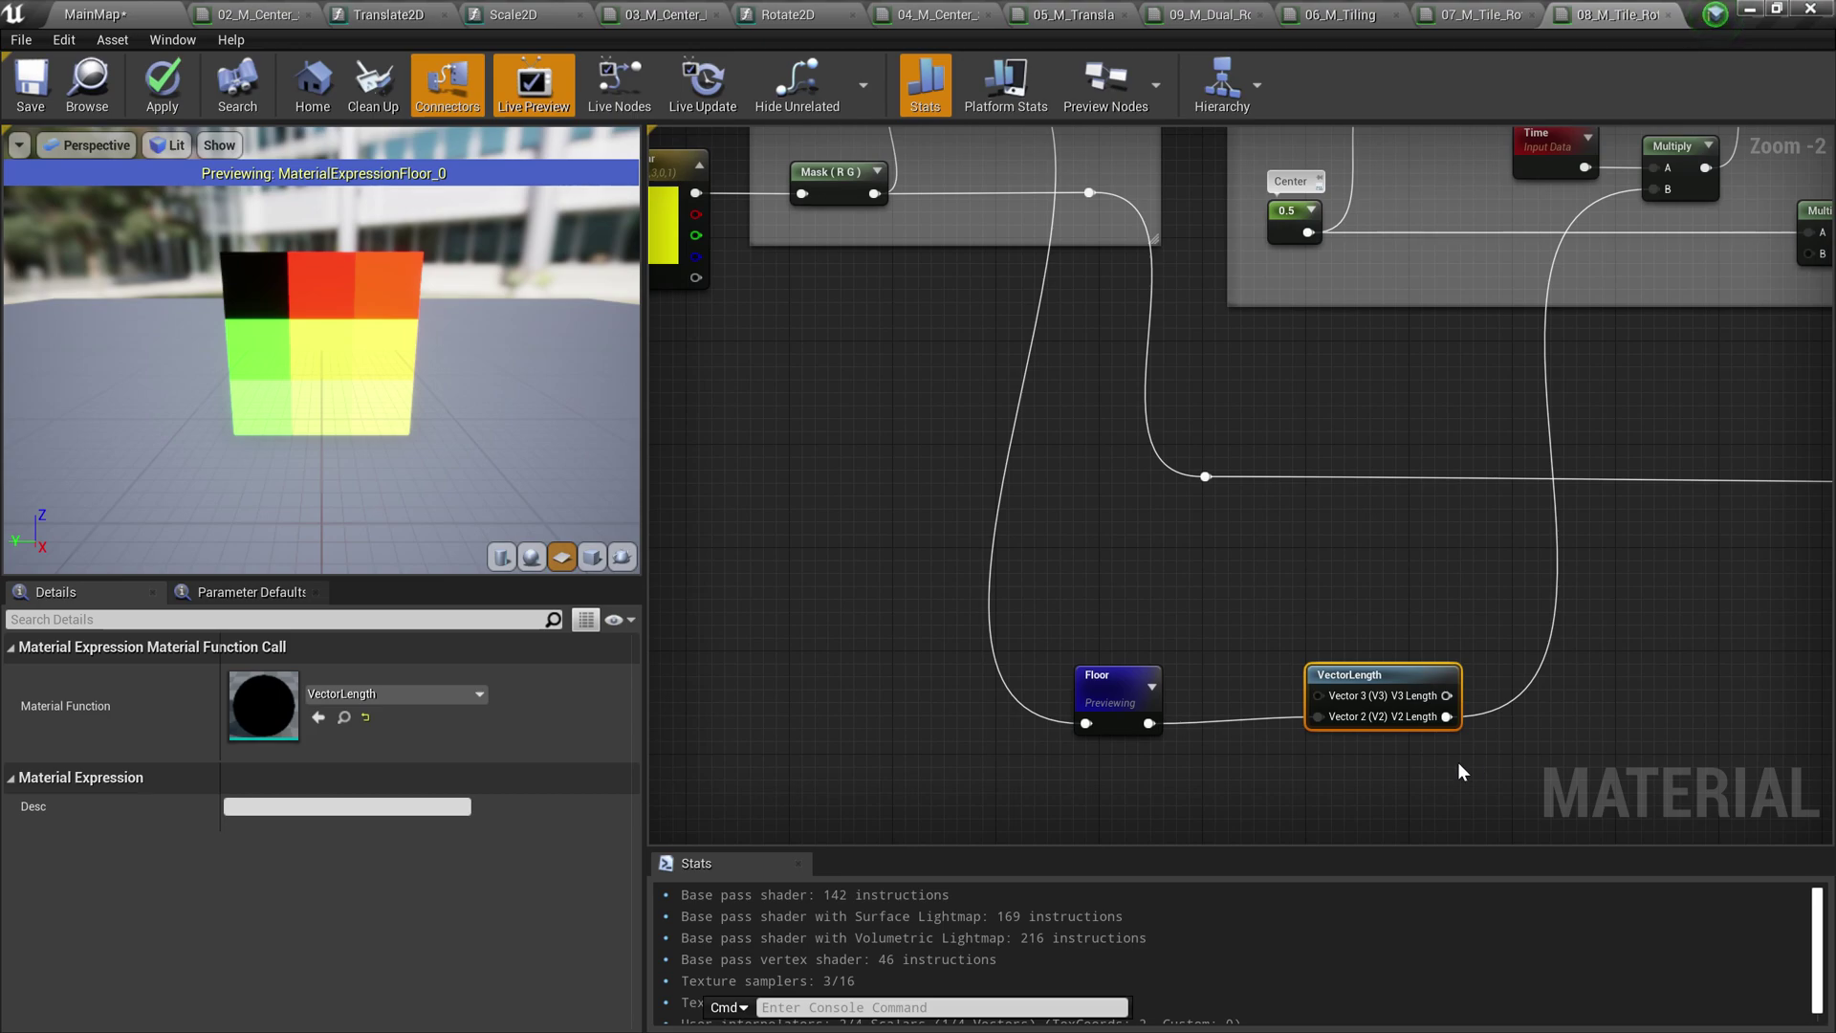
pyautogui.moveTo(1488, 737); pyautogui.dragTo(1170, 819, button='right')
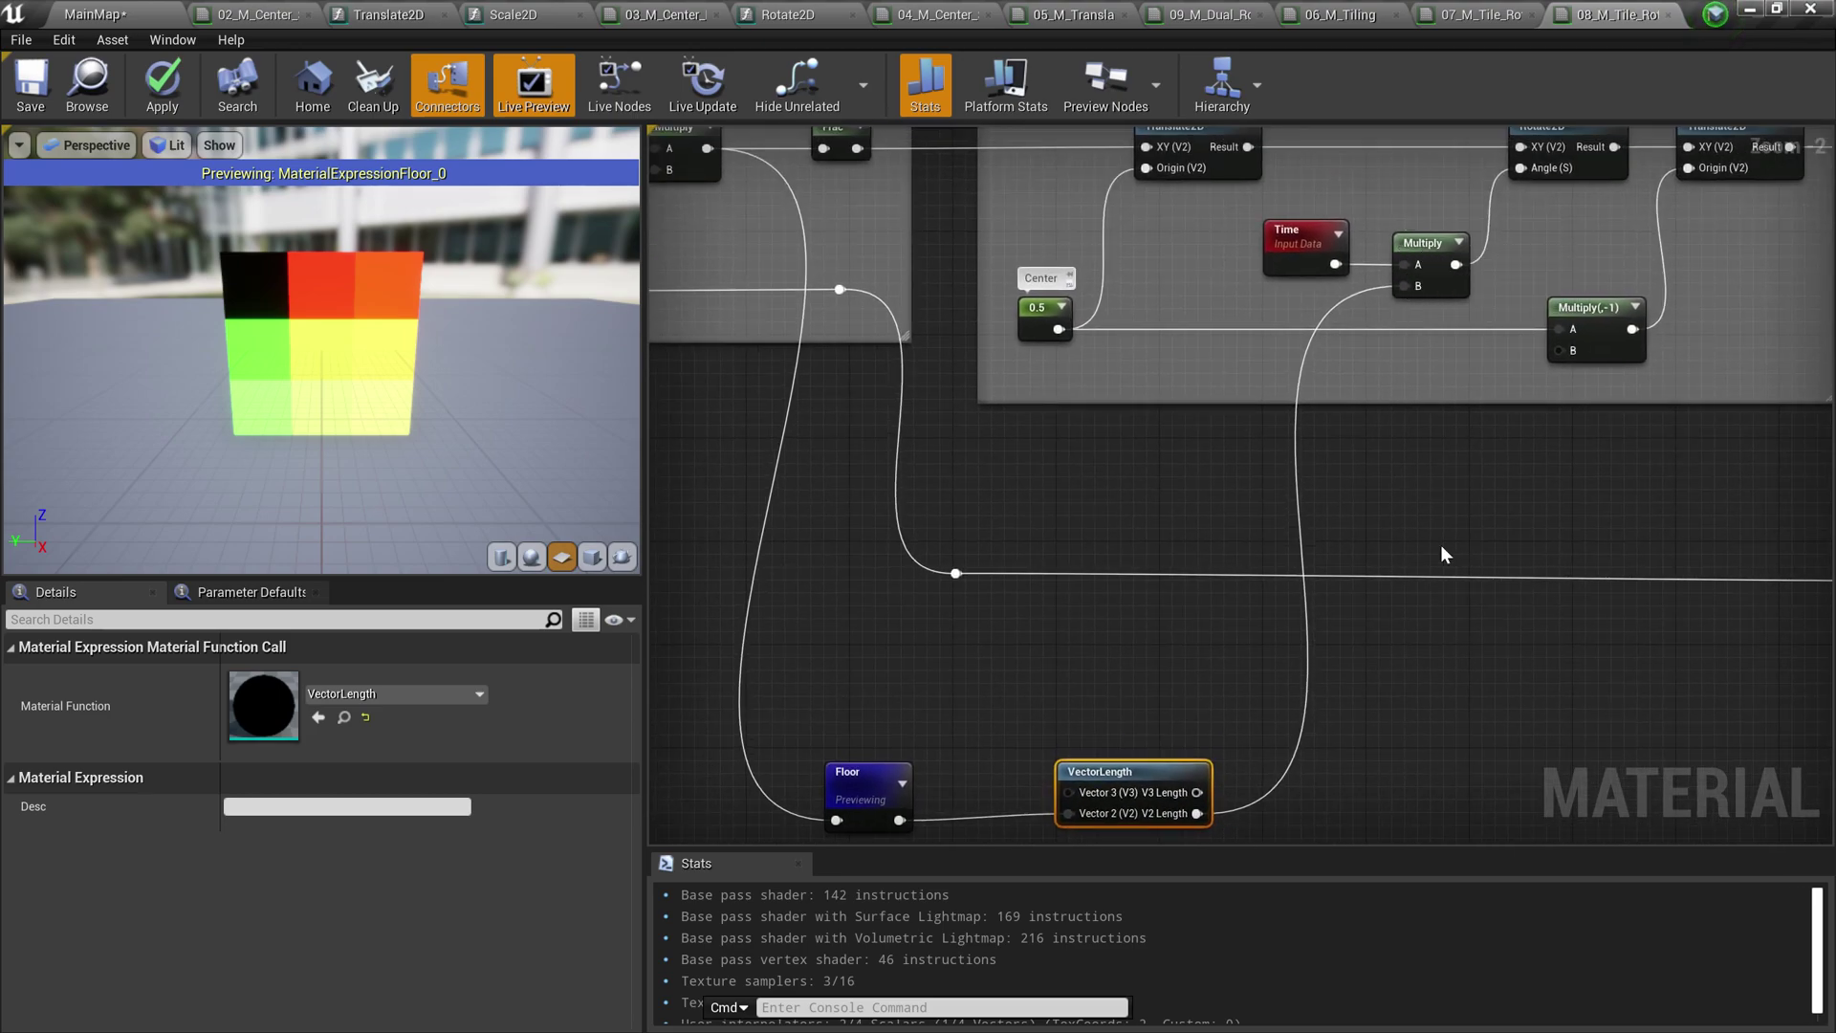
pyautogui.scroll(-1, 1339, 636)
pyautogui.rightClick(912, 778)
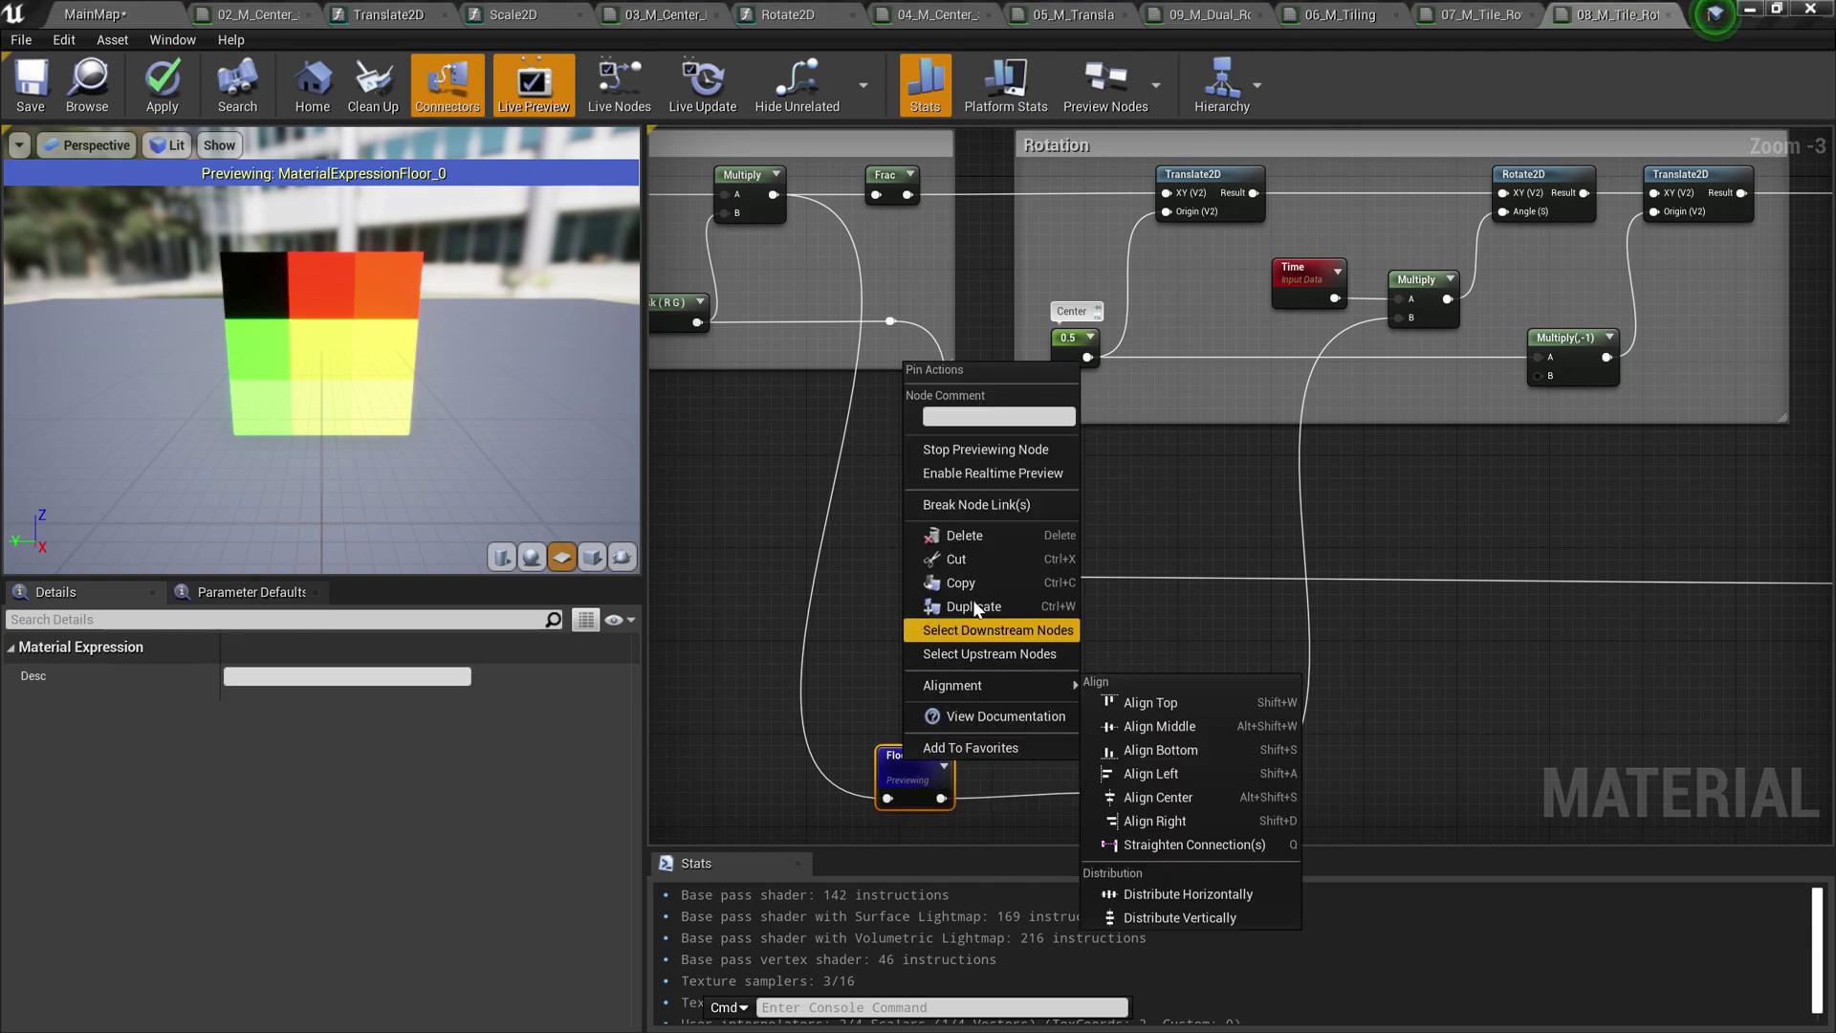
pyautogui.click(985, 449)
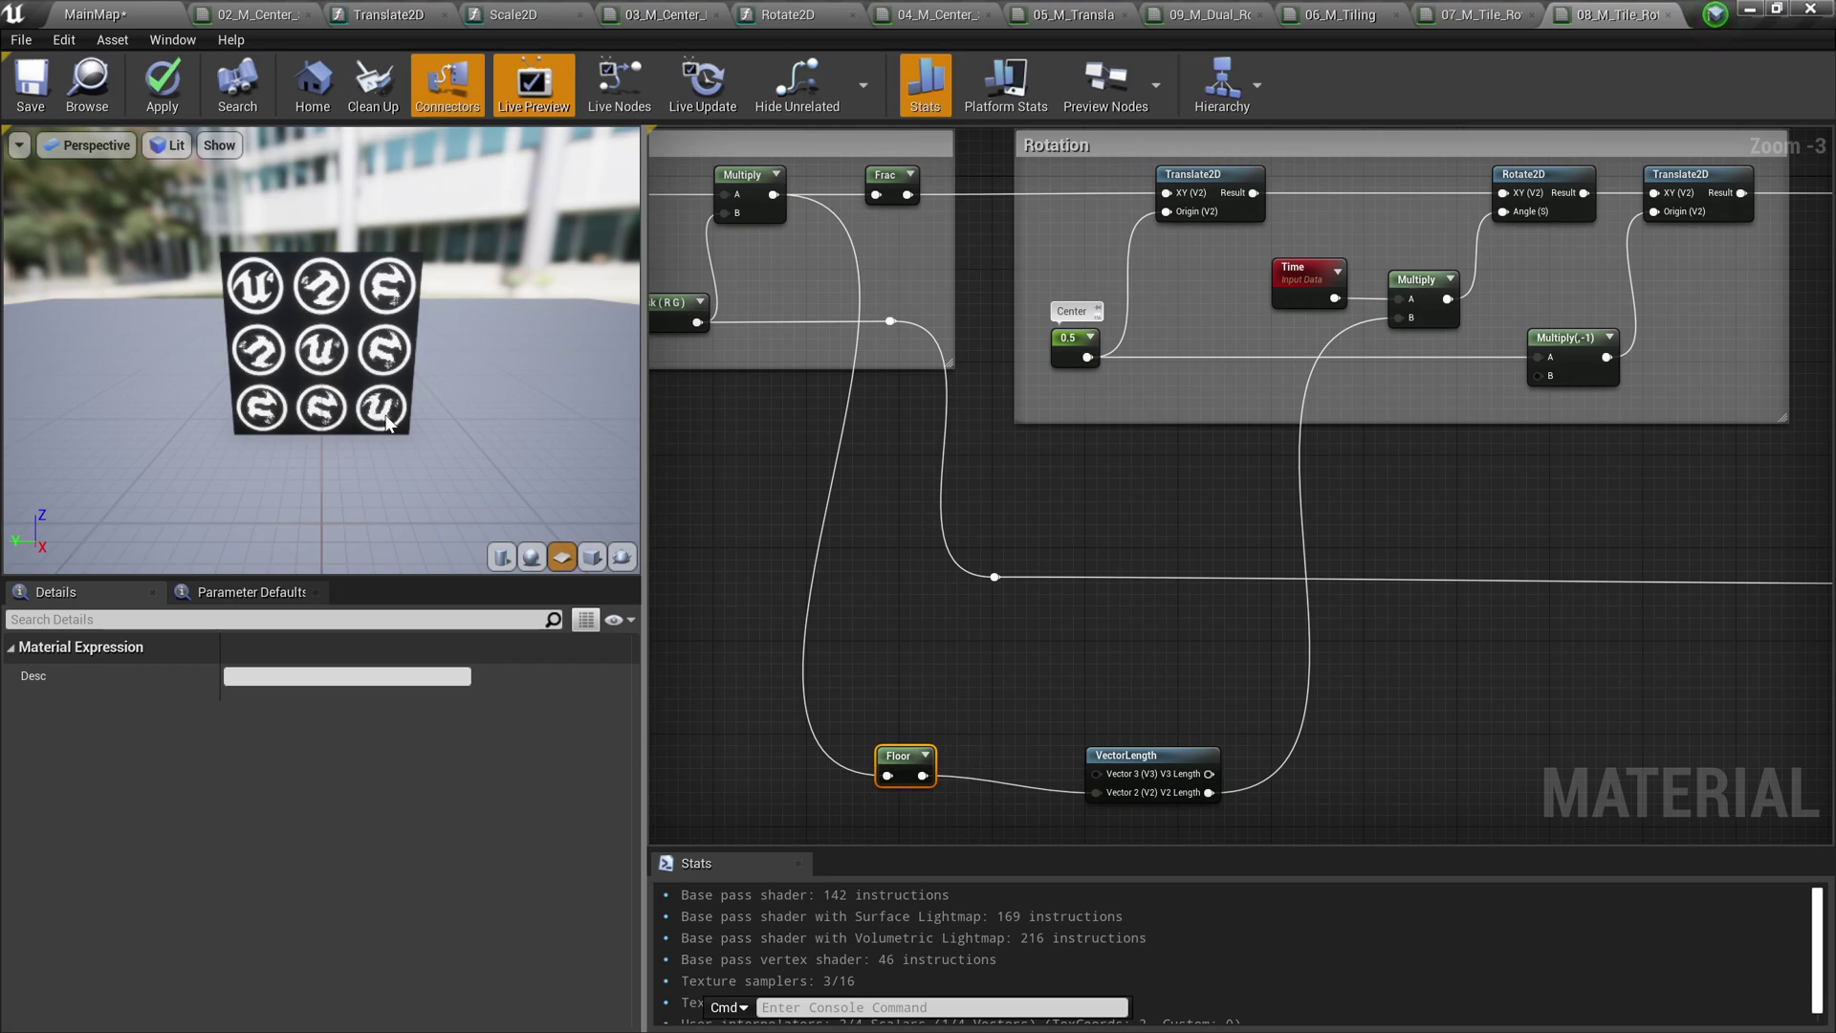
# Compare the logos' differing rotations on the preview plane with the Floor and VectorLength nodes driving the Multiply
pyautogui.scroll(-1, 1100, 726)
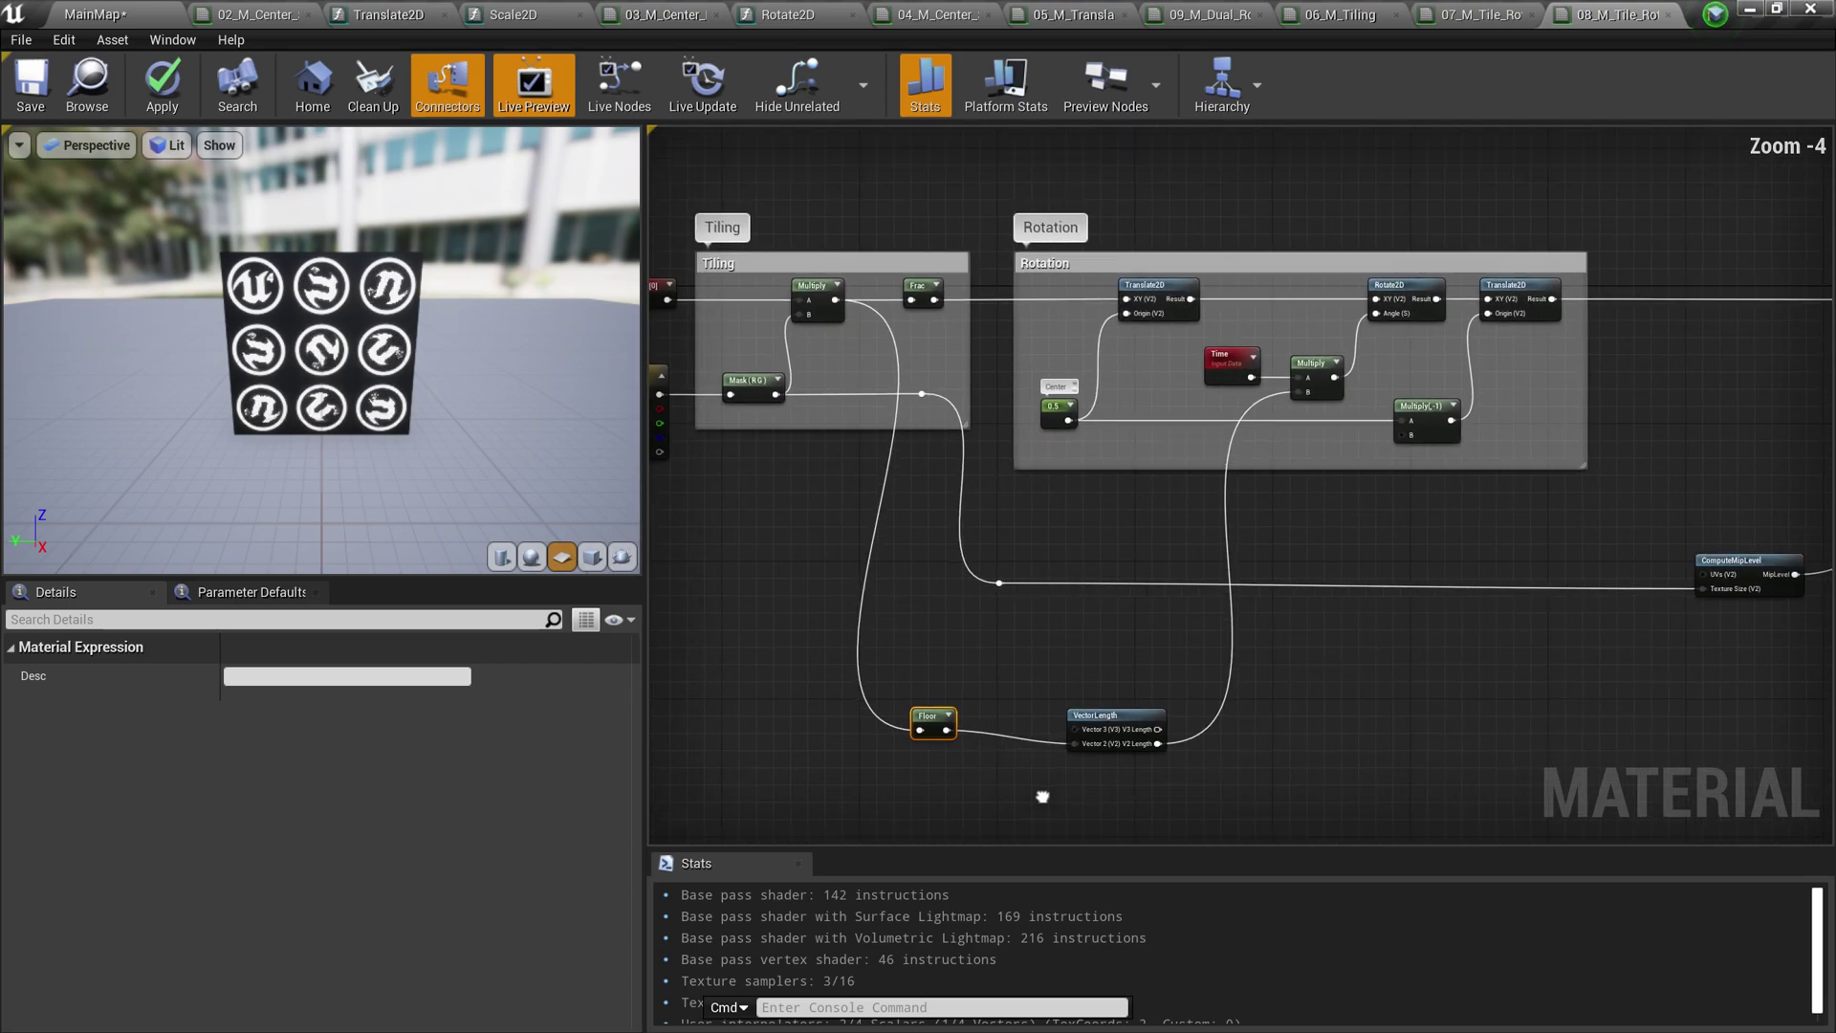
pyautogui.scroll(1, 1143, 786)
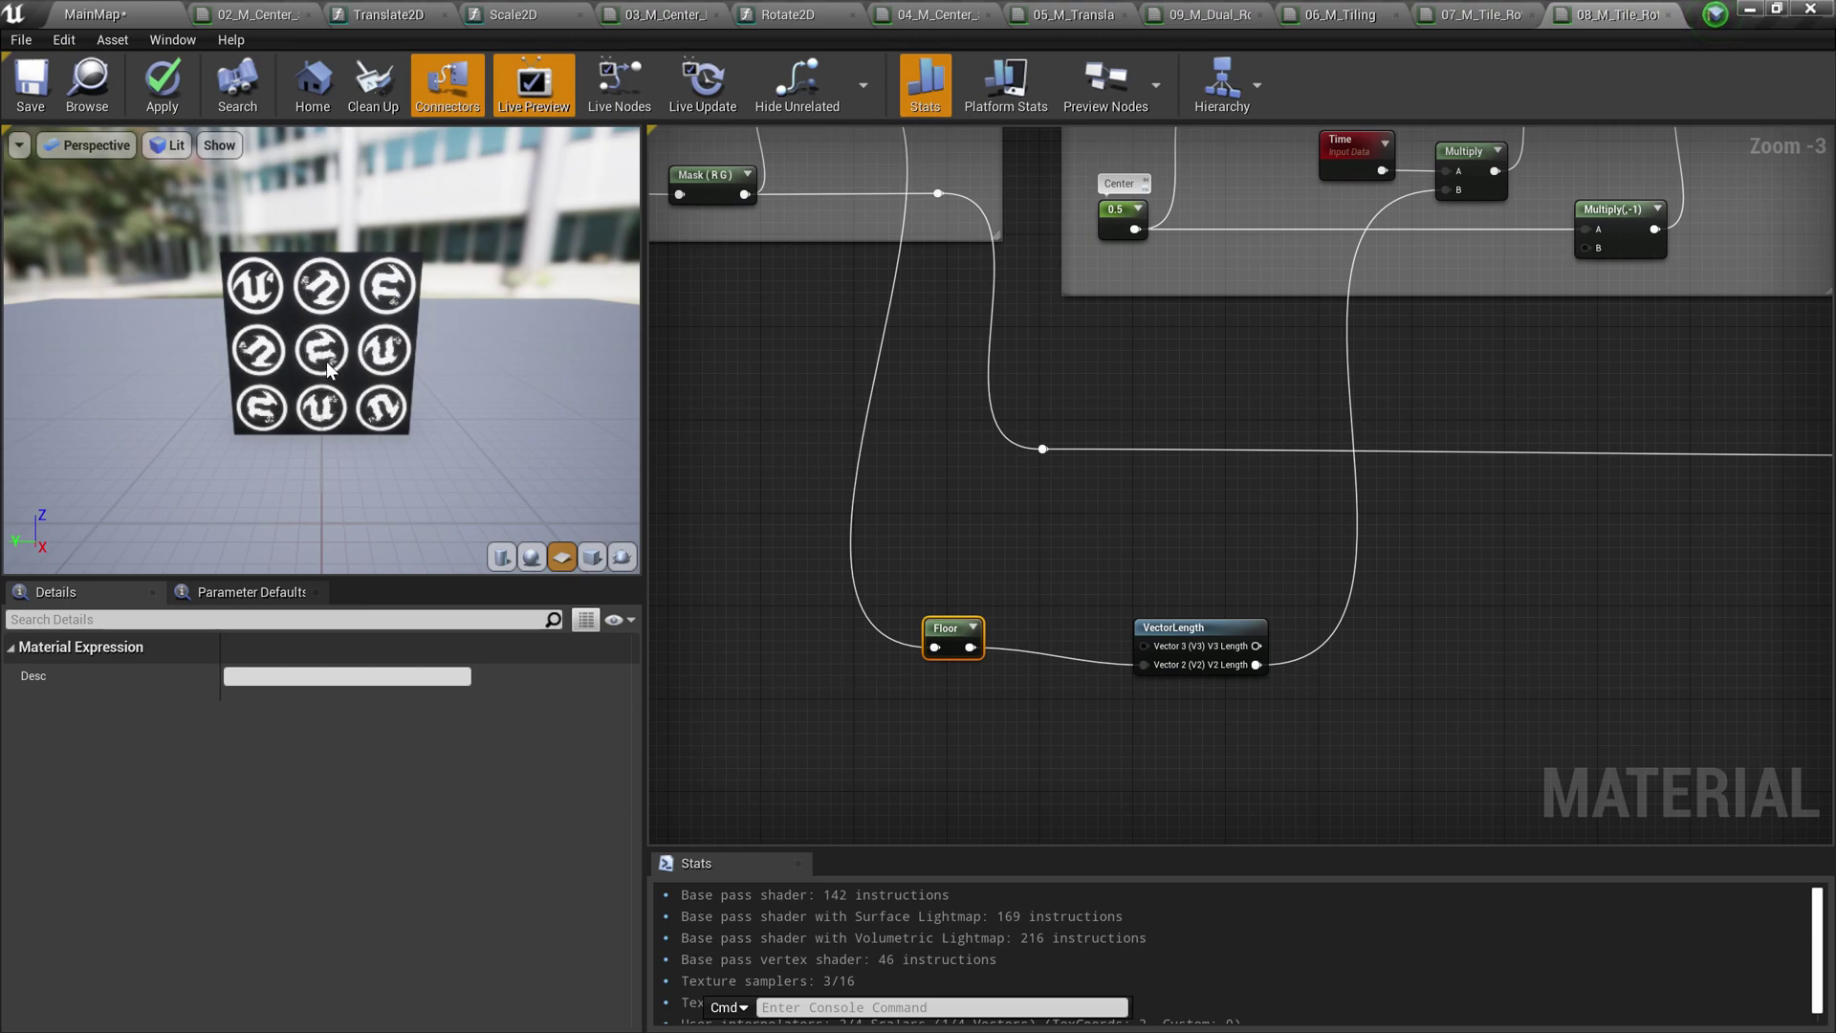
pyautogui.moveTo(1155, 658); pyautogui.dragTo(1031, 761, button='right')
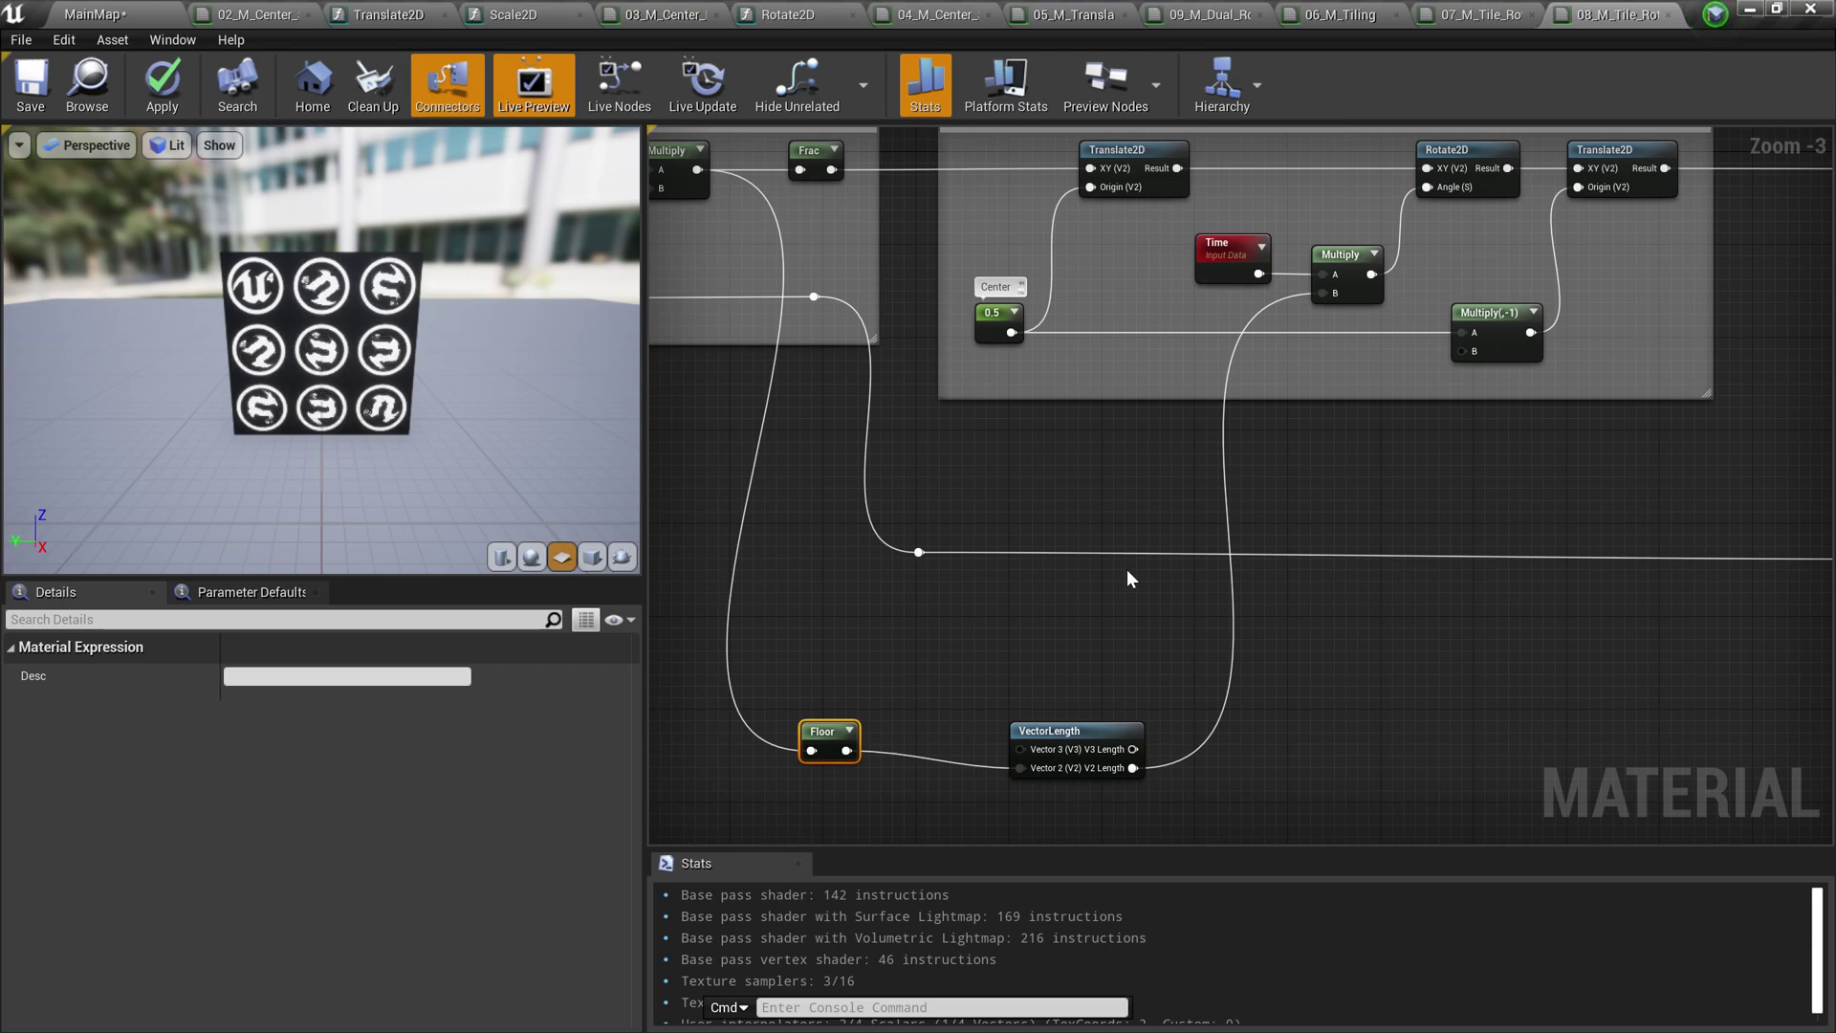
# Review the whole tile-rotation material graph, from the Tiling and Rotation groups to the Texture Sample and material output
pyautogui.scroll(-1, 1126, 570)
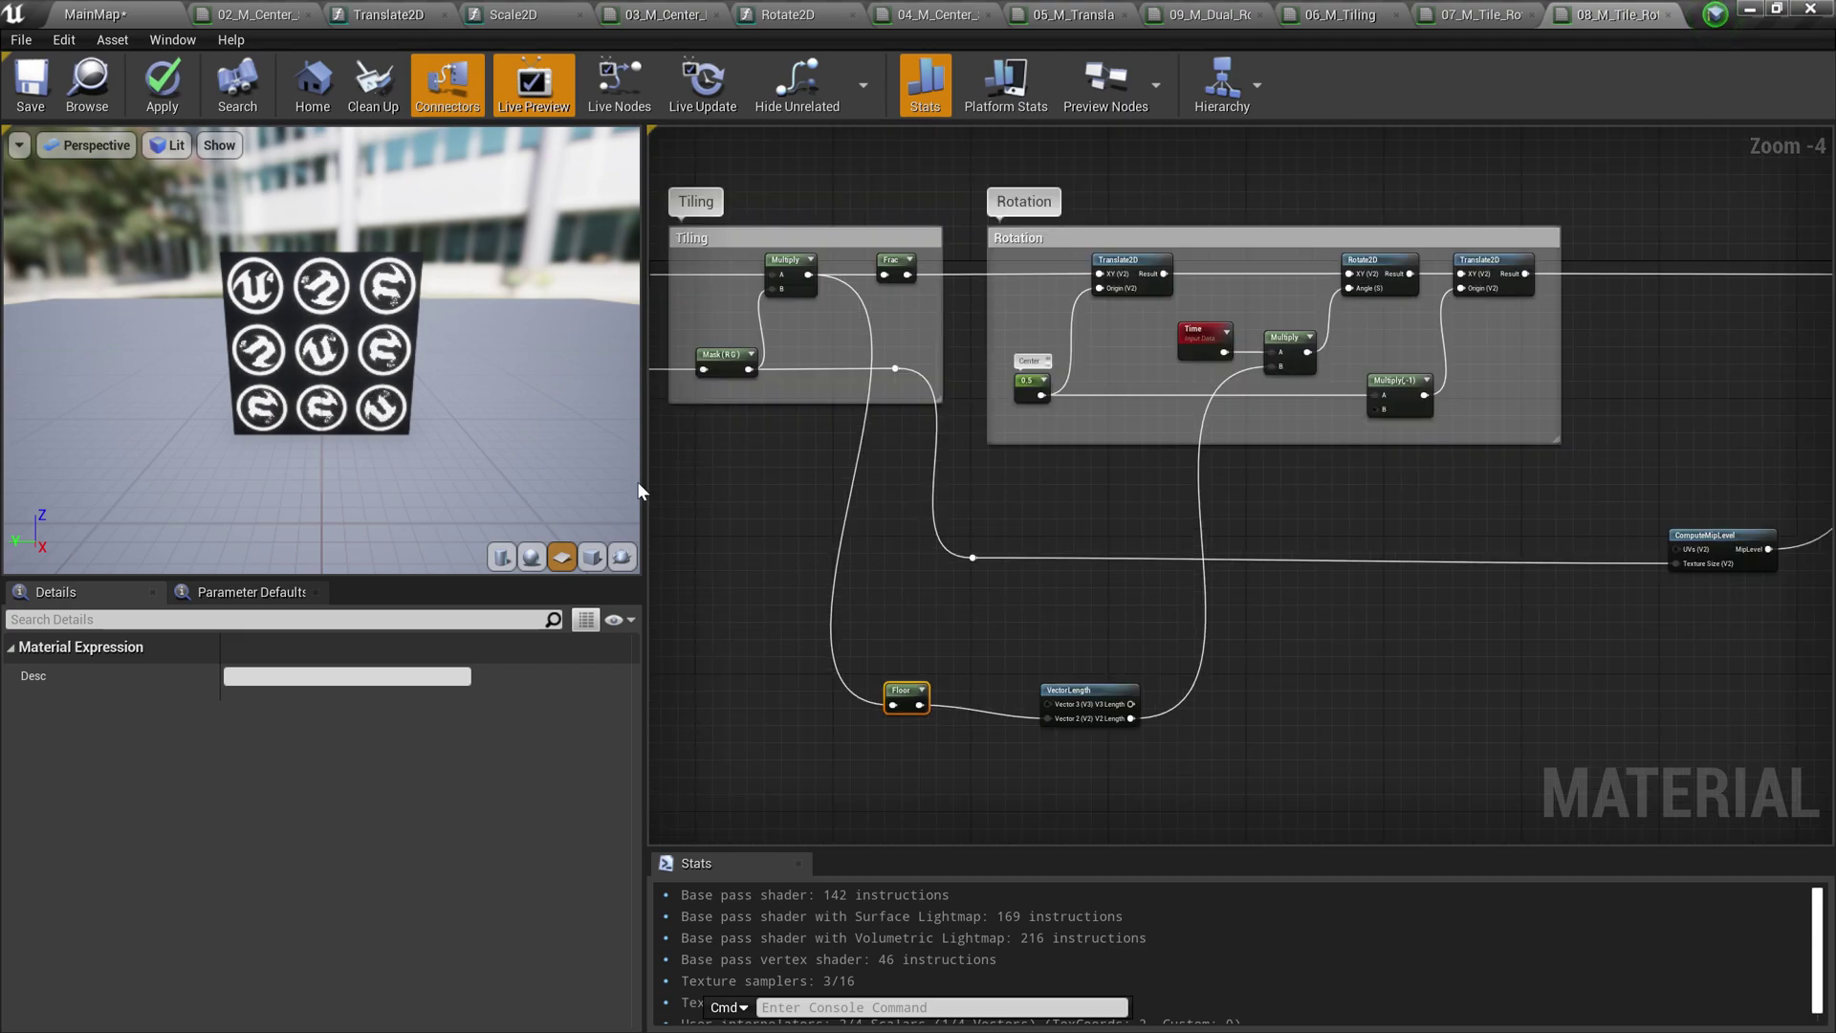
pyautogui.scroll(-2, 1195, 650)
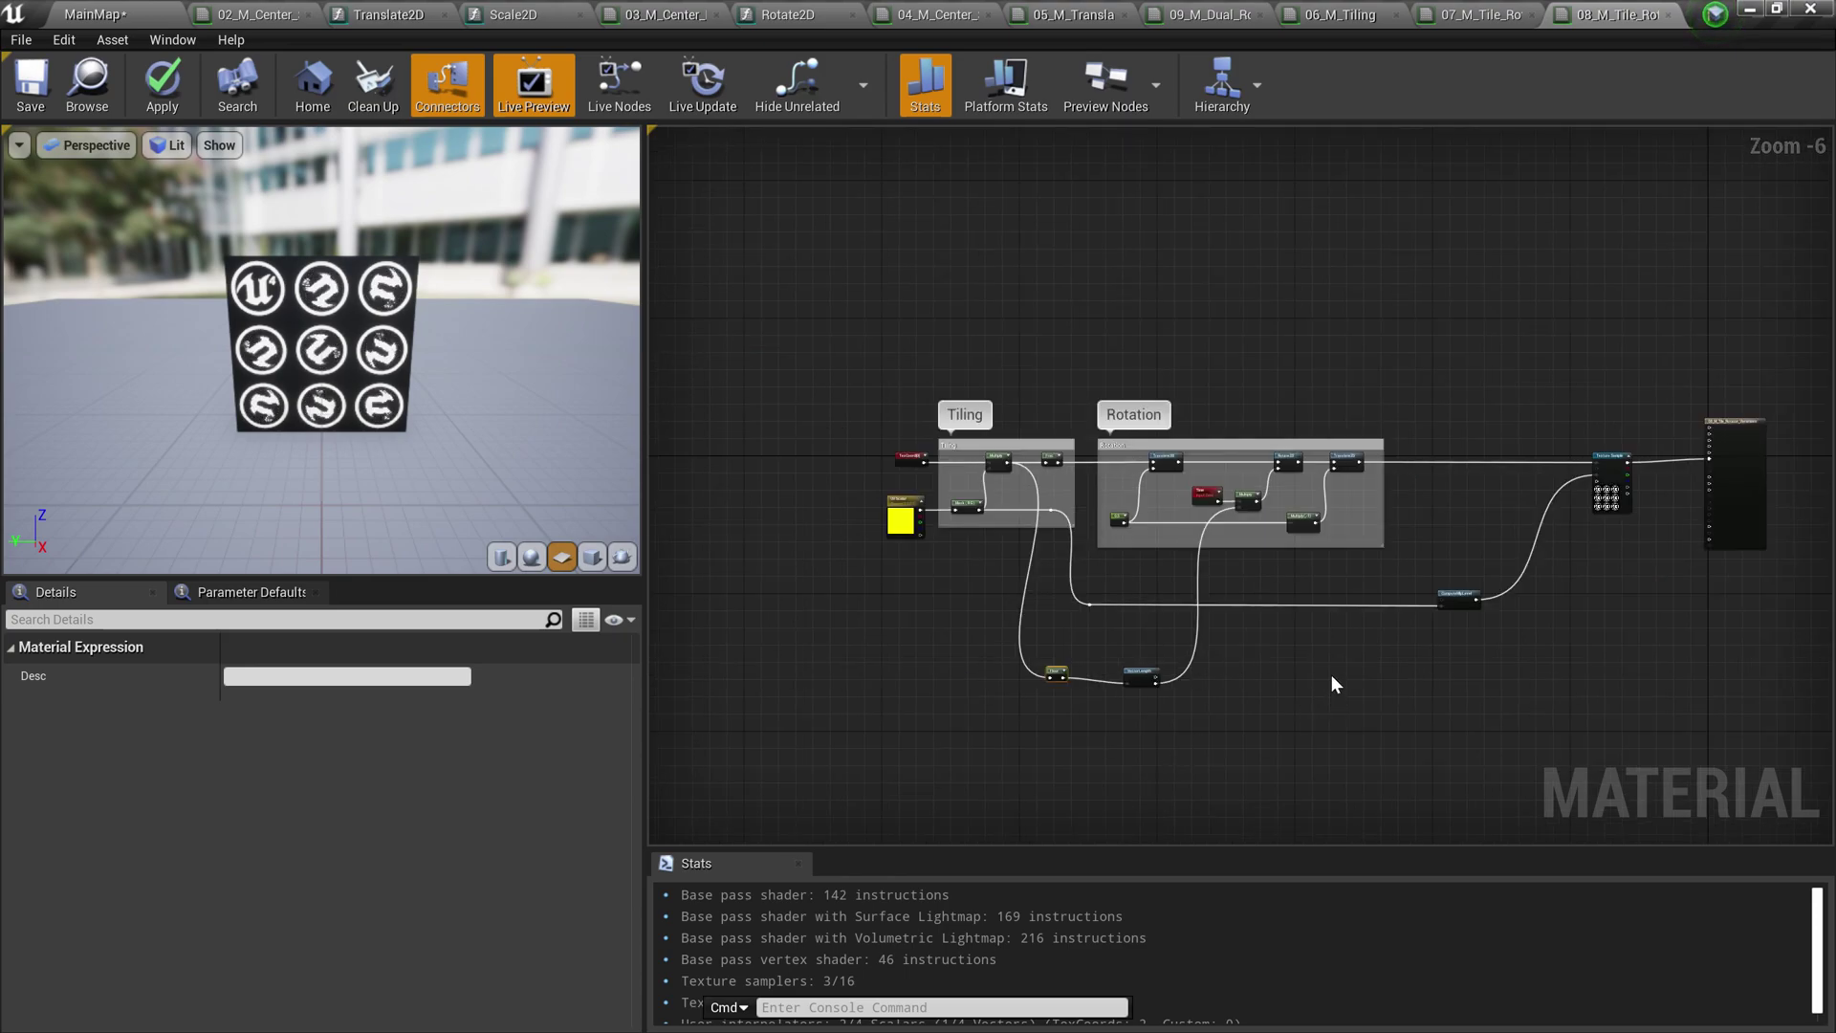
pyautogui.scroll(3, 1331, 676)
pyautogui.scroll(-3, 1008, 673)
pyautogui.scroll(1, 975, 663)
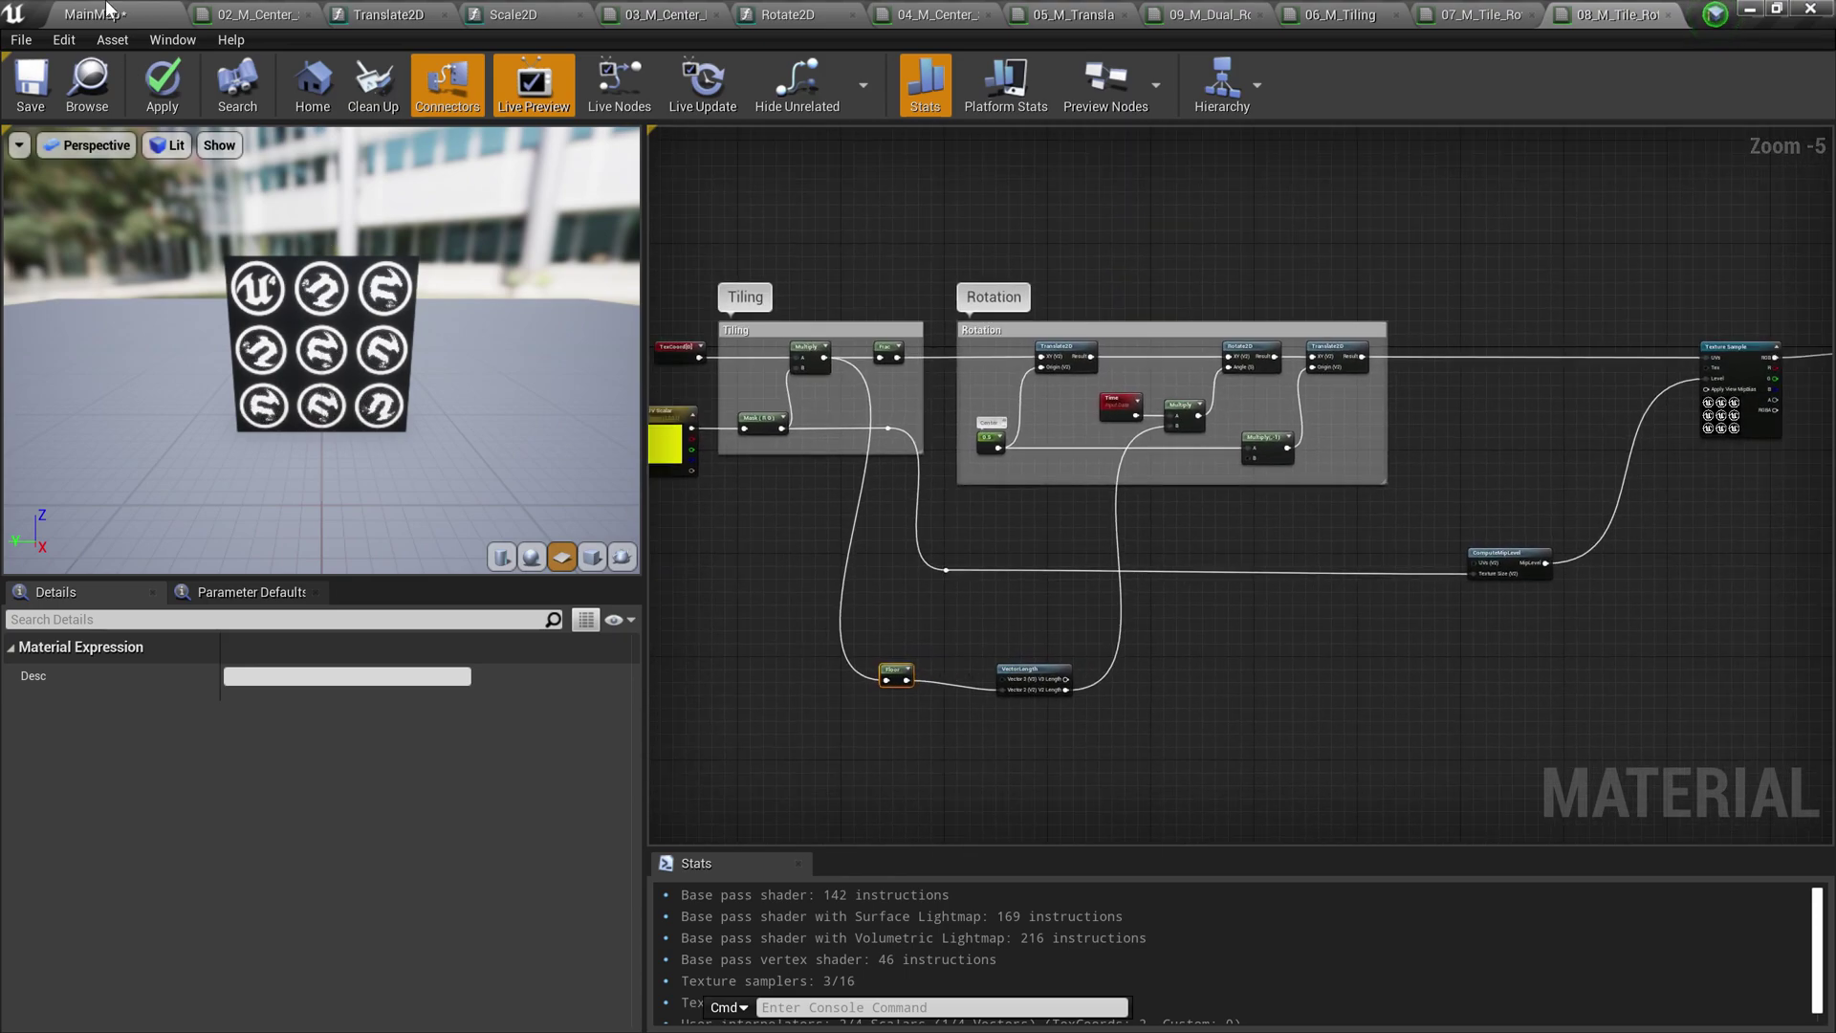
# Switch to the MainMap level and look over the row of planes showing the finished UV materials
pyautogui.click(93, 15)
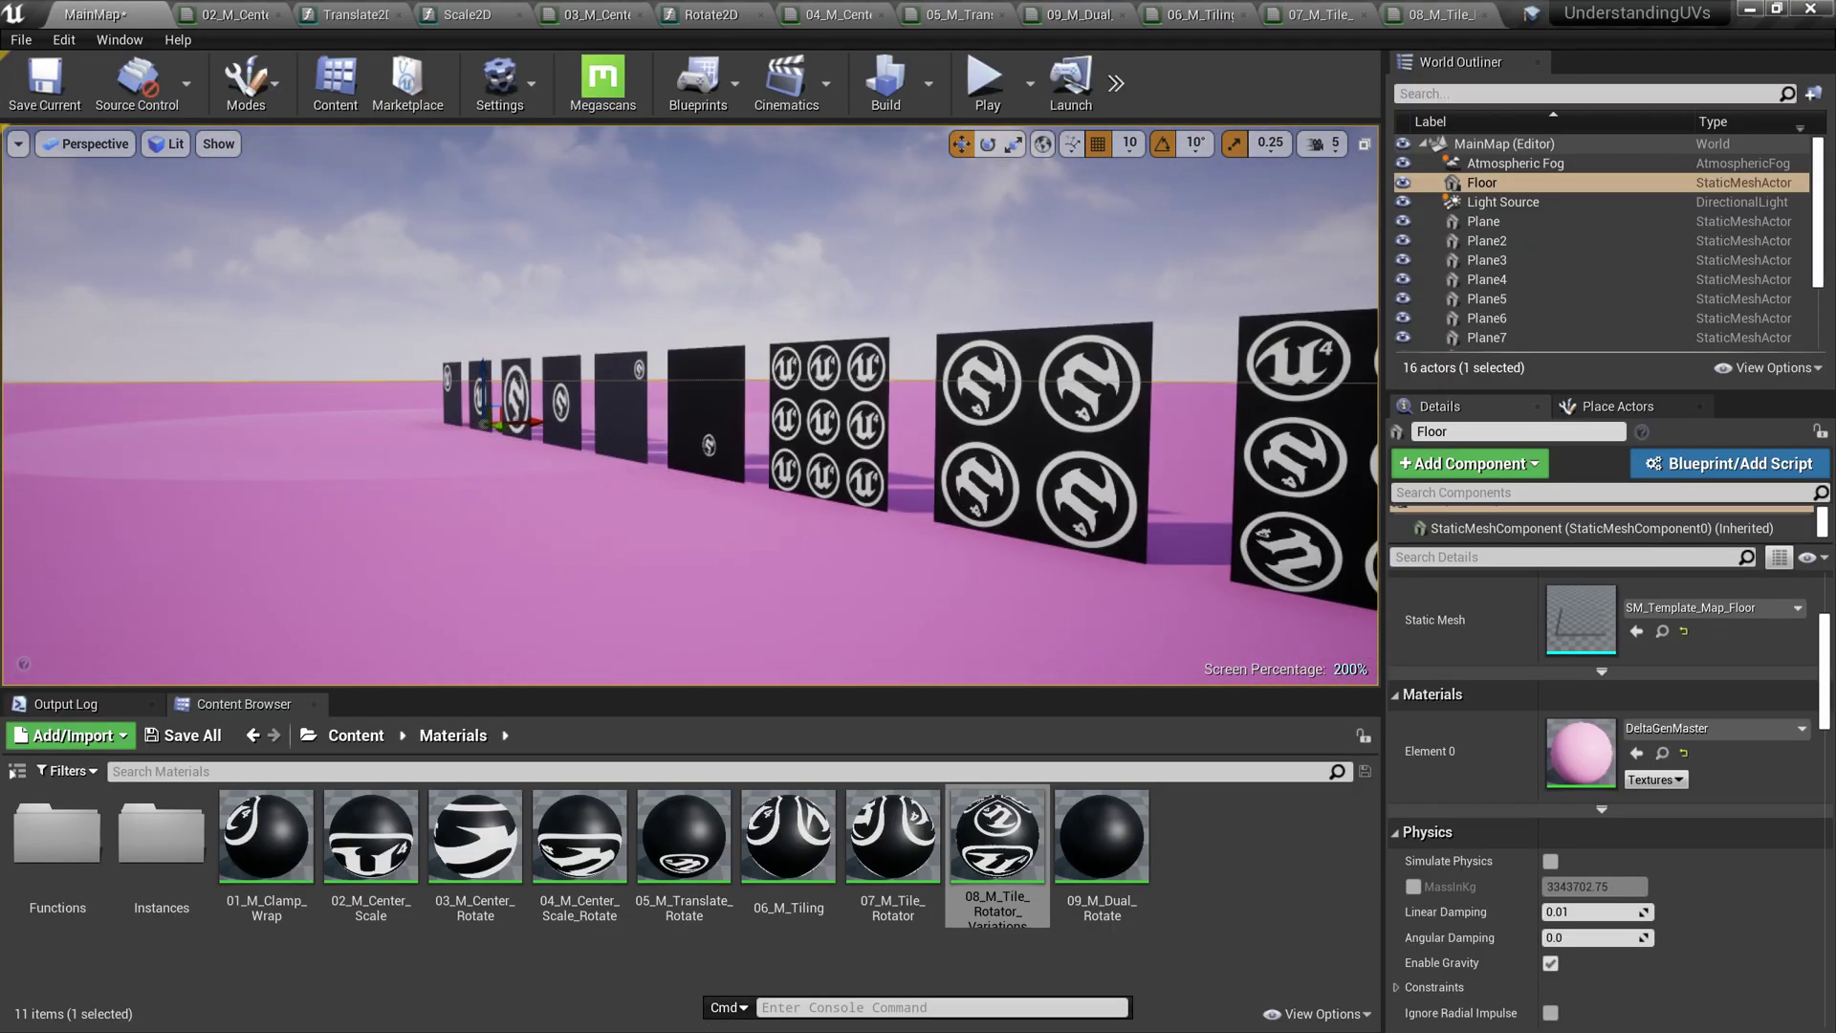
pyautogui.moveTo(483, 462); pyautogui.dragTo(574, 476, button='right')
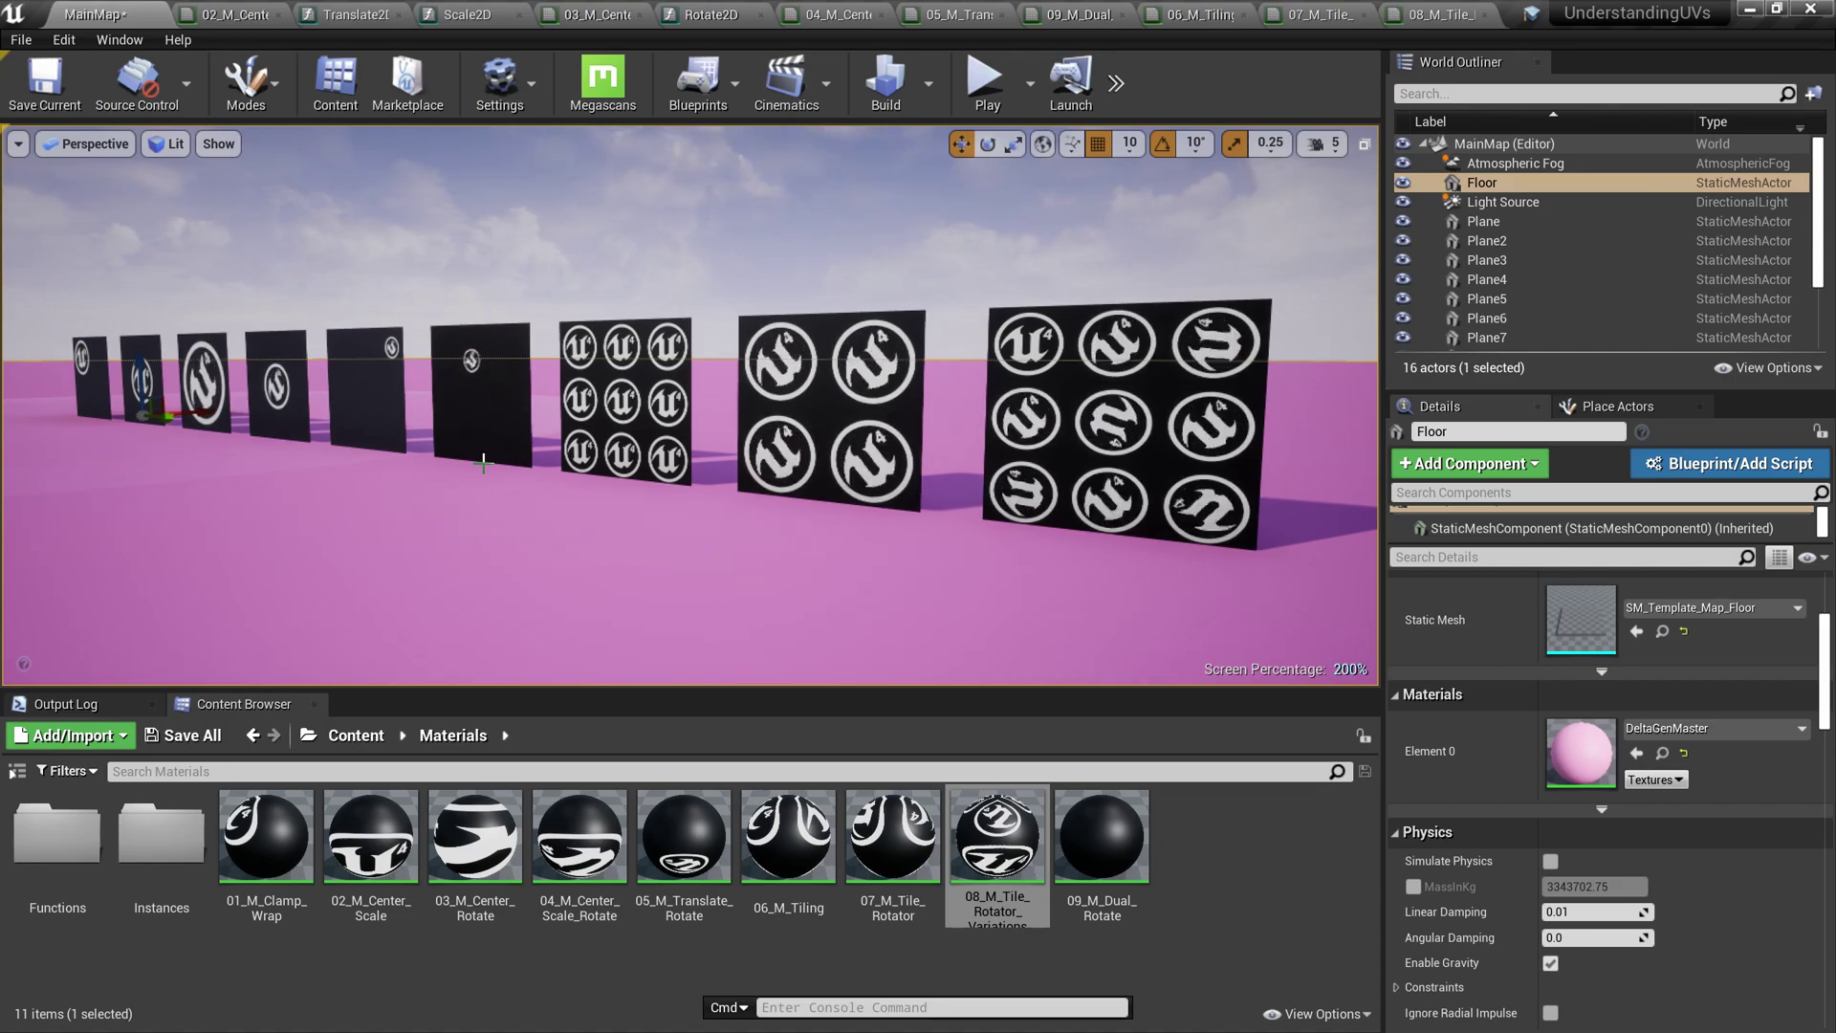
pyautogui.scroll(-1, 409, 497)
pyautogui.moveTo(614, 580); pyautogui.dragTo(654, 572, button='right')
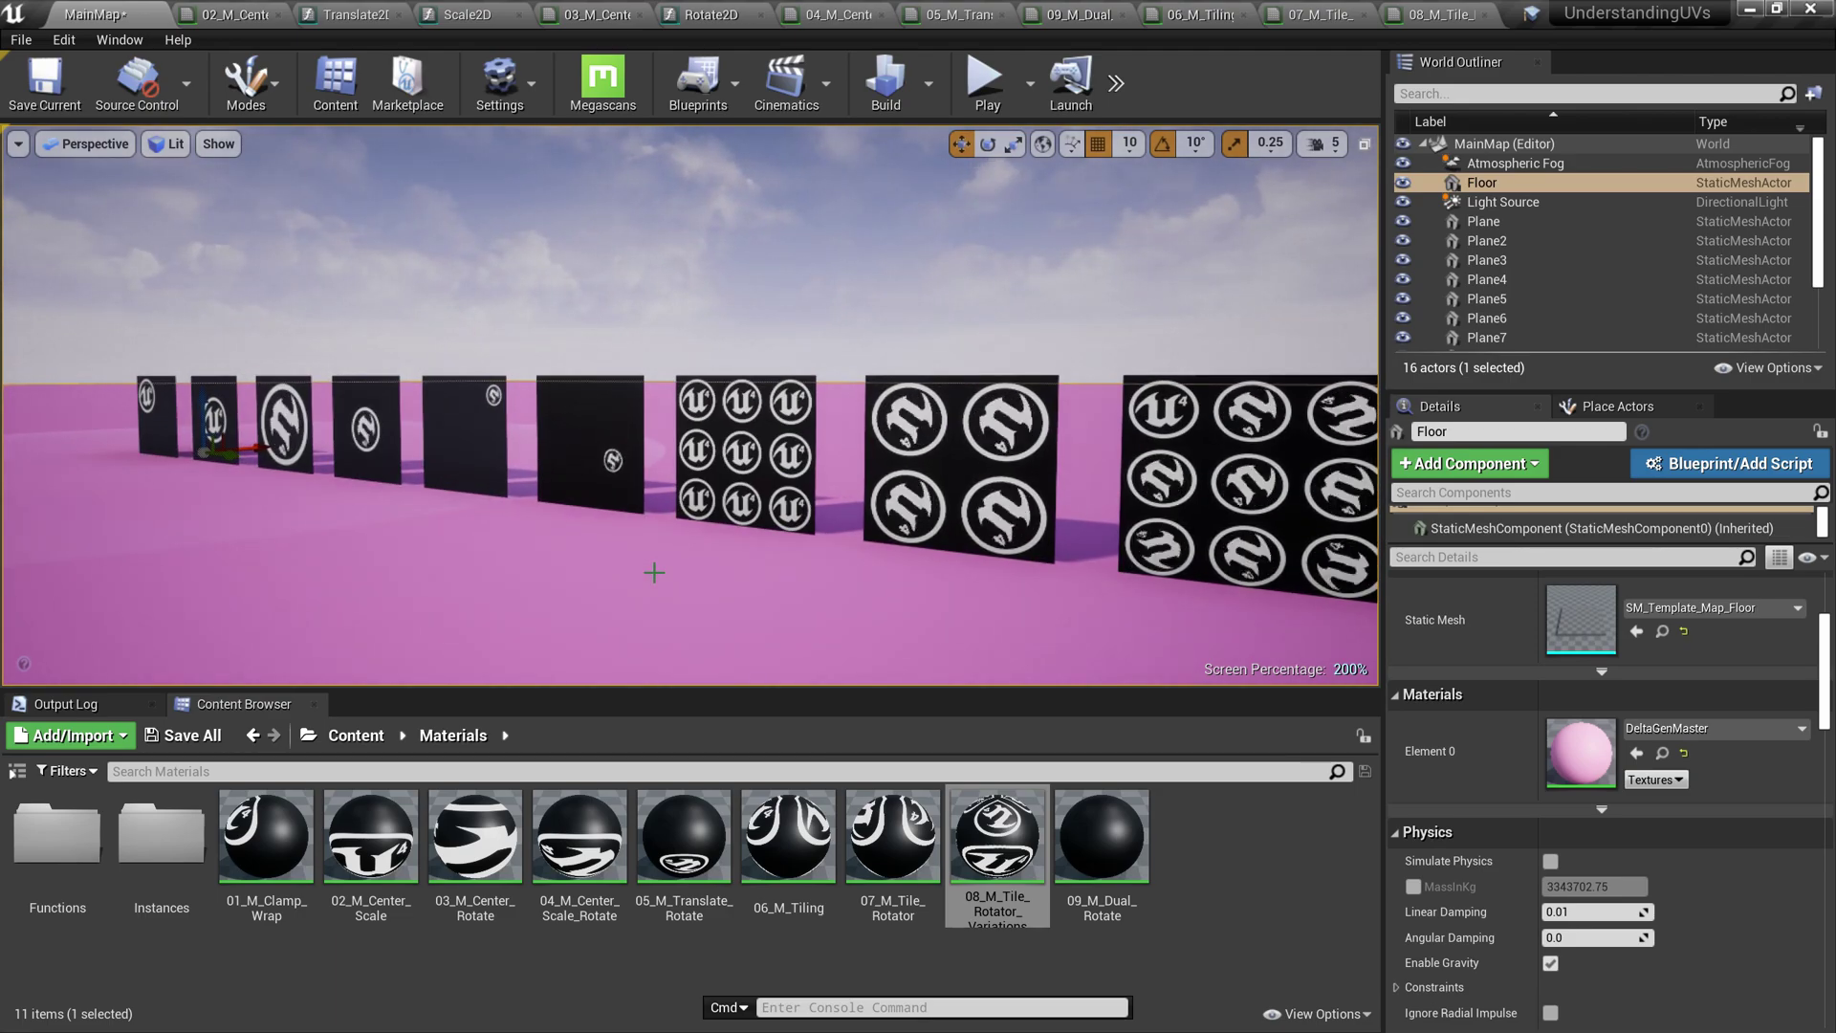